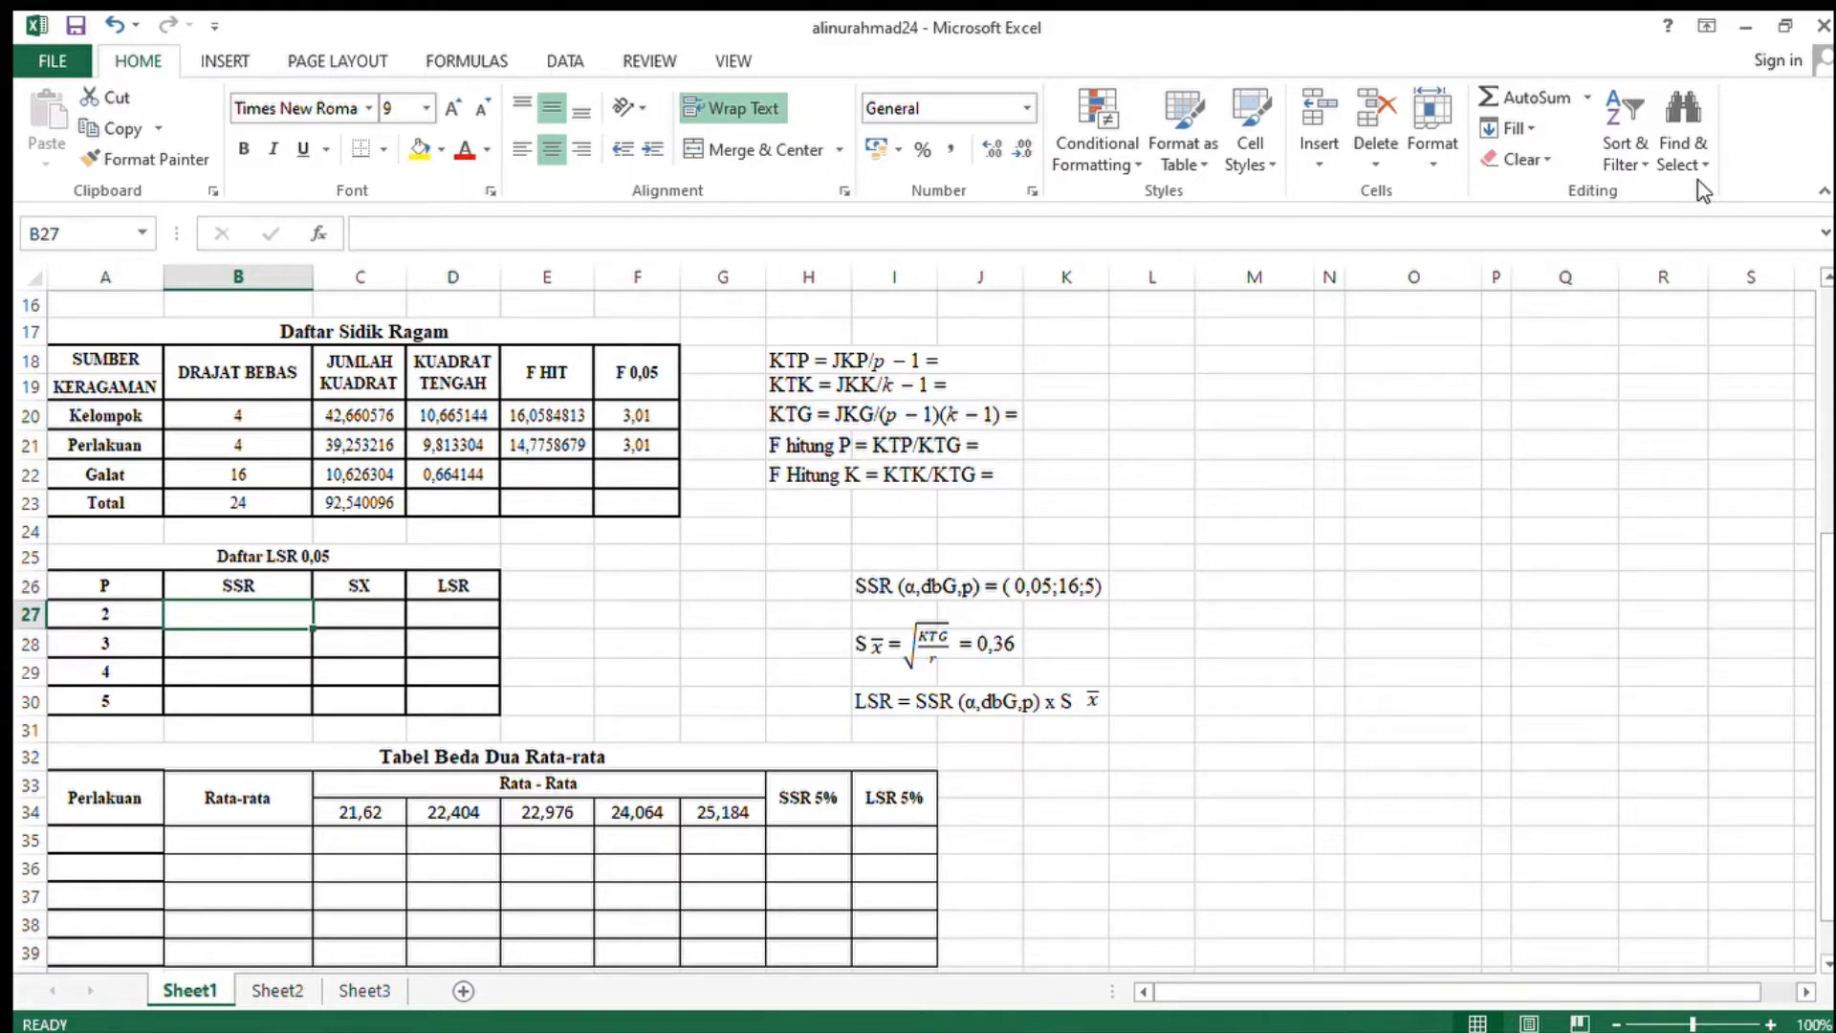
- Review the plant-height observations, the Daftar Sidik Ragam and Daftar LSR 0,05 tables, and the SSR, Sx and LSR formulas on Sheet1
scroll(1372, 501, "up", 1)
scroll(1372, 501, "up", 5)
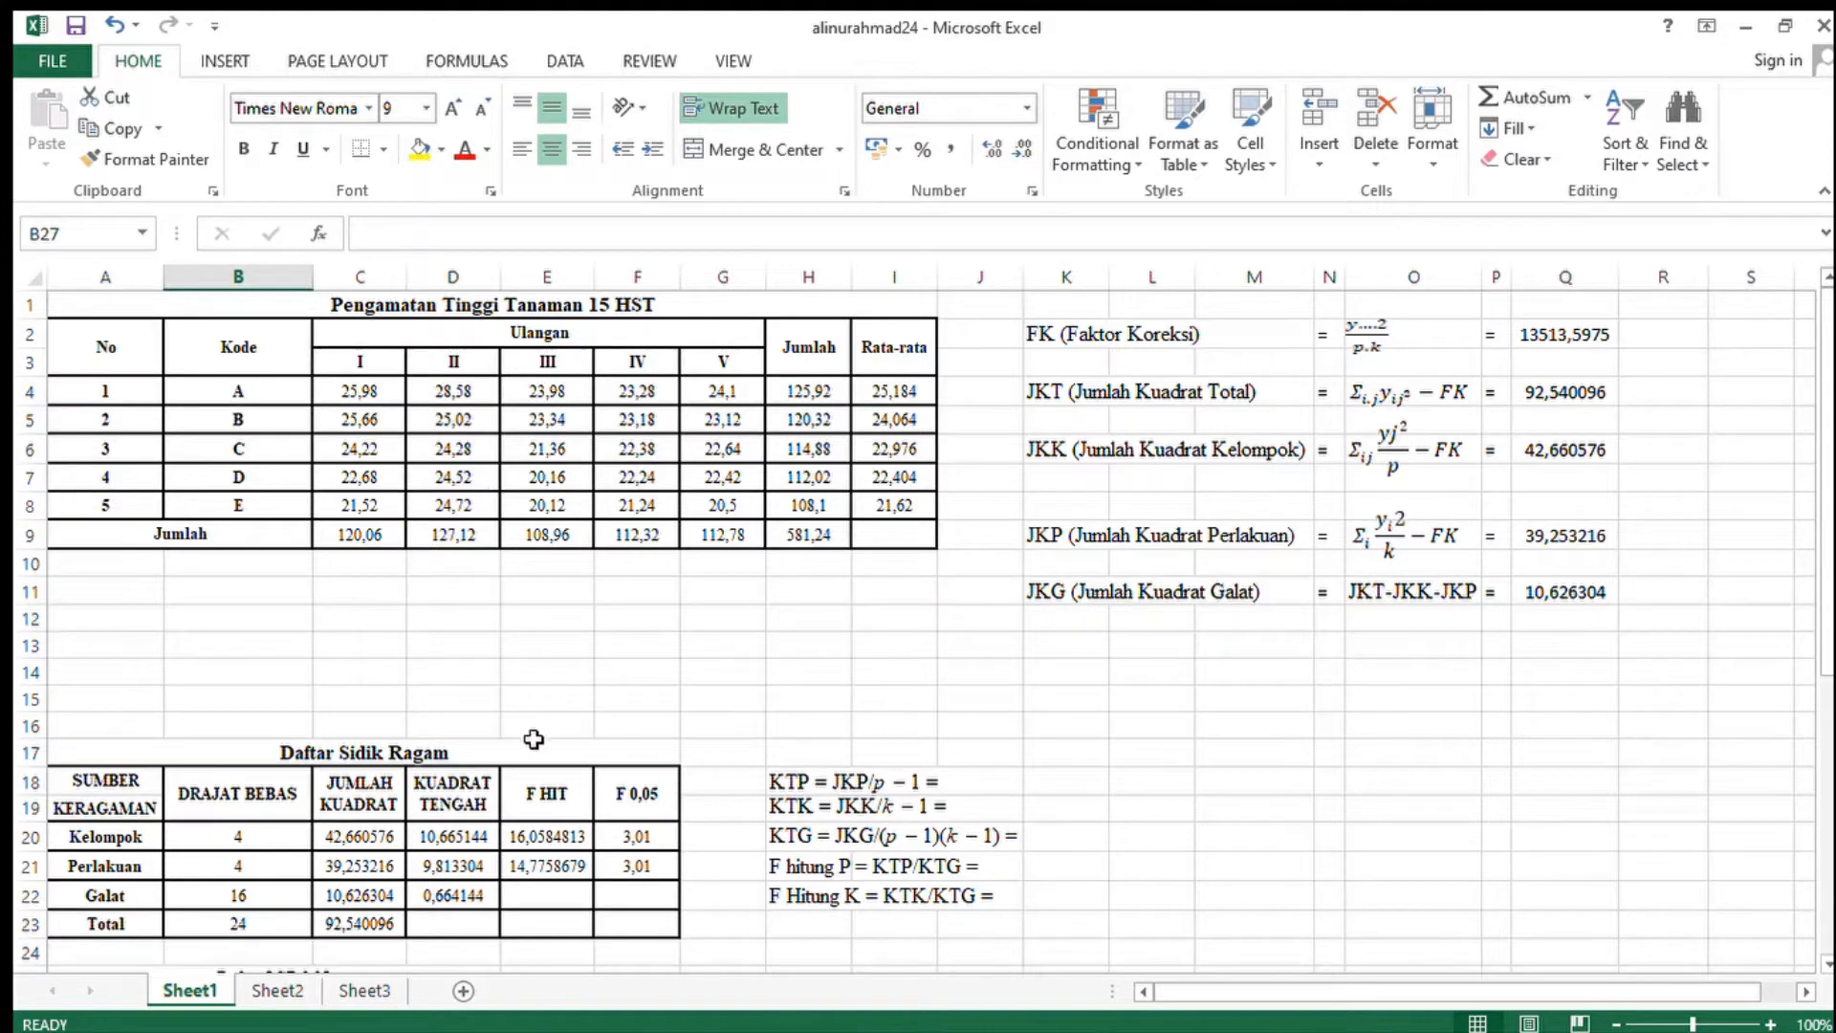
scroll(534, 741, "down", 2)
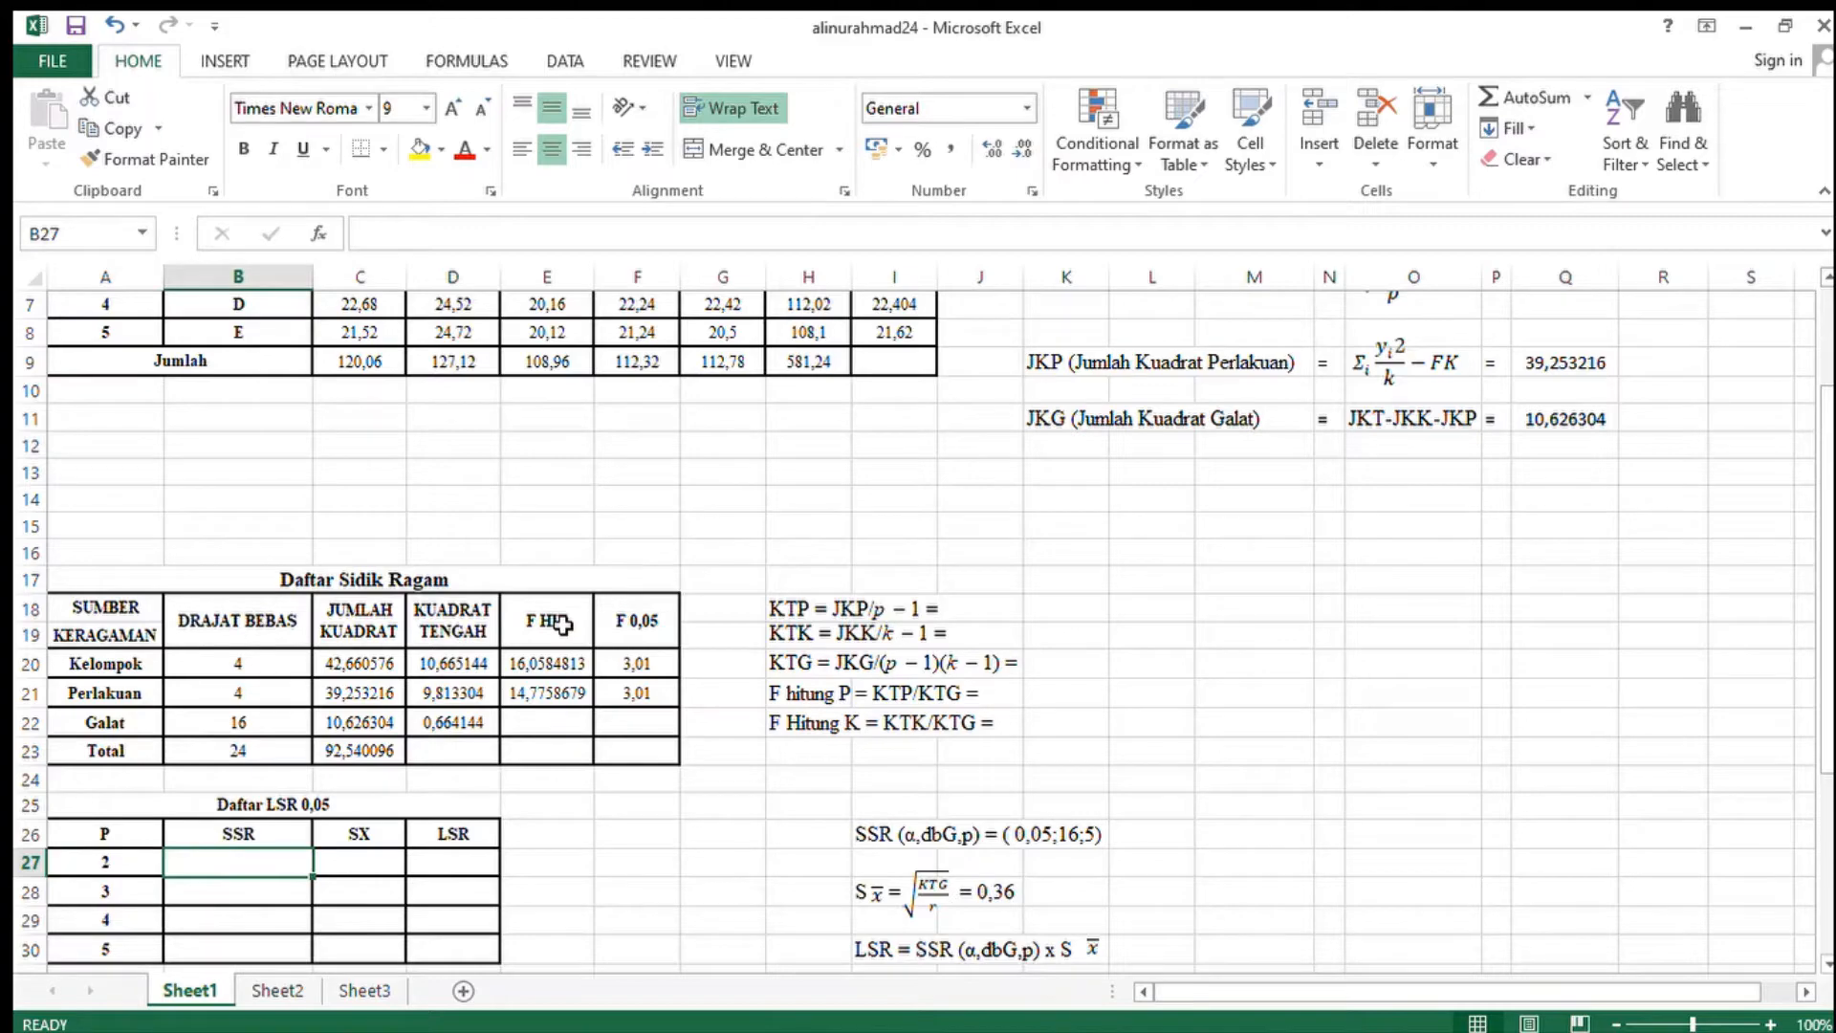
scroll(647, 865, "down", 5)
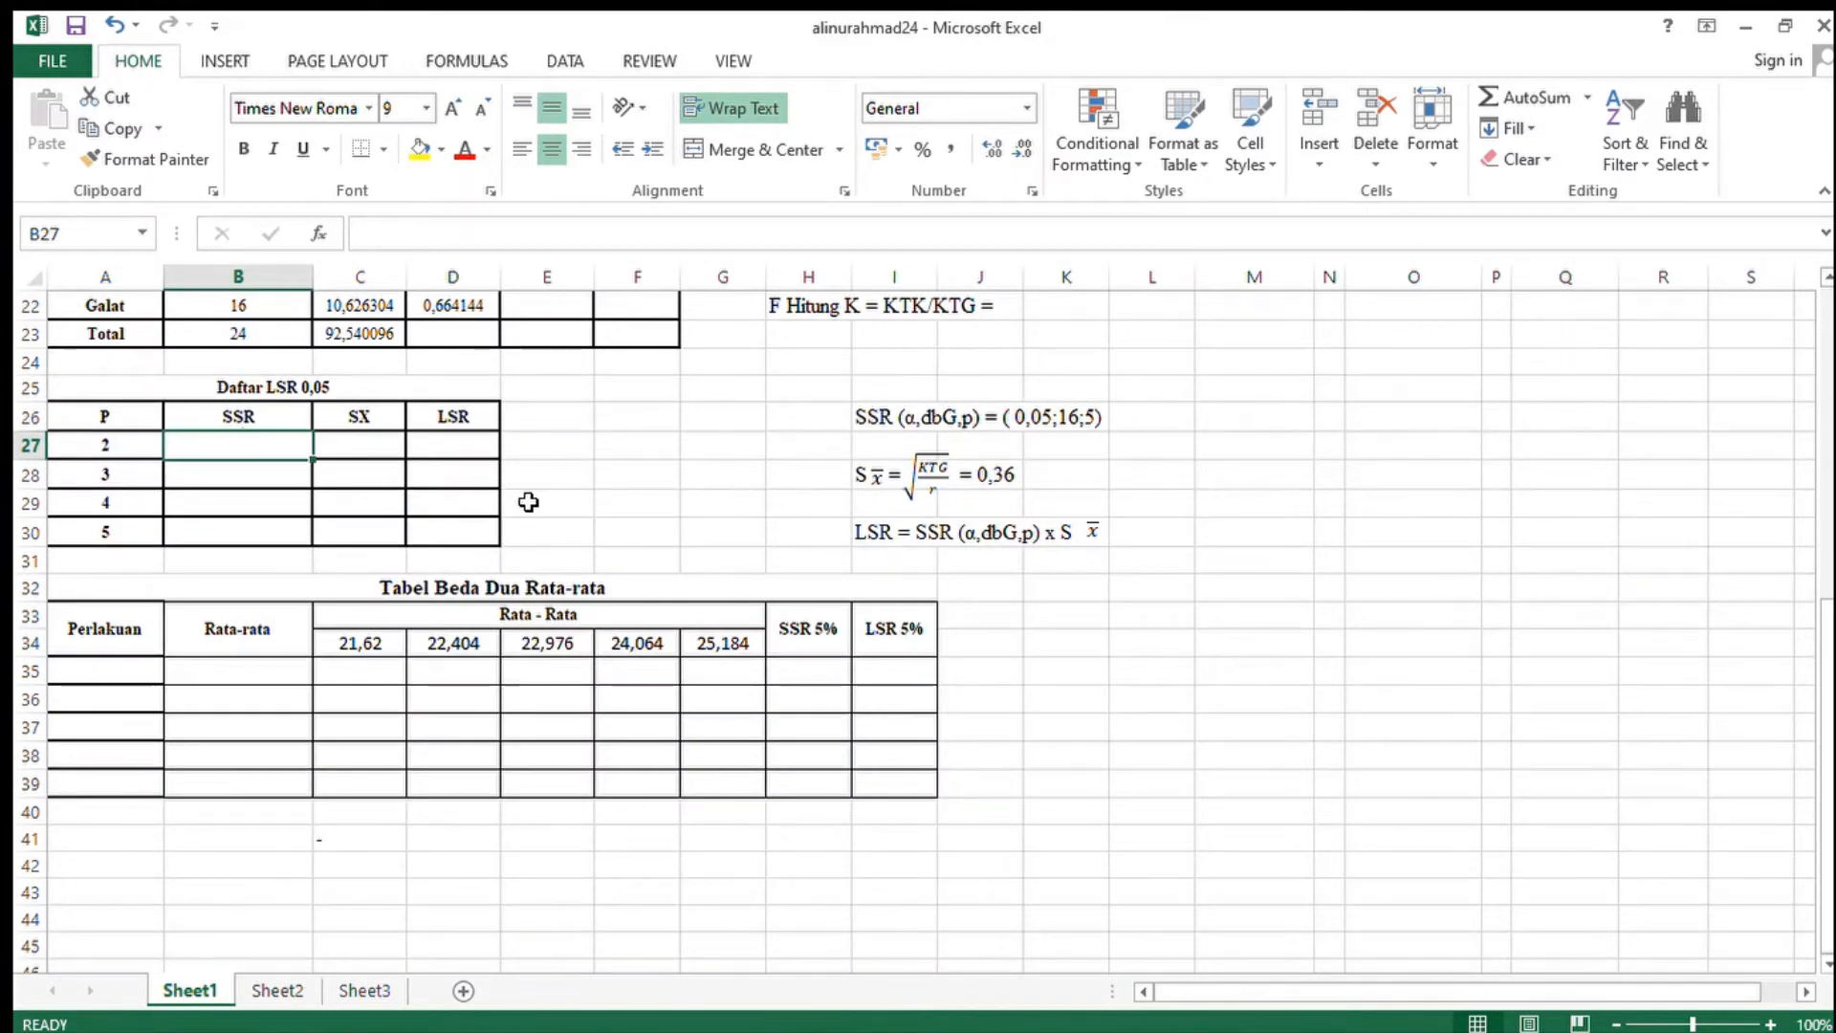
scroll(529, 505, "up", 1)
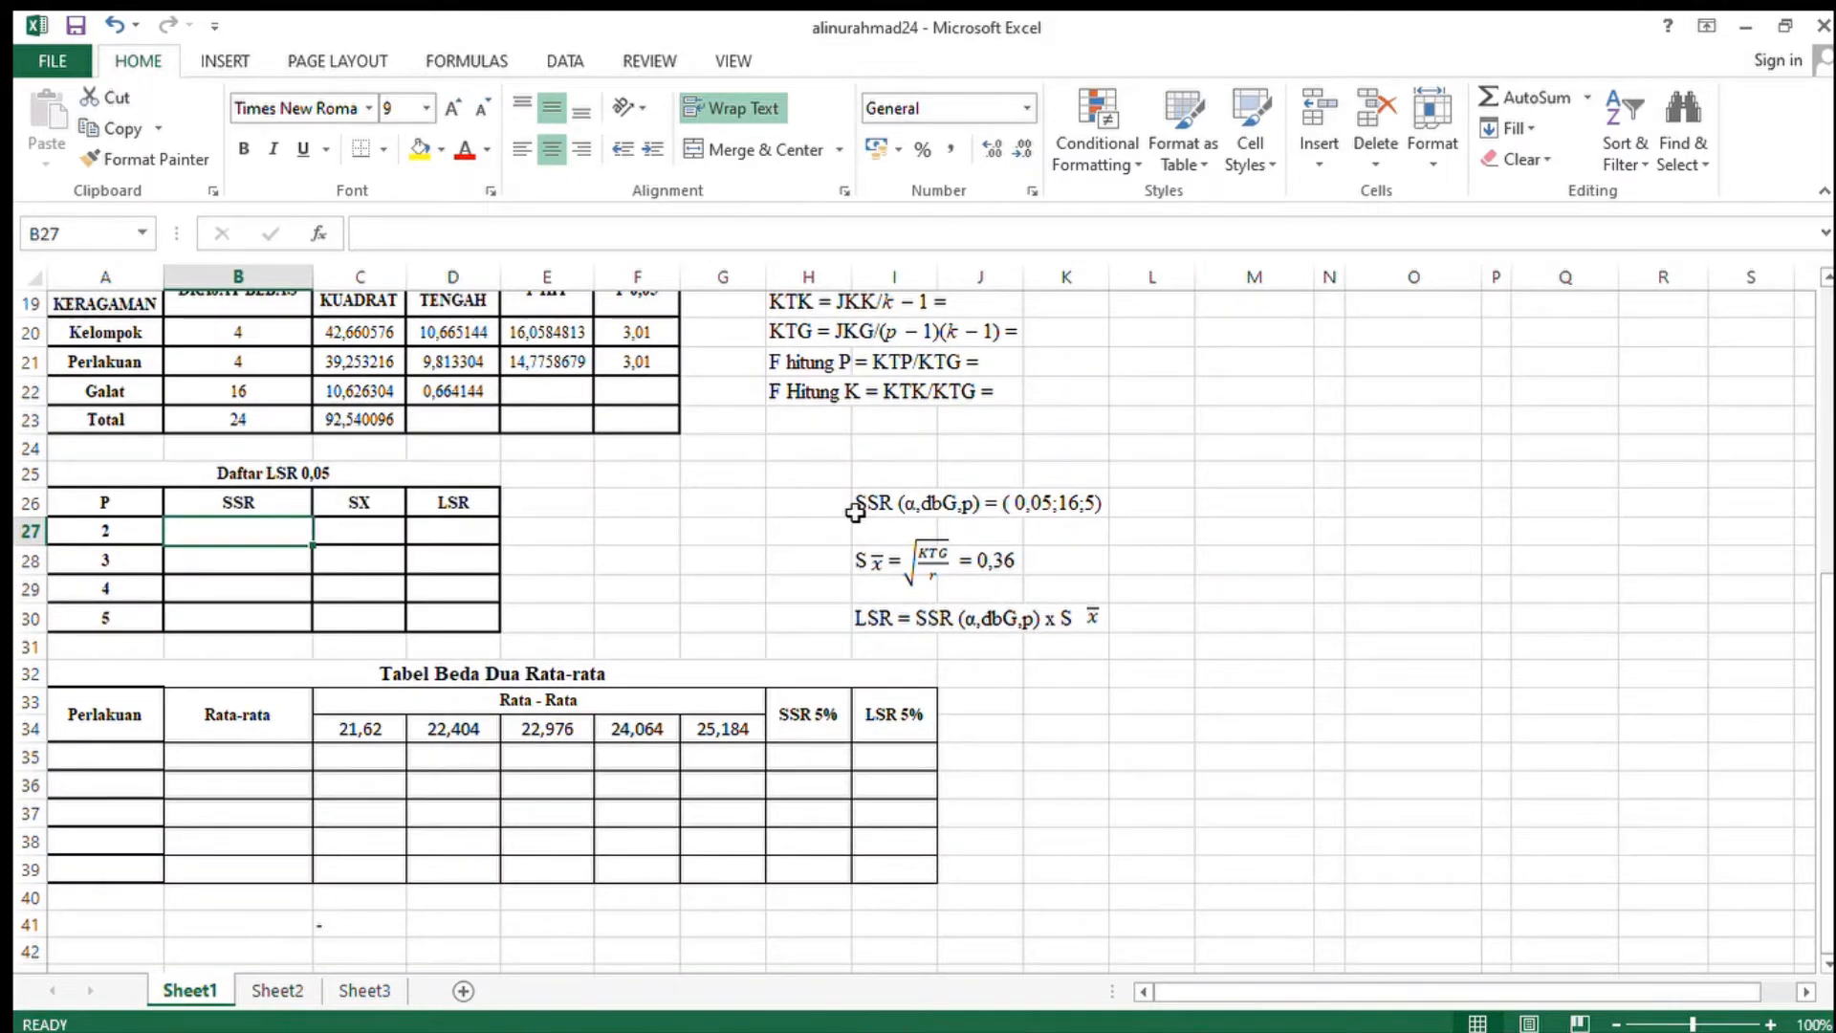
left_click_drag(797, 500, 1119, 669)
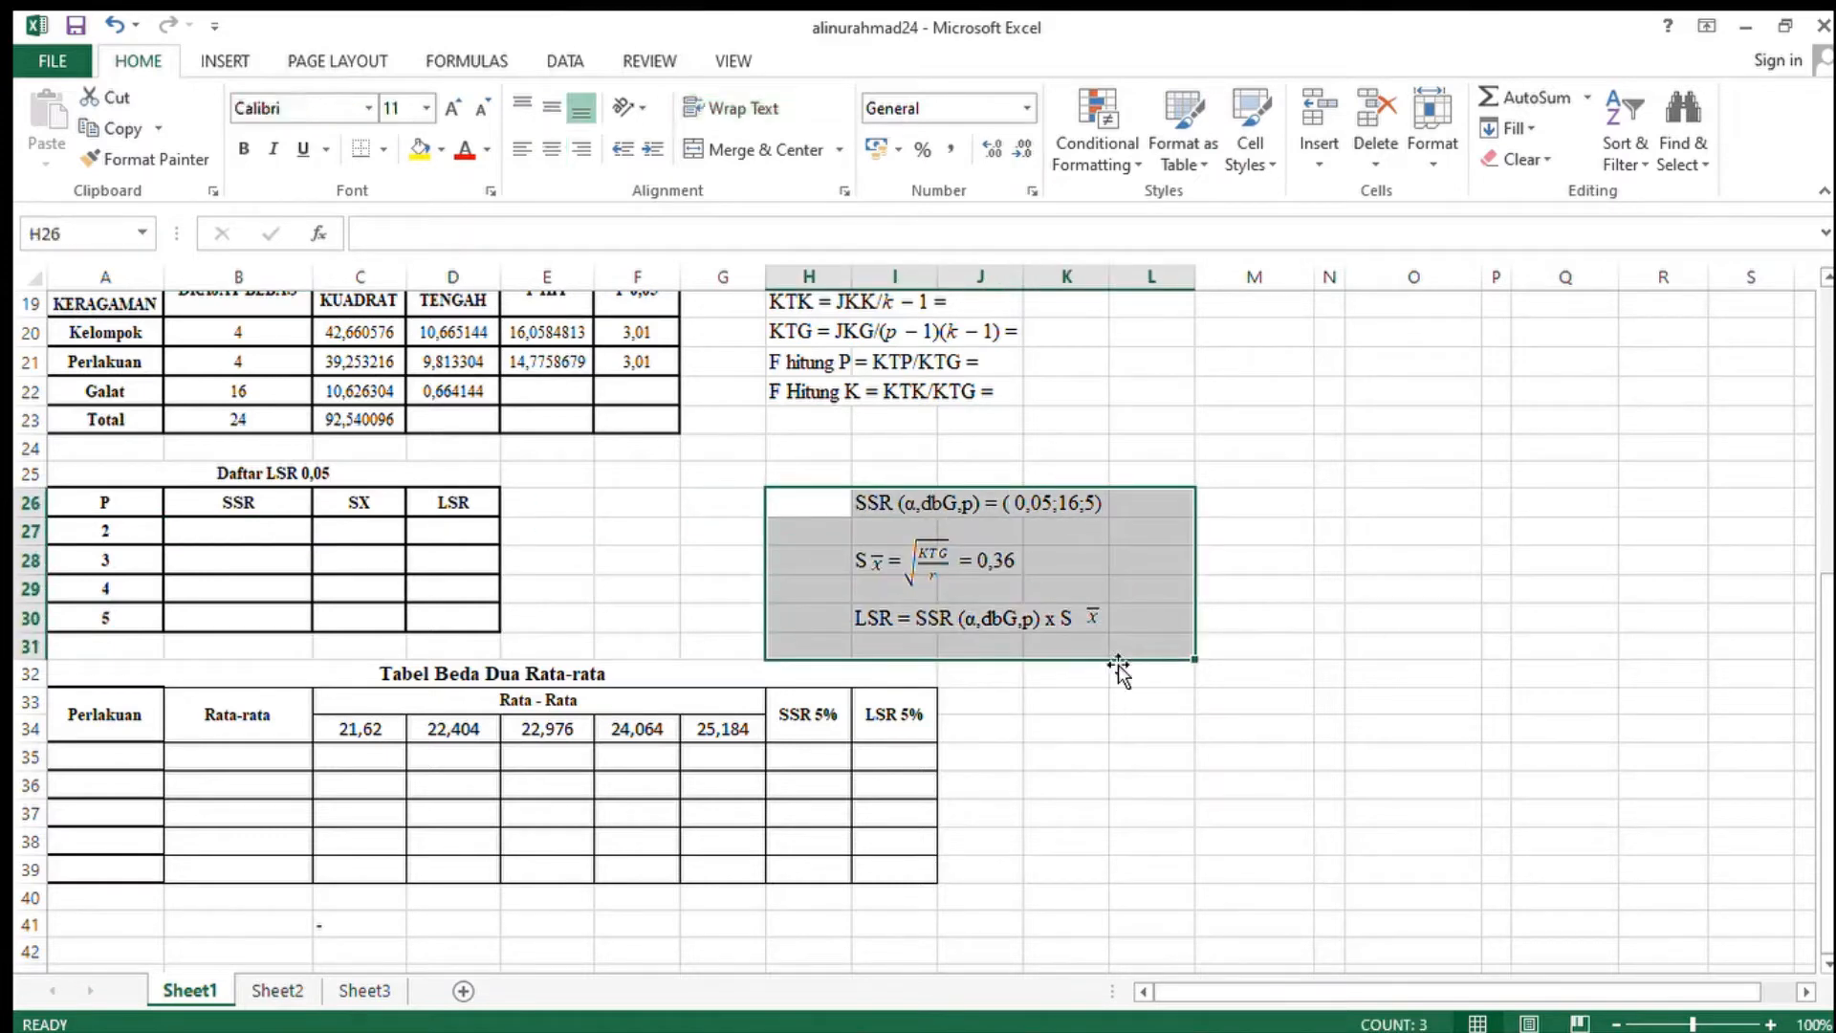
left_click(685, 529)
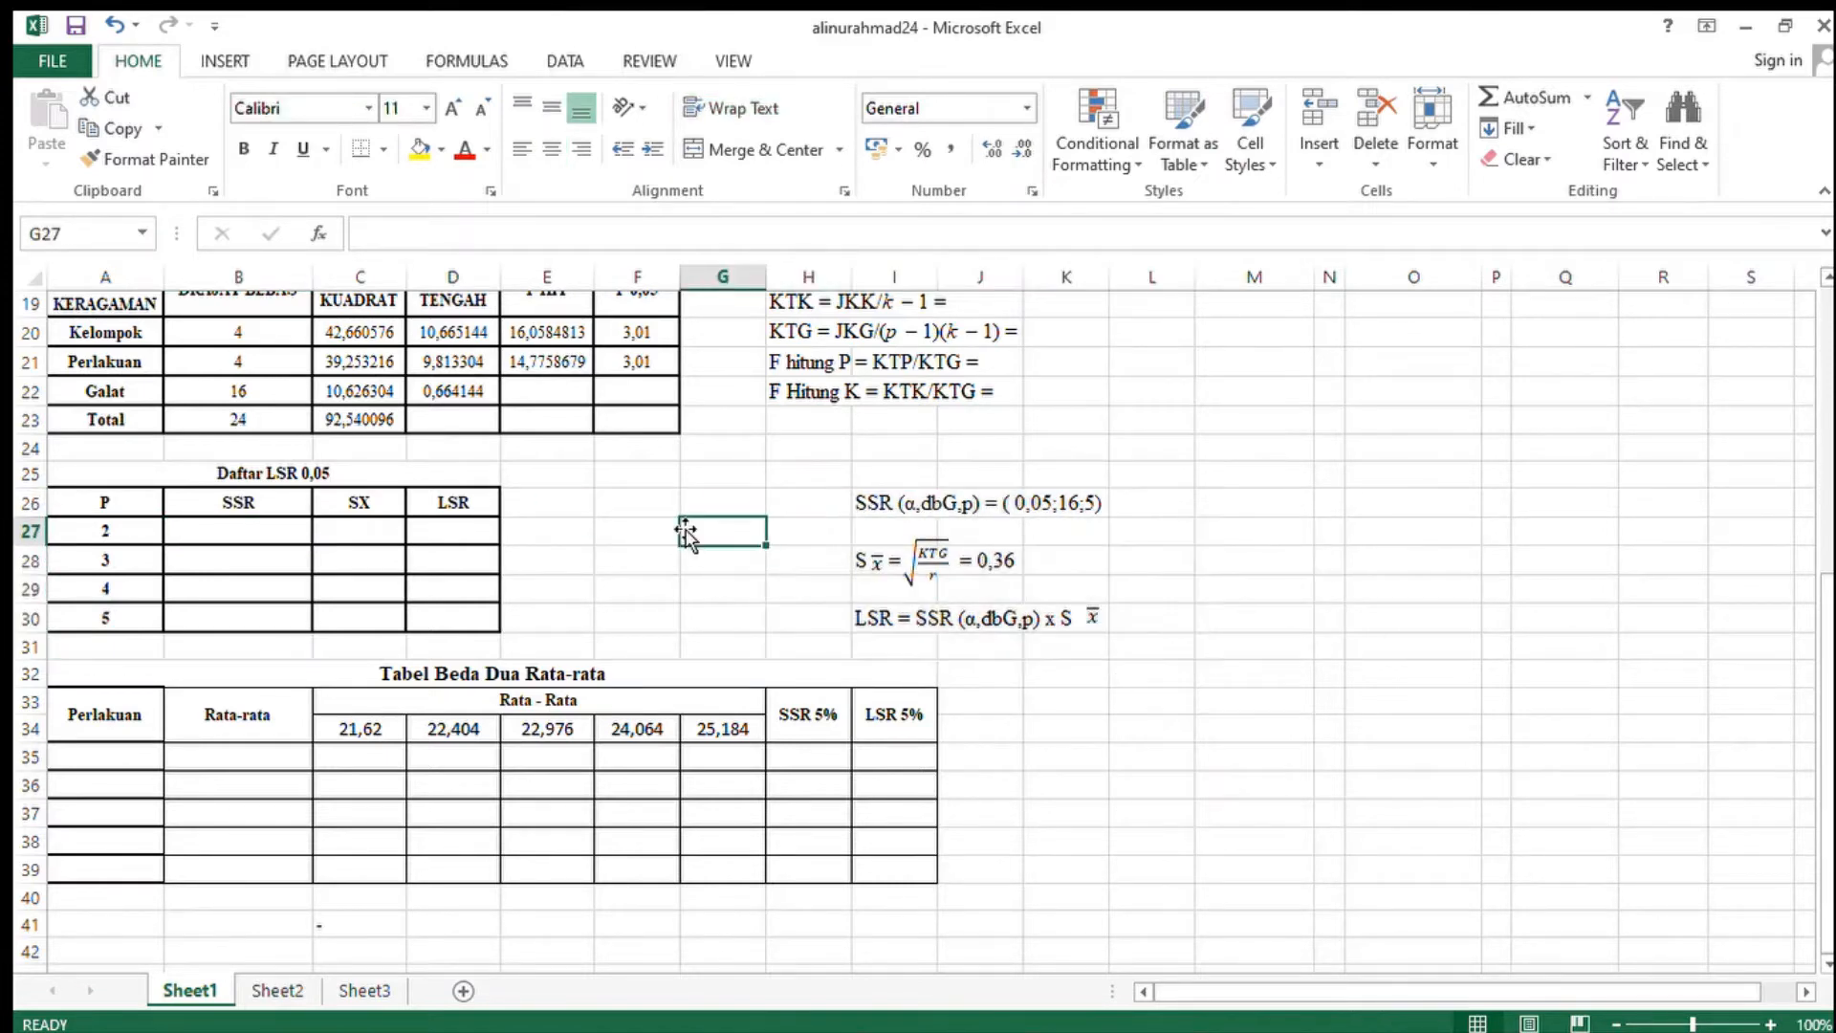
left_click(646, 524)
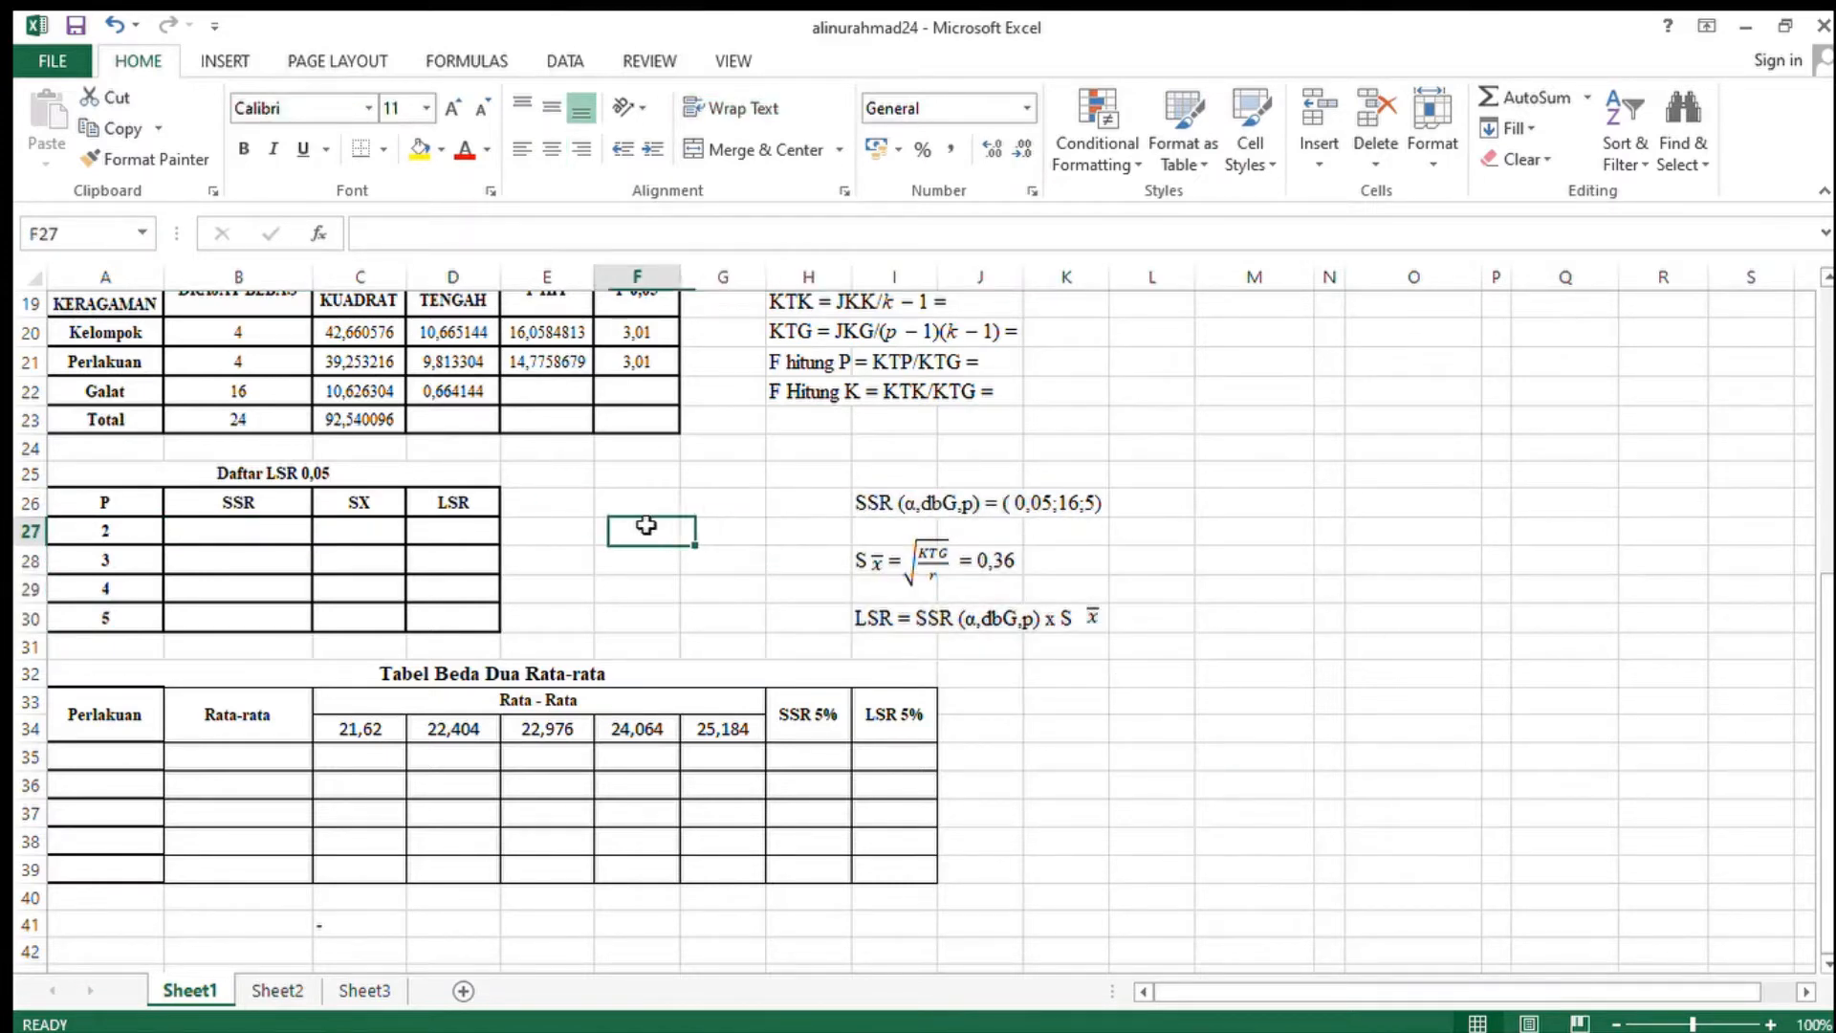
left_click(604, 602)
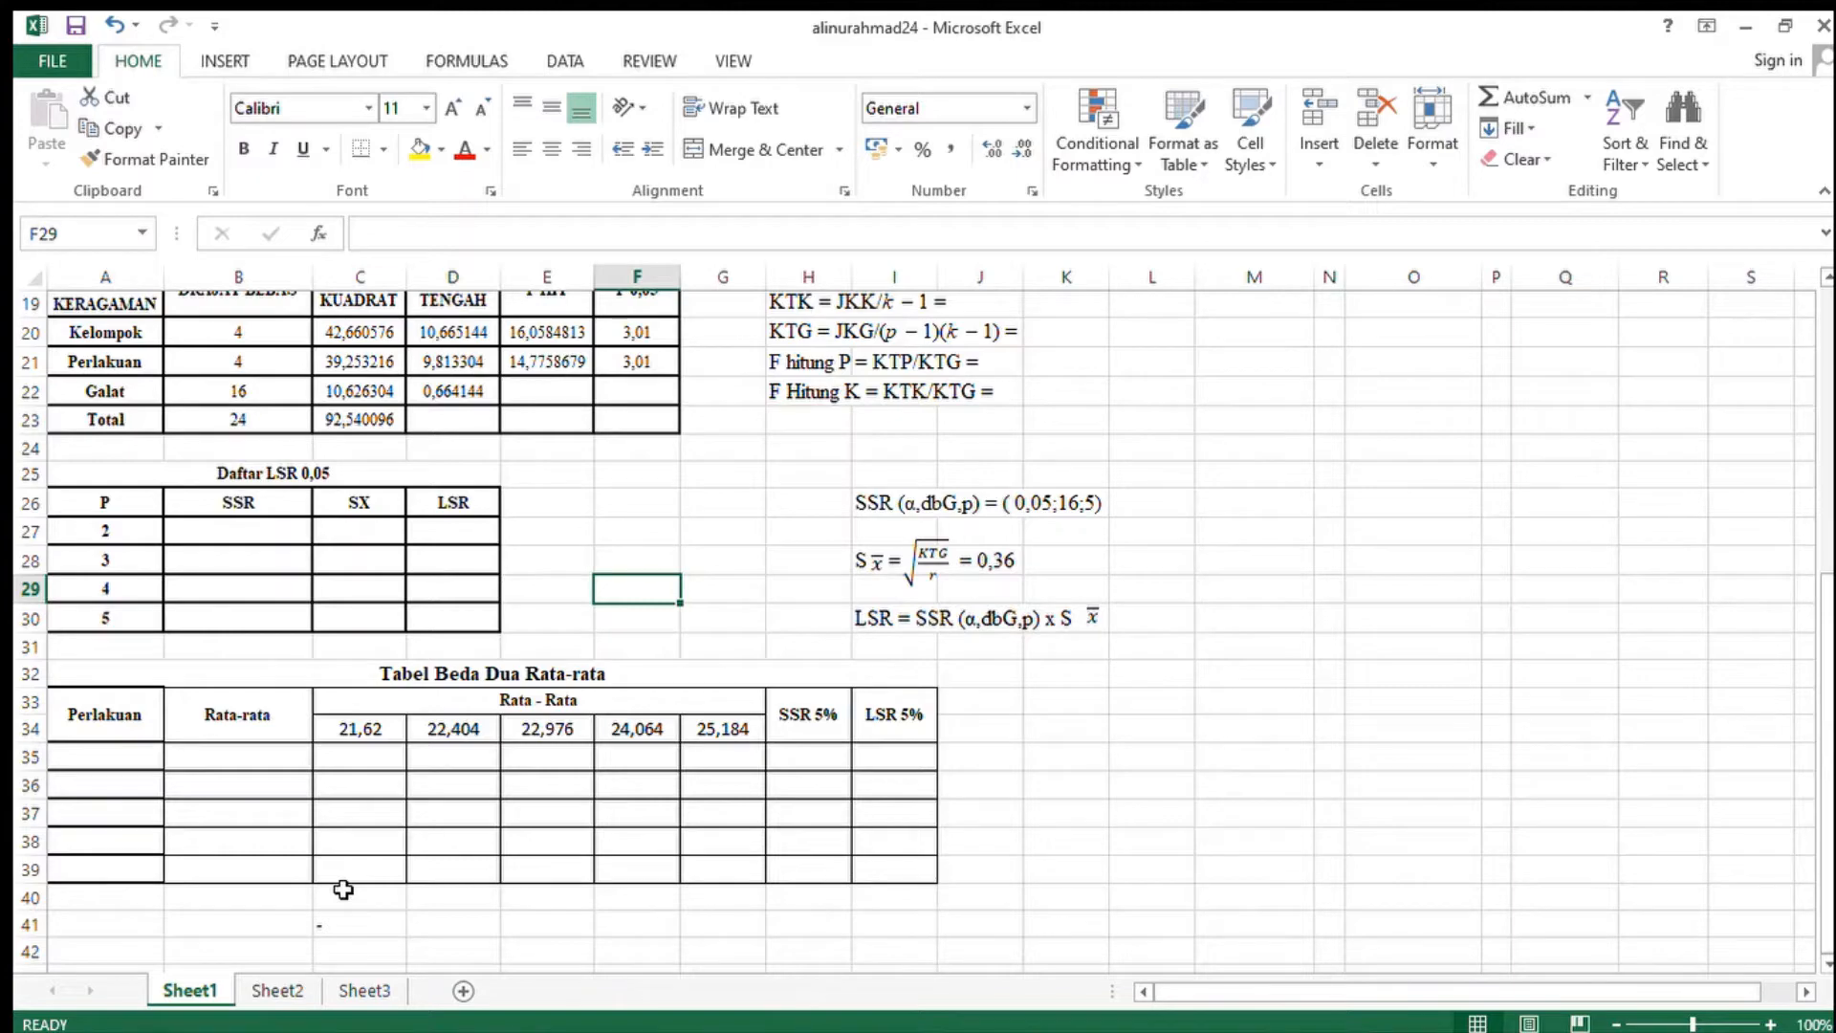
- Consult the Duncan SSR table on Sheet3 for the LSR list, and reorder the sheets so Sheet1 comes after Sheet3
left_click(346, 994)
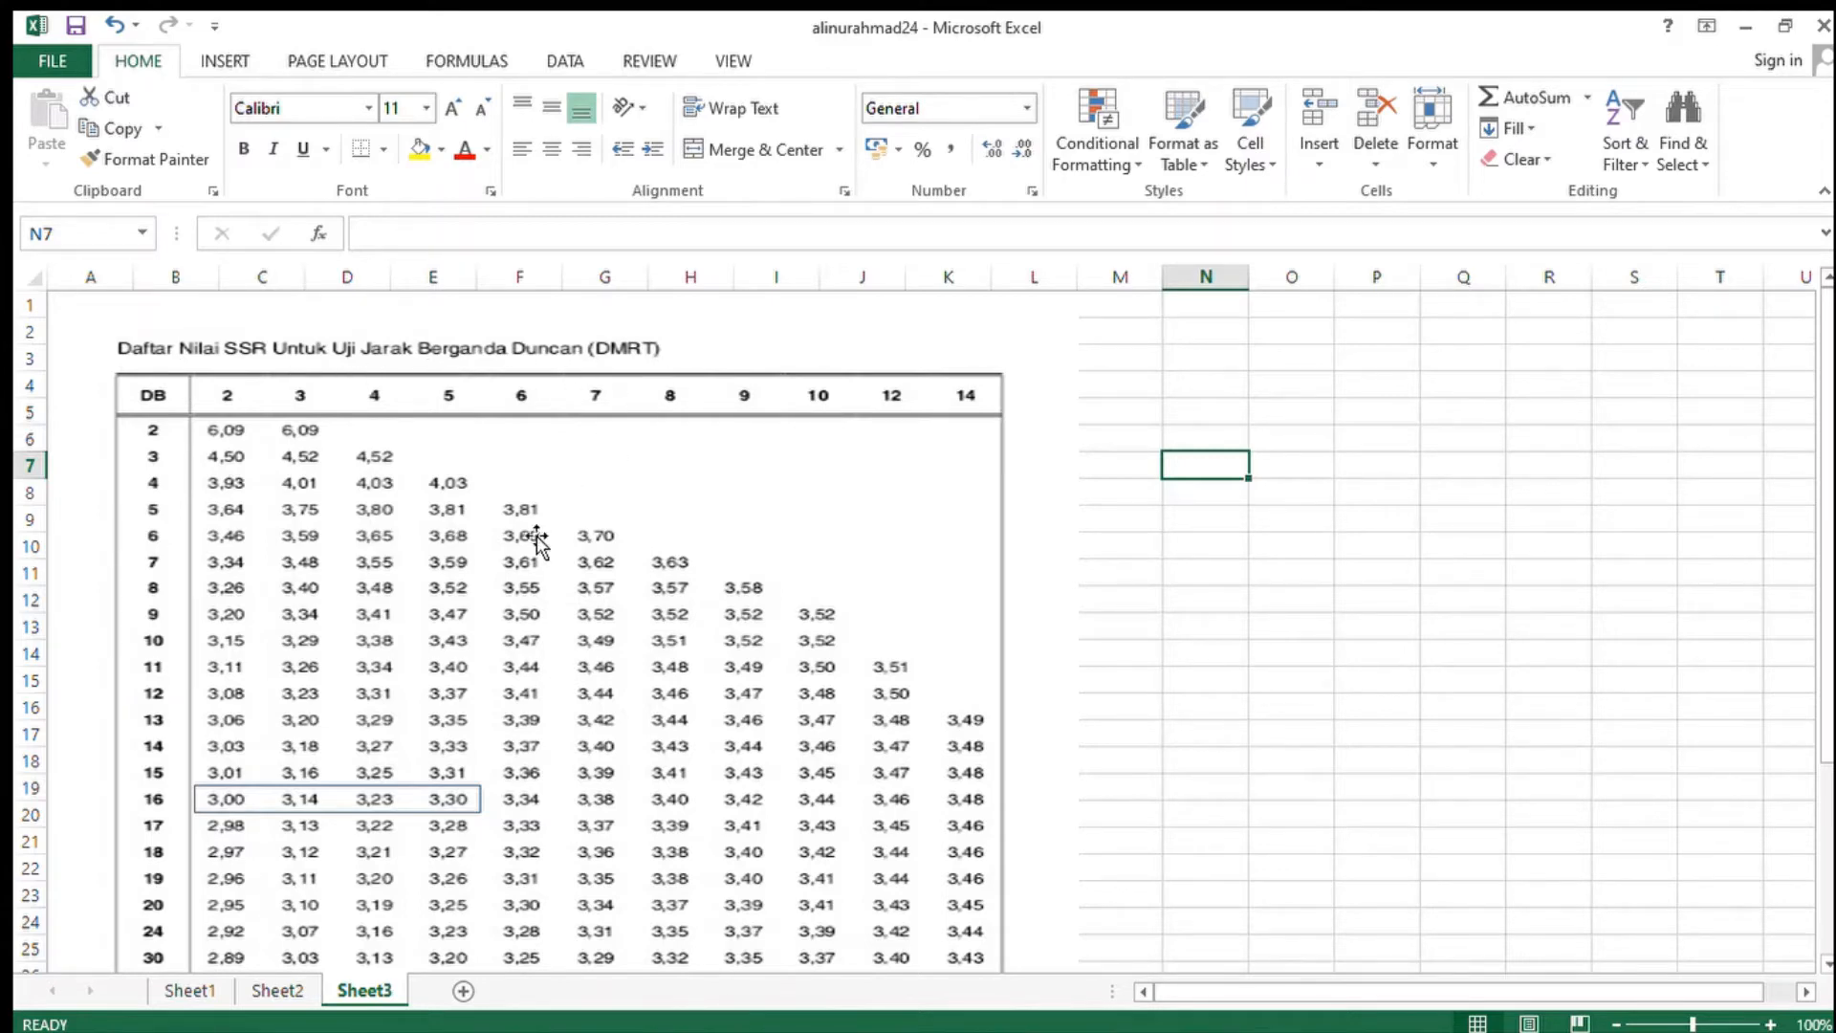
left_click(190, 991)
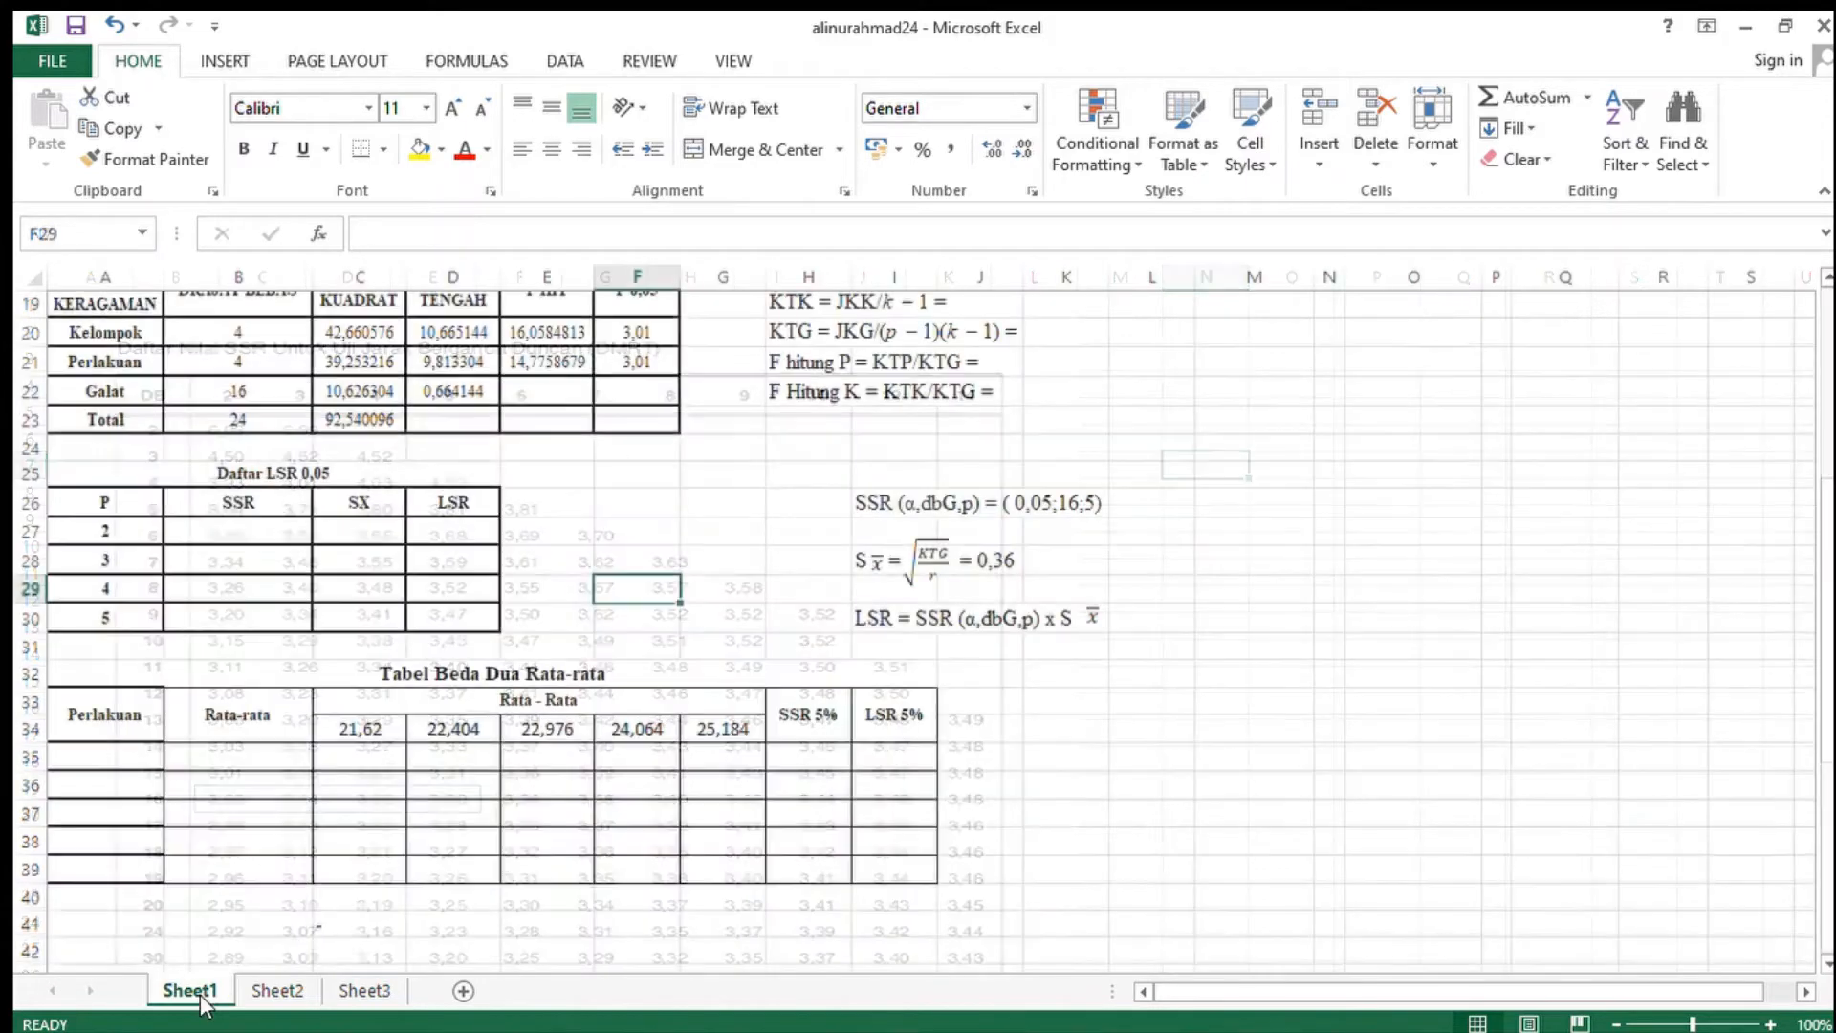
left_click(271, 536)
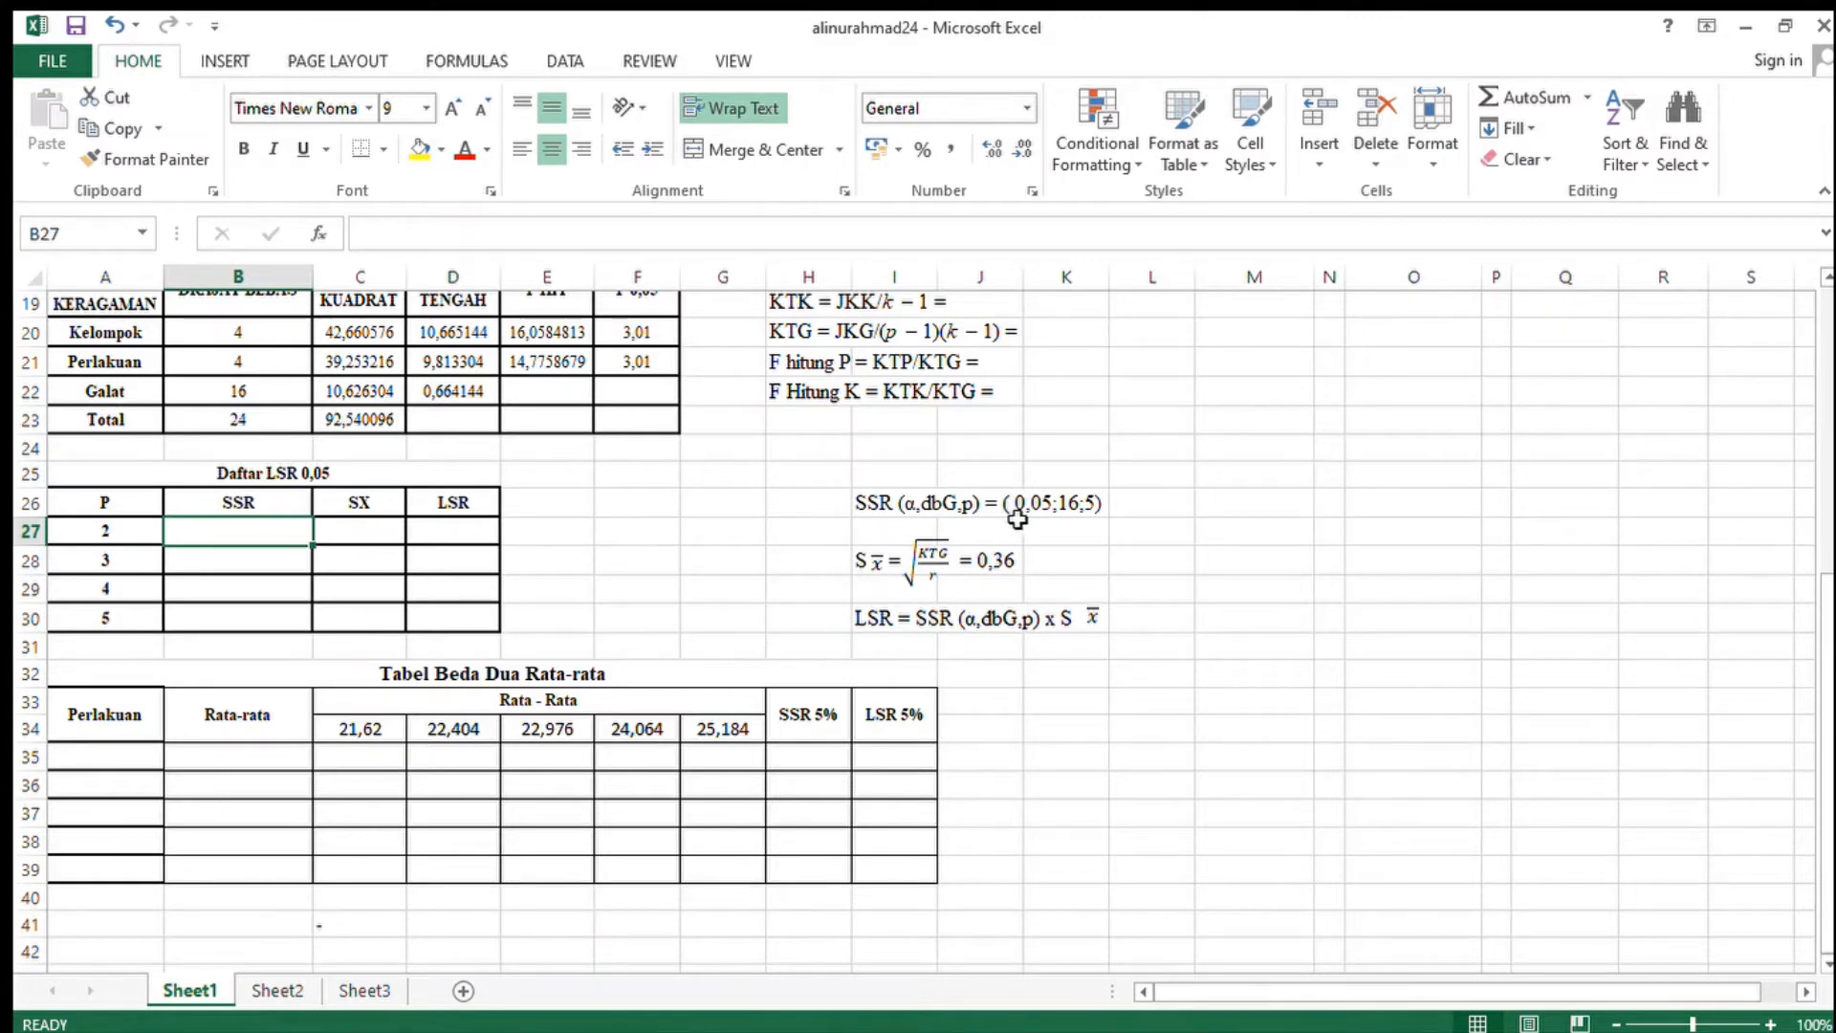
left_click(365, 990)
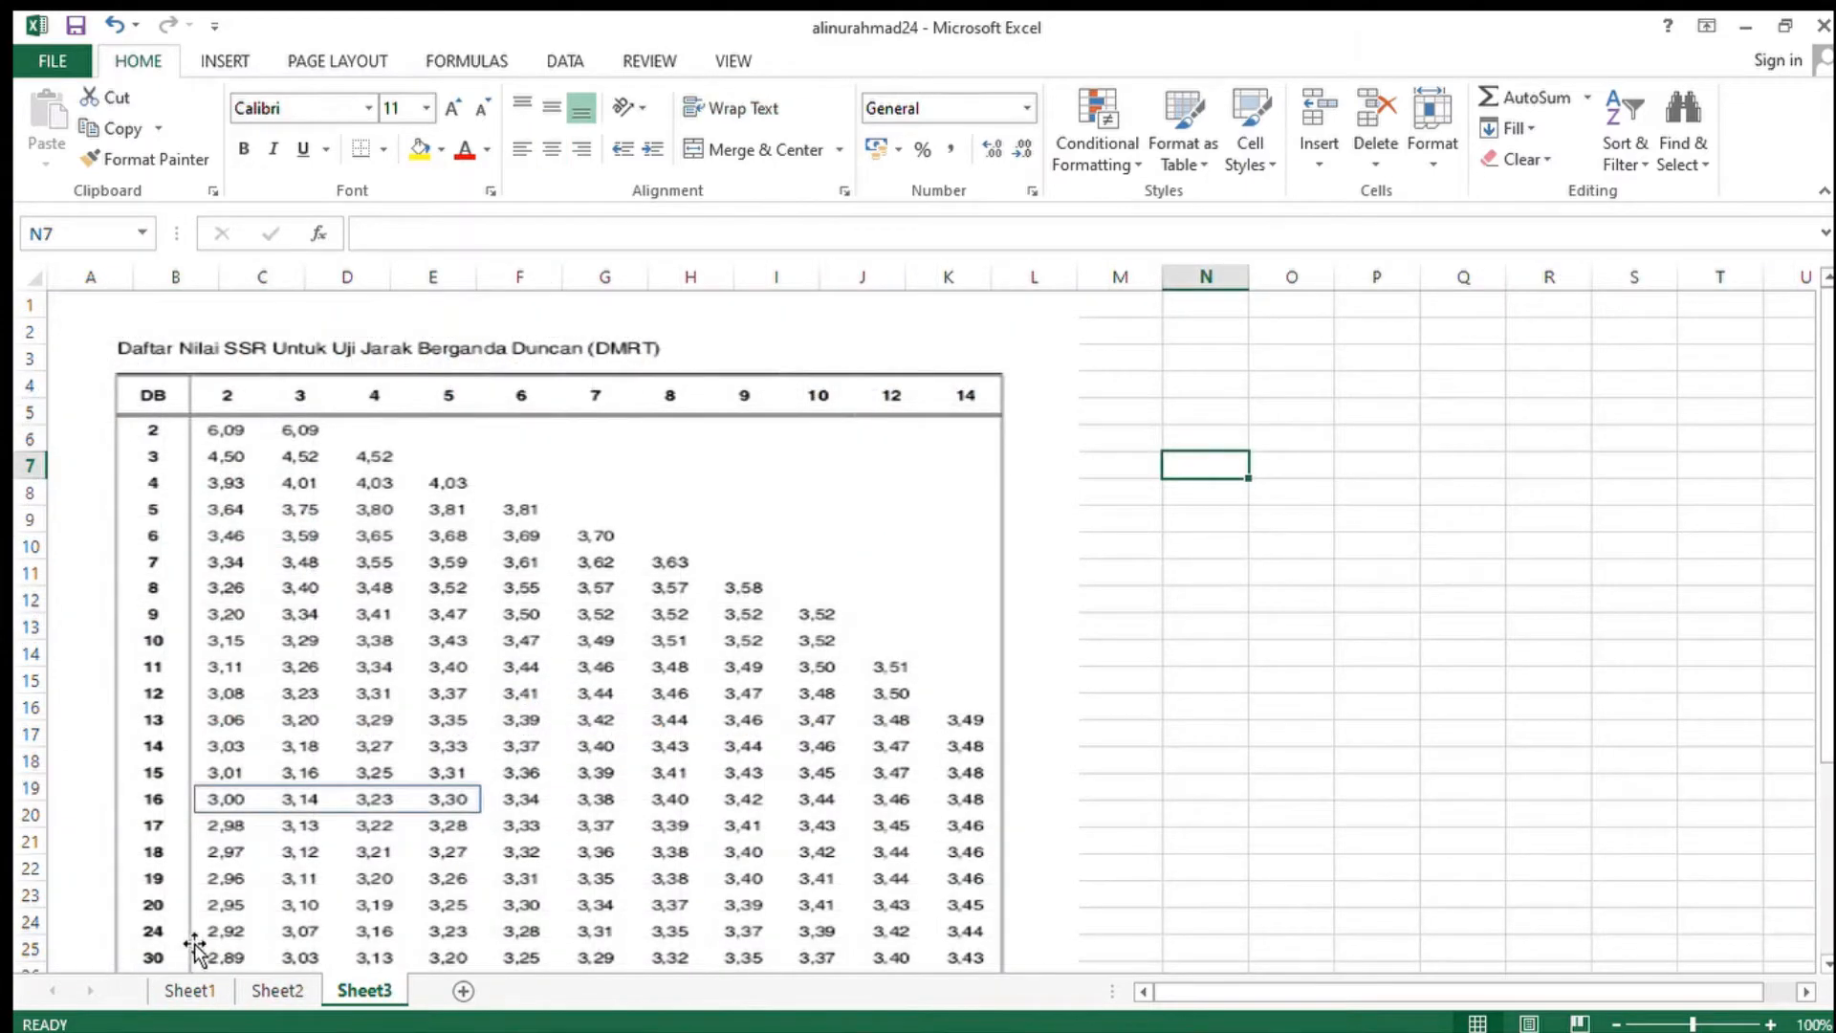
left_click(189, 988)
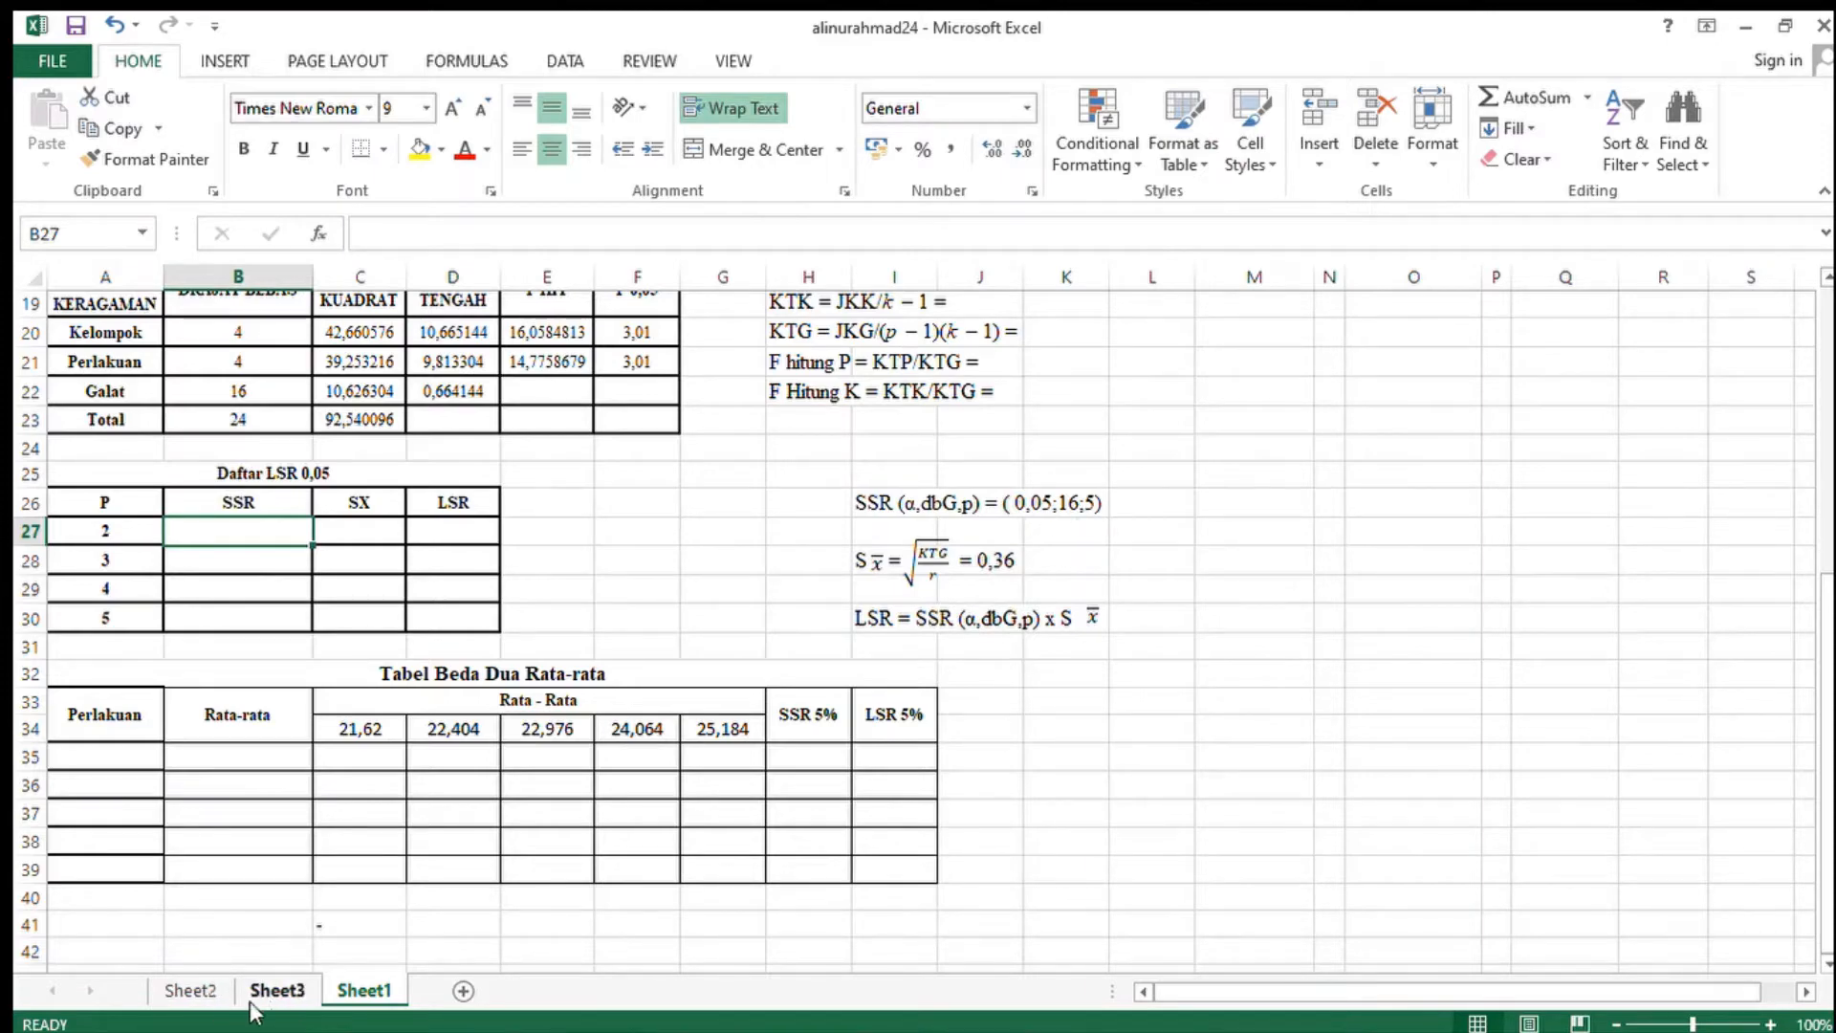
- Examine the DMRT table on Sheet3, the F distribution table on Sheet2 and the Galat degrees of freedom on Sheet1
left_click(278, 990)
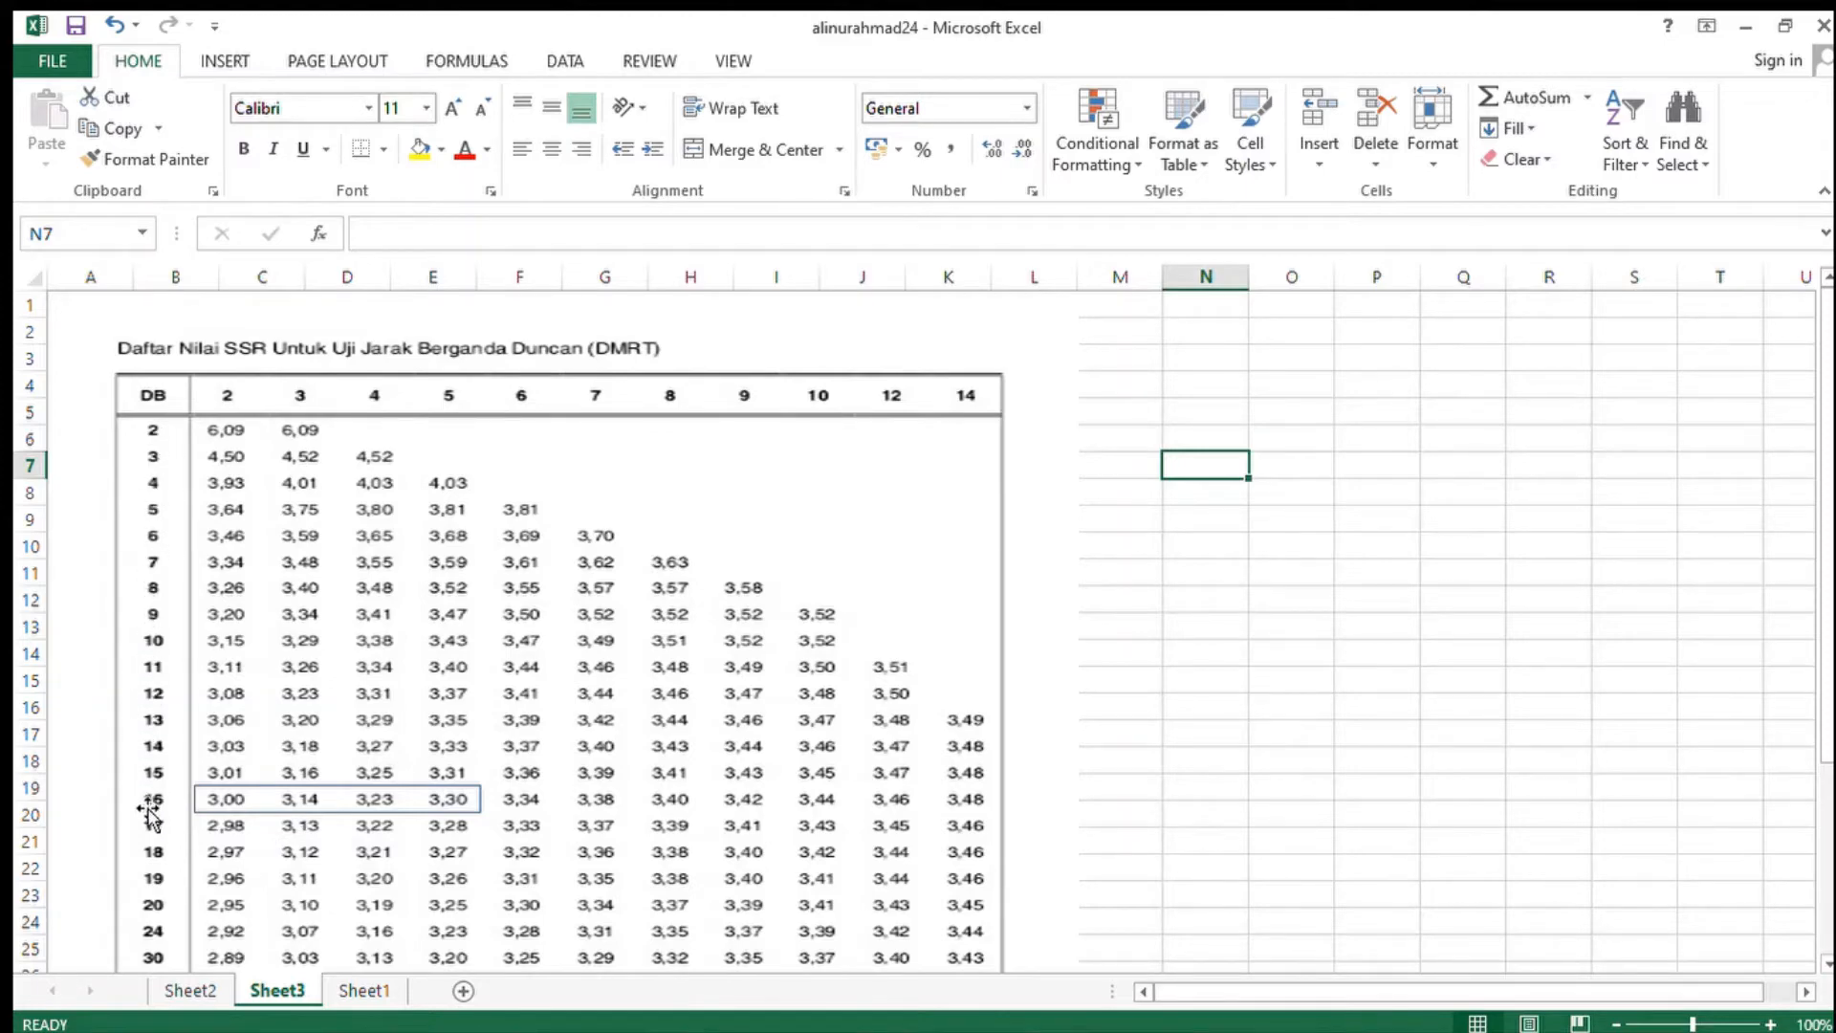
left_click(189, 989)
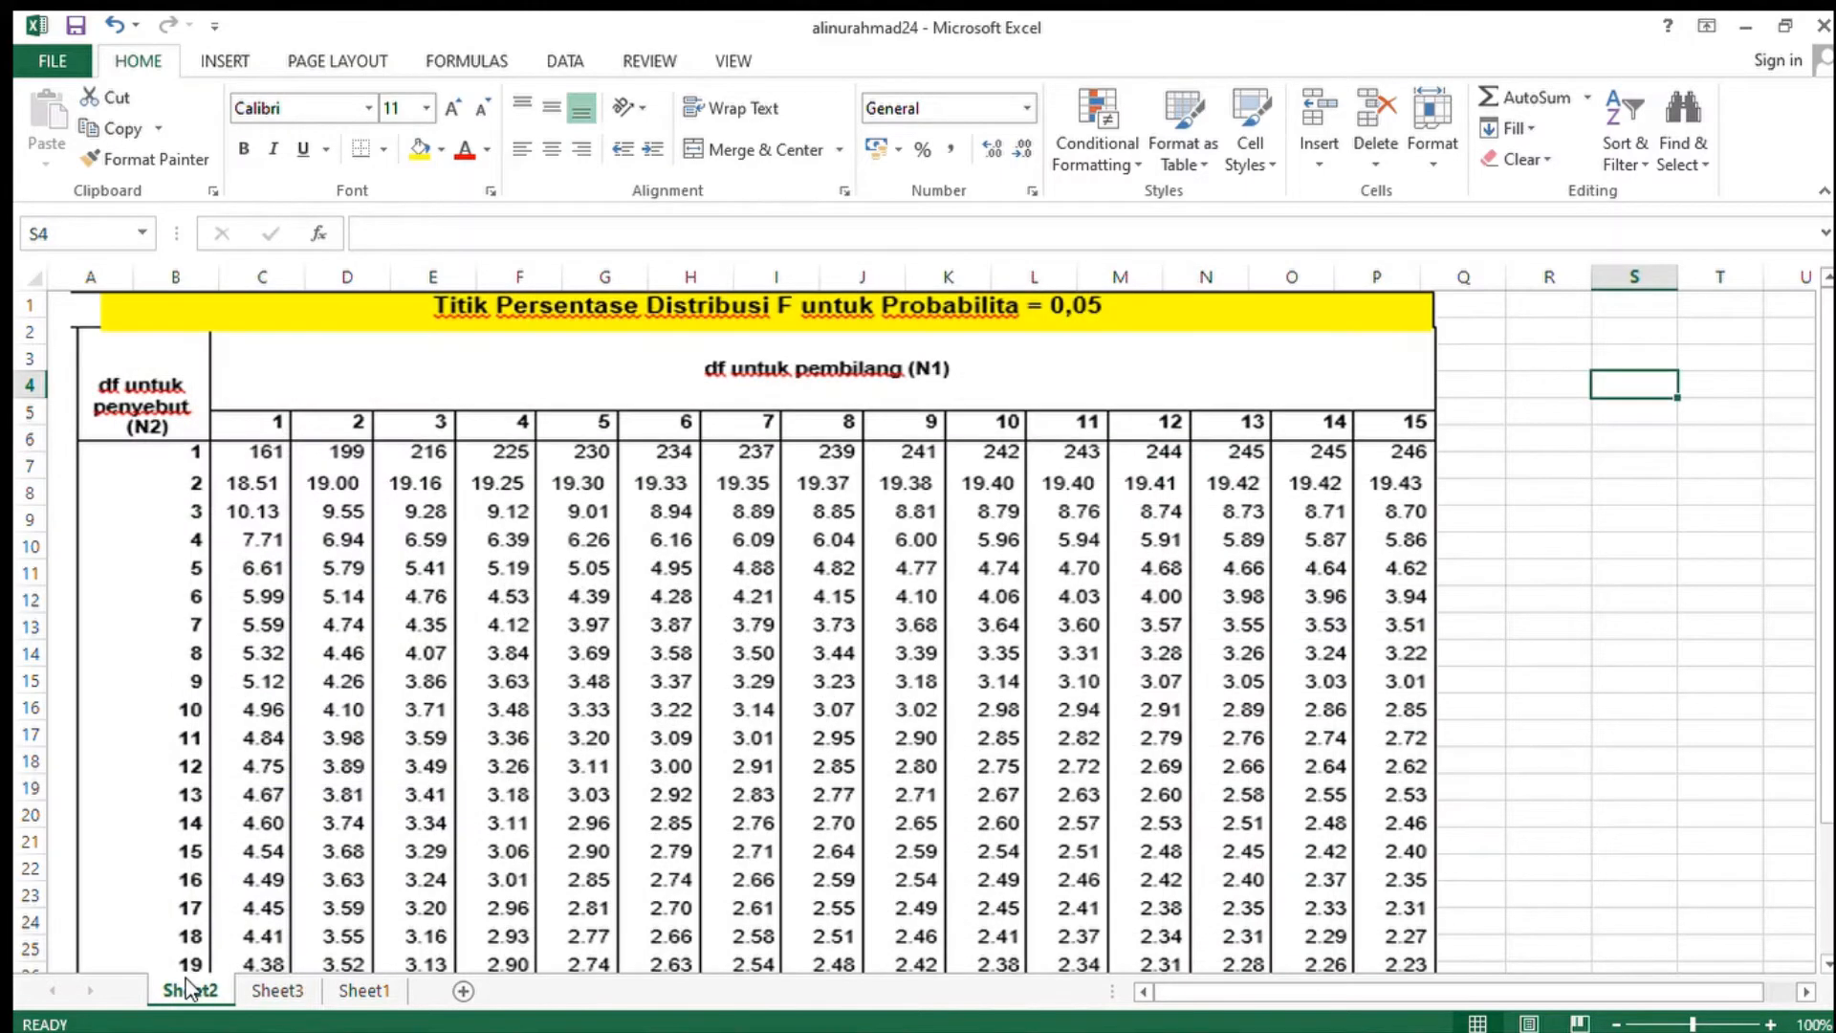
left_click(364, 990)
scroll(516, 615, "up", 6)
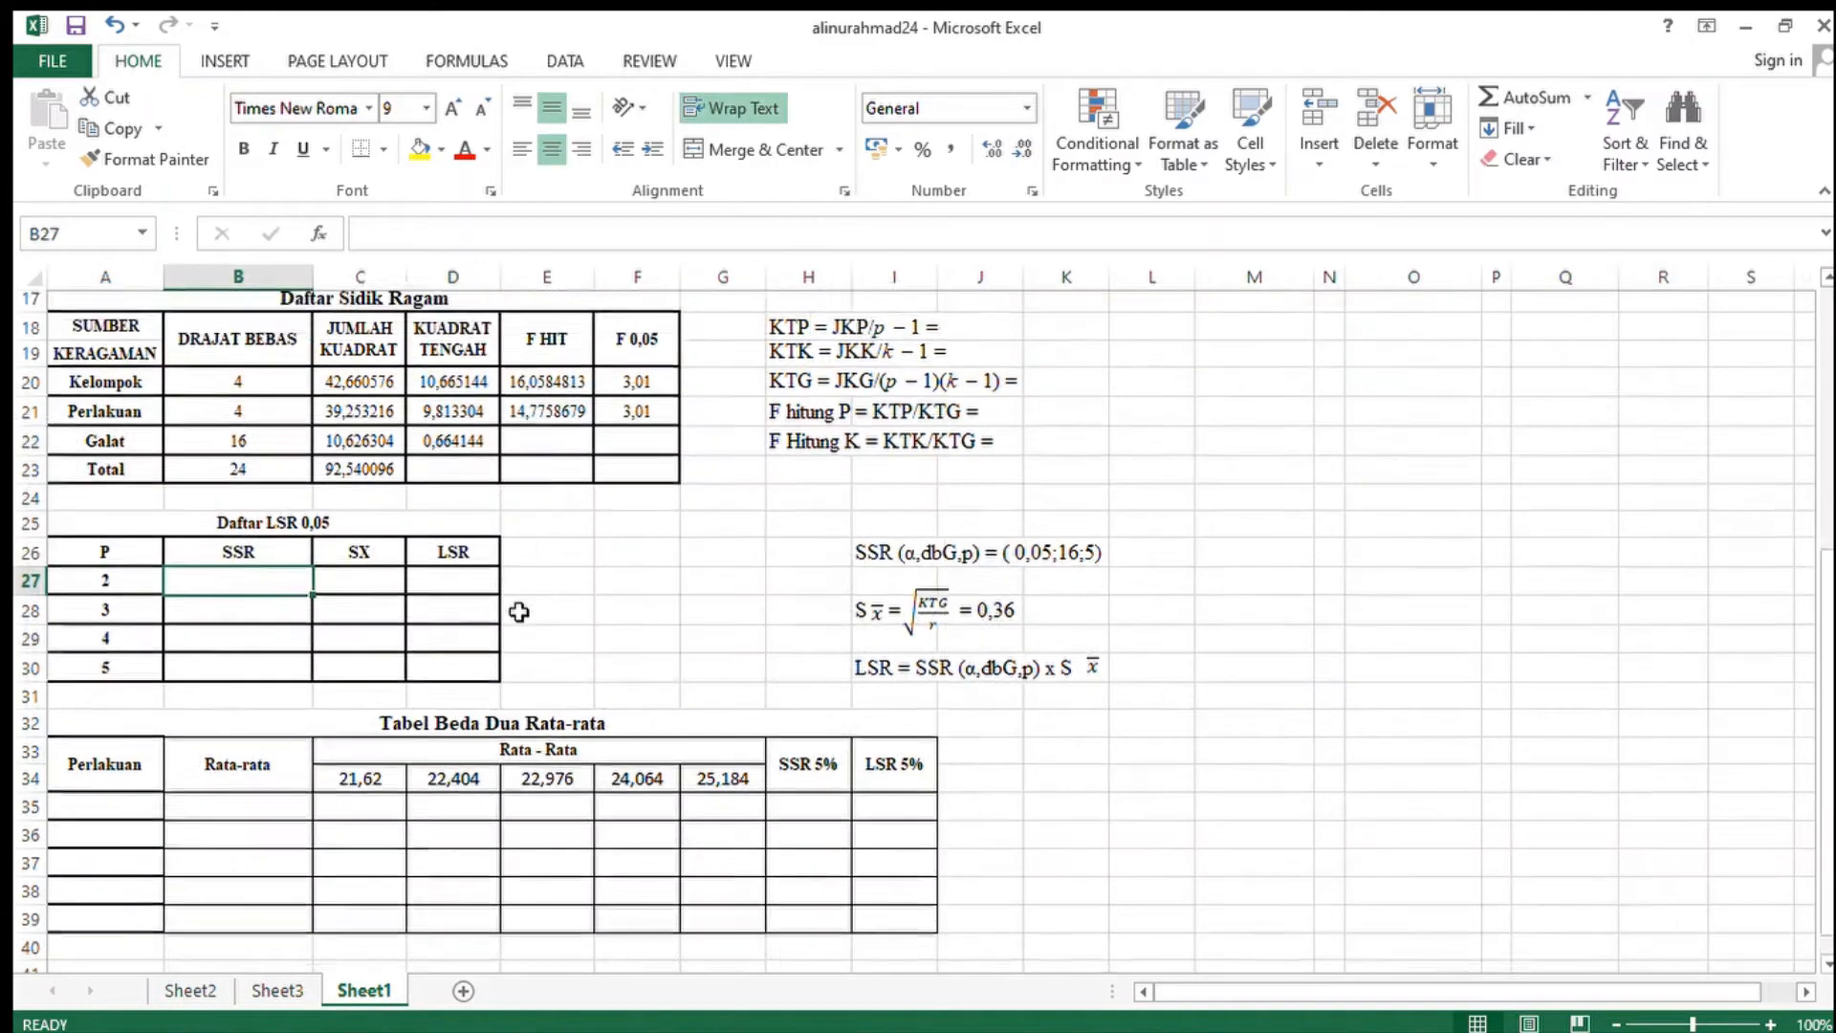
scroll(519, 612, "down", 5)
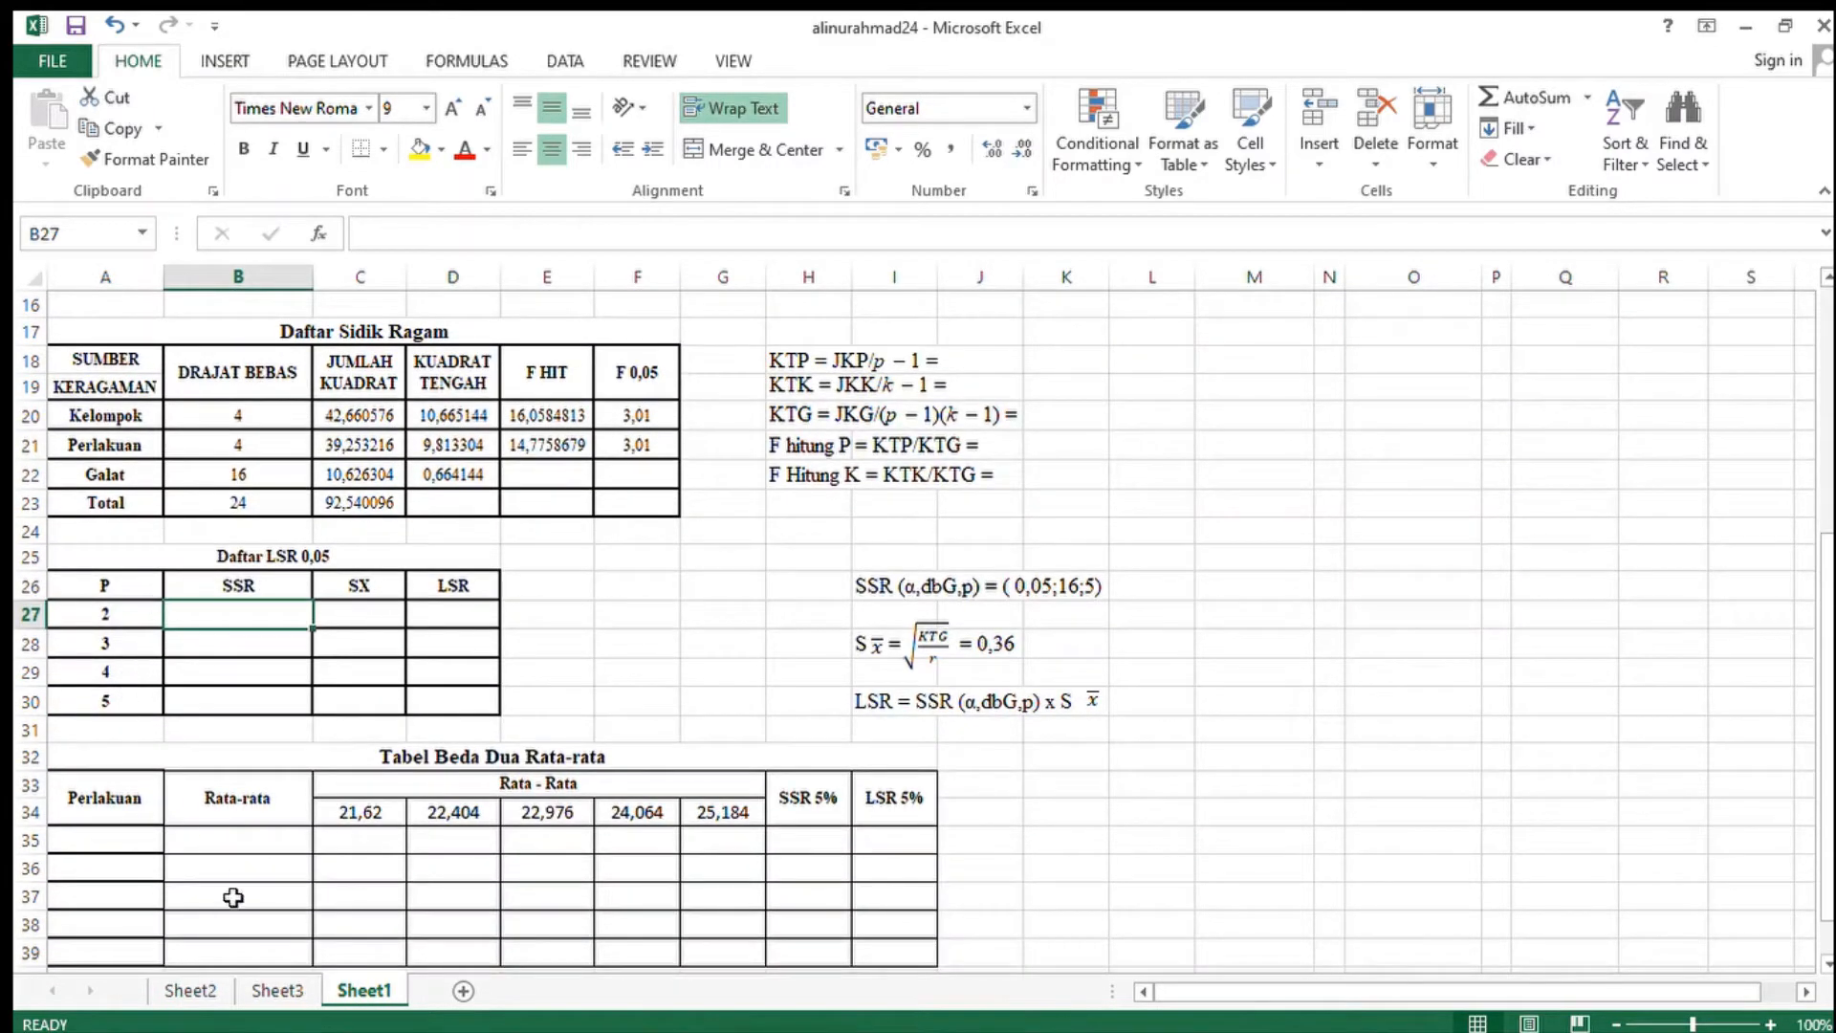
- Enter the SSR value 3 for DB 16 and p = 2 in cell N9 of Sheet3
left_click(254, 987)
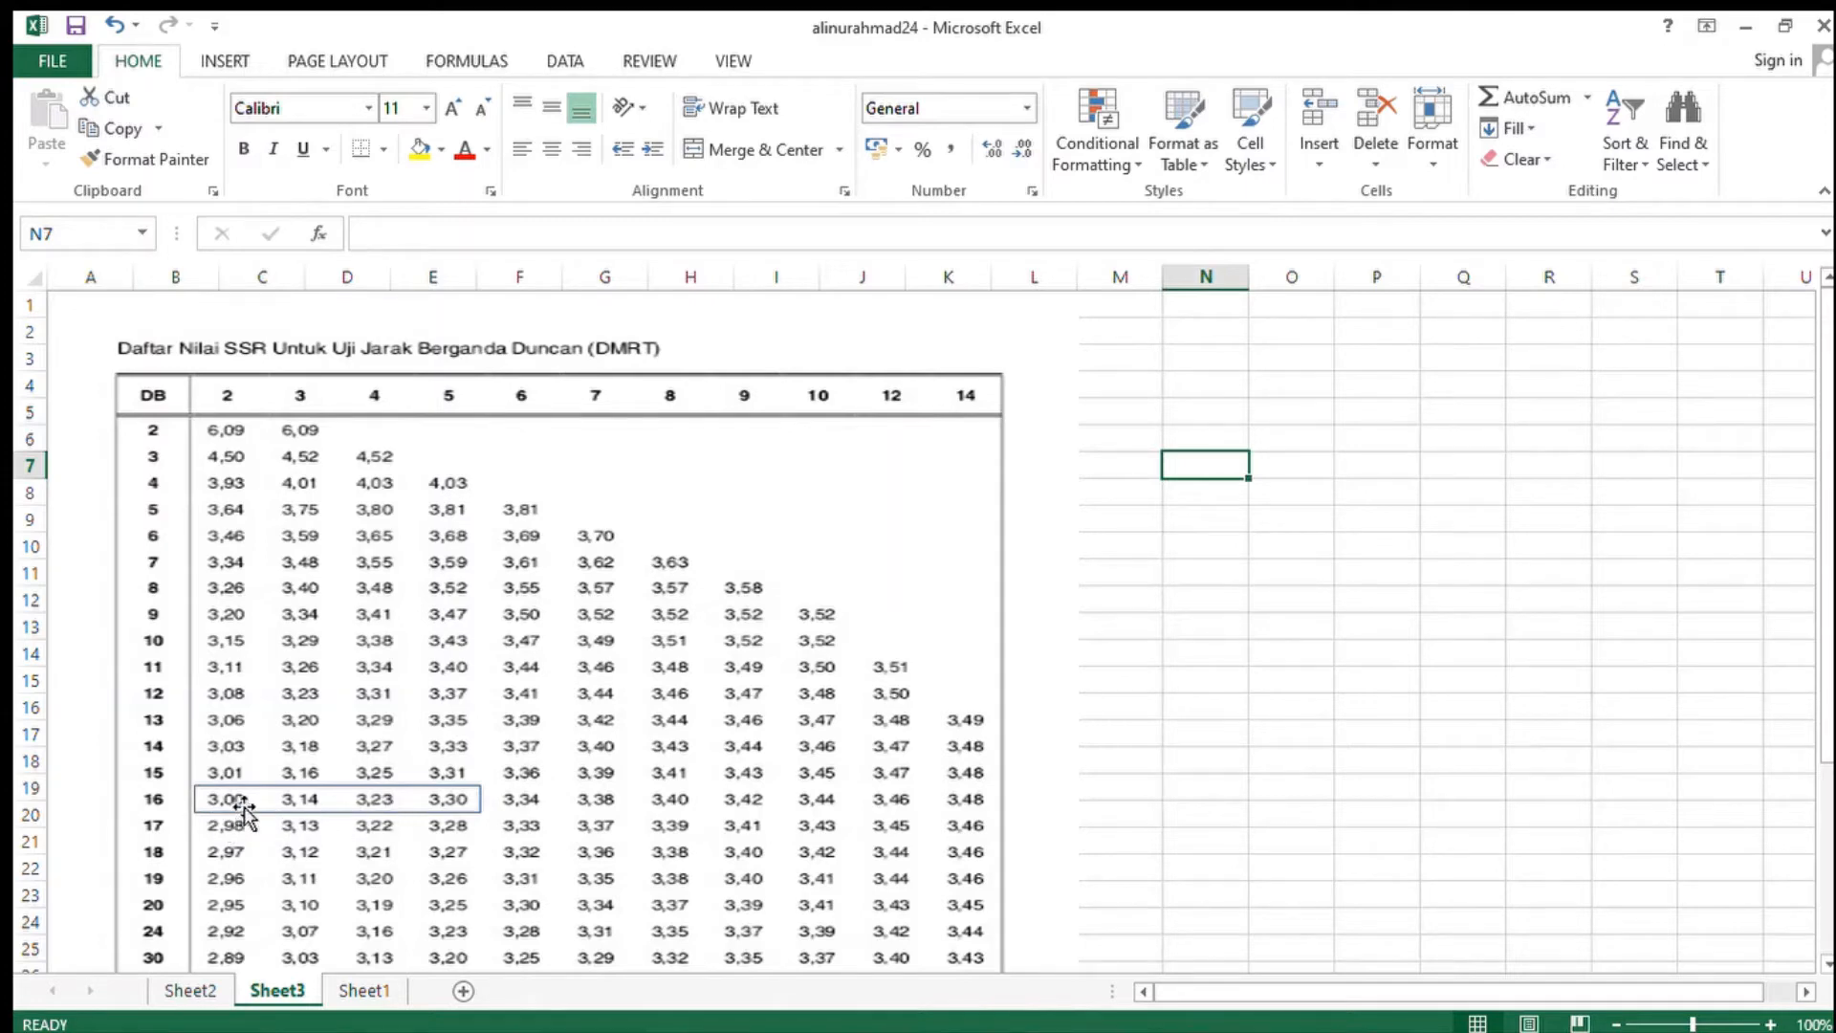
left_click(1212, 514)
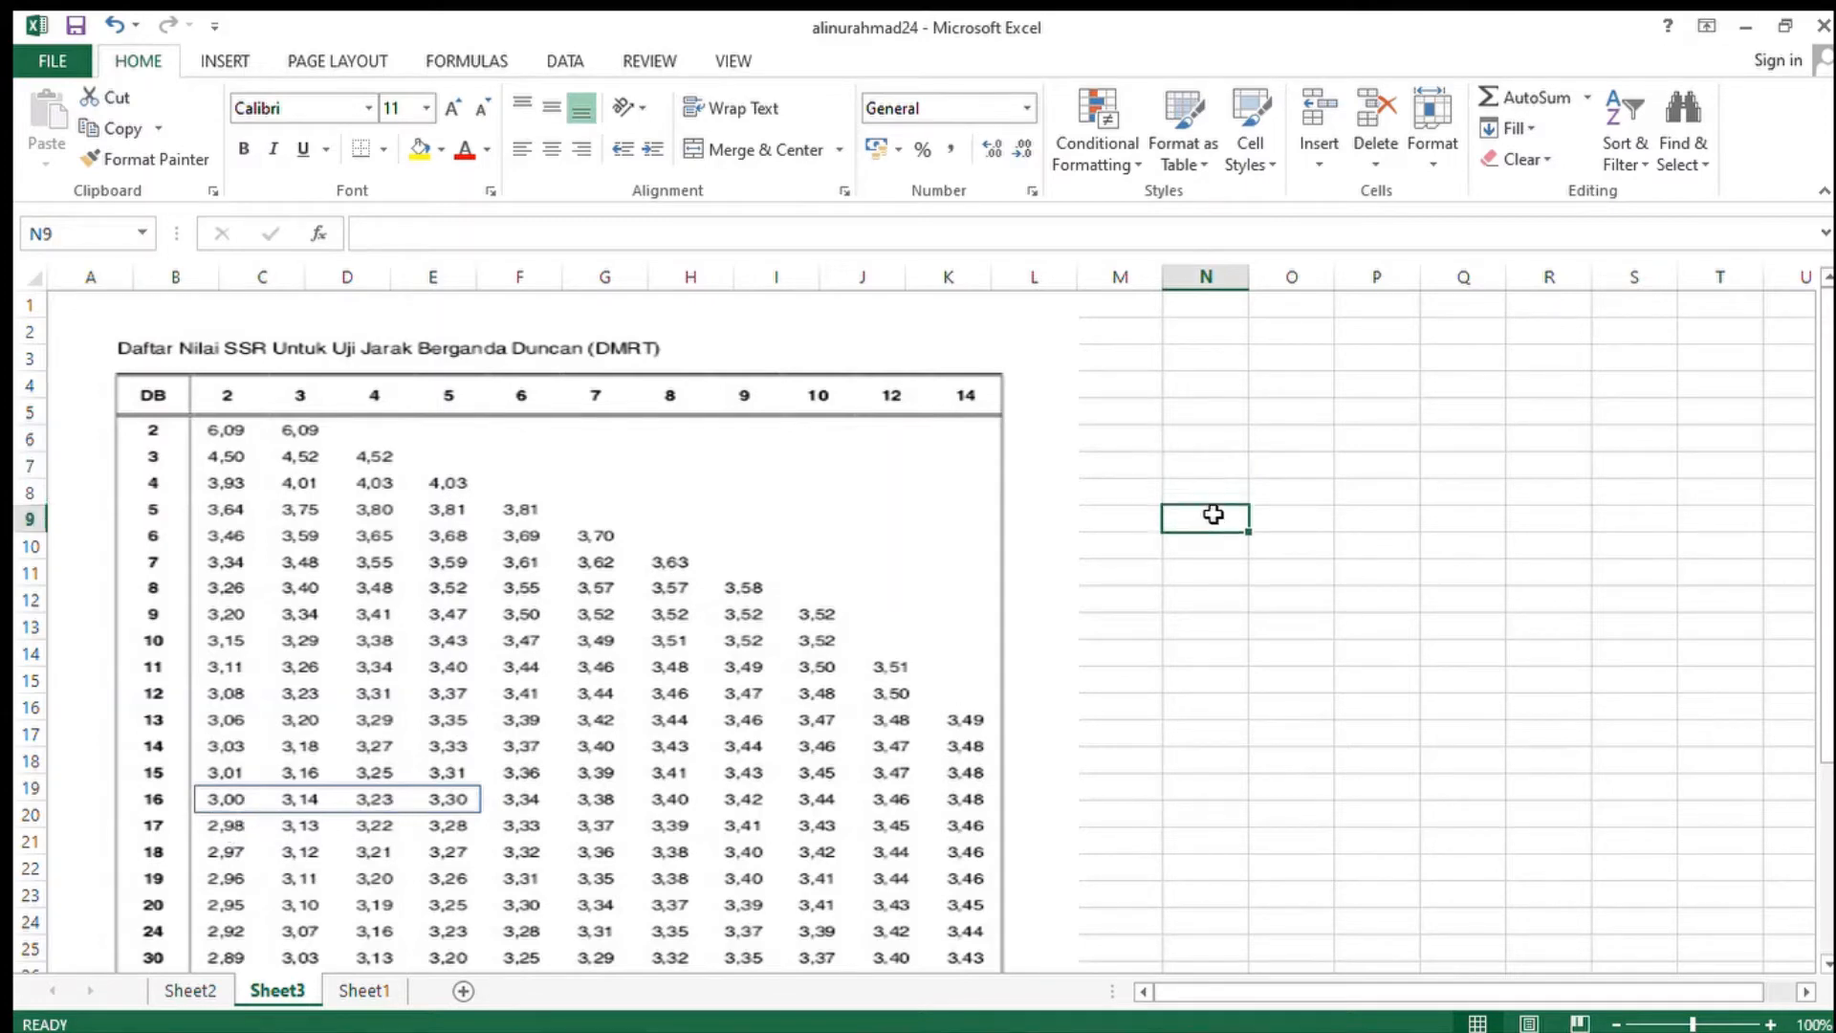
type("3")
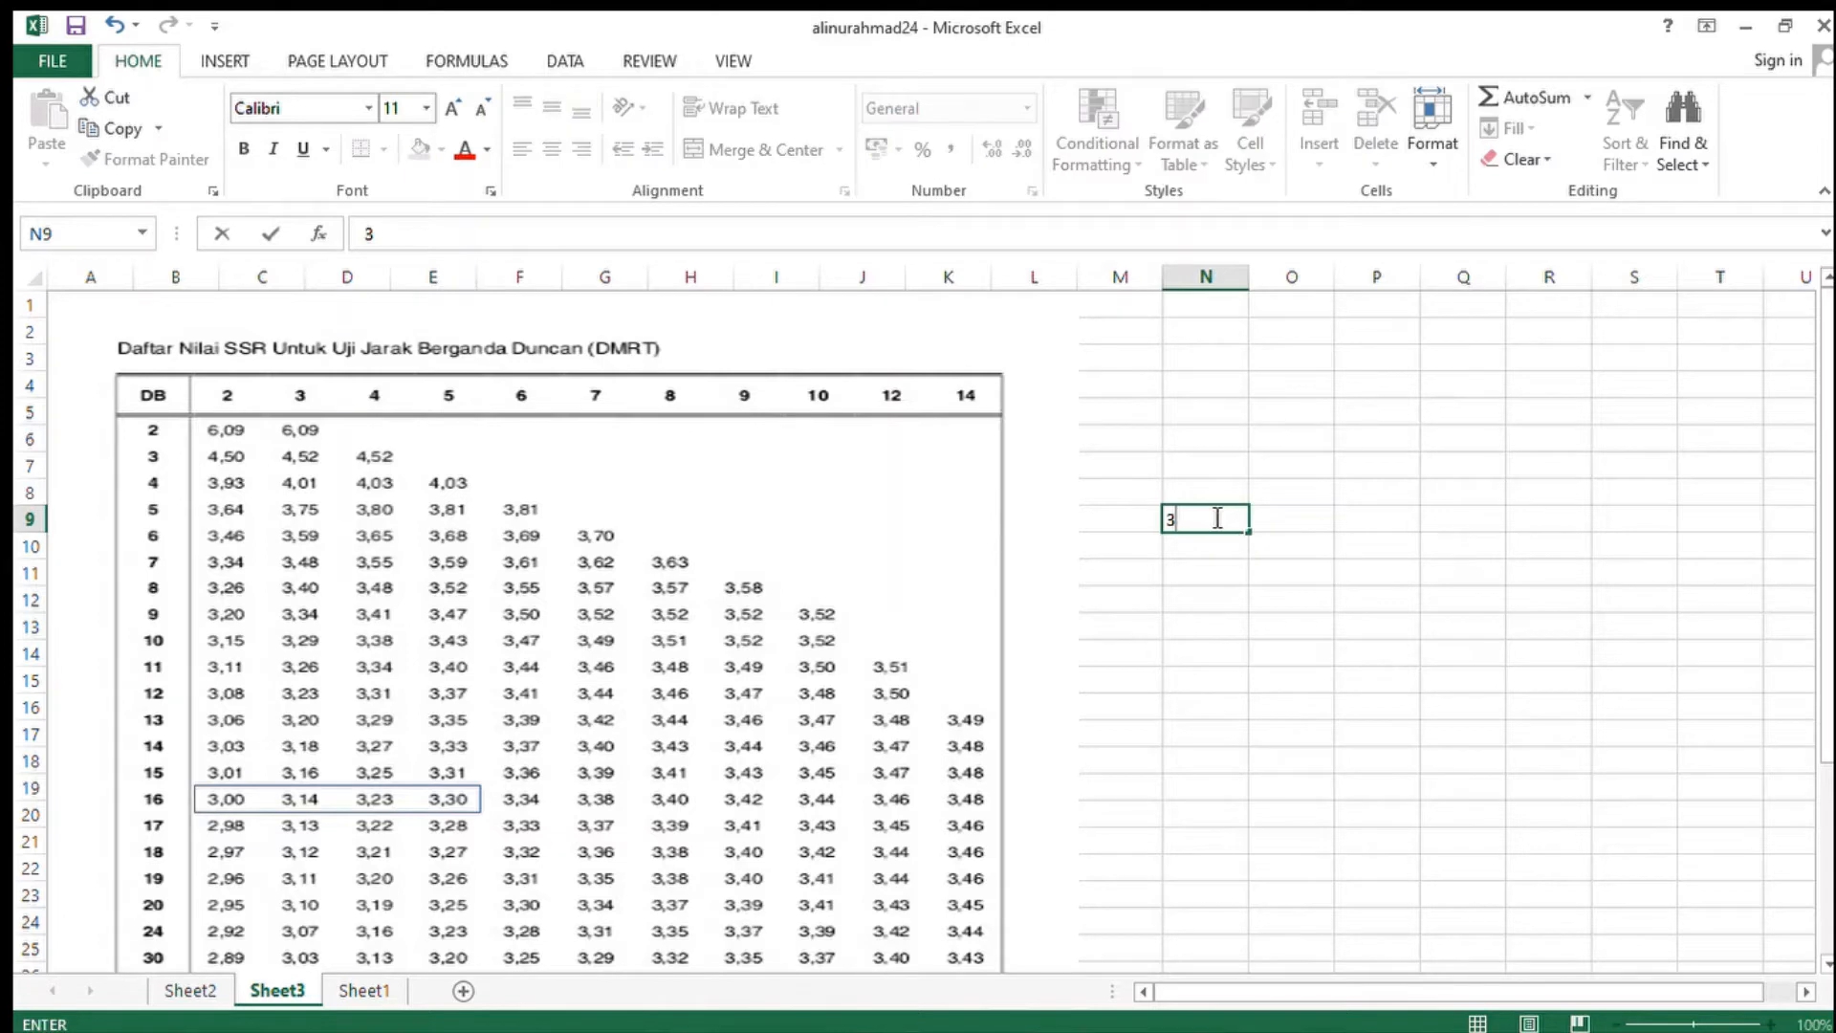
key("Return")
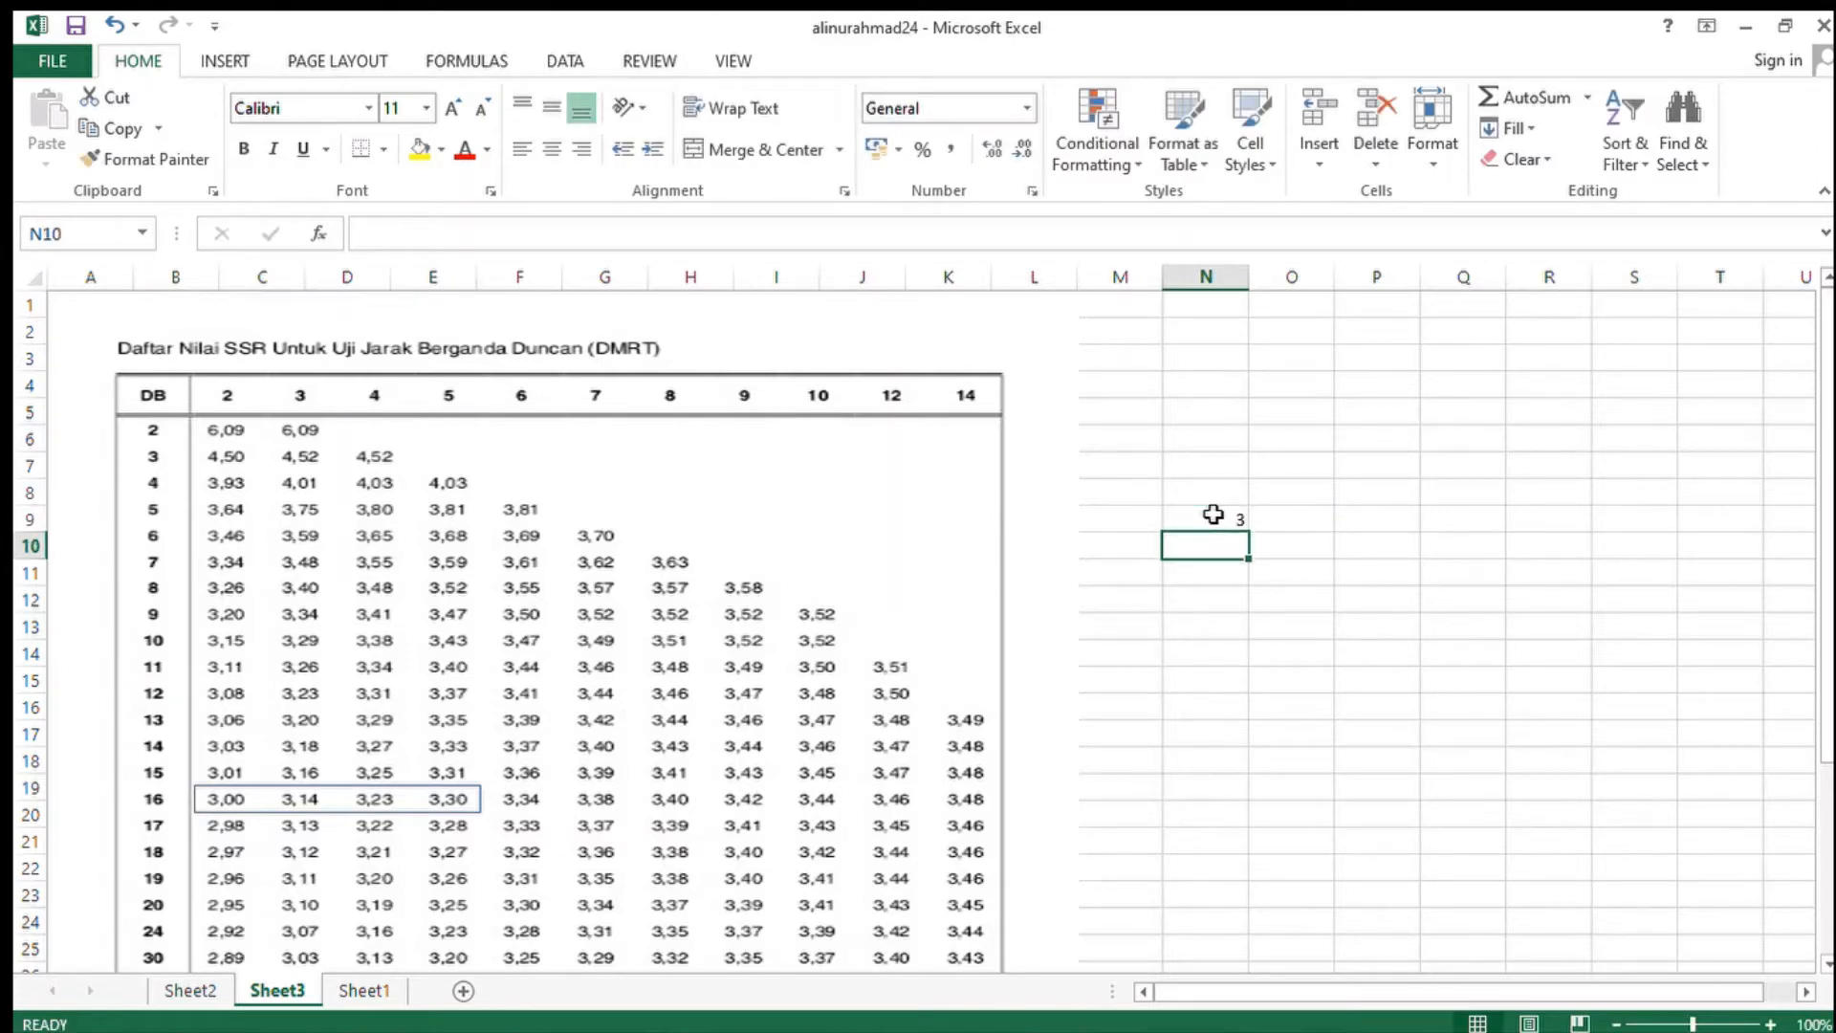
- Enter the remaining DB 16 SSR values 3,14, 3,23 and 3,3 in Sheet3 cells N10 to N12
left_click(354, 991)
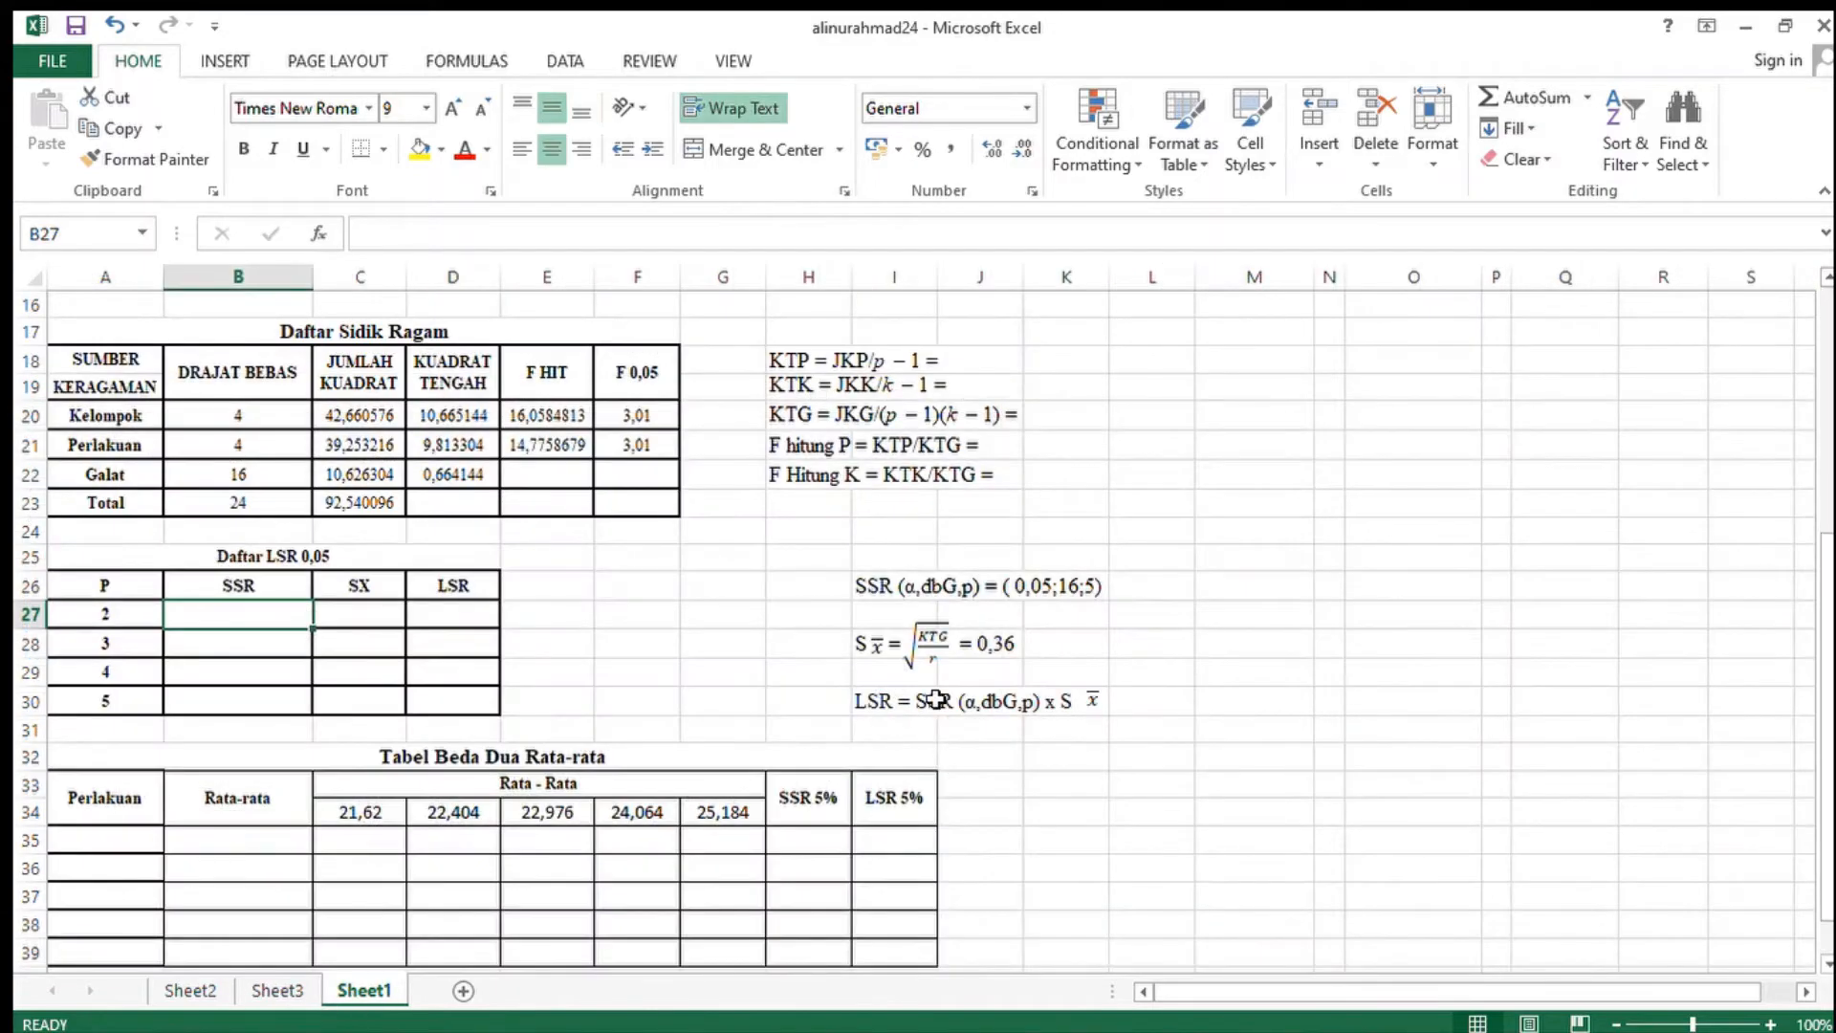
left_click(281, 991)
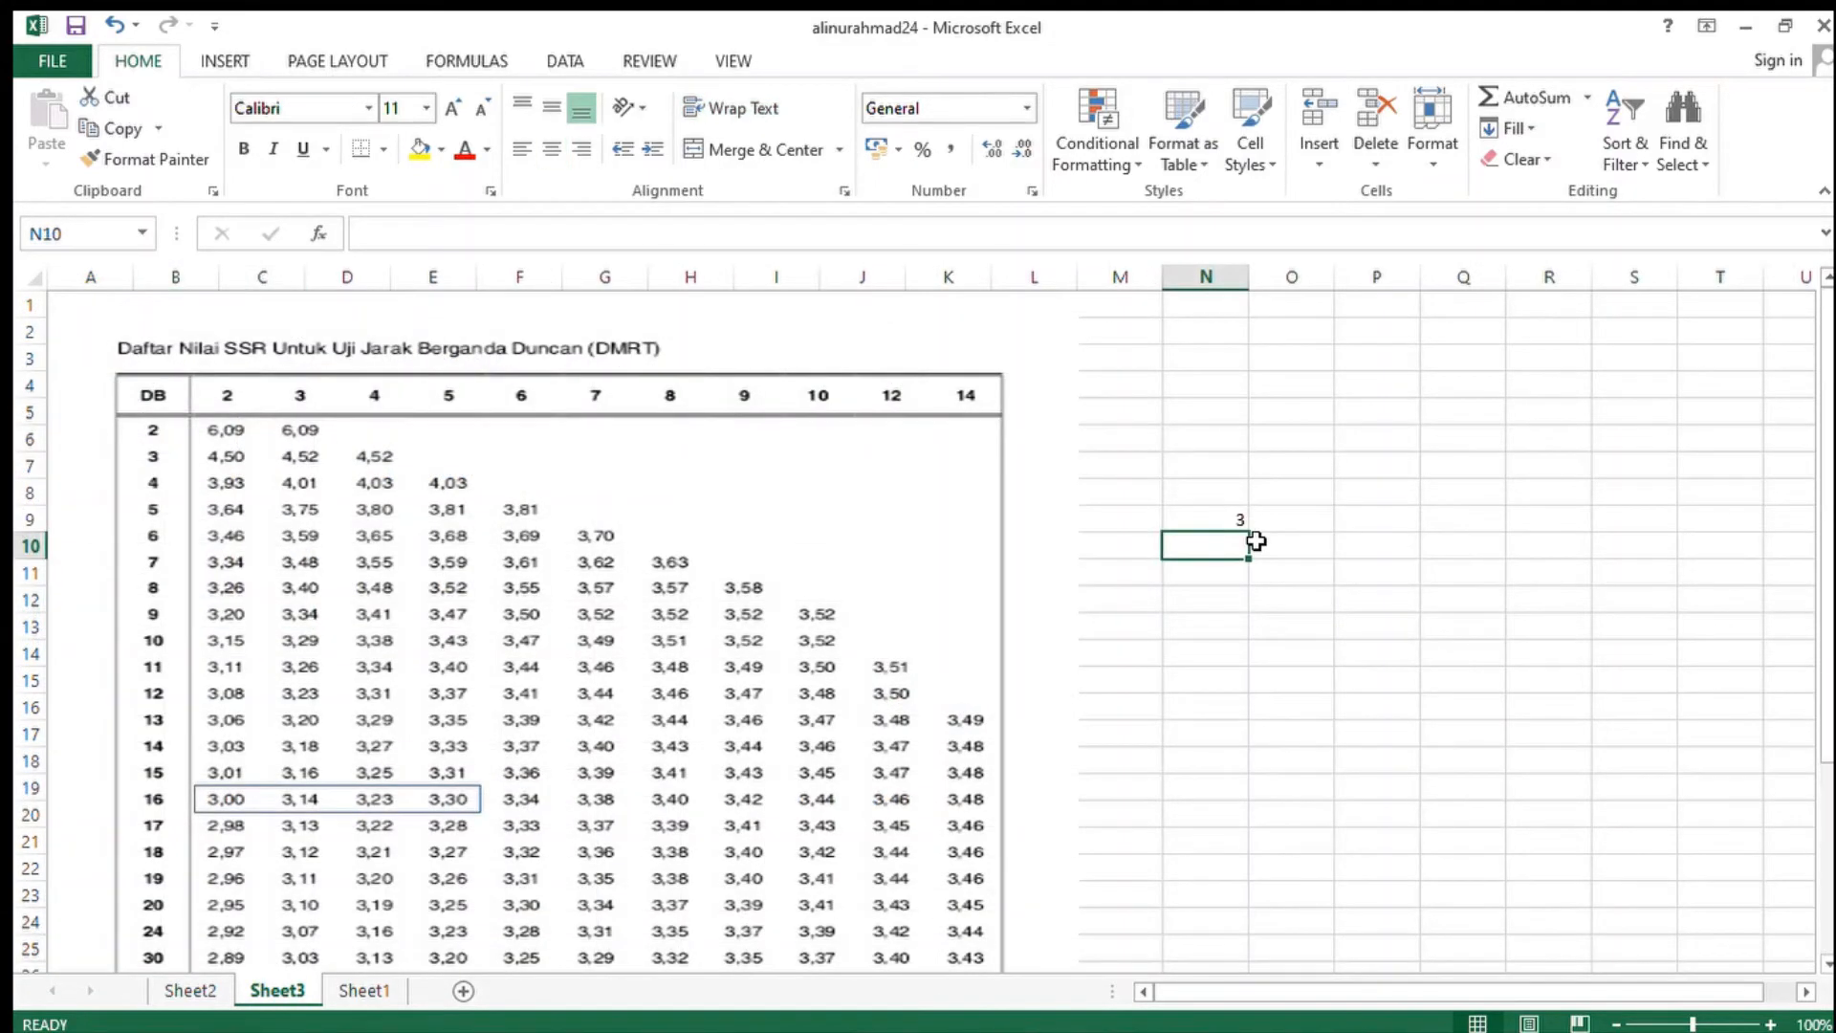
type("3,")
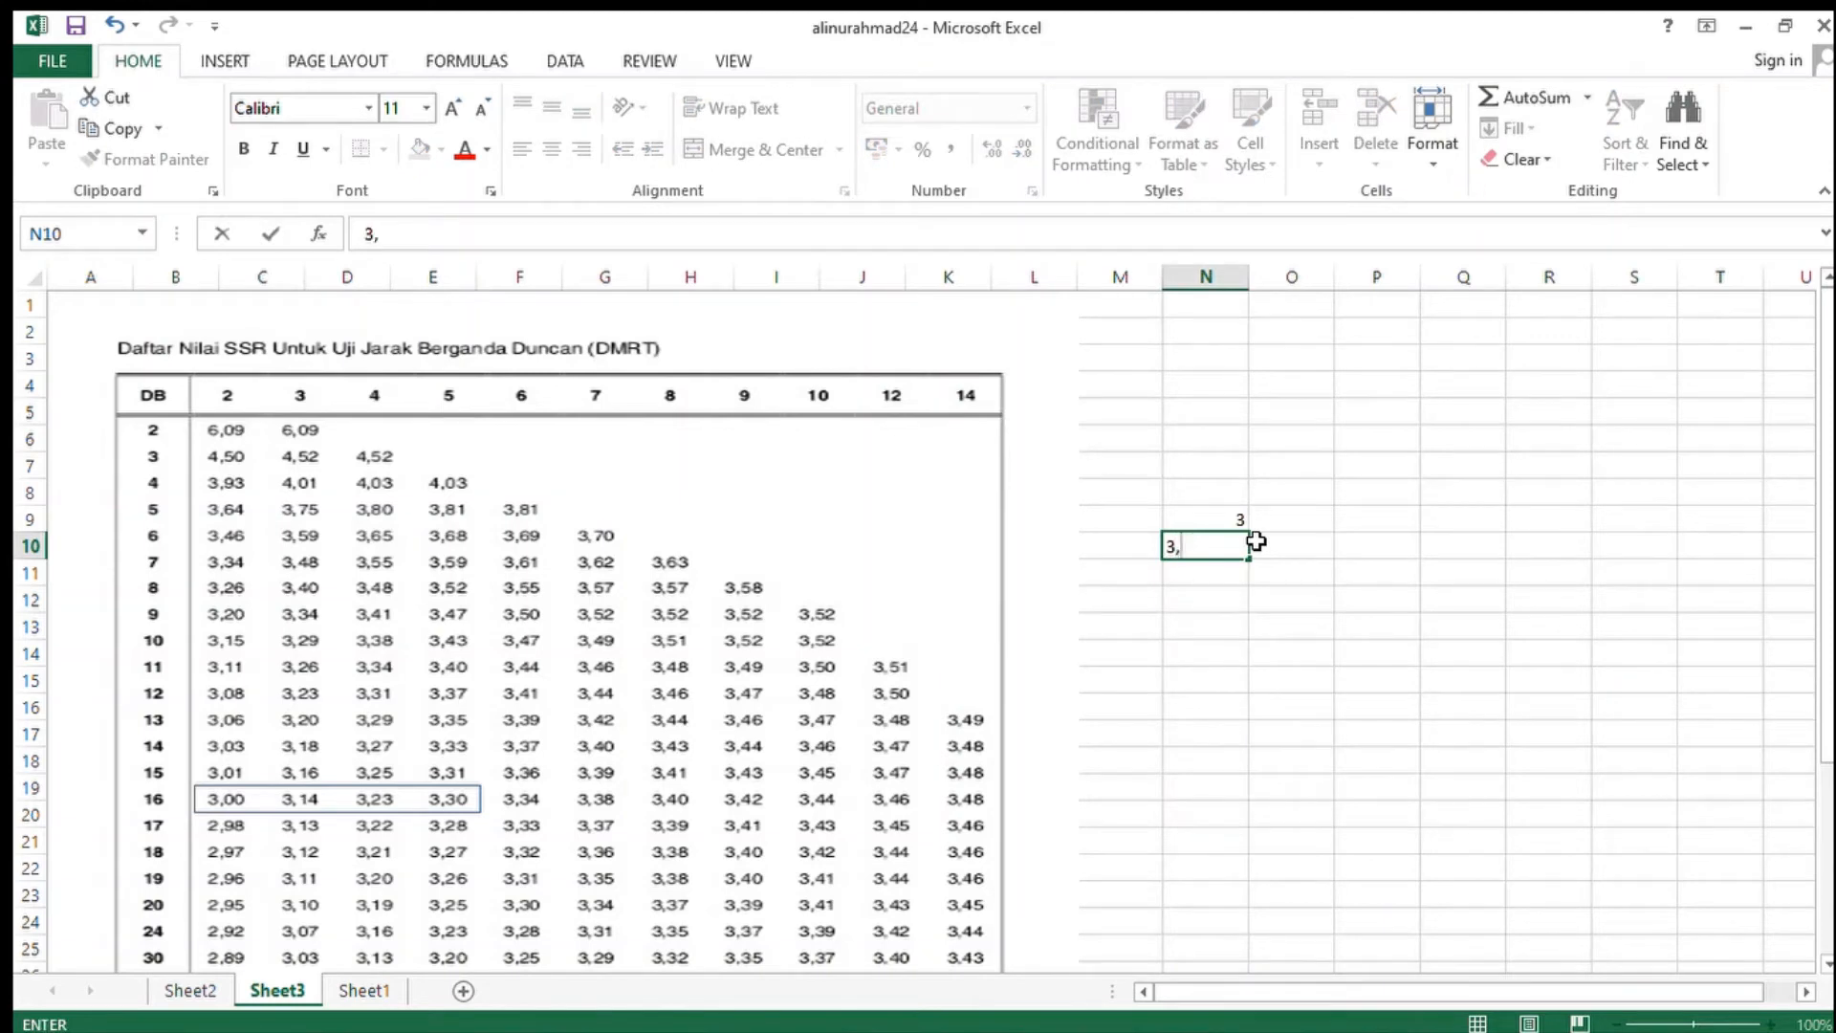
type("14")
key("Return")
type("3")
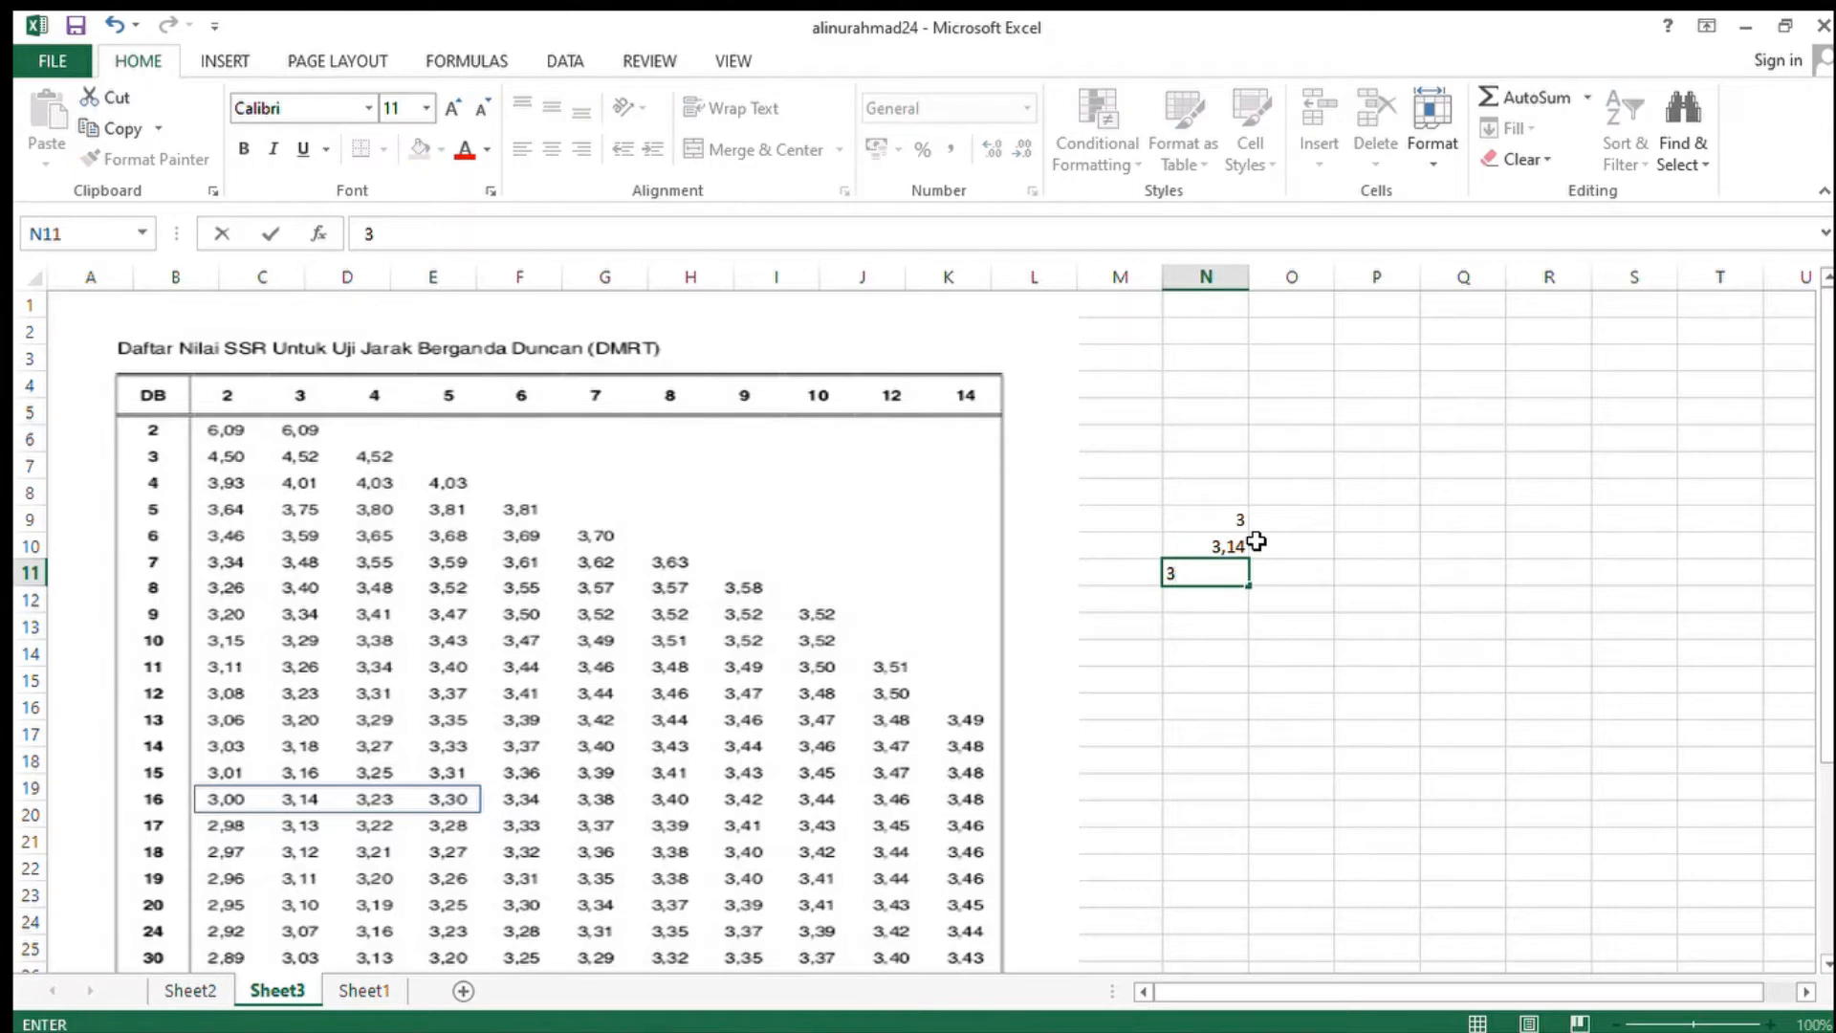
type(",23")
key("Return")
type("3,3")
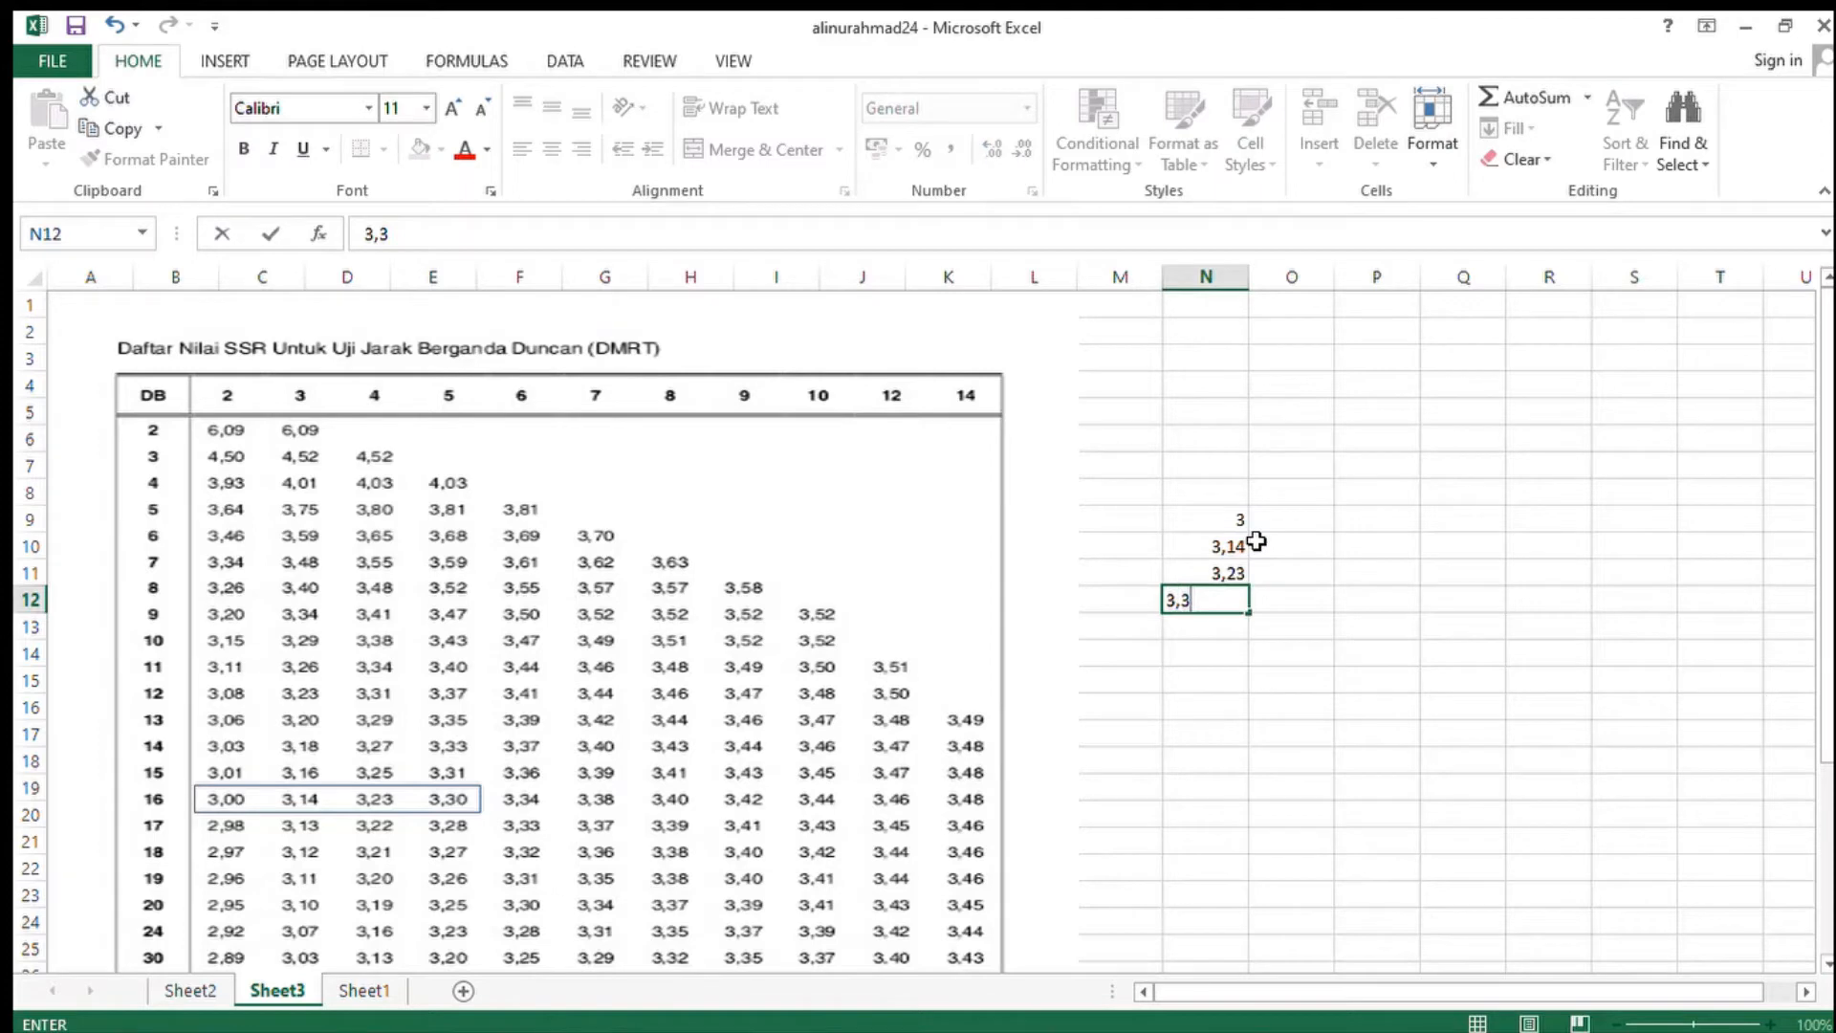
left_click(1339, 579)
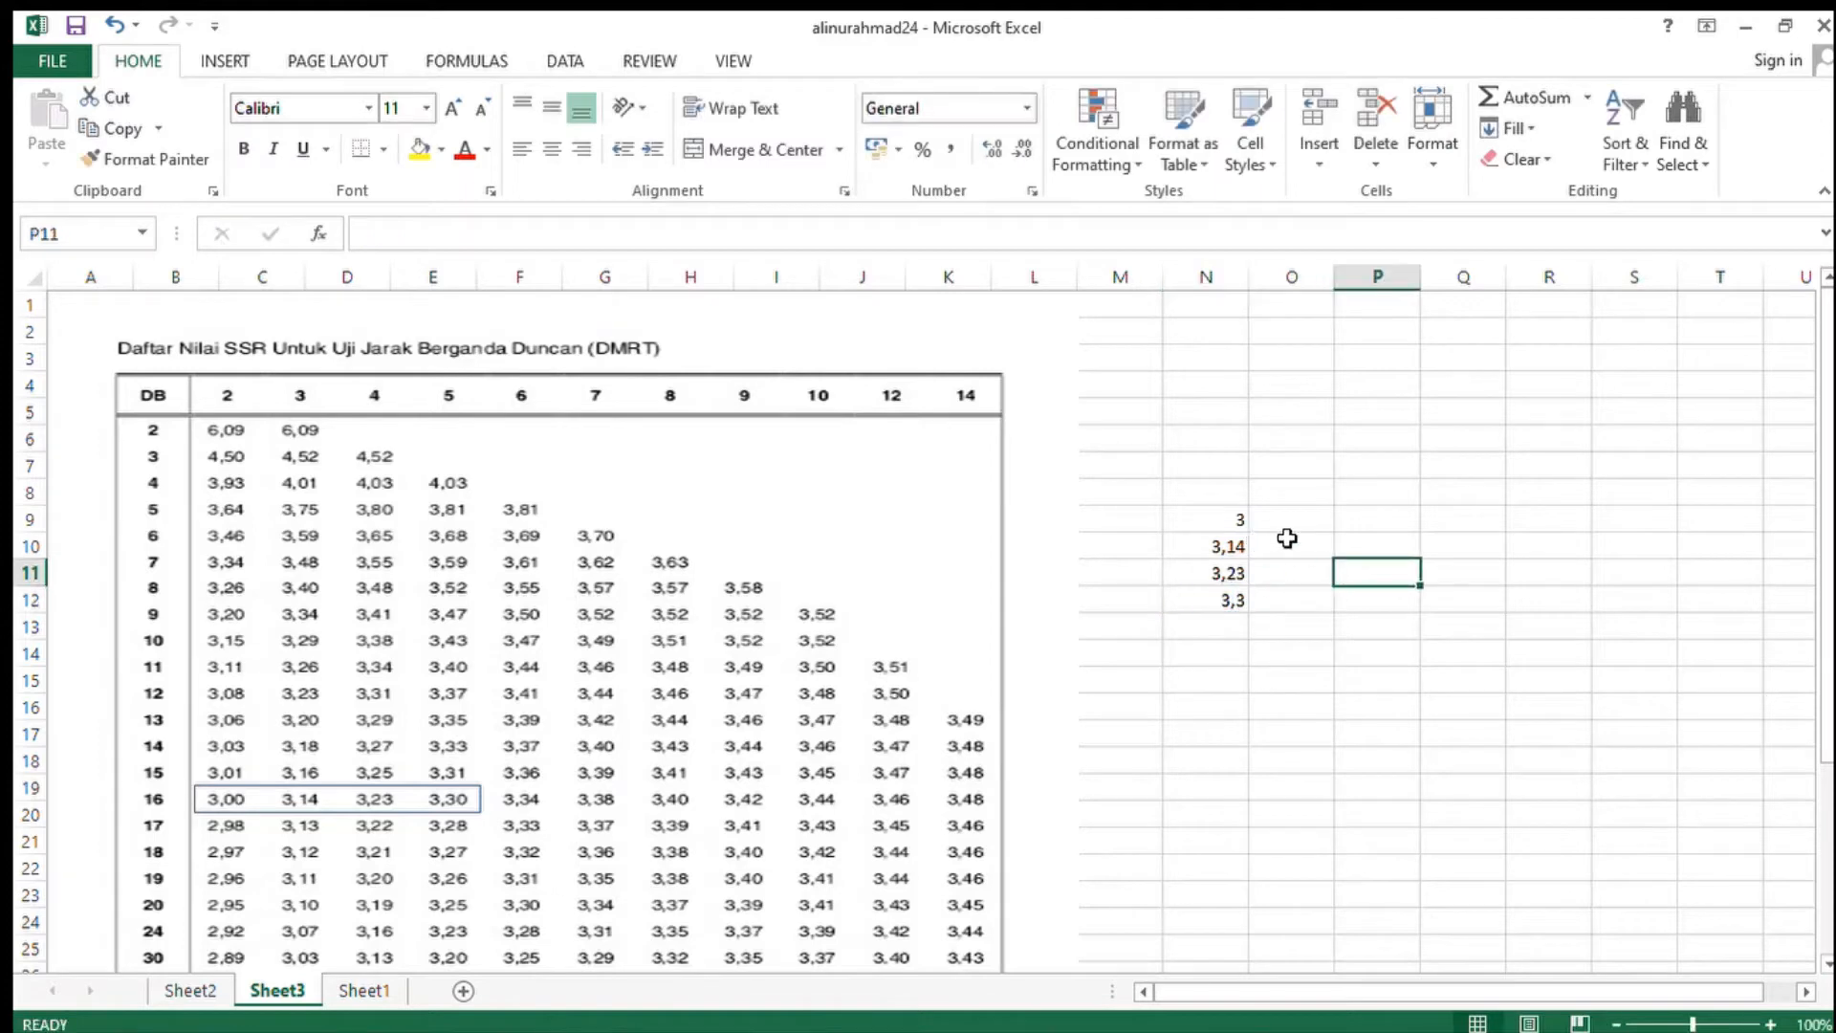
- Copy the four SSR values from Sheet3 N9:N12 into the SSR column of Sheet1's Daftar LSR 0,05 table, starting at B27
left_click_drag(1230, 521, 1230, 599)
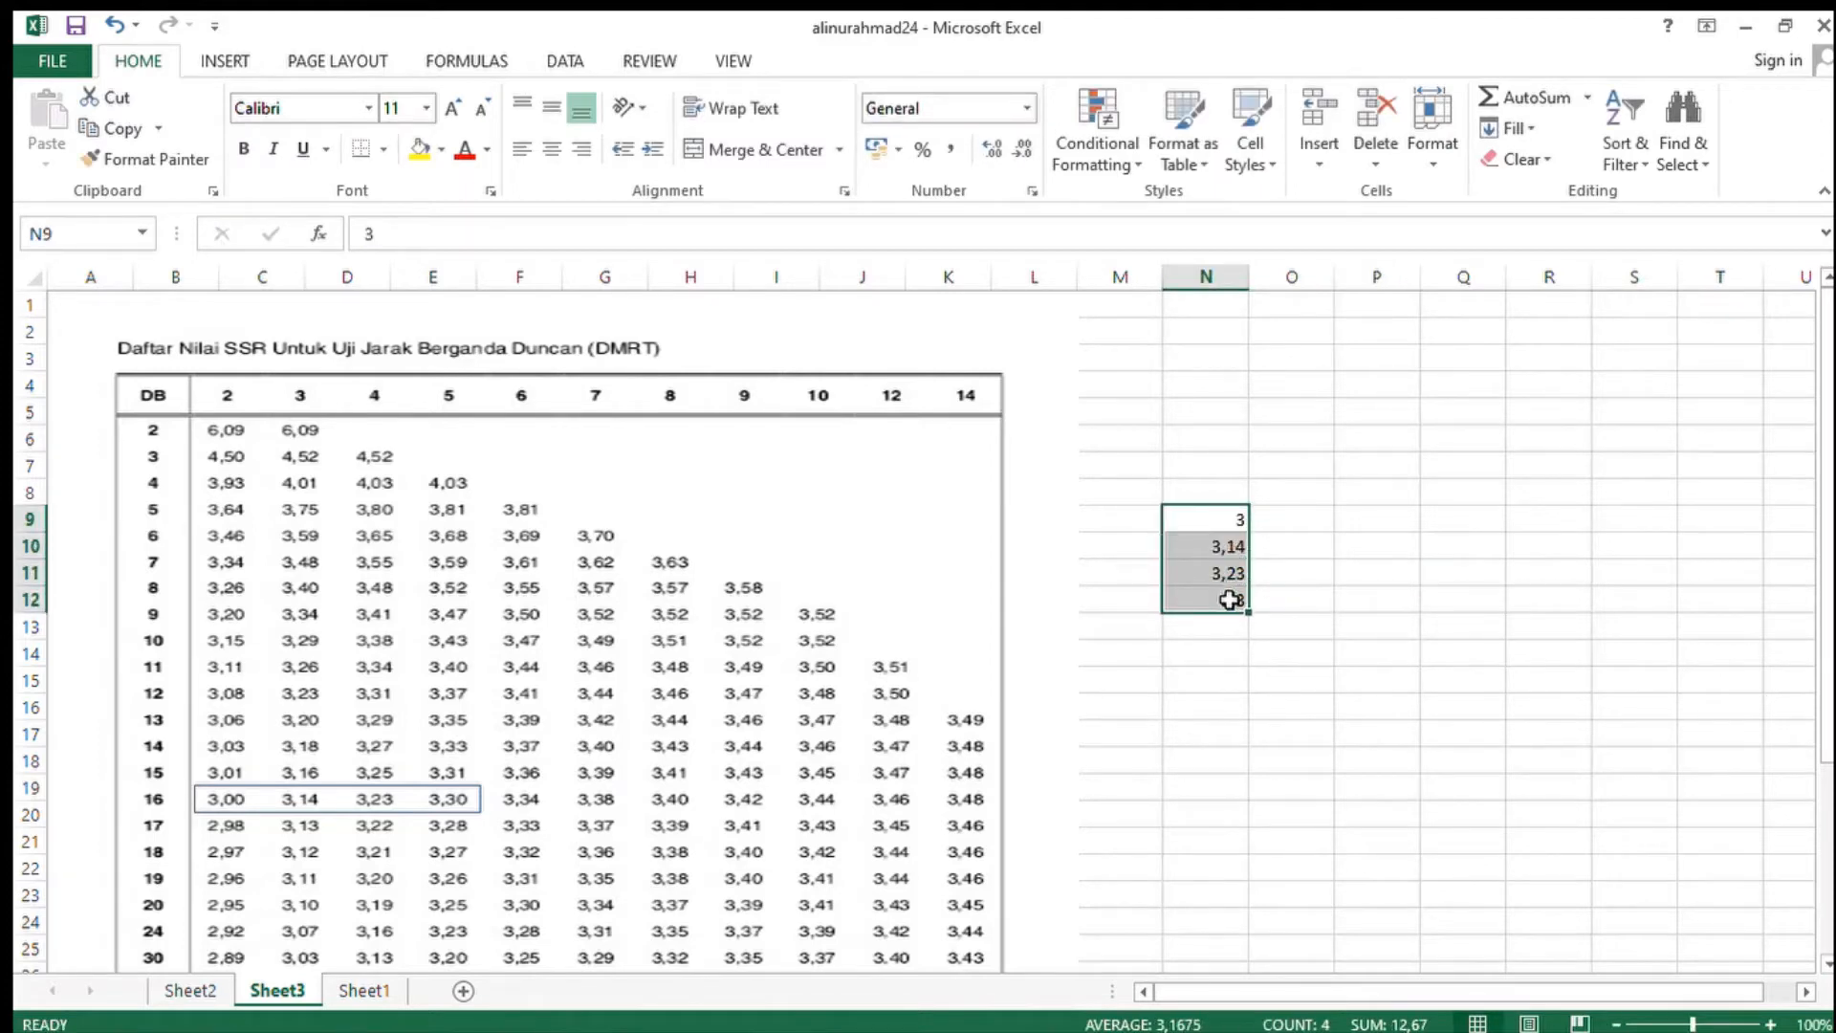
key("ctrl+c")
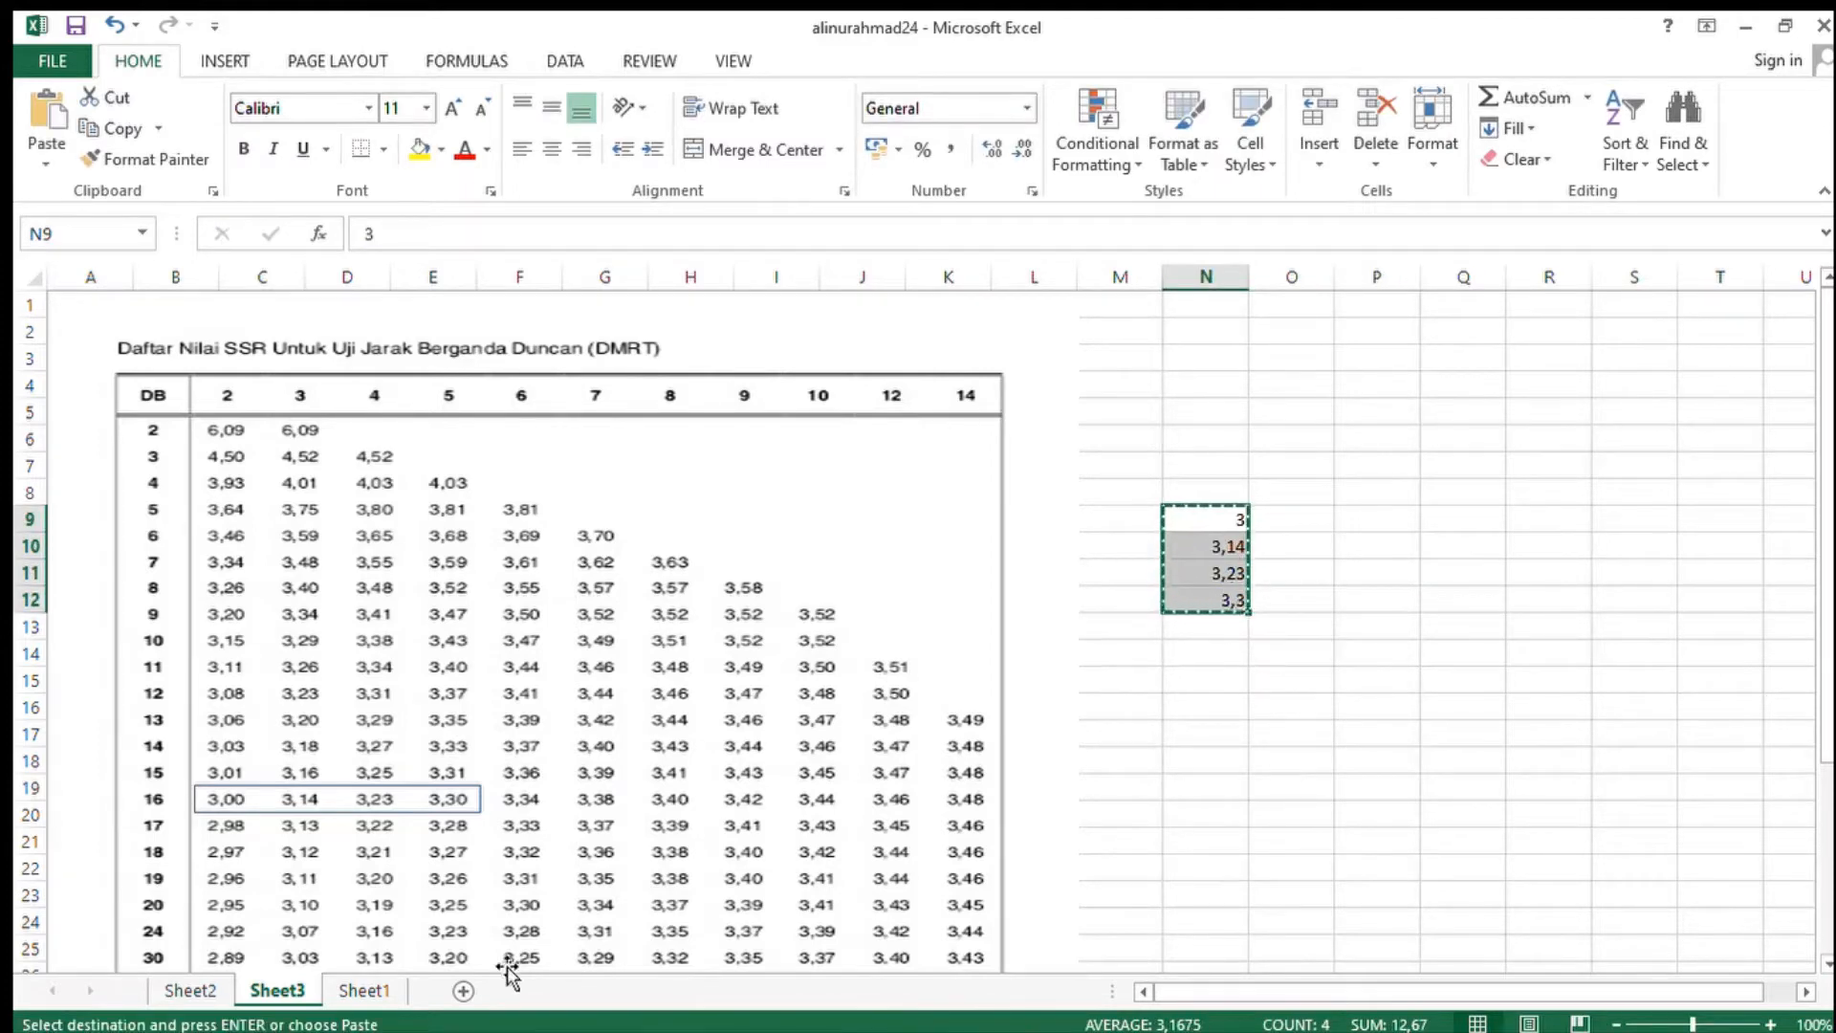
left_click(371, 992)
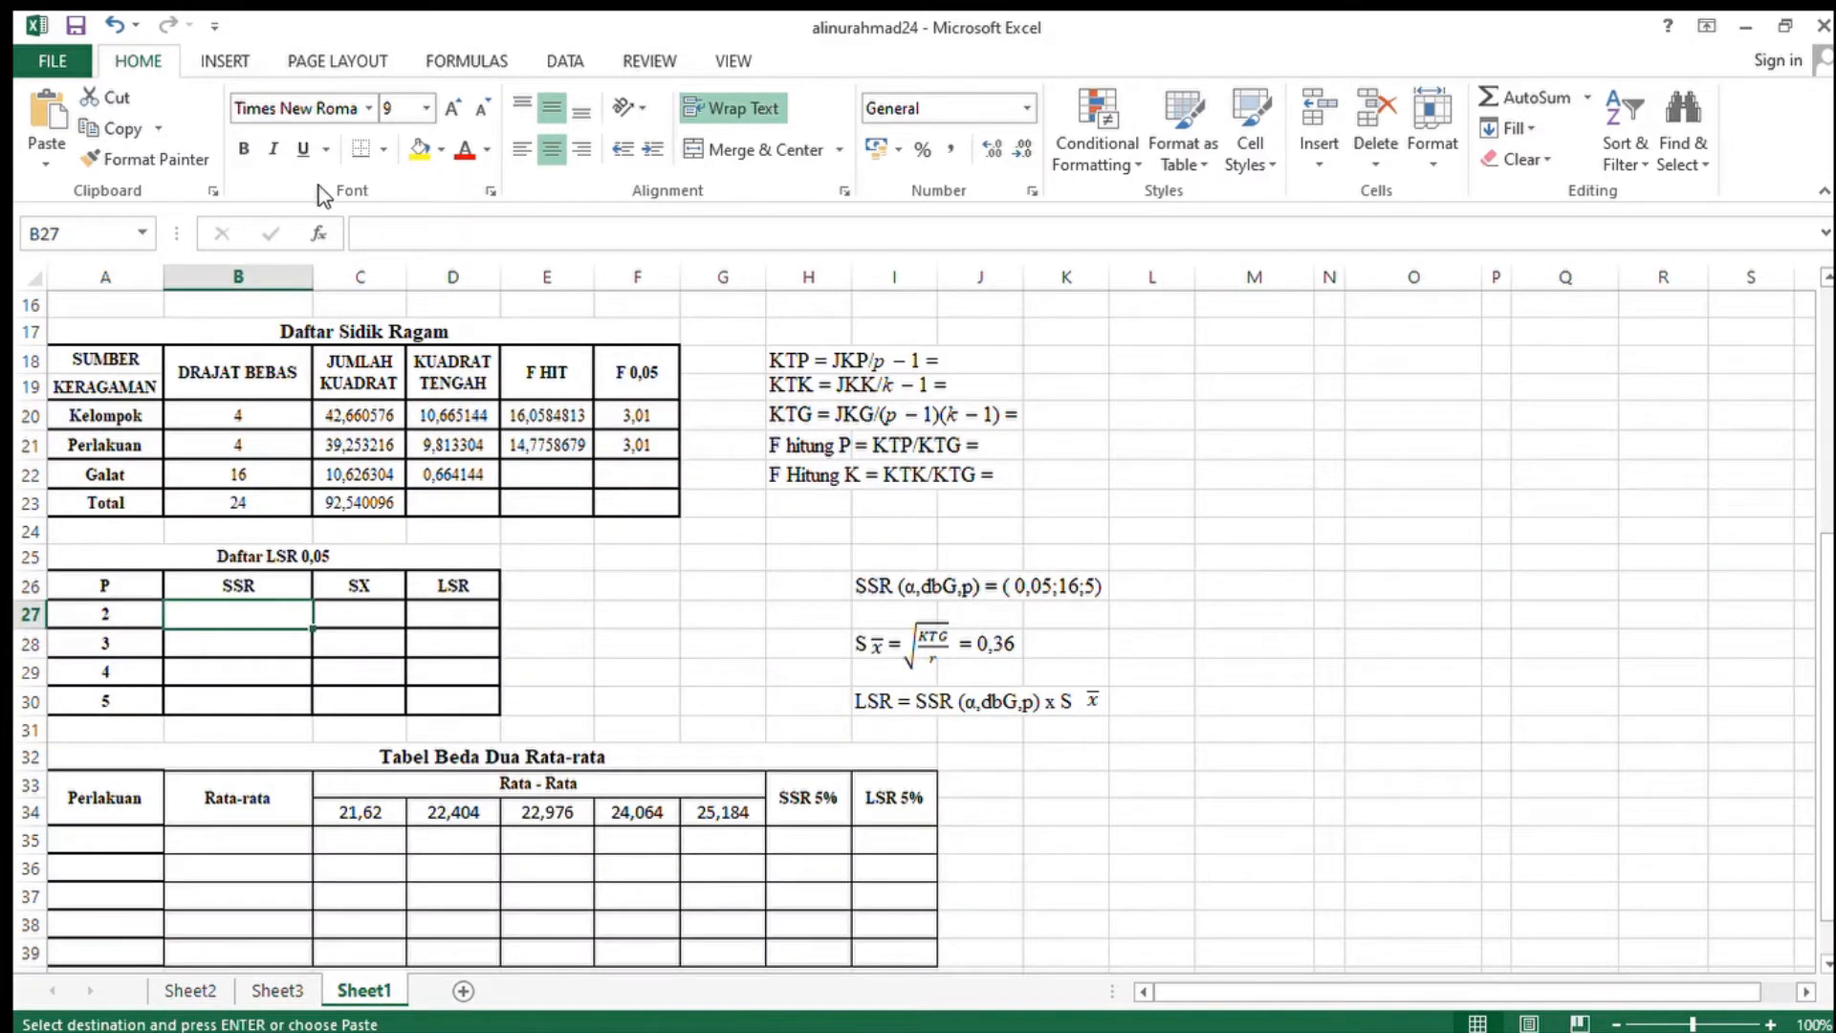
key("Return")
left_click(629, 673)
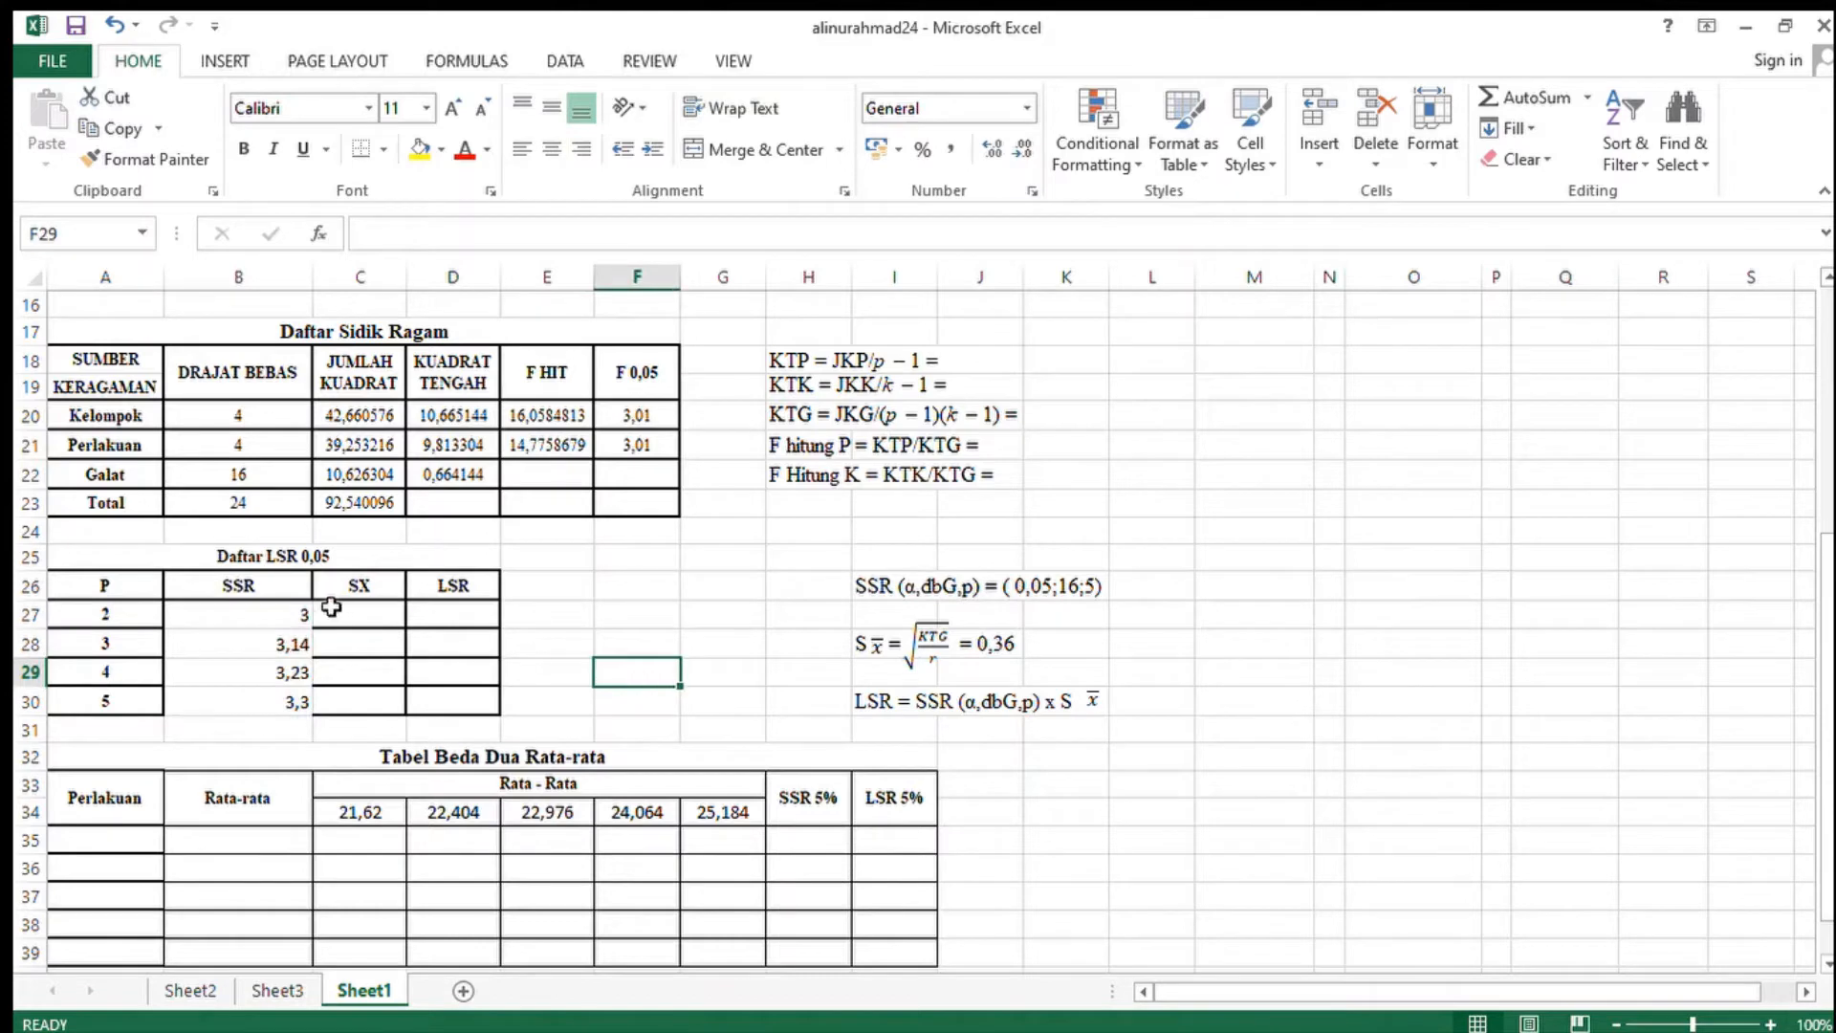
- Center the SSR values in B27:B30 horizontally
left_click_drag(256, 617, 276, 702)
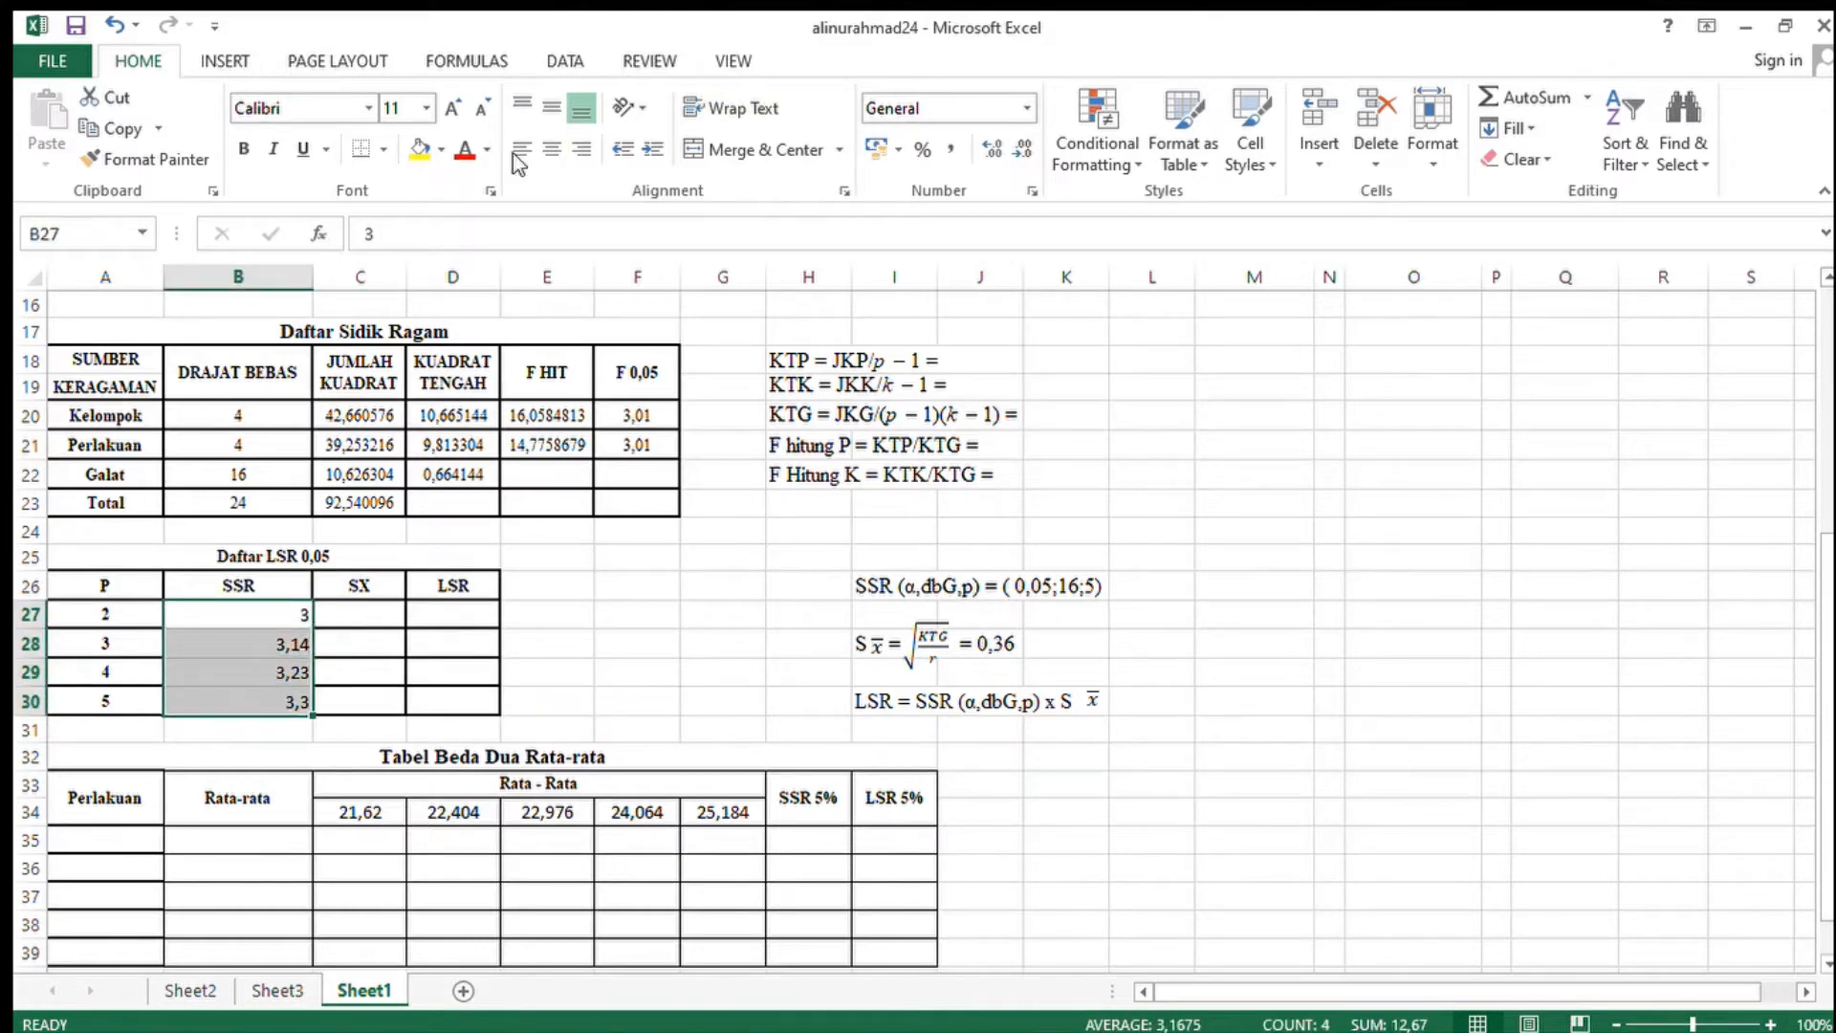
left_click(552, 150)
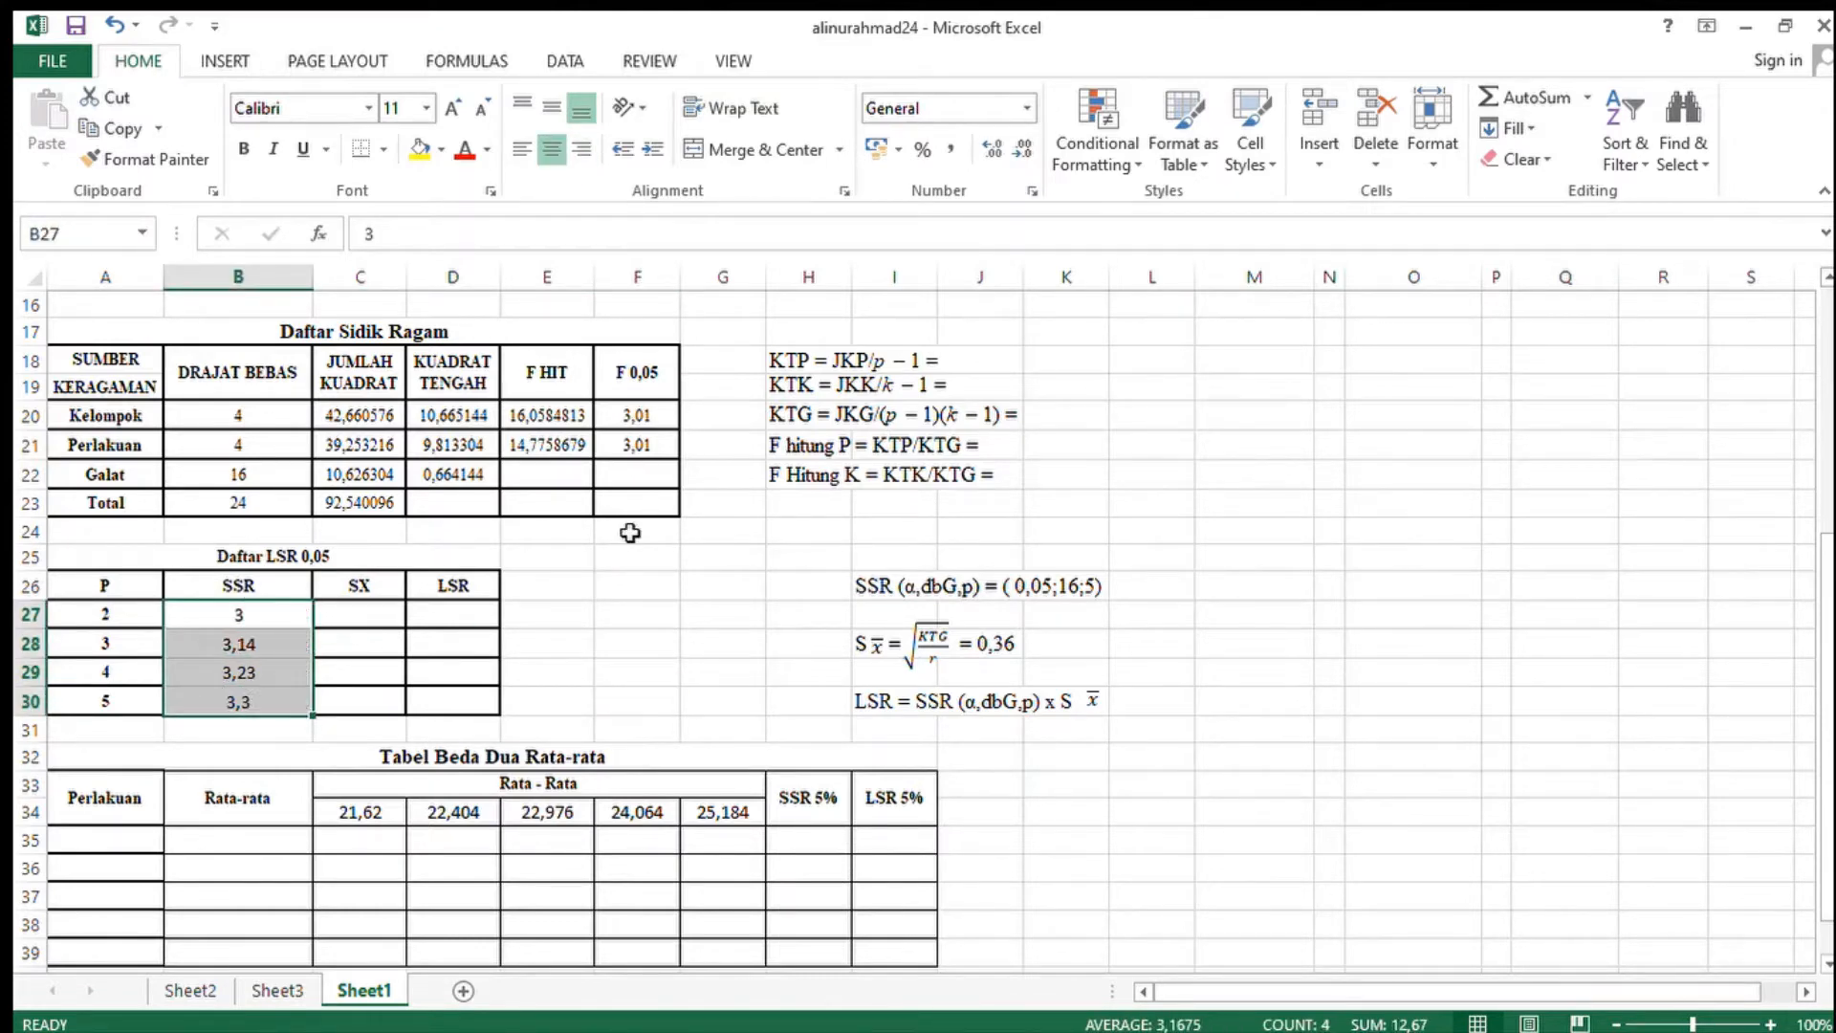
left_click(637, 585)
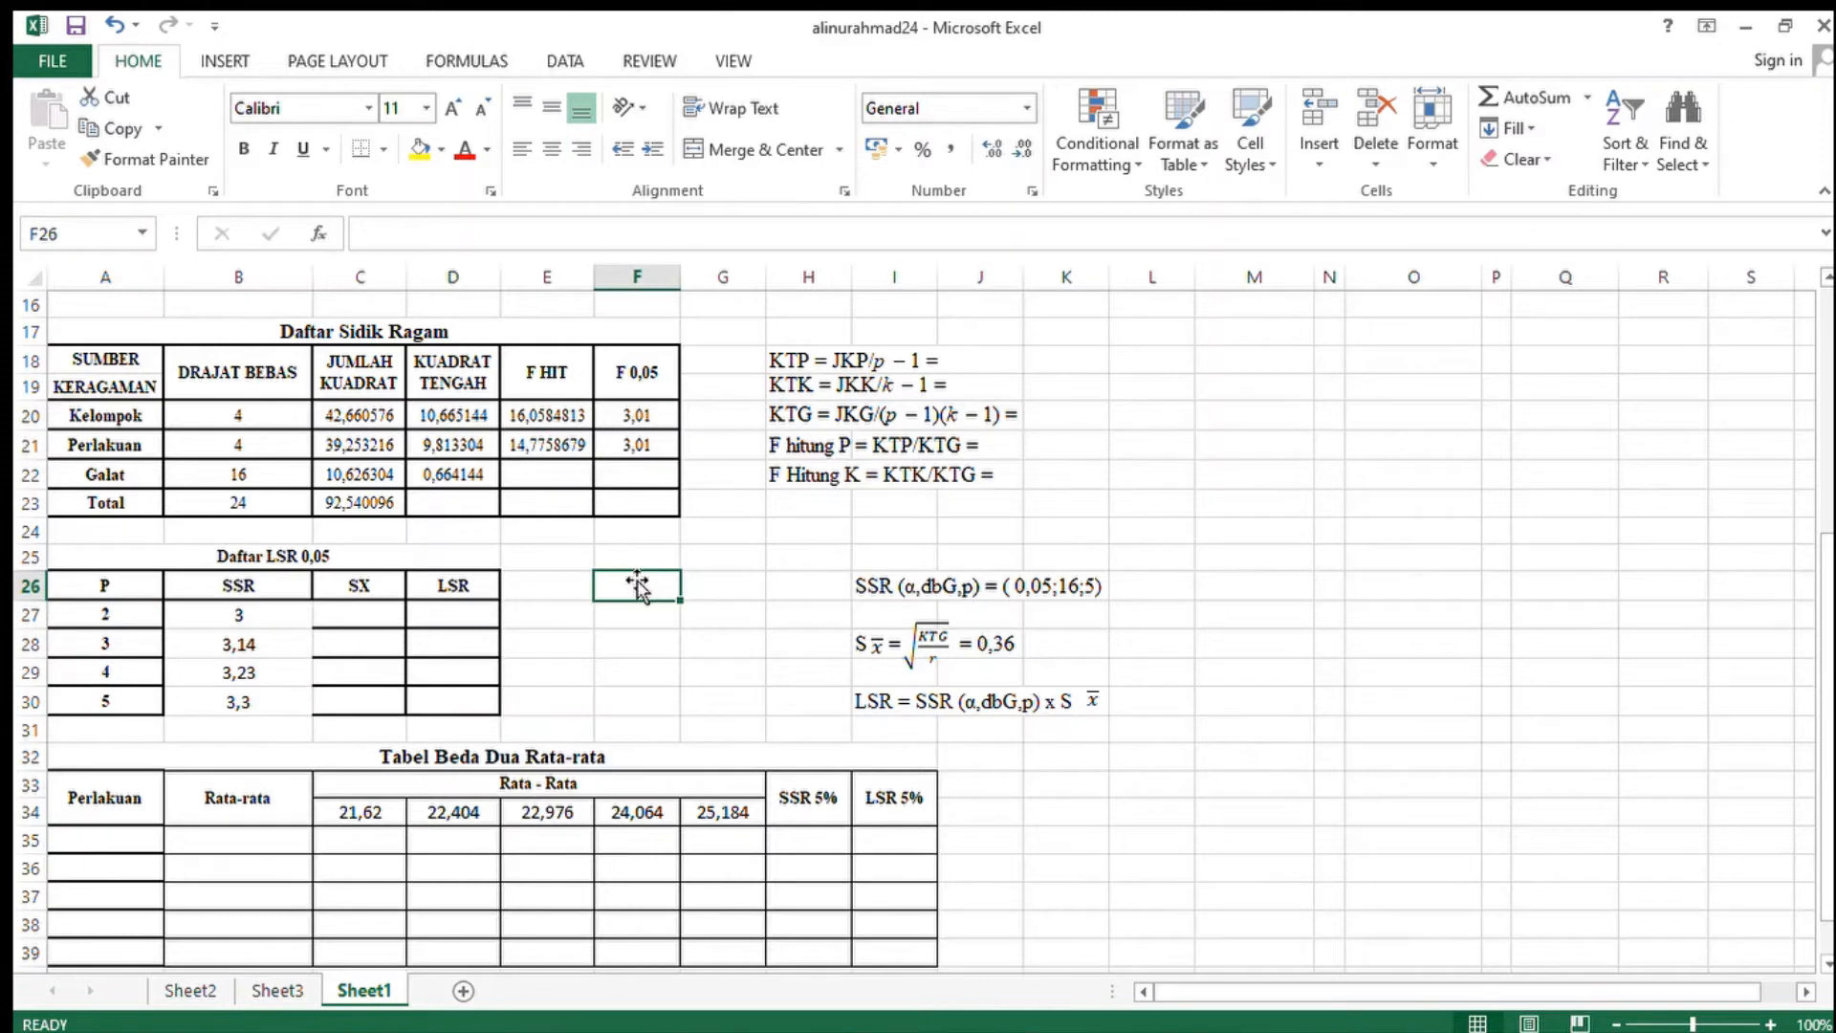
left_click(220, 594)
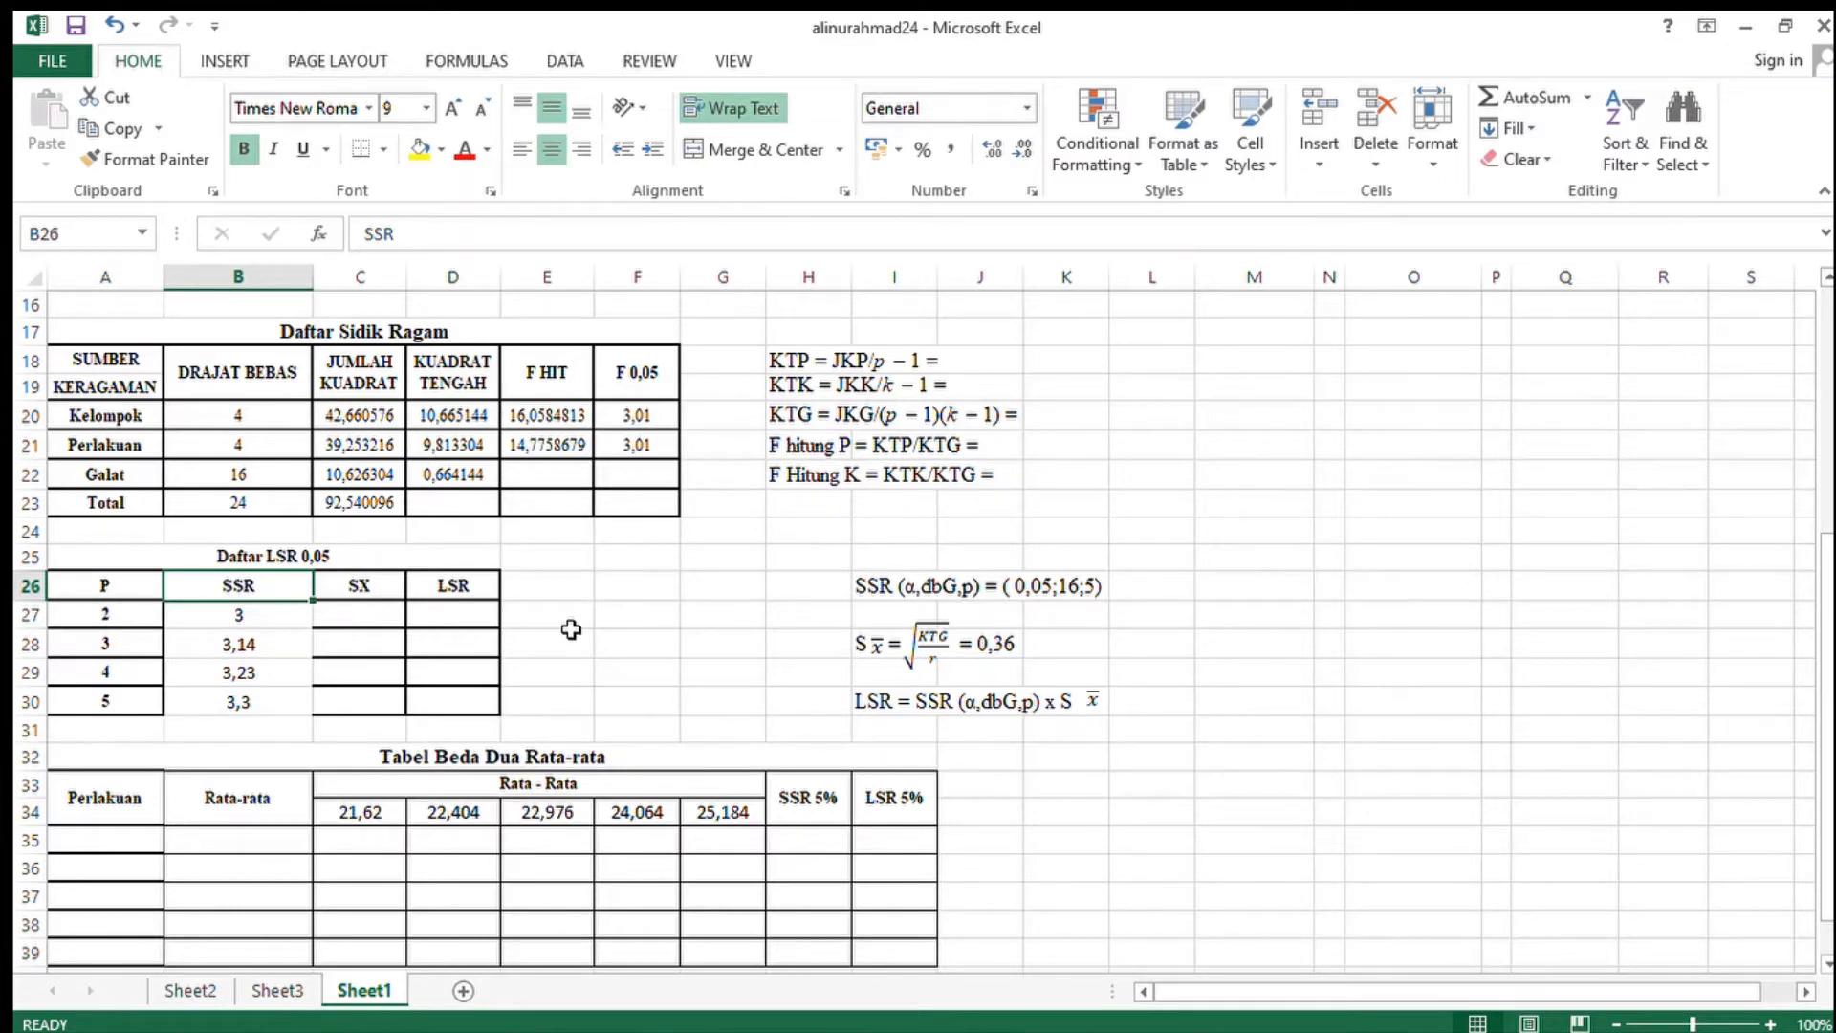
- Calculate SX for P = 2 in cell C27 of the Daftar LSR 0,05 table with the formula =SQRT(D22/5)
left_click(637, 643)
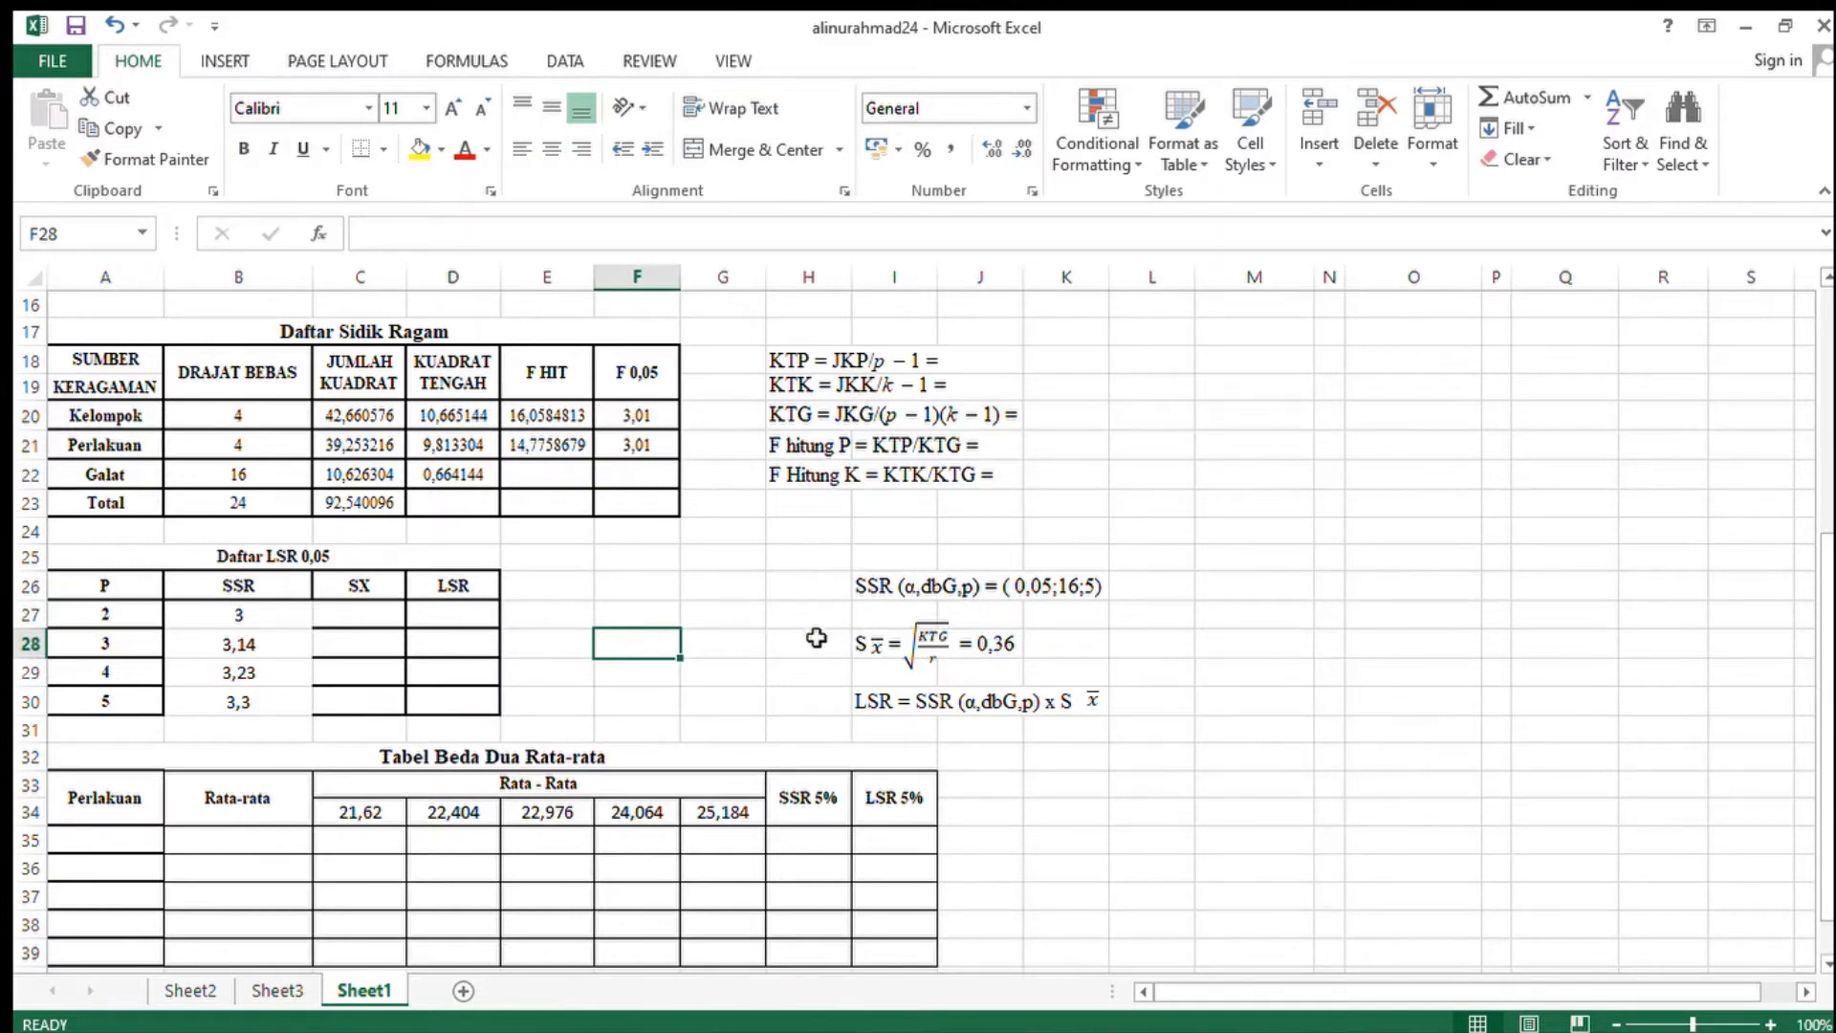
left_click_drag(816, 637, 1053, 683)
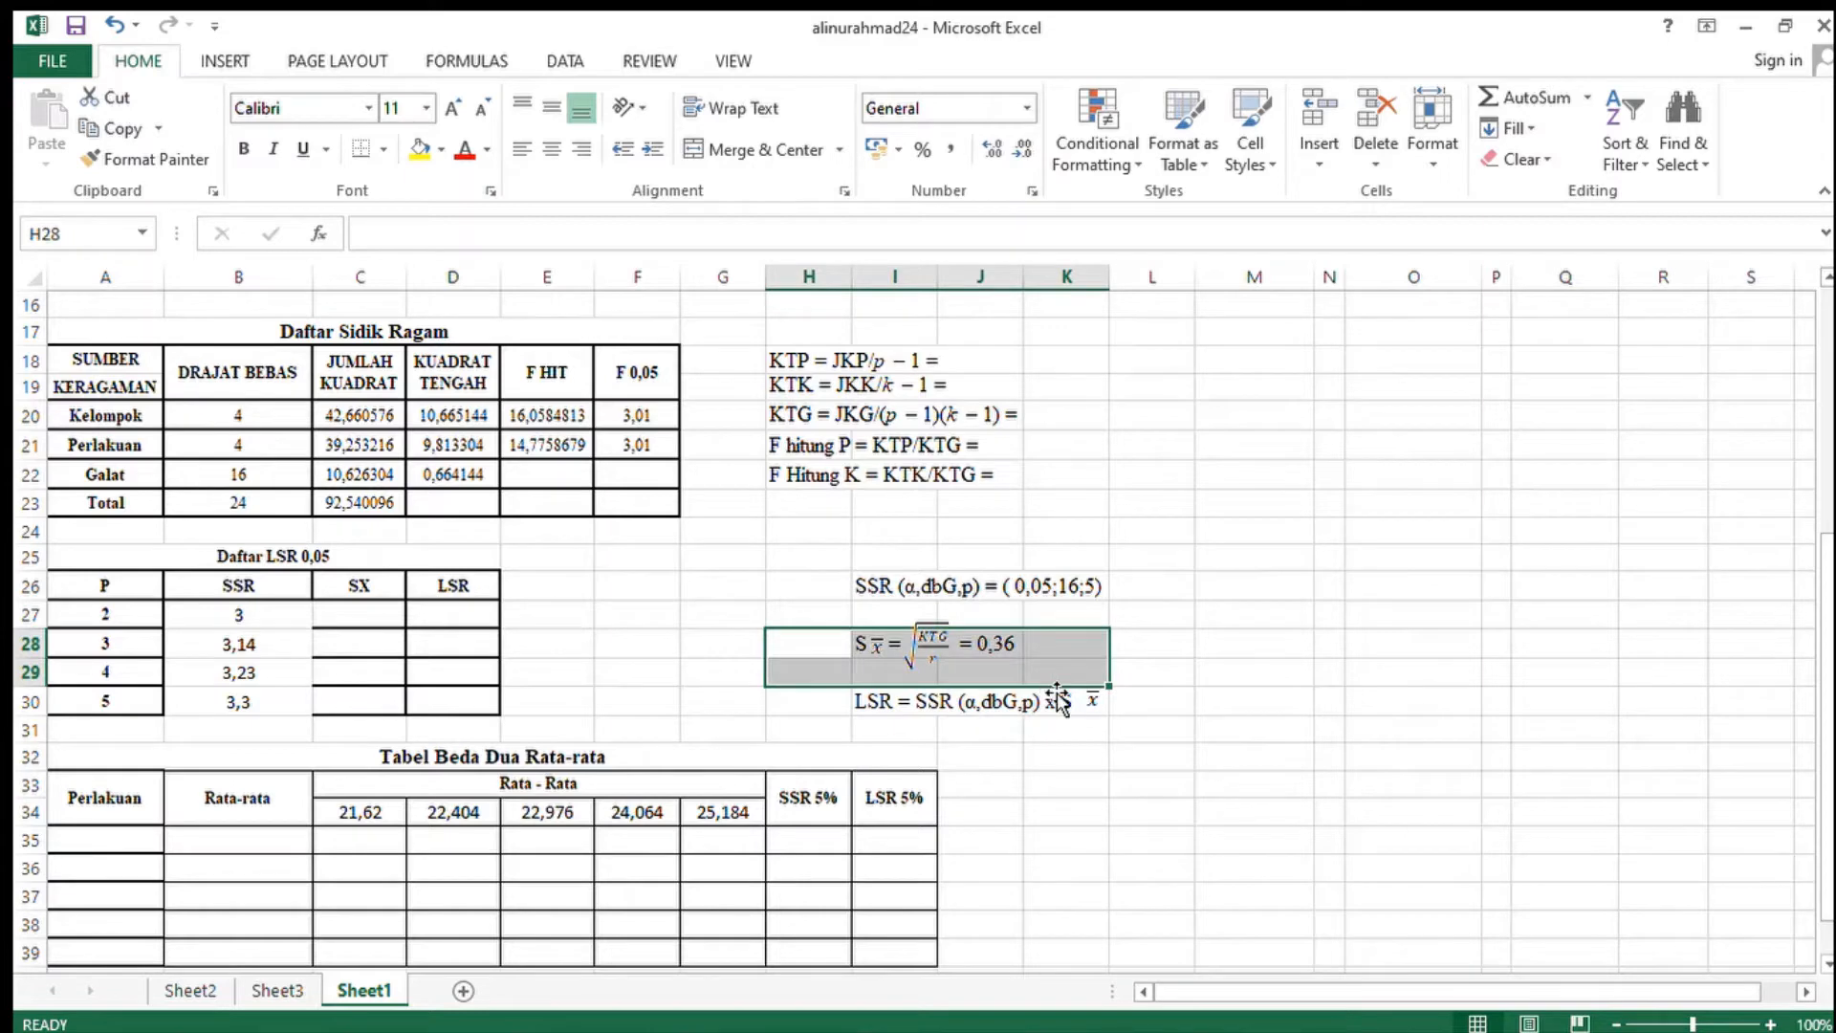
left_click(558, 614)
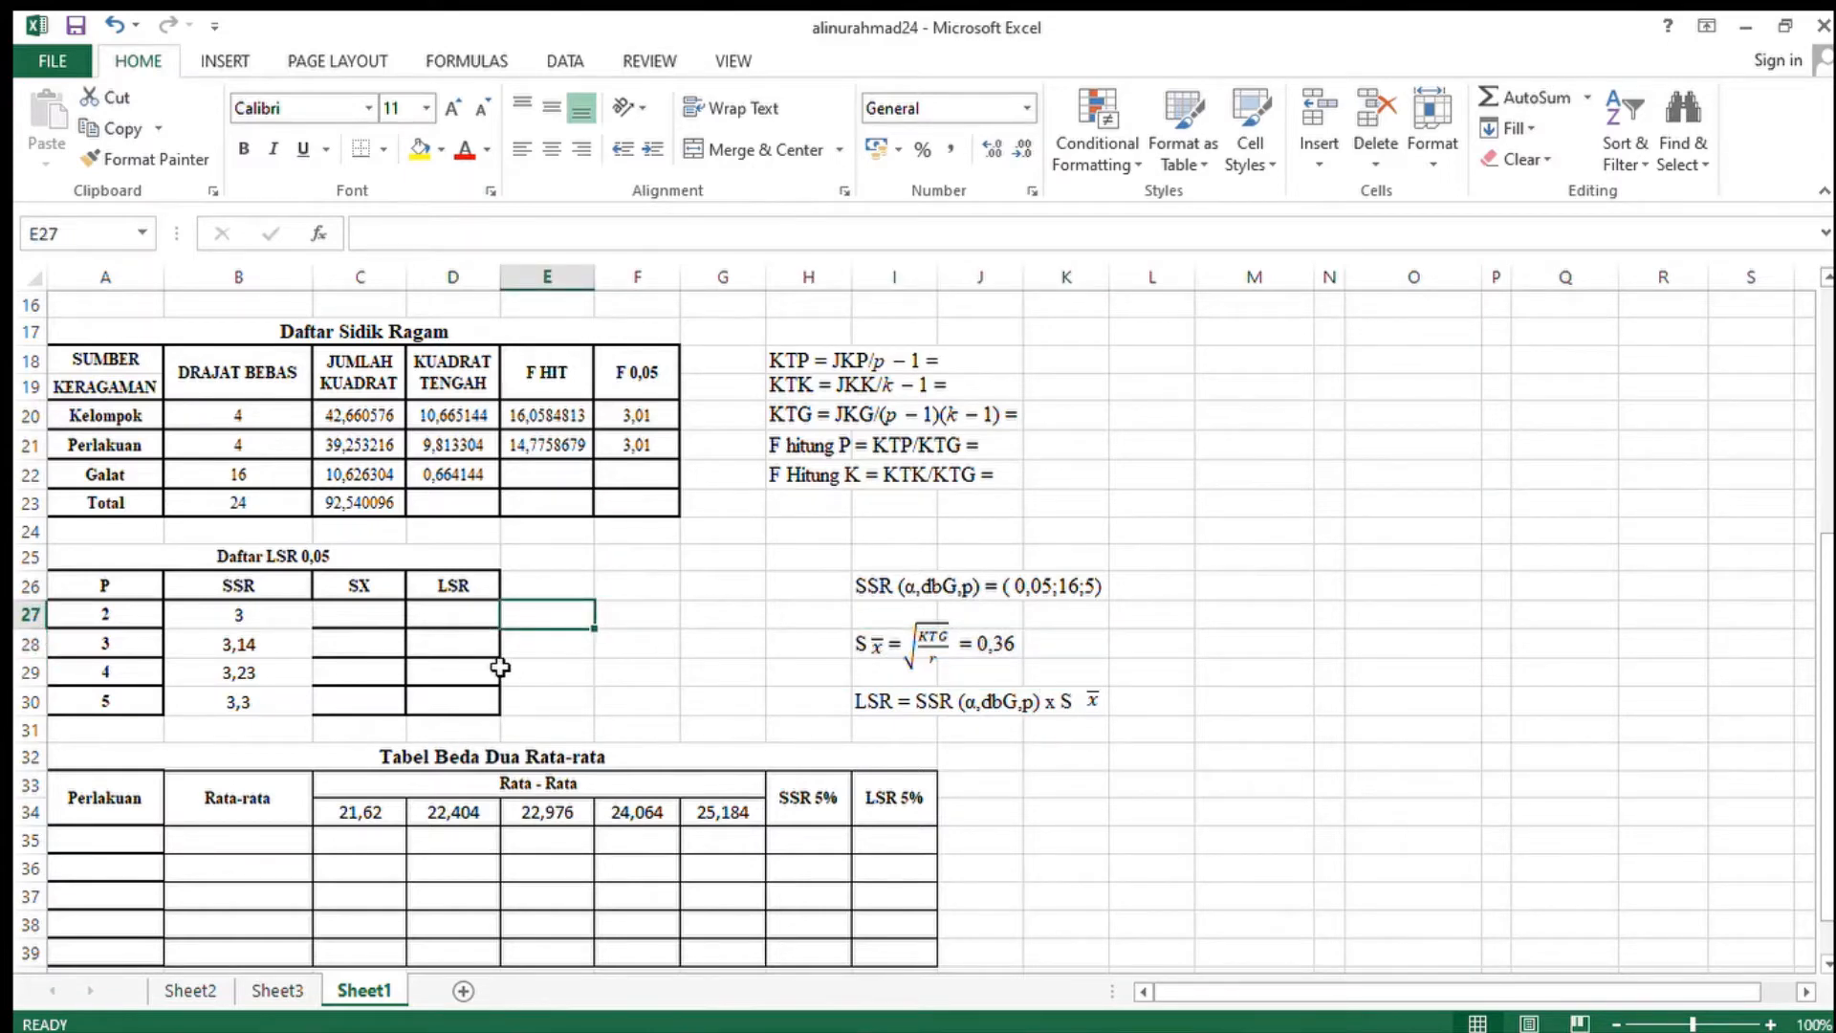
left_click(335, 616)
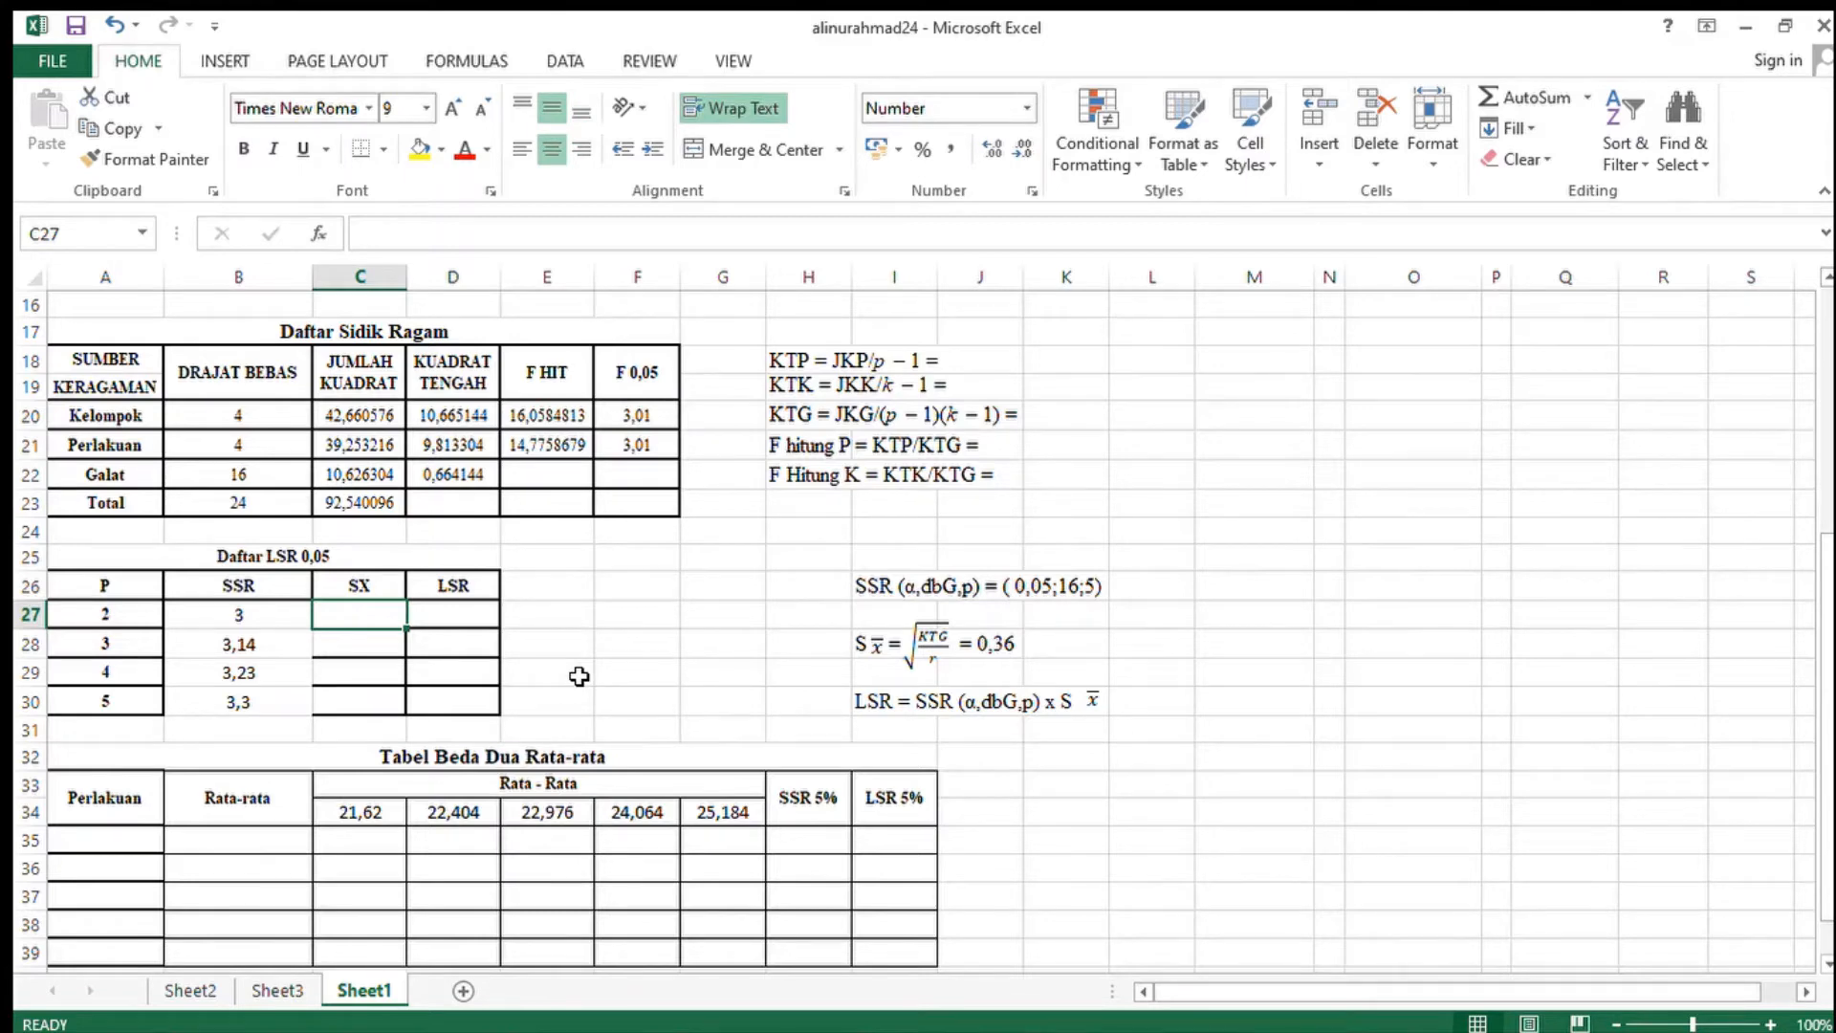
type("=")
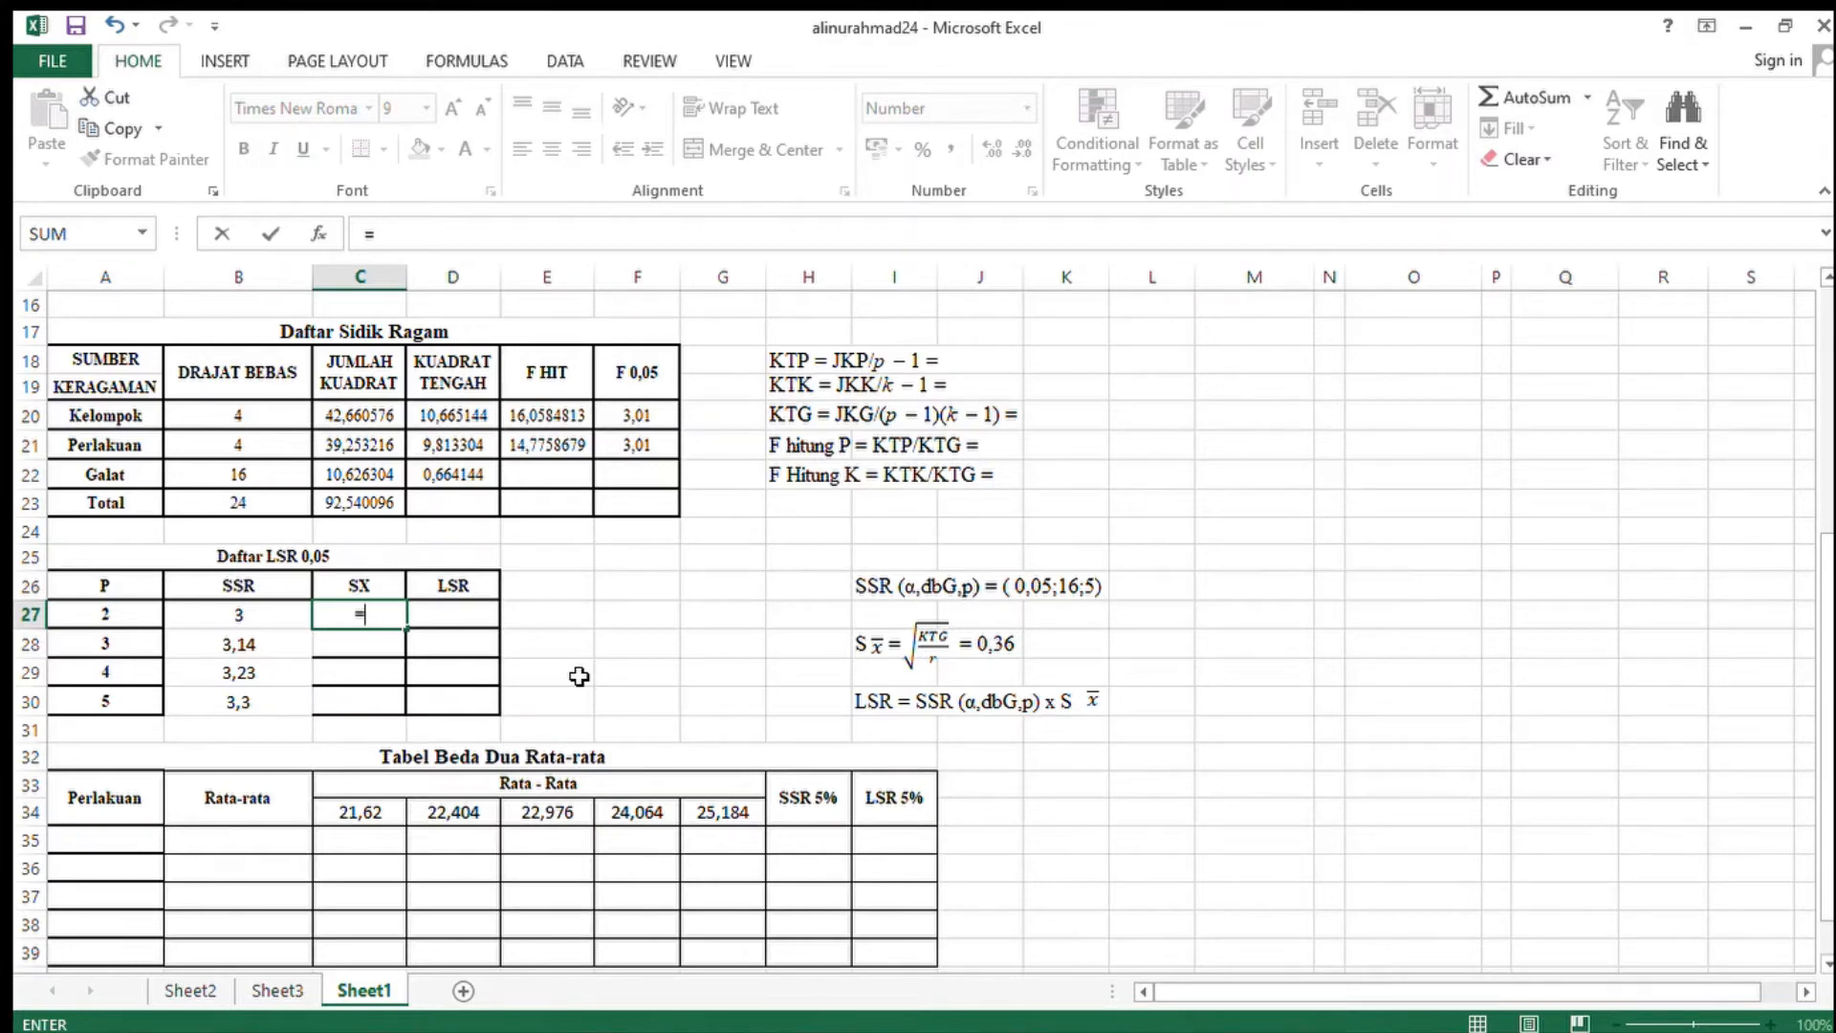
type("sq")
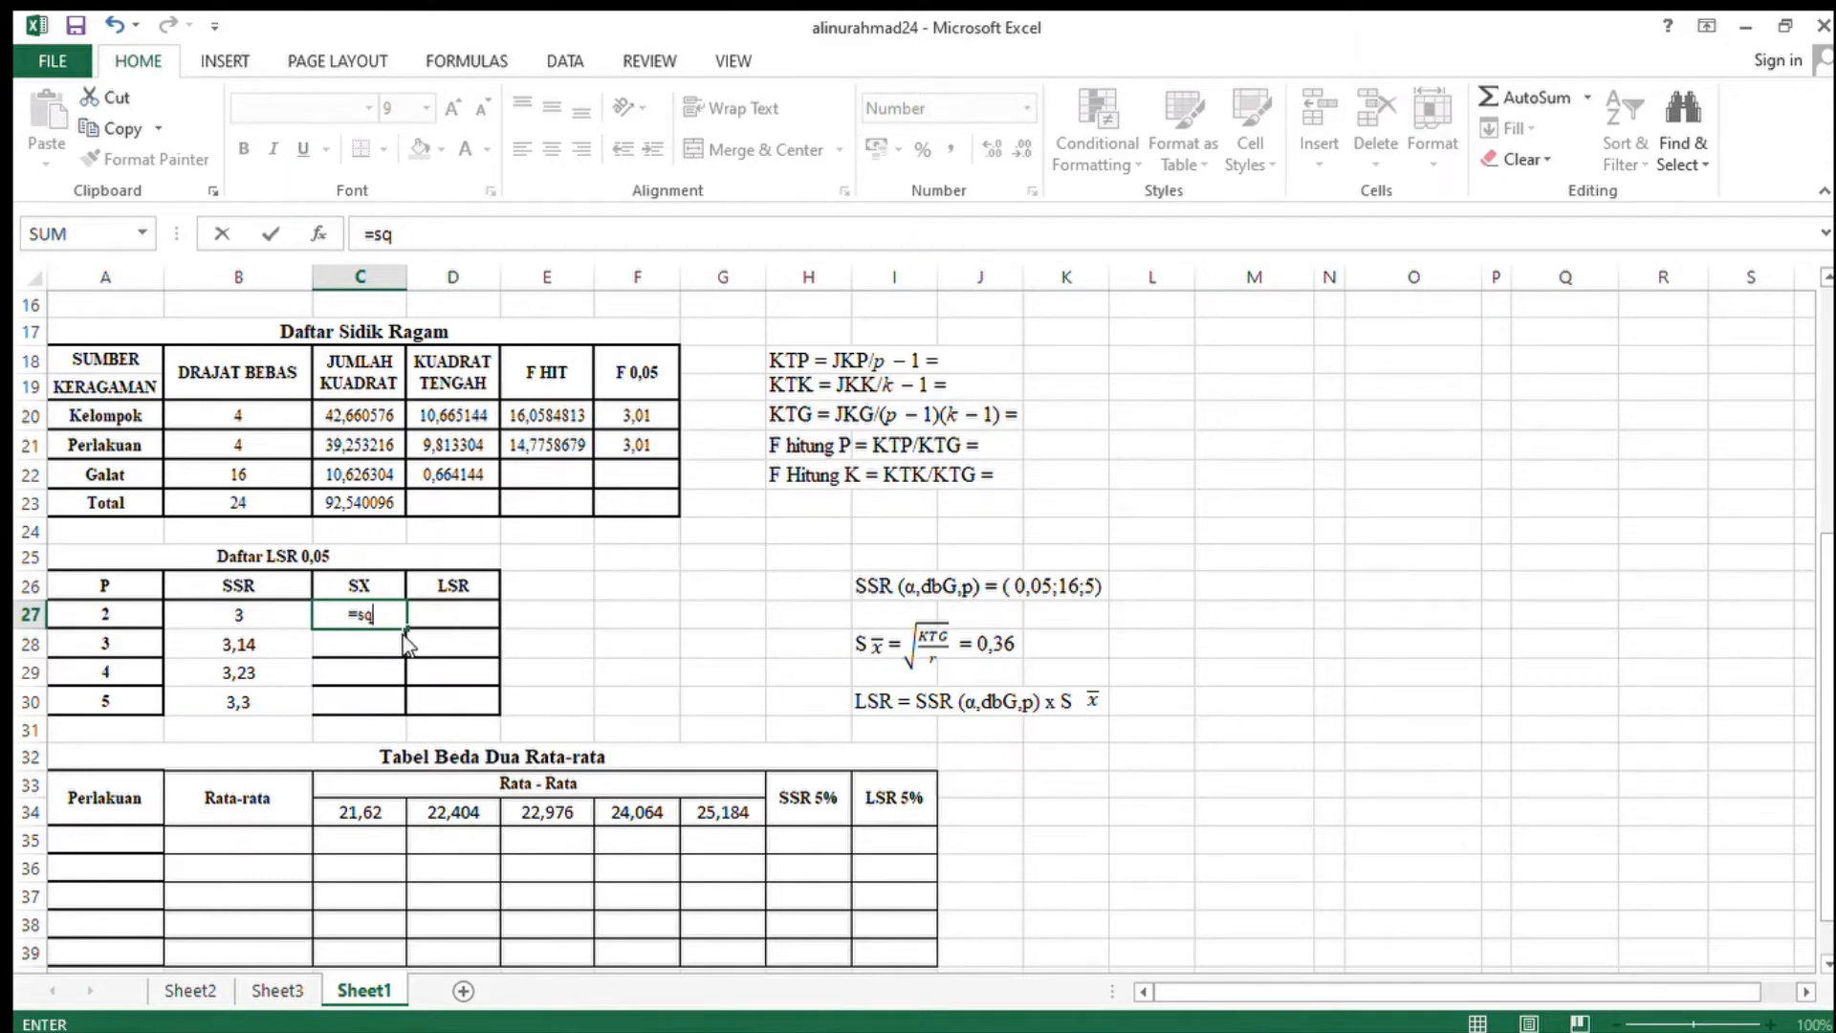
key("Tab")
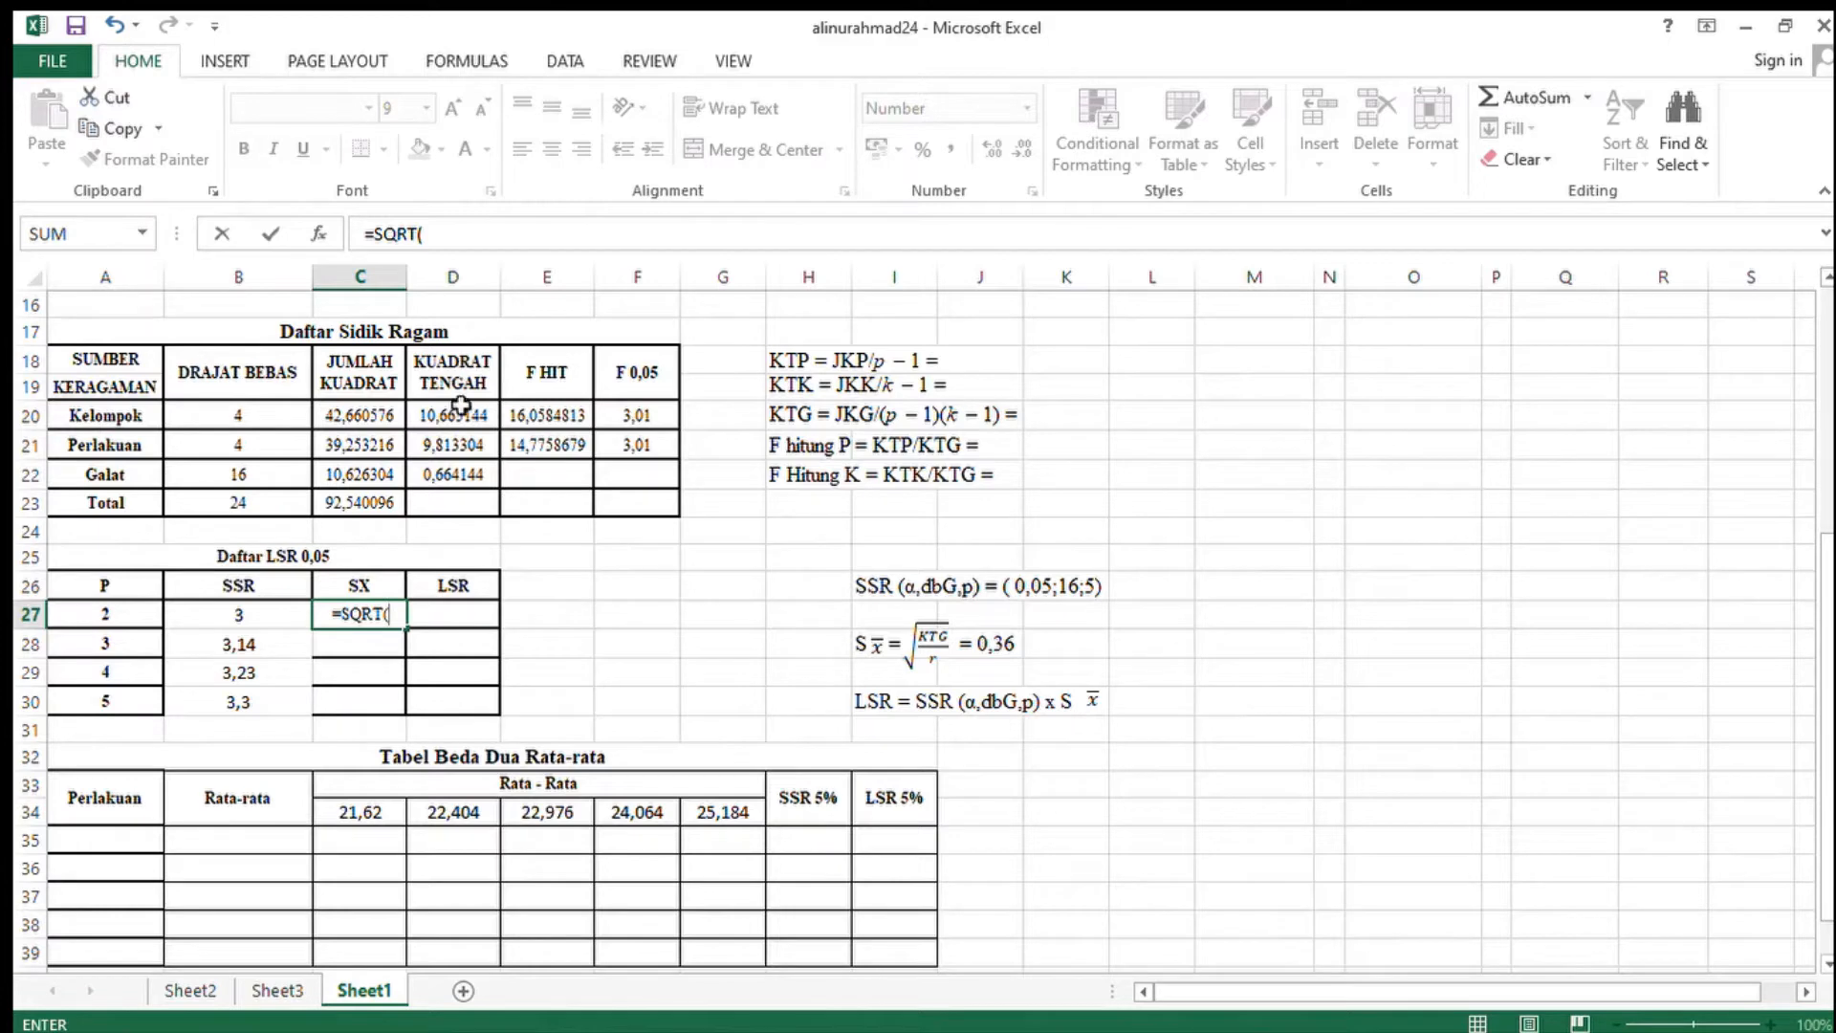
left_click(460, 478)
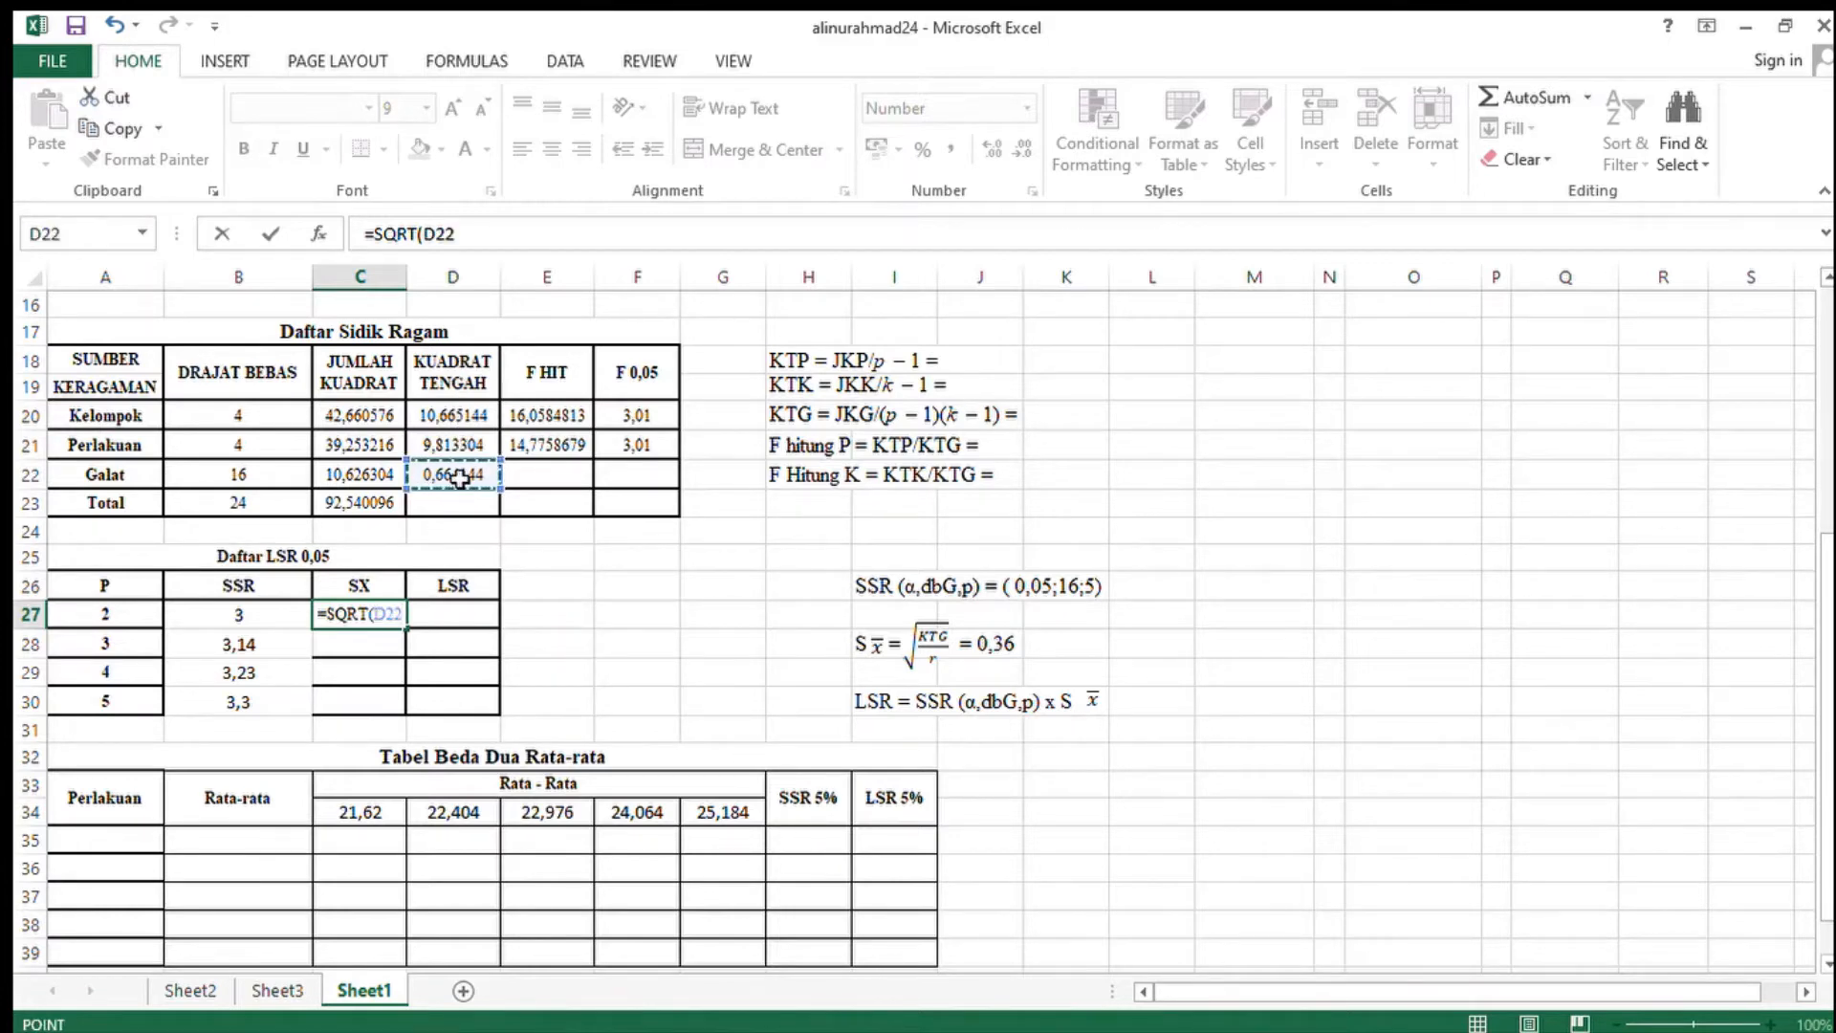
type("/")
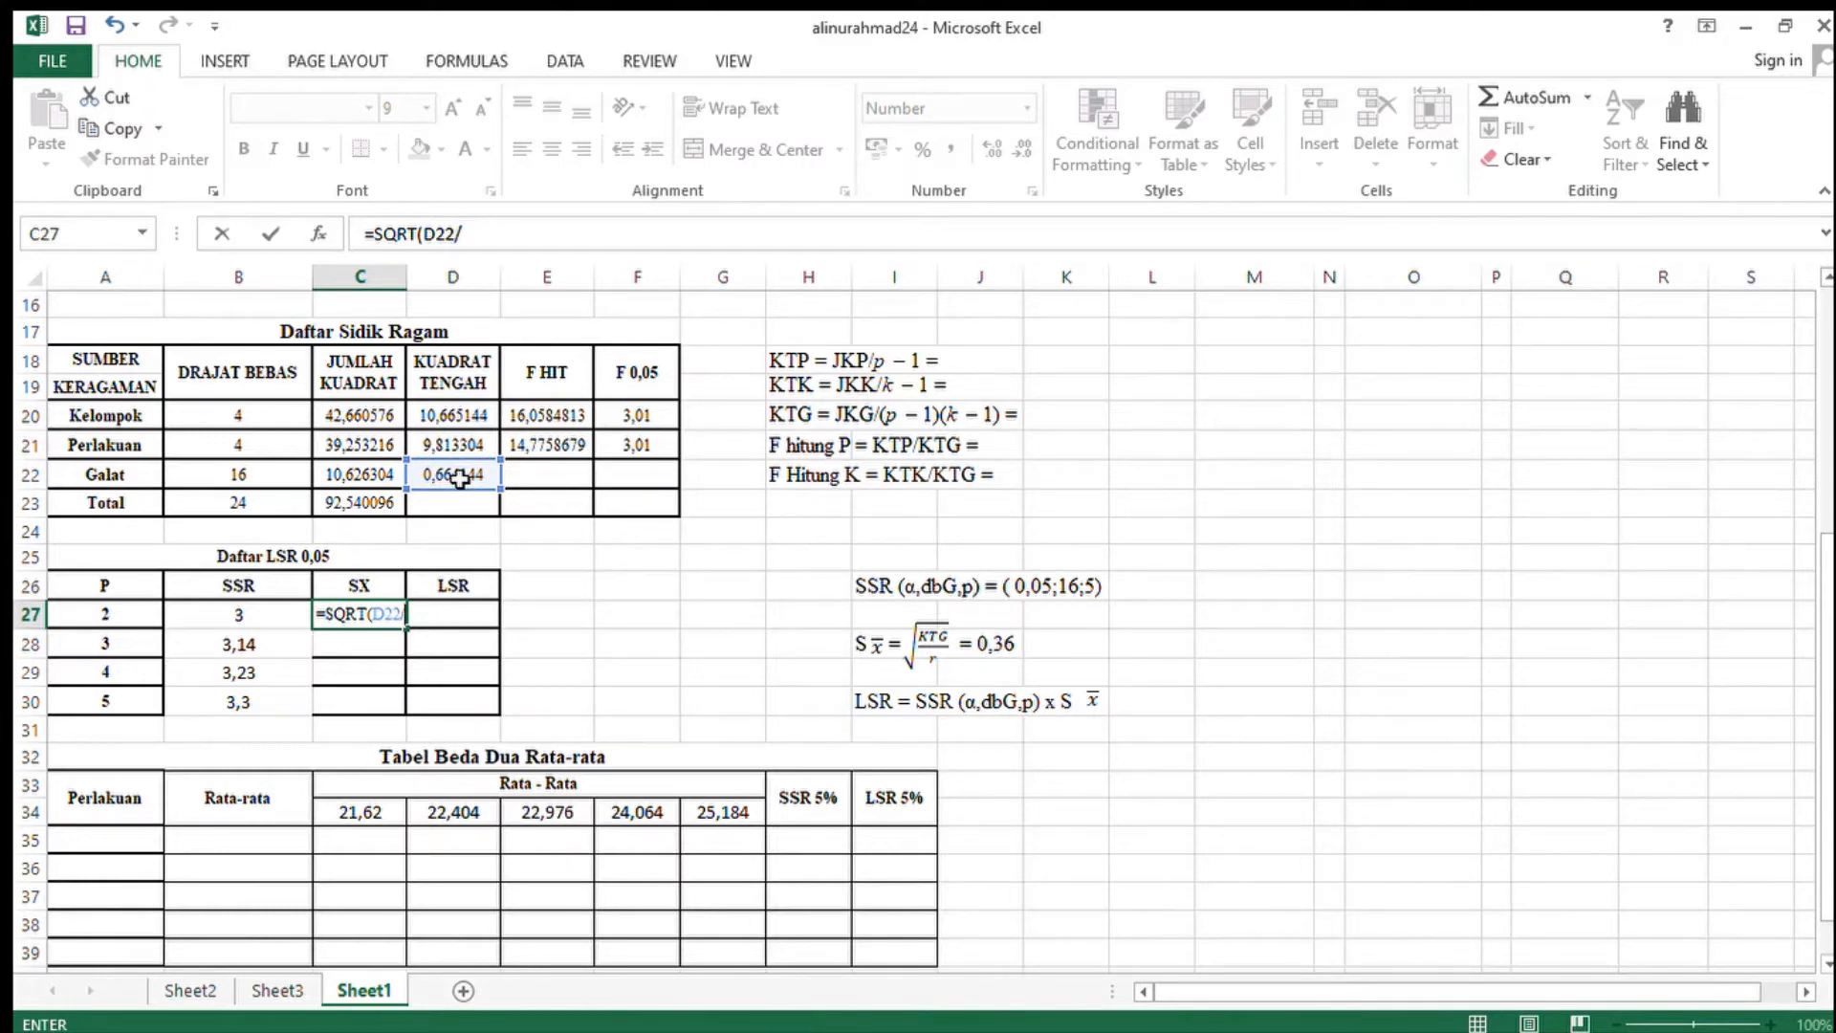
type("5")
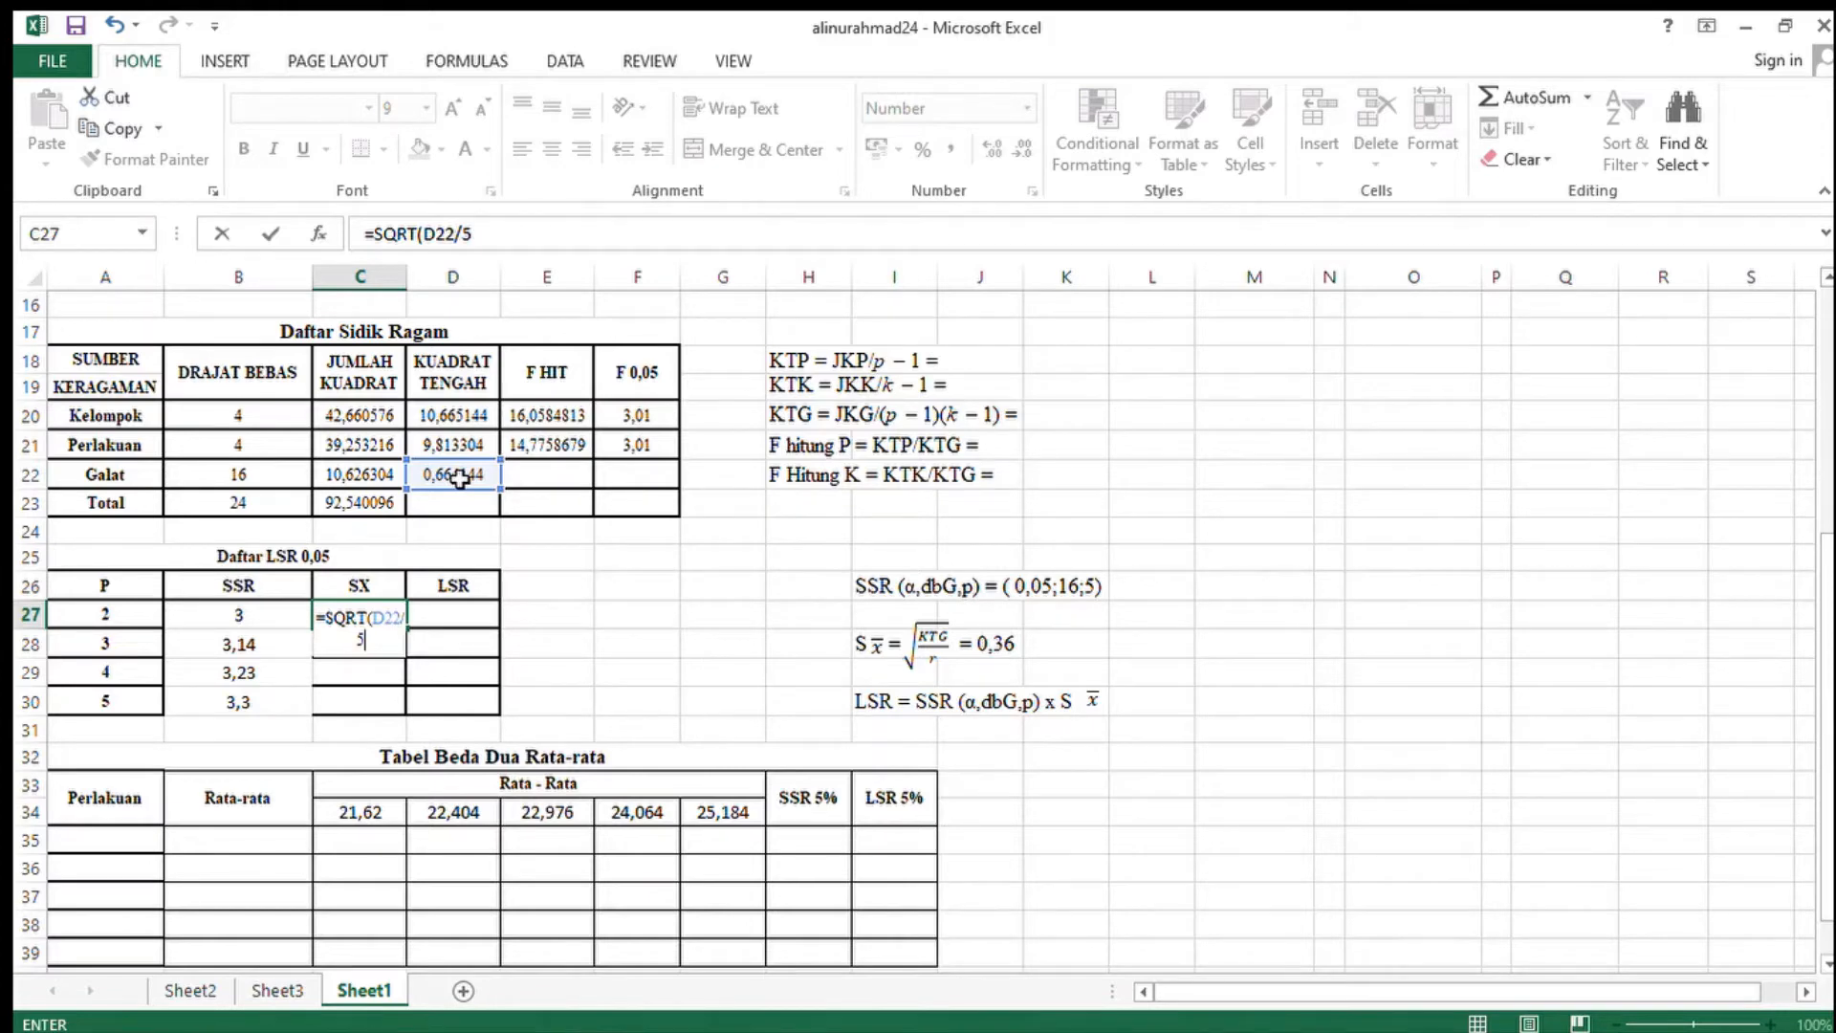
key("Return")
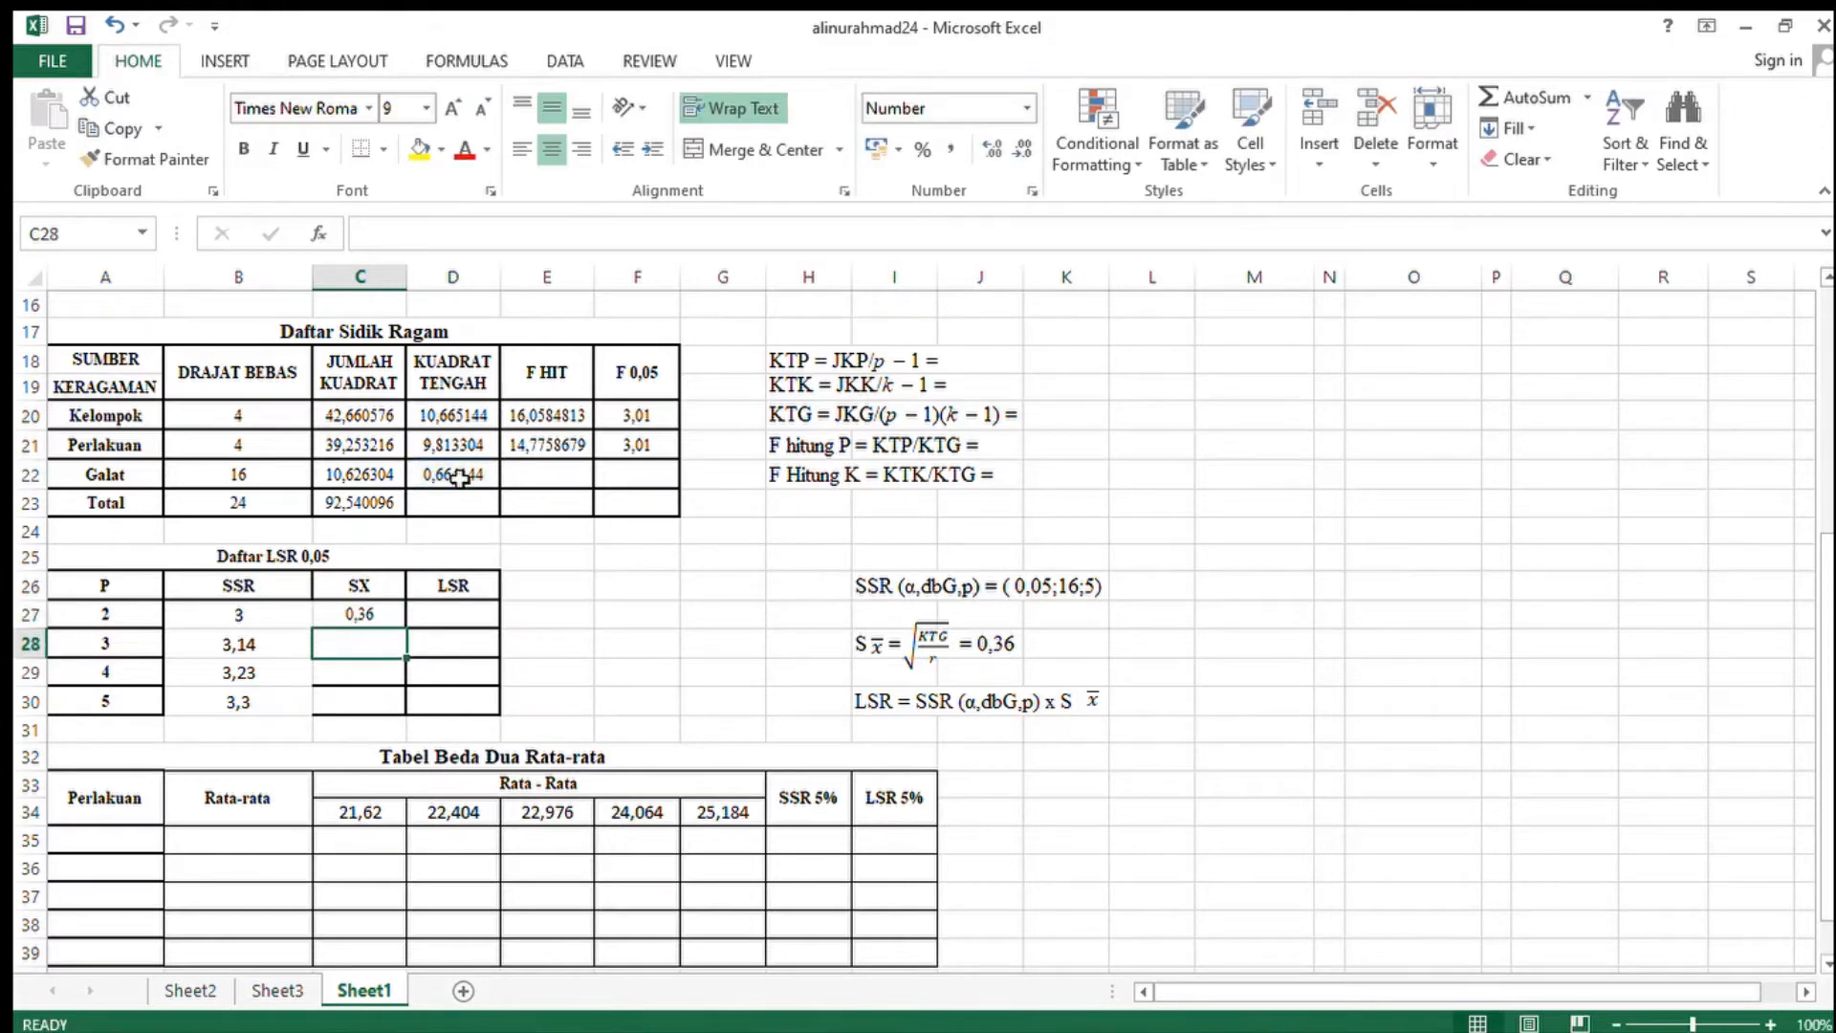
- Enter the SX value 0,36 in cells C28, C29 and C30 of the Daftar LSR 0,05 table
left_click(360, 613)
left_click(360, 640)
left_click(361, 679)
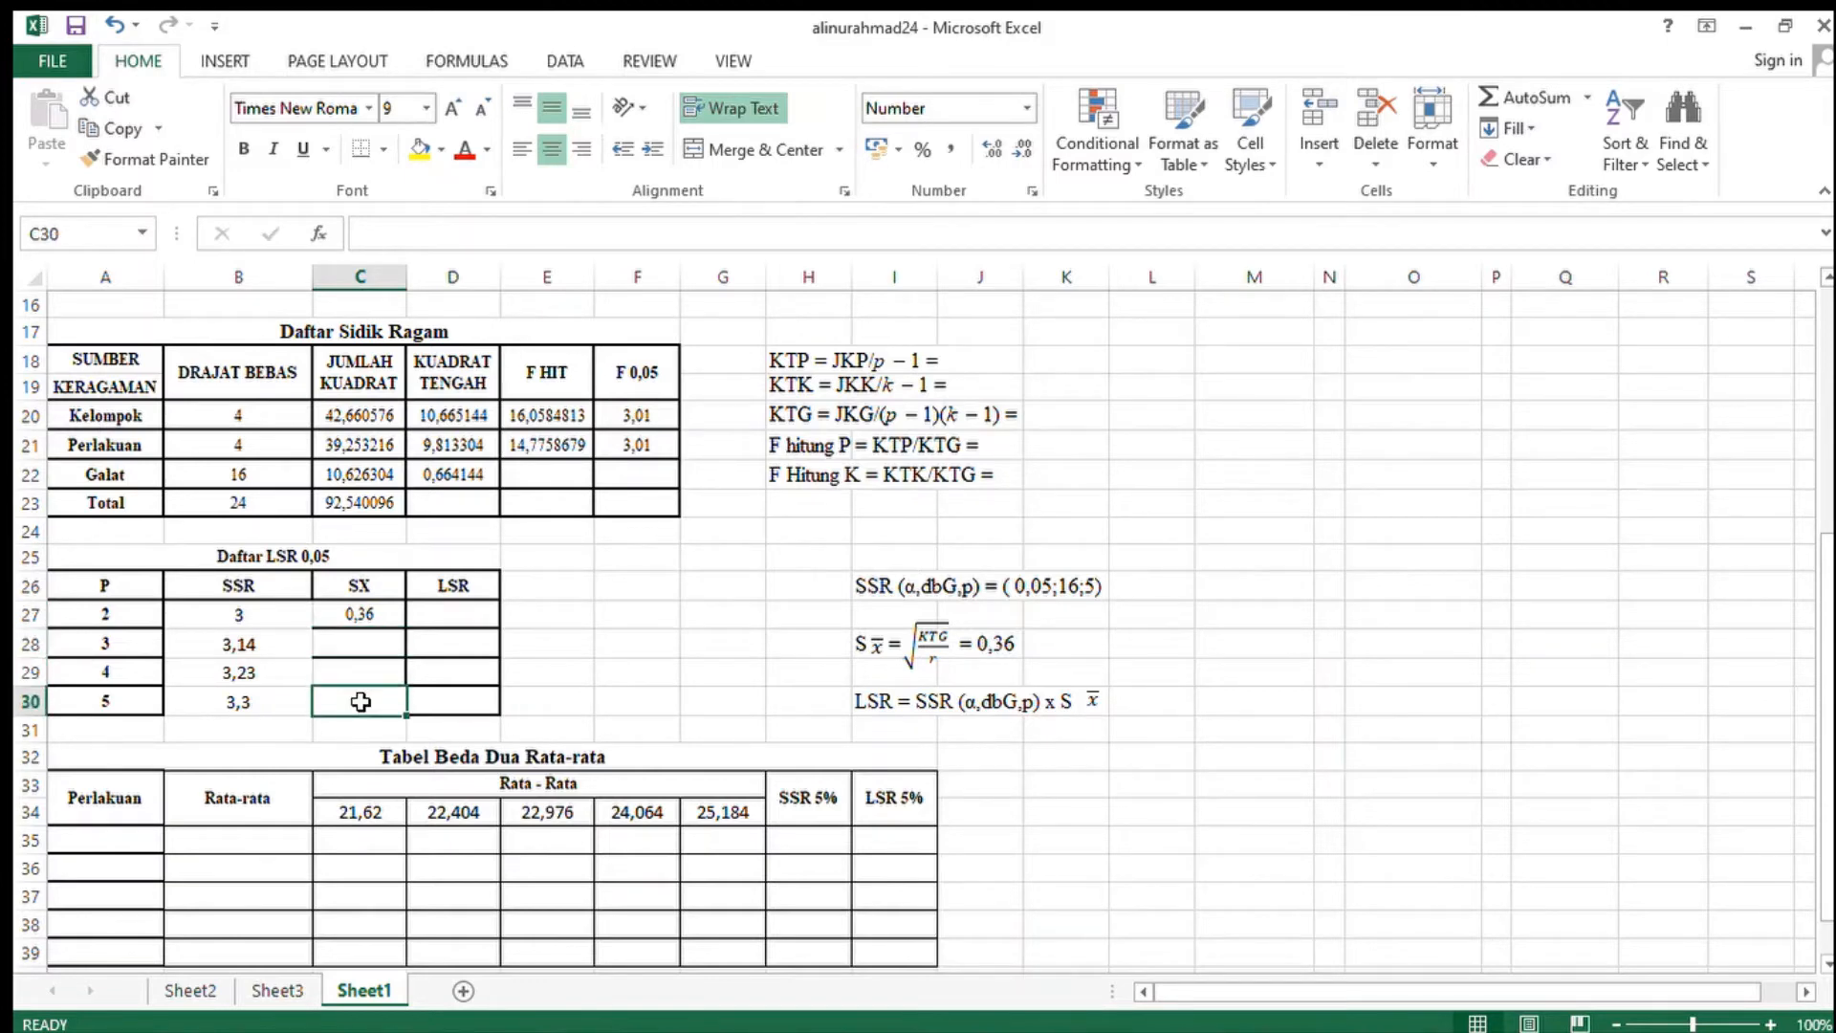
left_click(906, 650)
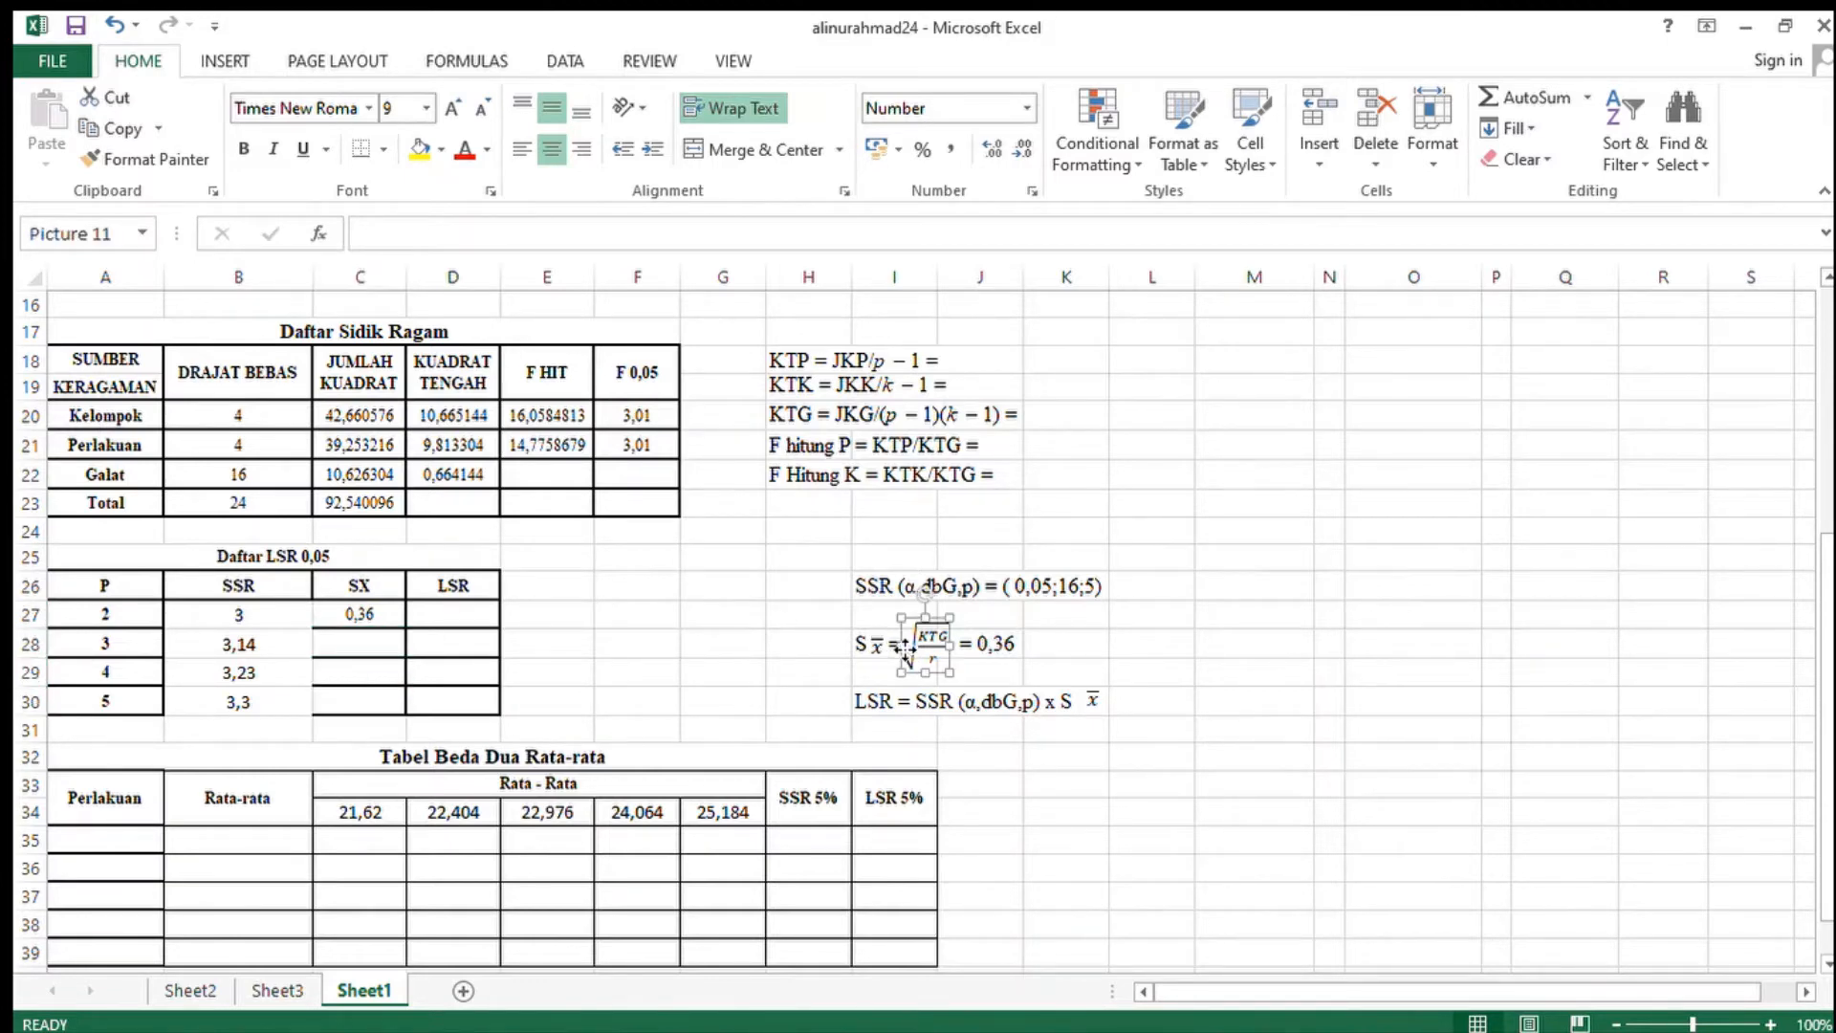
left_click(378, 643)
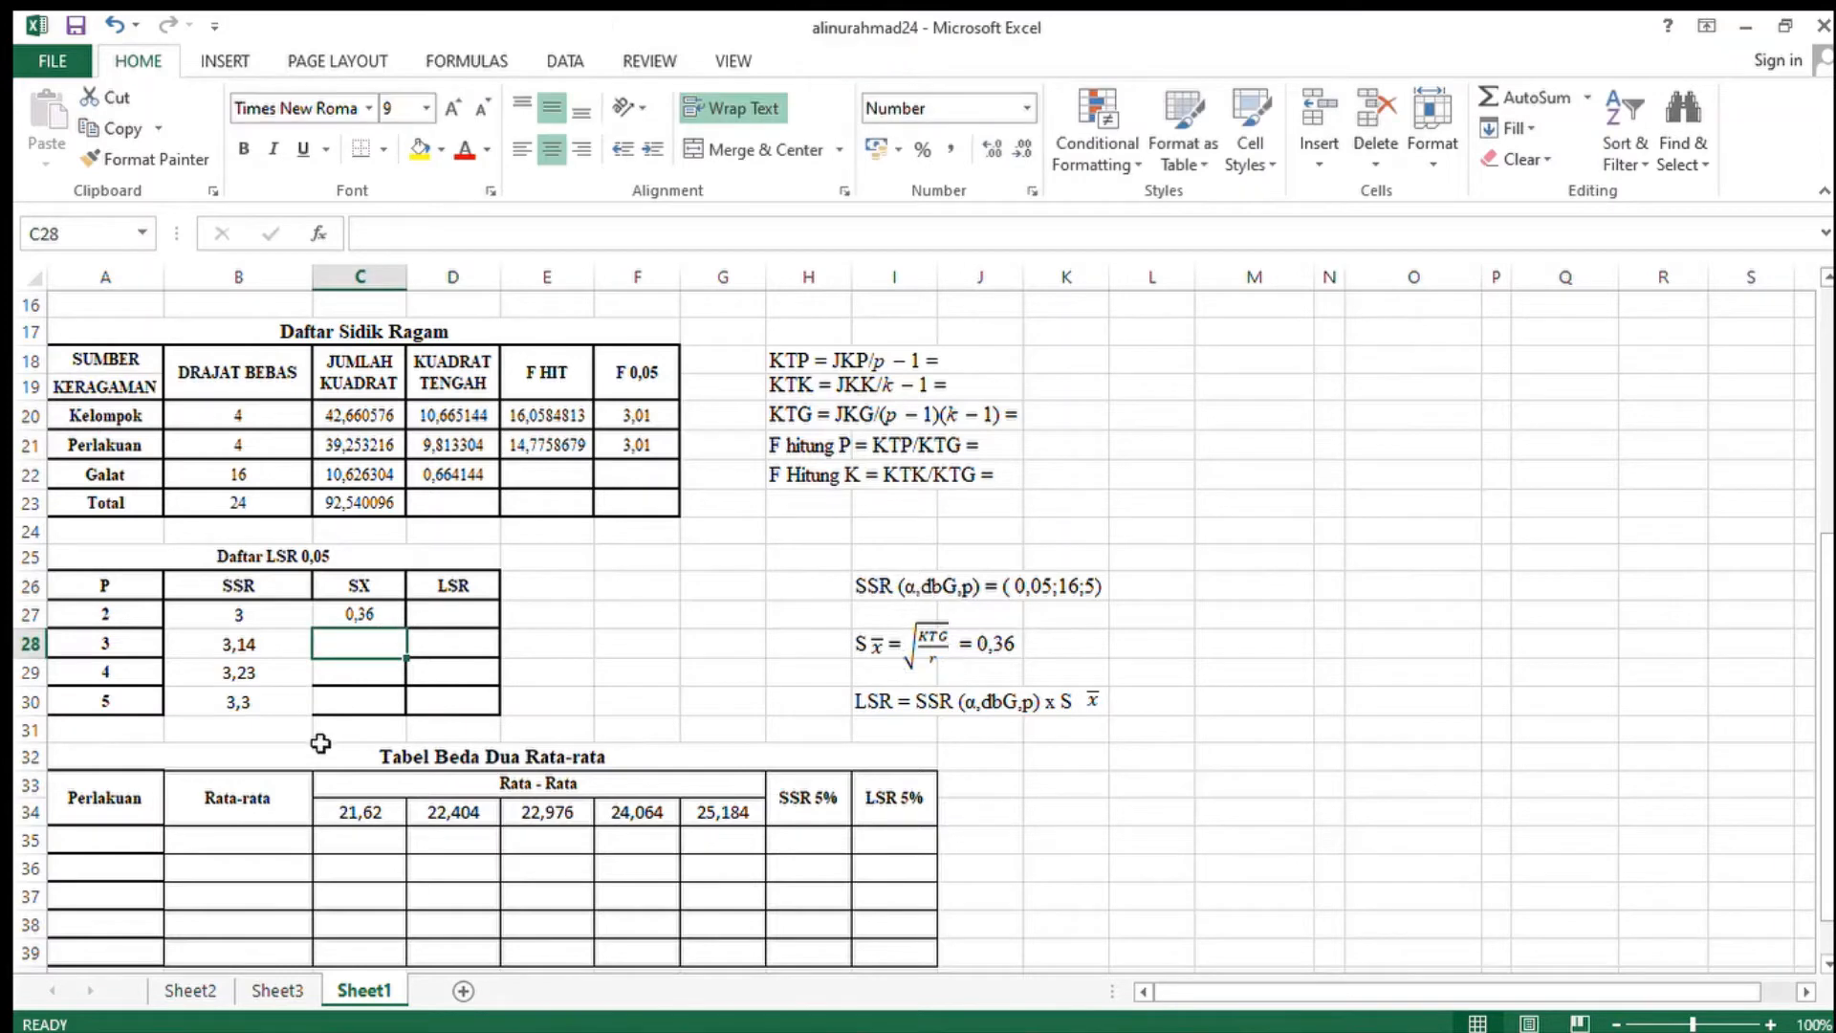
type("0")
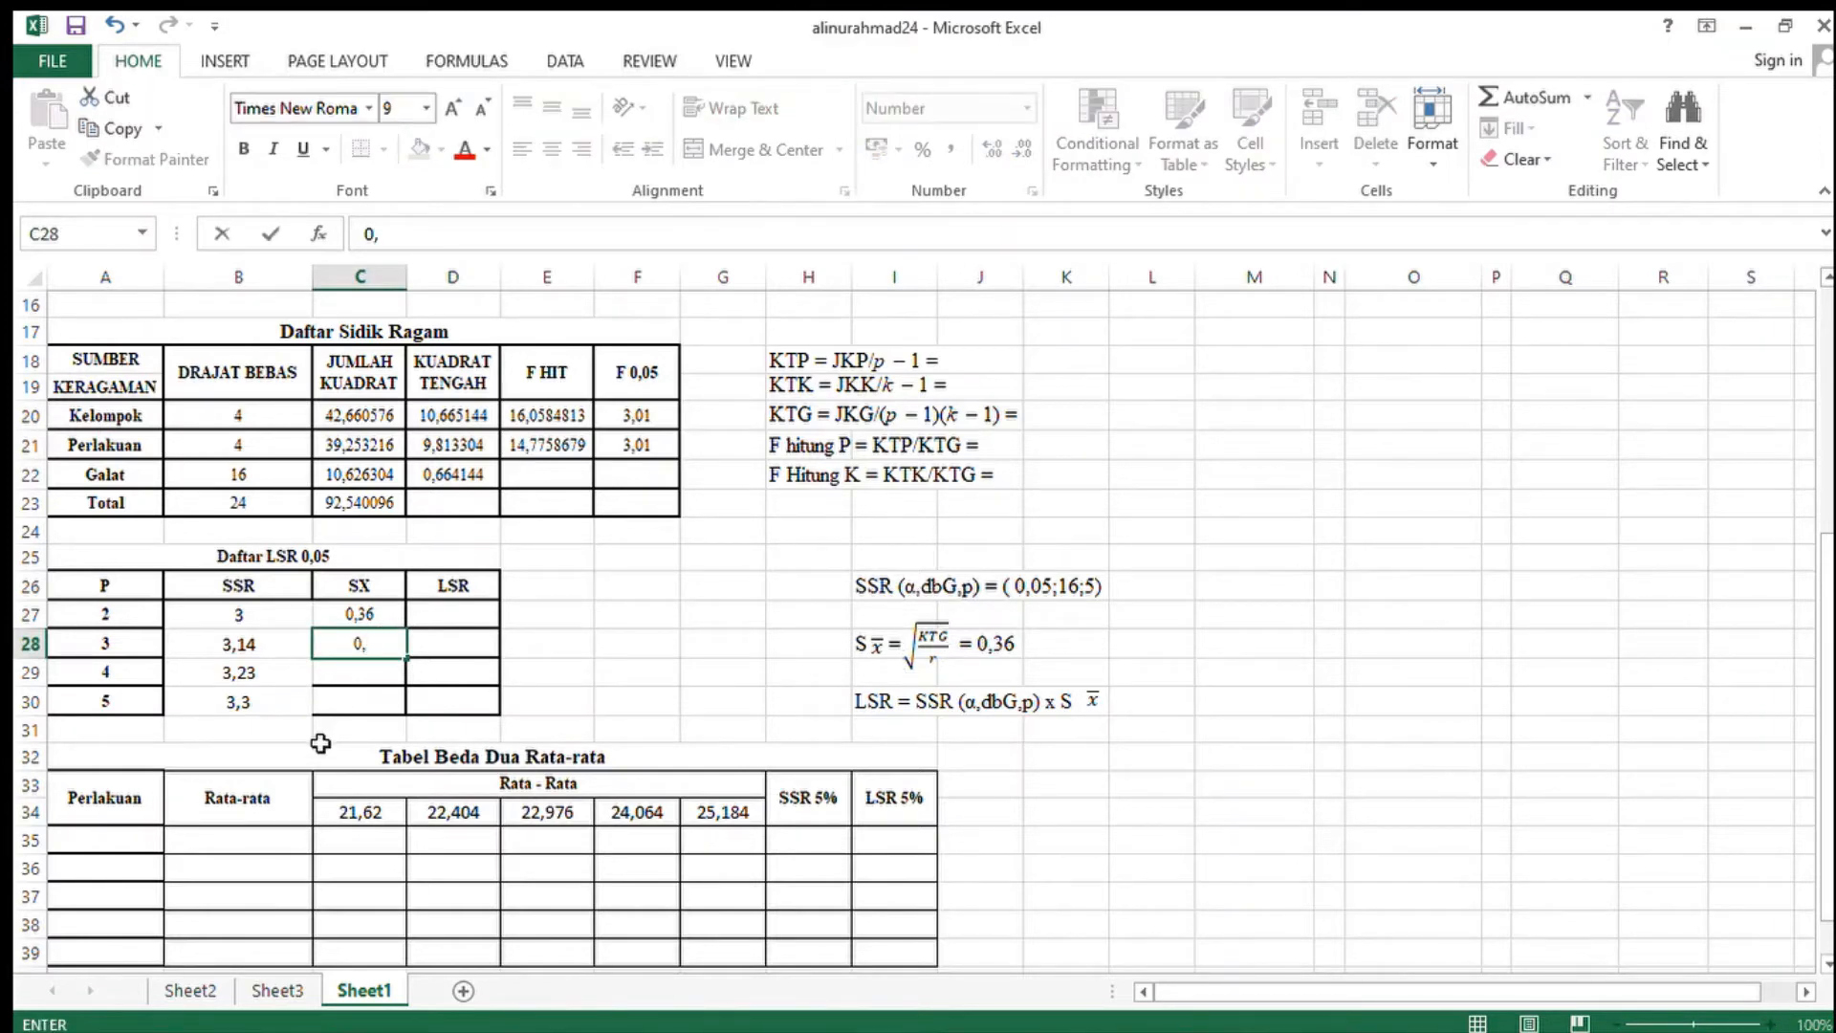
type(",36")
key("Return")
type("0,")
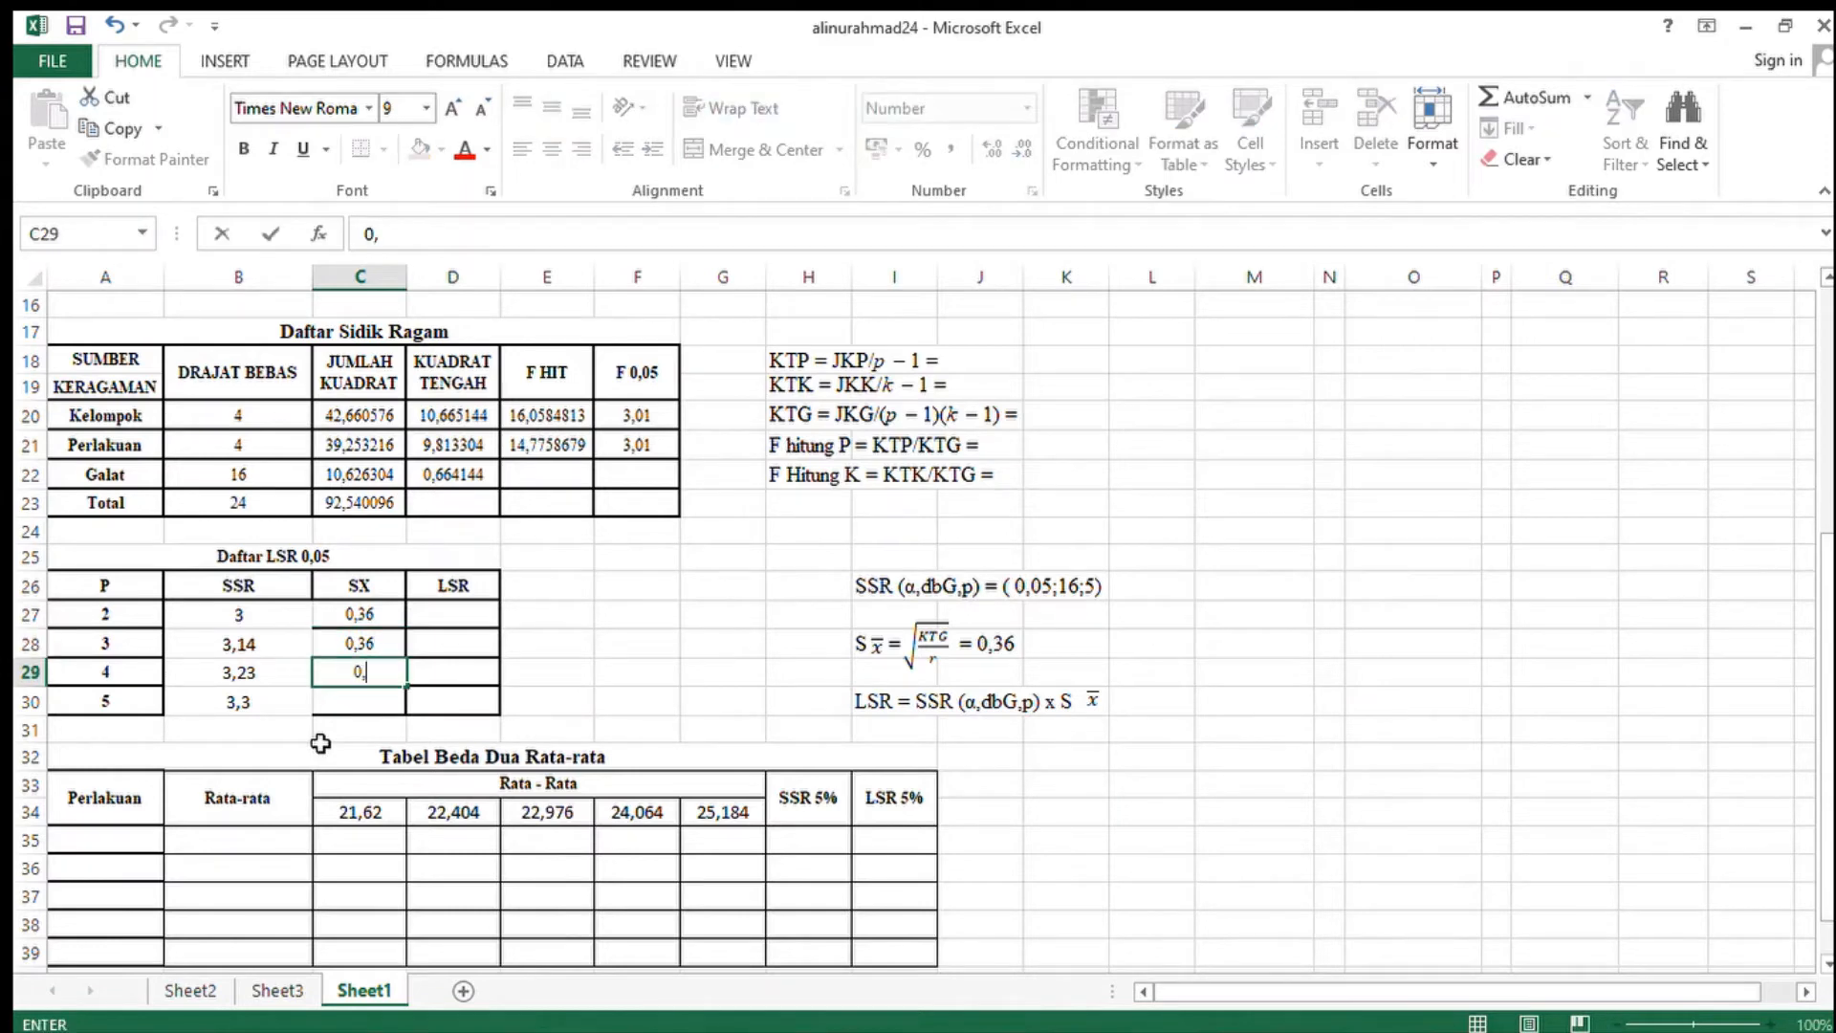
type("36")
key("Return")
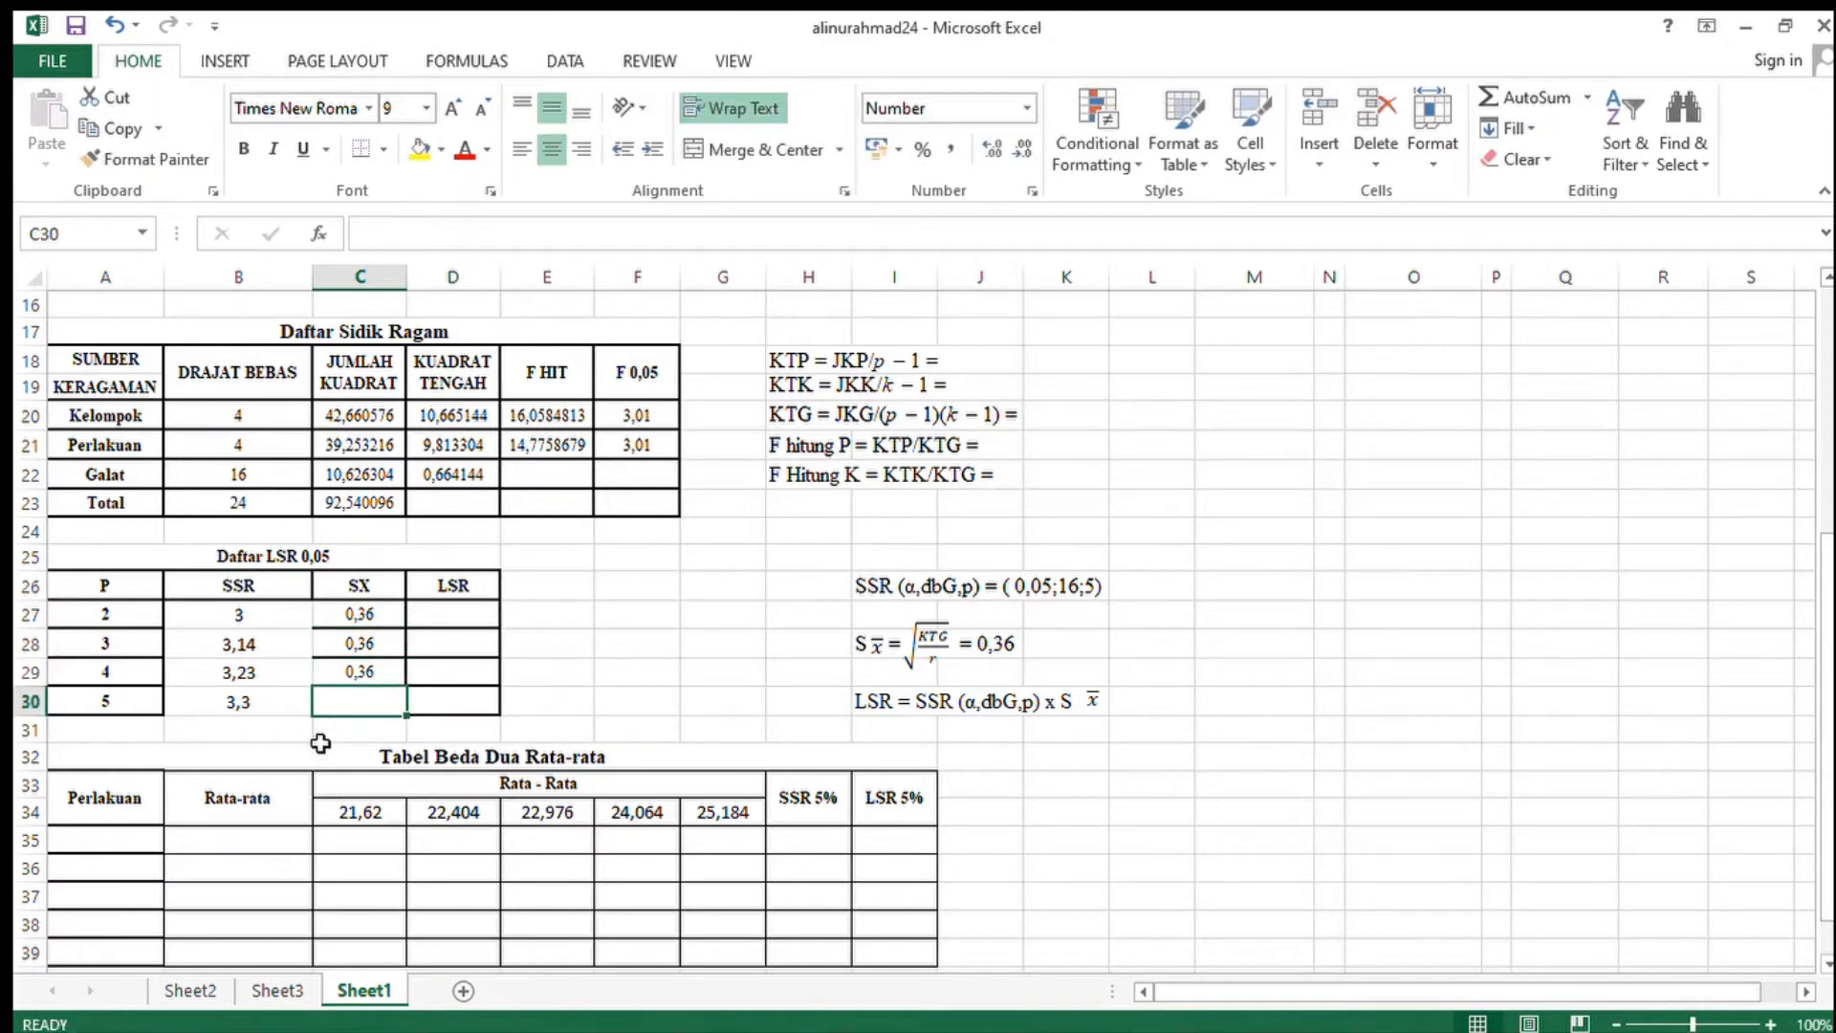
type("0,36")
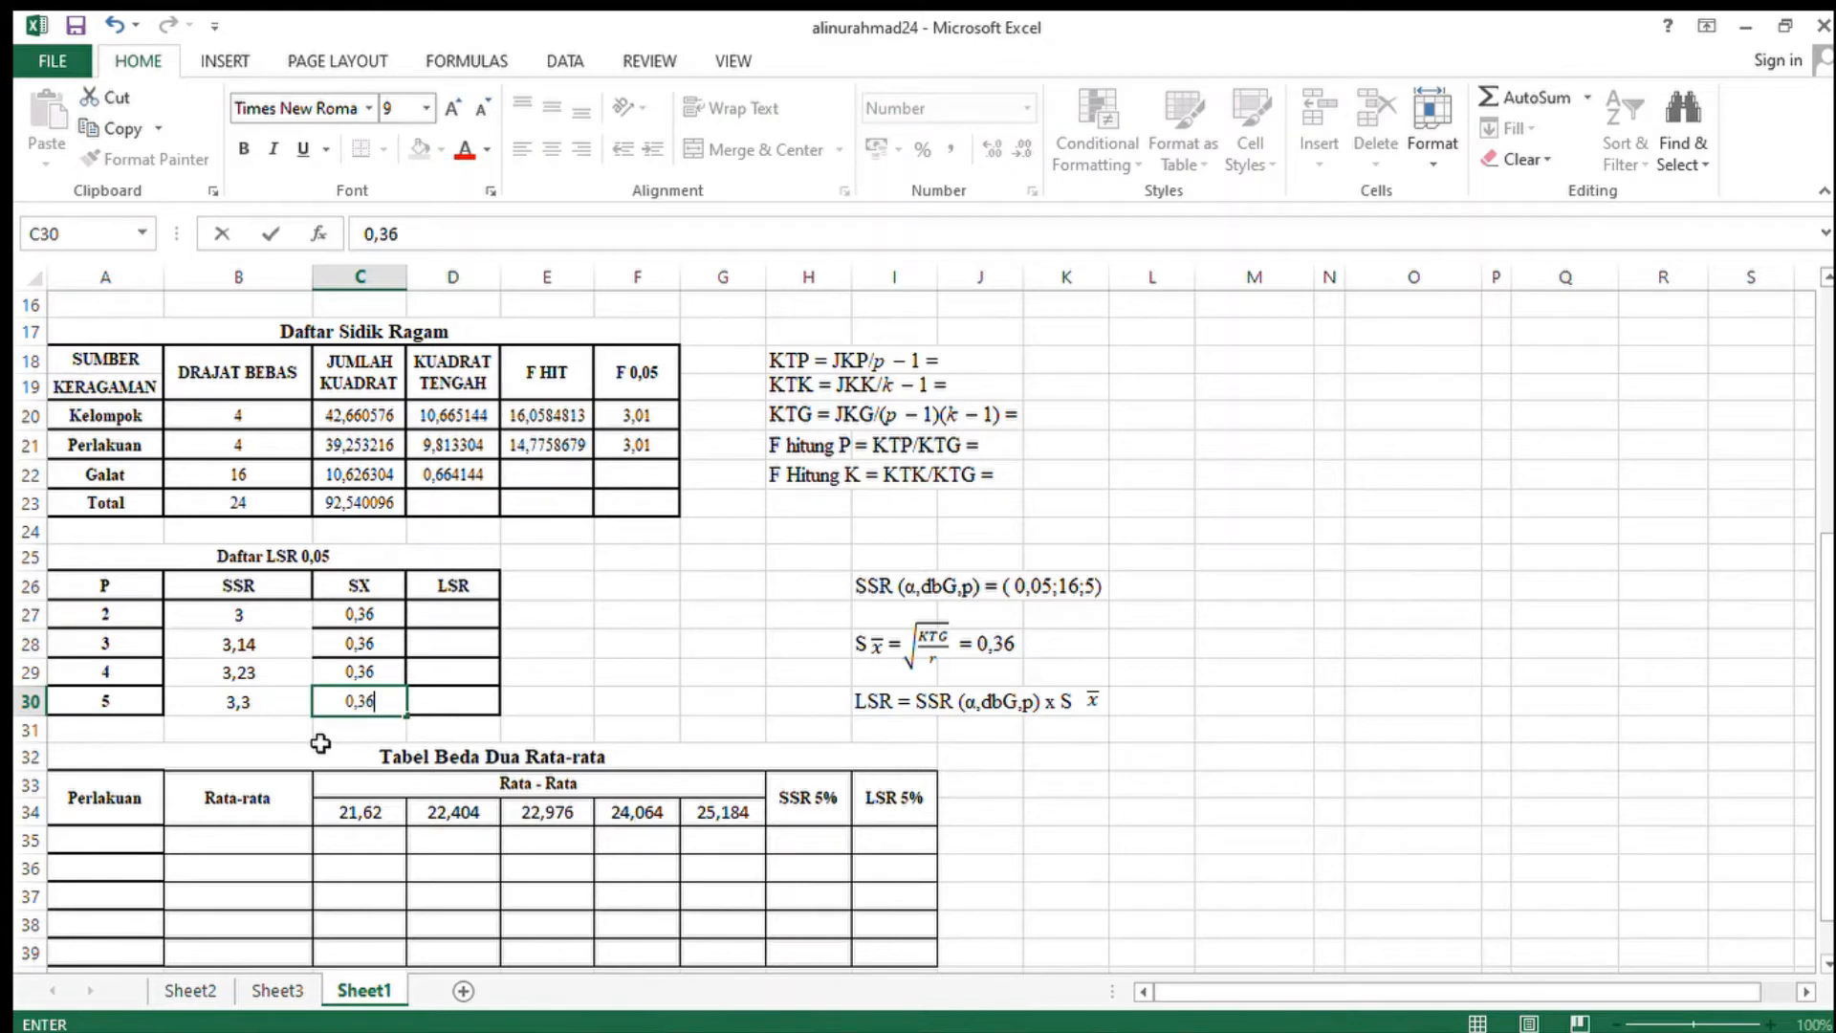
left_click(656, 697)
- Calculate the LSR for P = 2 in cell D27 by multiplying SSR by SX with the formula =B27*C27
left_click(453, 627)
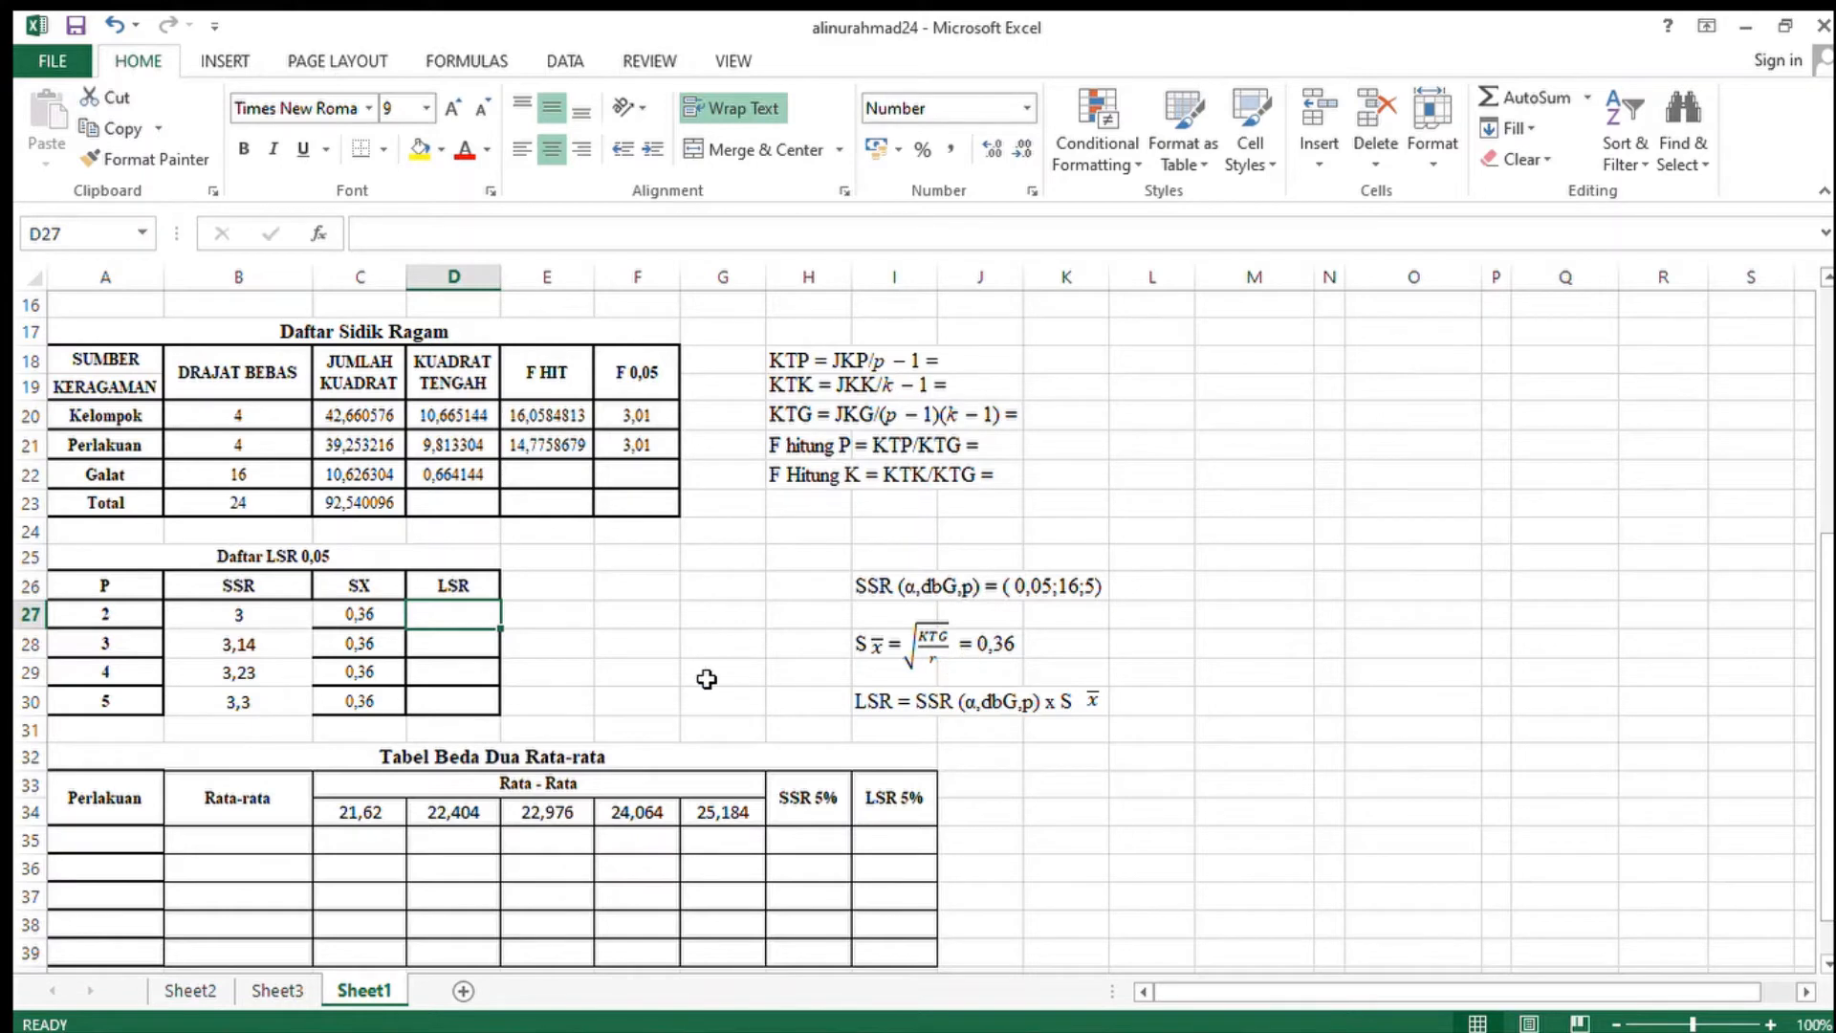
left_click_drag(794, 705, 1114, 703)
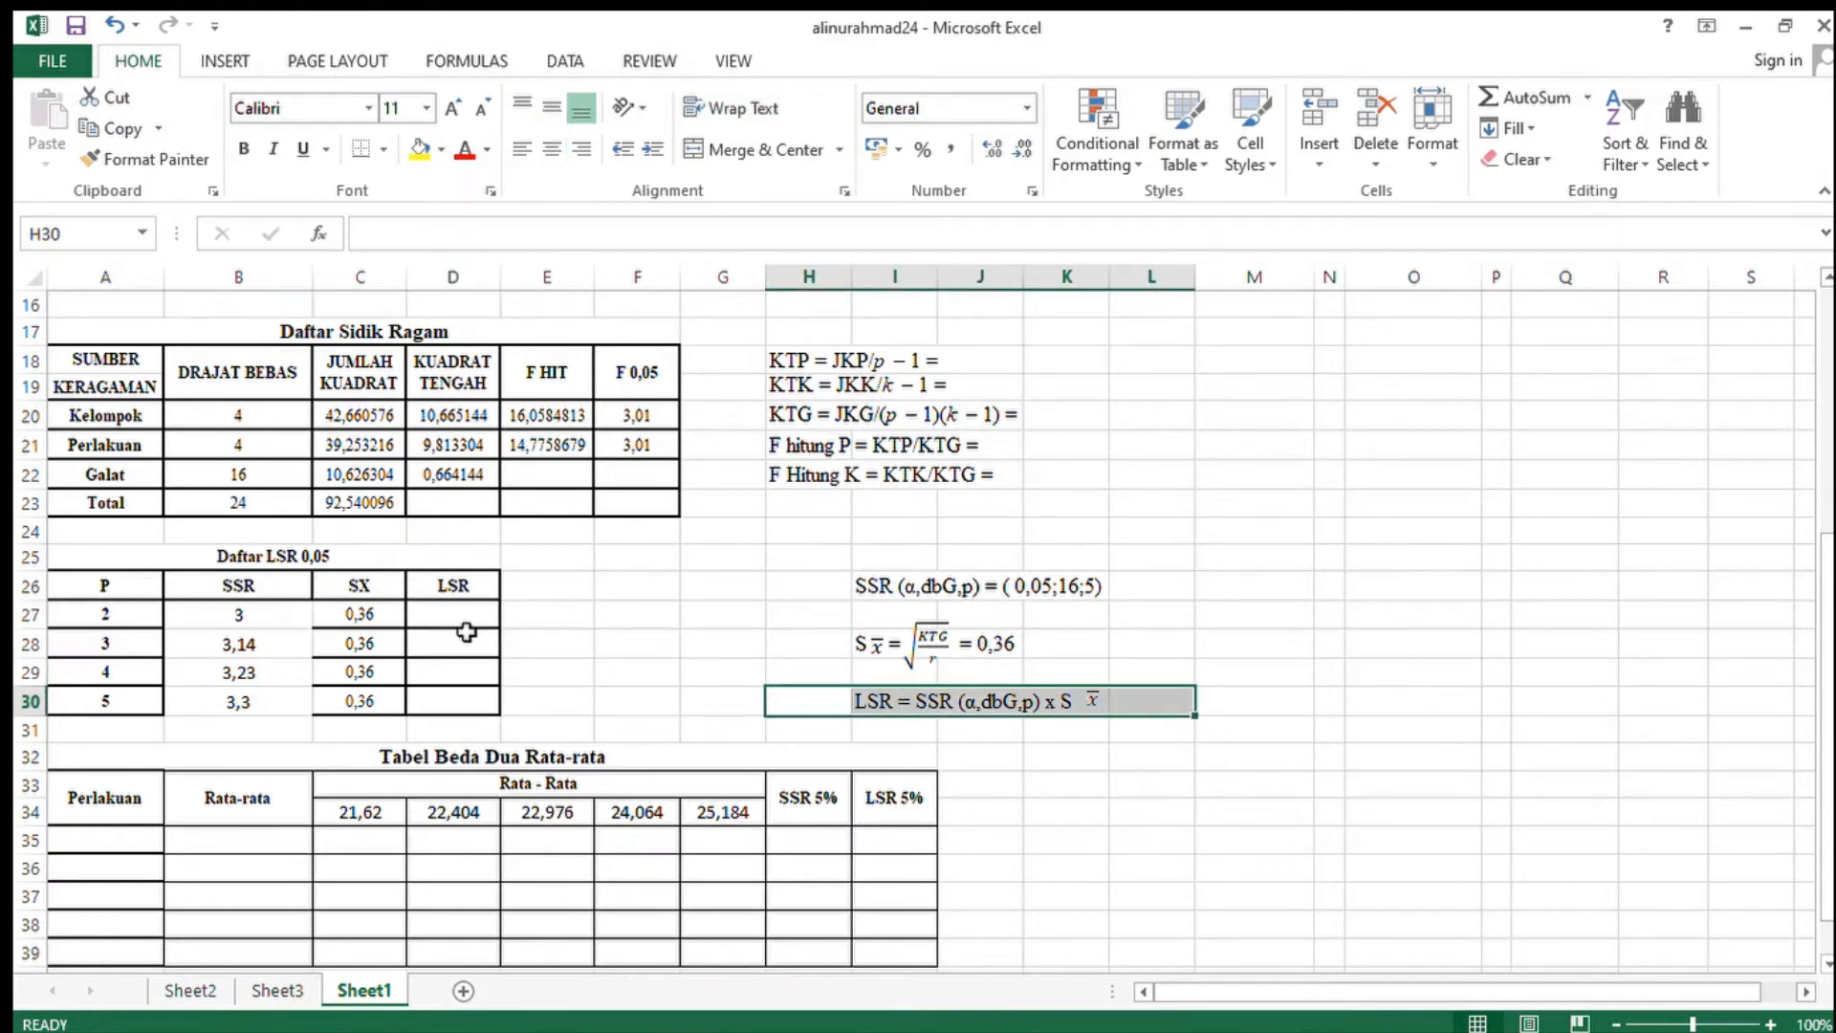
left_click(247, 623)
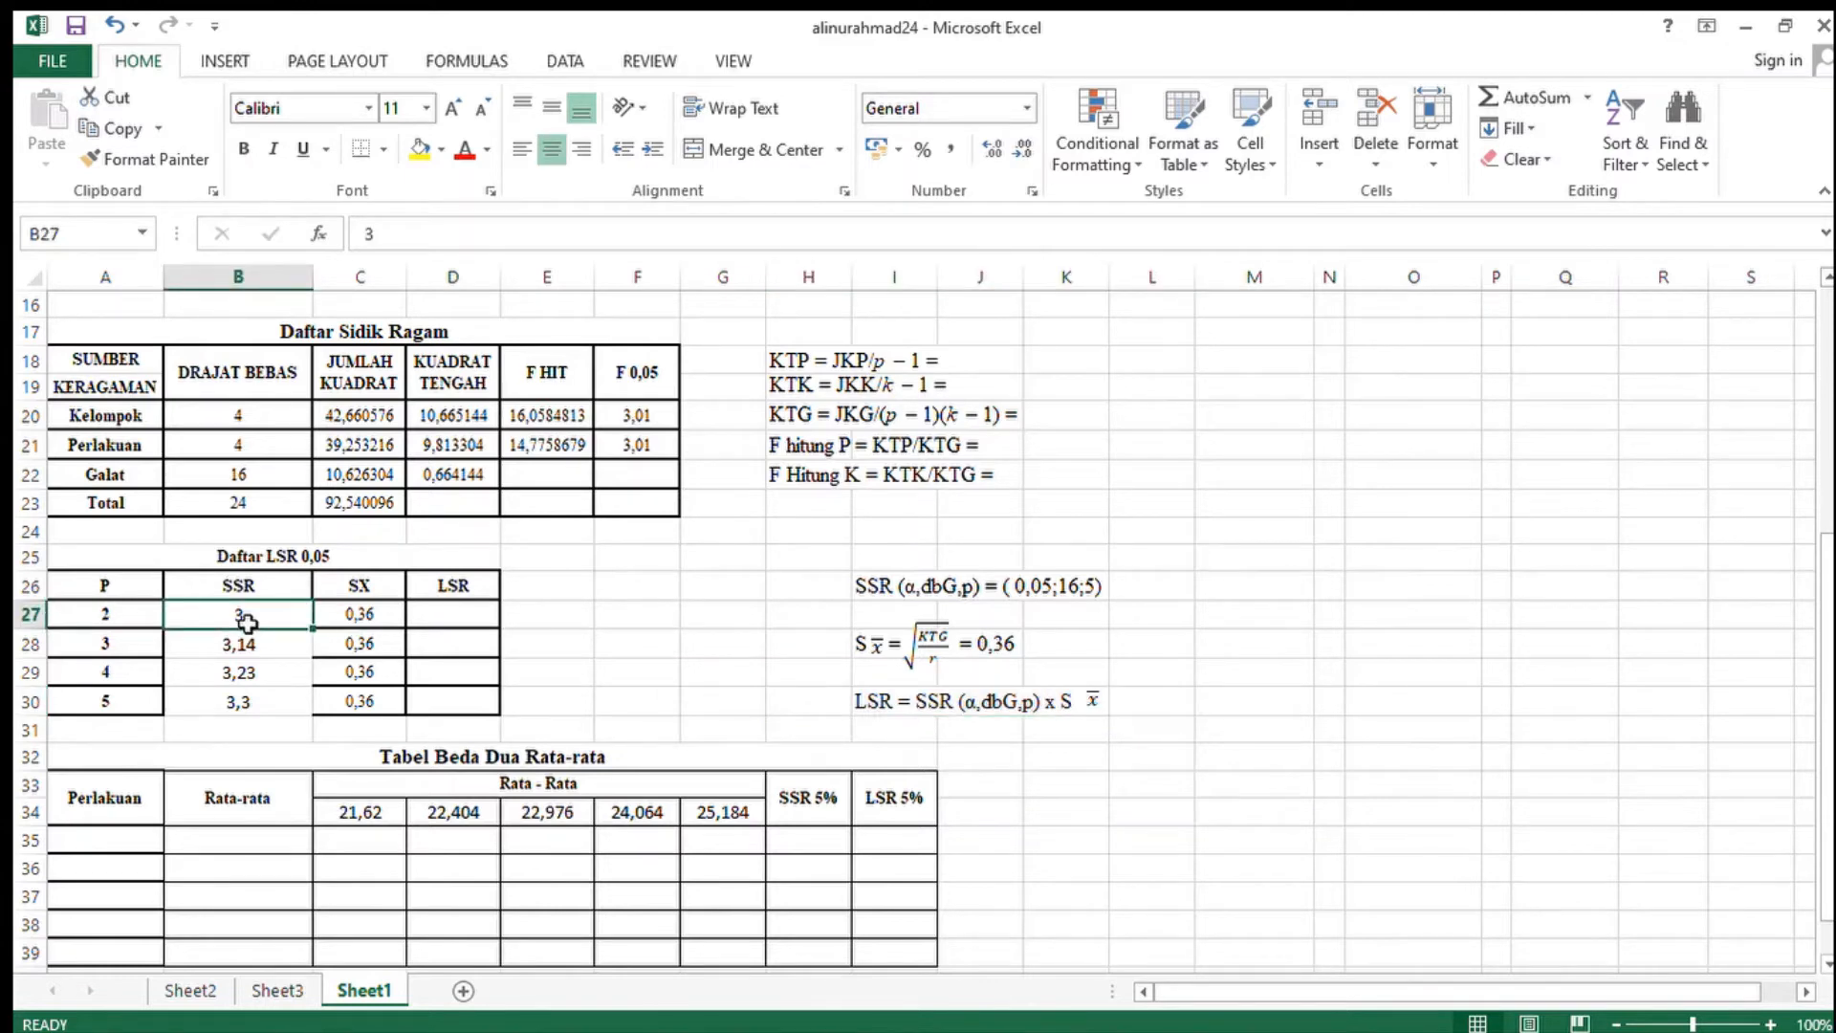
left_click(471, 613)
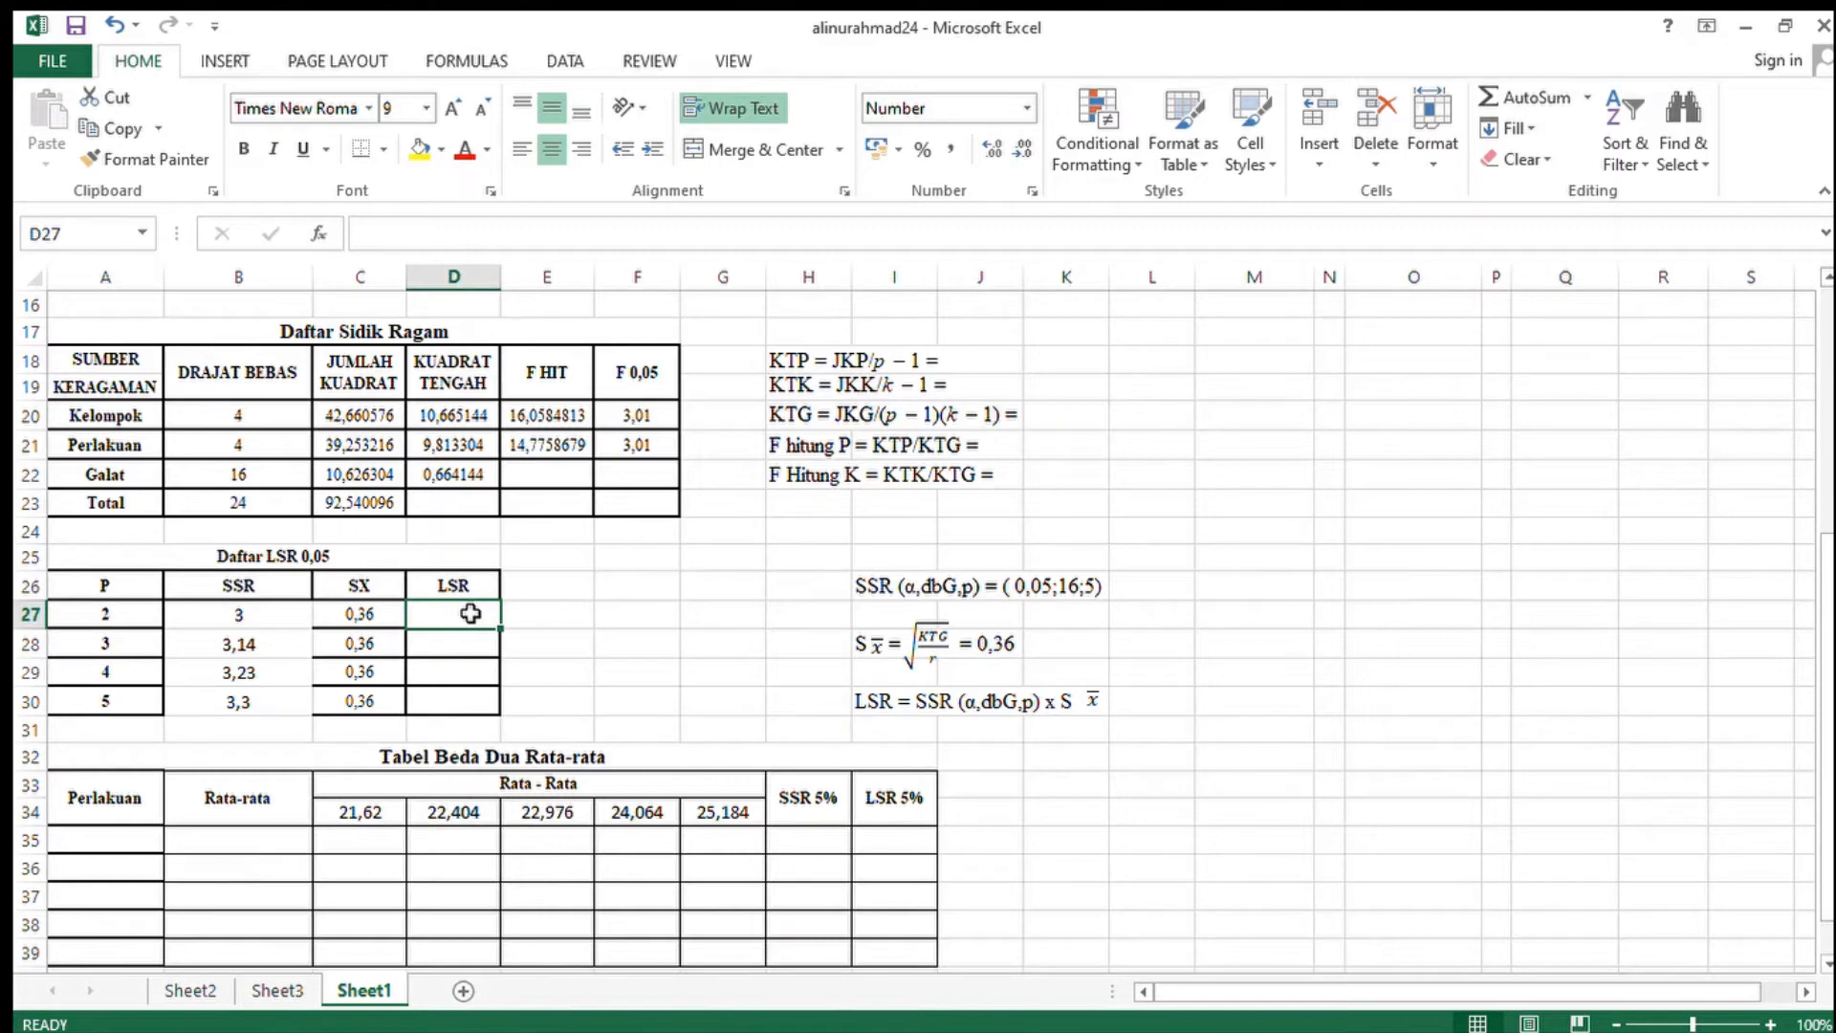
type("=")
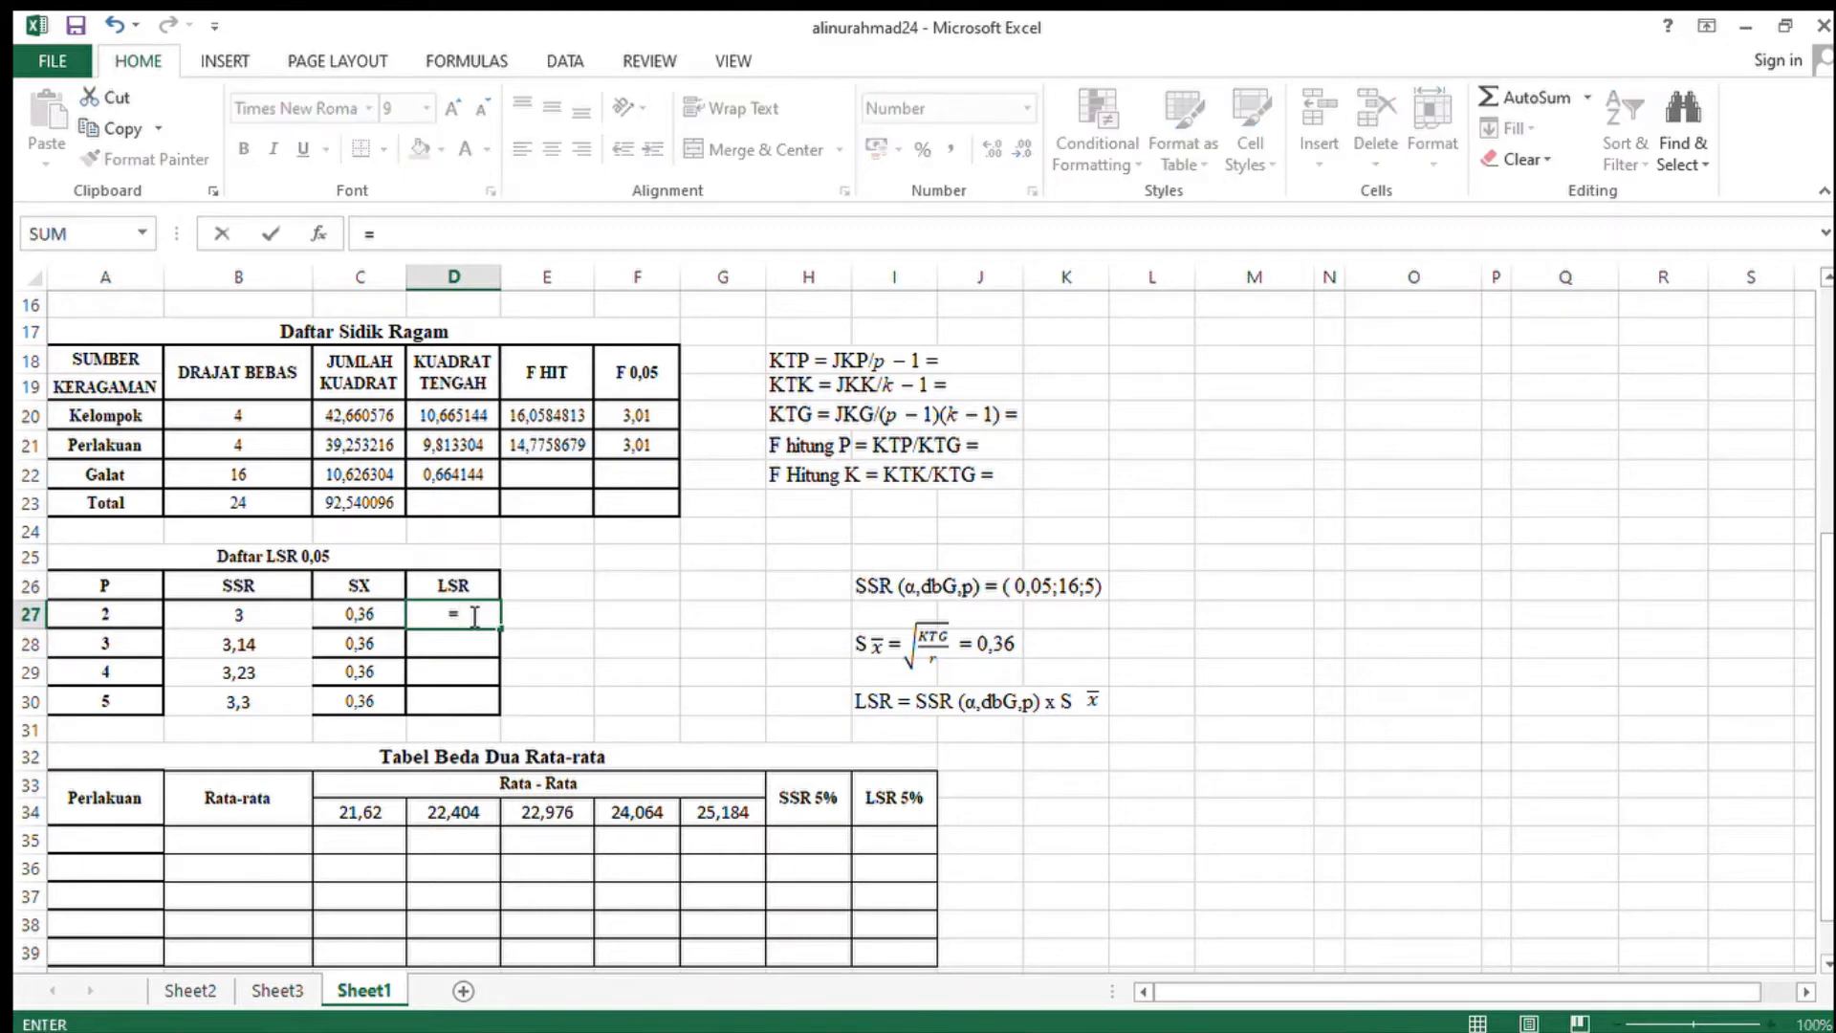
left_click(245, 615)
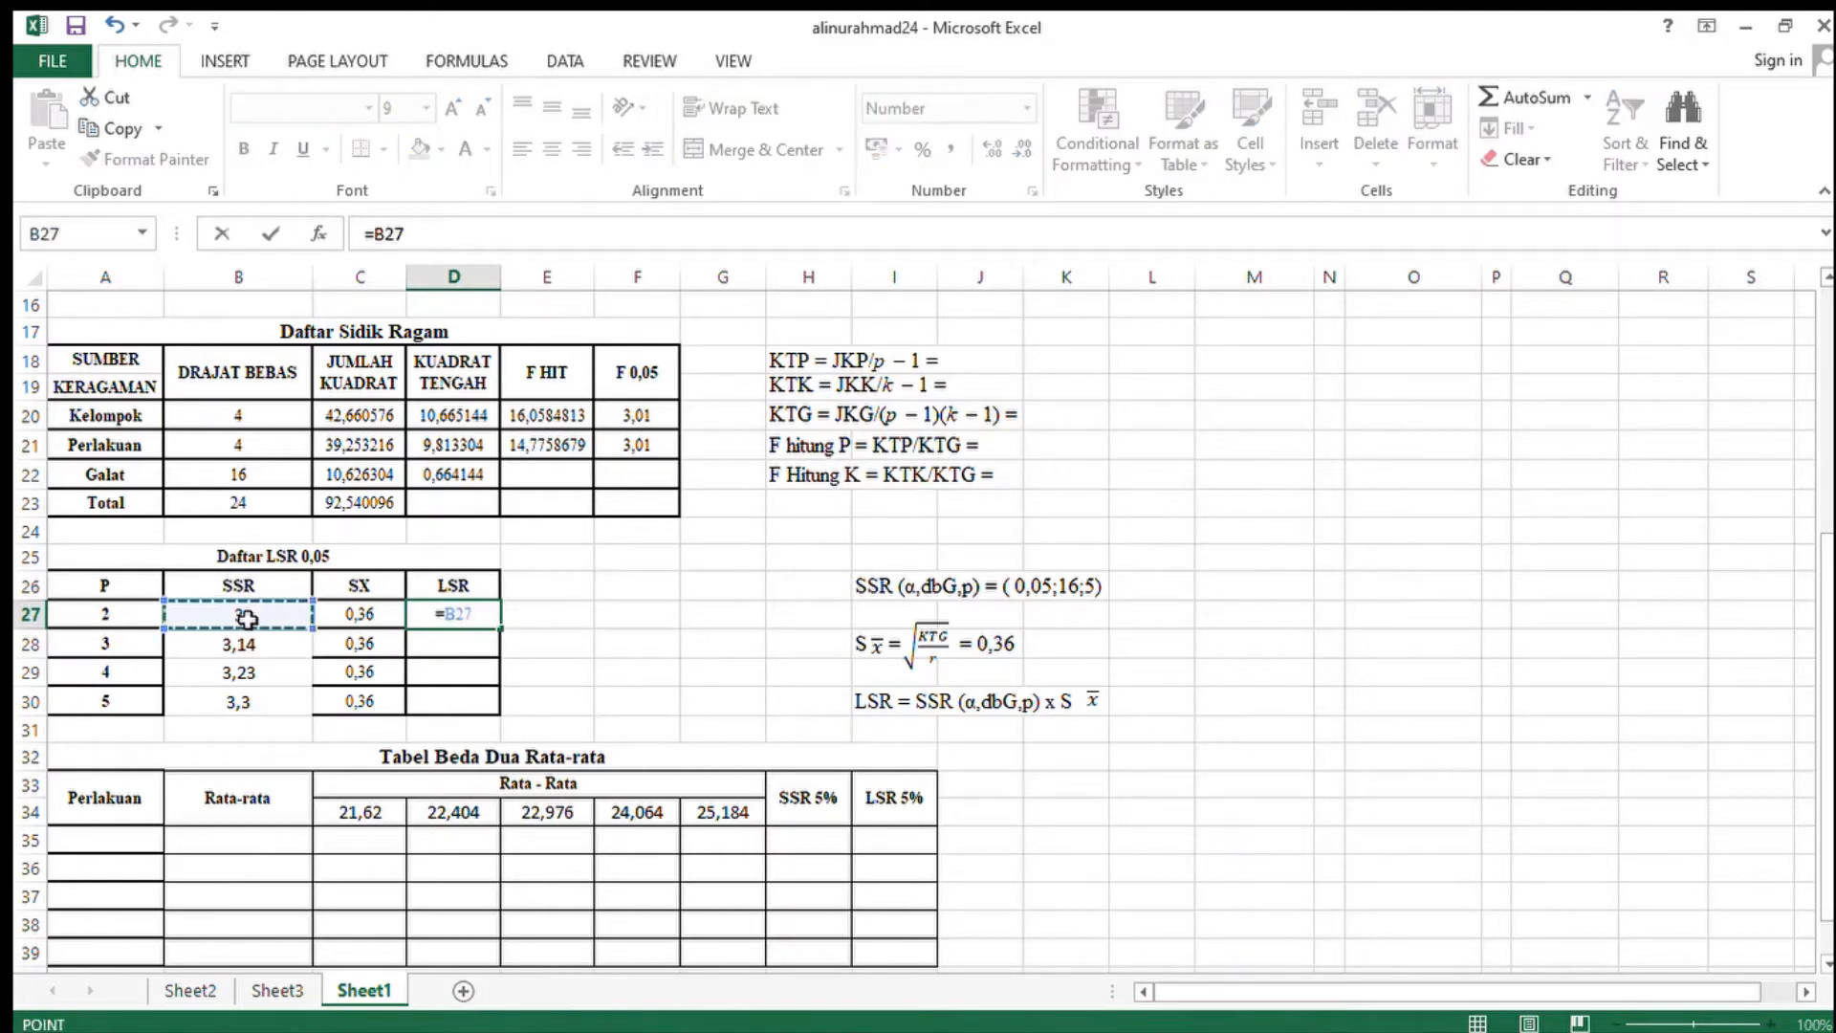
type("*")
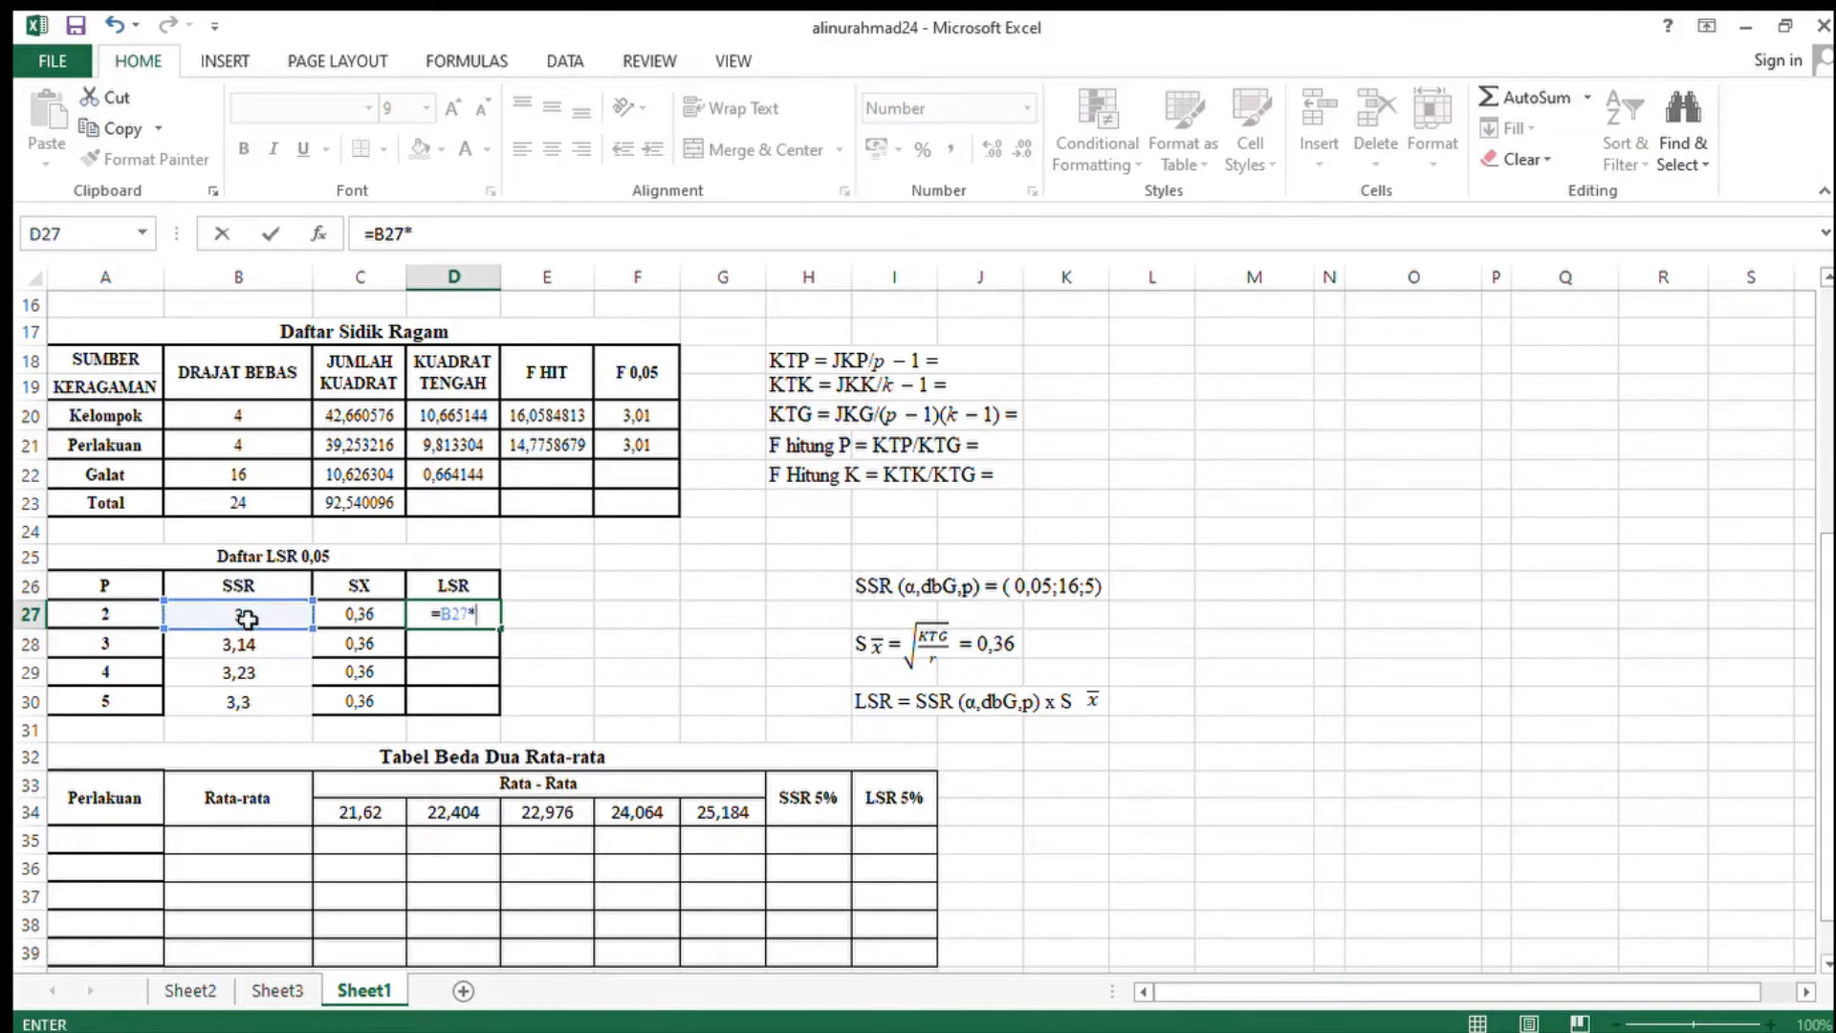
left_click(369, 619)
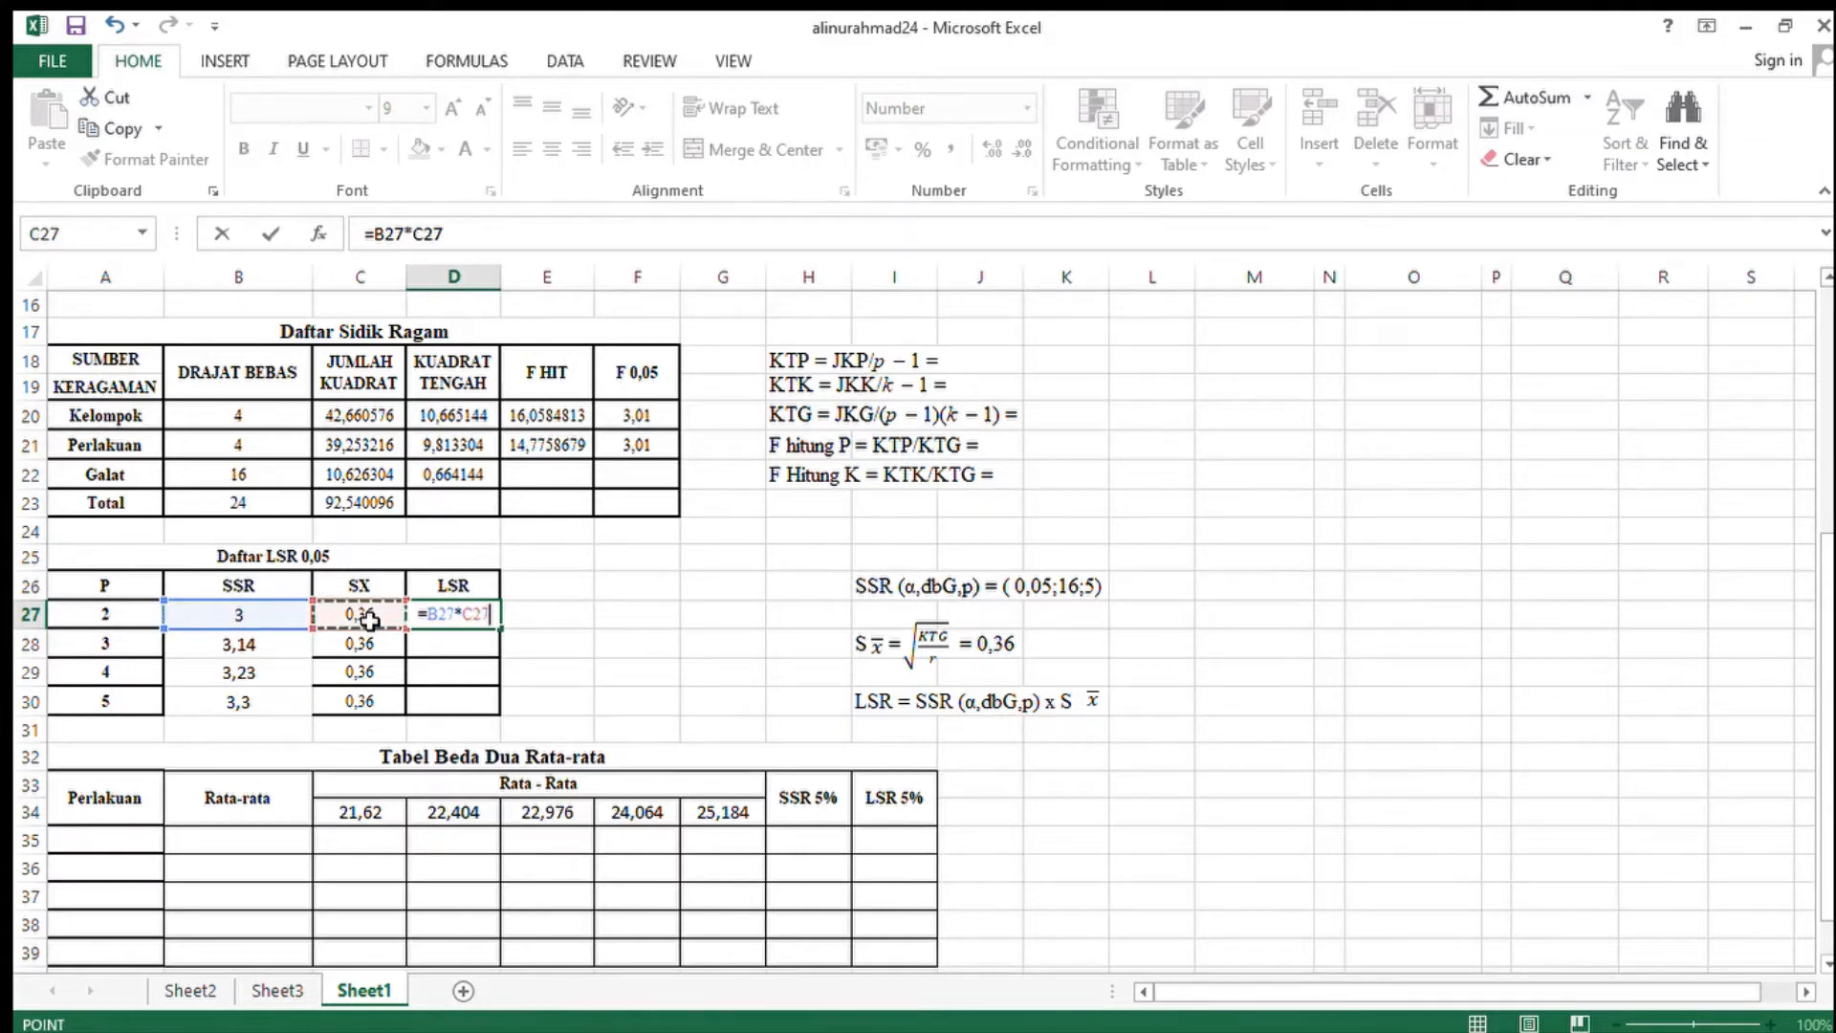
key("Return")
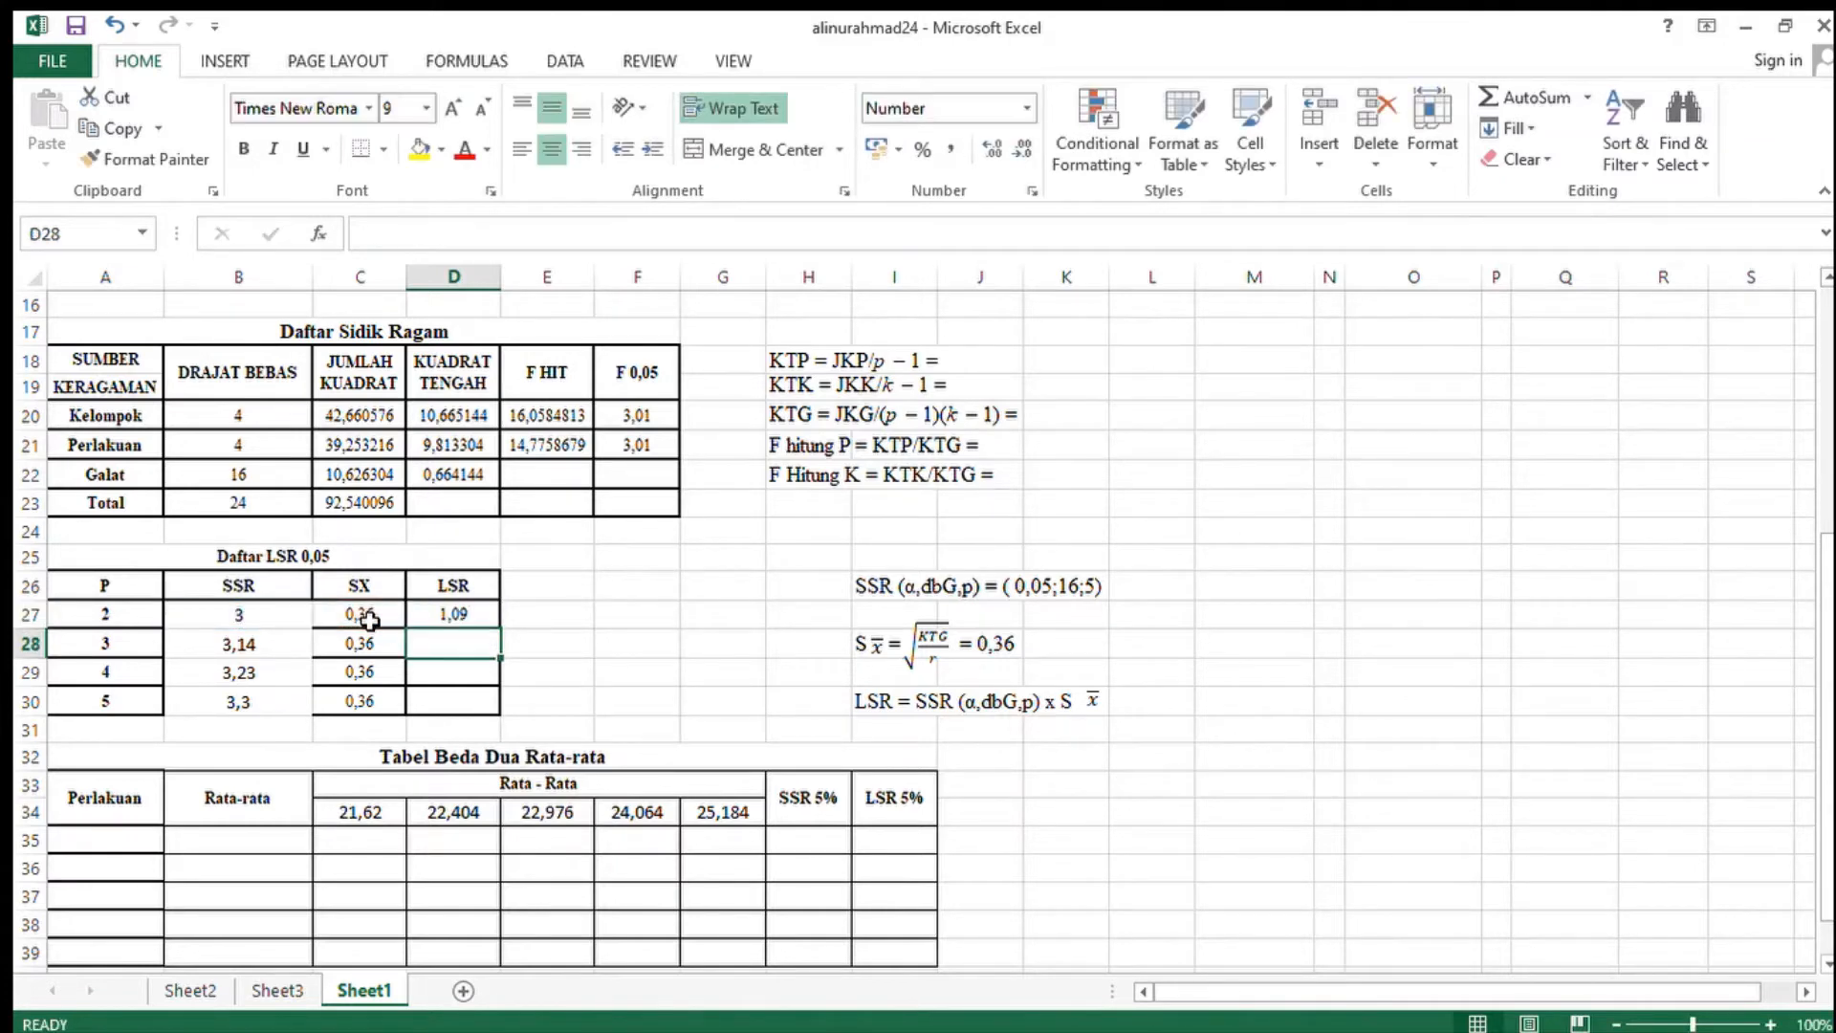
- Fill the LSR formula from D27 down through D30
left_click(458, 620)
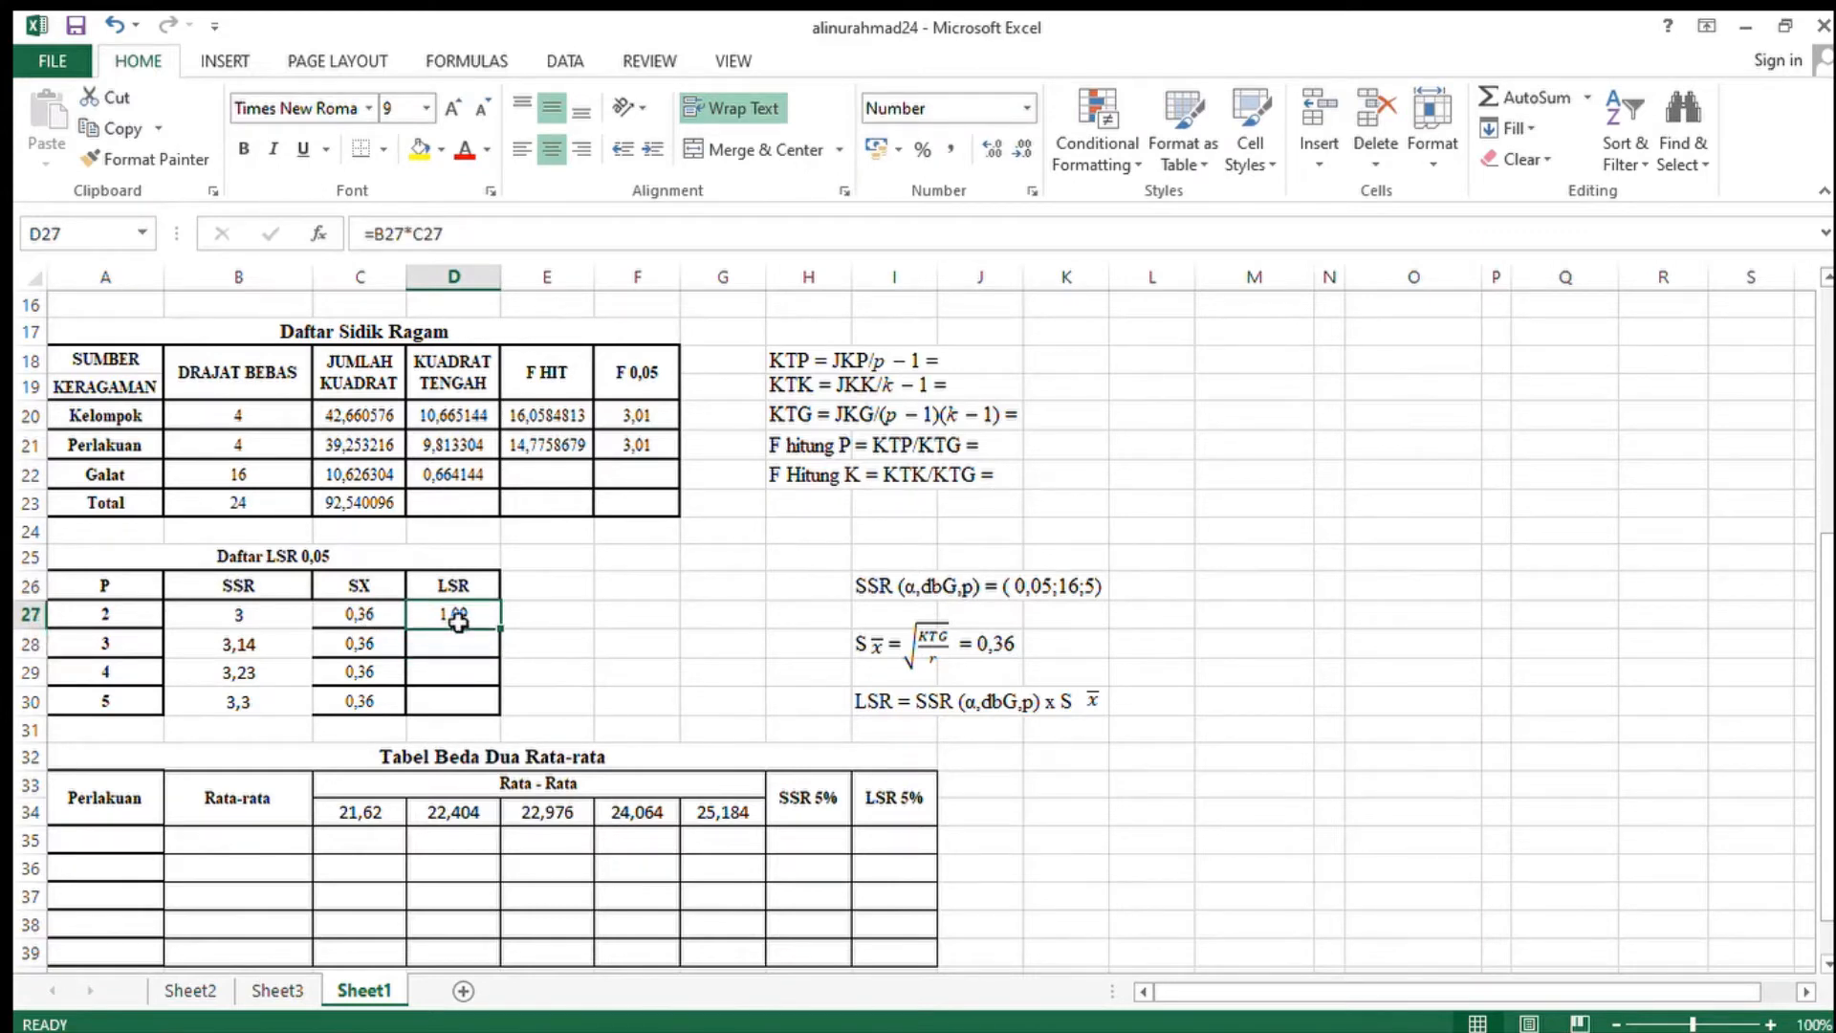
left_click_drag(502, 635, 491, 708)
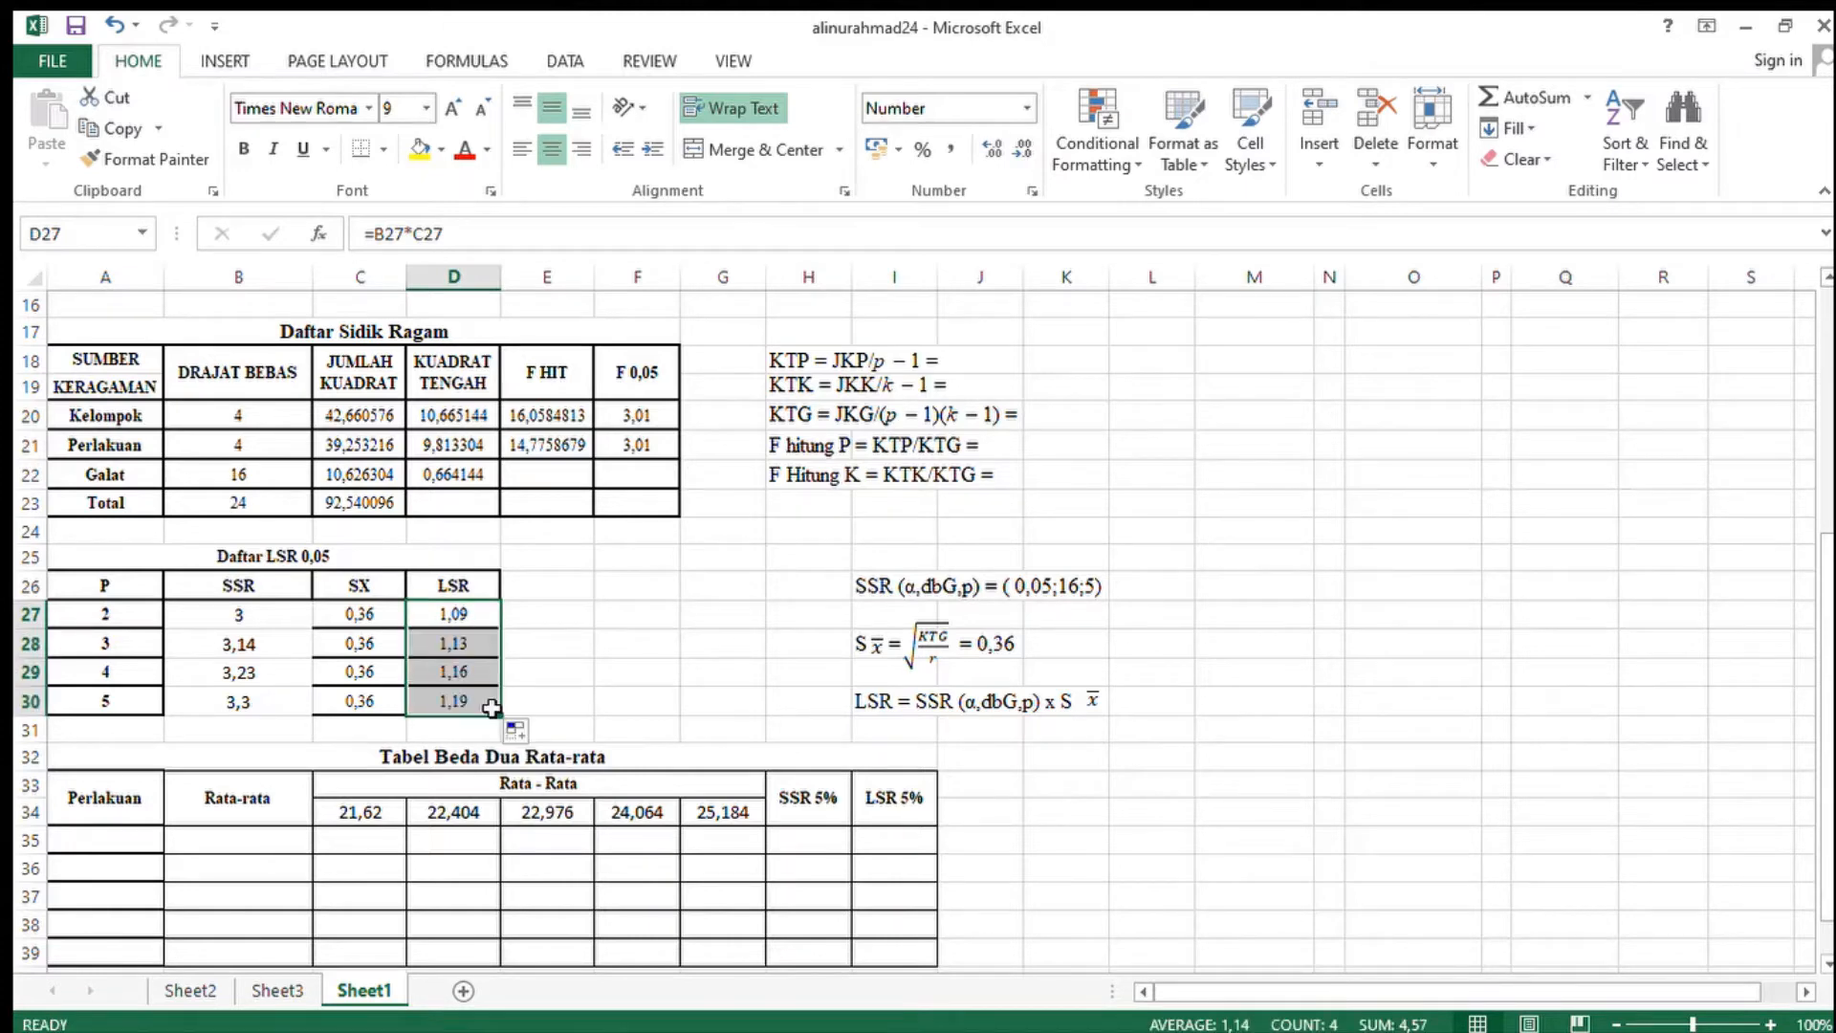
left_click(638, 611)
left_click_drag(463, 617, 470, 701)
left_click(599, 651)
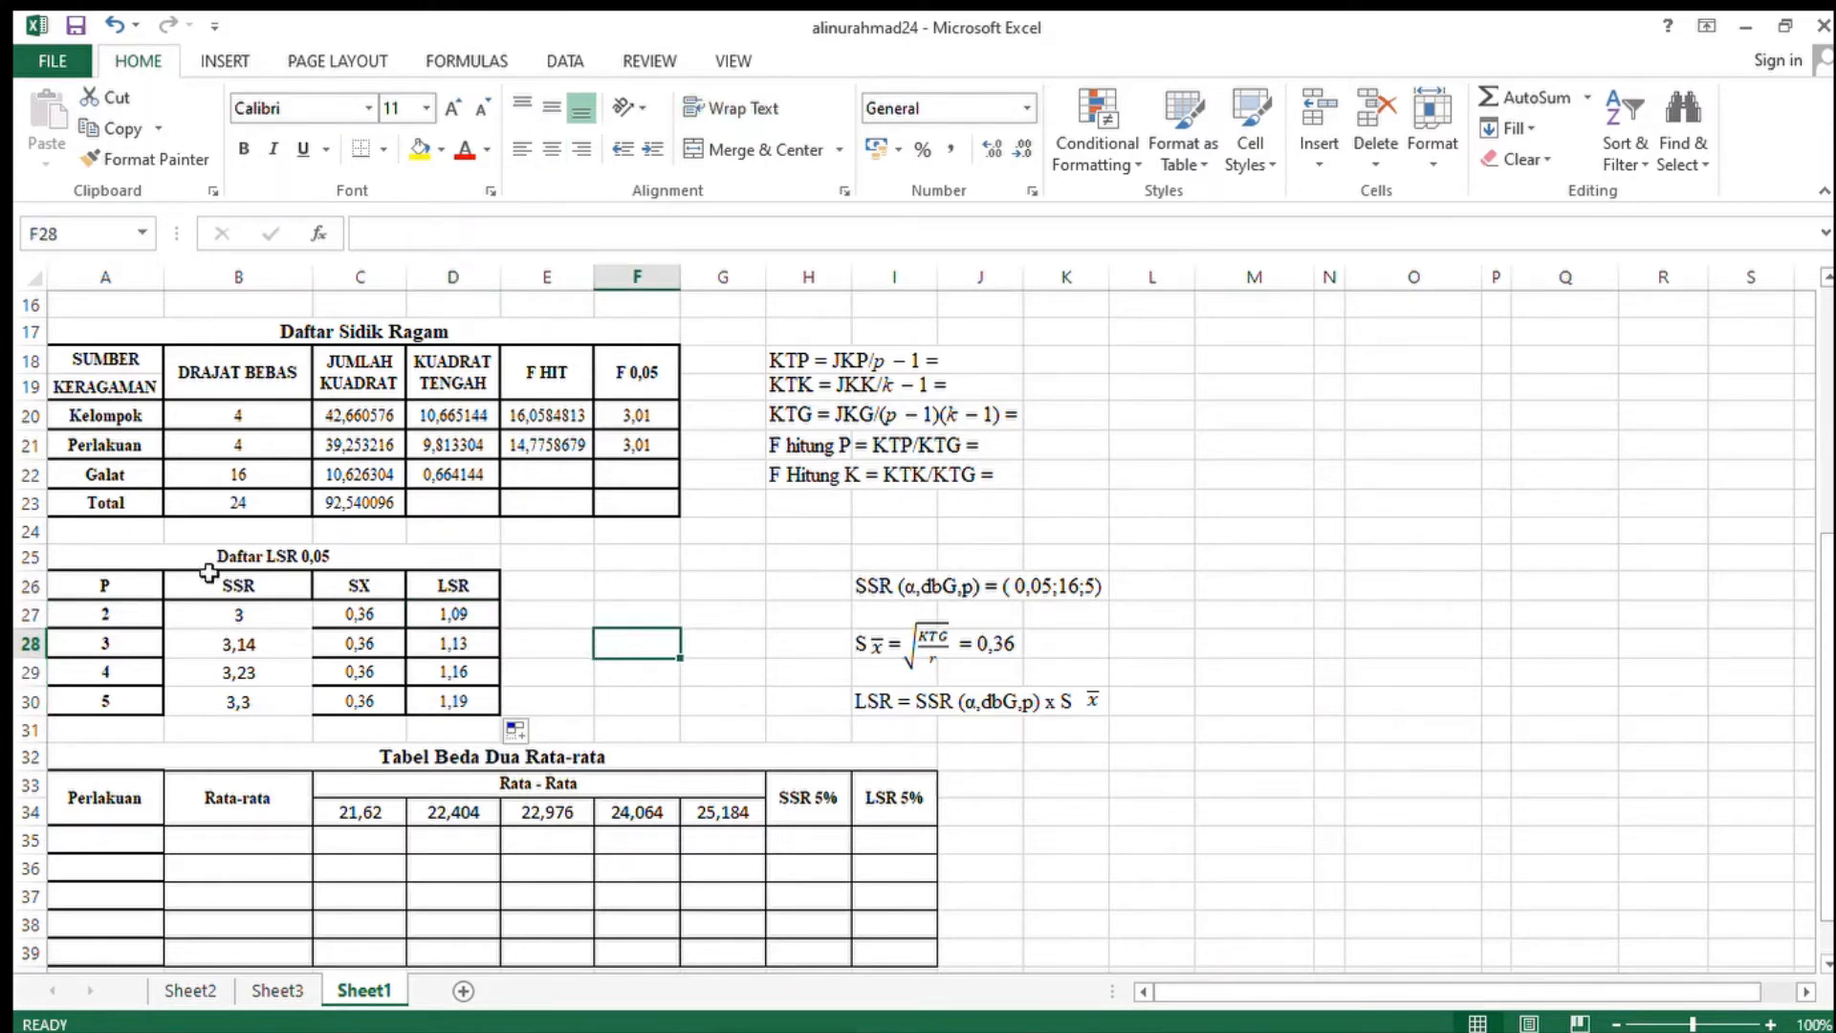
- Apply all borders to the Daftar LSR 0,05 table in A26:D30
left_click_drag(59, 578, 442, 705)
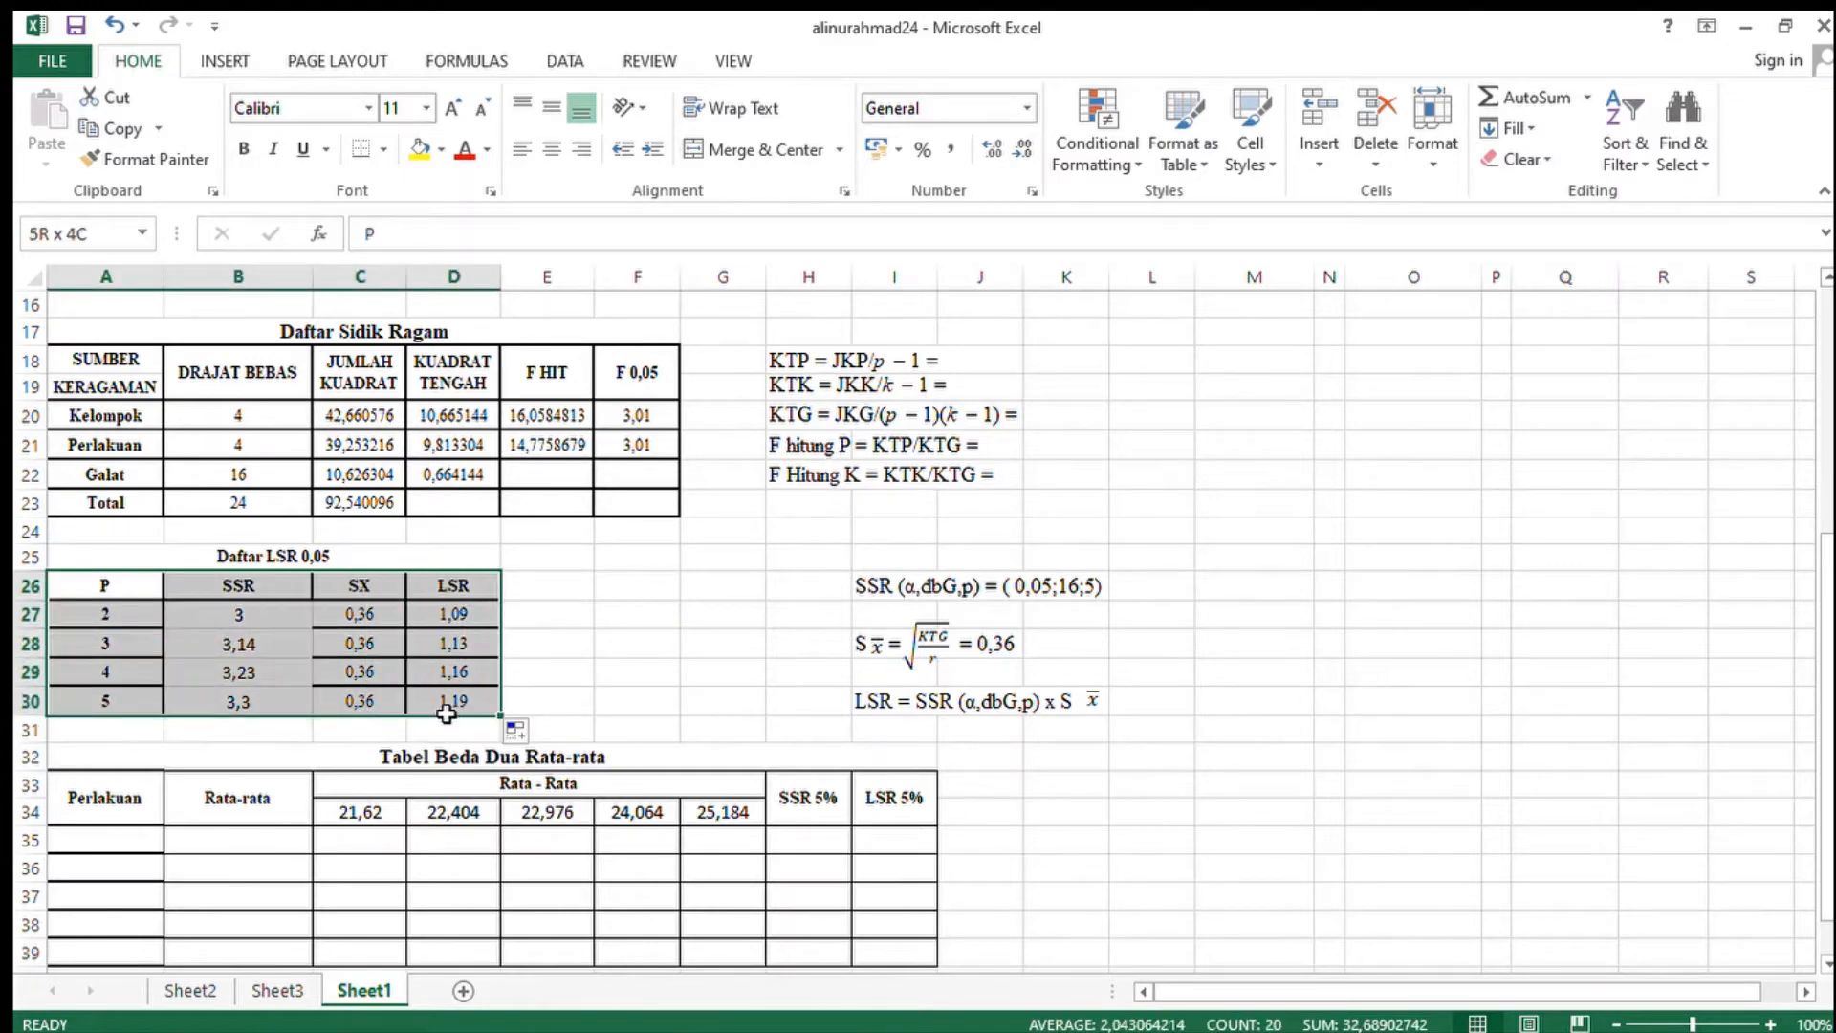
left_click(380, 146)
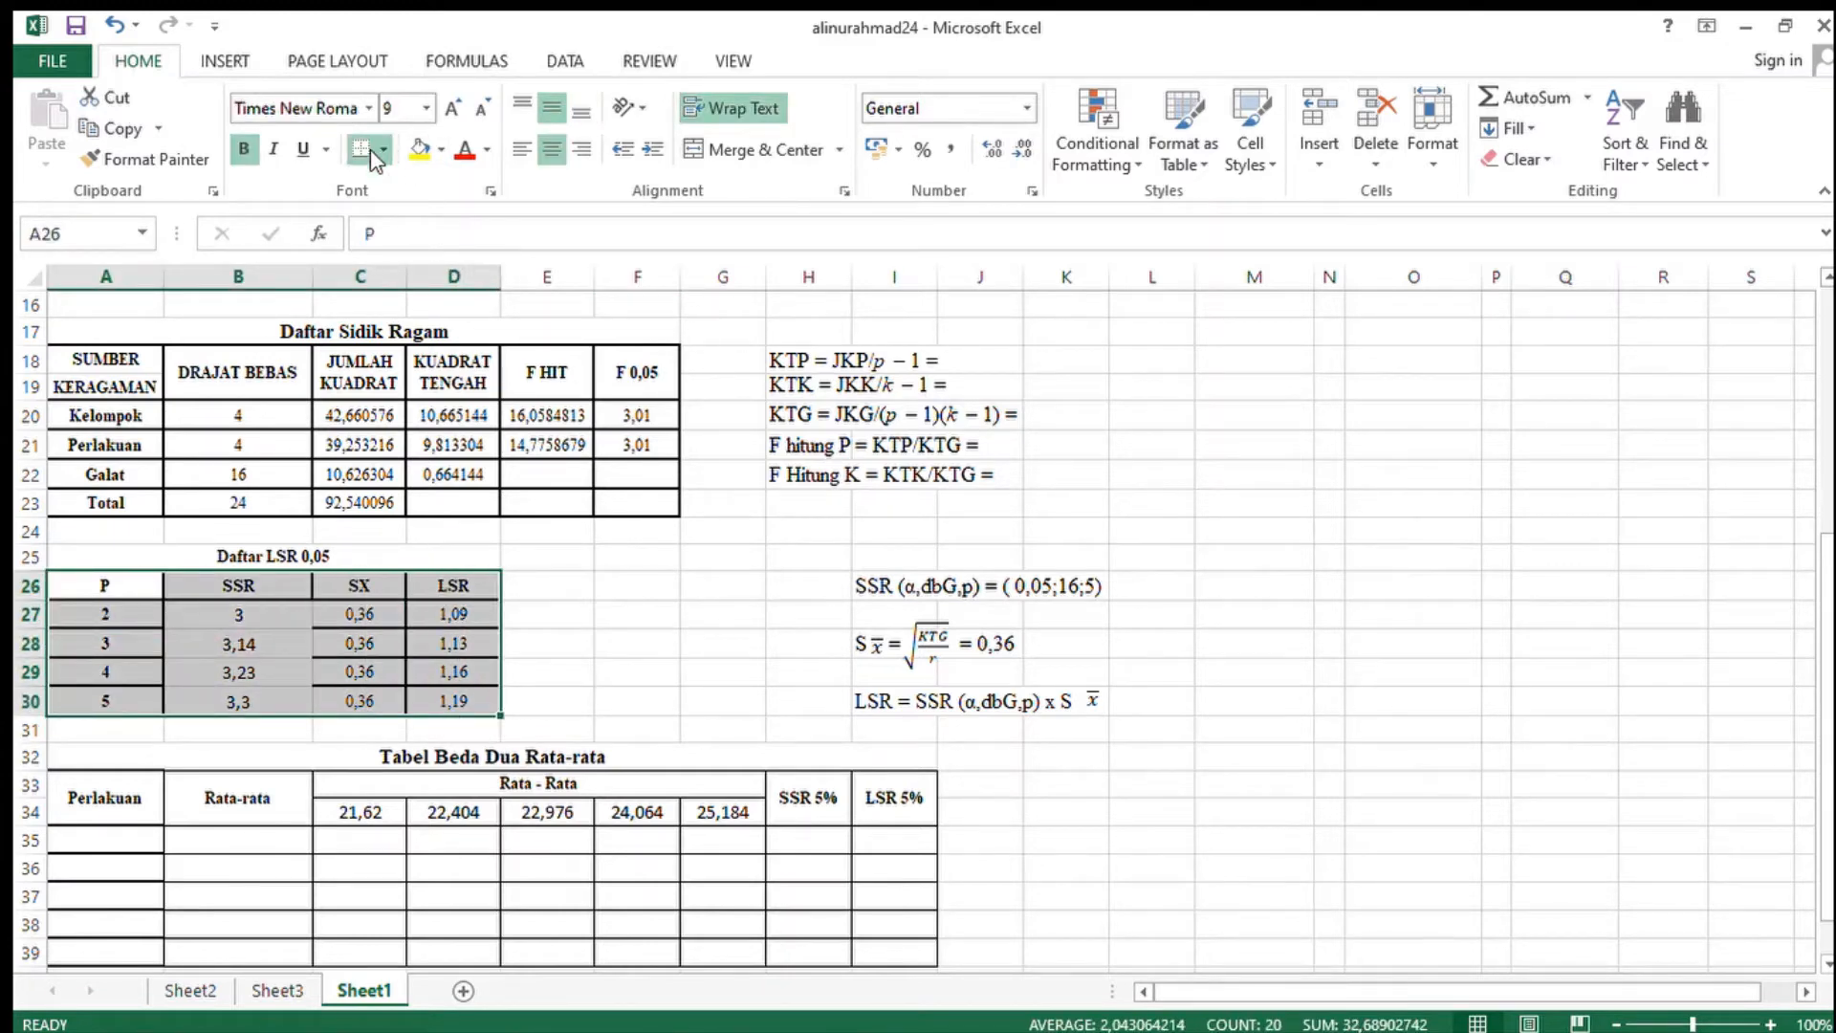
left_click(574, 634)
scroll(574, 635, "down", 3)
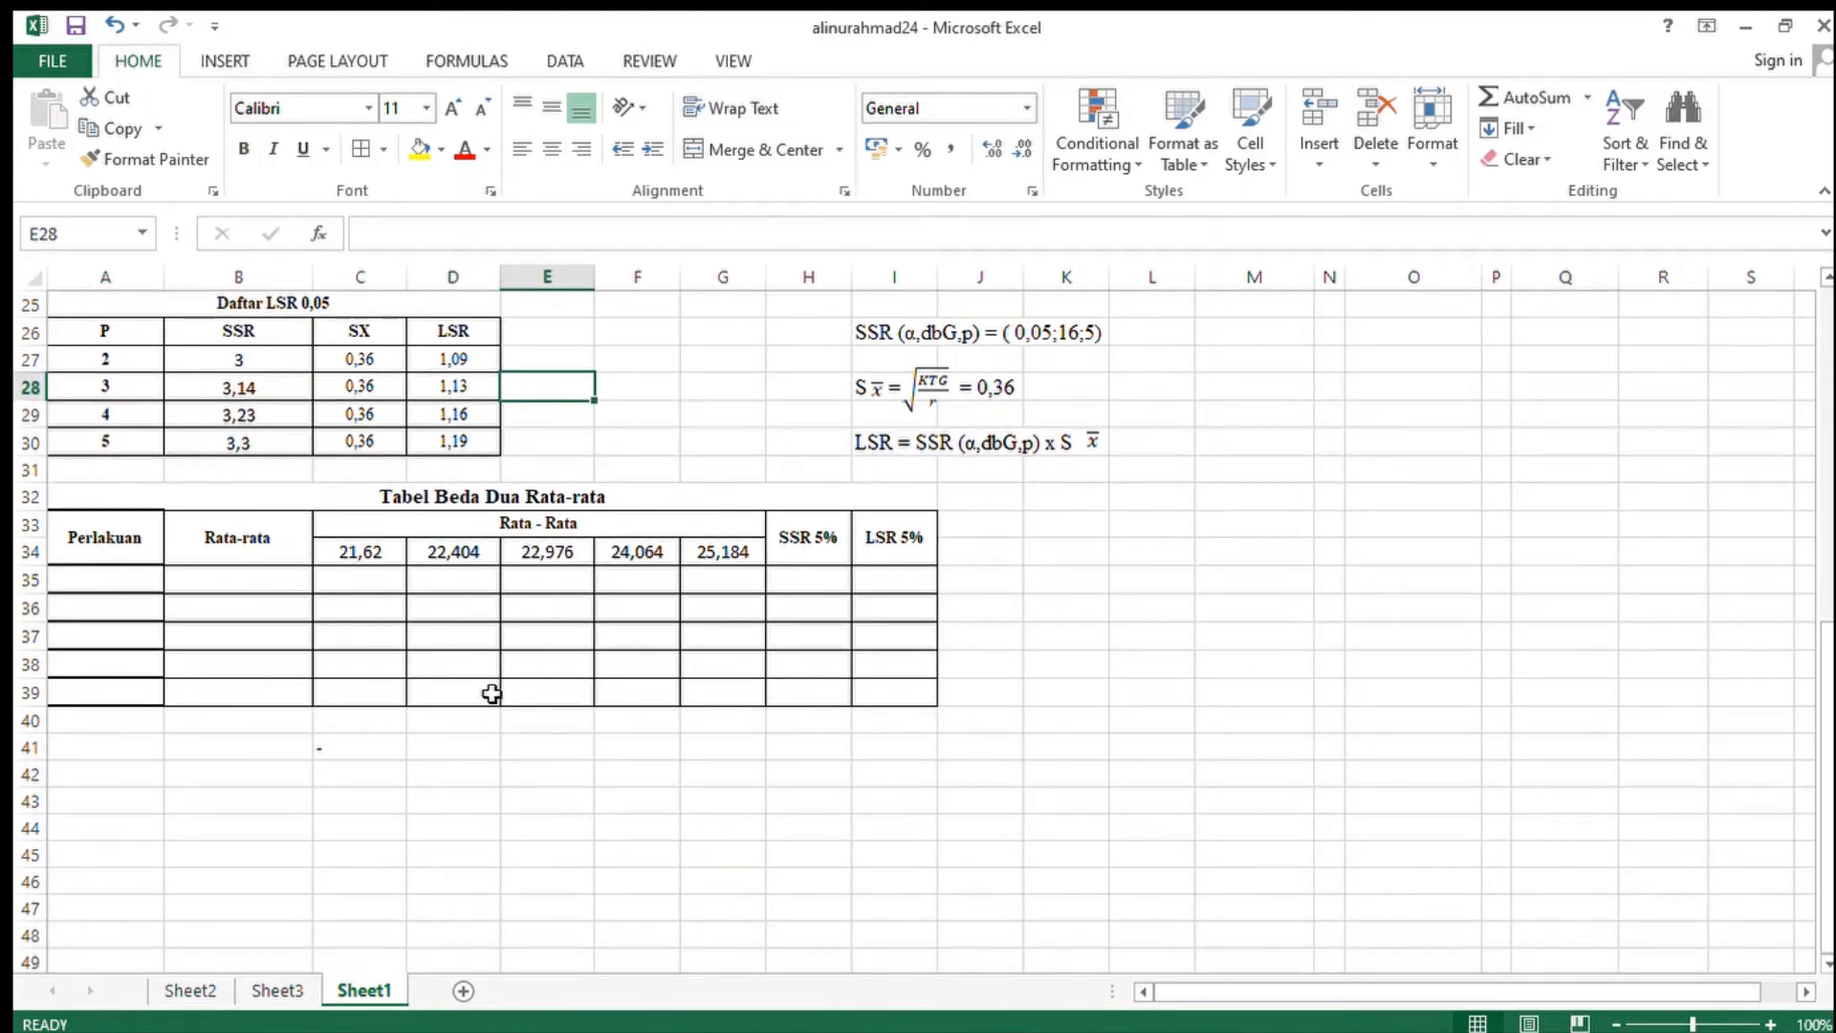
scroll(491, 693, "up", 1)
left_click(656, 550)
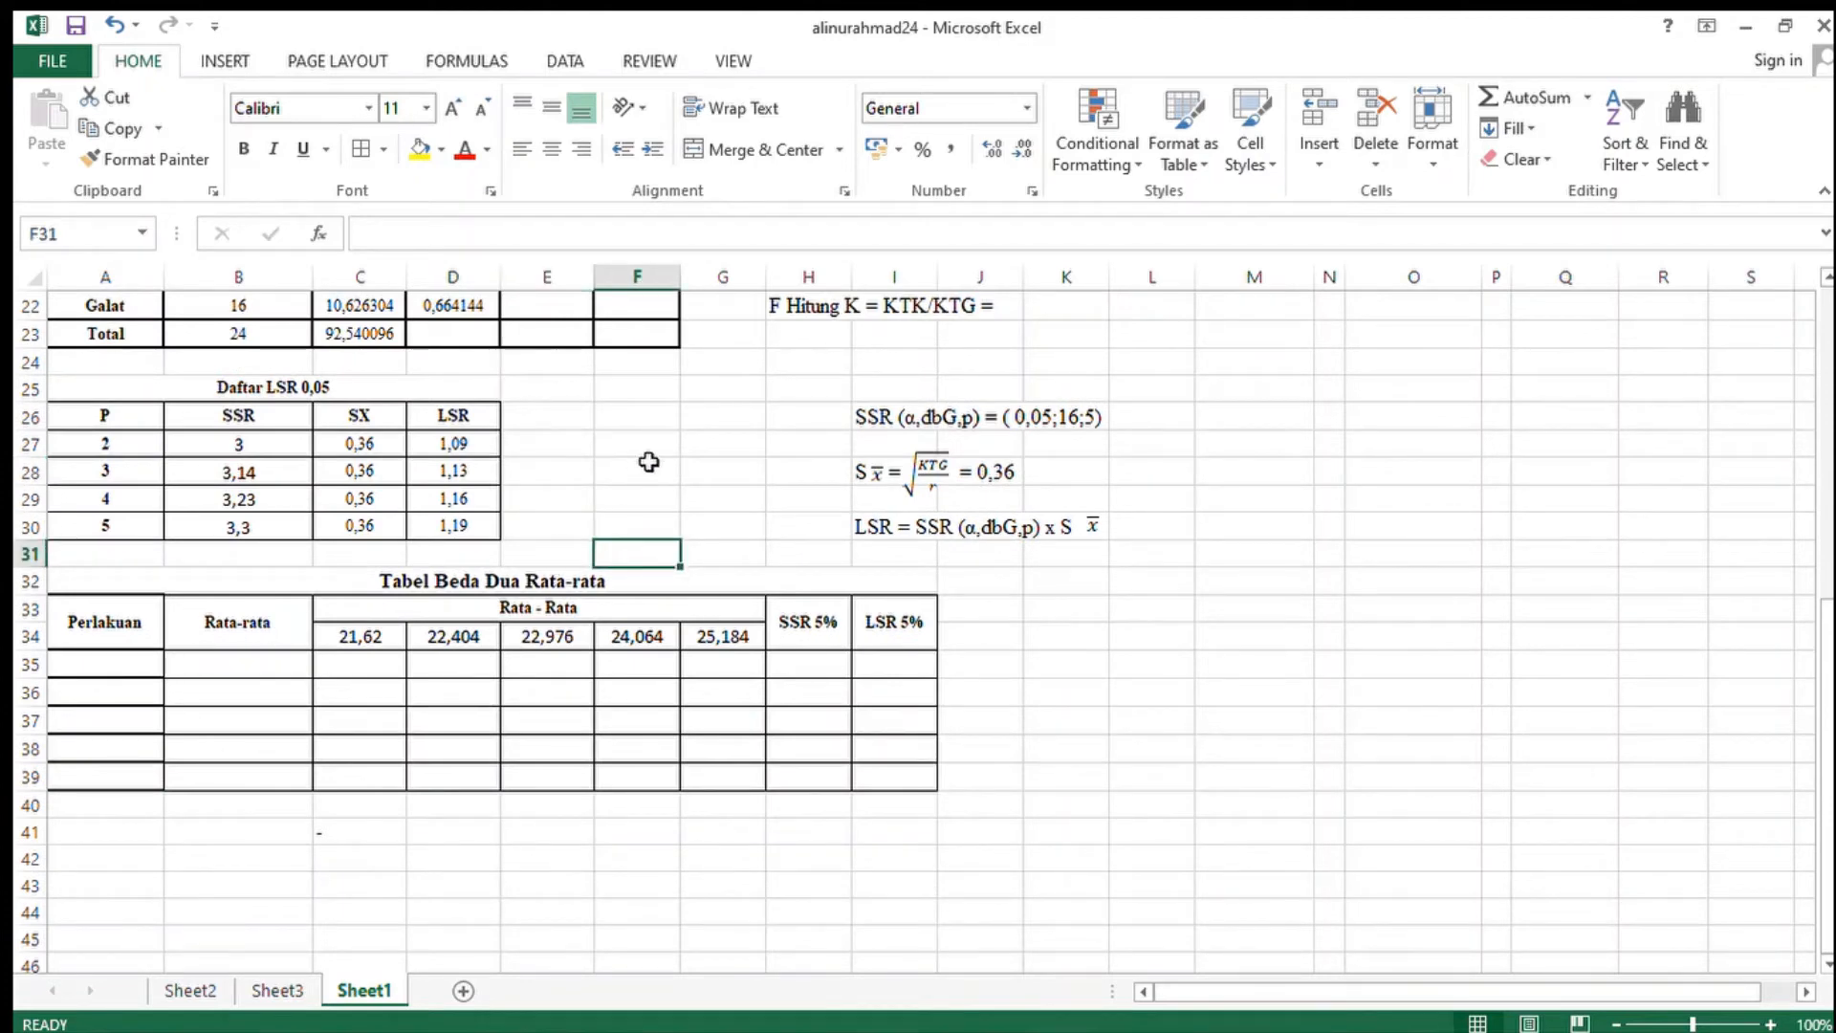
key("Up")
key("Up")
key("Up")
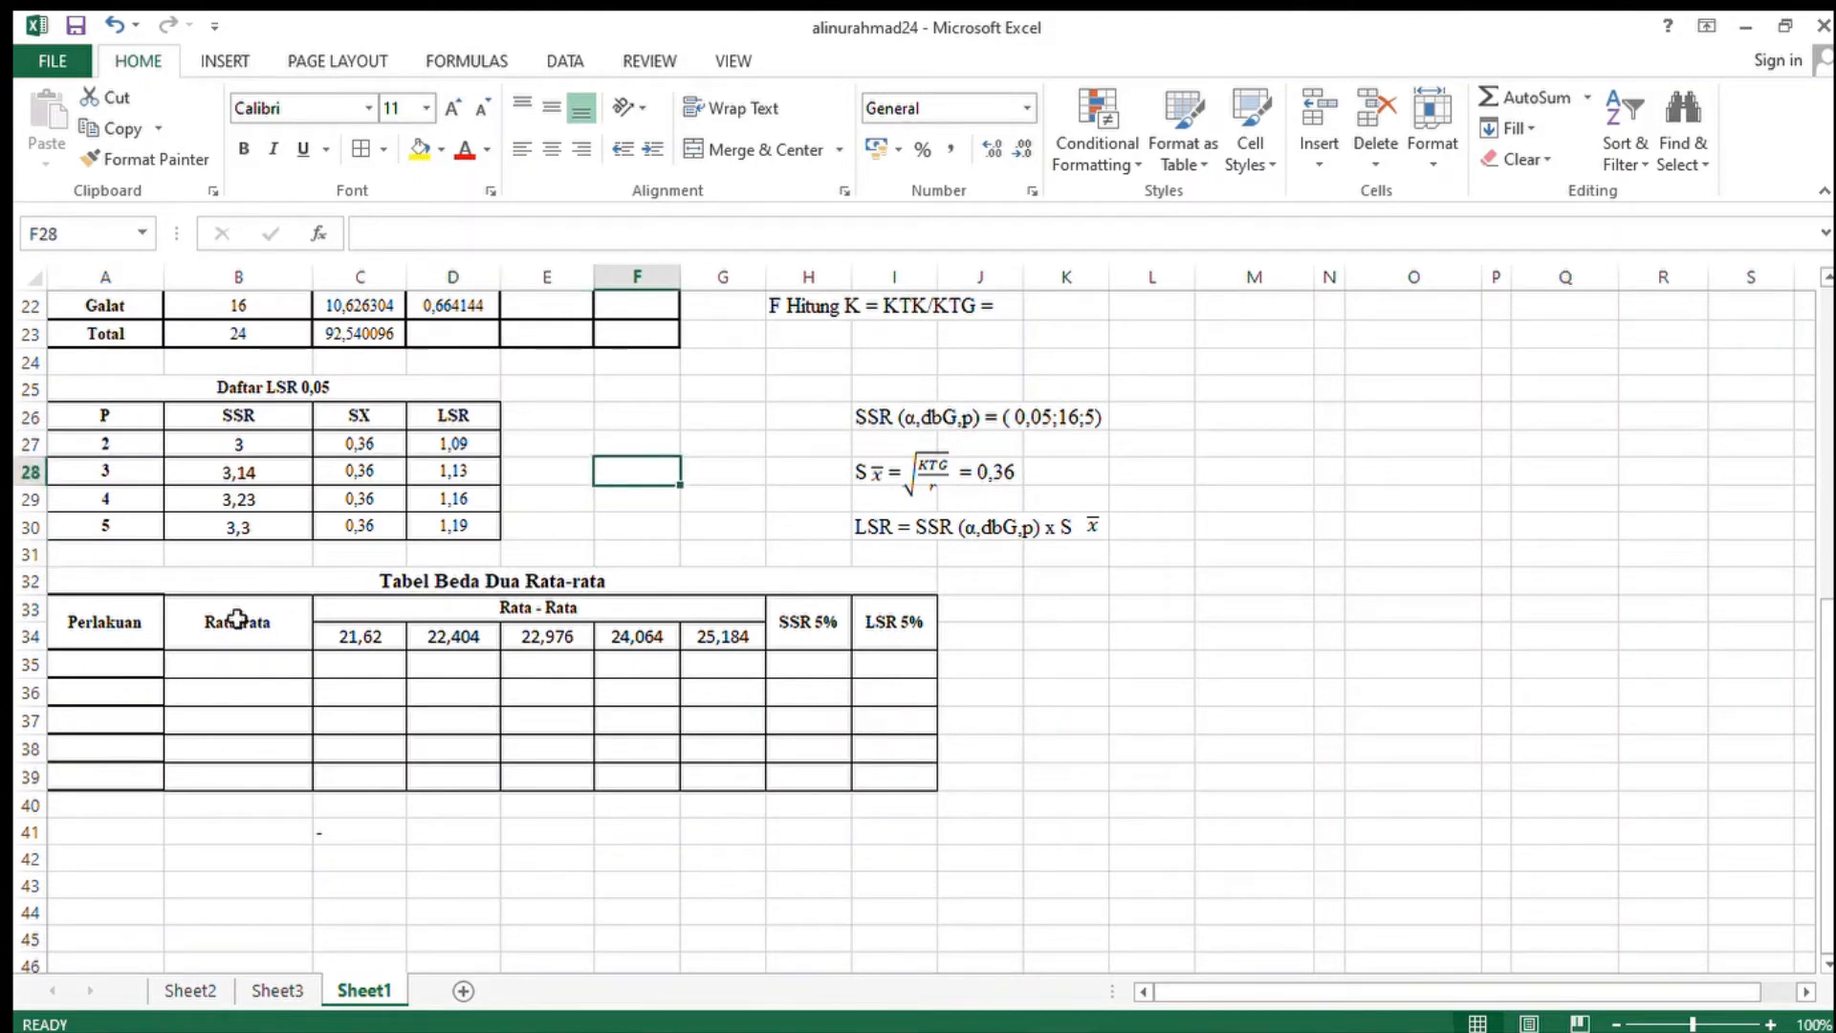
- Copy the treatment codes A to E from the plant height table into cells K14:K18
scroll(593, 468, "up", 7)
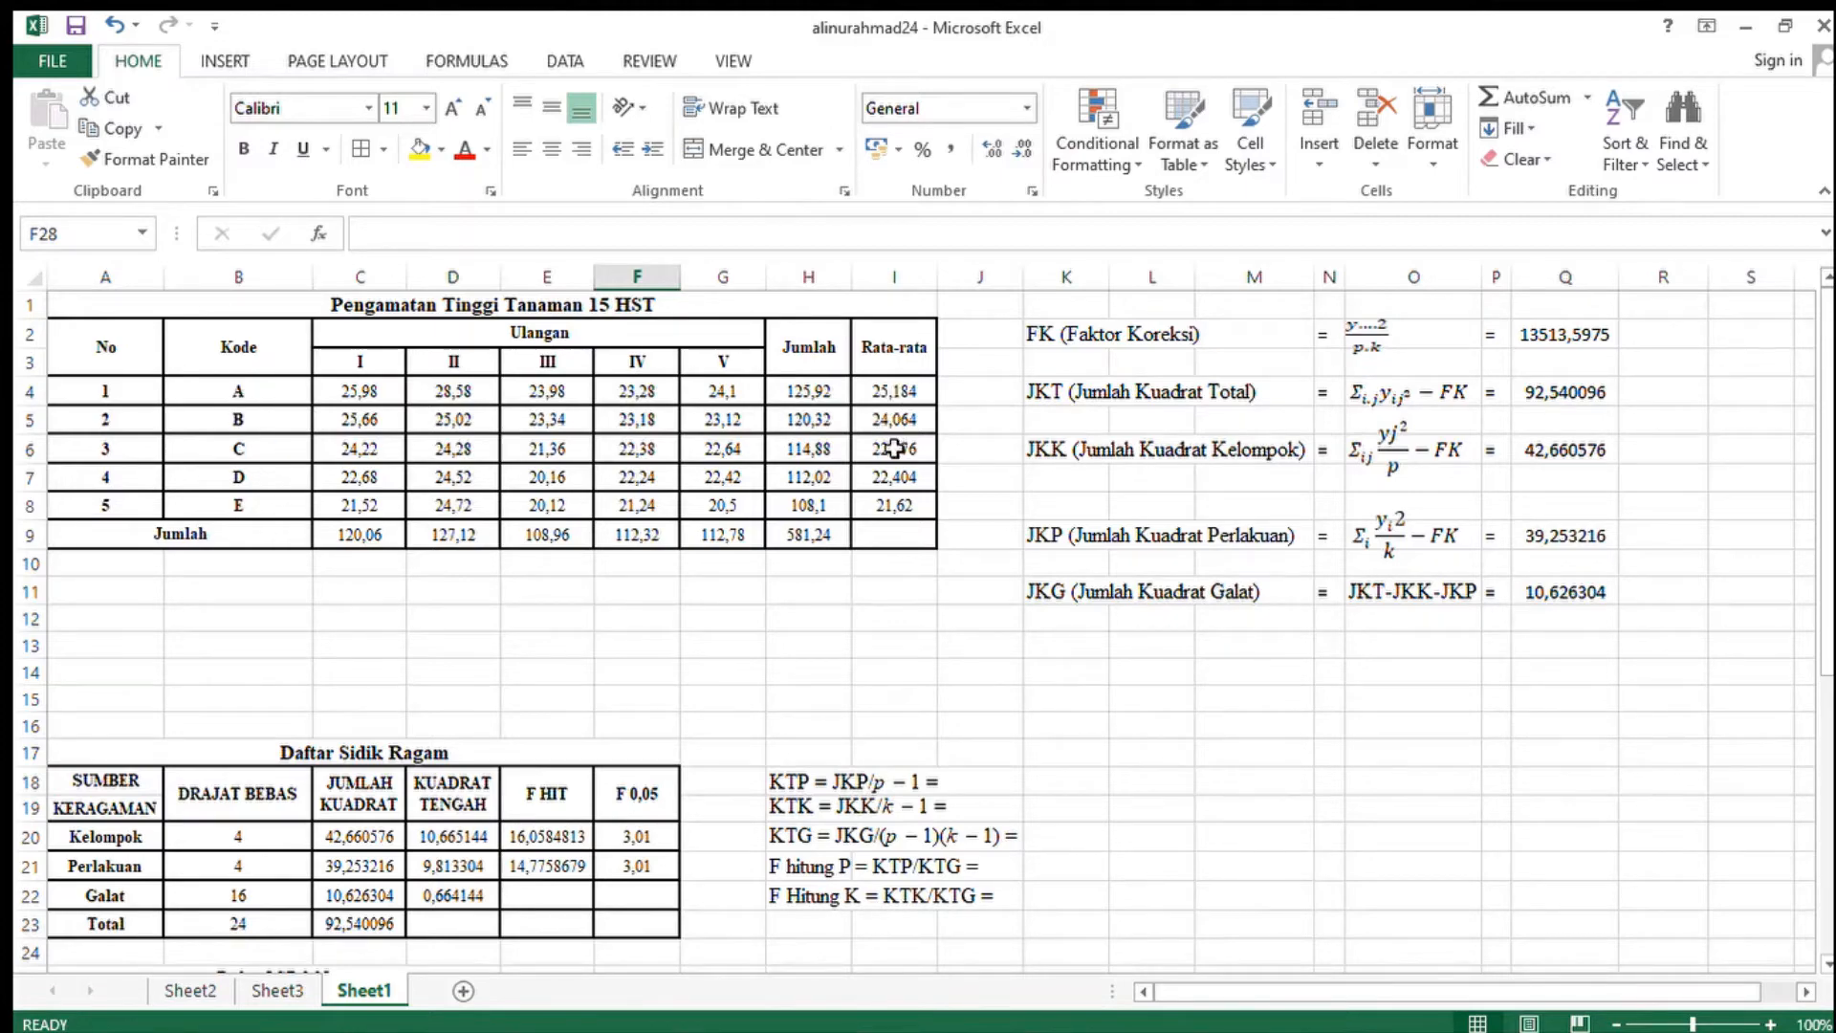
scroll(803, 621, "down", 5)
scroll(803, 622, "down", 3)
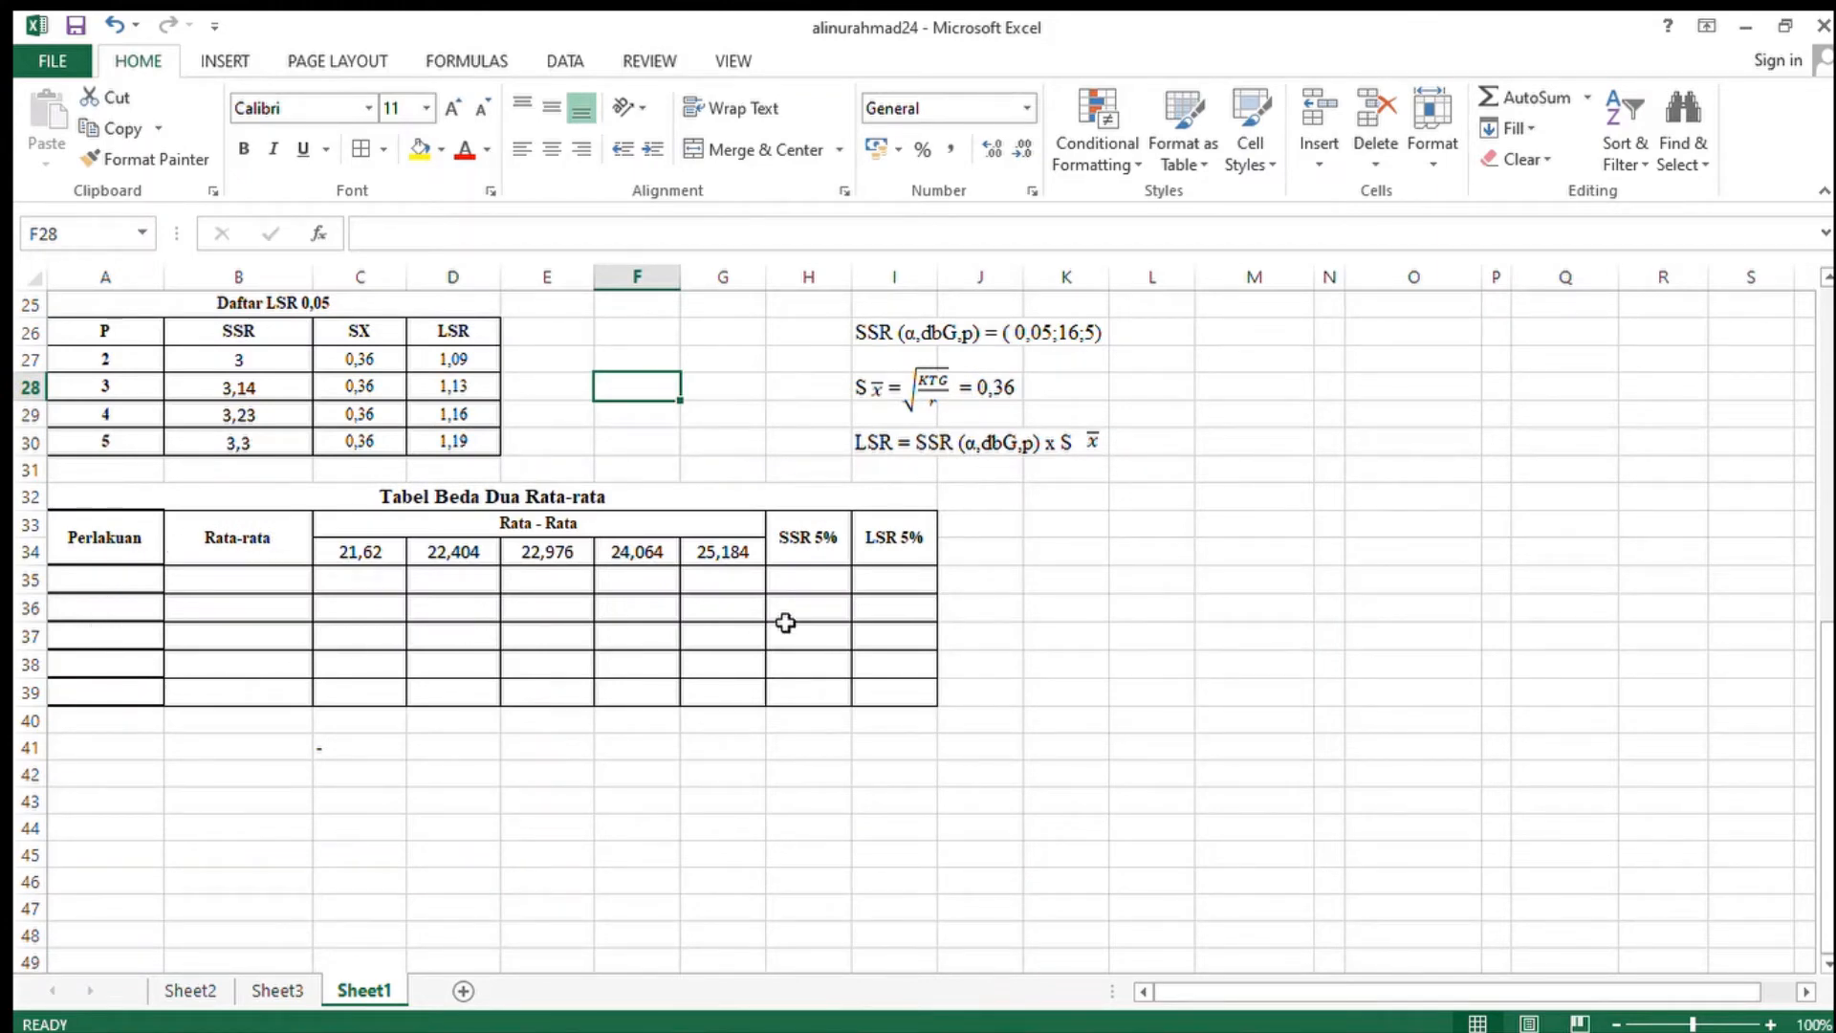
scroll(1282, 529, "up", 8)
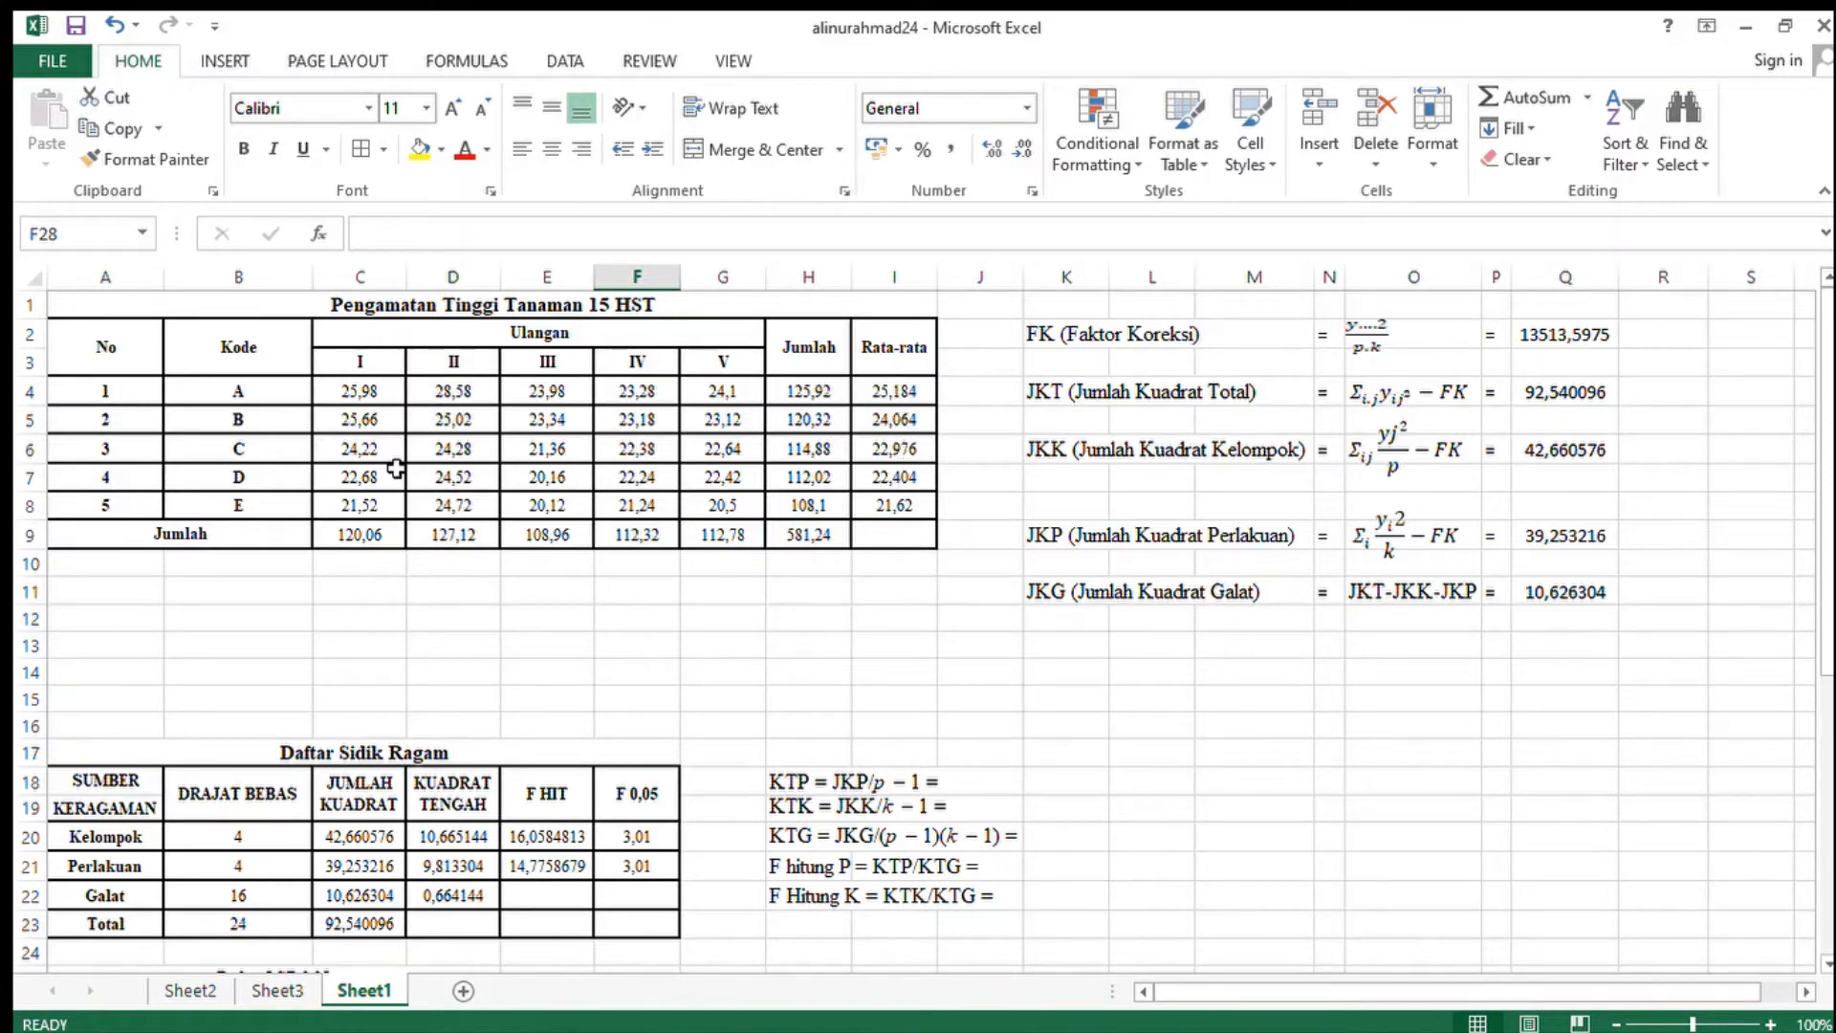
left_click_drag(267, 402, 272, 502)
key("ctrl+c")
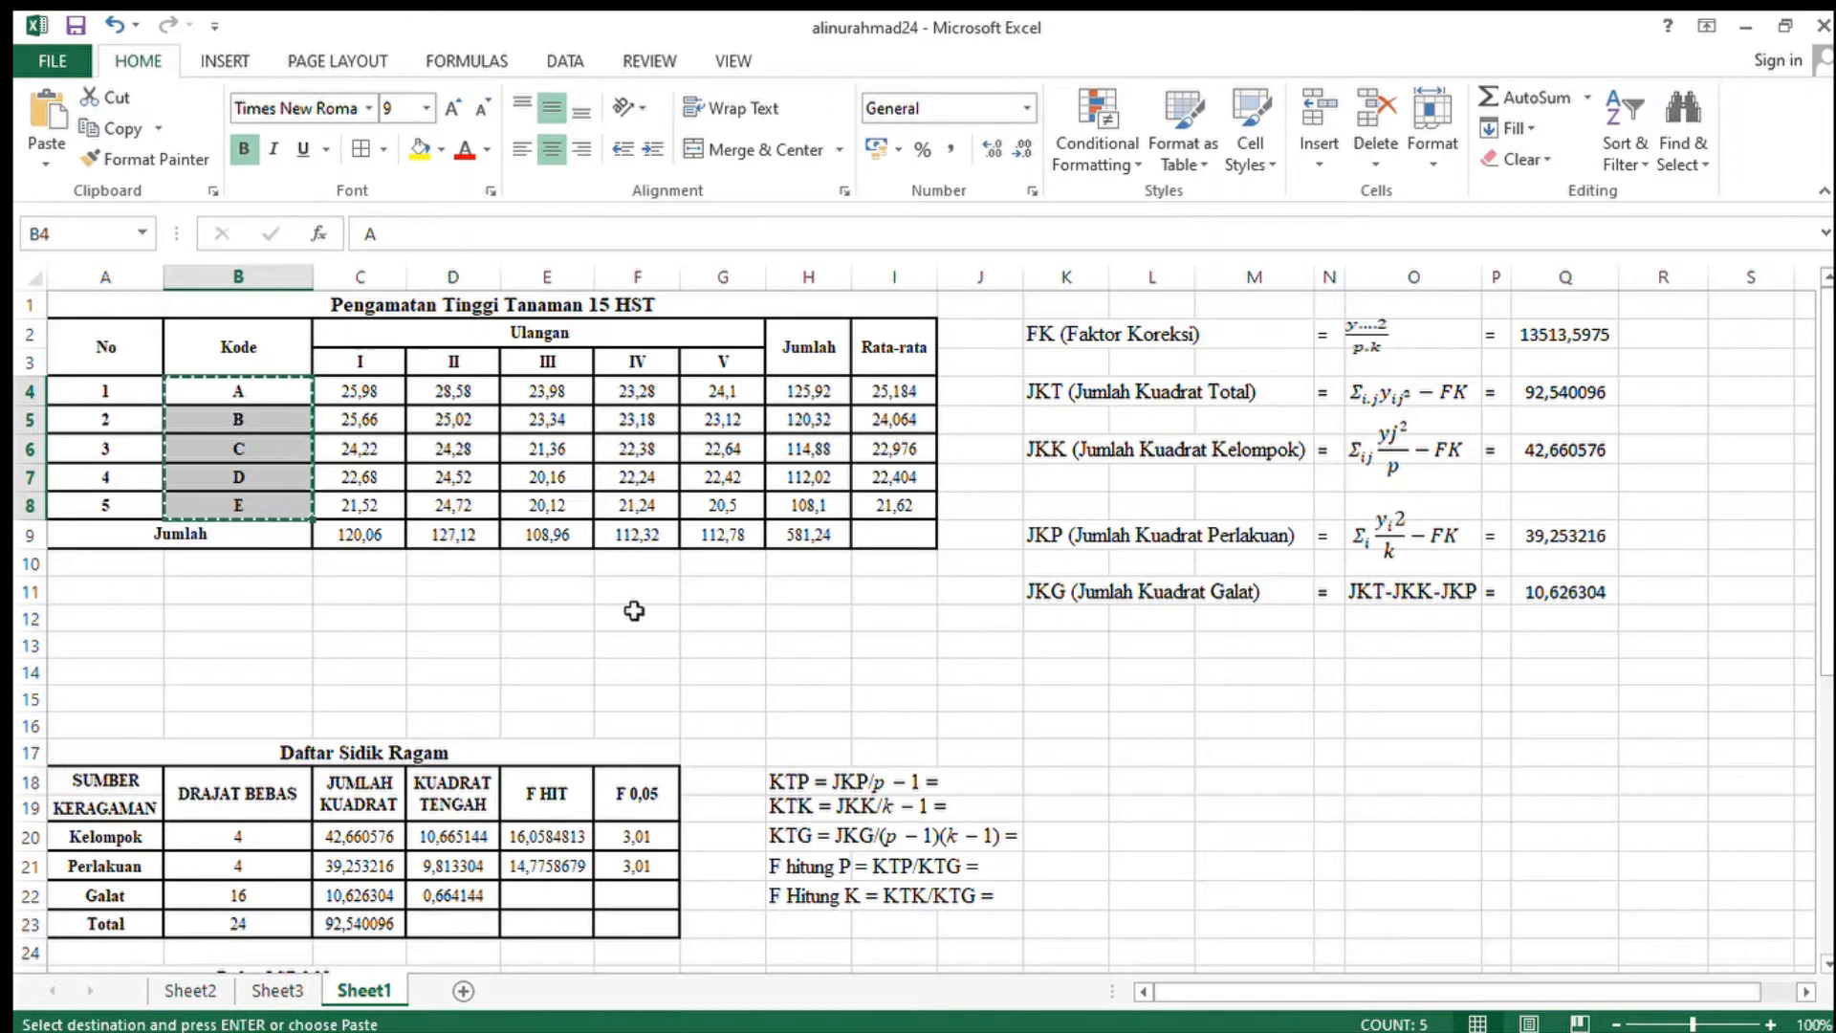
left_click(1079, 663)
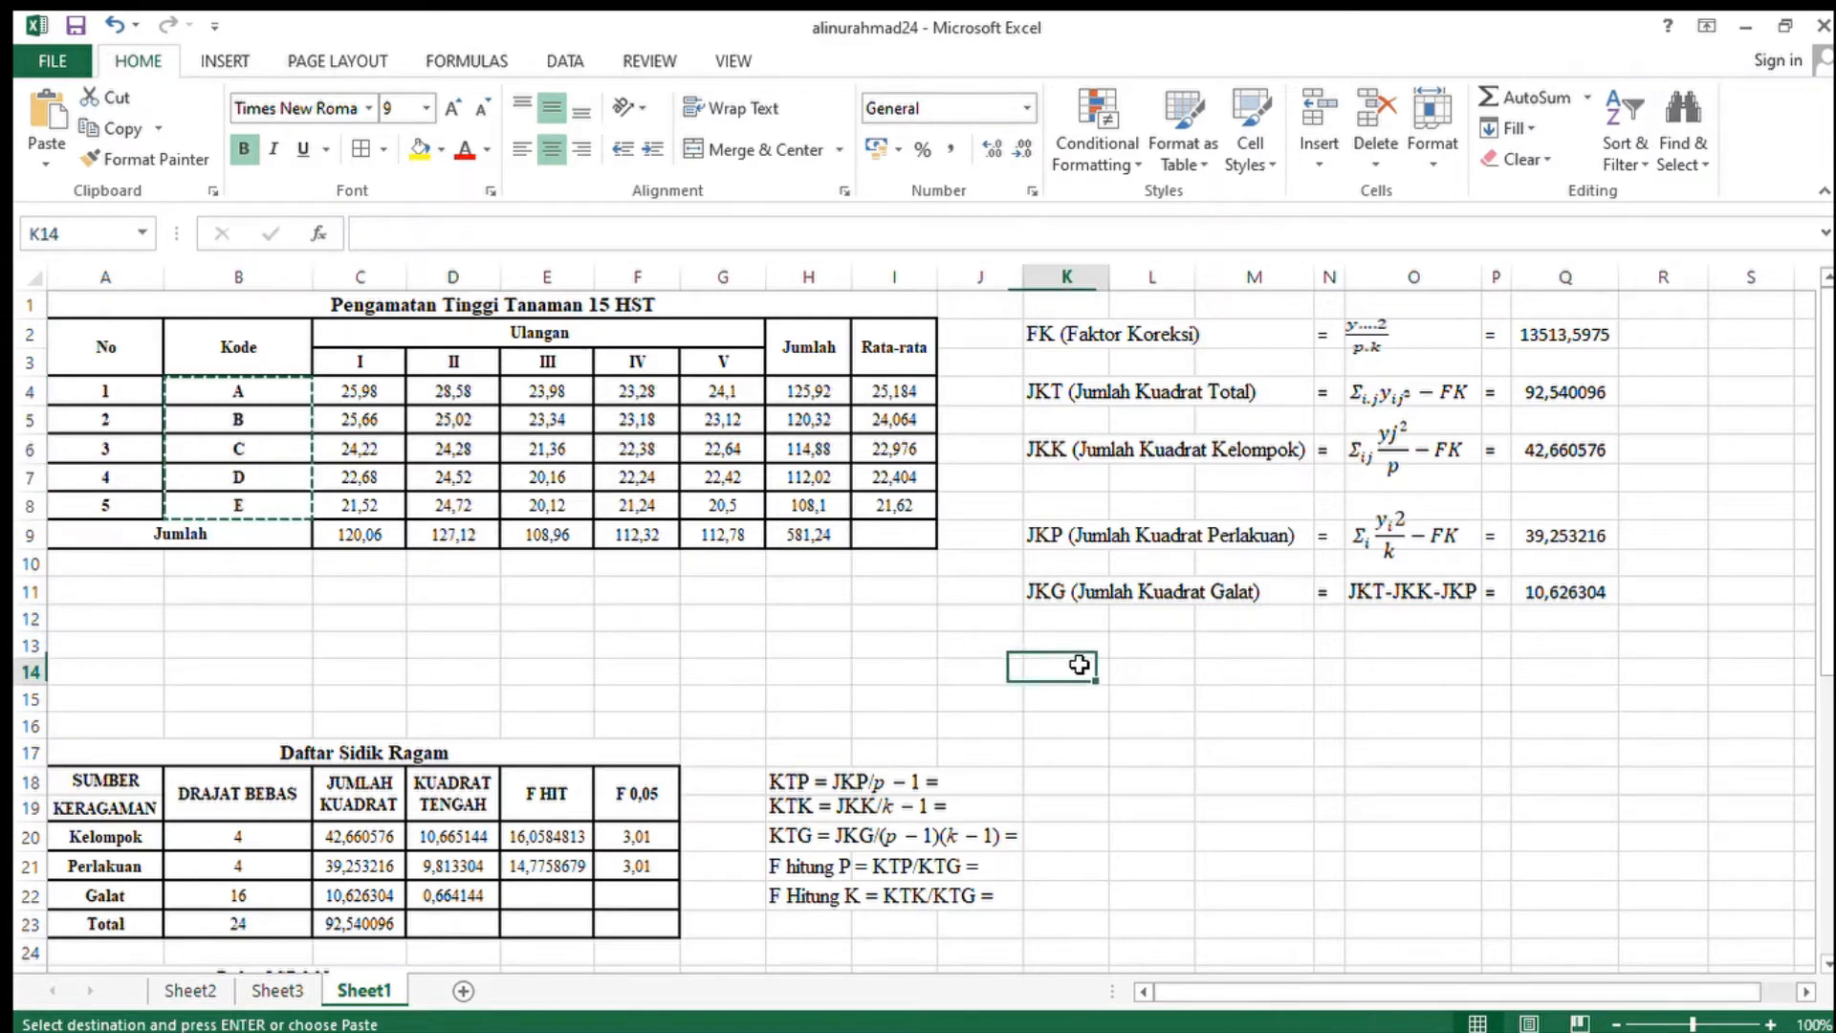
key("ctrl+v")
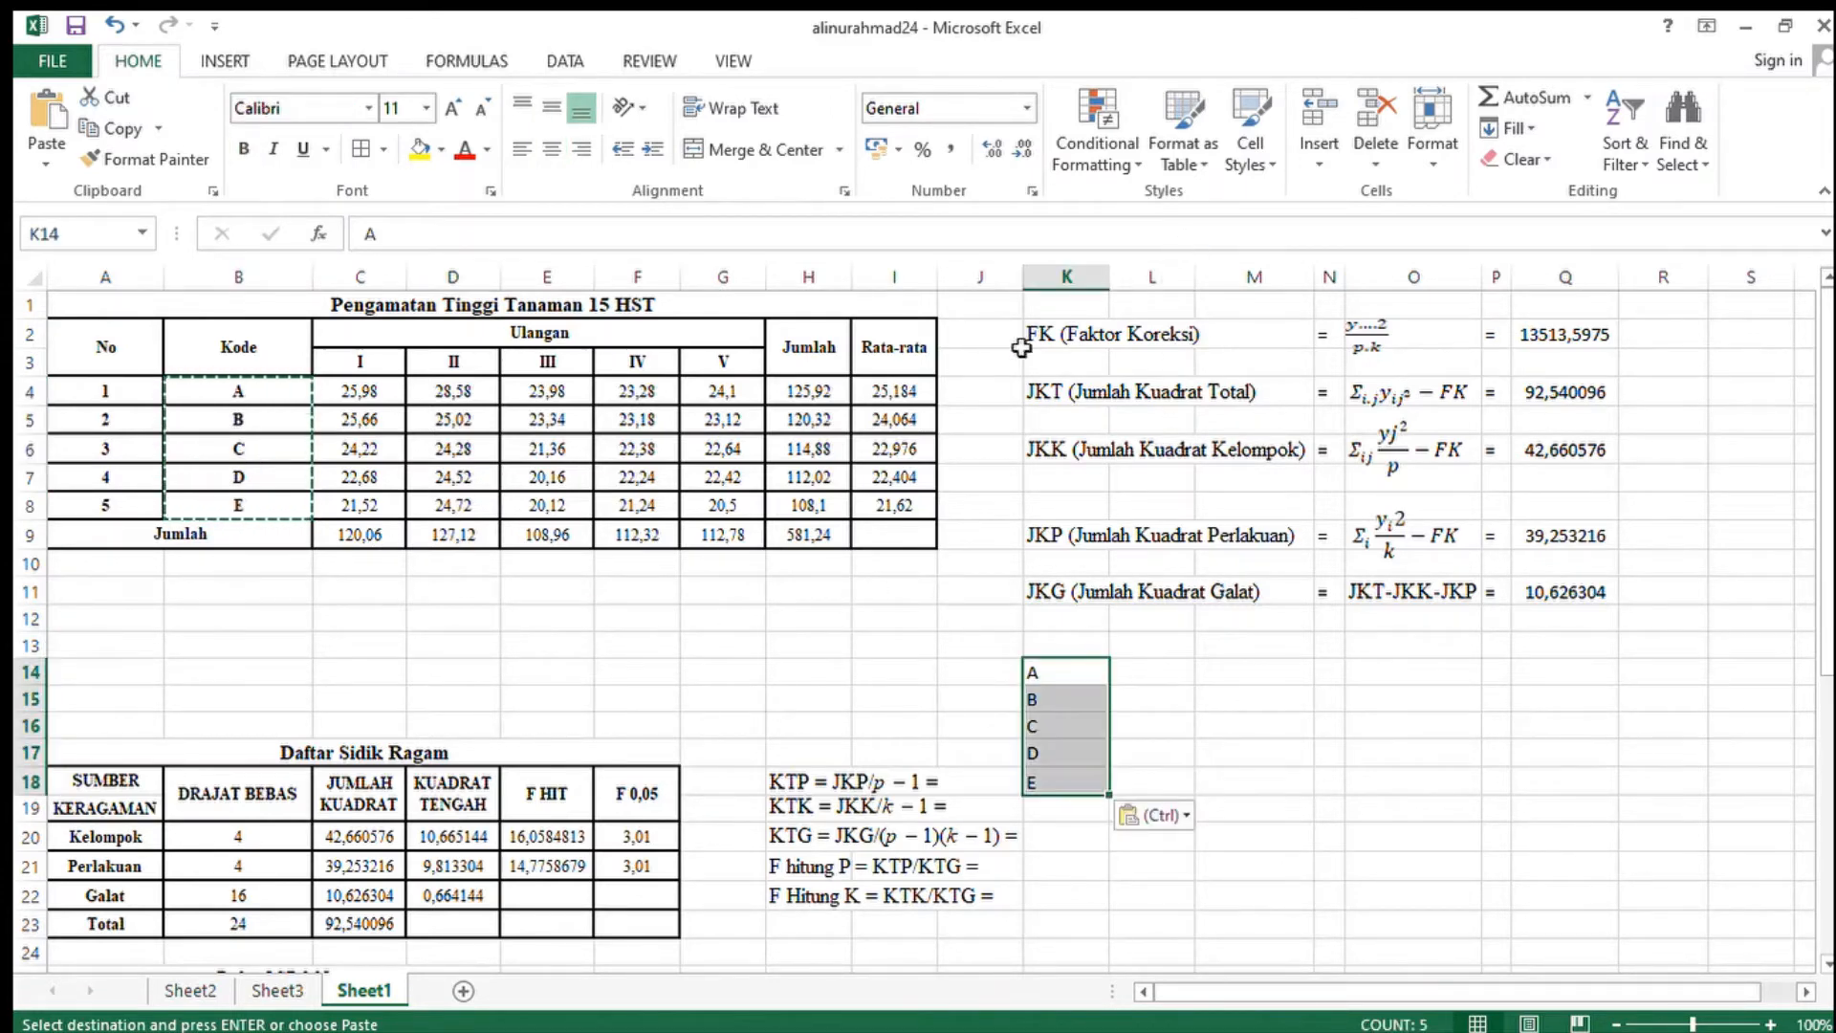
- Copy the Rata-rata averages from I4:I8 and paste them as values into L14:L18
left_click_drag(889, 392, 889, 506)
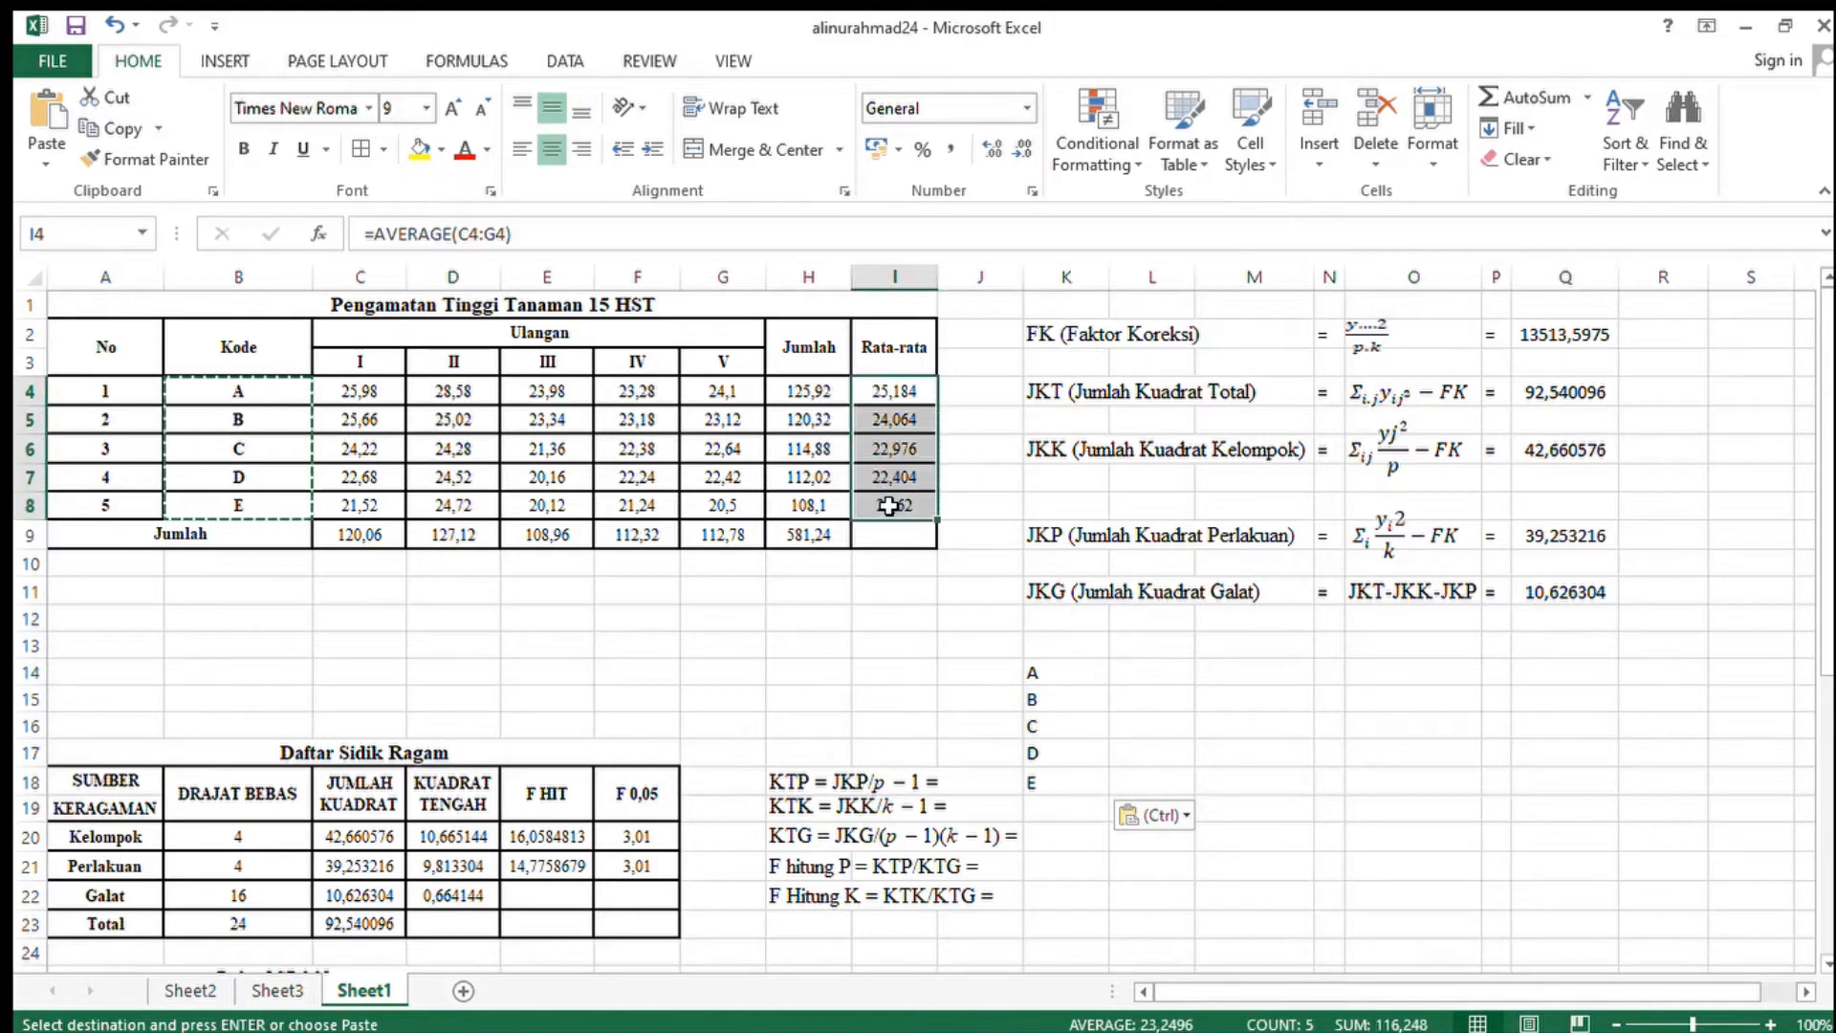
key("ctrl+c")
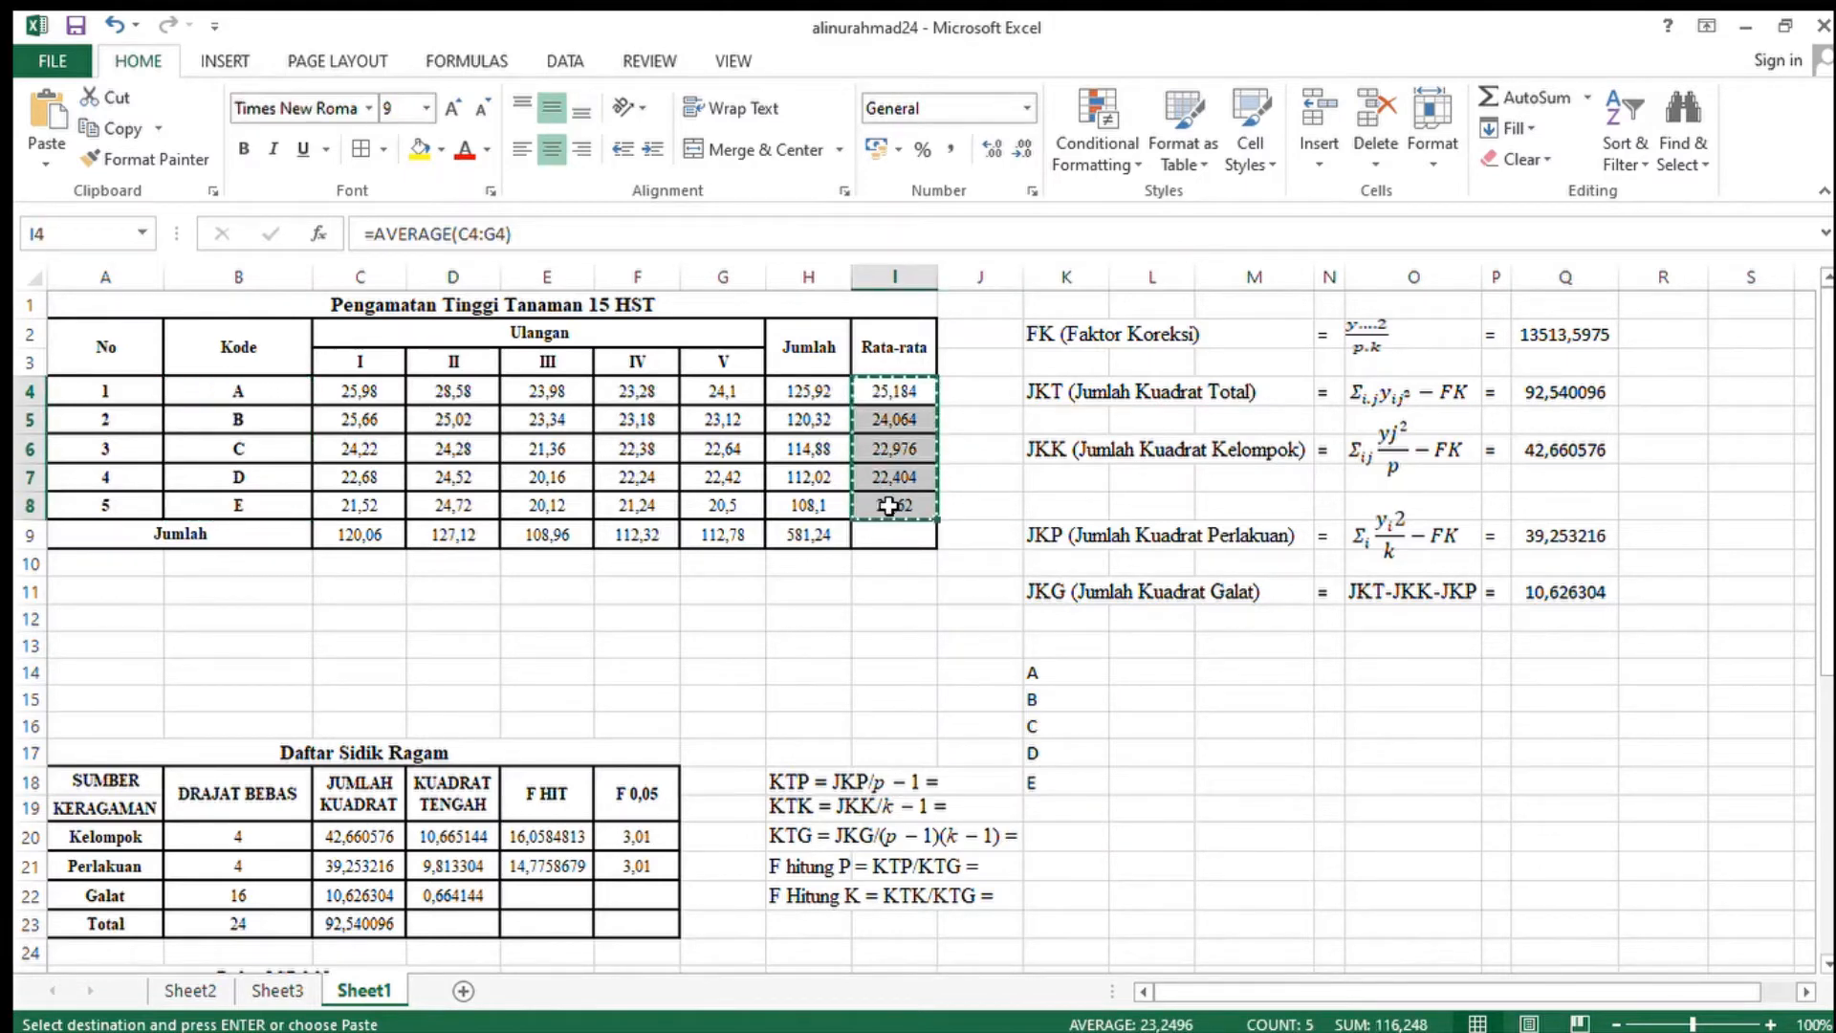
left_click(1143, 676)
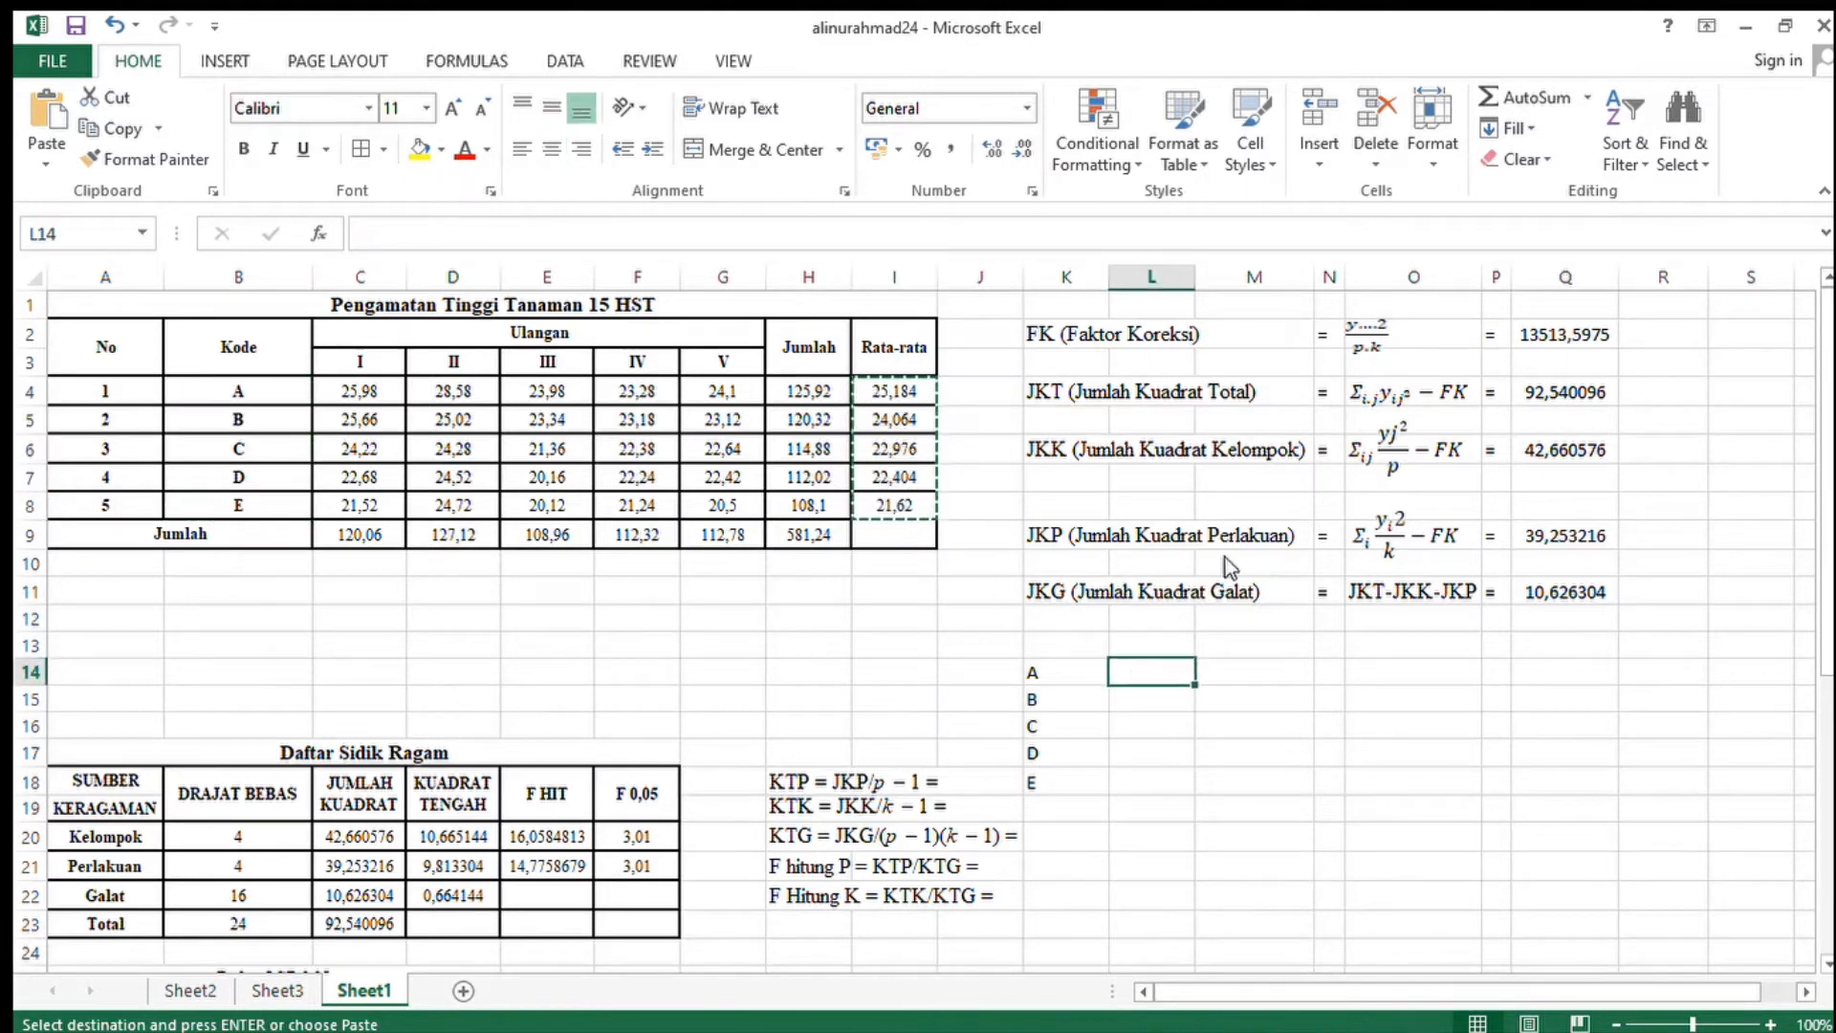
key("ctrl+v")
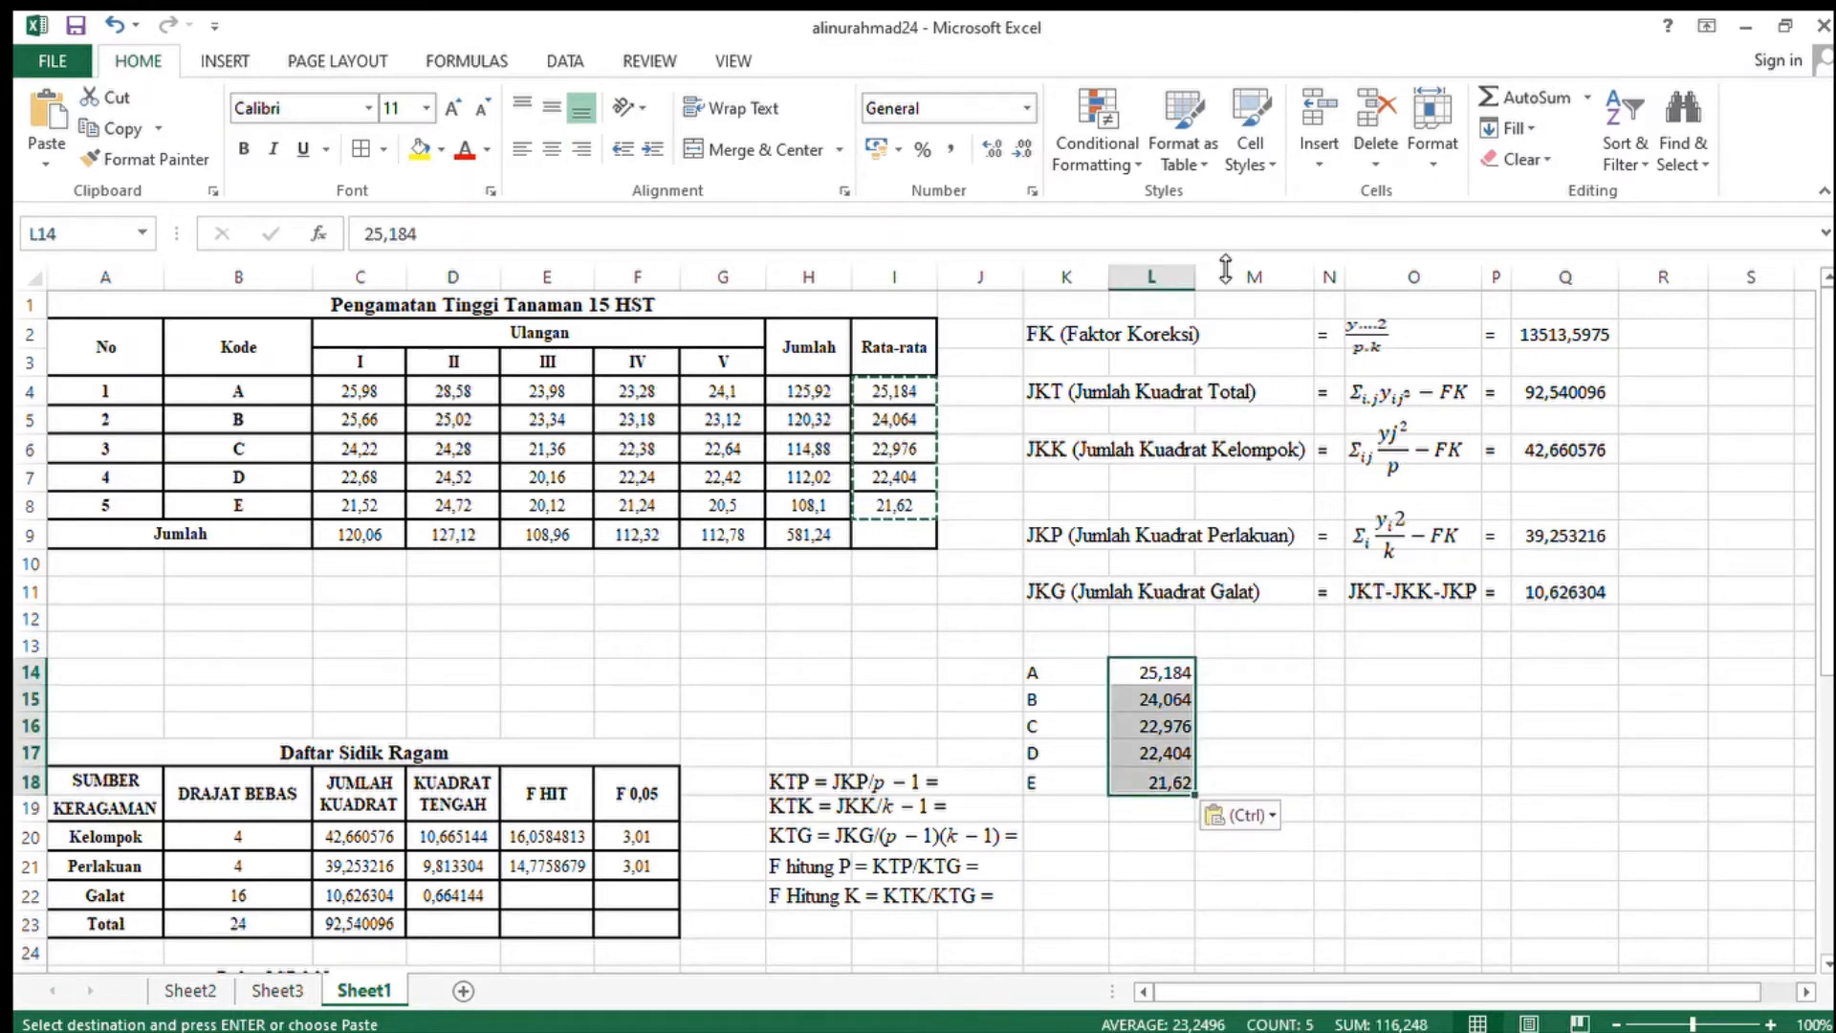
left_click(1279, 669)
- Sort the code and average list in K14:L18 from the smallest to the largest average
left_click_drag(1059, 676, 1135, 782)
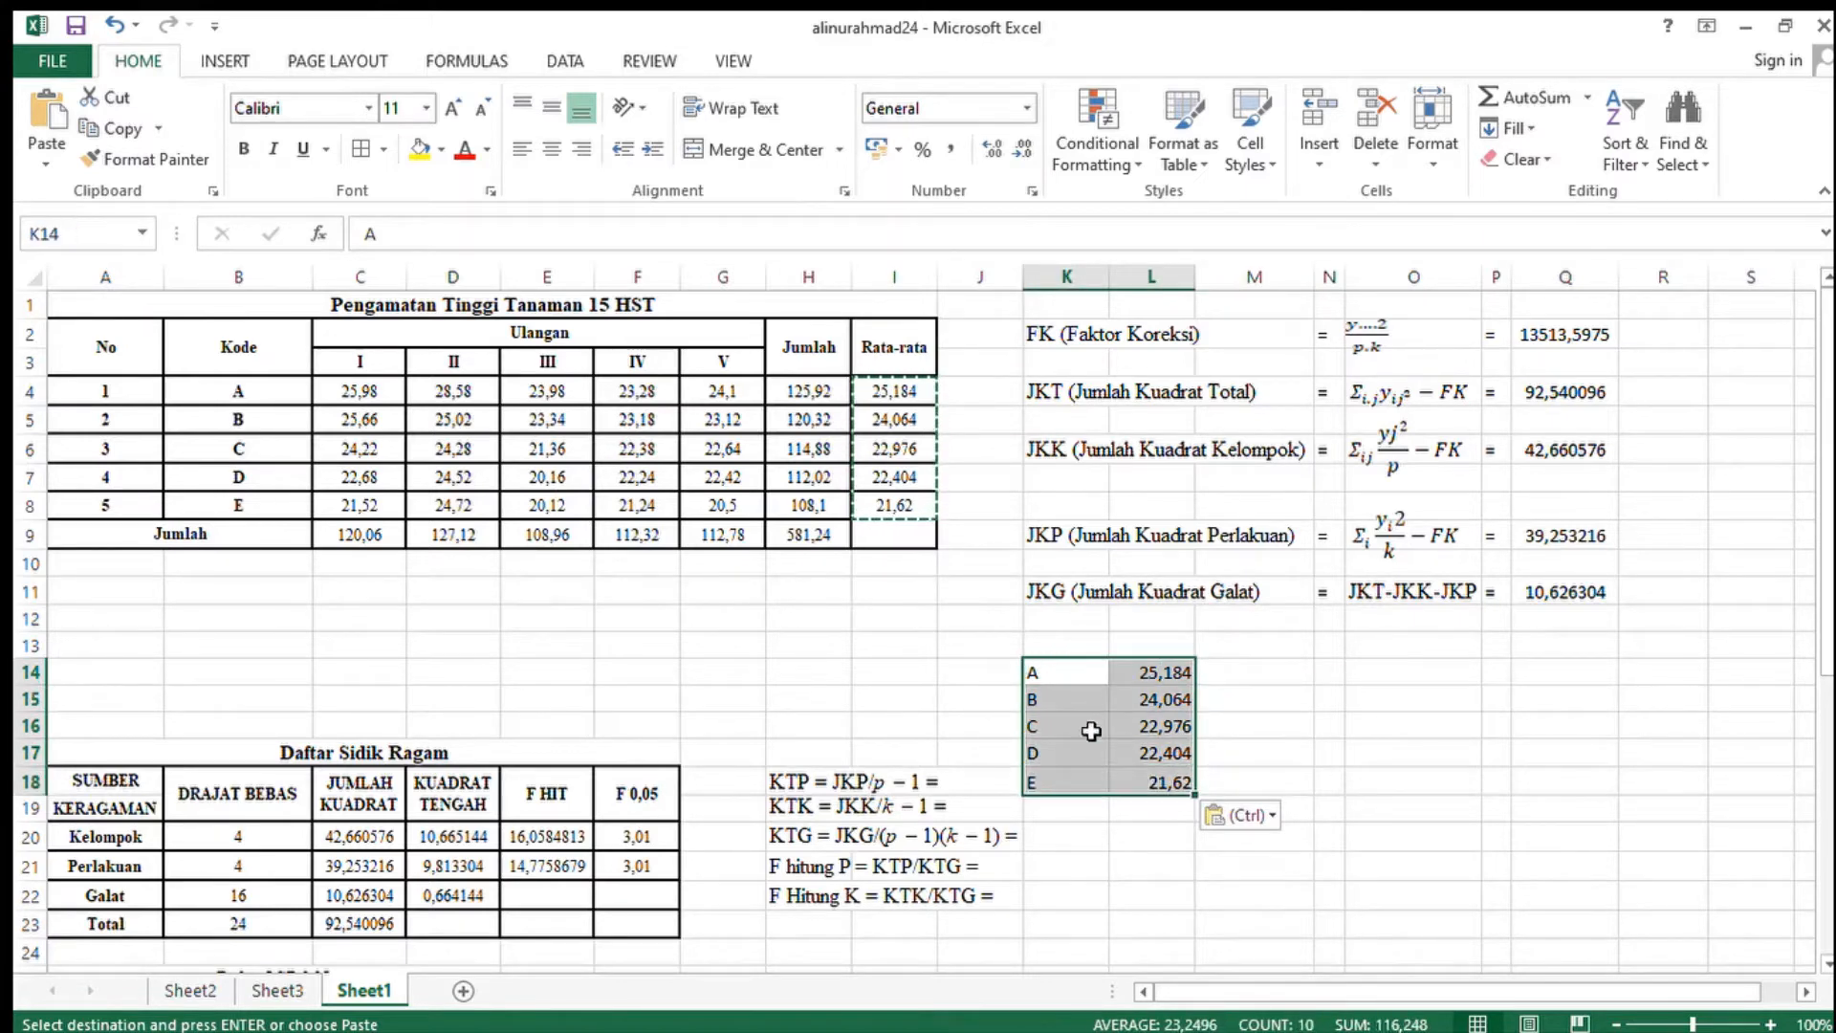
left_click(564, 61)
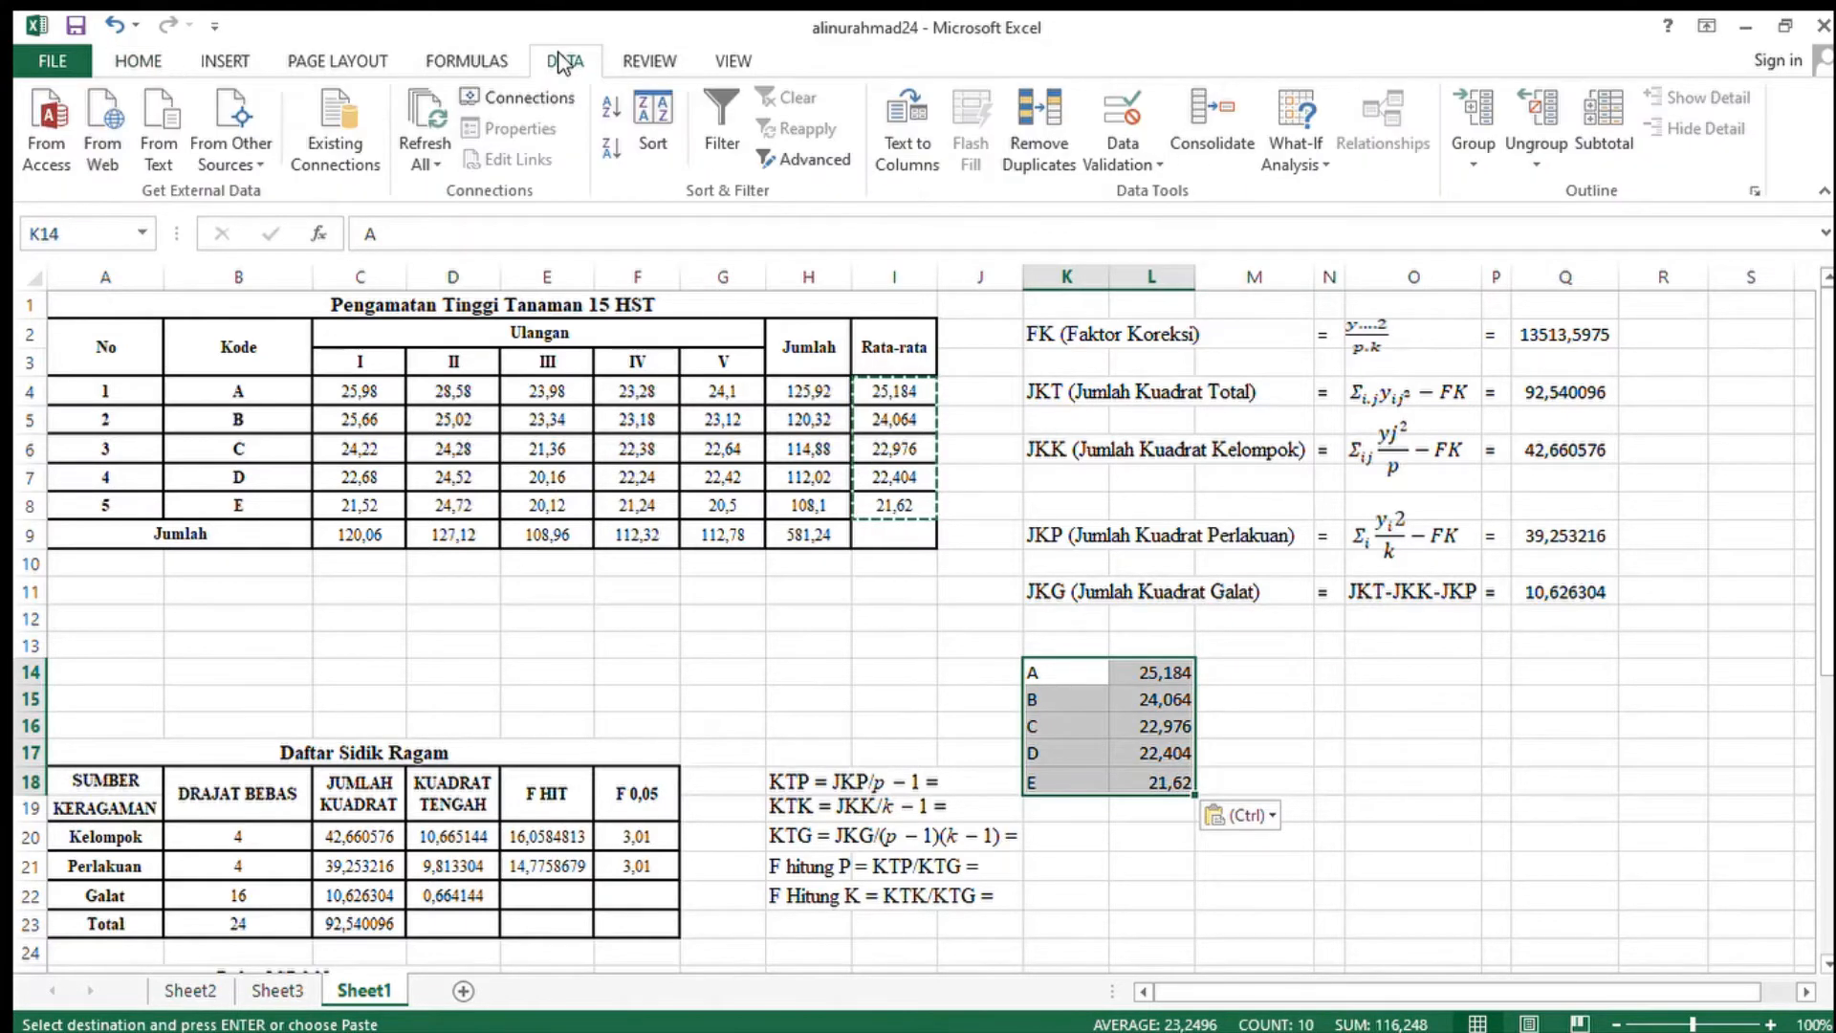
left_click(635, 147)
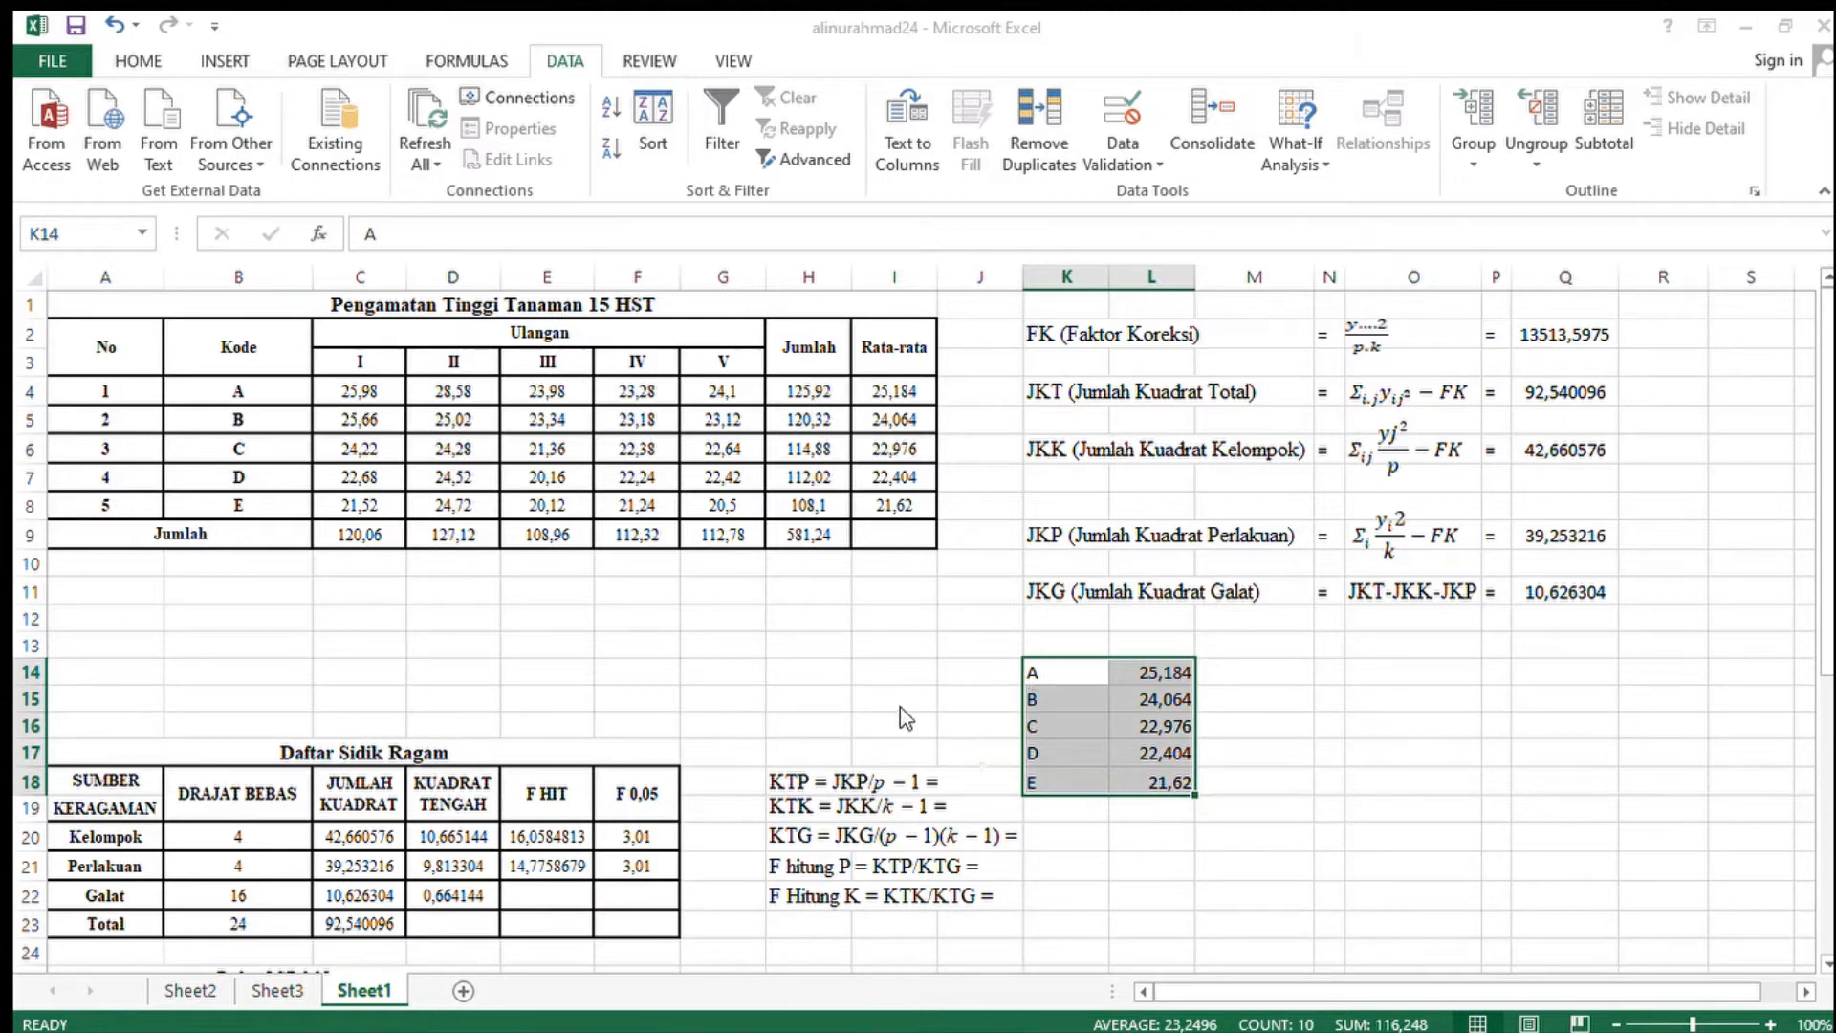
left_click(891, 822)
left_click(1439, 757)
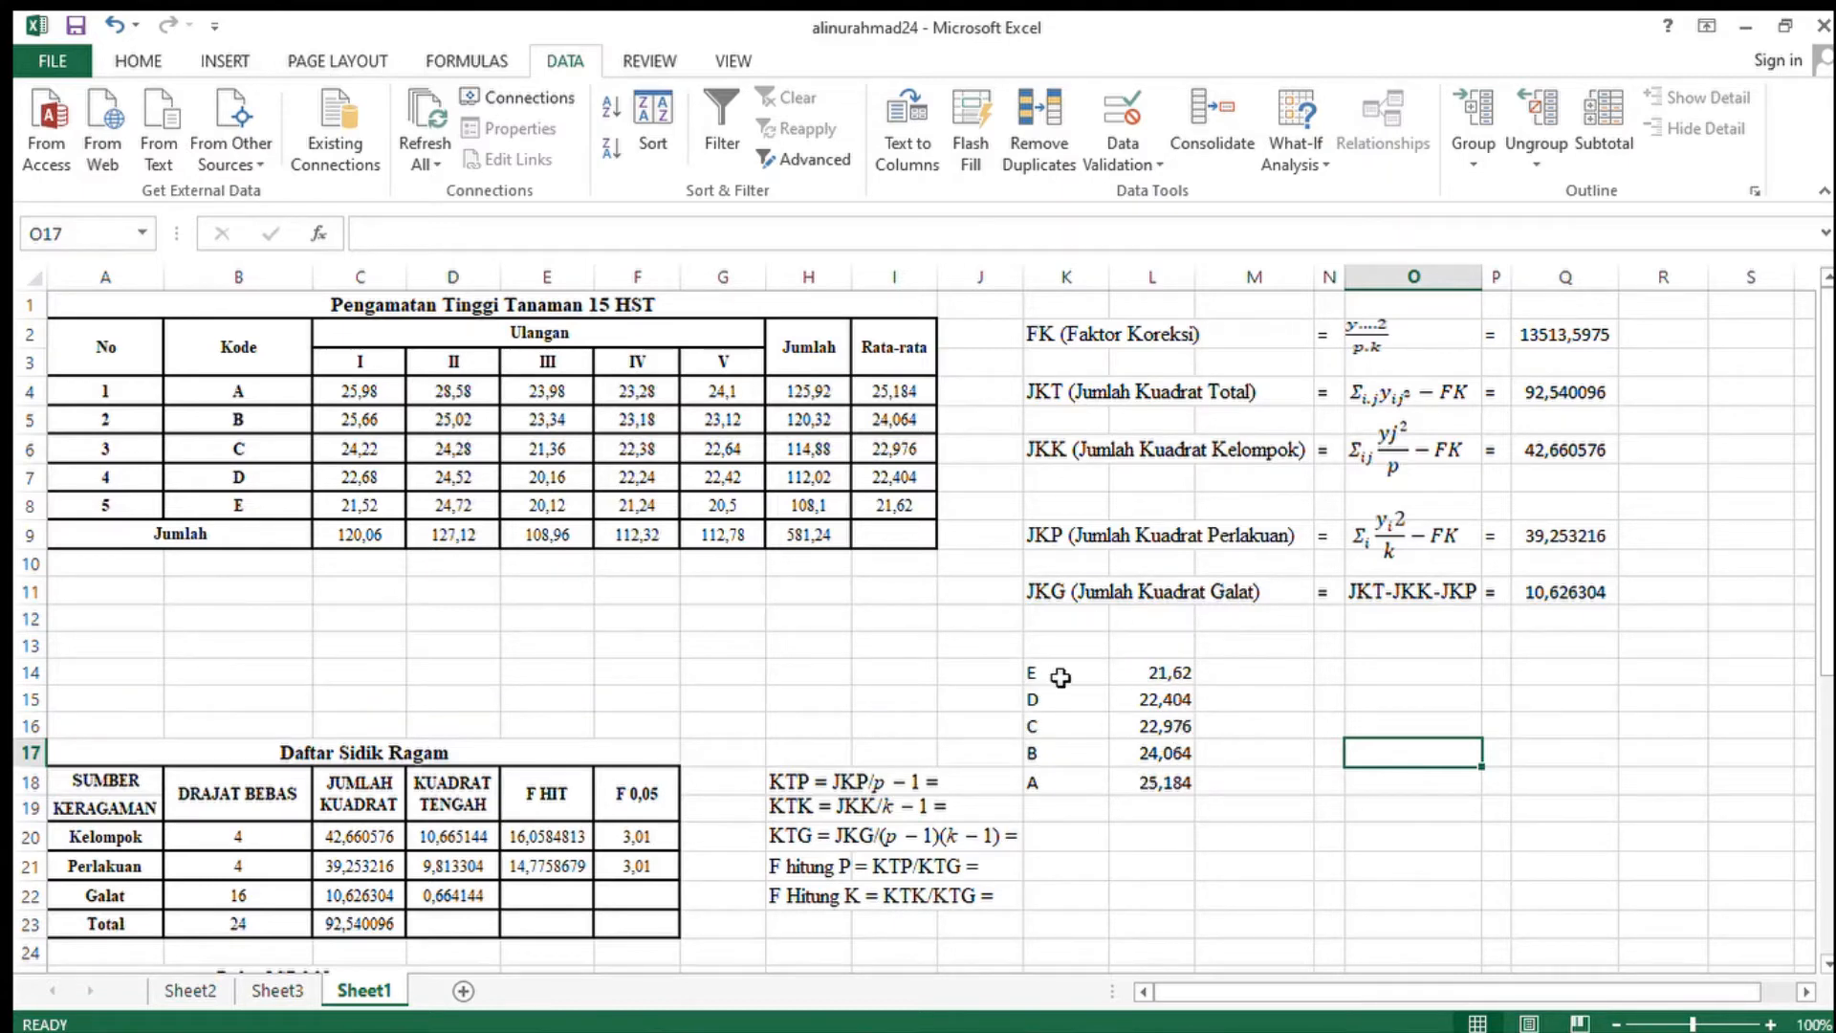
- Copy the sorted treatment codes from K14:K18 into the Perlakuan column of the Tabel Beda Dua Rata-rata, starting at A35
left_click(1243, 728)
scroll(1242, 742, "down", 1)
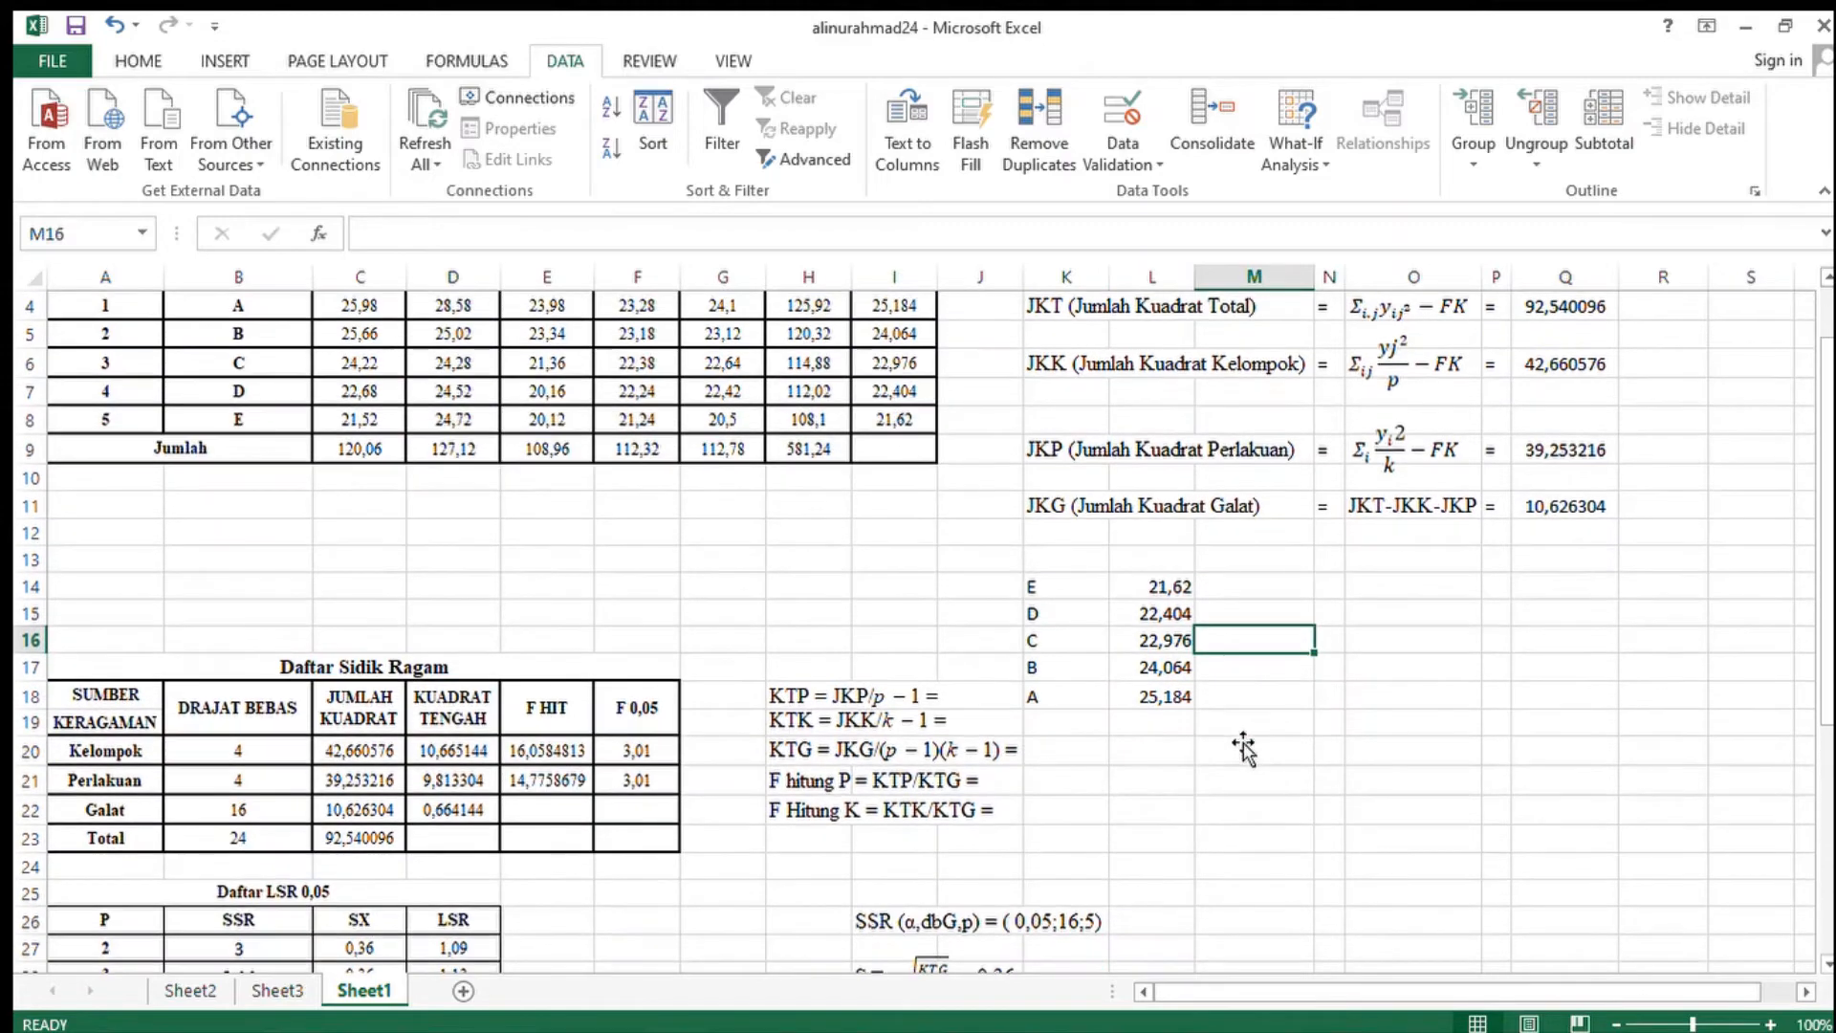
left_click_drag(1057, 599, 1073, 697)
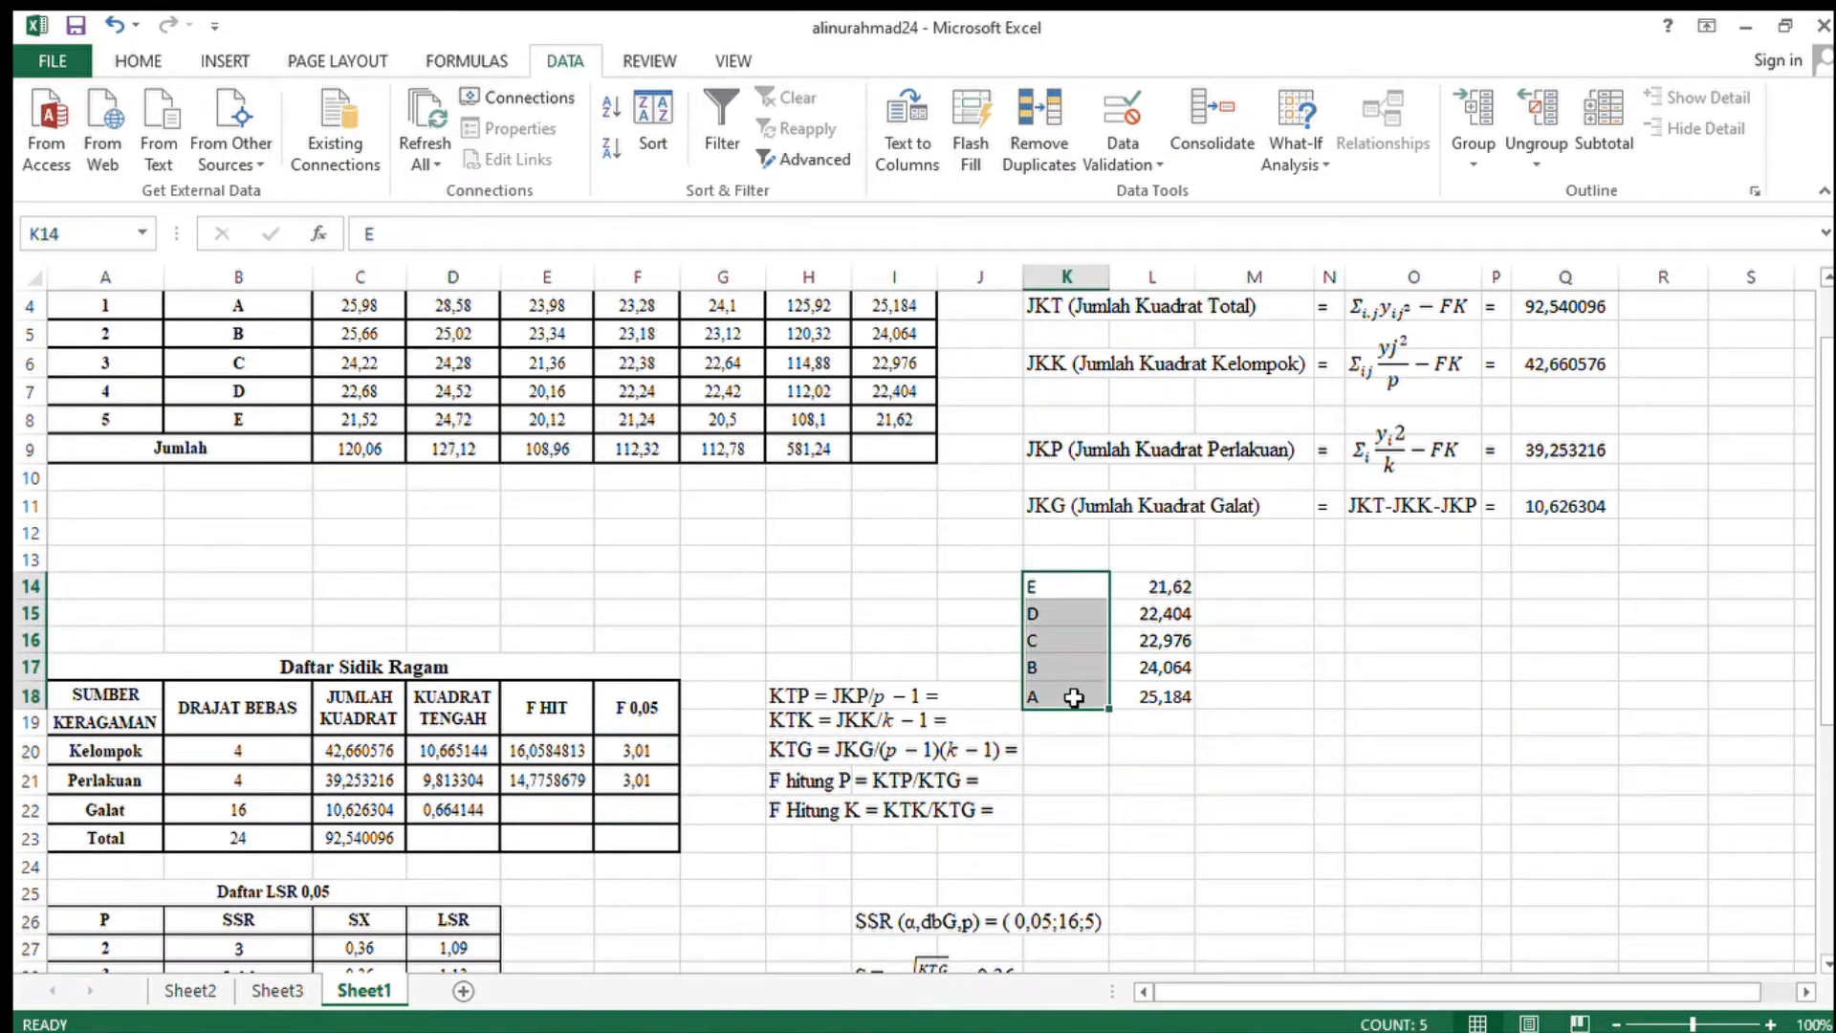
key("ctrl+c")
scroll(1074, 697, "down", 6)
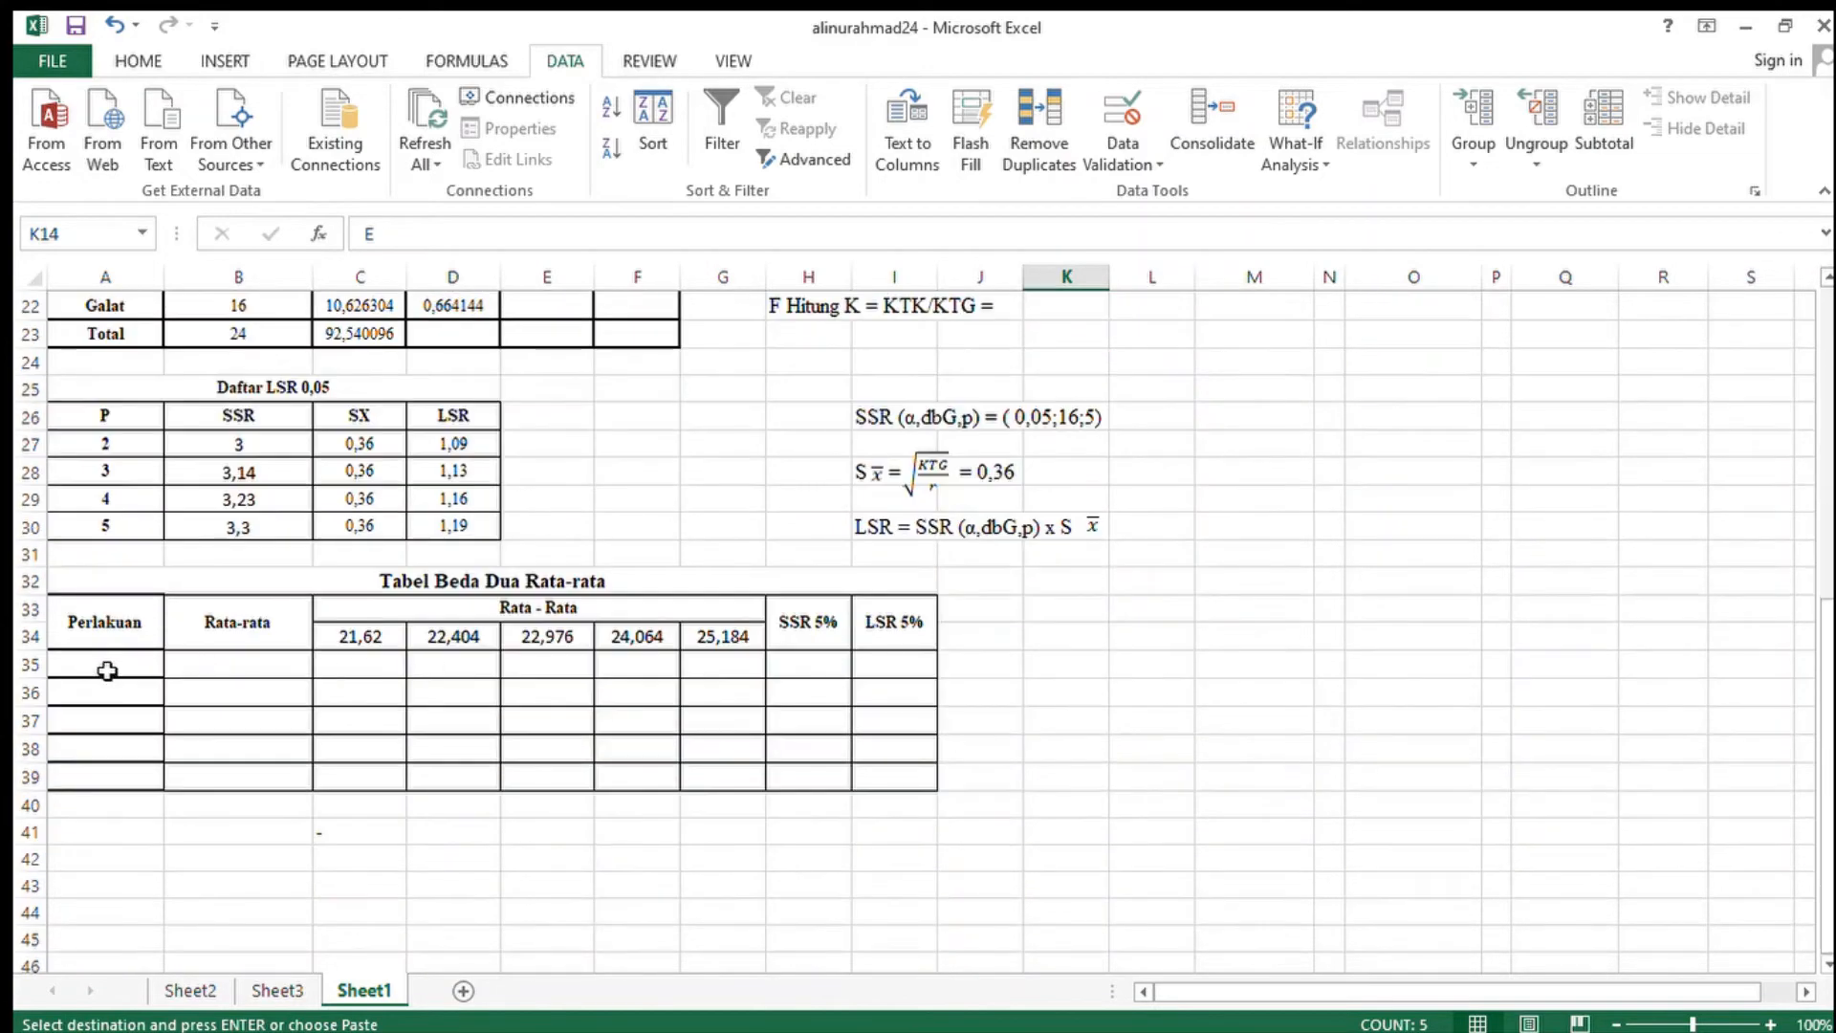
left_click(107, 670)
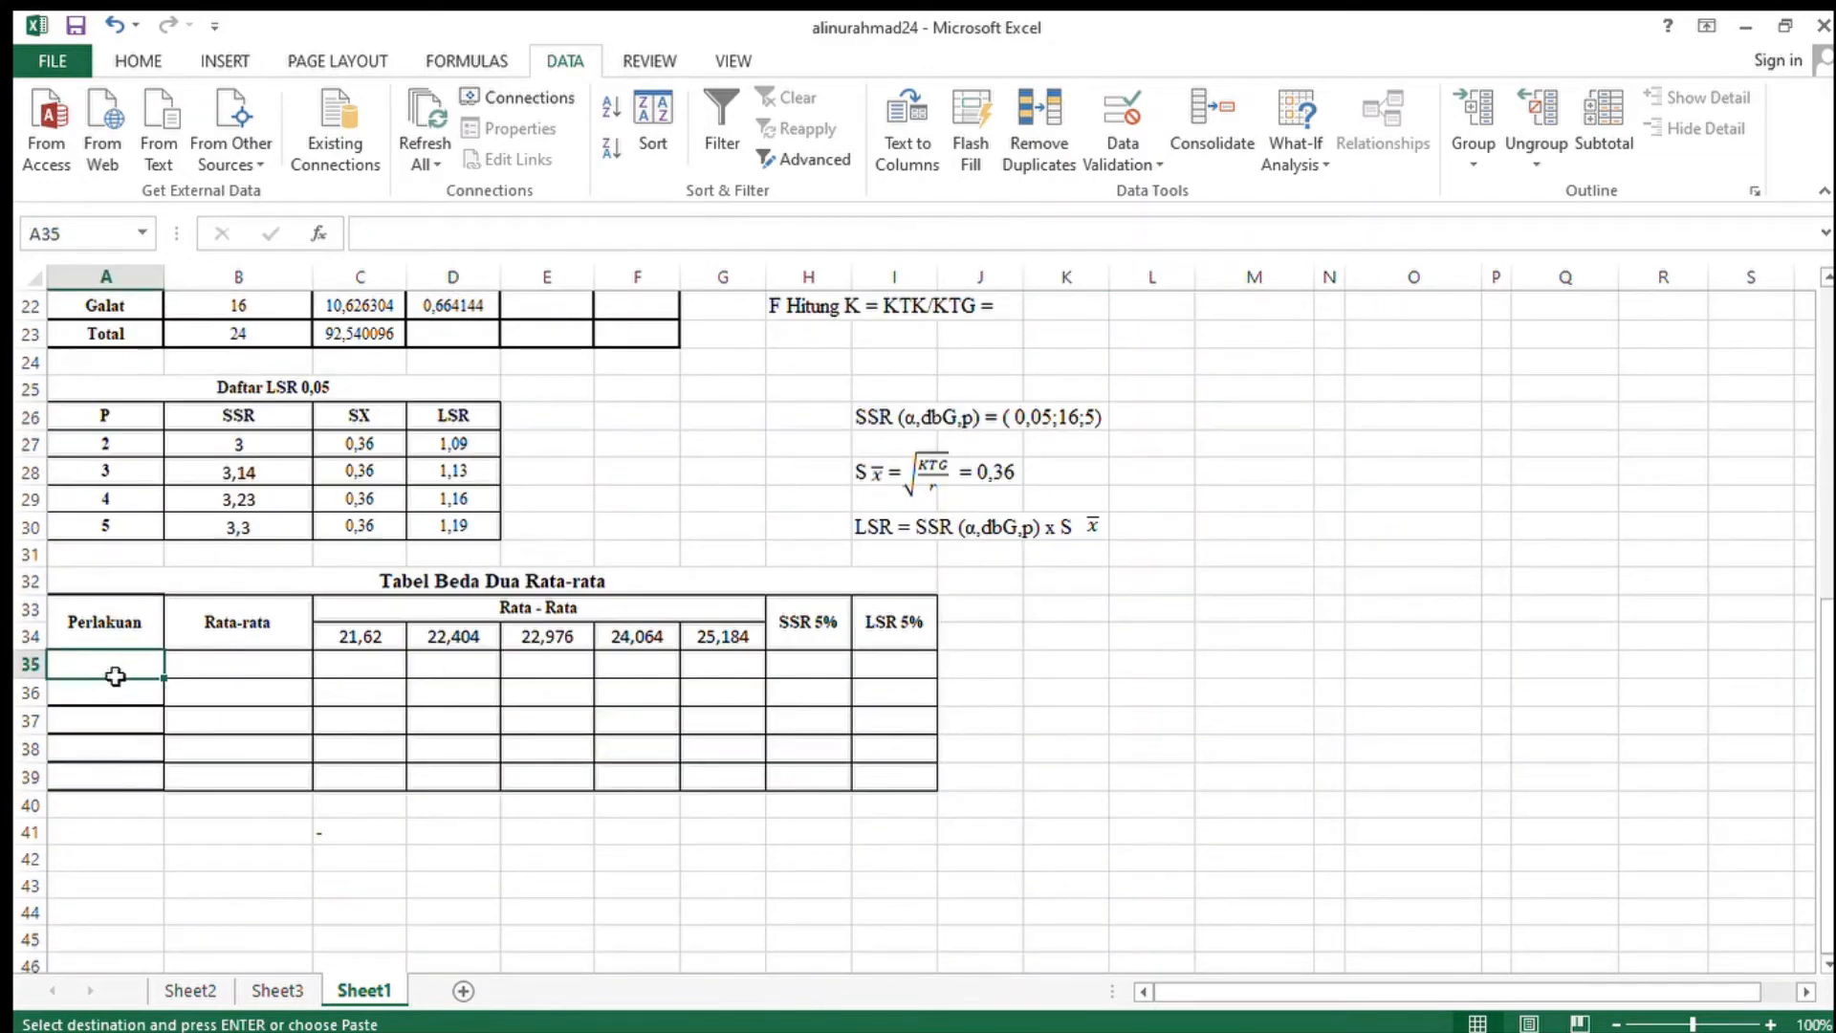
key("ctrl+v")
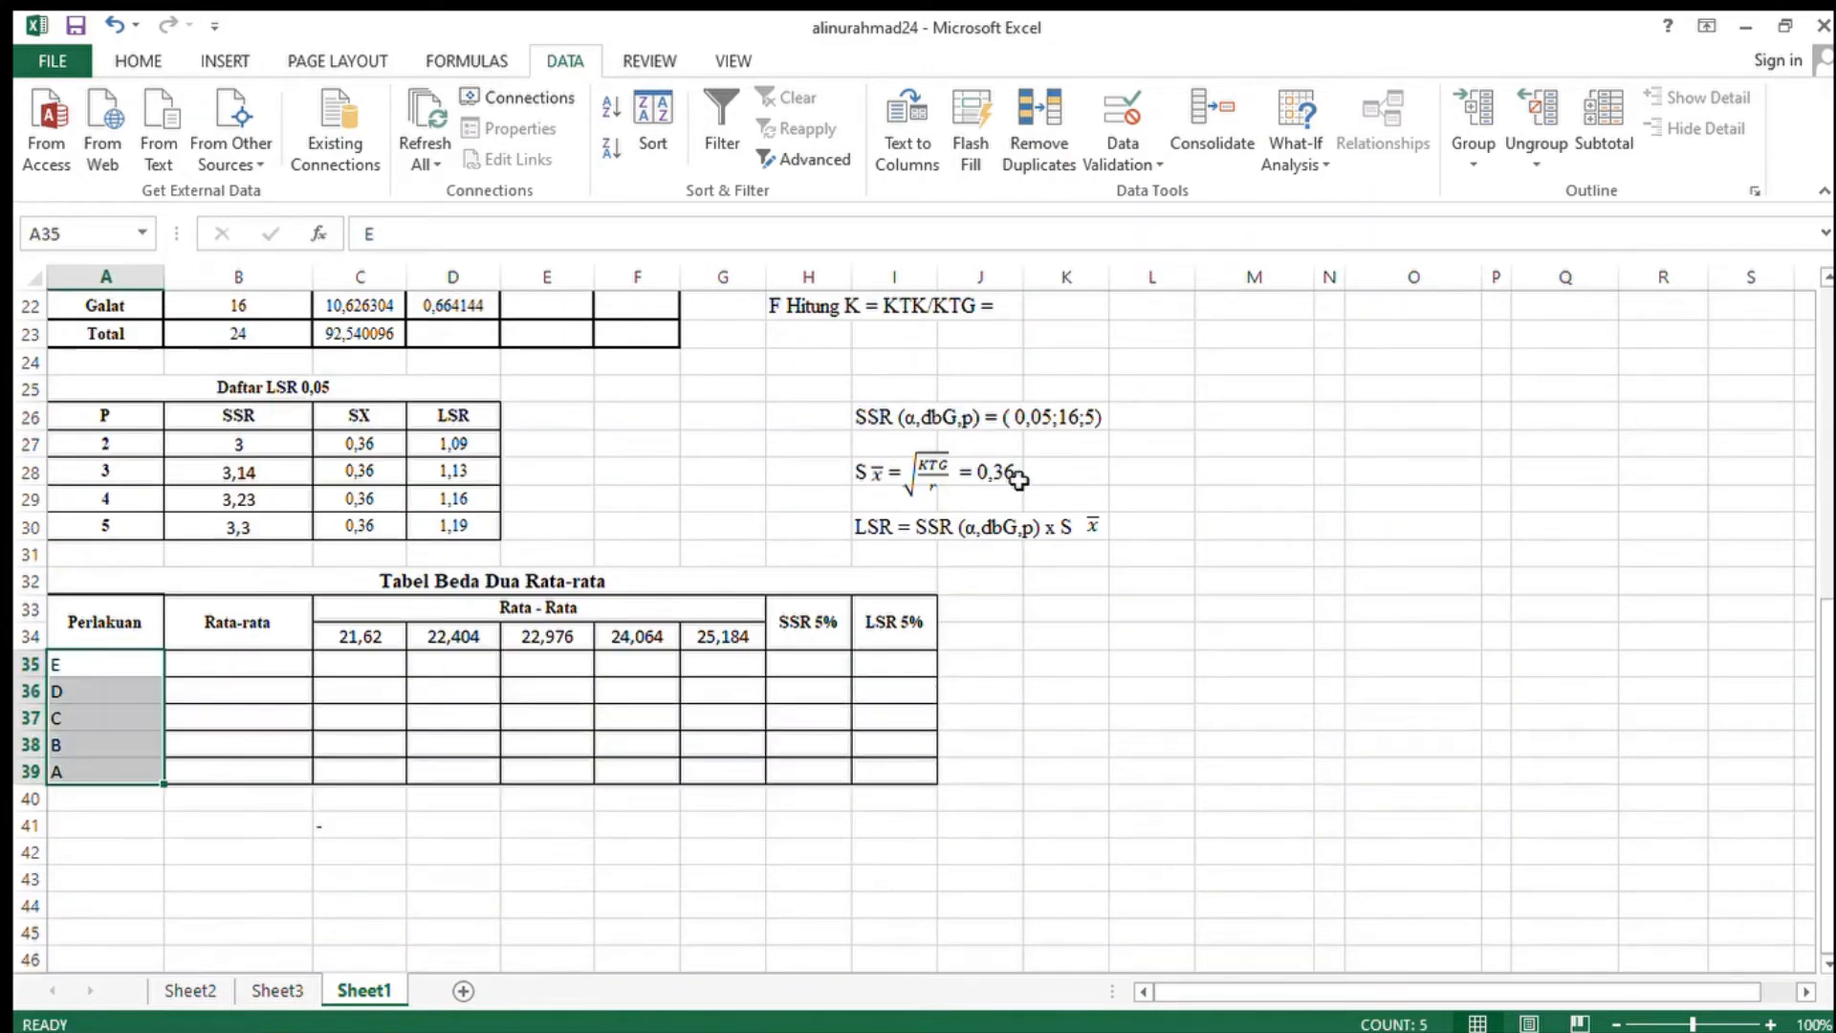
- Copy the sorted averages from L14:L18 into the Rata-rata column of the Tabel Beda Dua Rata-rata, starting at B35
scroll(1016, 479, "up", 5)
left_click_drag(1144, 499, 1149, 608)
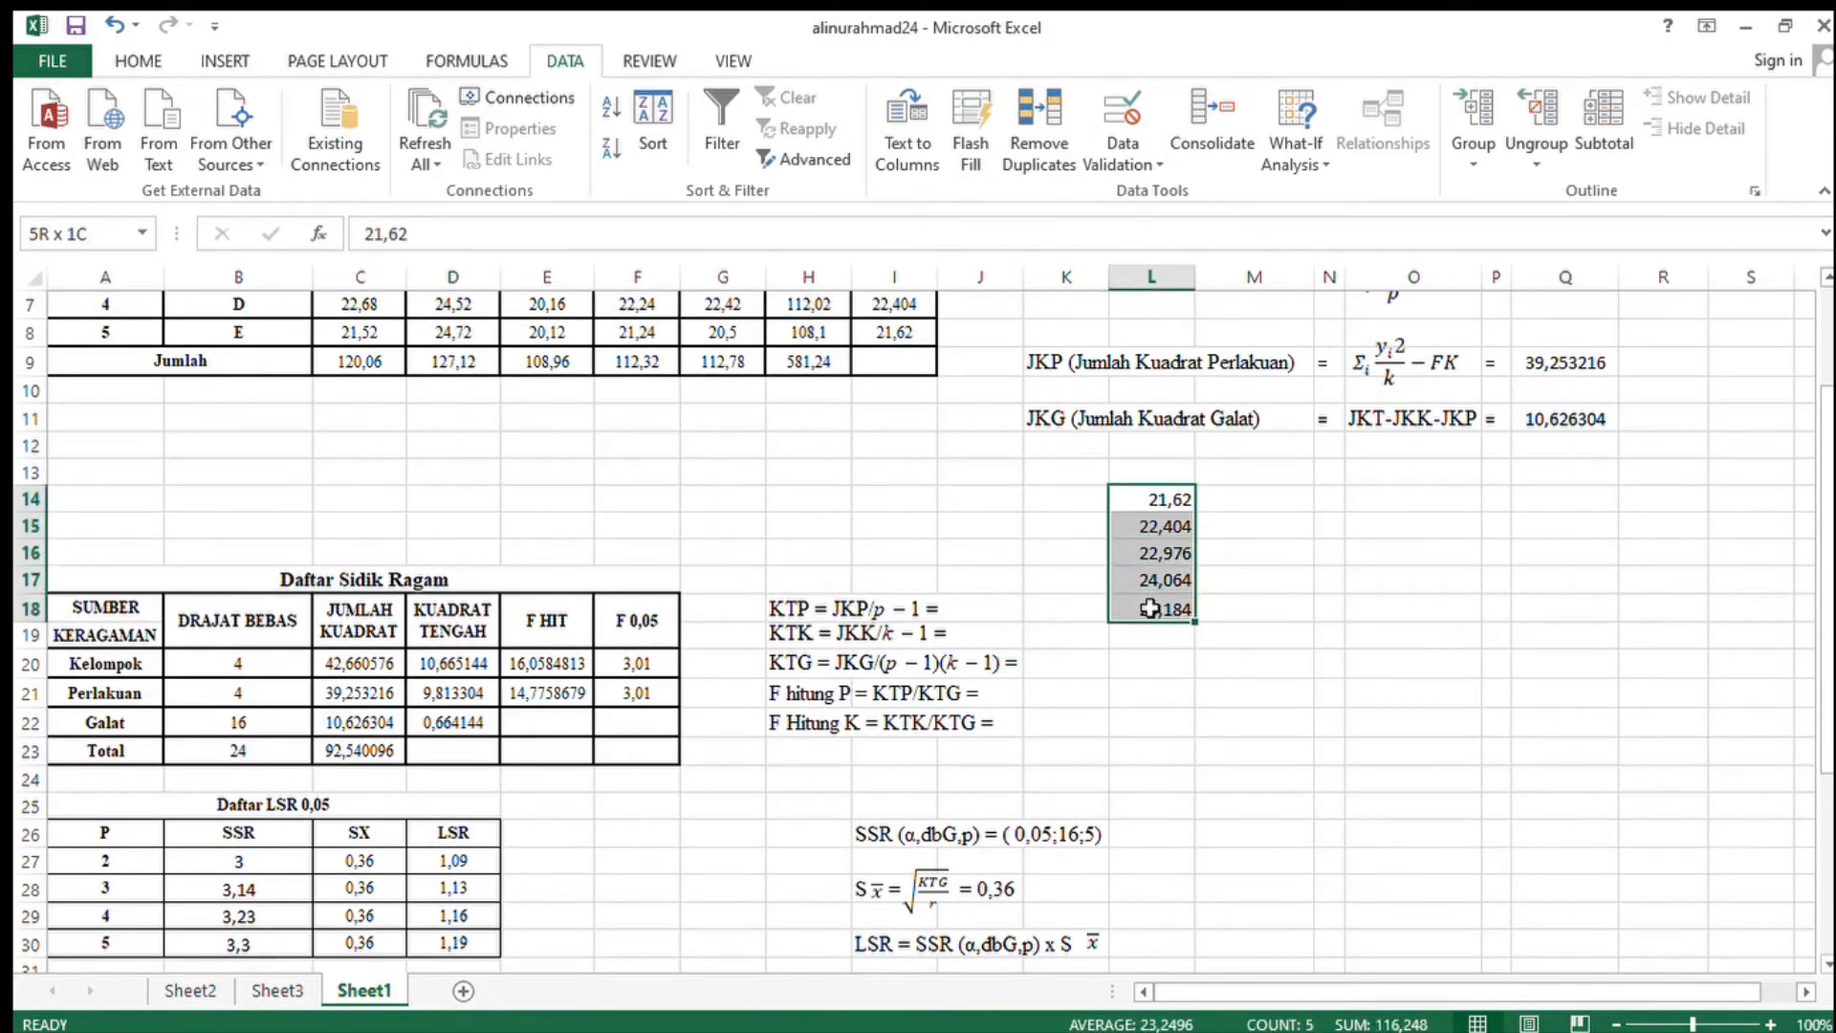
key("ctrl+c")
scroll(1151, 606, "down", 6)
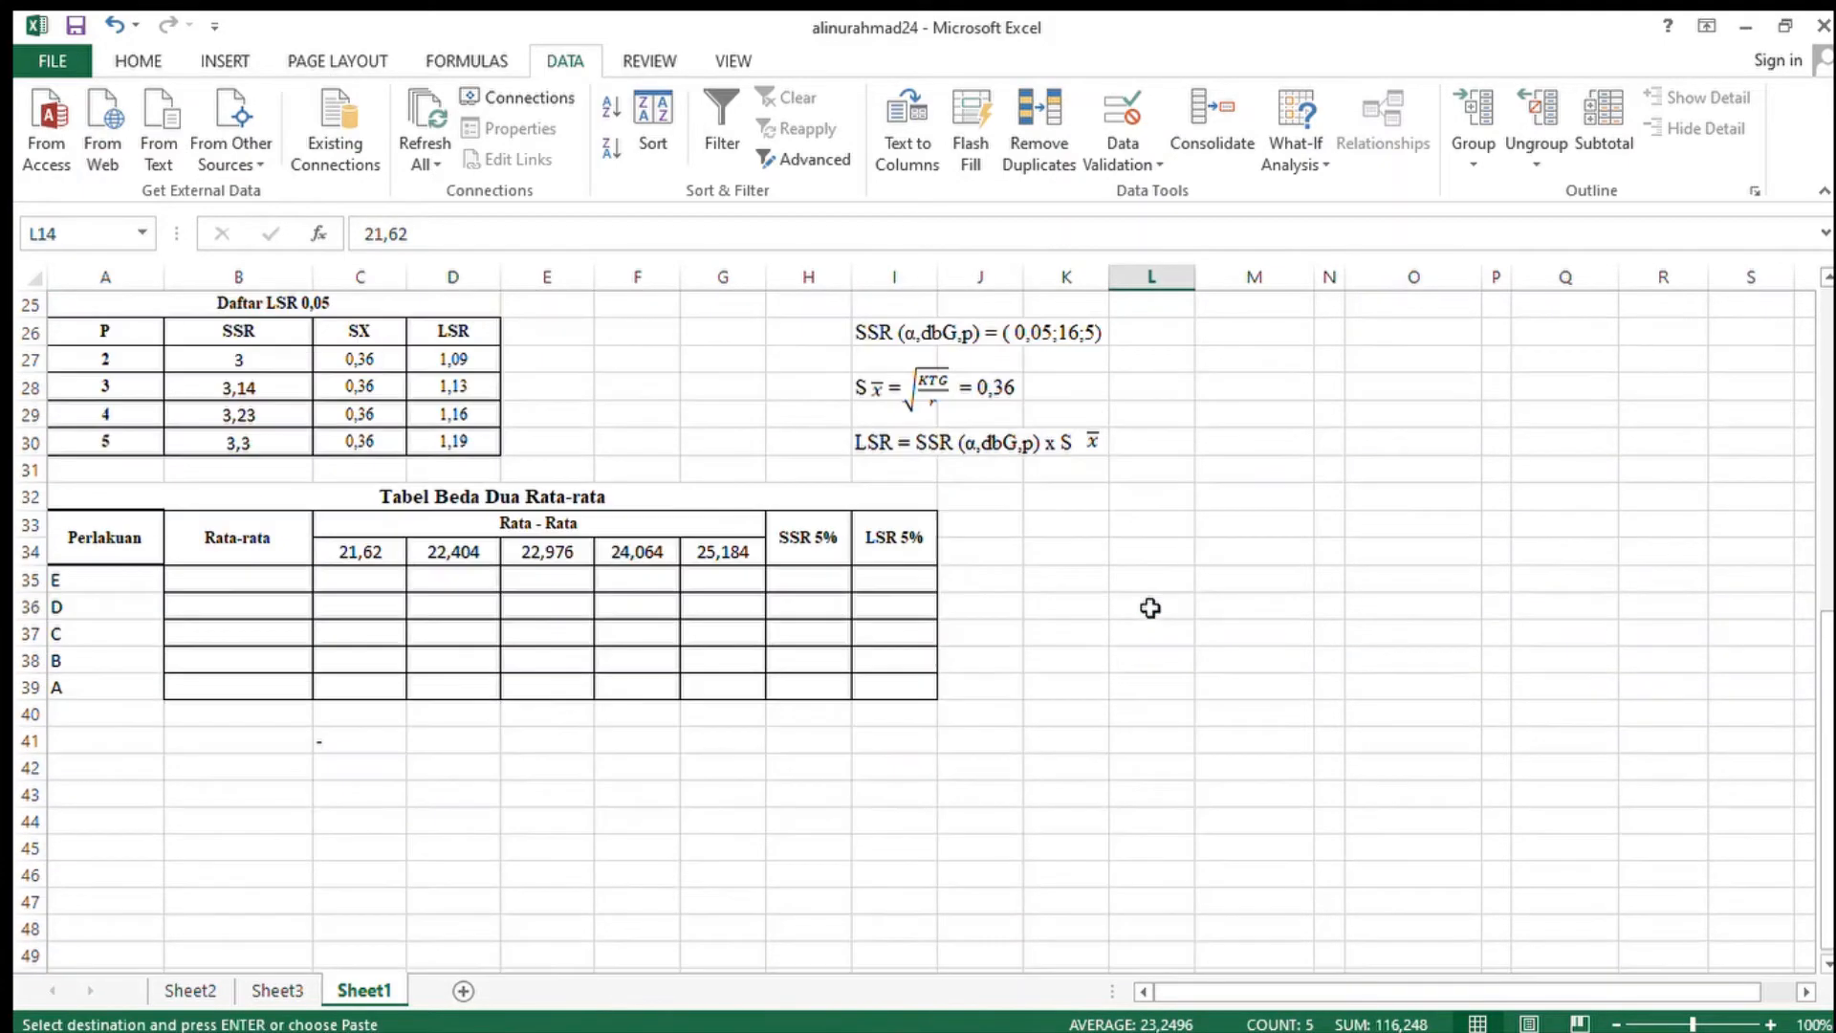
left_click(266, 588)
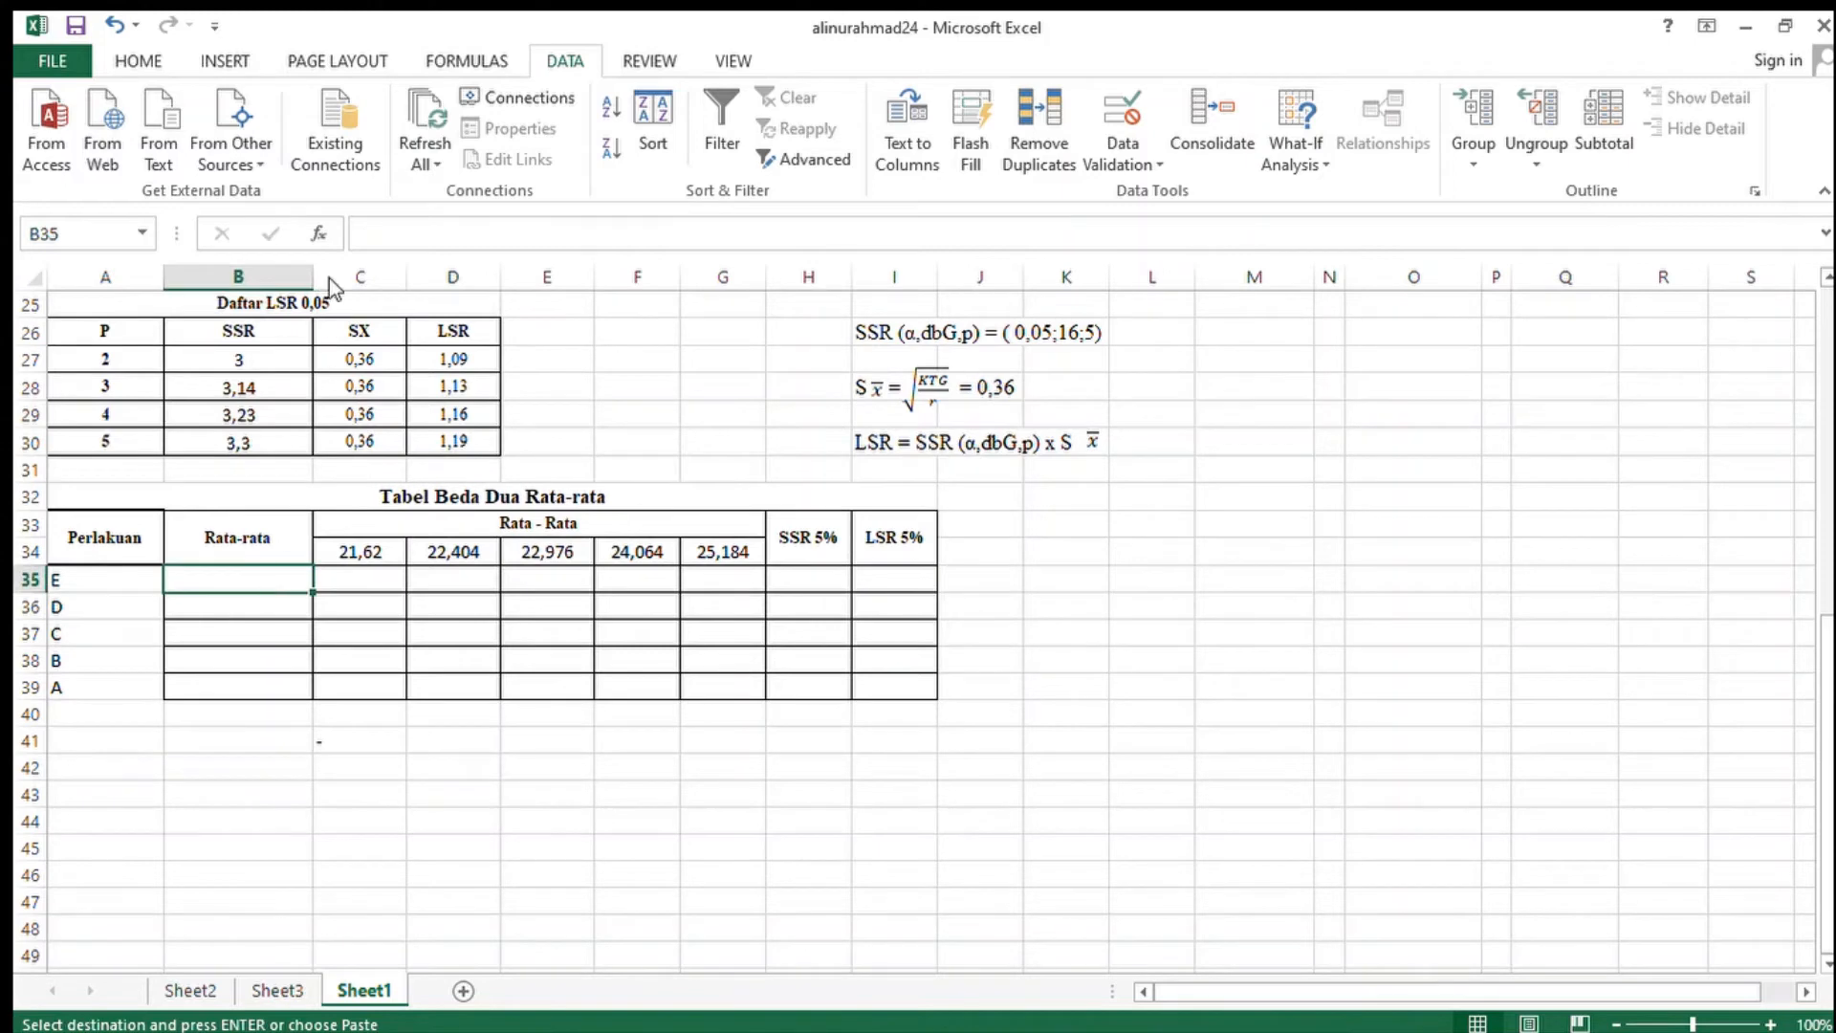
key("Return")
left_click(1071, 741)
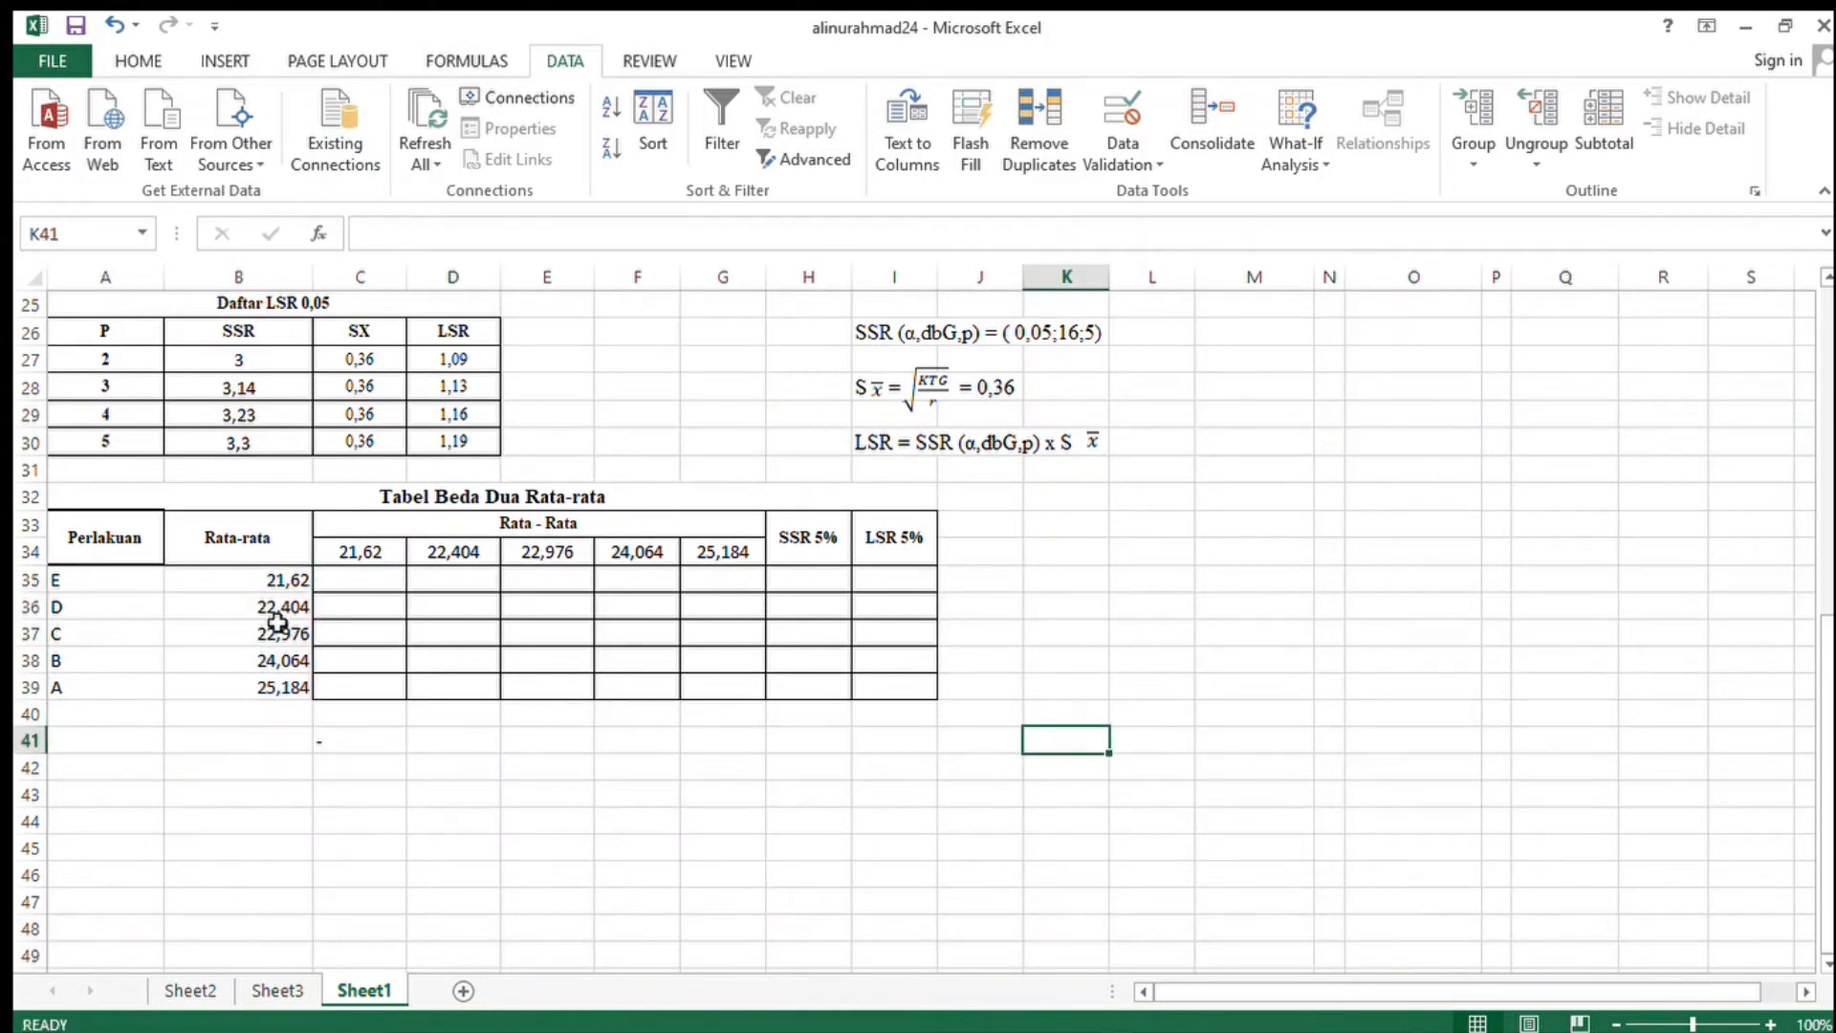
- Compare the averages in B35:B39 with the Rata - Rata header values in C34:G34
left_click(135, 579)
left_click_drag(167, 609, 267, 684)
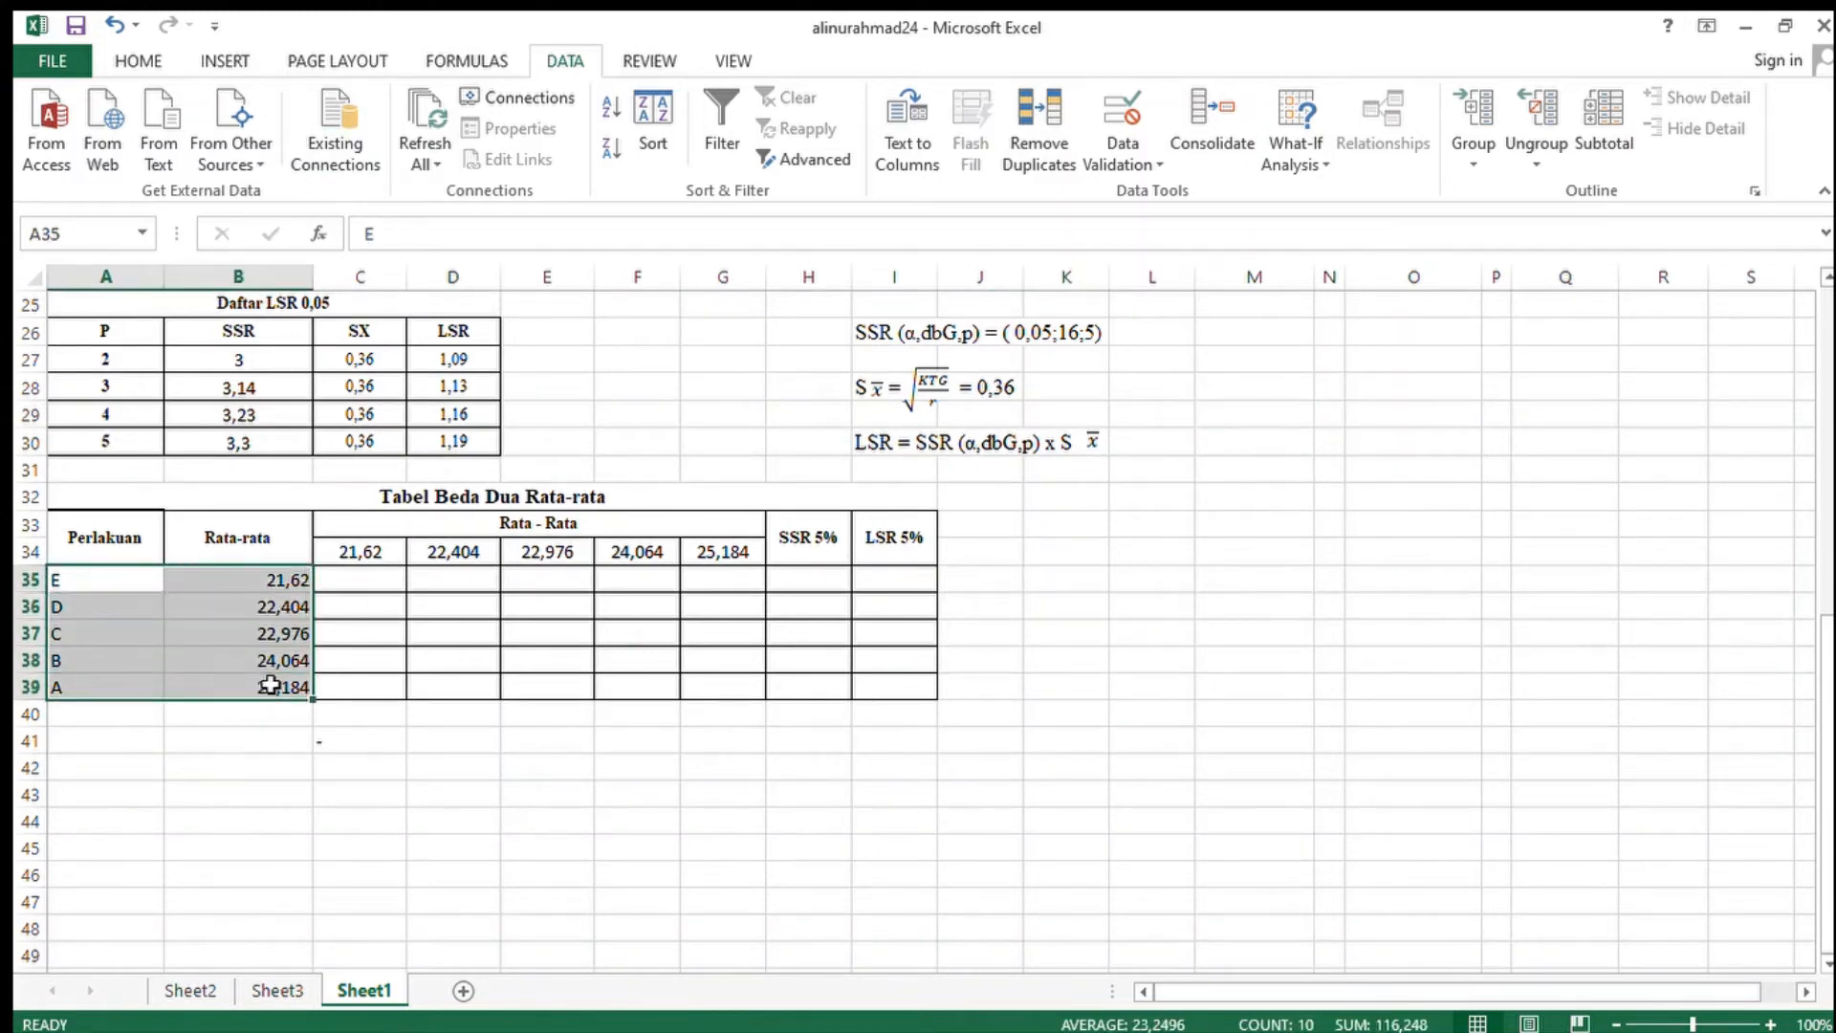
left_click(641, 421)
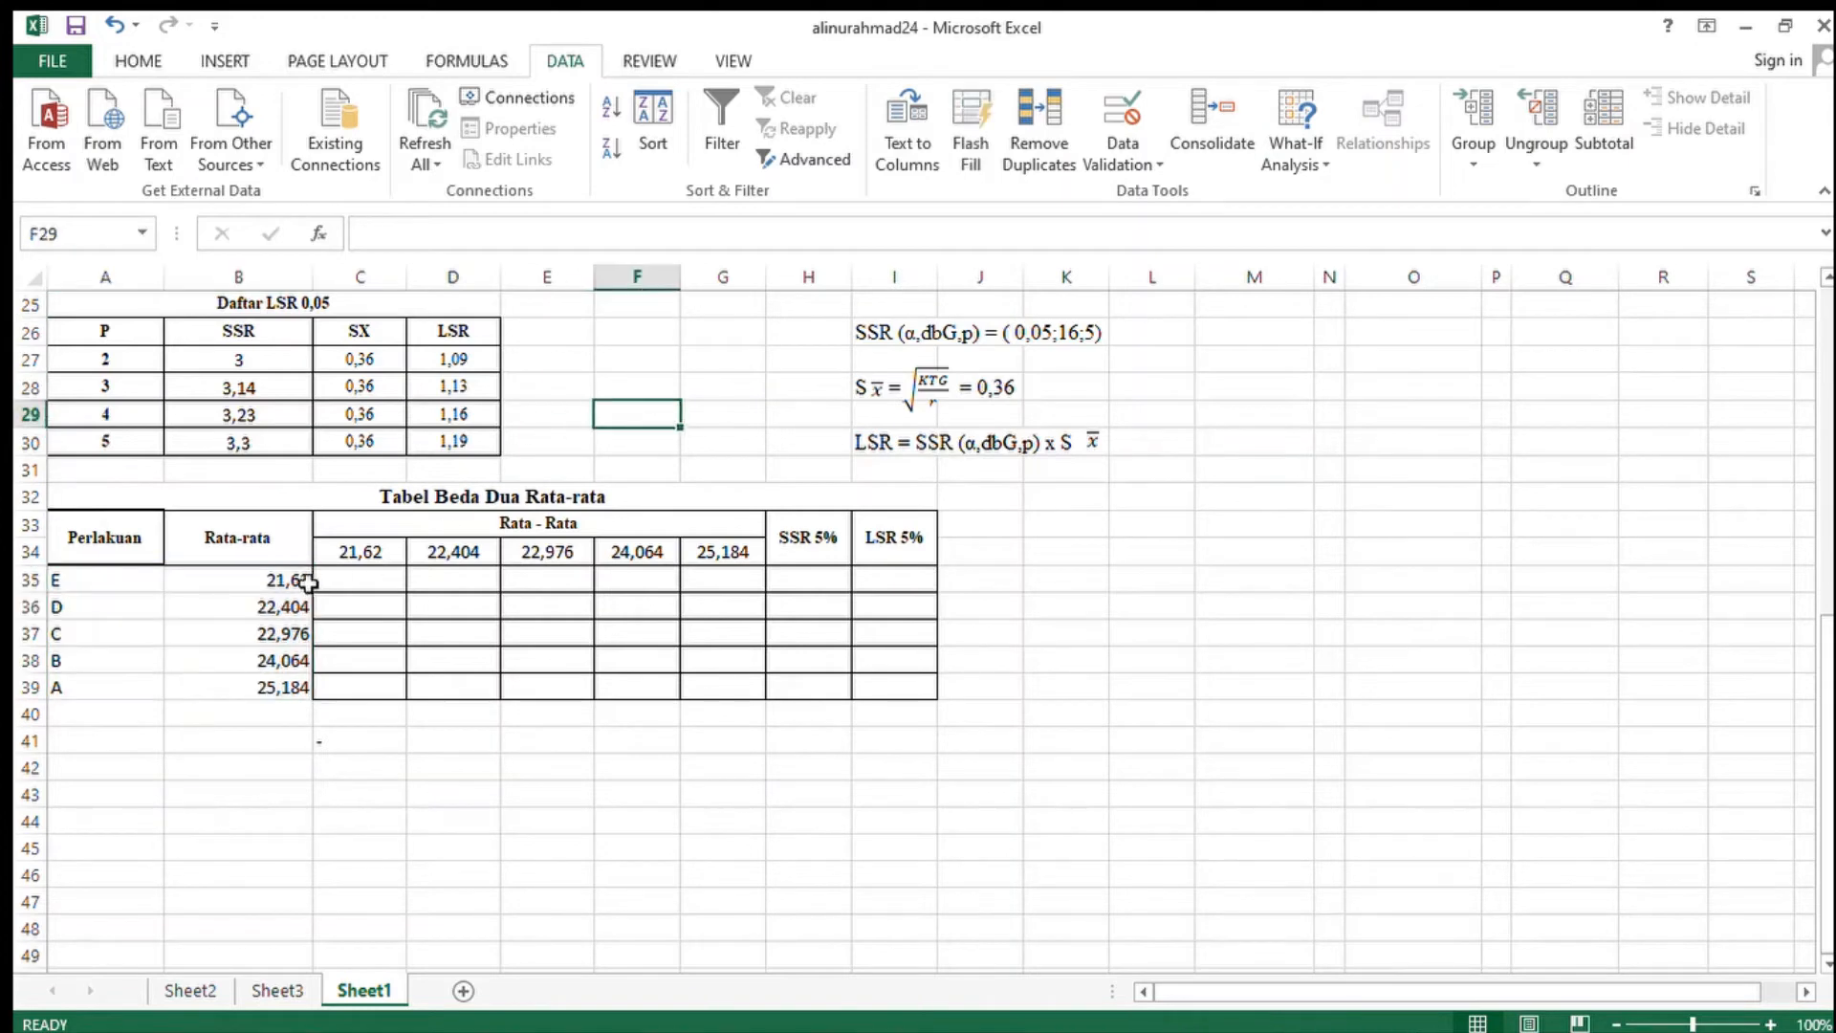
left_click_drag(360, 557, 717, 554)
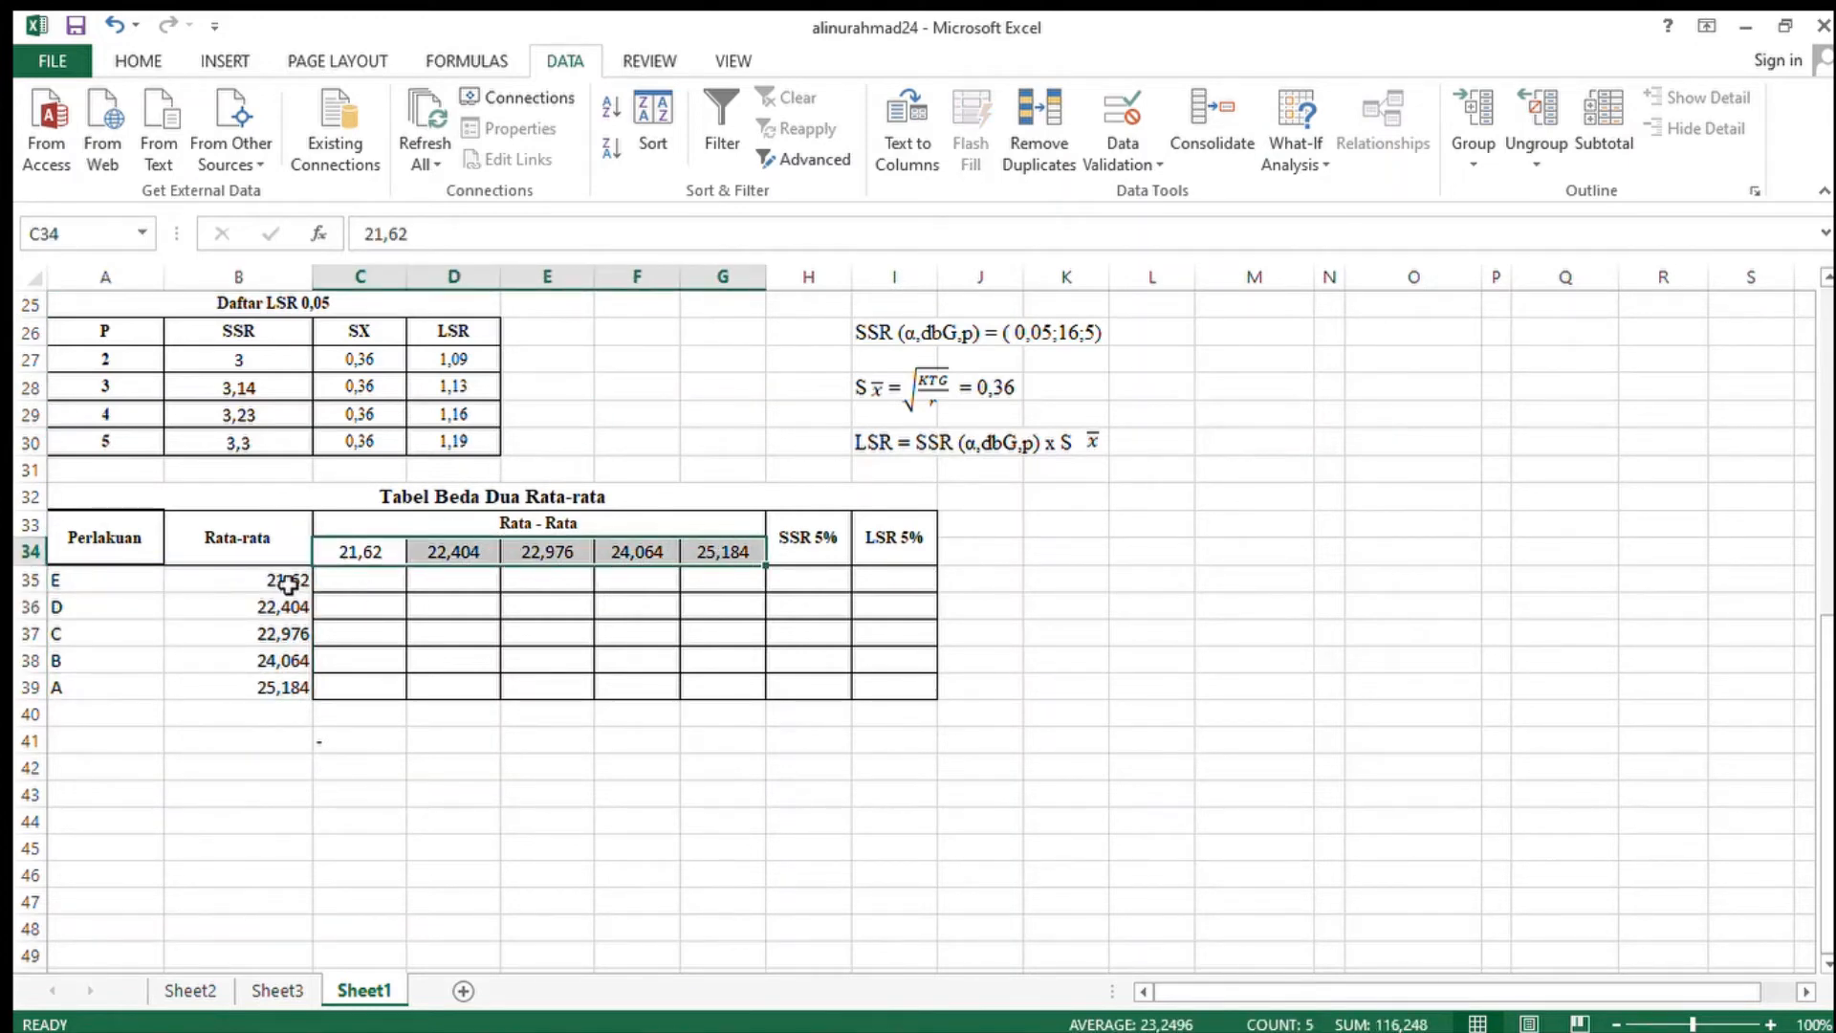
left_click_drag(264, 593, 265, 689)
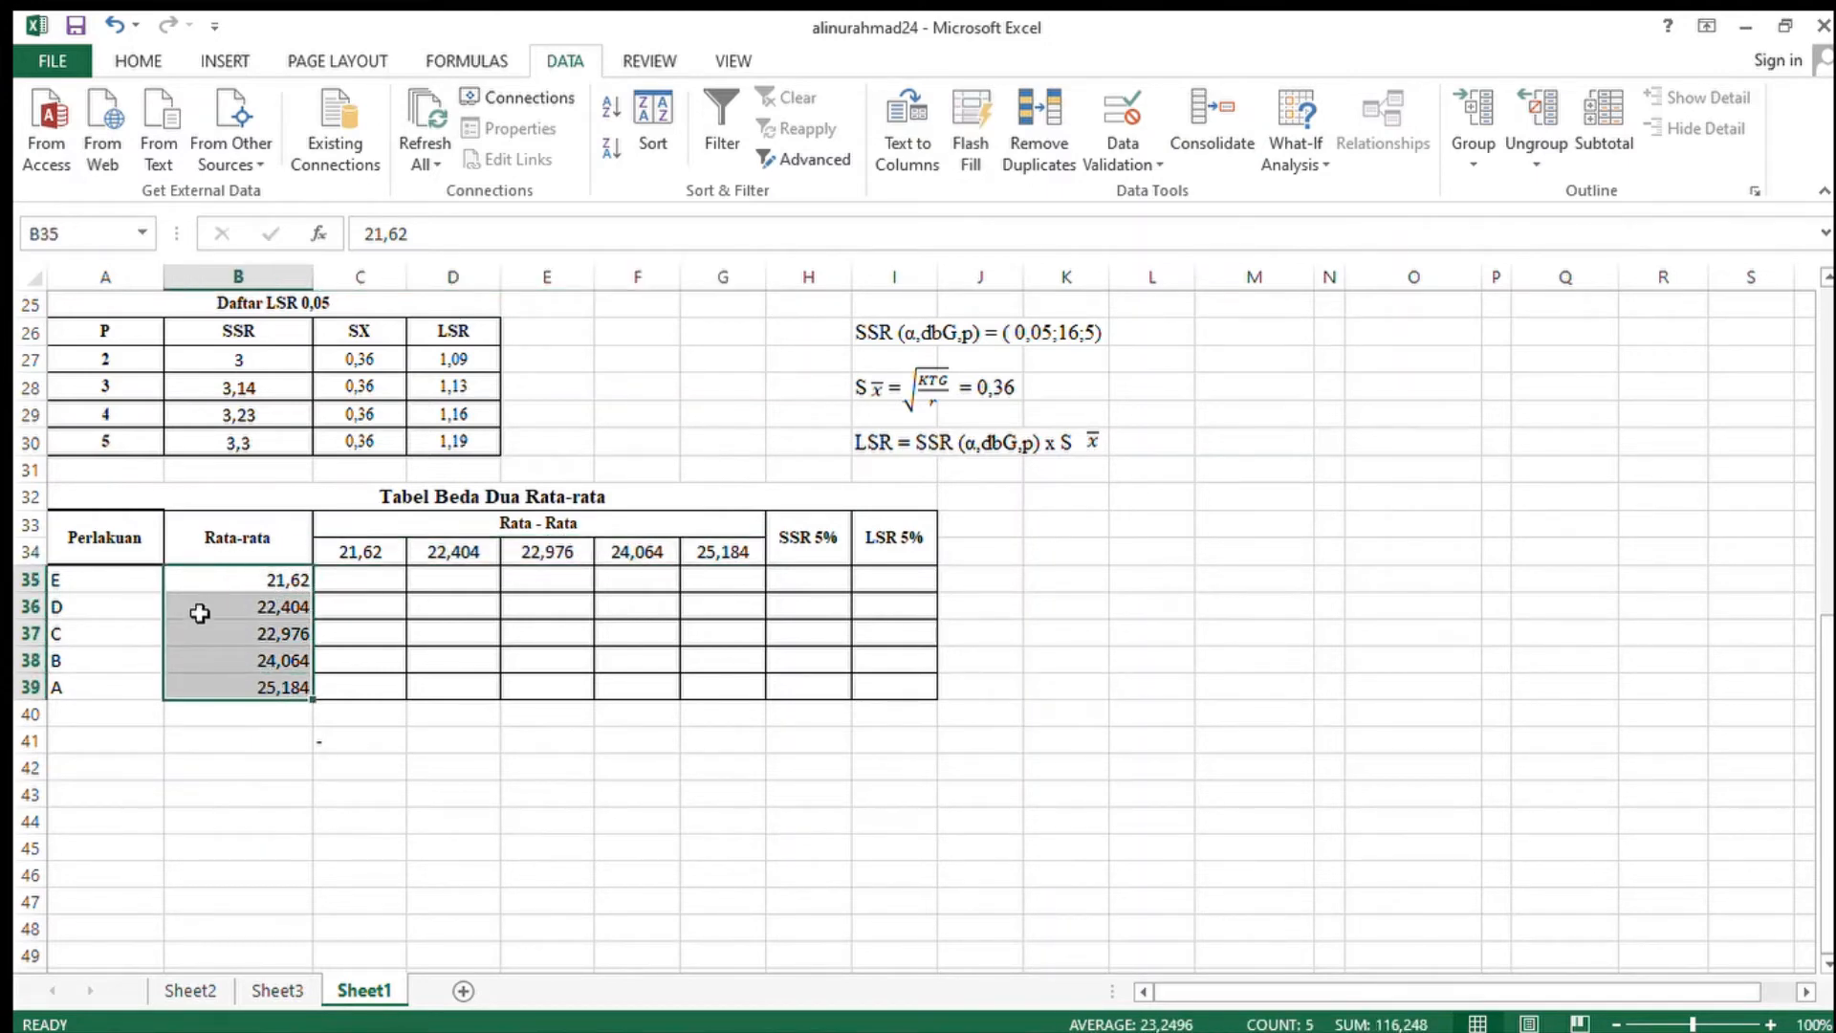
left_click(344, 559)
left_click_drag(345, 560, 695, 552)
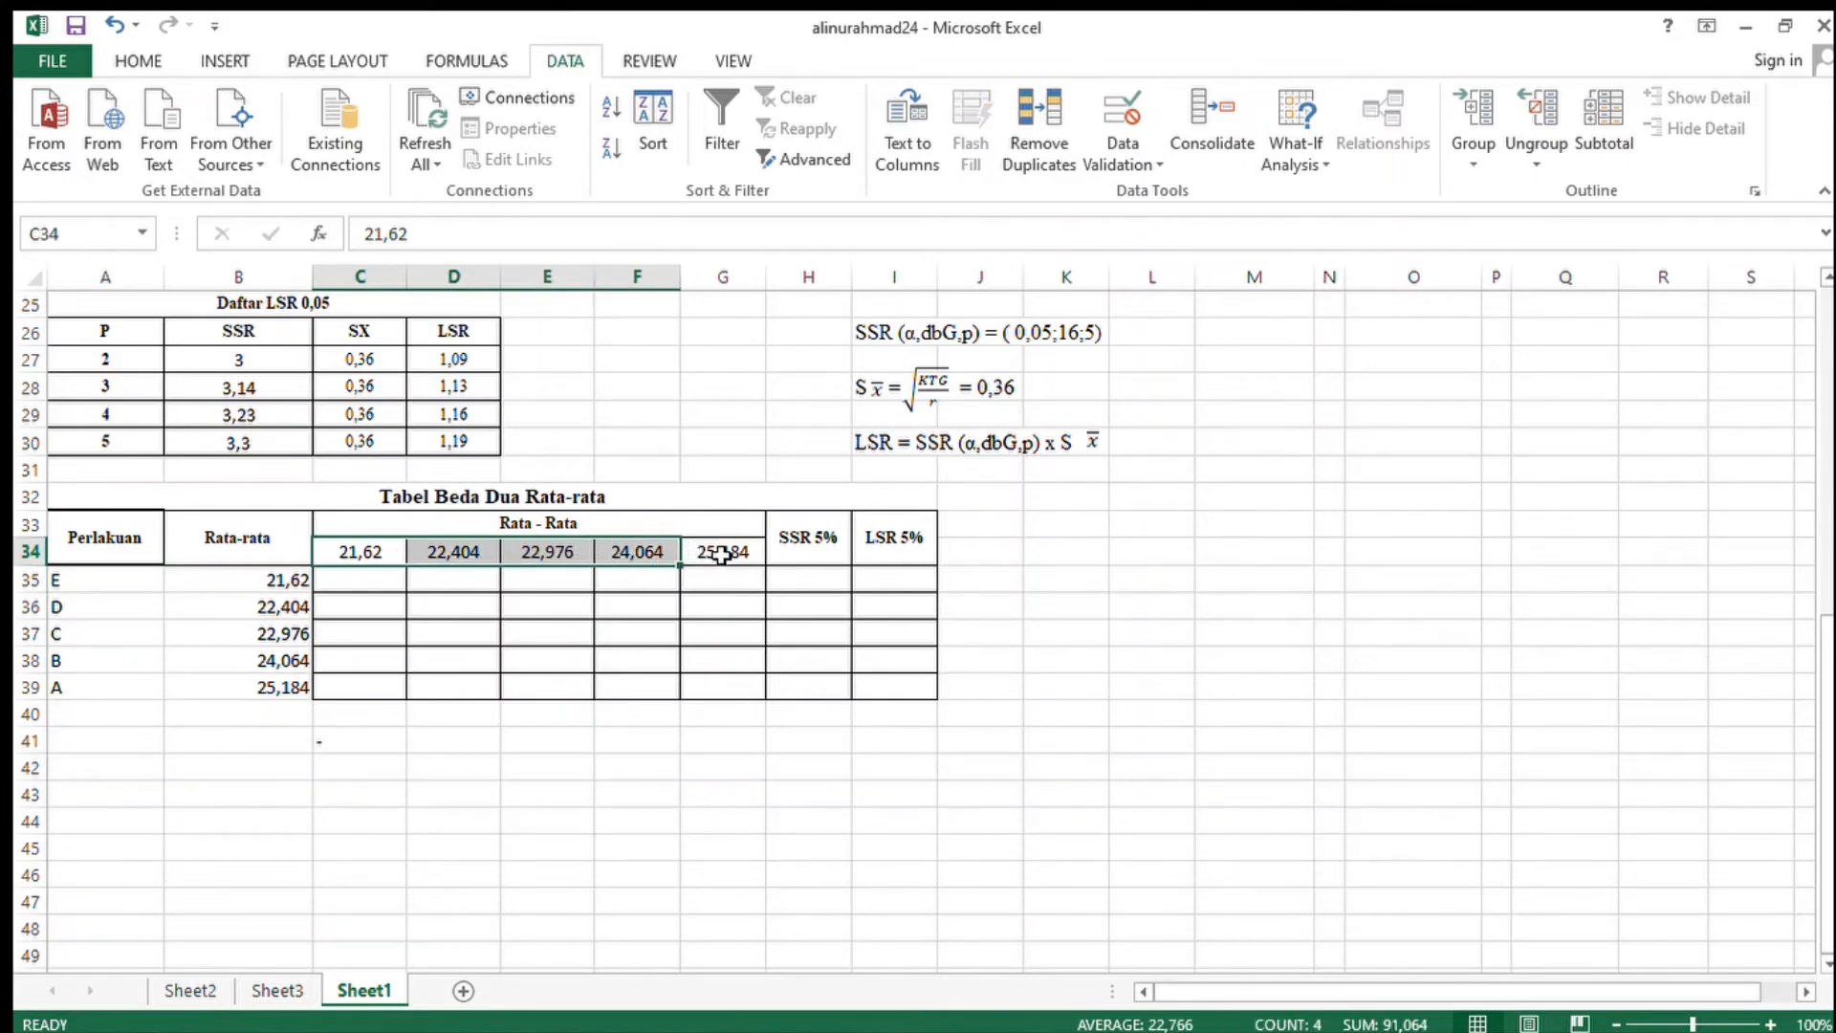
left_click(483, 617)
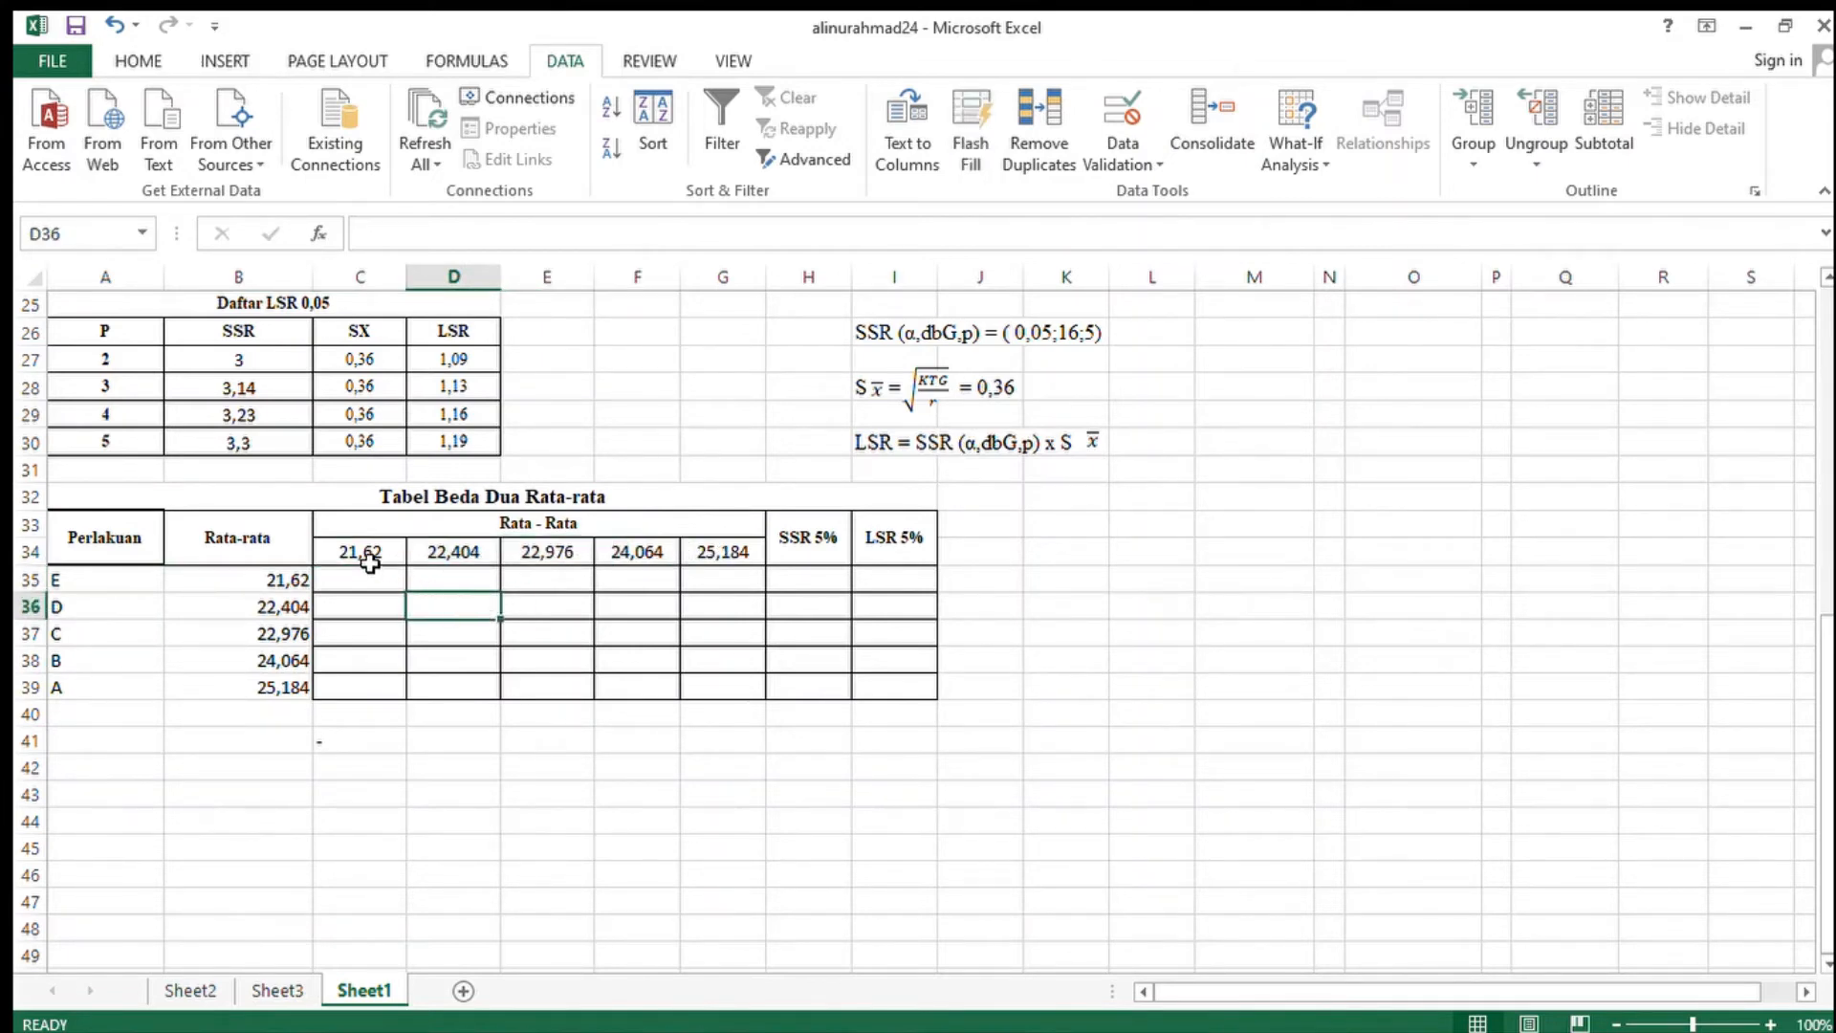
- Clear the Rata - Rata header values in C34:G34 and refill them with a transposed copy of the averages in B35:B39
left_click_drag(365, 556, 754, 552)
key("Delete")
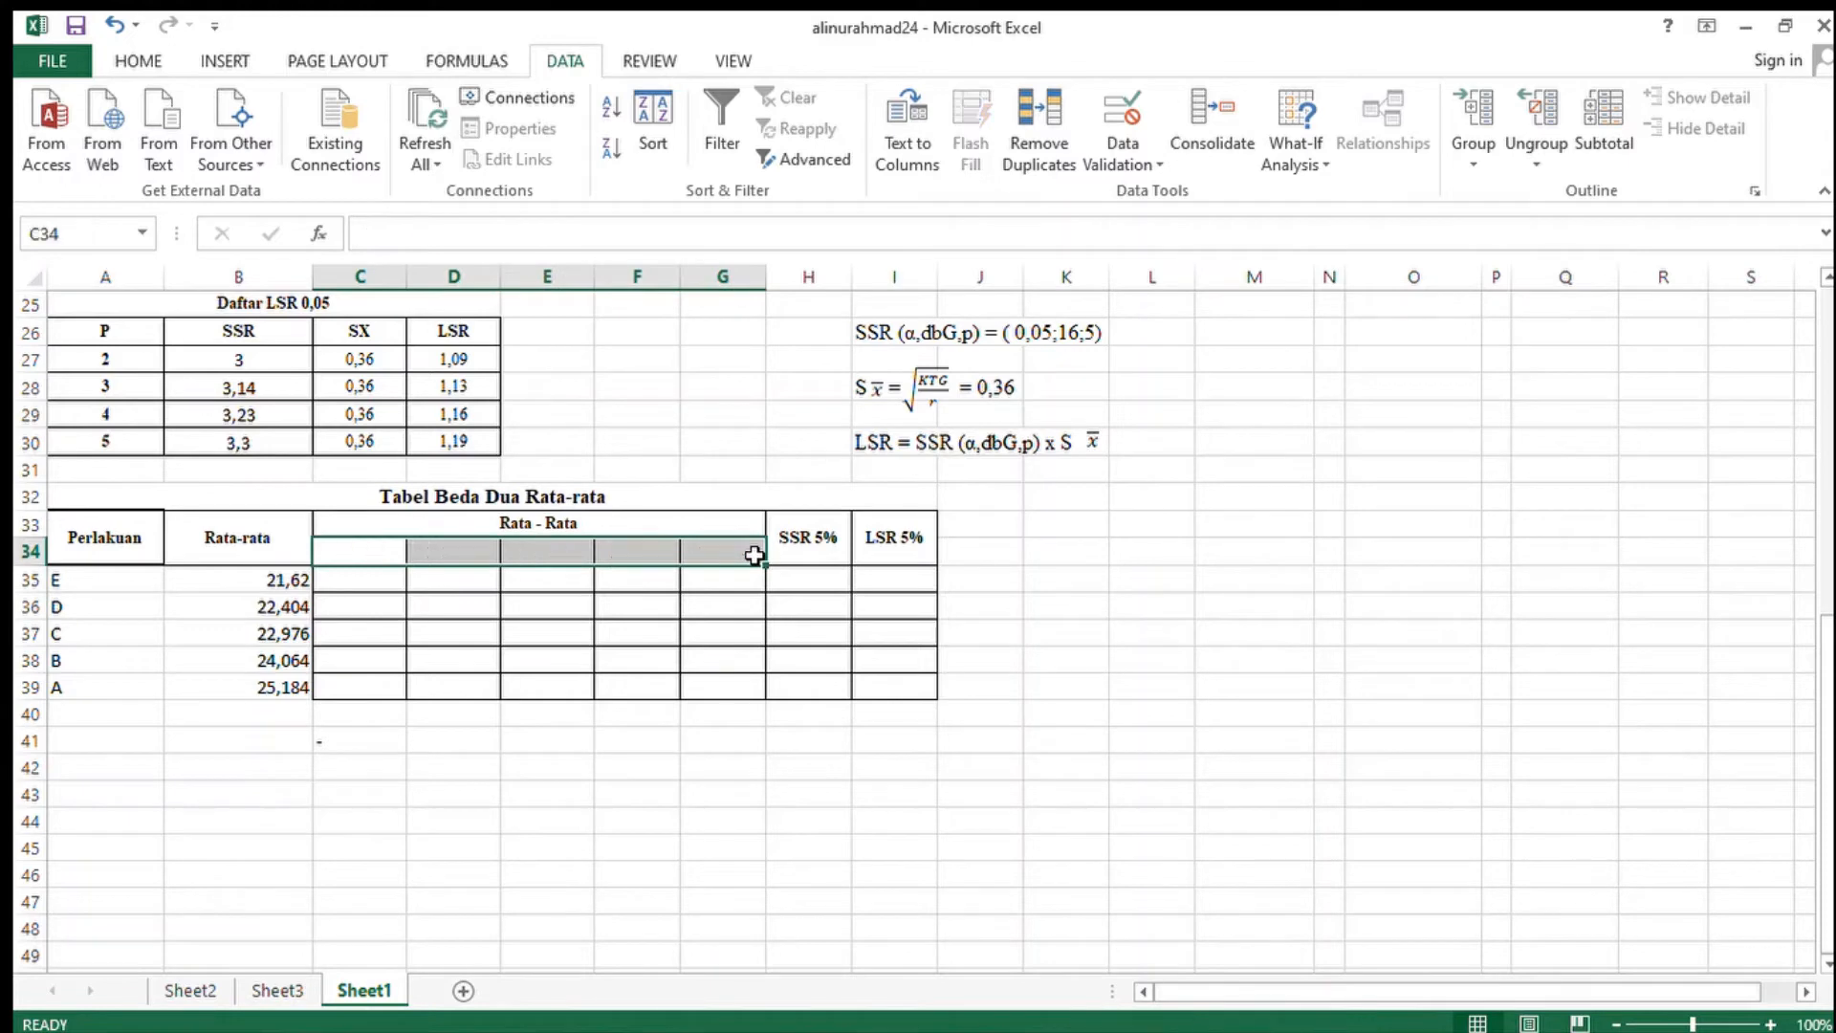
left_click_drag(258, 580, 270, 698)
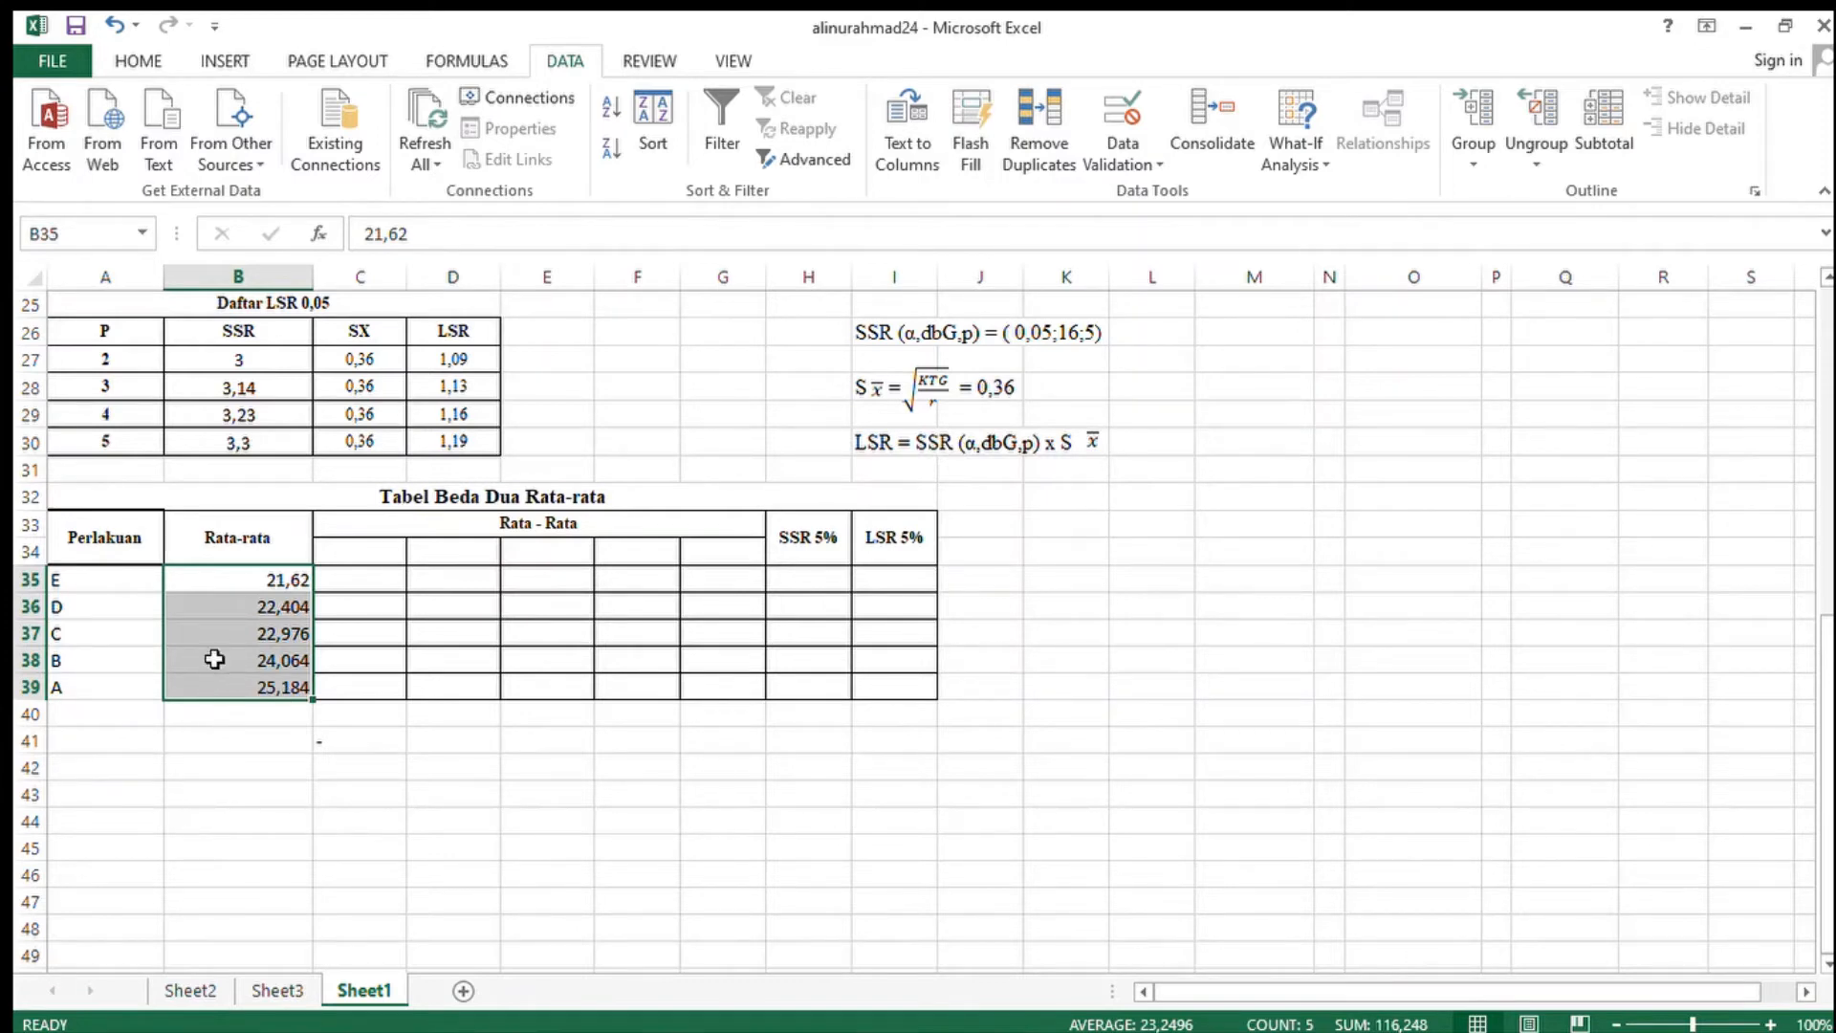
key("ctrl+c")
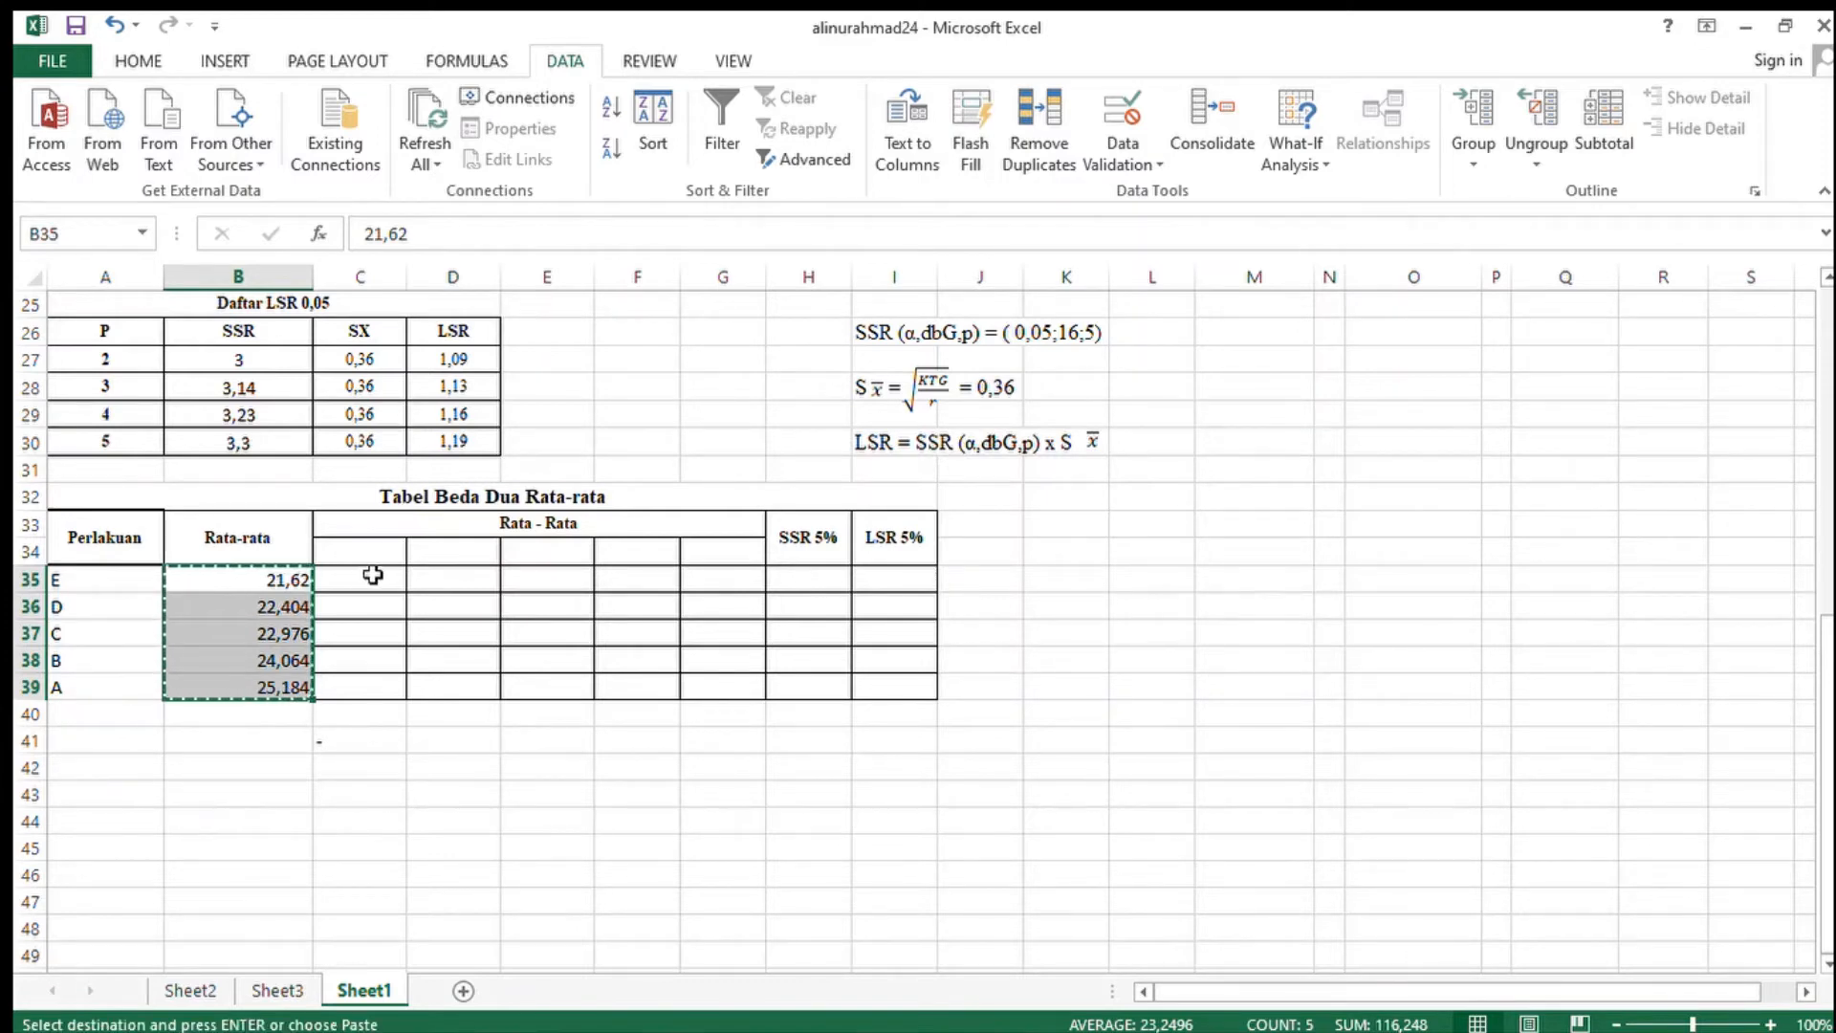
left_click(344, 555)
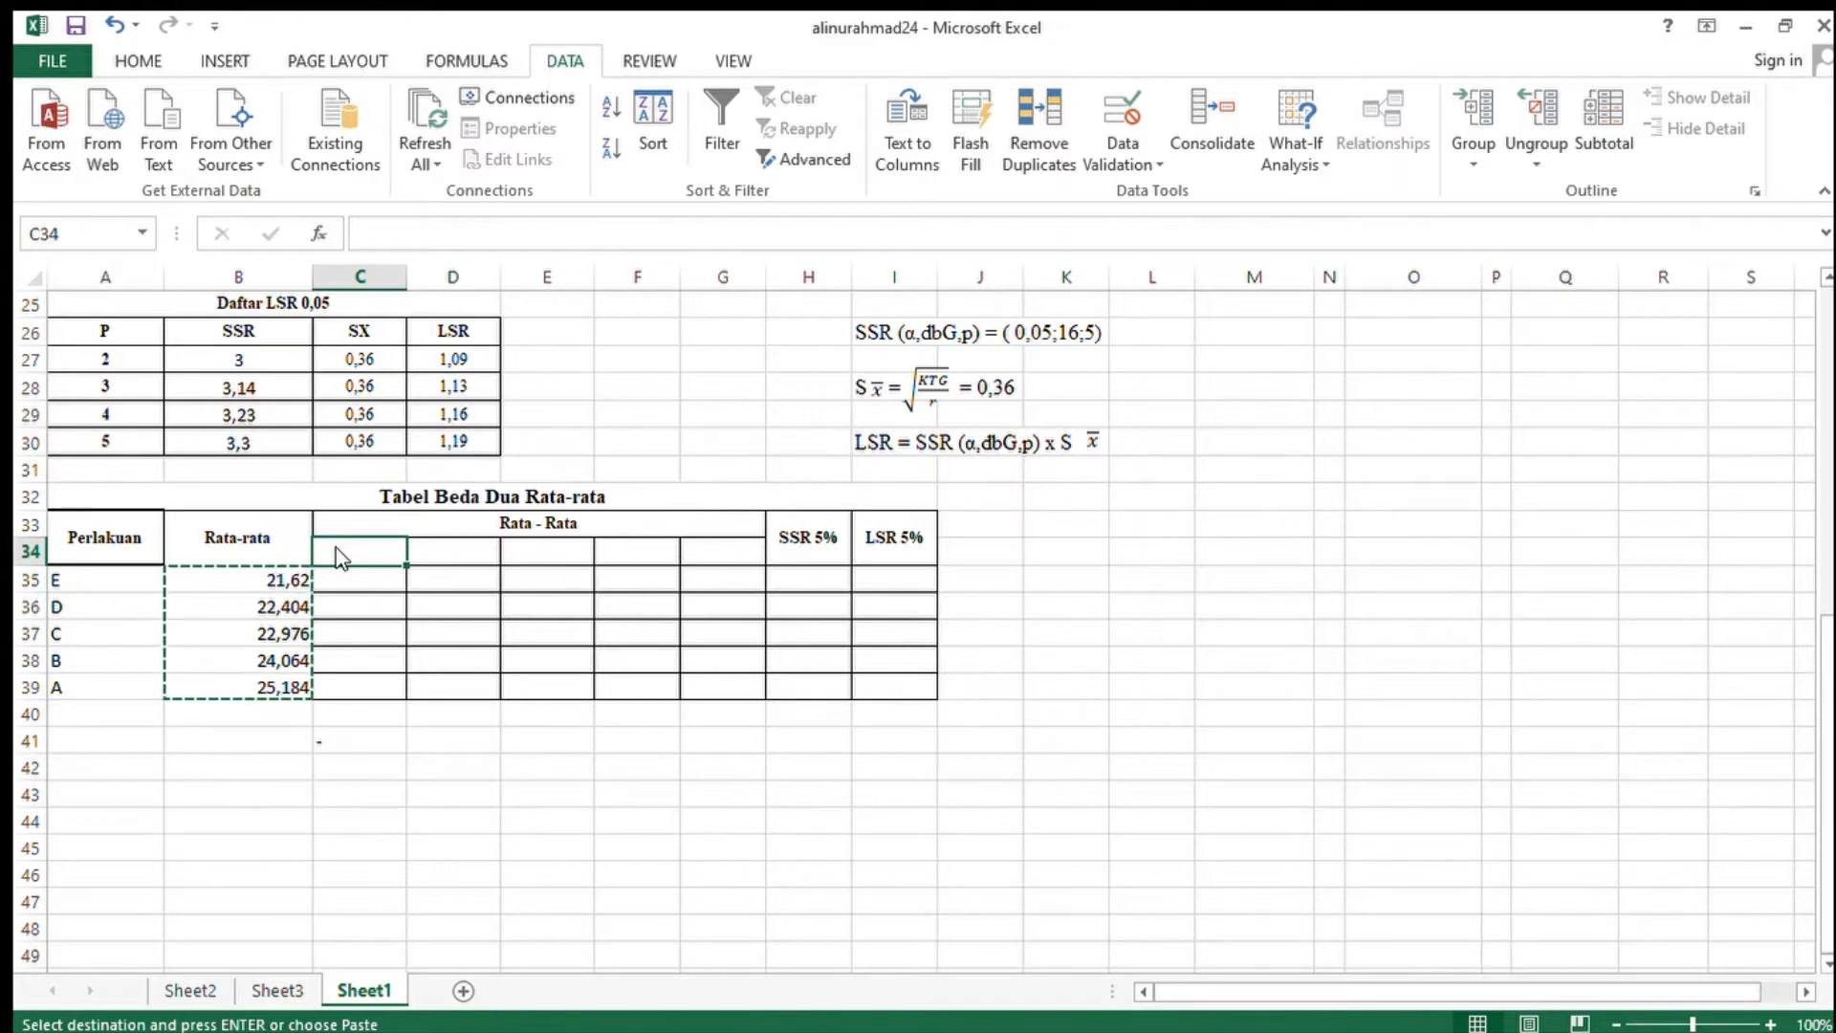
left_click(511, 134)
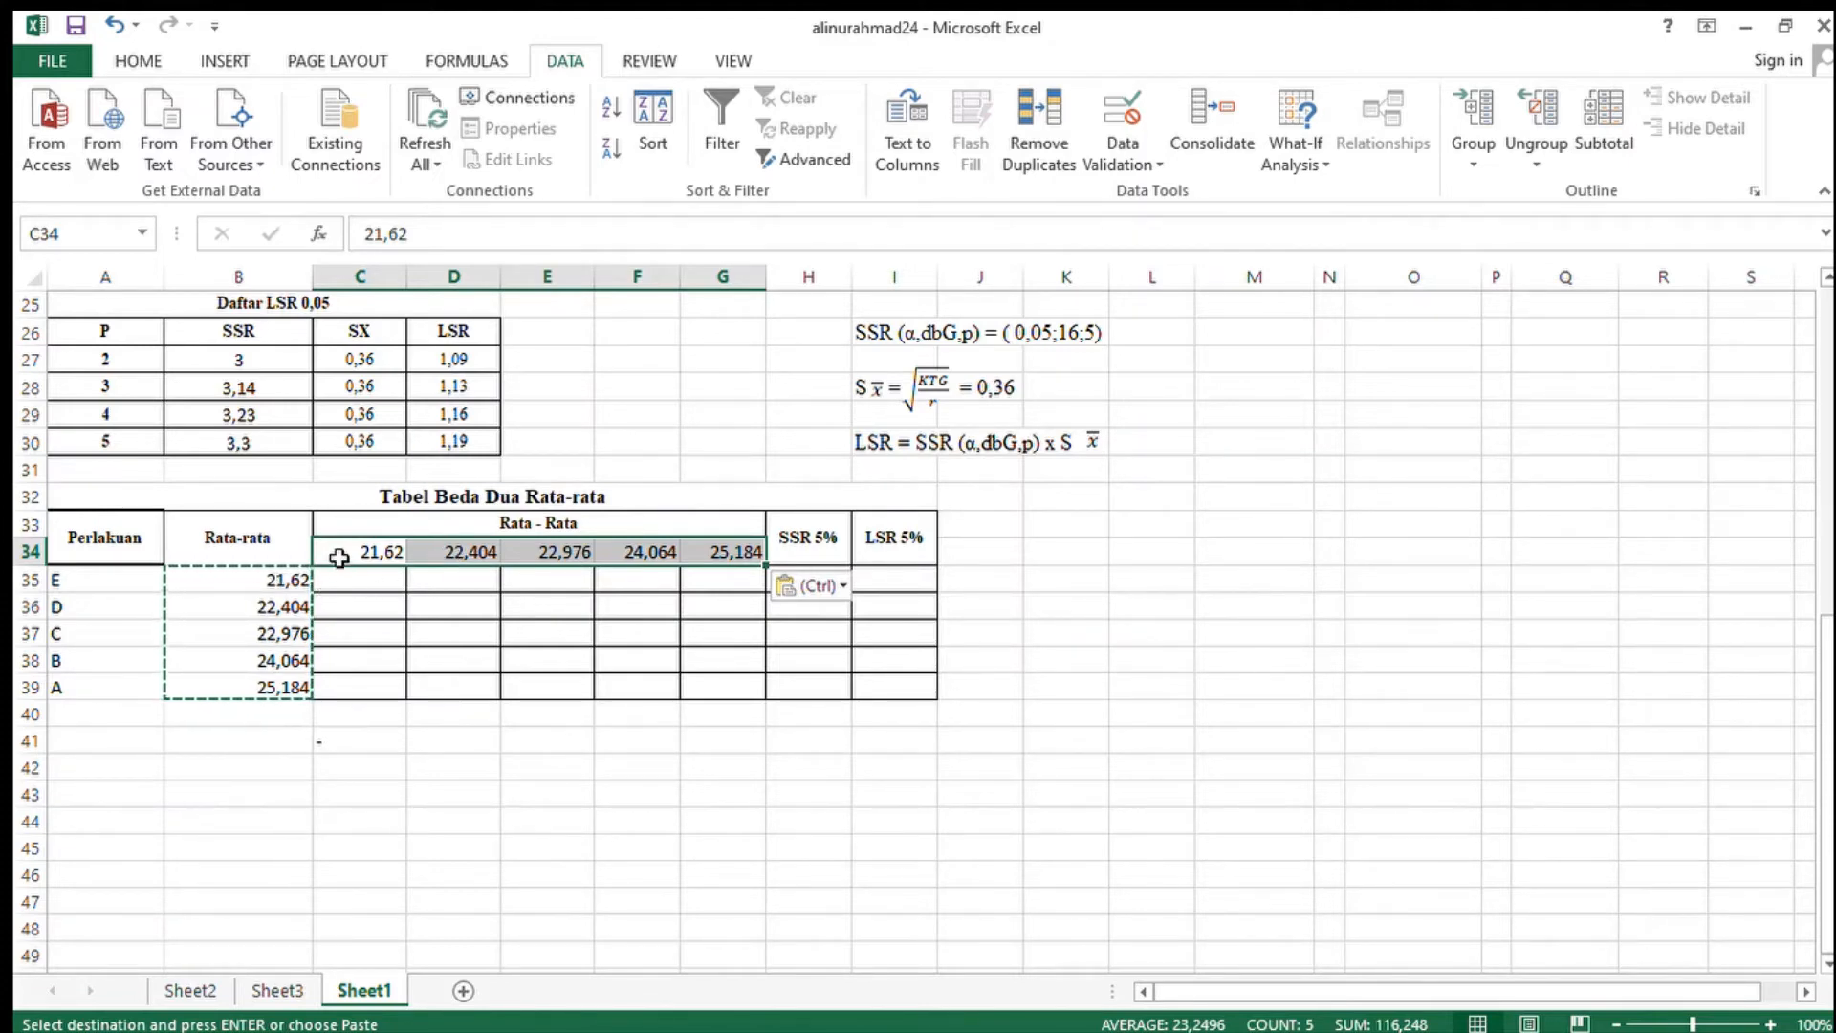
left_click(353, 761)
- Apply borders to all the treatment code and average cells in A35:B39
left_click_drag(117, 596, 221, 693)
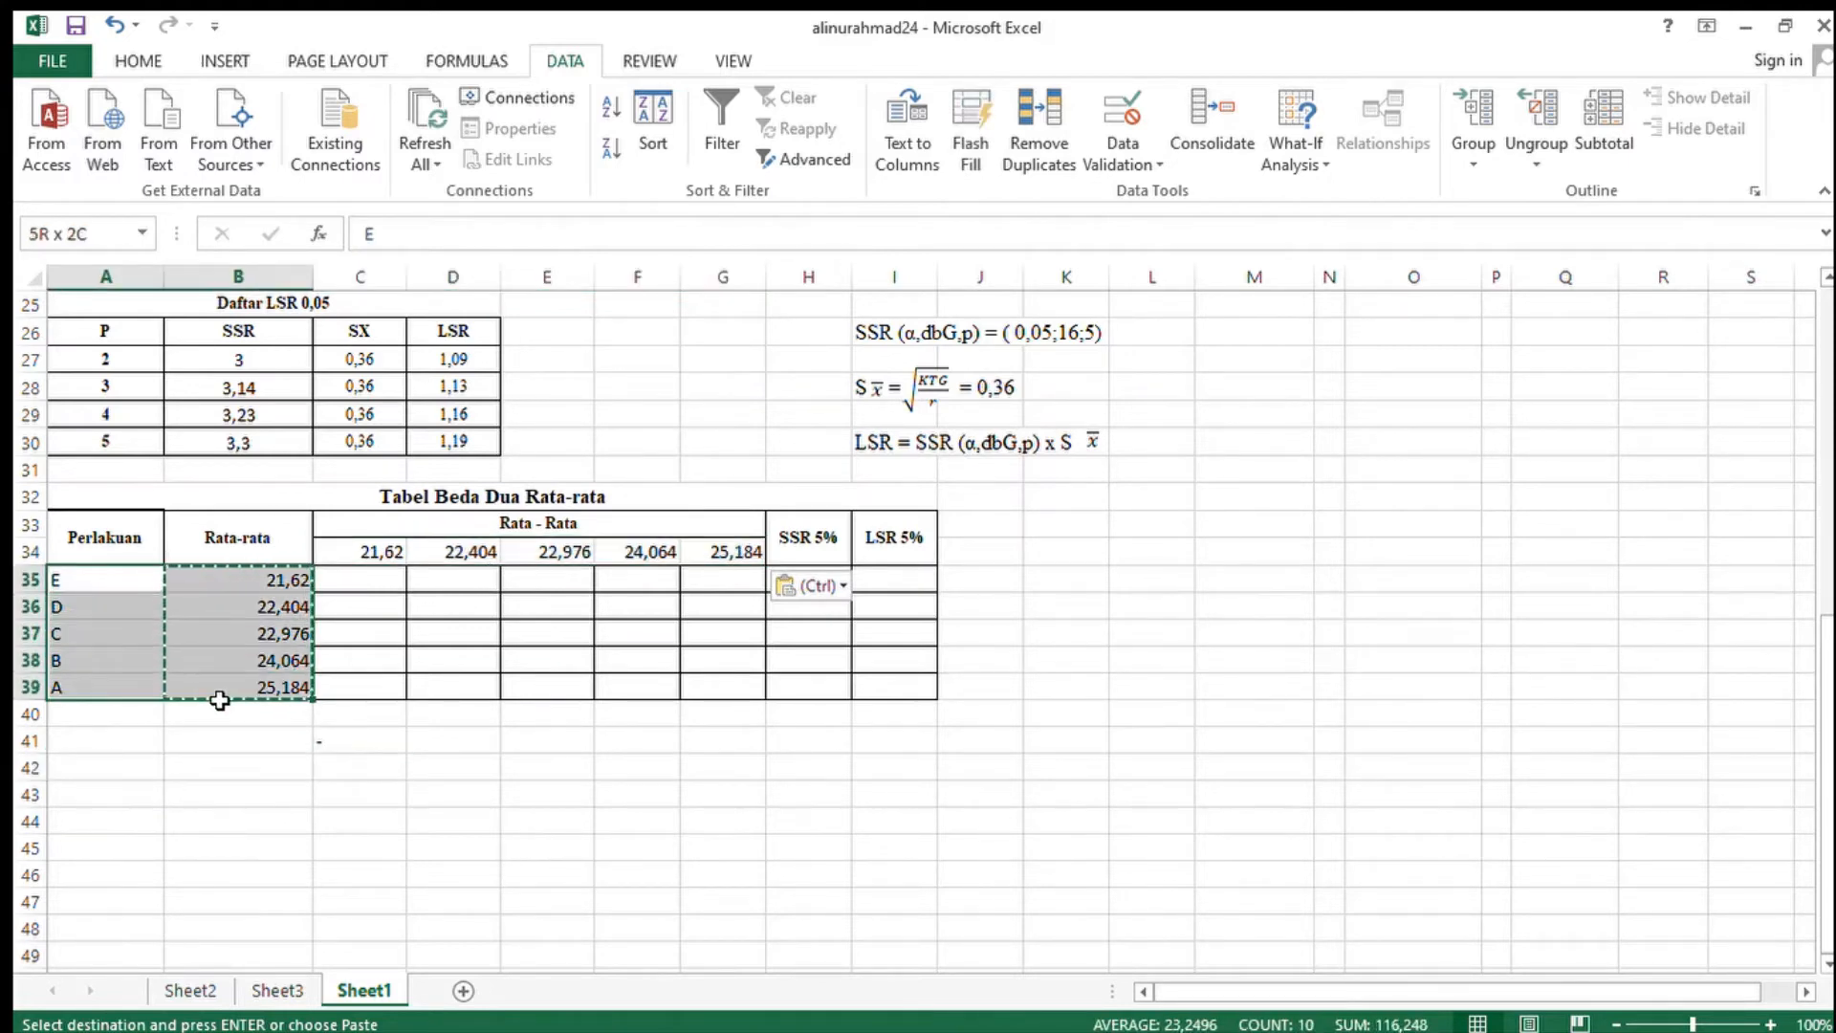
left_click(157, 65)
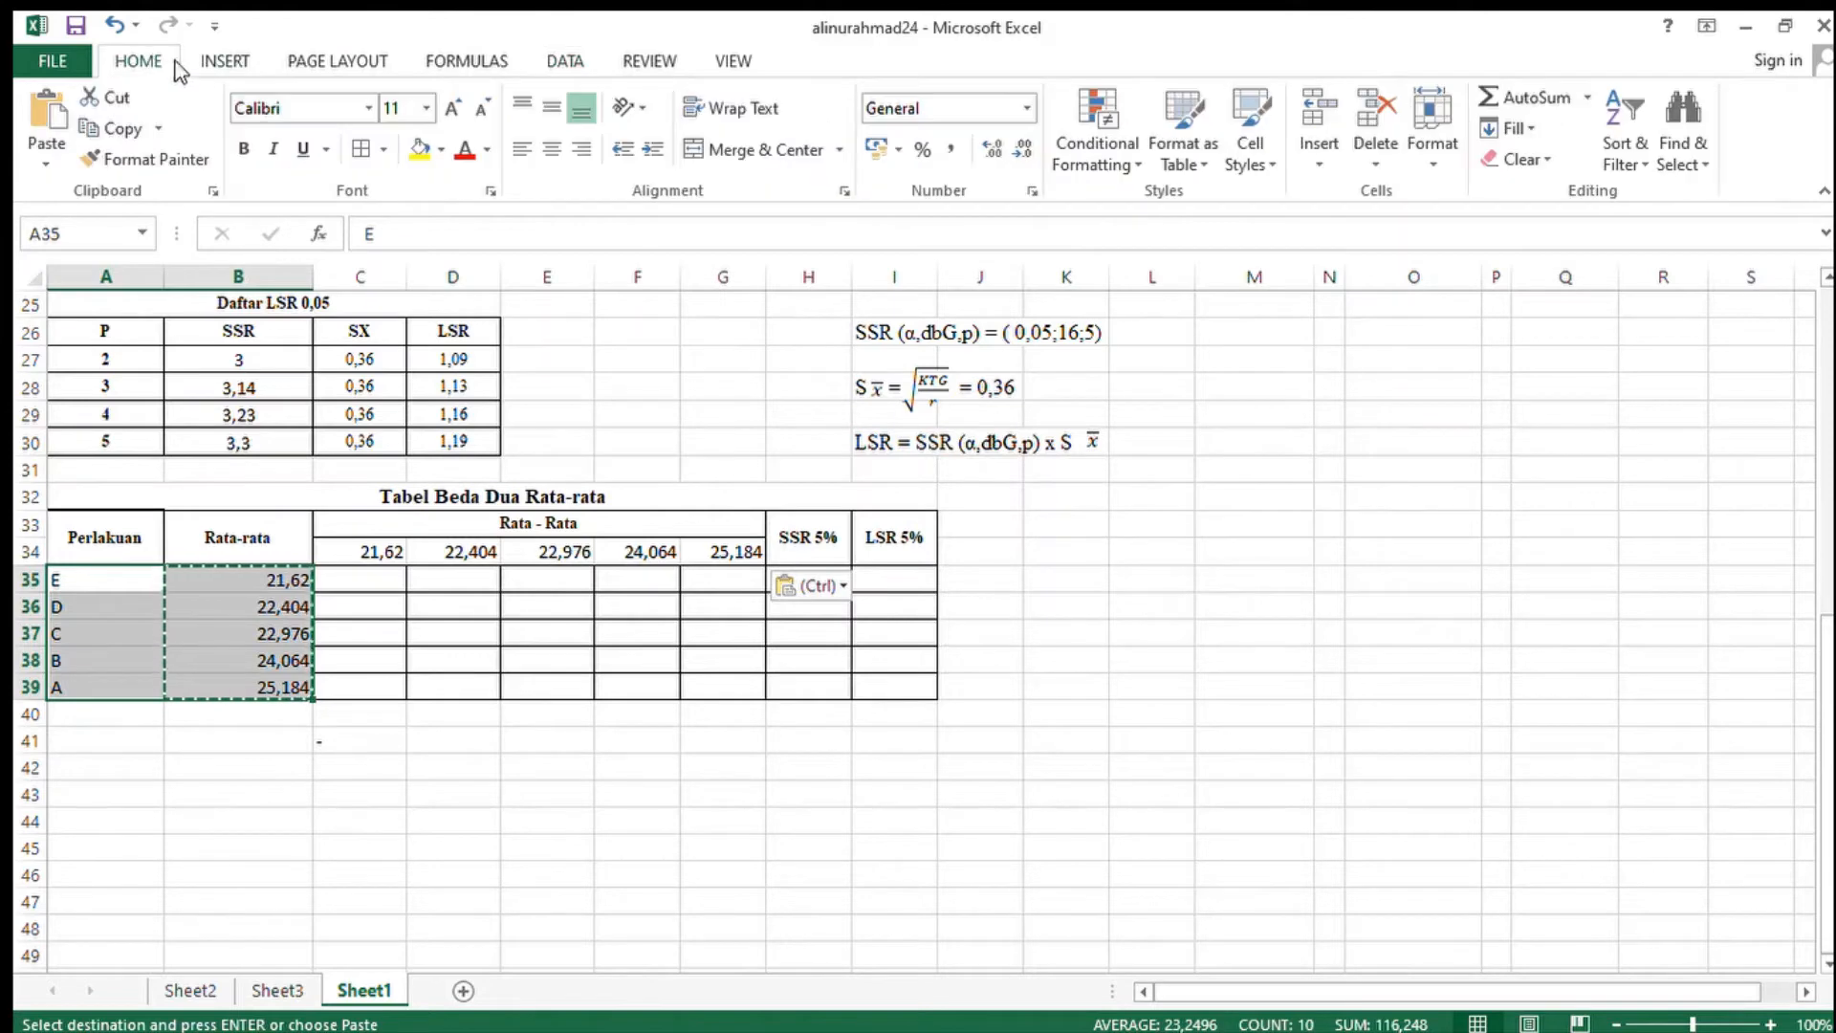
left_click(359, 150)
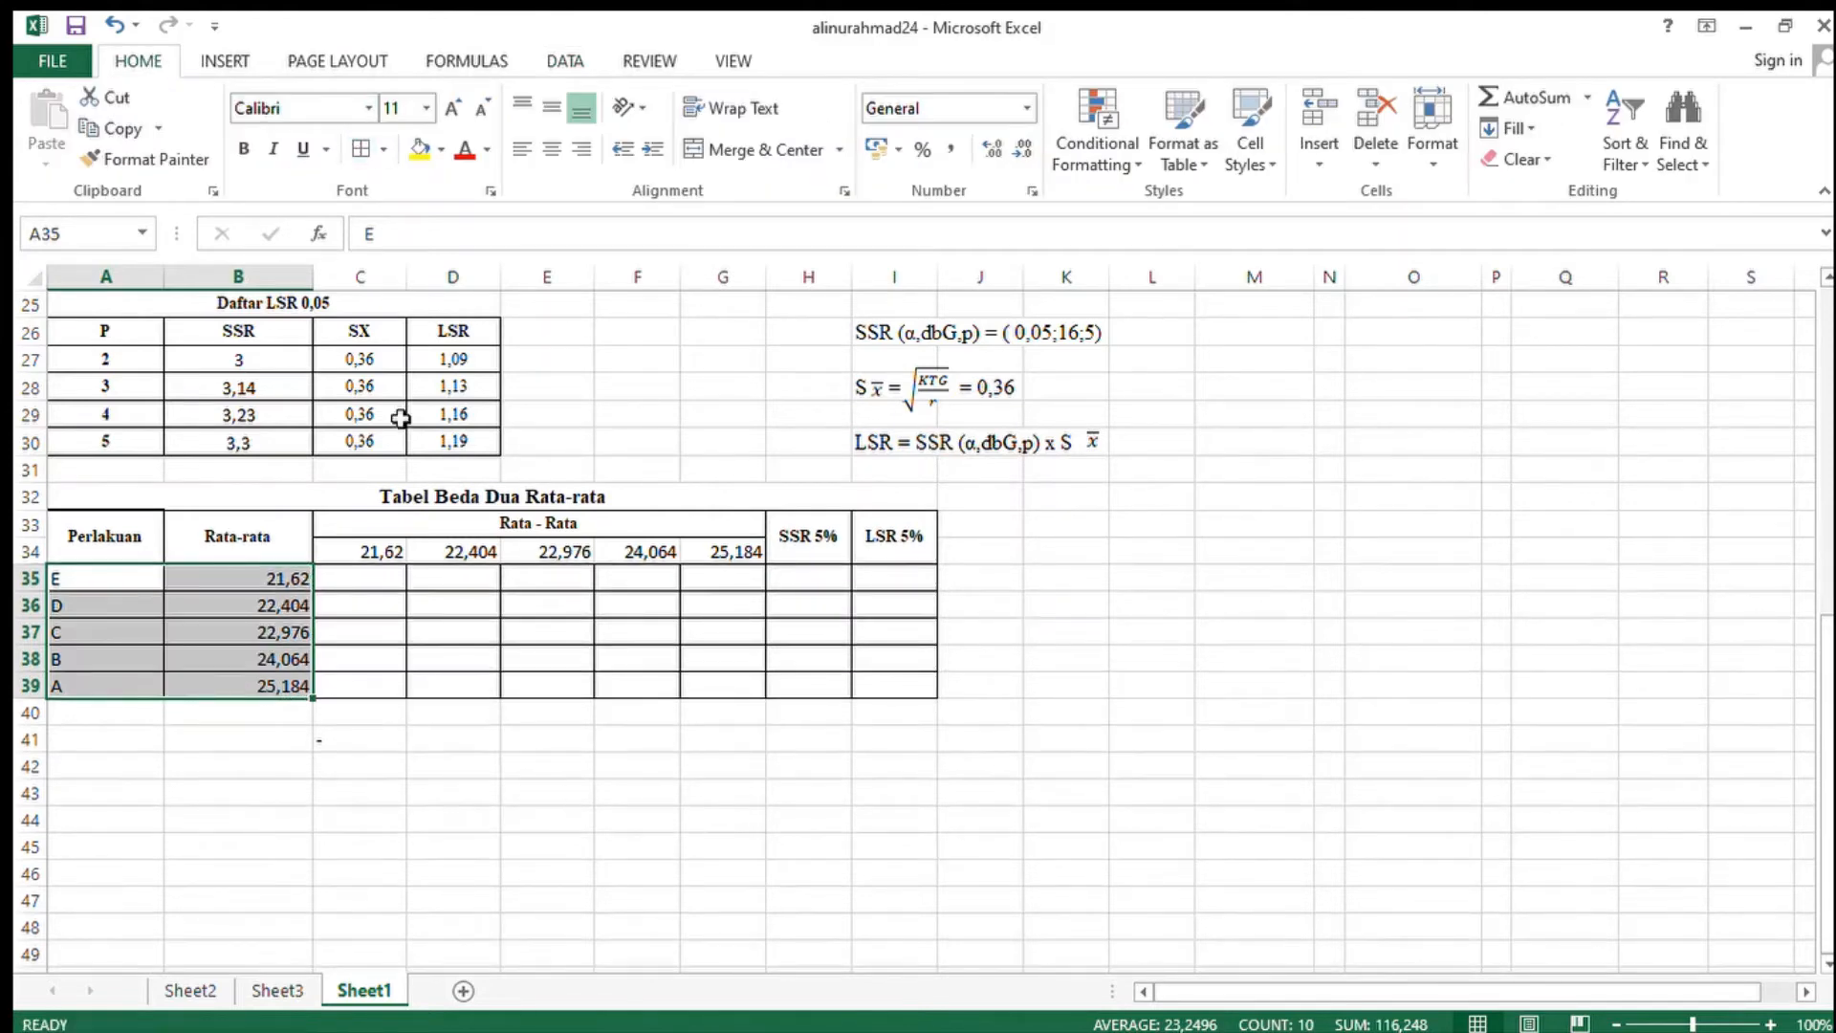
left_click(378, 767)
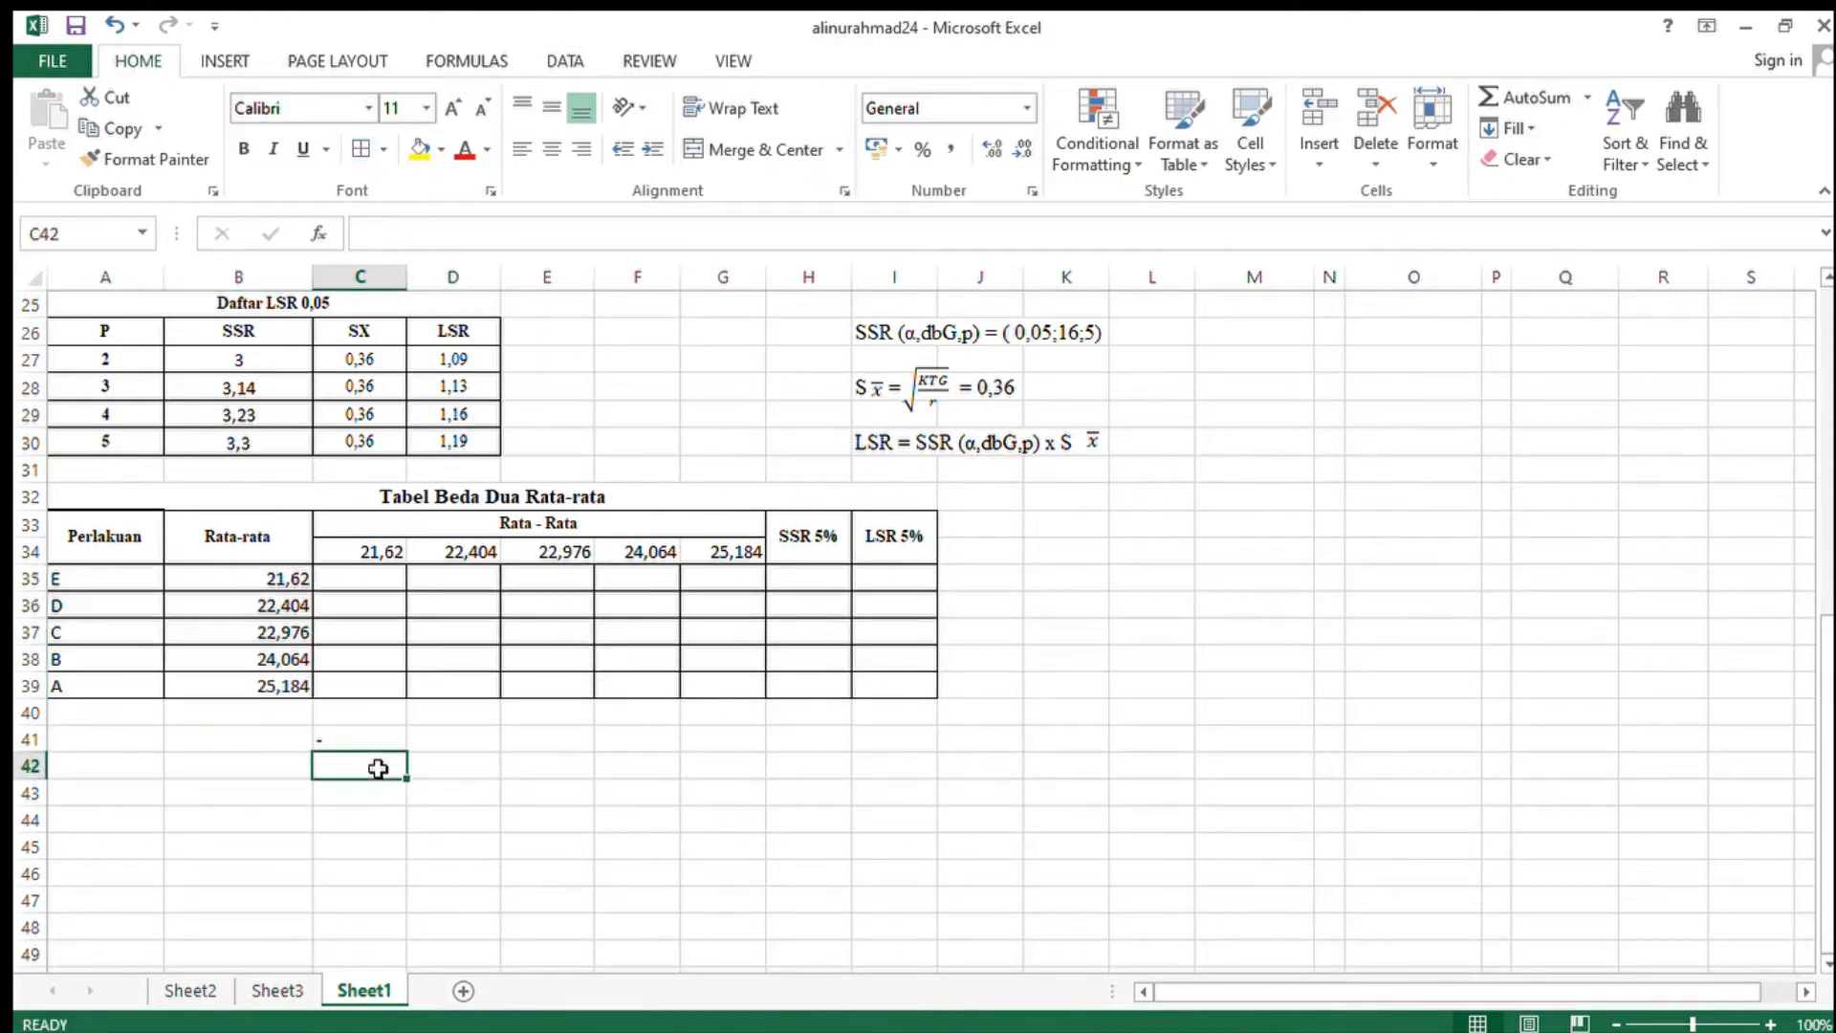
- Copy the SSR values in B27:B30 of the Daftar LSR 0,05 table to the clipboard
left_click(401, 582)
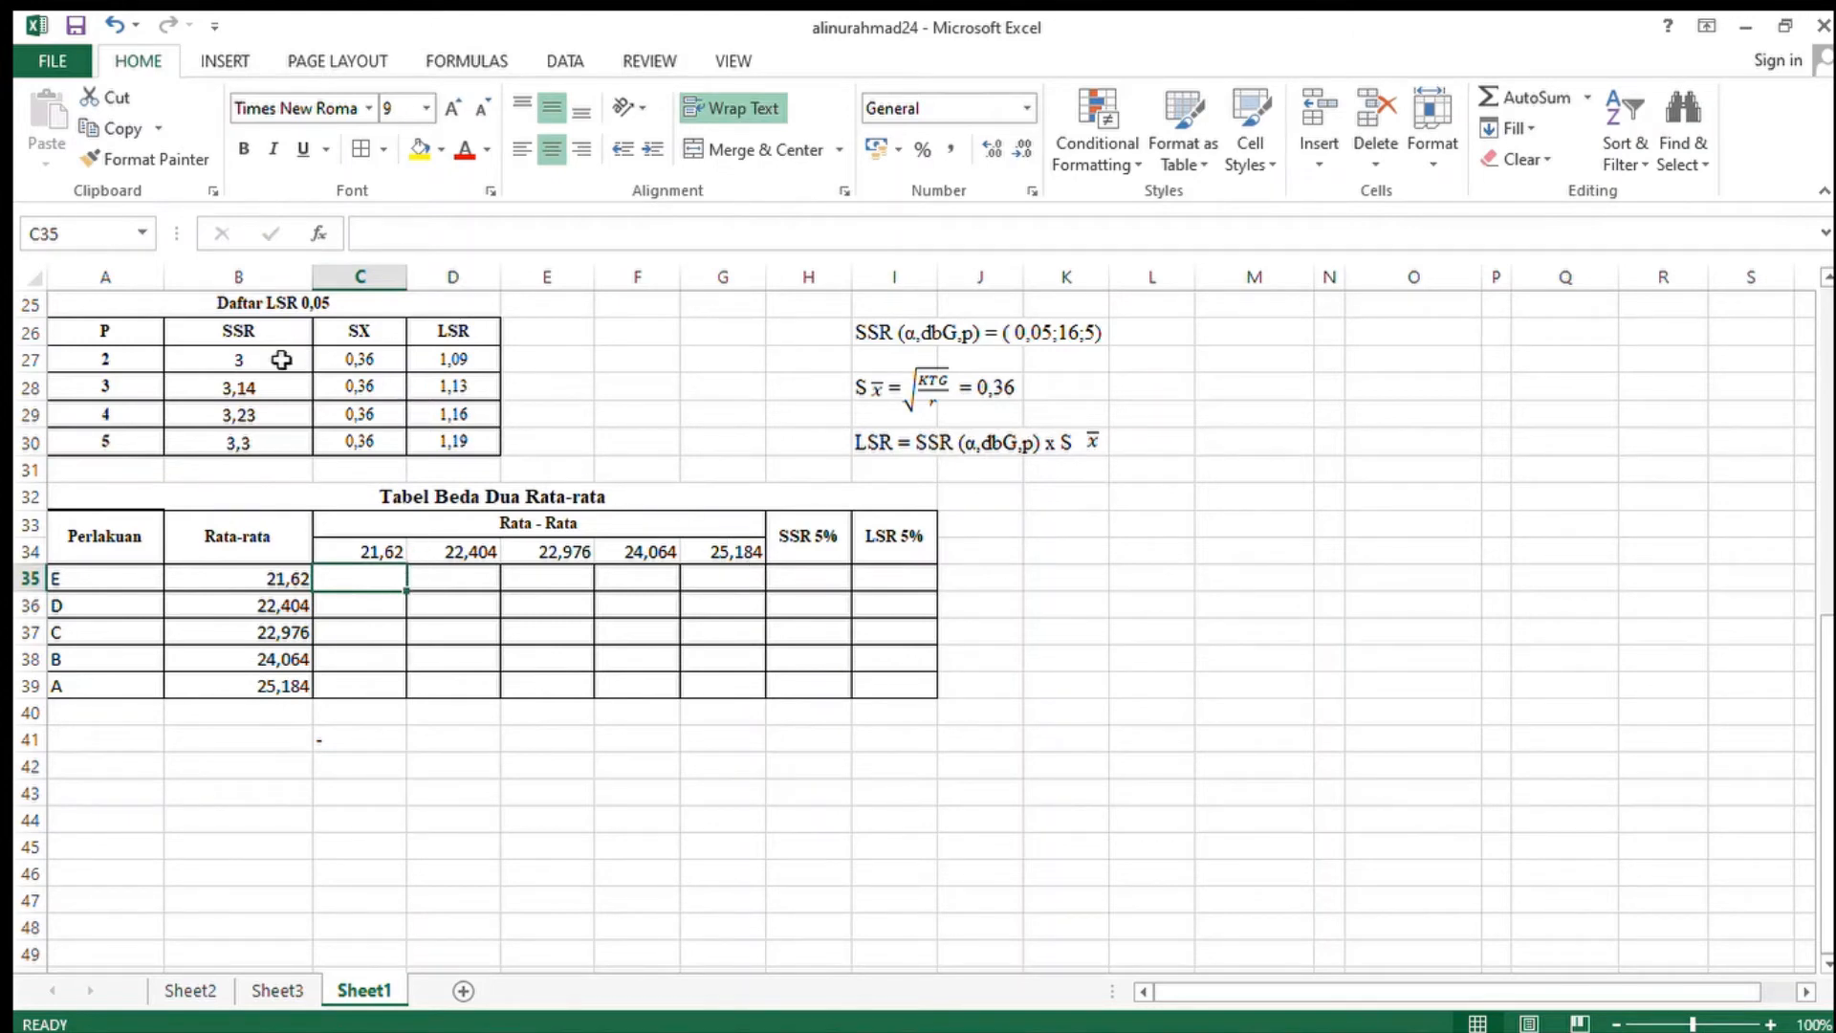
left_click_drag(281, 360, 281, 443)
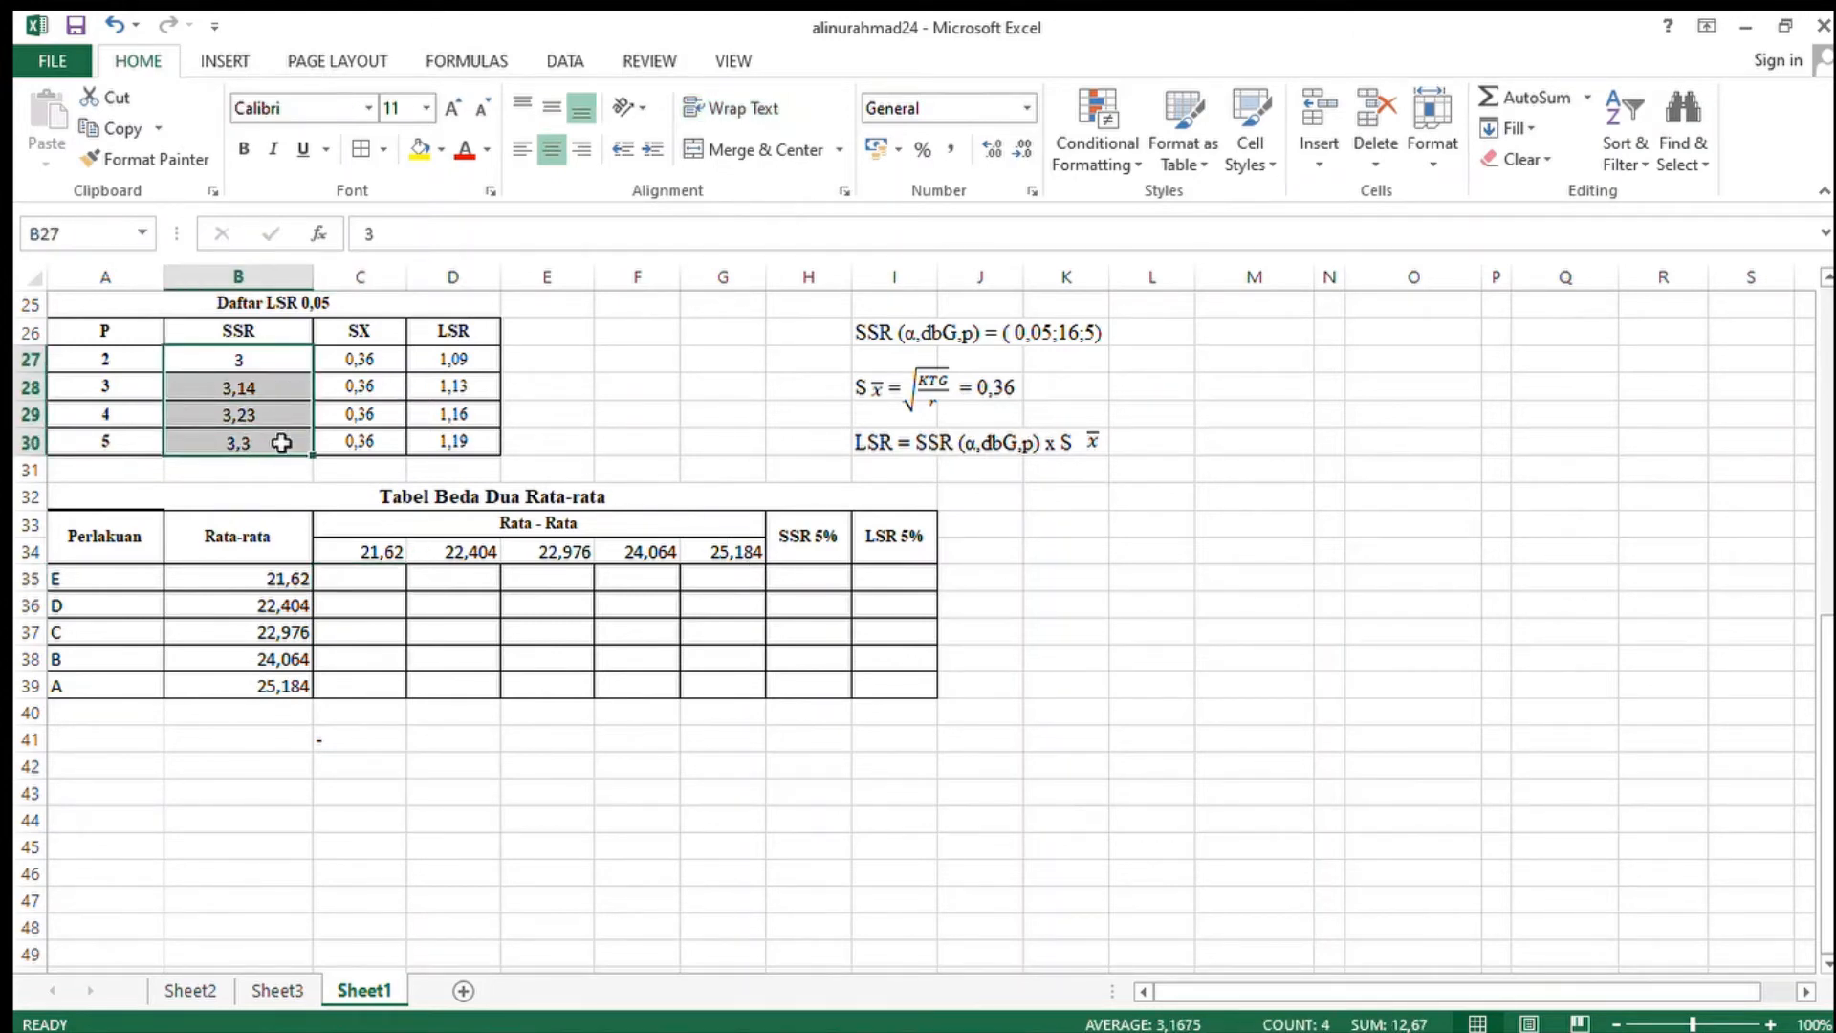
key("ctrl+c")
left_click(791, 581)
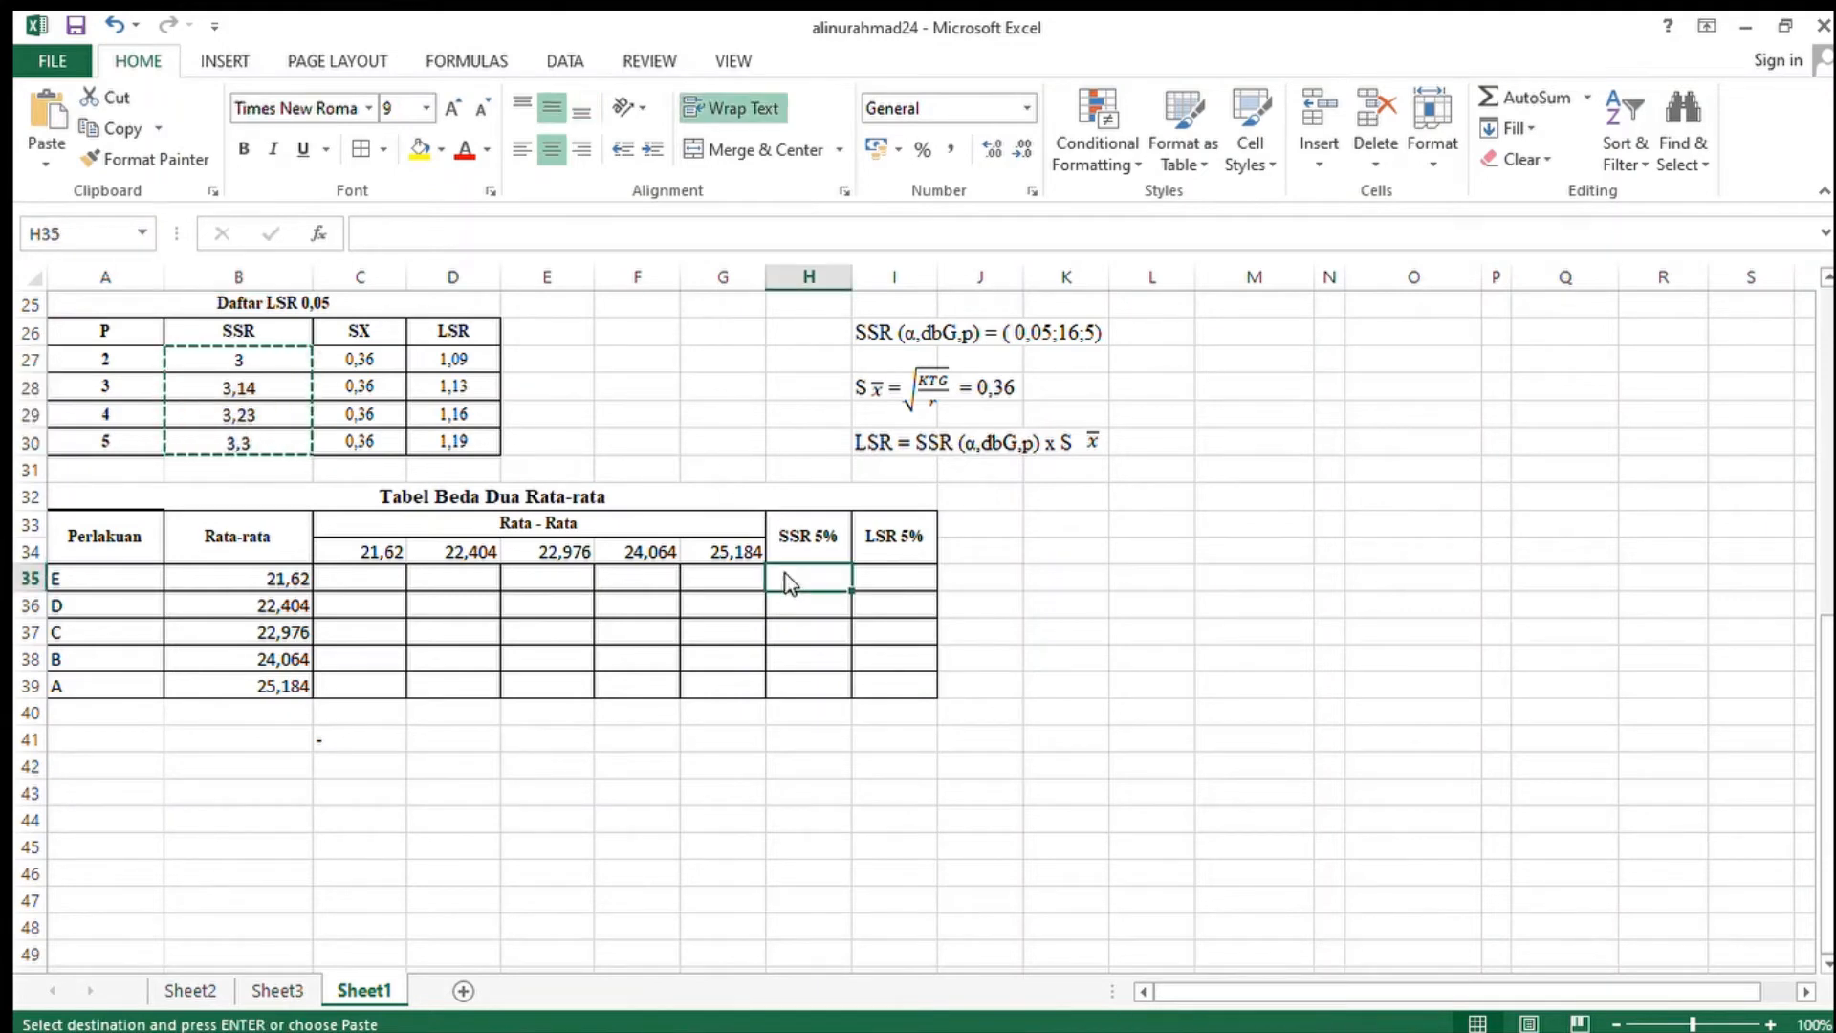
key("ctrl+v")
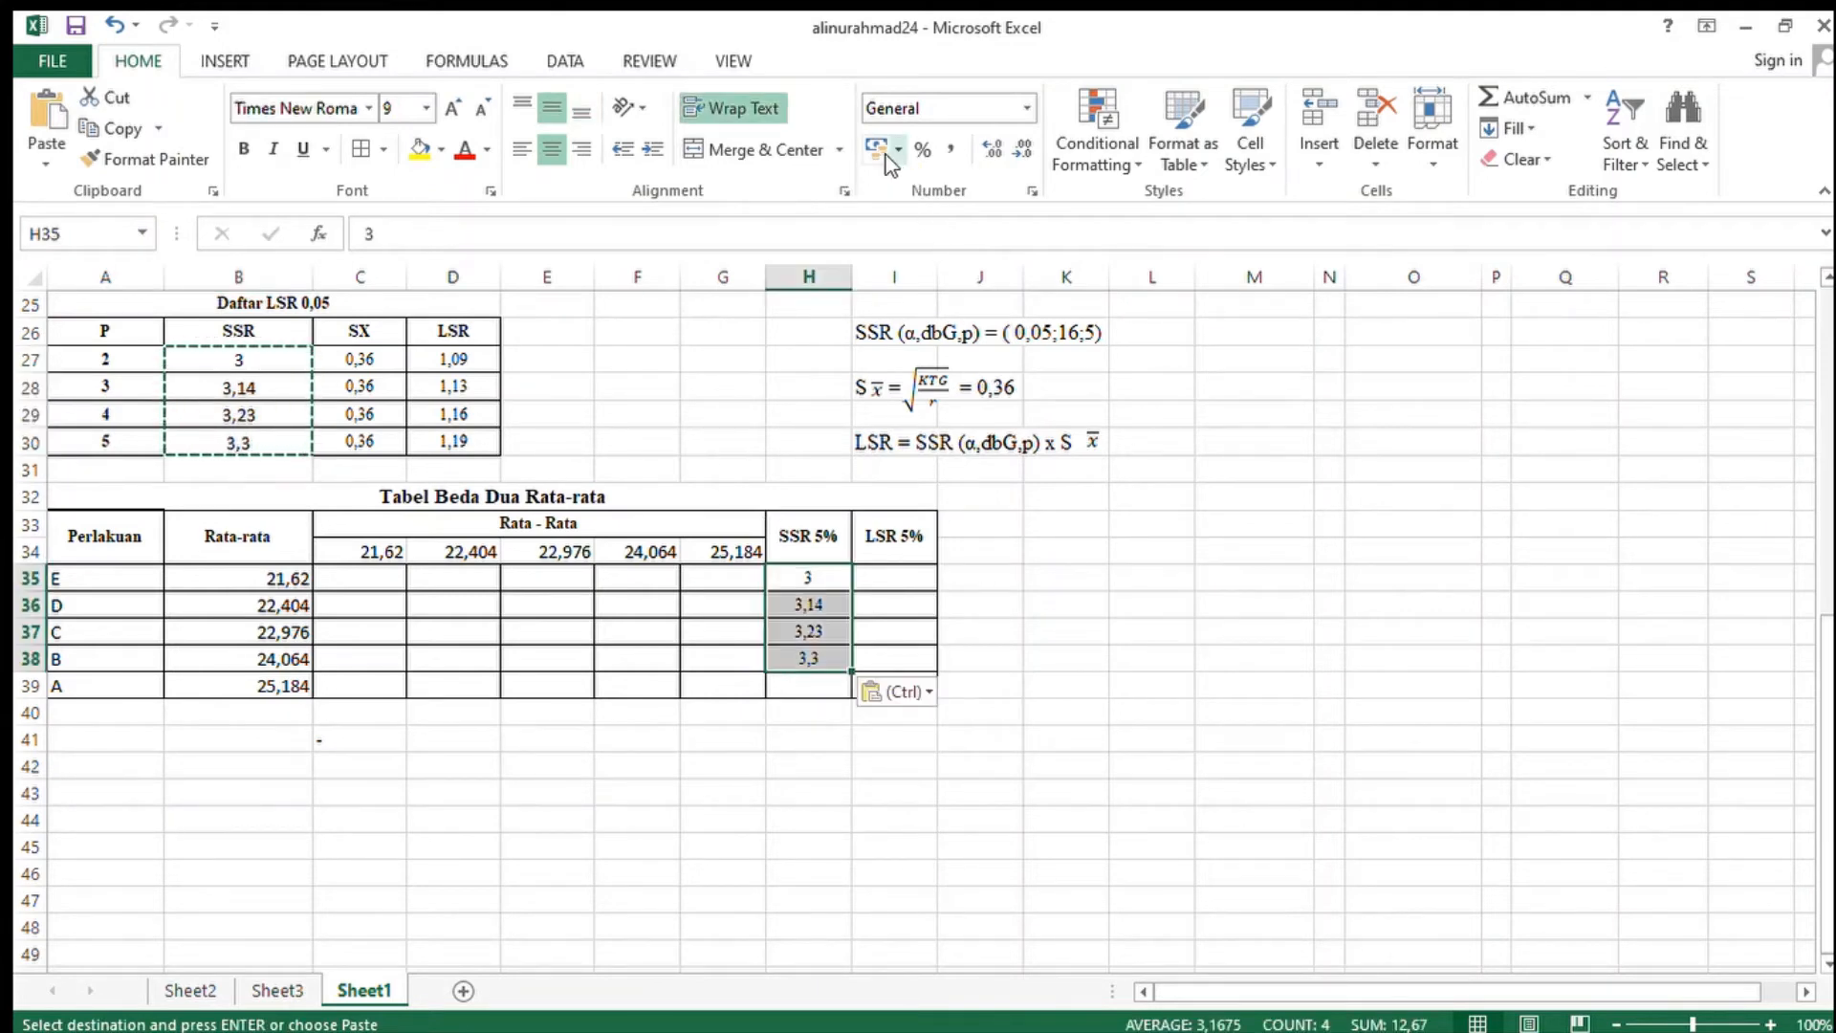
key("ctrl+z")
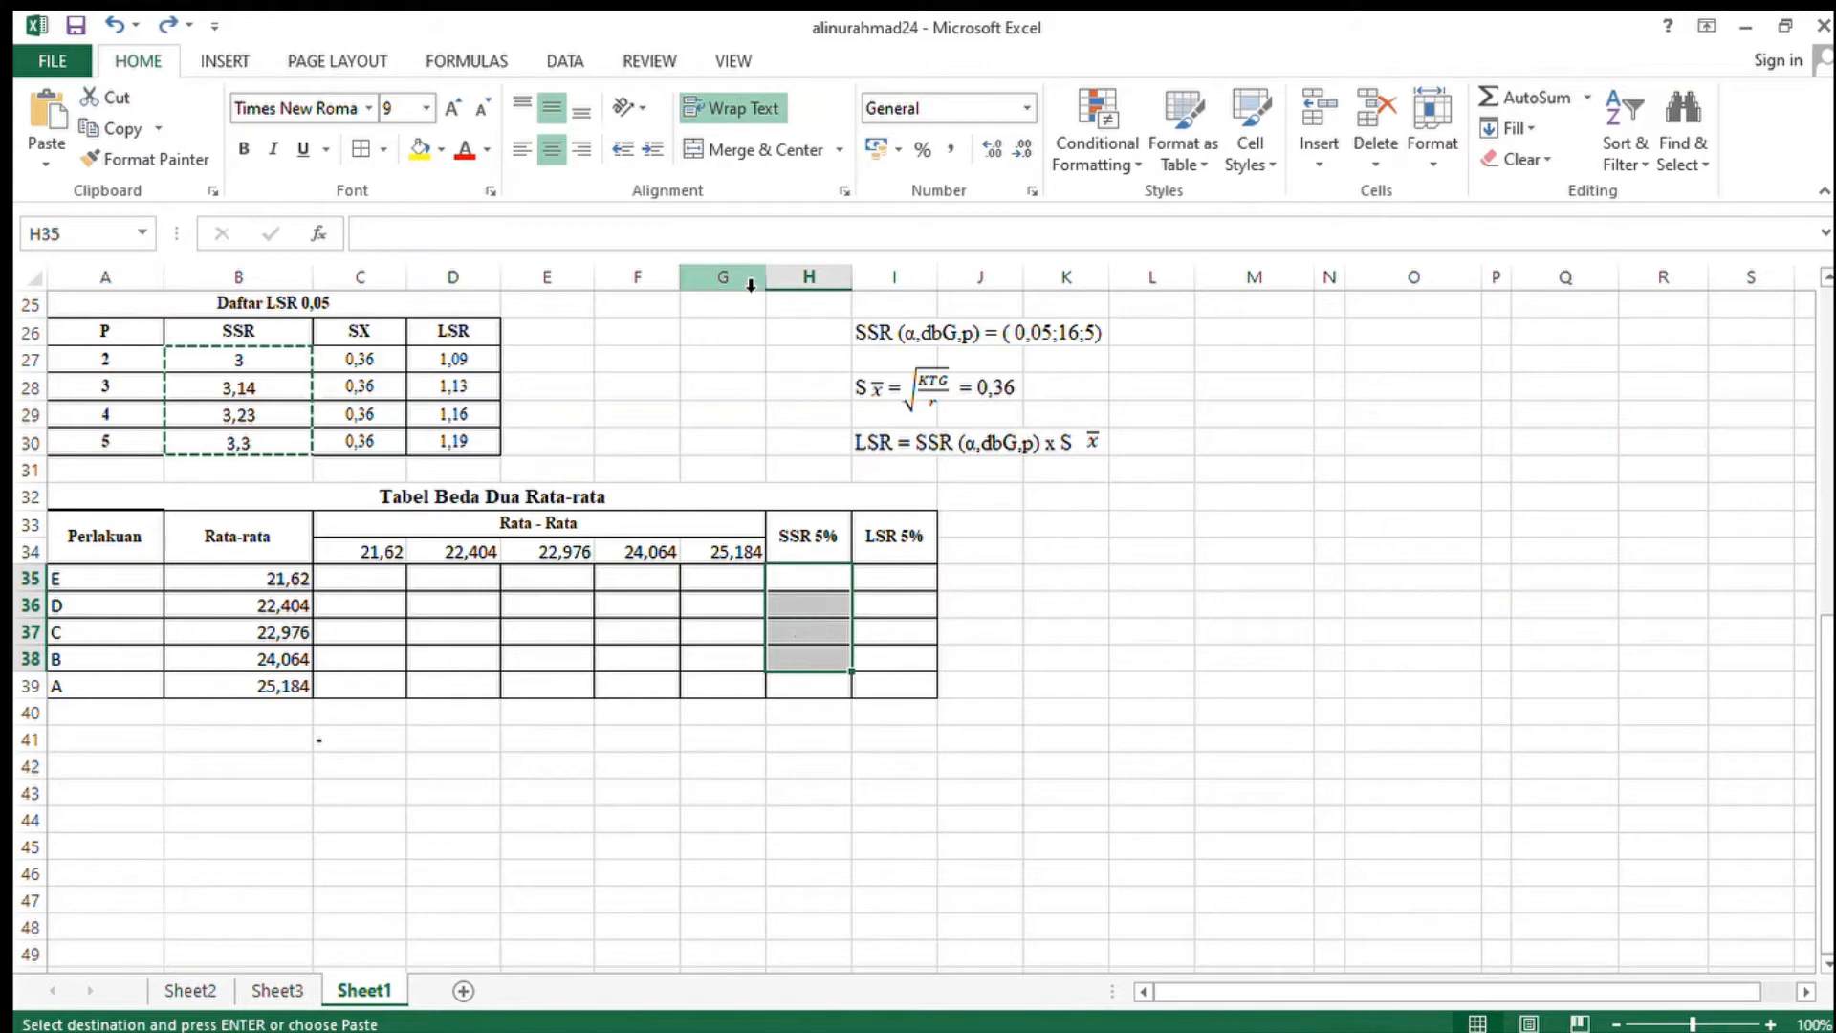
- Paste the copied SSR values into the SSR 5% column from H36, and copy the LSR values in D27:D30 into the LSR 5% column from I36
left_click(803, 604)
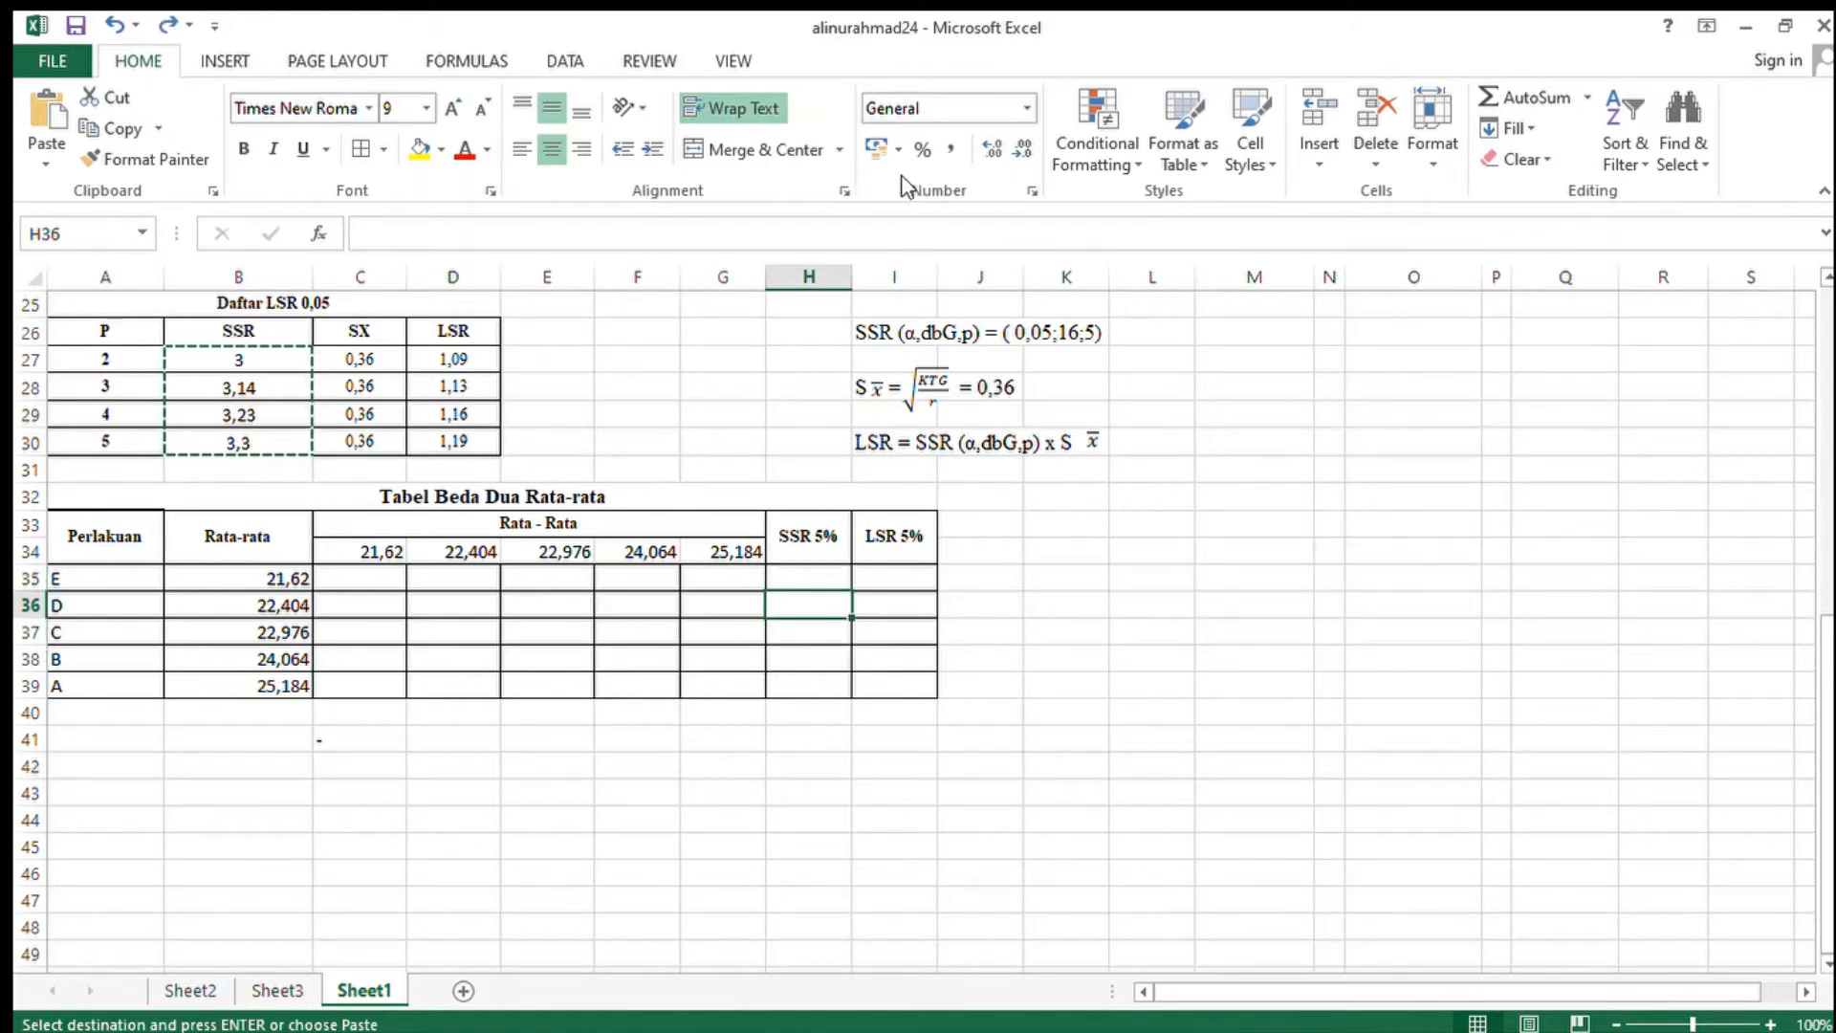
key("ctrl+v")
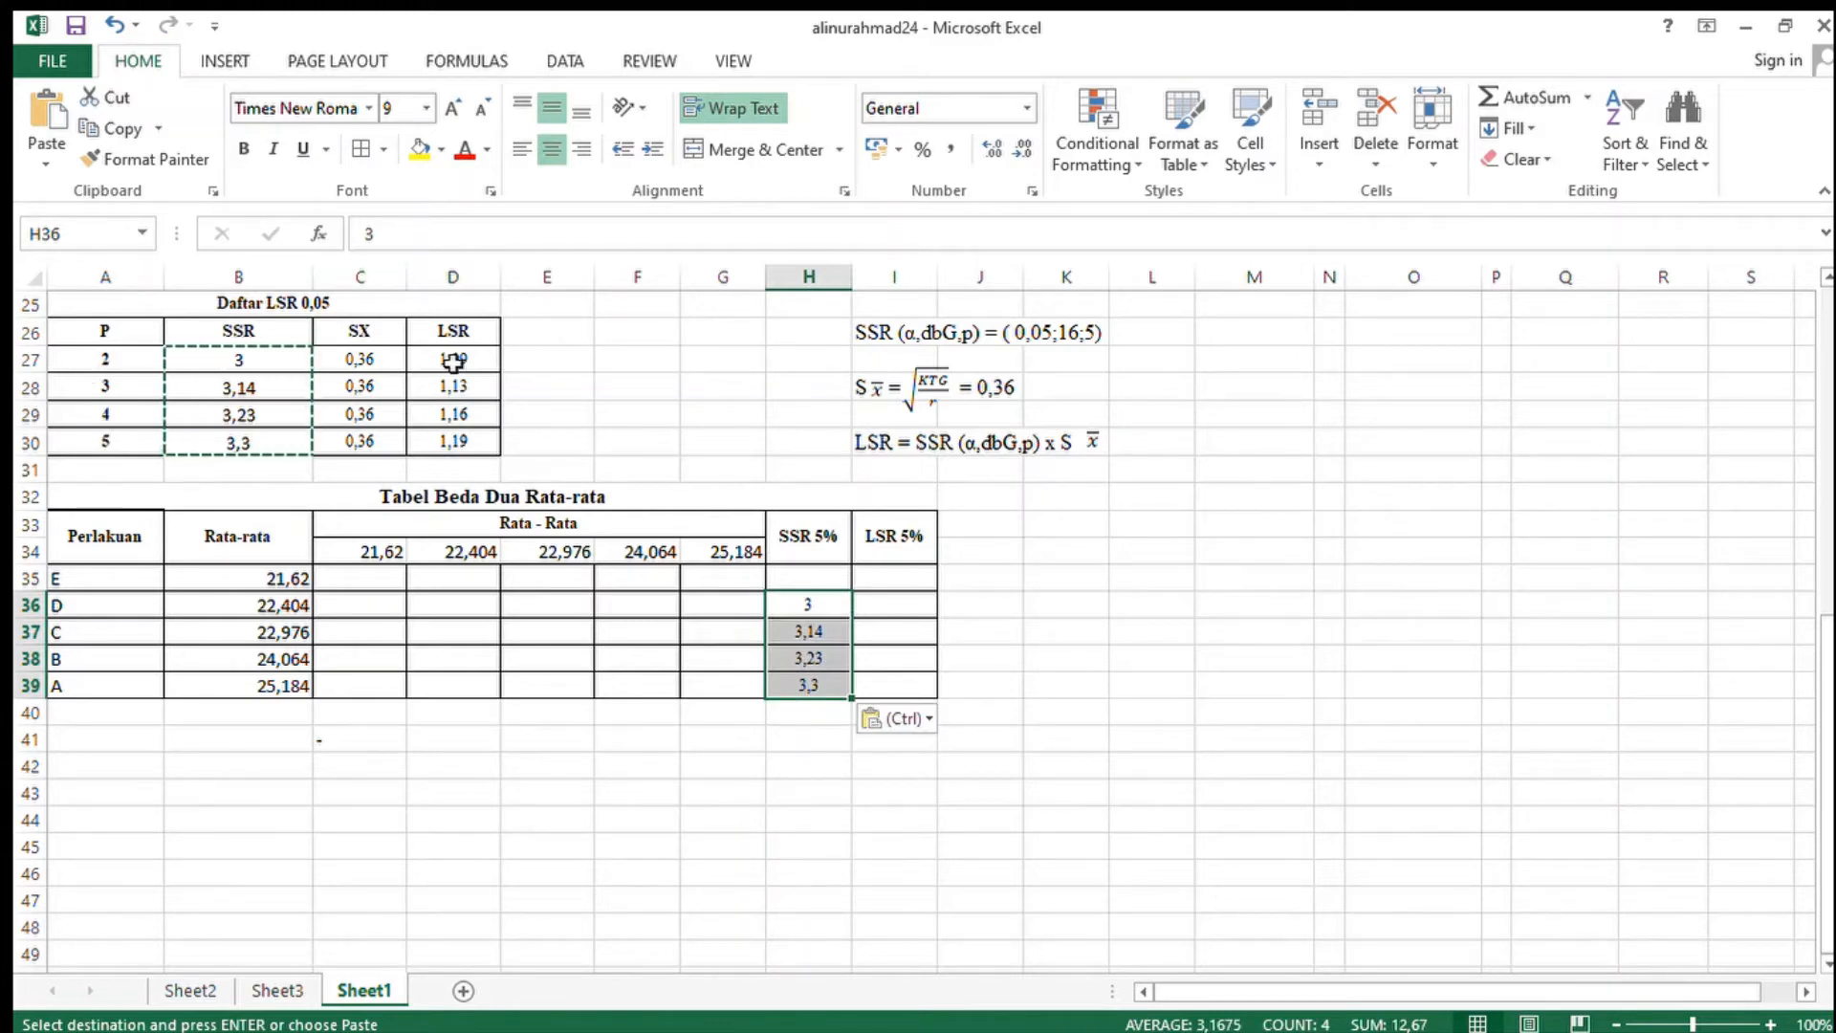
left_click_drag(453, 360, 471, 443)
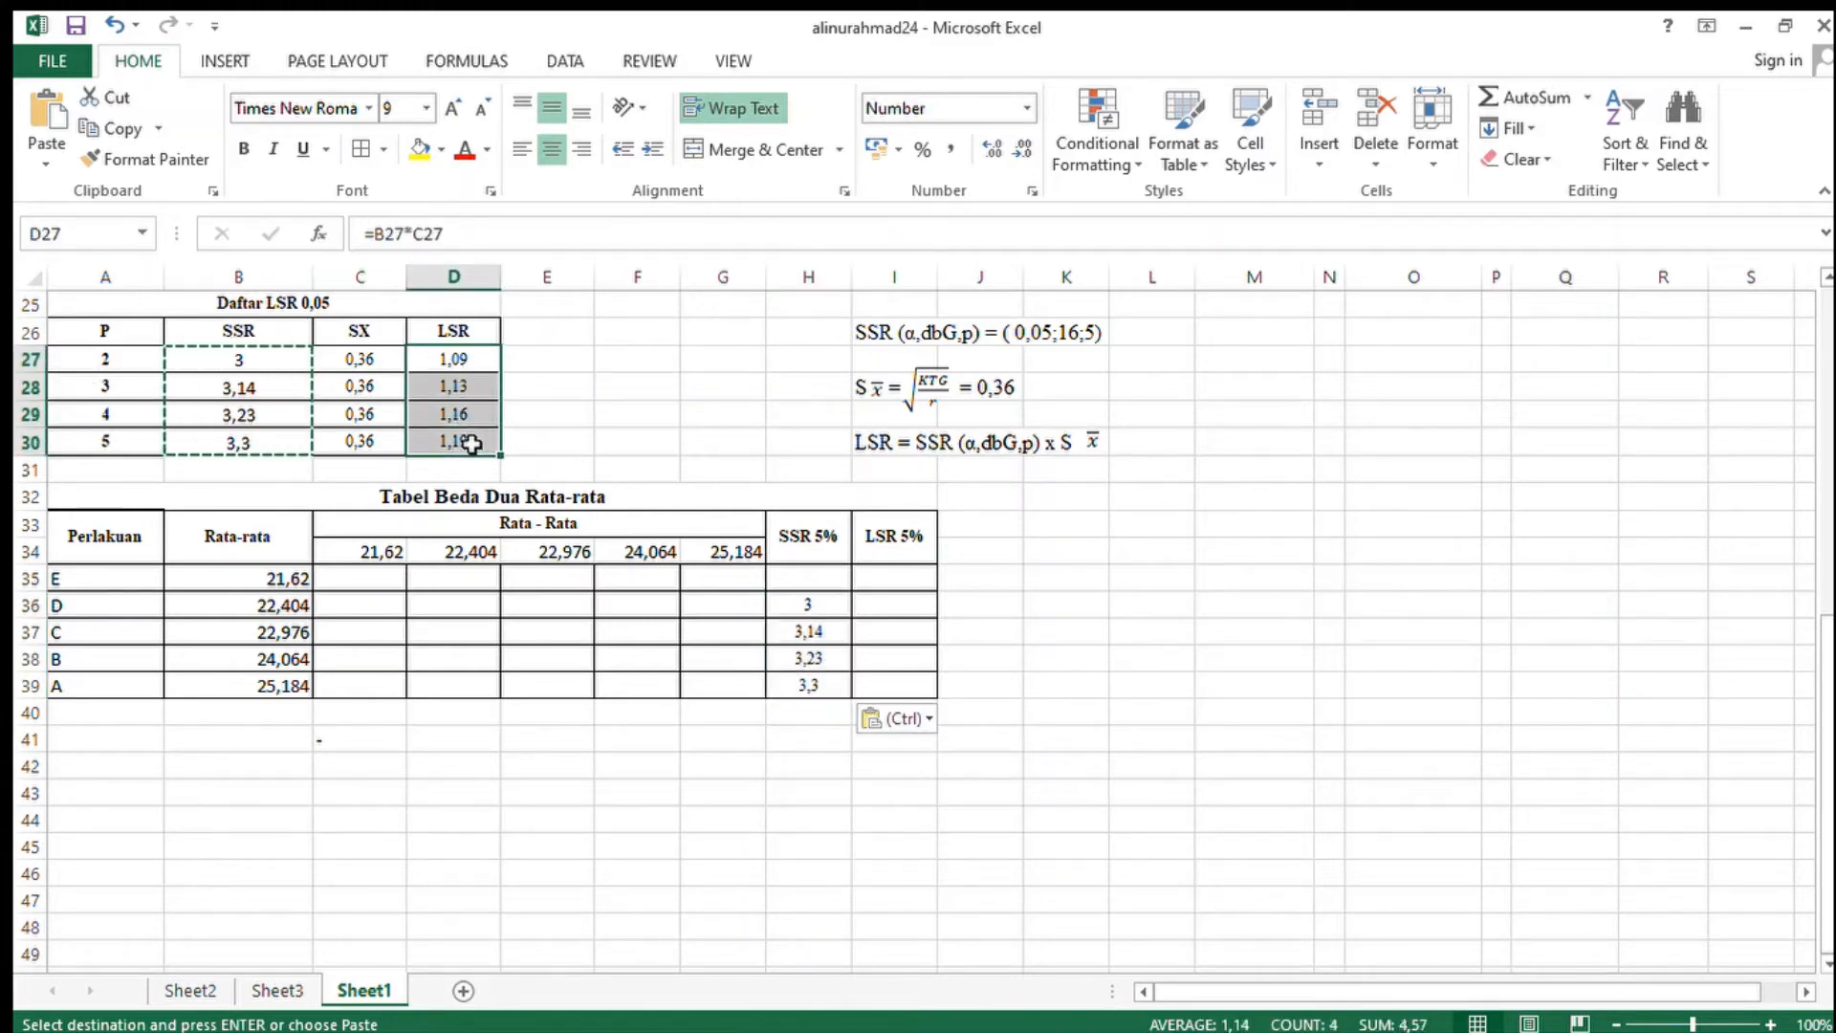
key("ctrl+c")
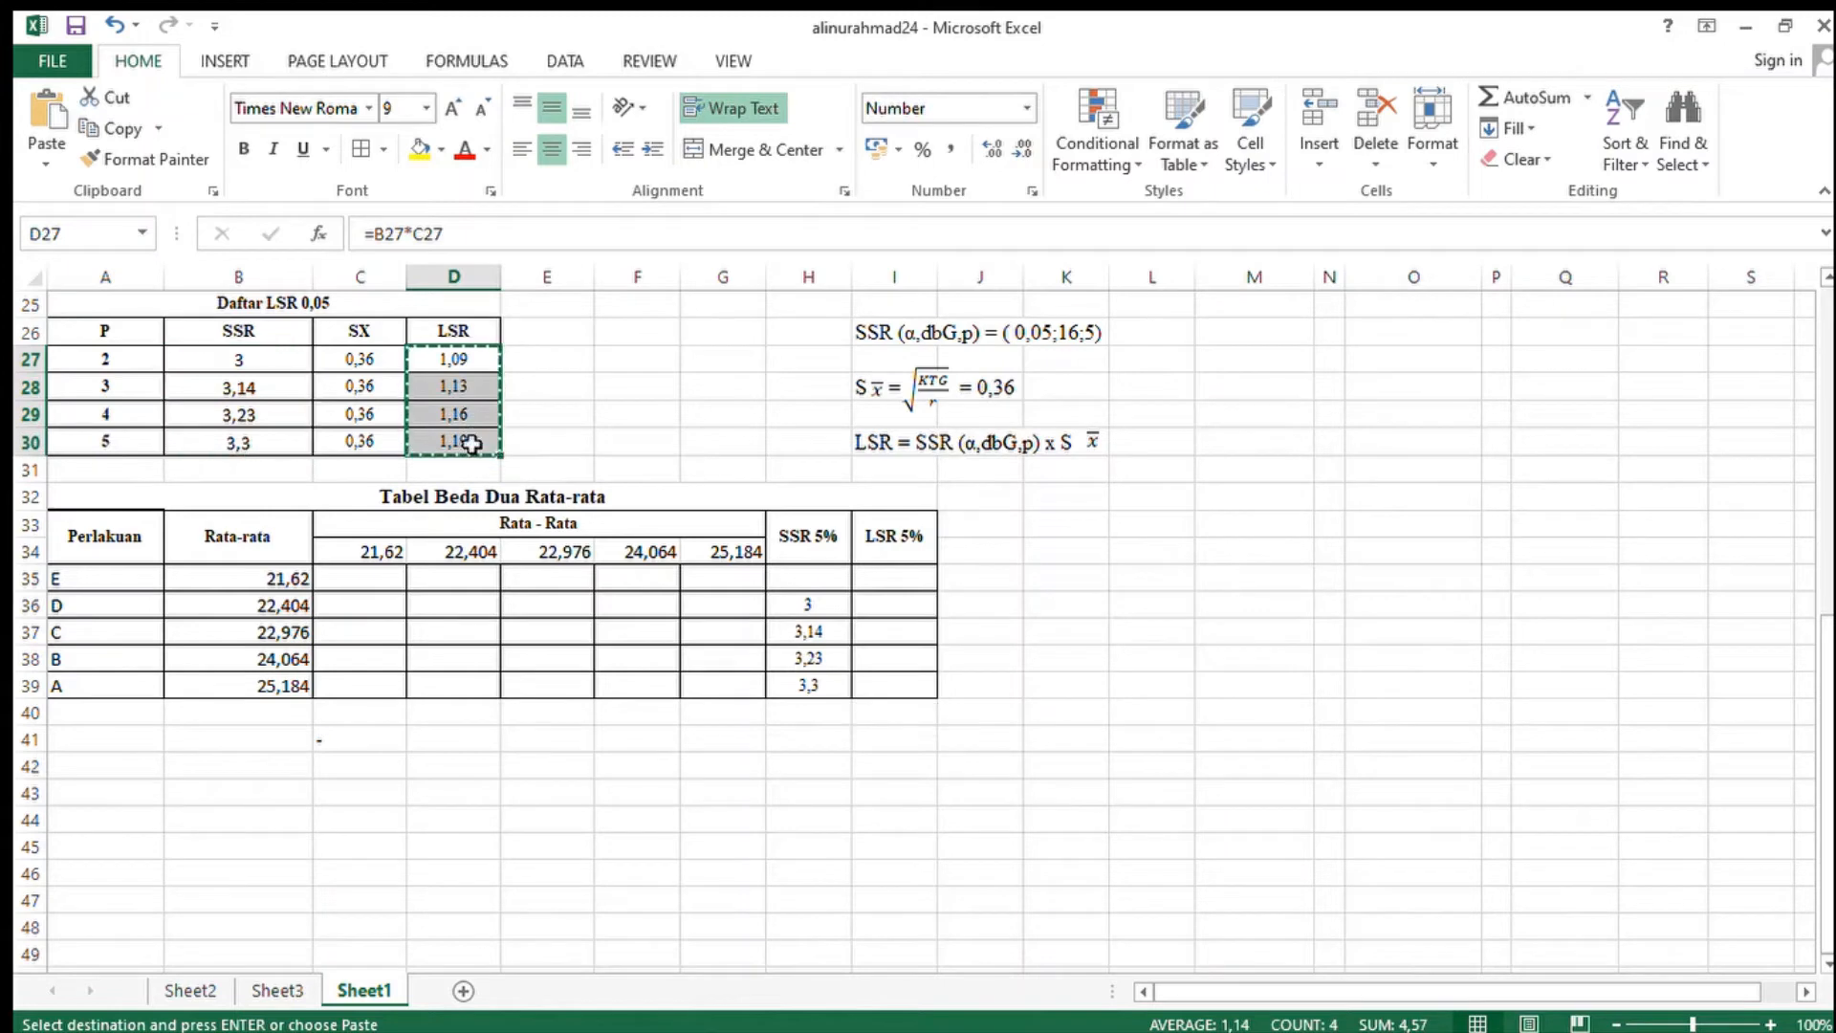
left_click(897, 604)
key("ctrl+v")
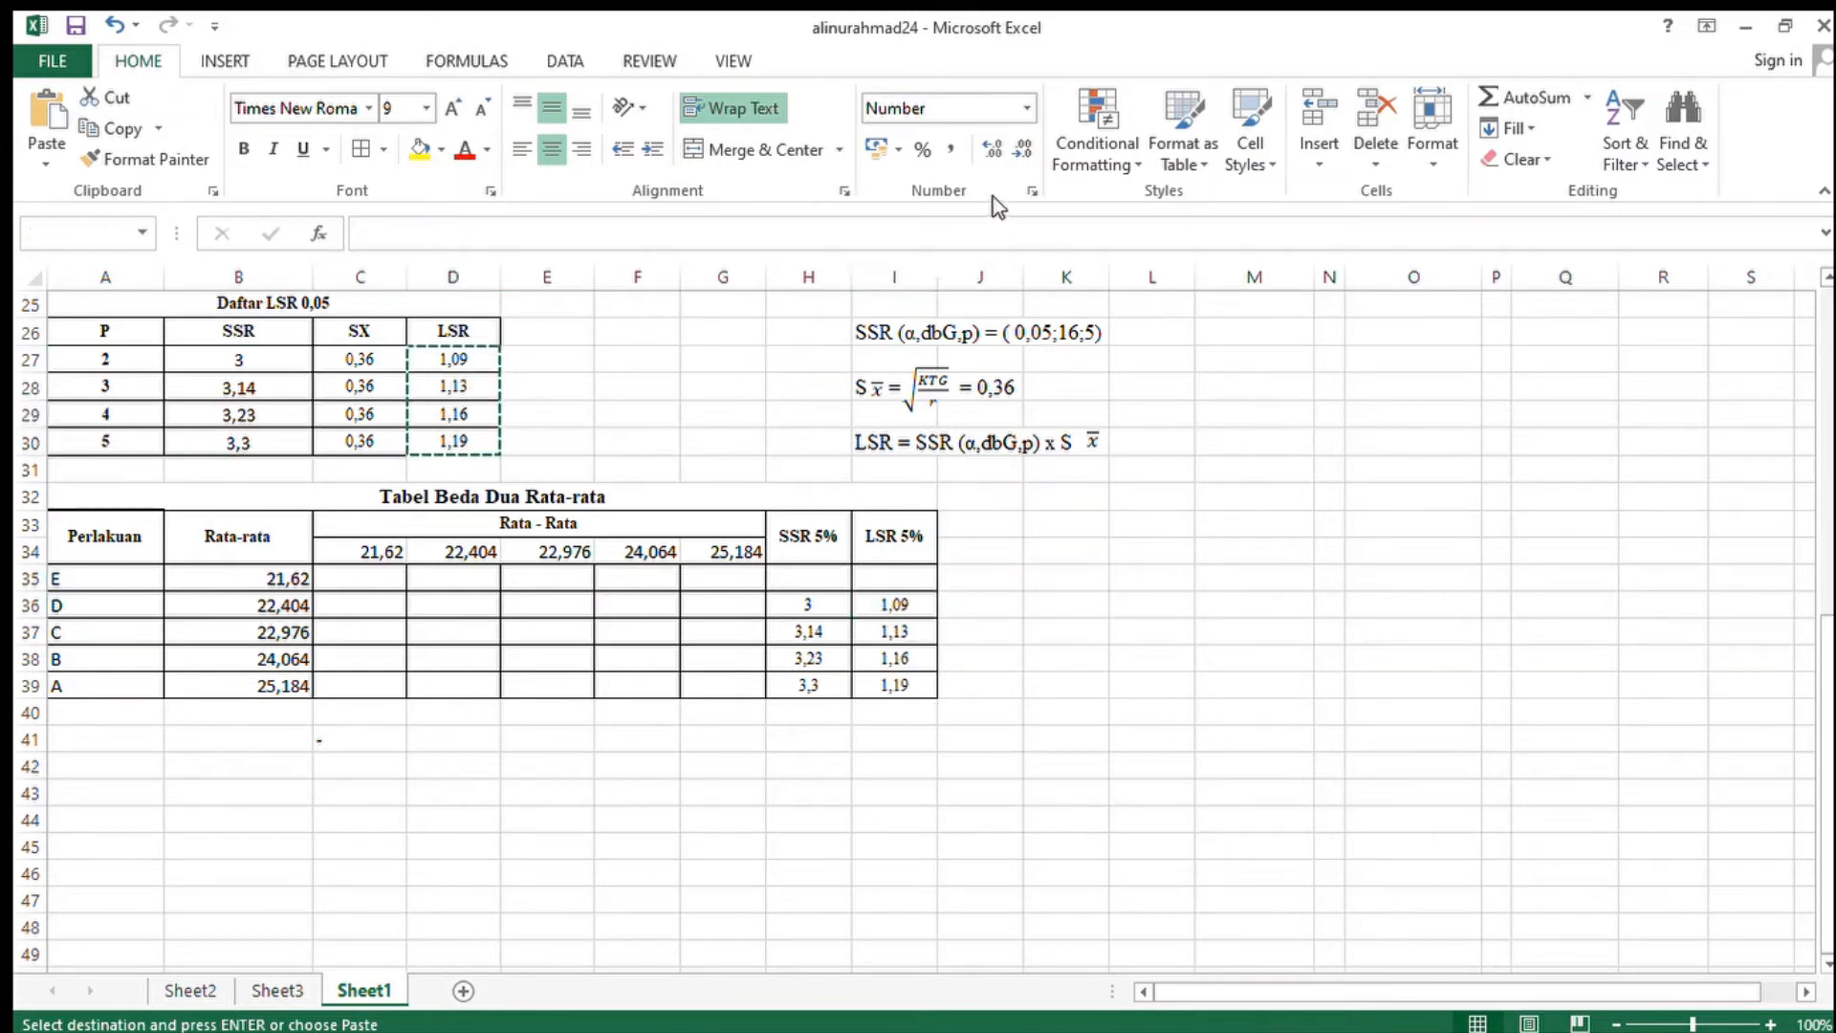
left_click(1148, 737)
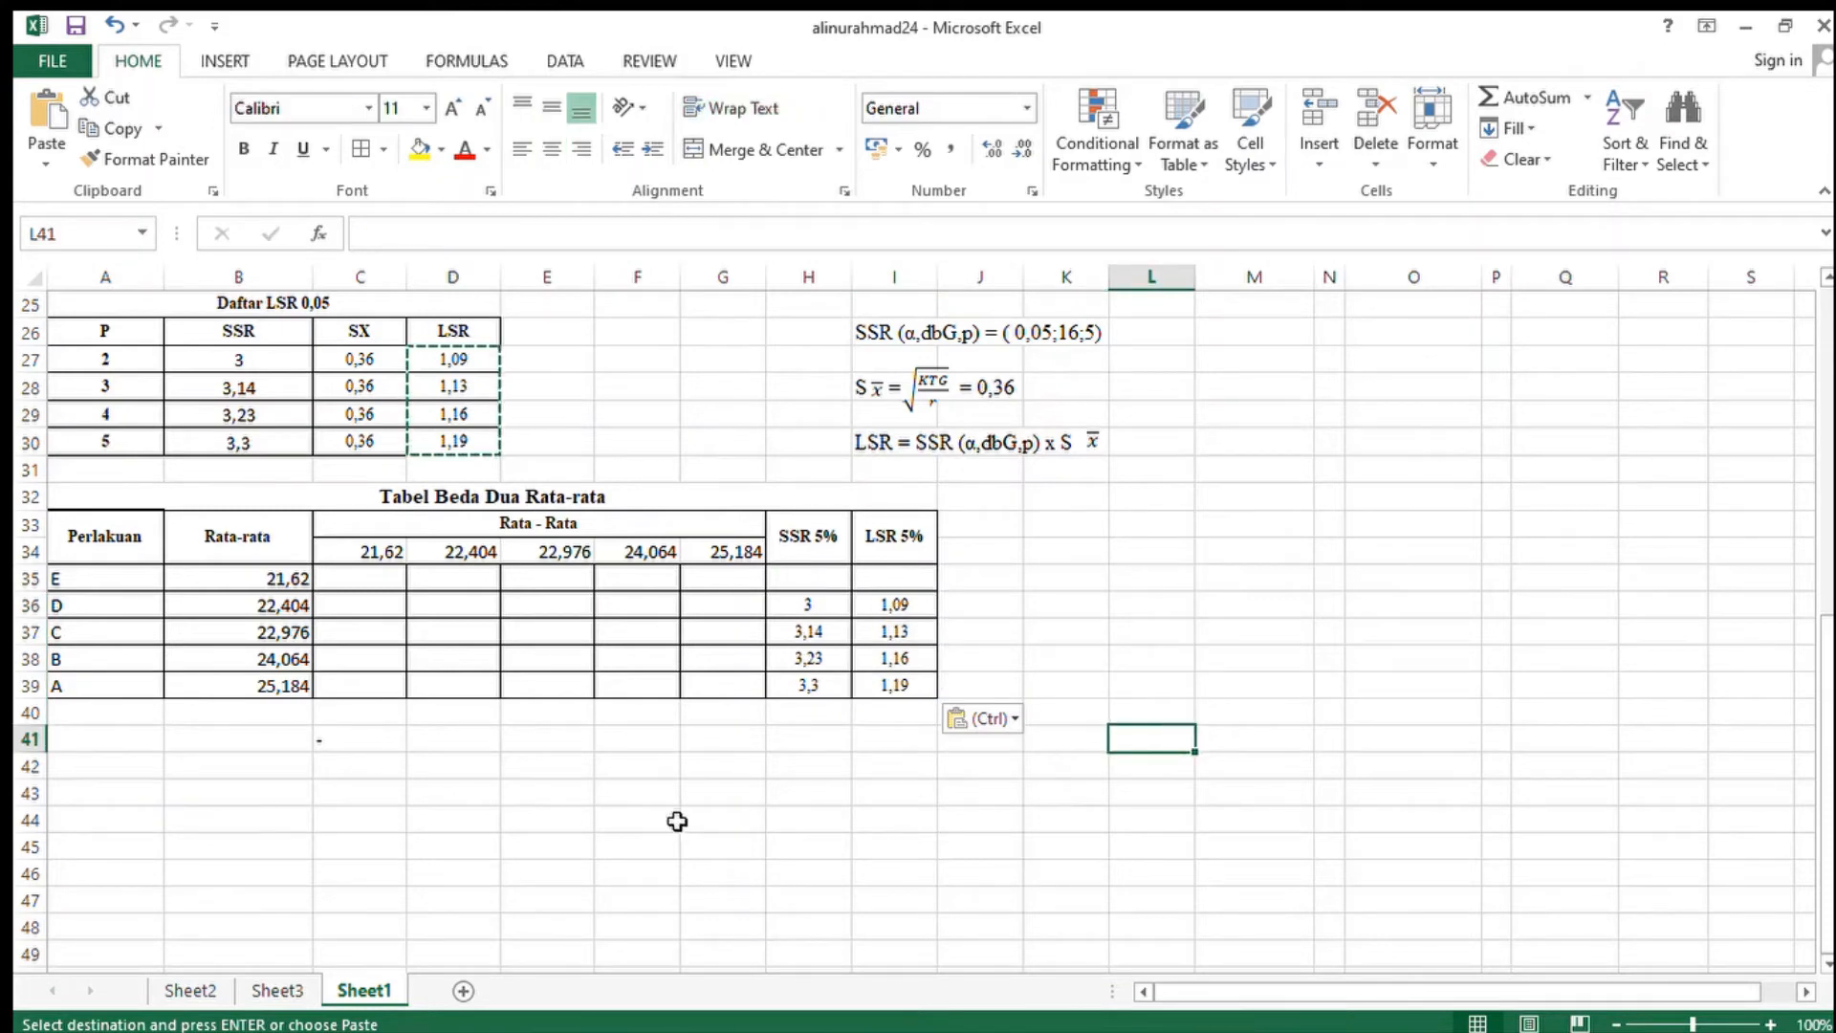
- Examine how the row averages in B35 and B36 pair with the first Rata - Rata header value in C34
left_click(622, 825)
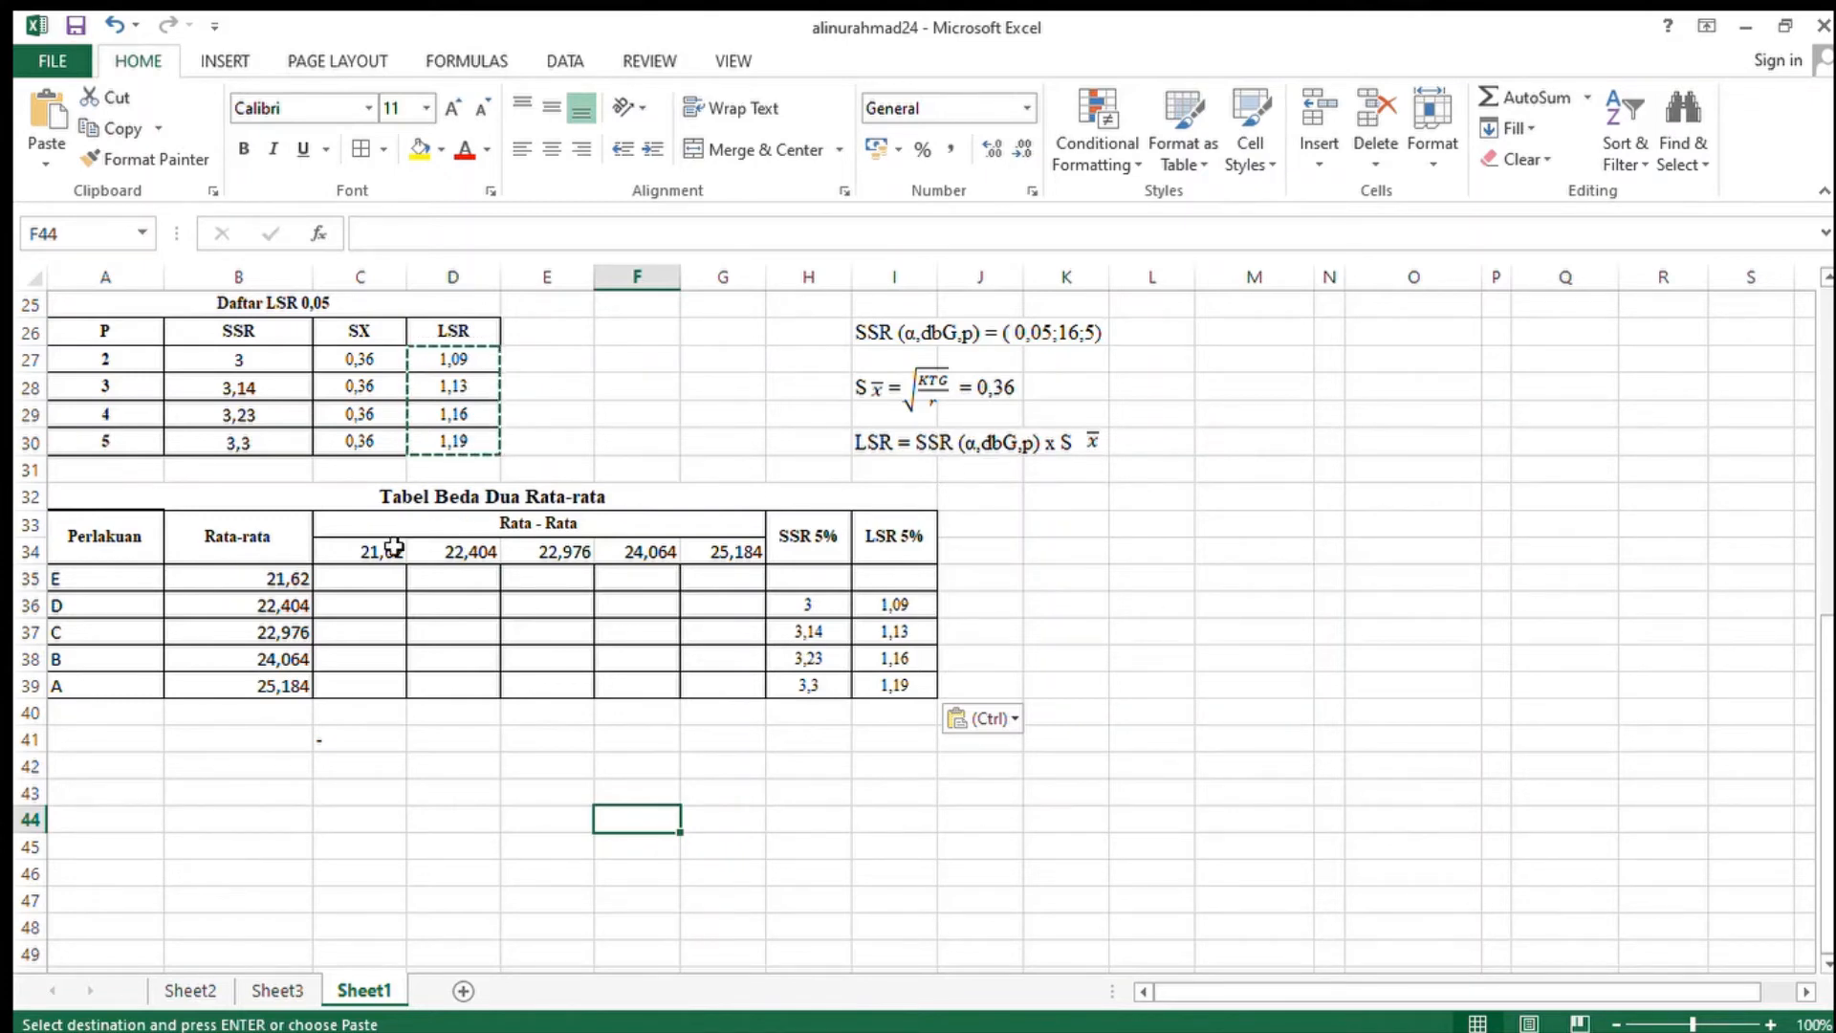
left_click(341, 605)
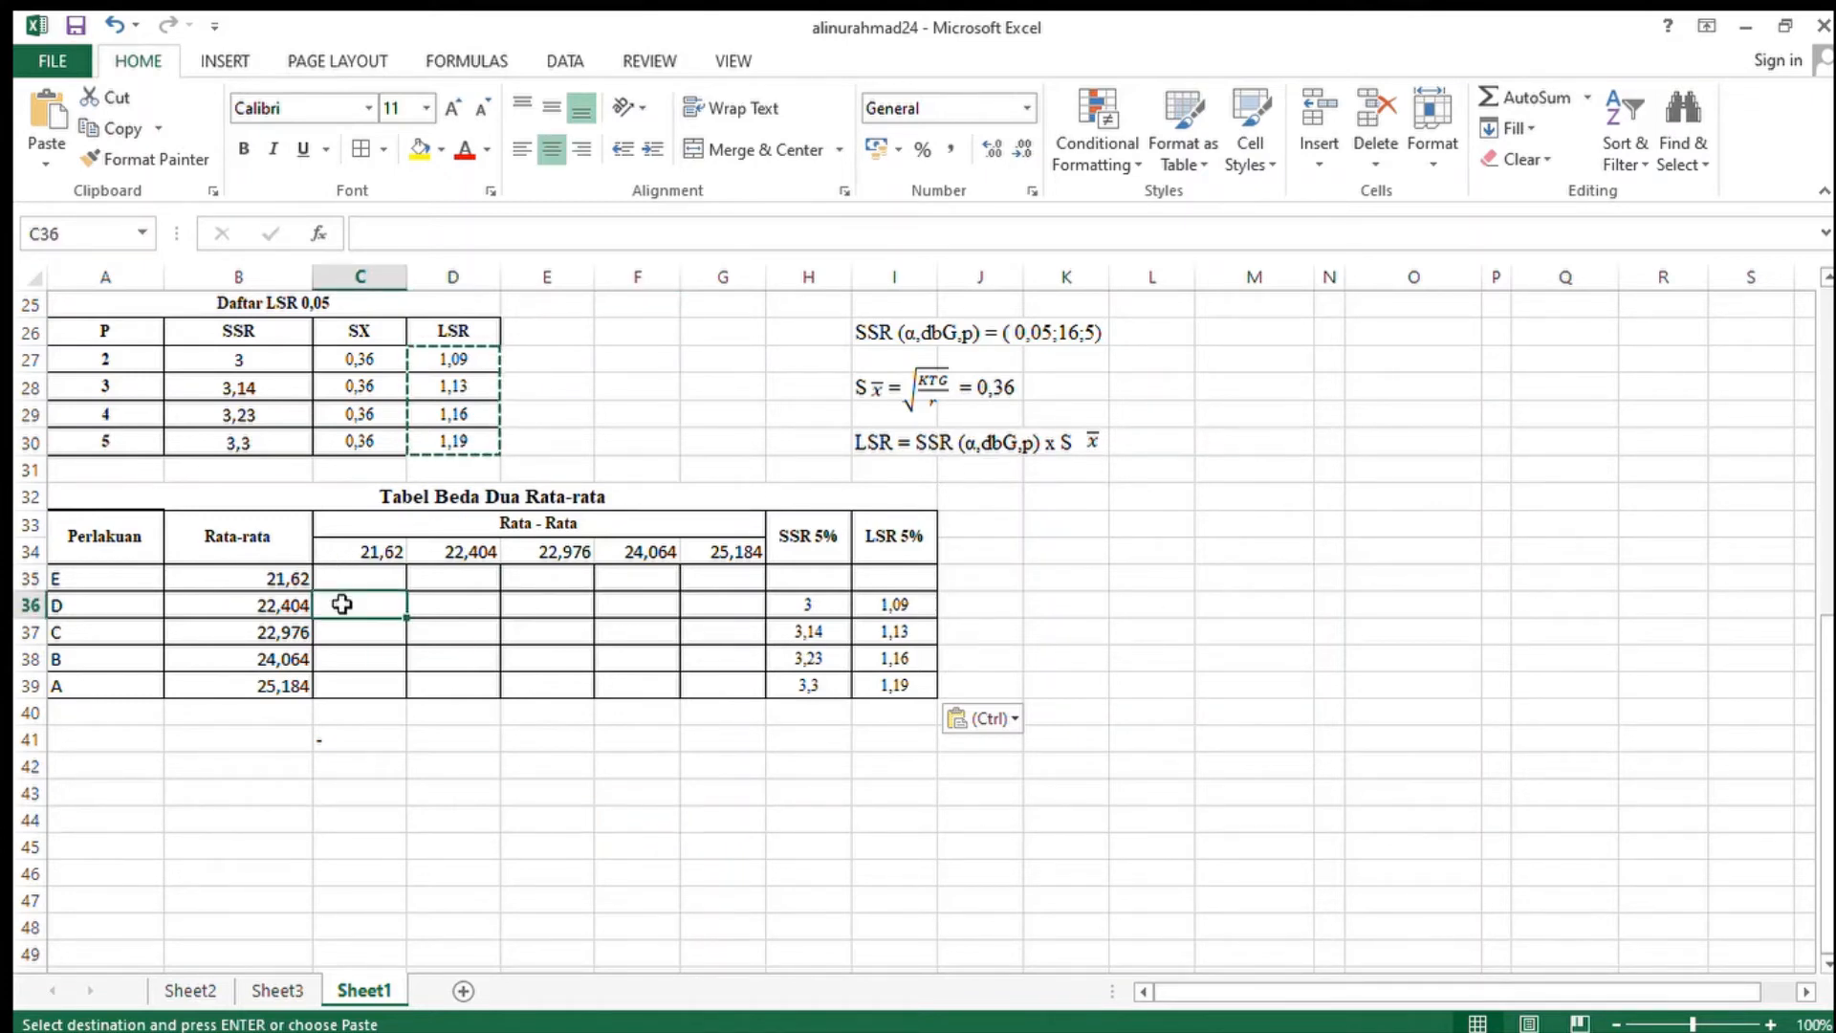
left_click(273, 585)
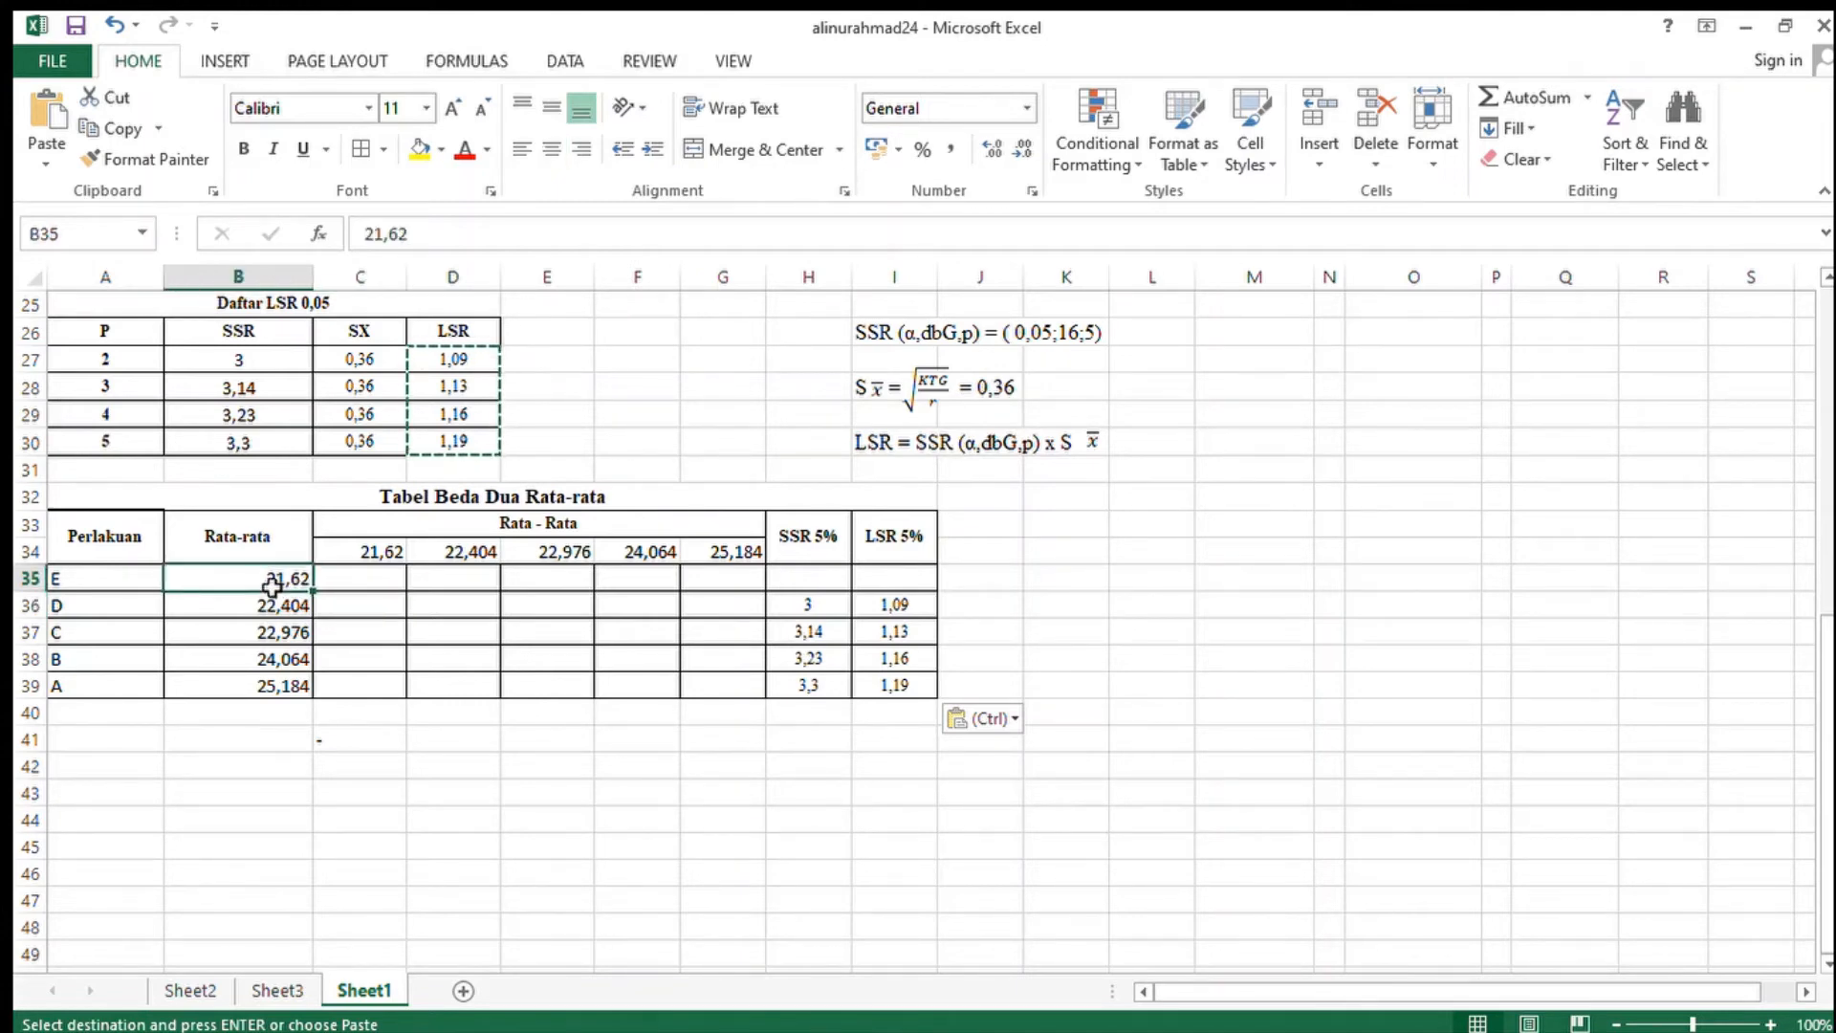
left_click(346, 553)
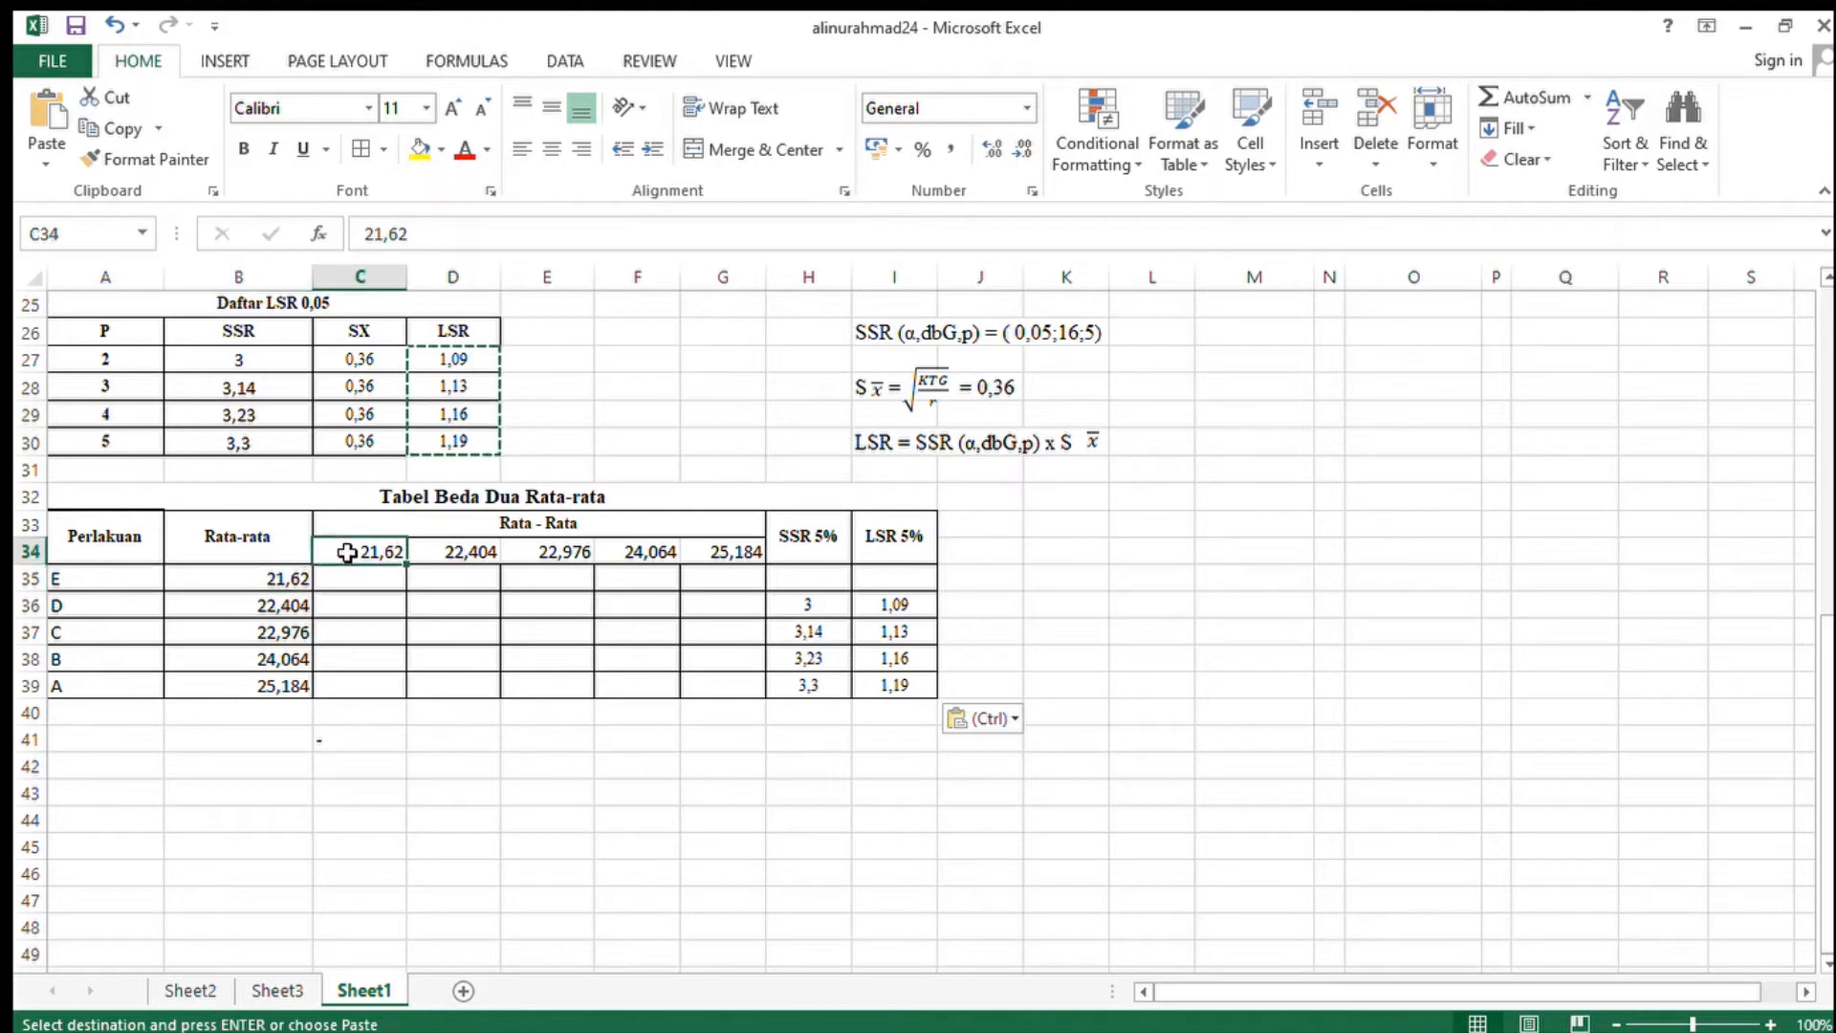
left_click(272, 586)
left_click(381, 549)
left_click(295, 606)
left_click(379, 550)
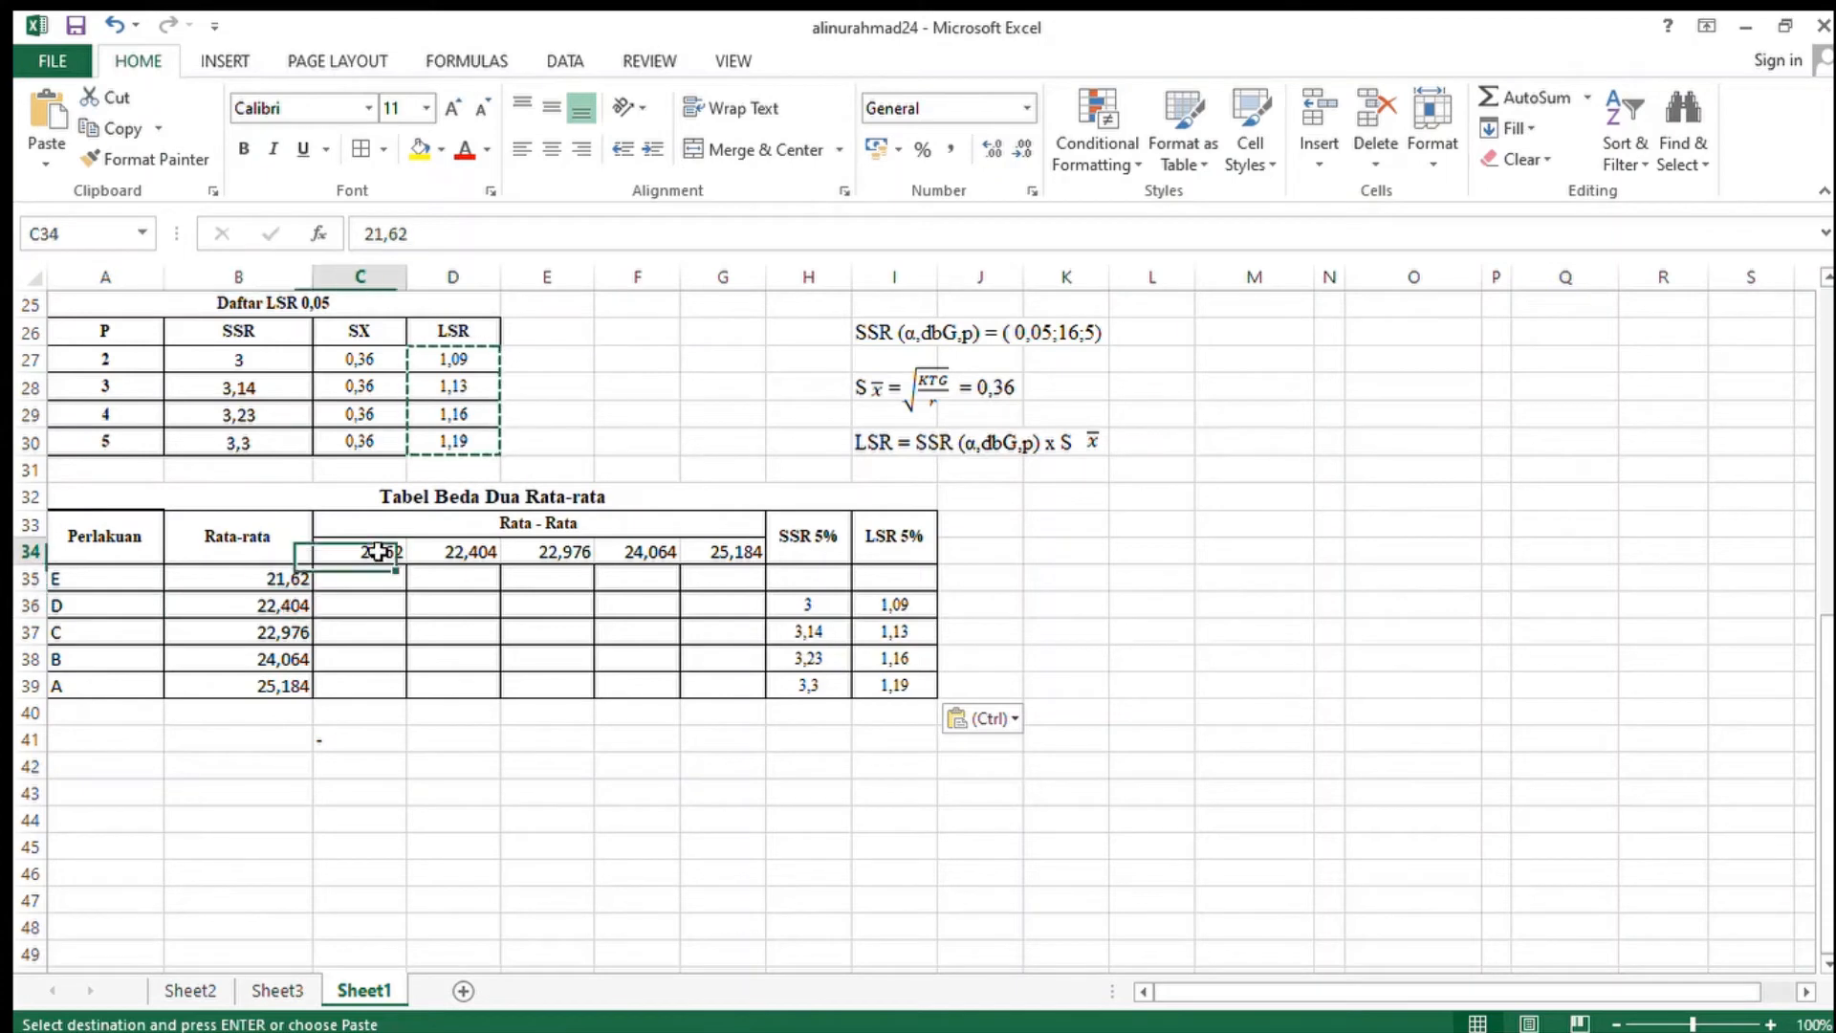
- Enter a dash in C35, where treatment E meets its own average
left_click(367, 591)
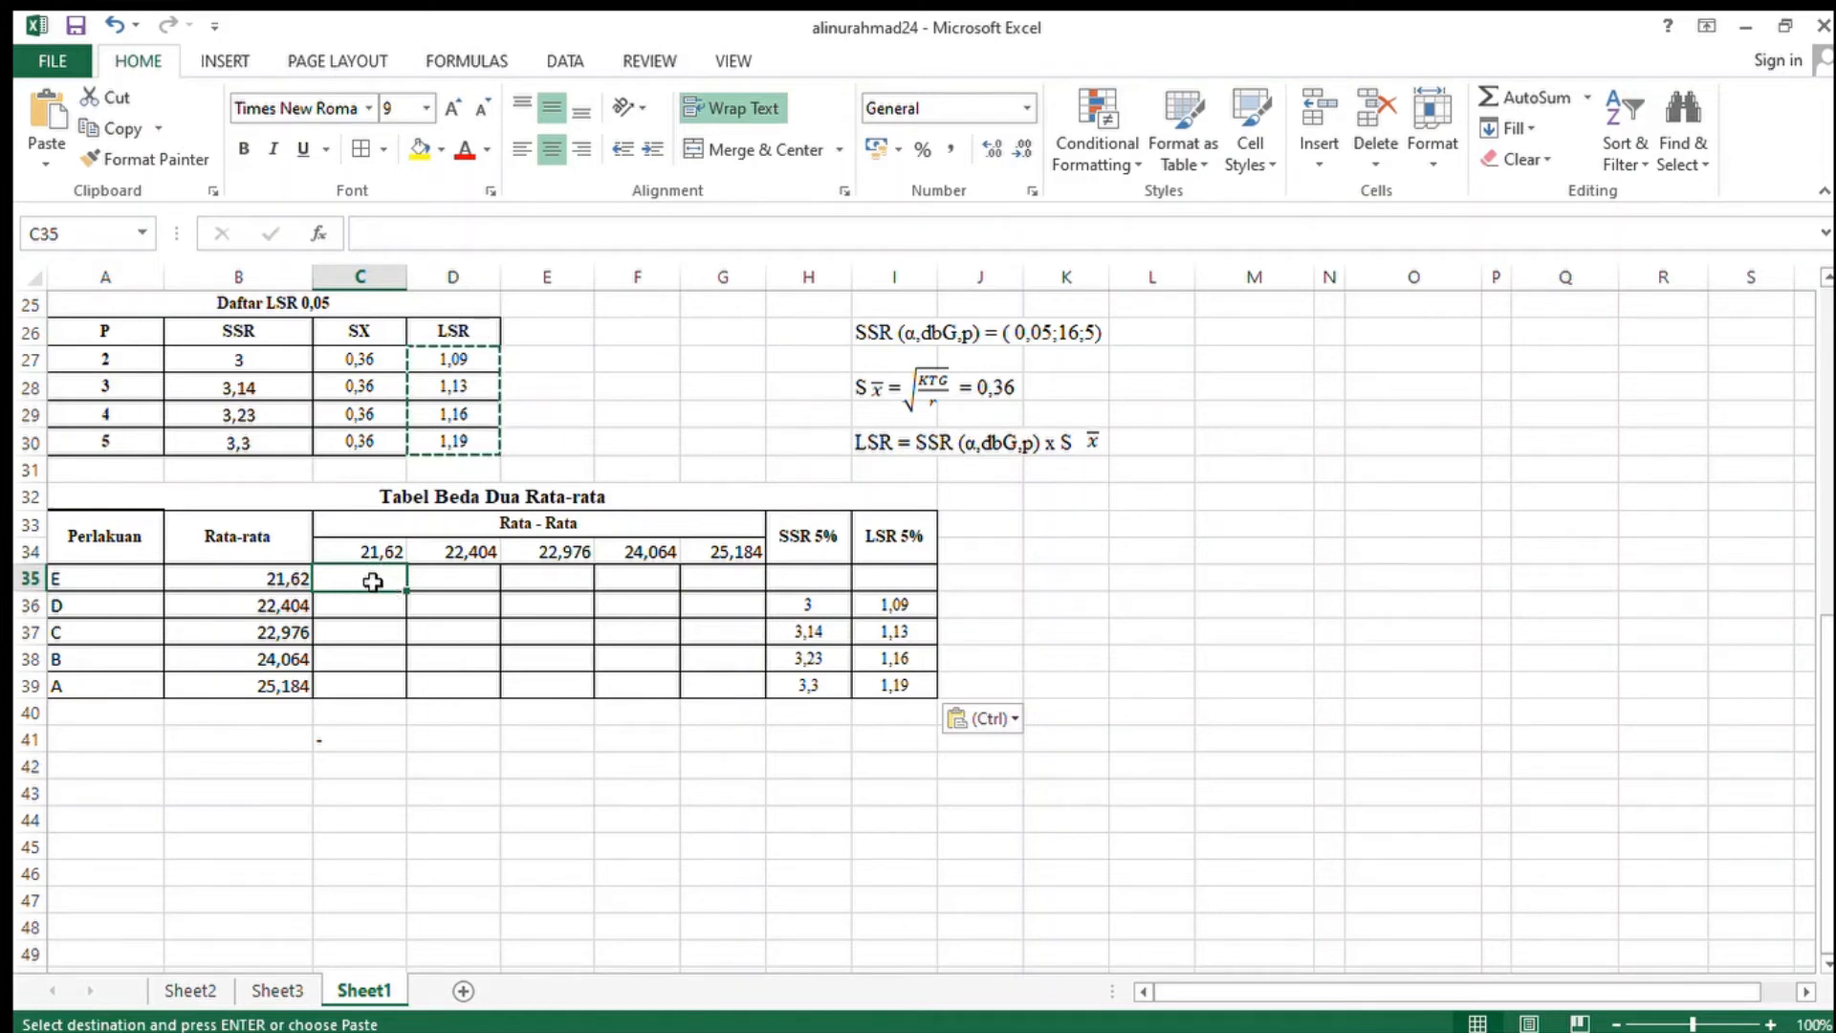
type("-")
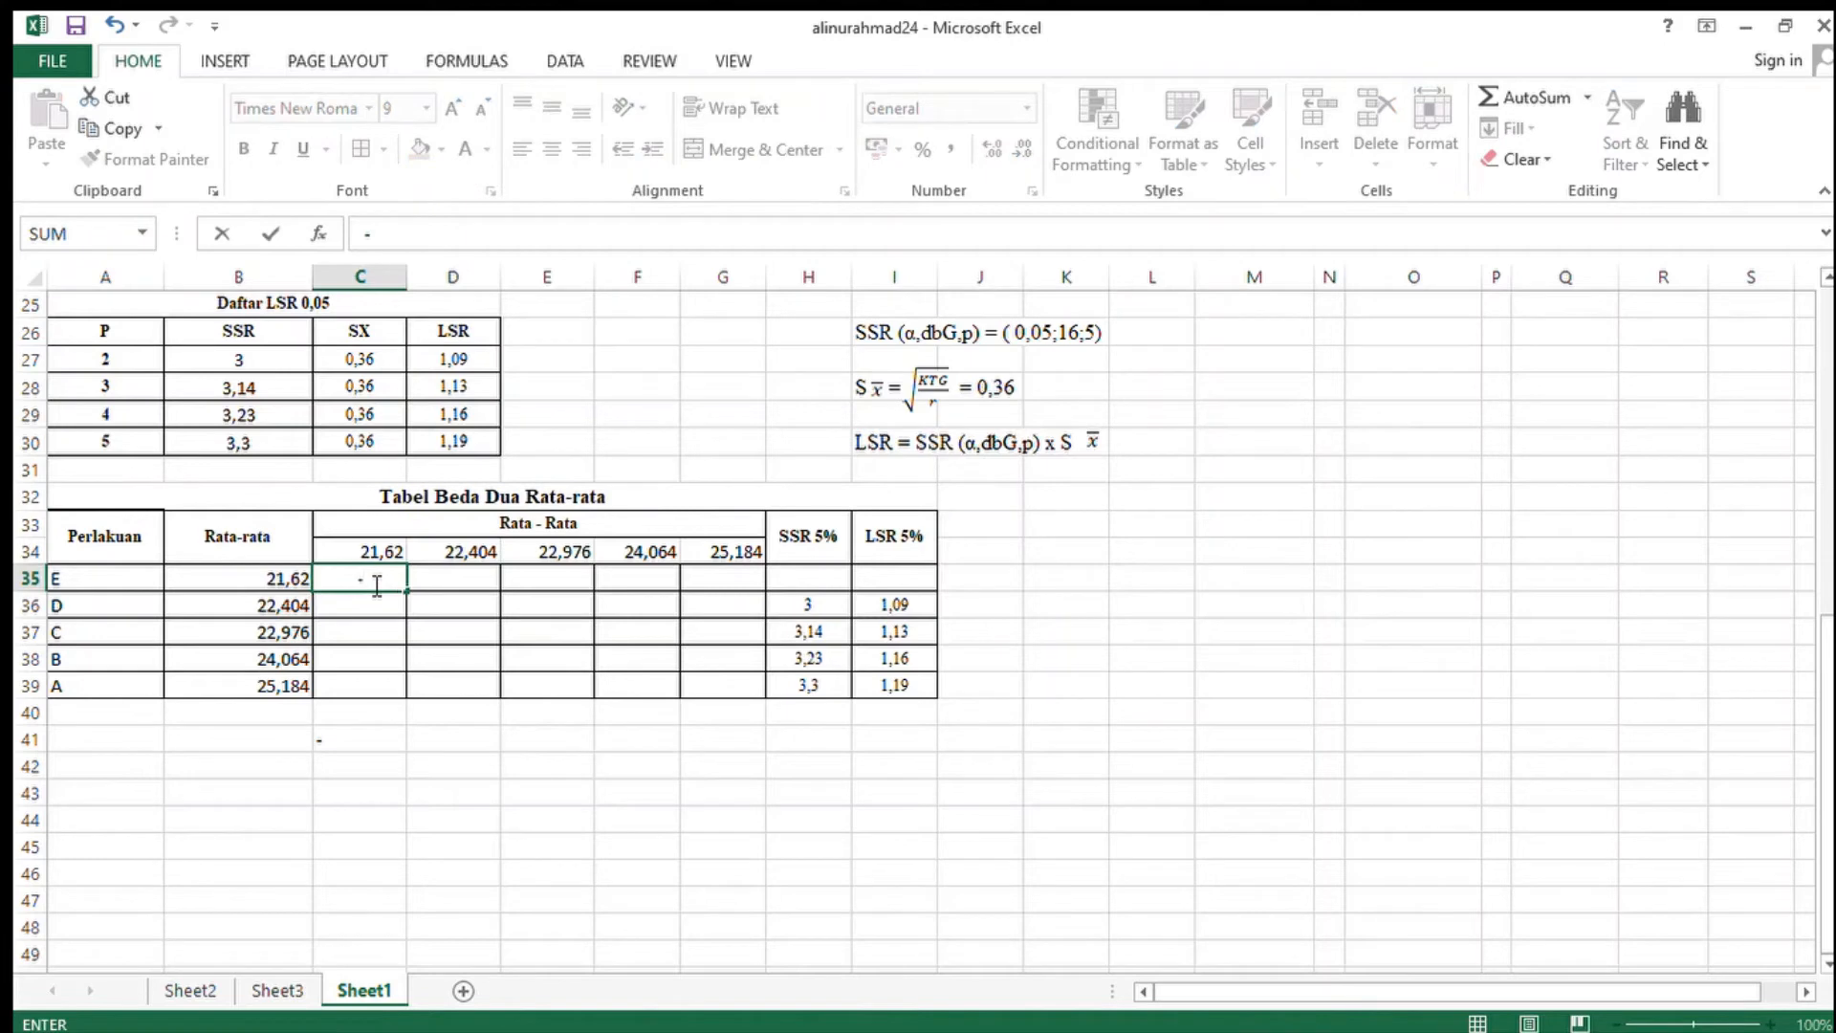
key("Return")
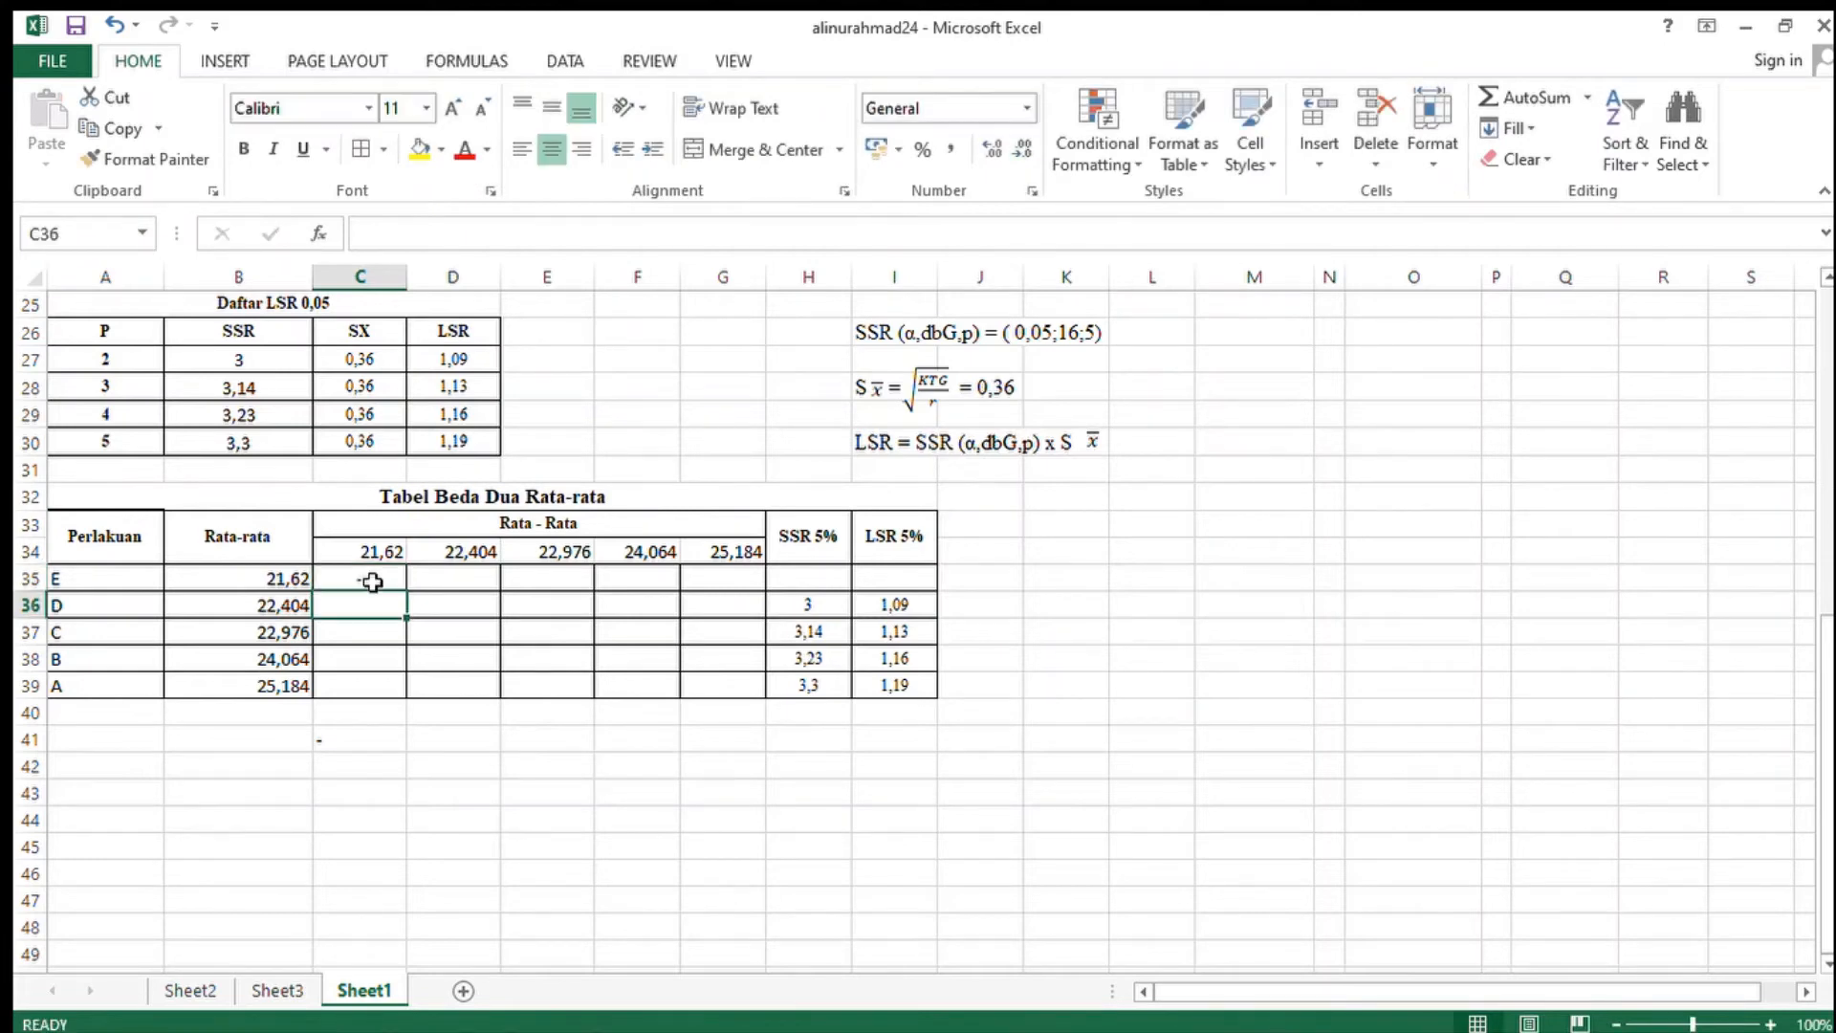
- Calculate treatment D's difference from the first header average in C36 with the formula =B36-C34
type("=")
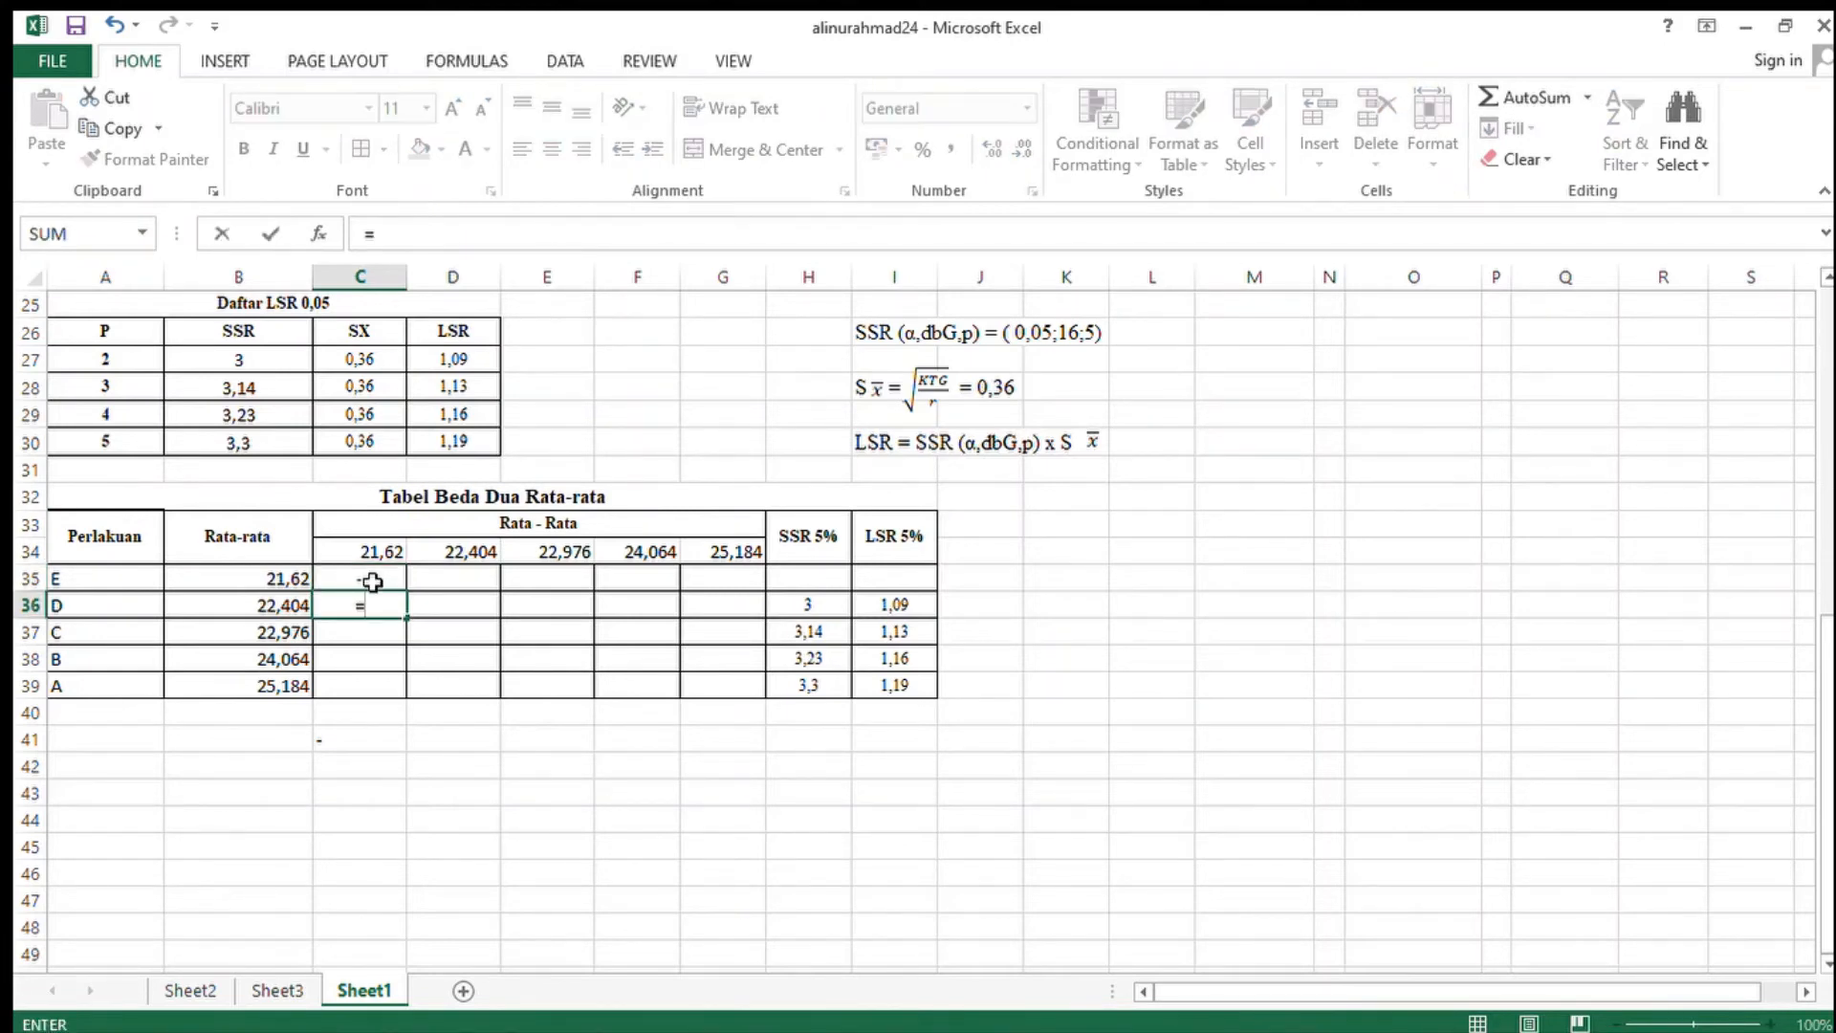
left_click(265, 606)
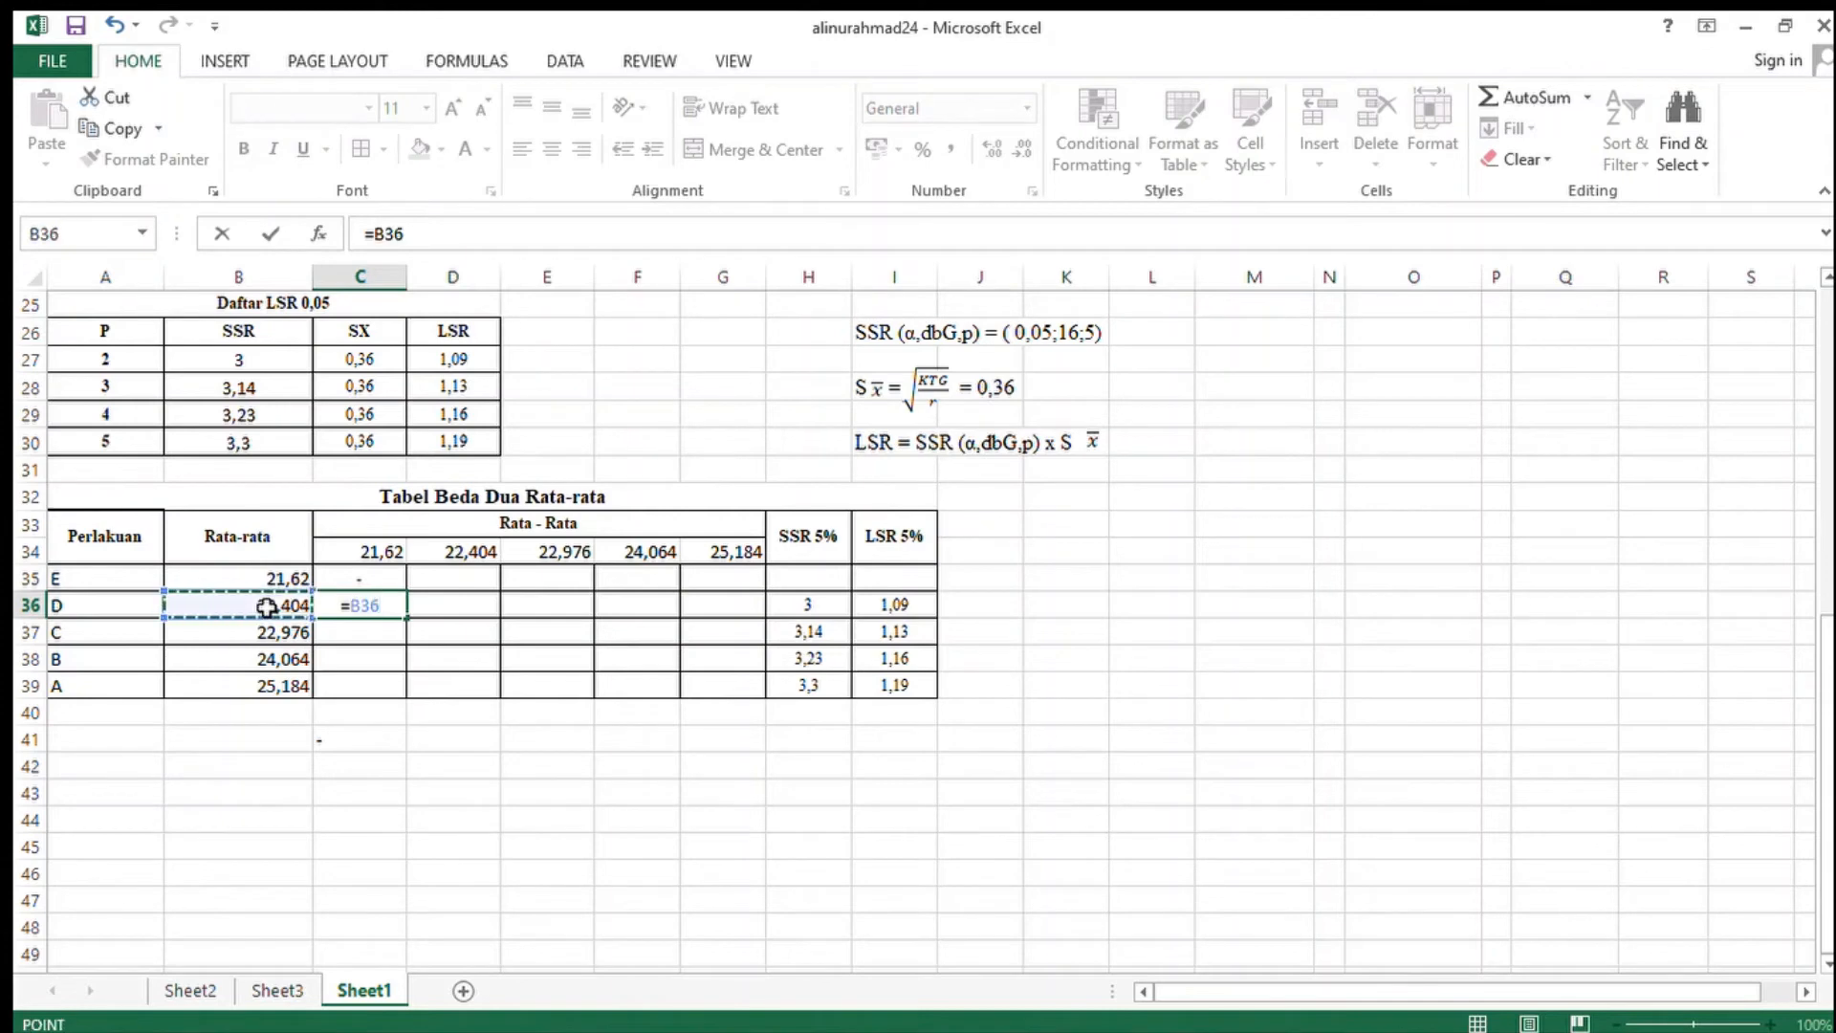
type("-")
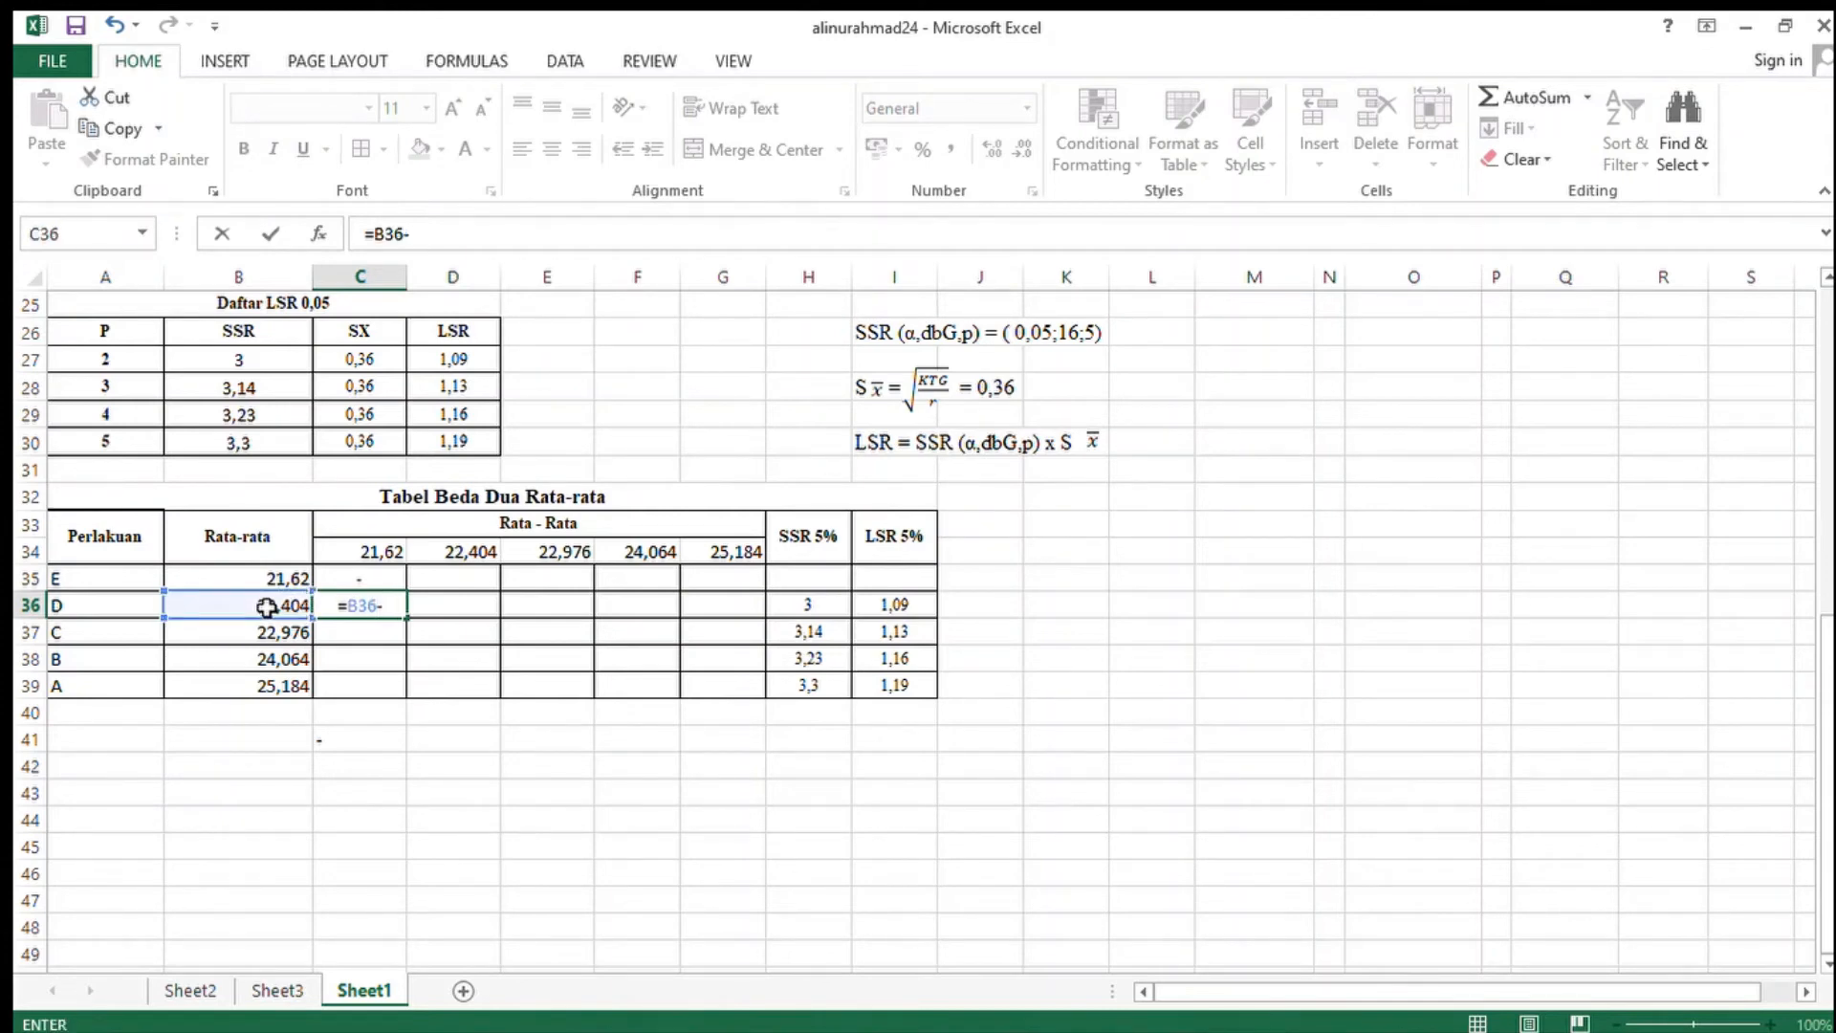
left_click(375, 552)
key("Return")
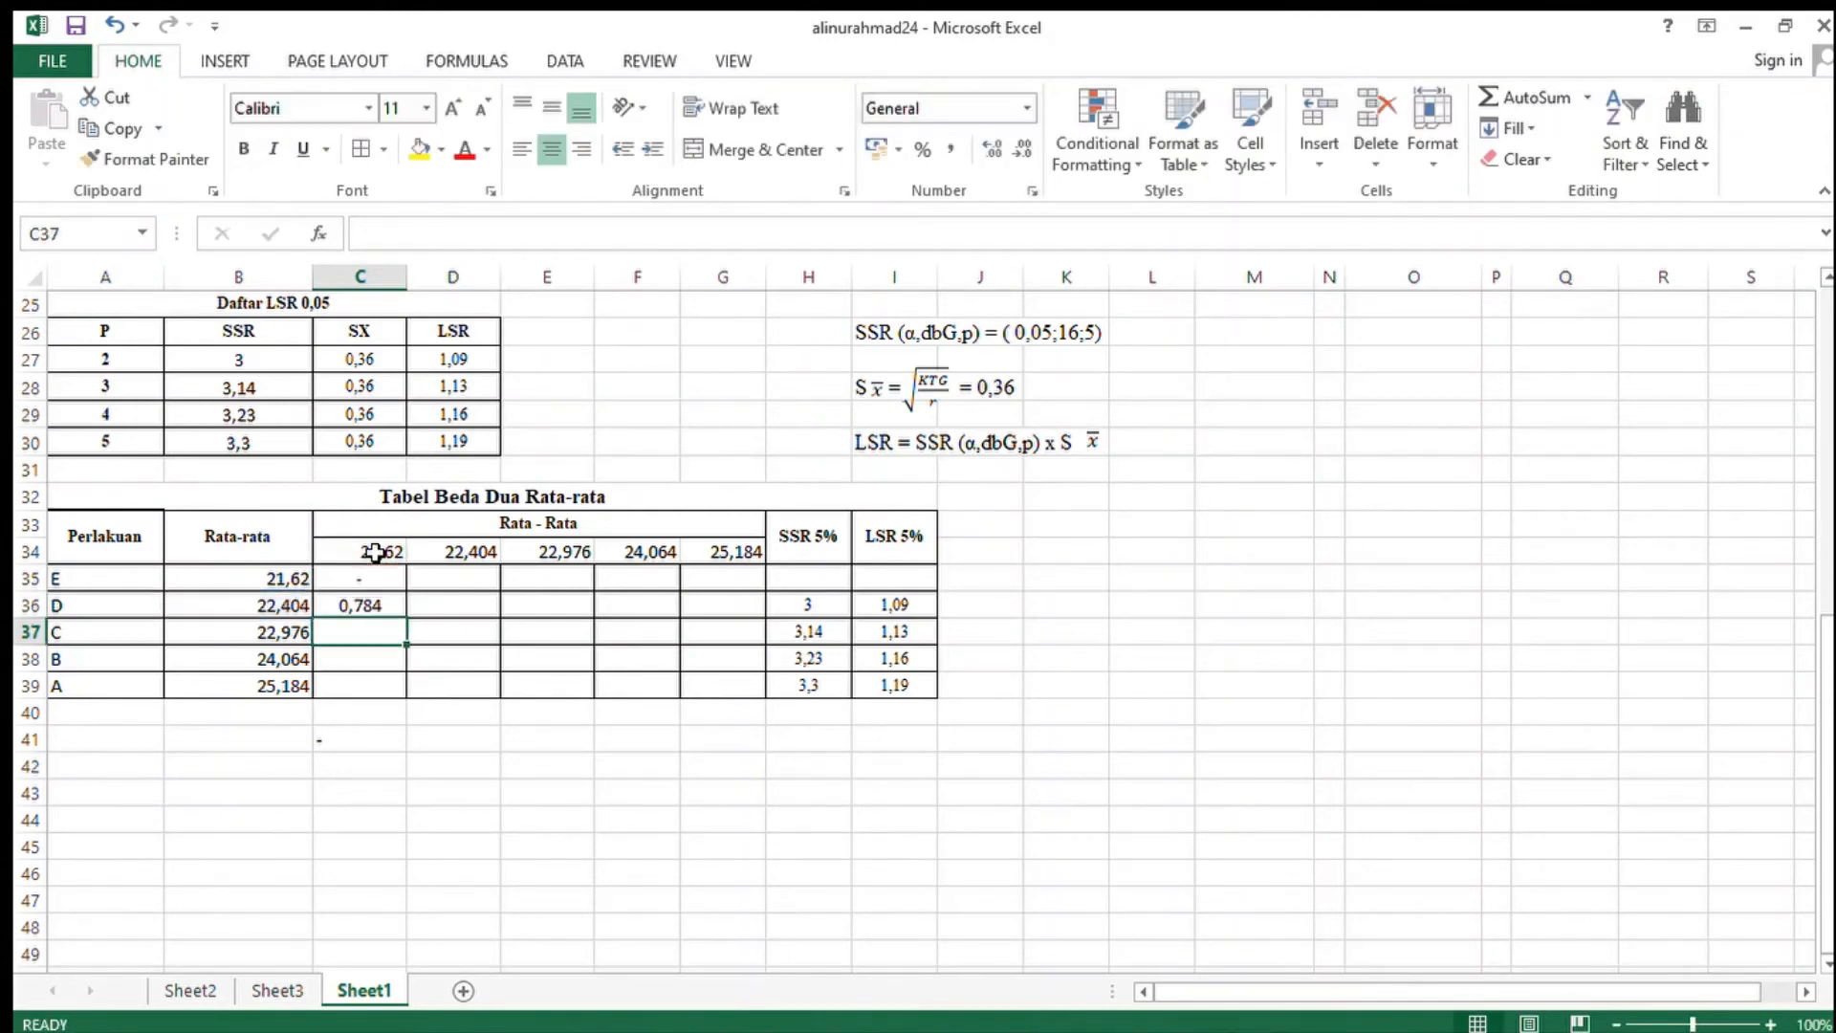
- Calculate treatment C's difference from the first header average in C37 with the formula =B37-C34
type("=")
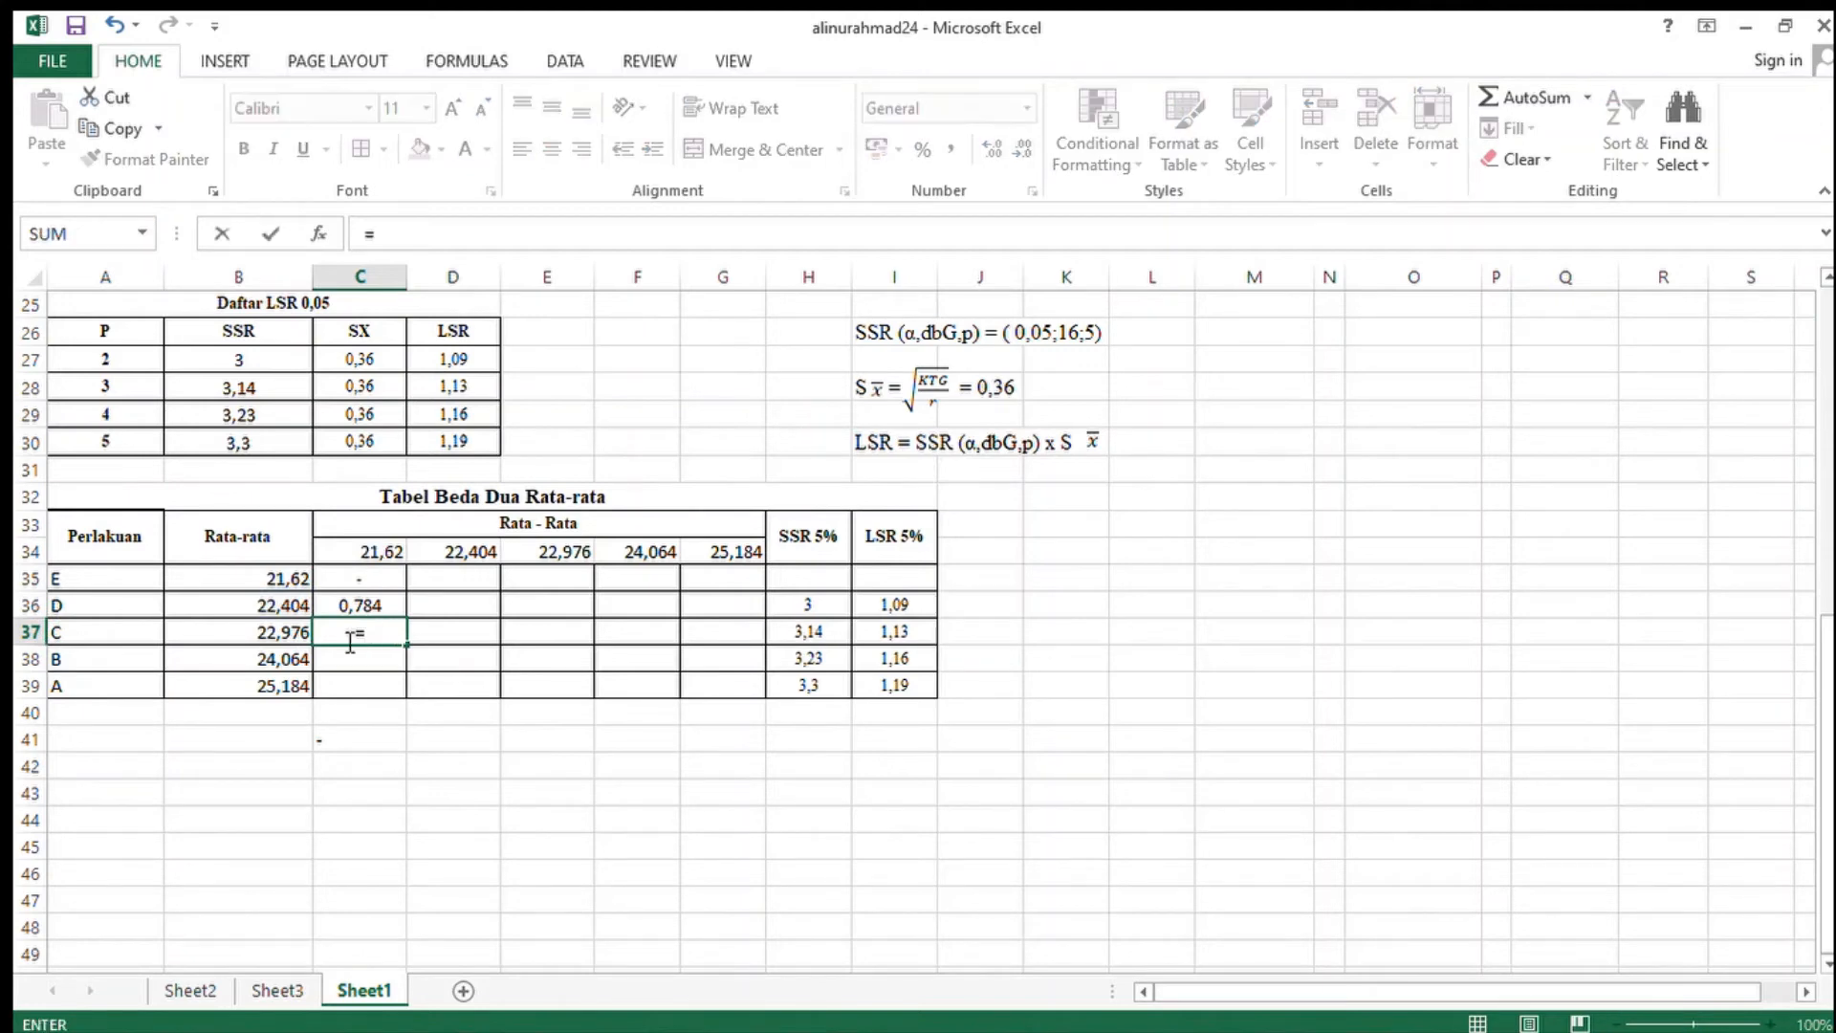
left_click(278, 635)
type("=")
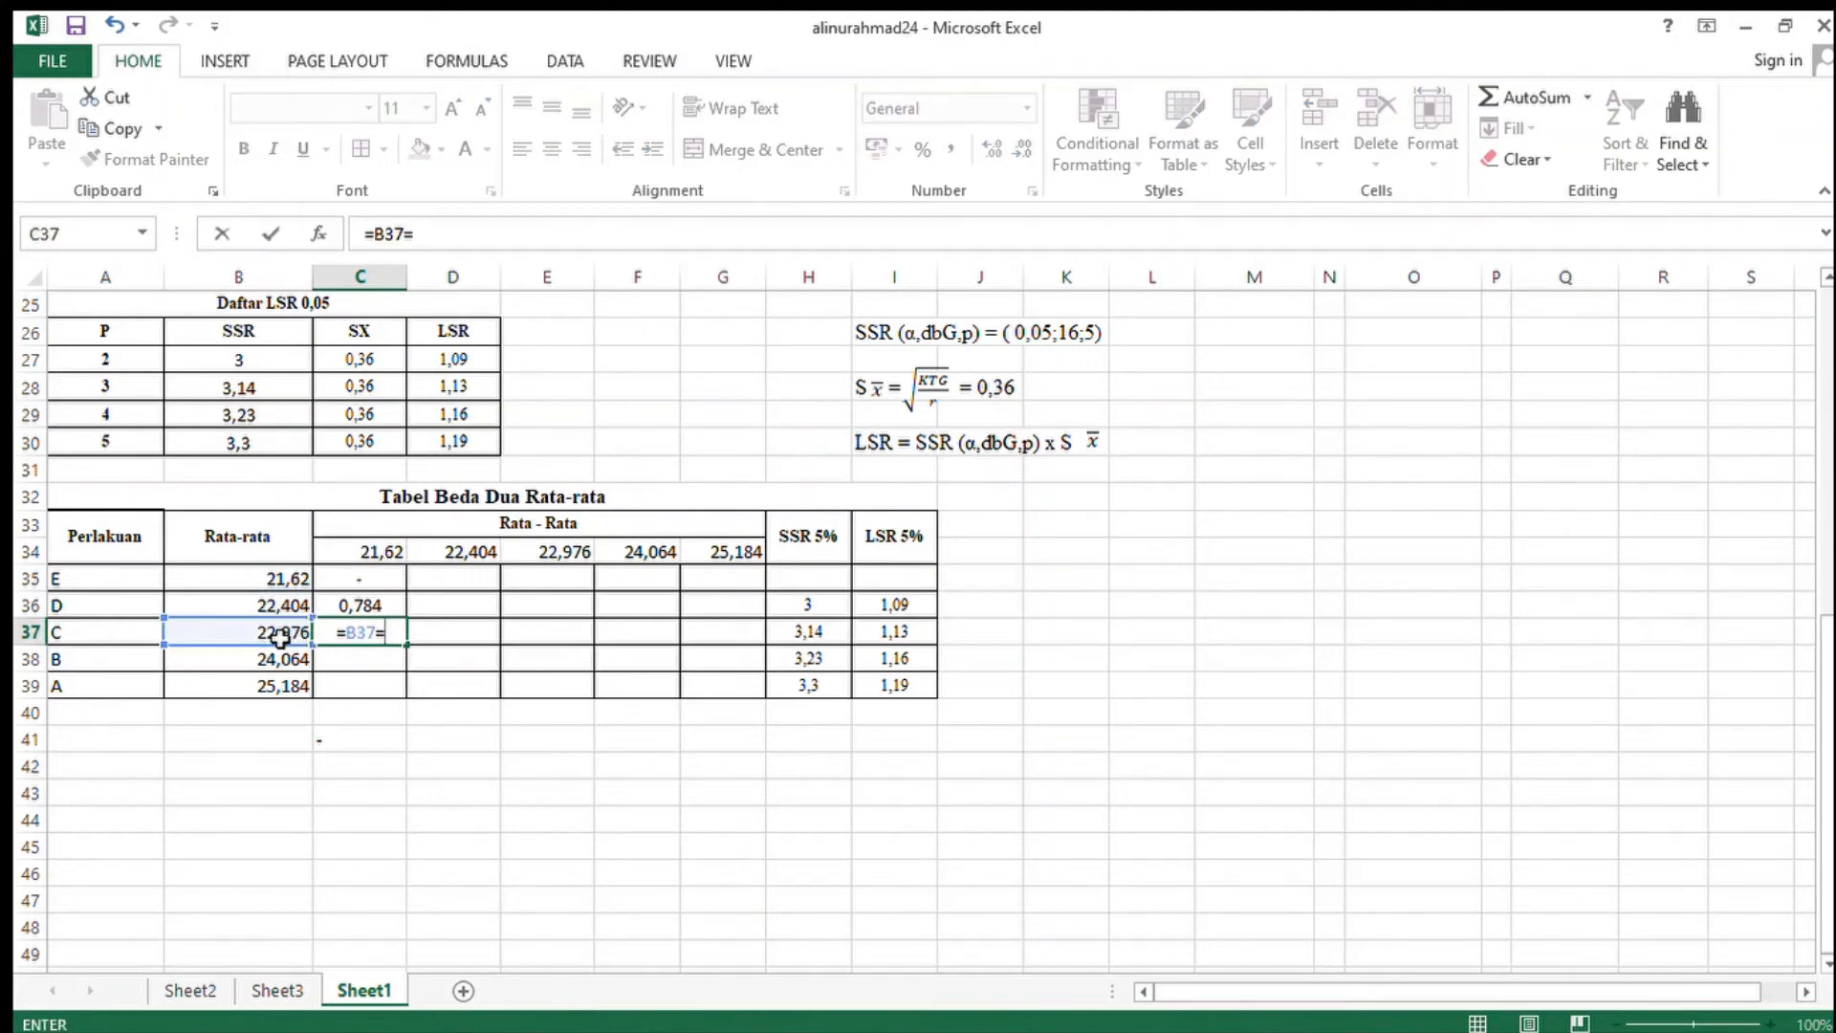
left_click(361, 551)
key("Return")
- Calculate treatment B's difference from the first header average in C38 with the formula =B38-C34
type("=")
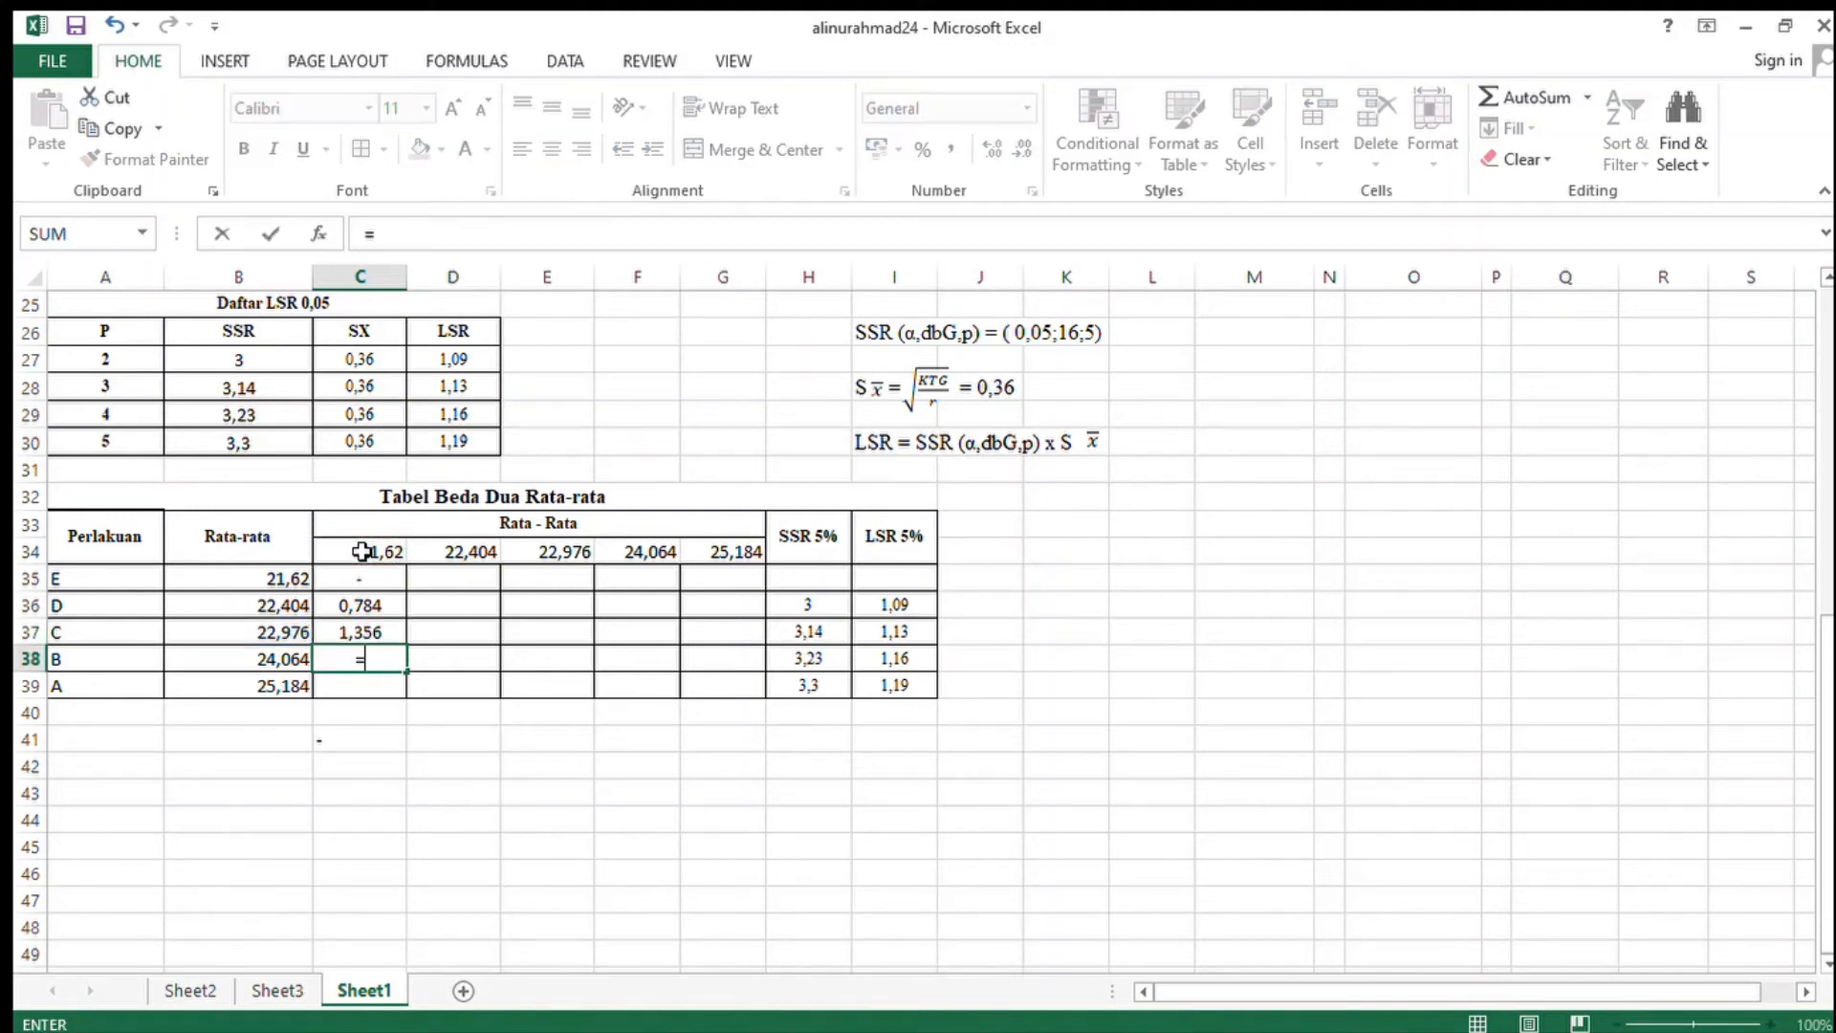
left_click(287, 666)
type("-")
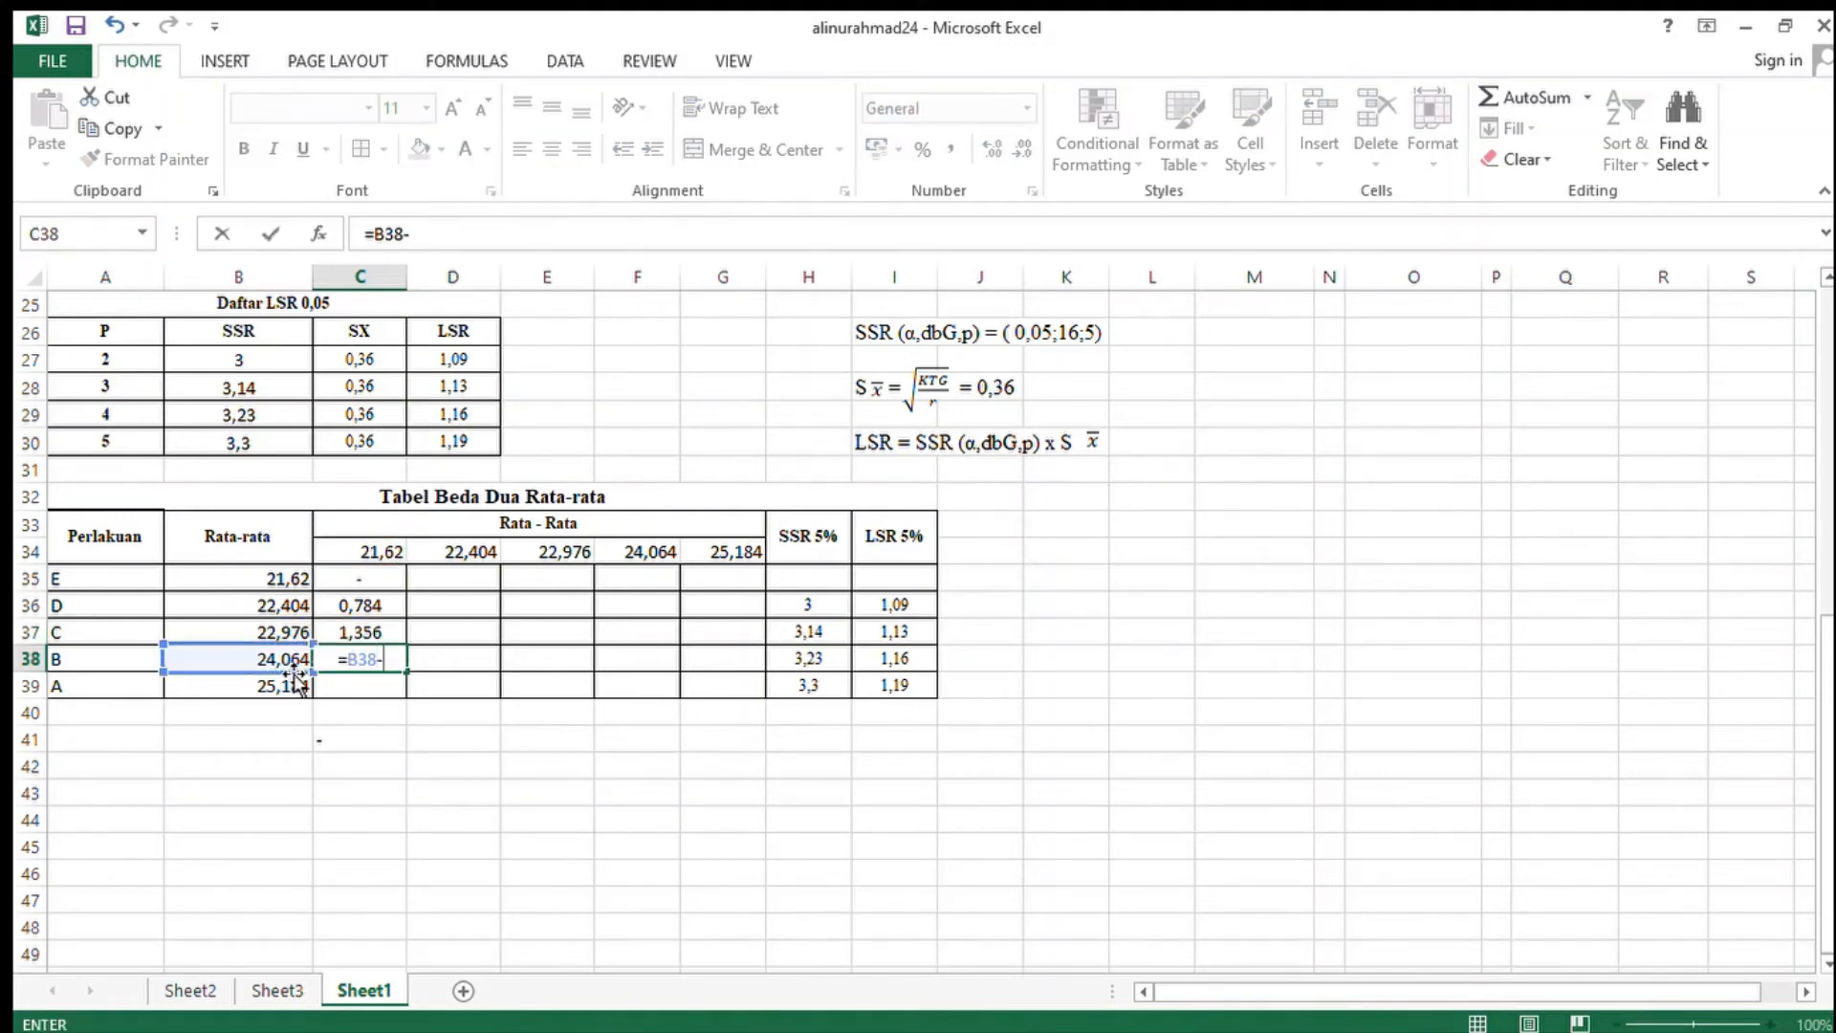
left_click(367, 554)
key("Return")
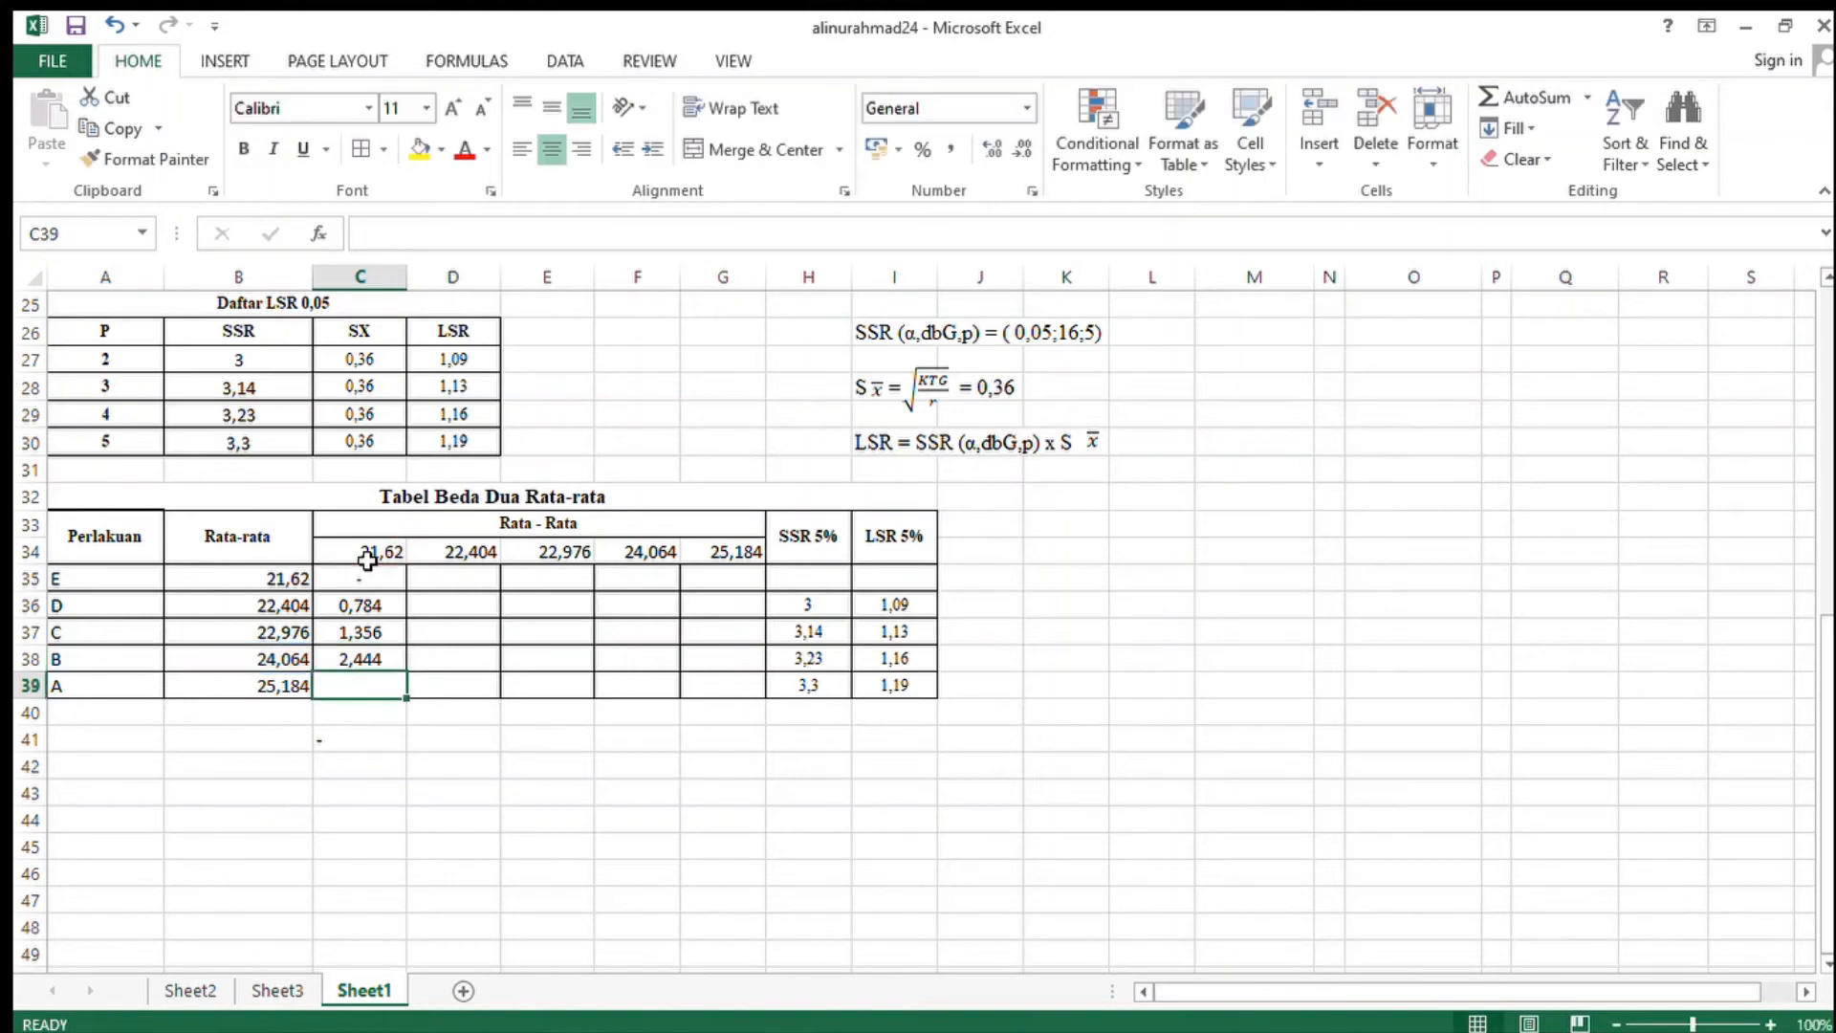
- Calculate treatment A's difference from the first header average in C39 with the formula =B39-C34
type("=")
left_click(289, 685)
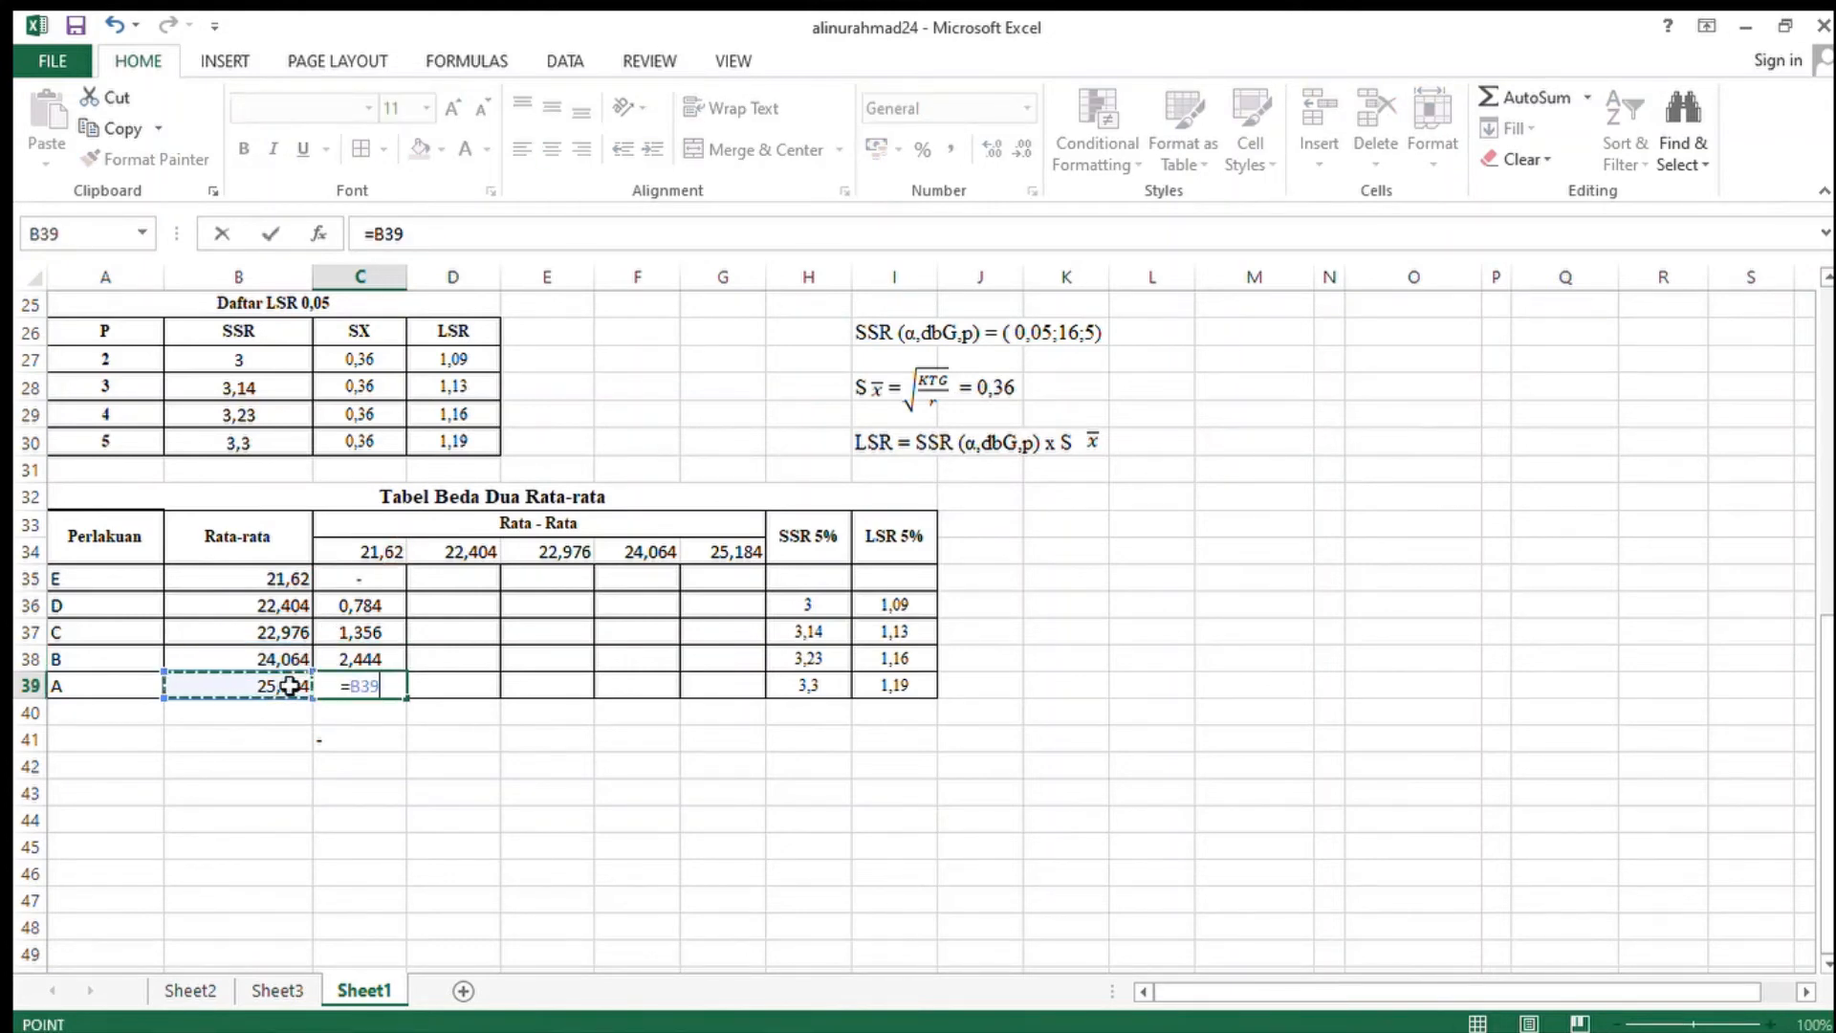
type("-")
left_click(367, 555)
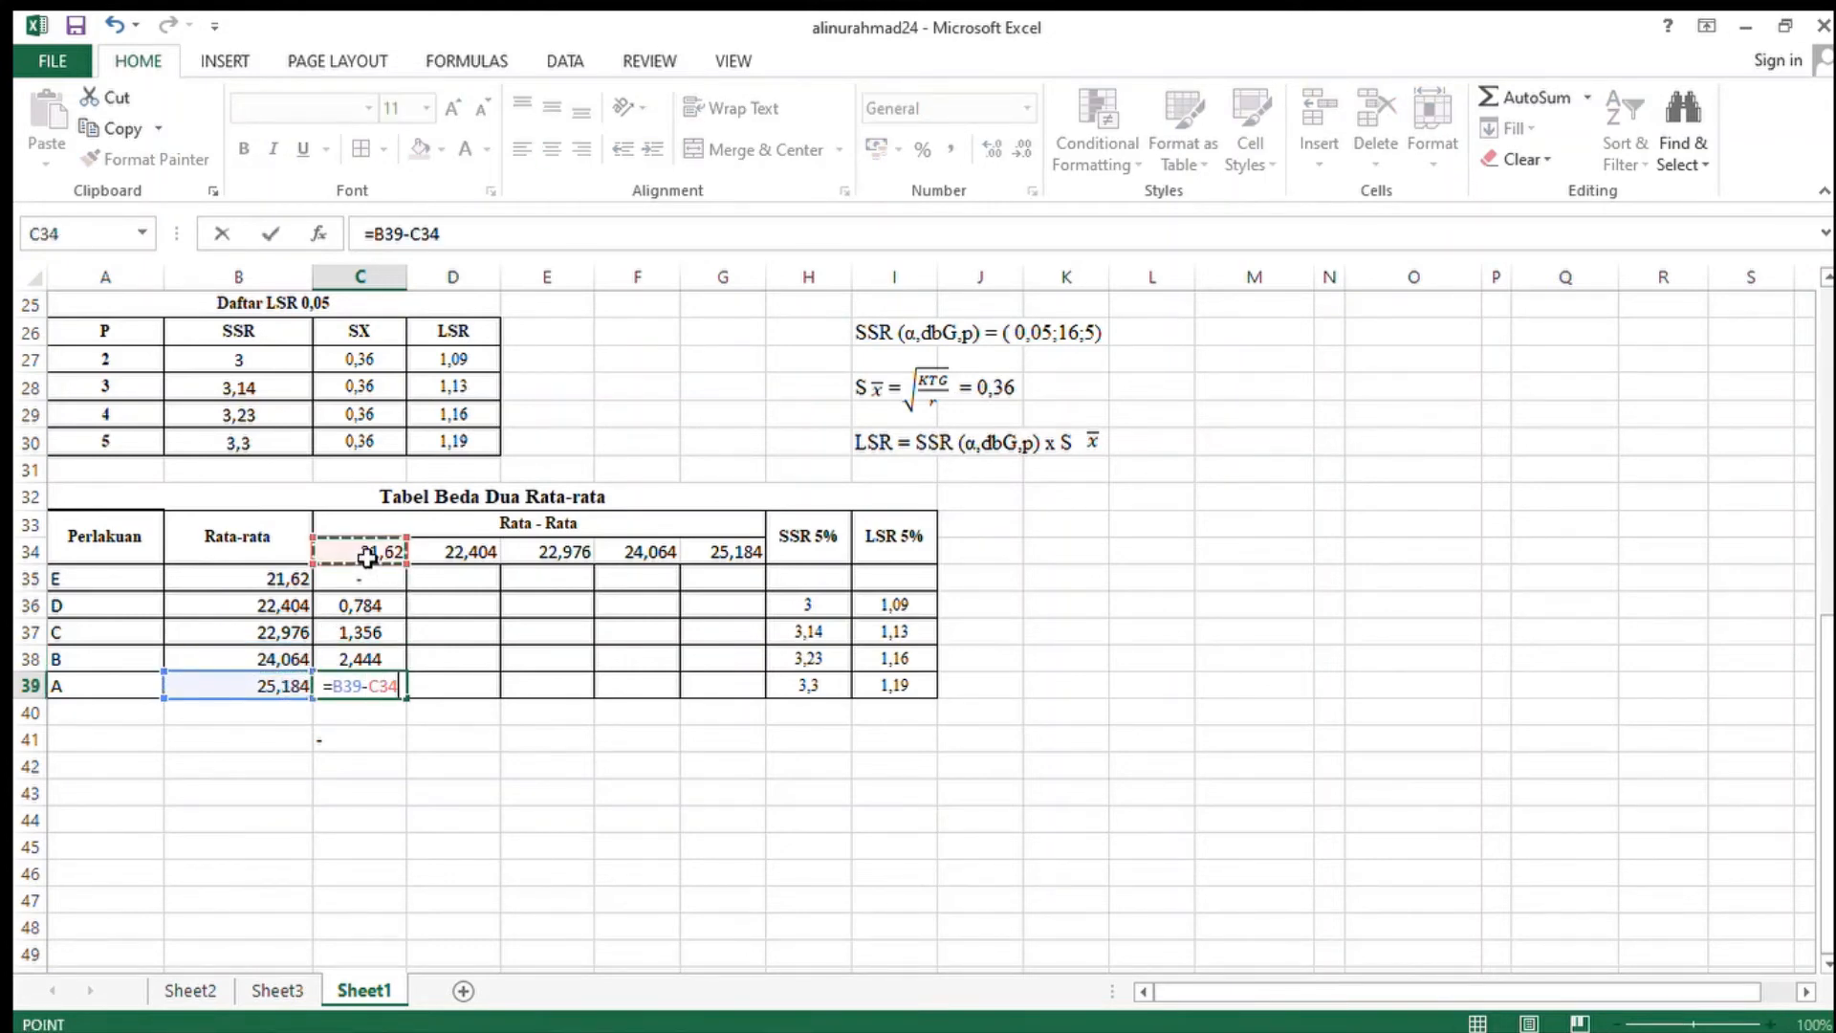
key("Return")
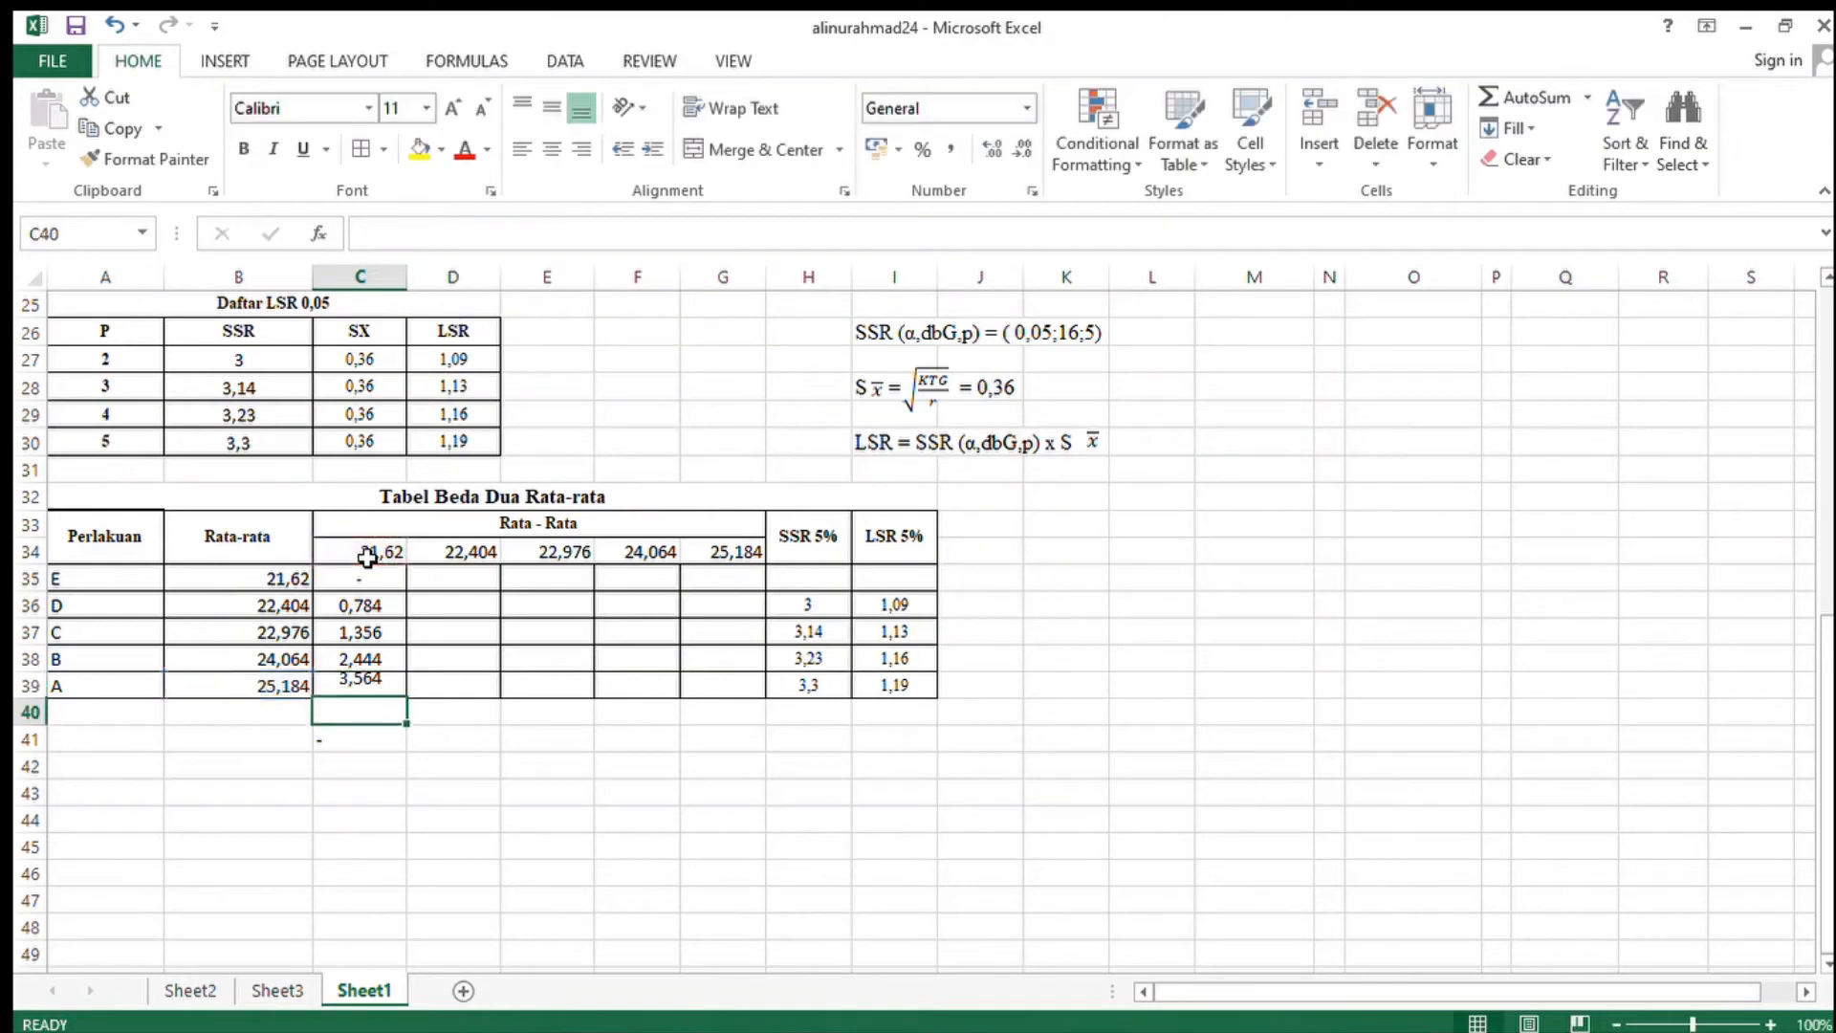
- Enter a dash in D36, where treatment D meets its own average in the header row
left_click(446, 612)
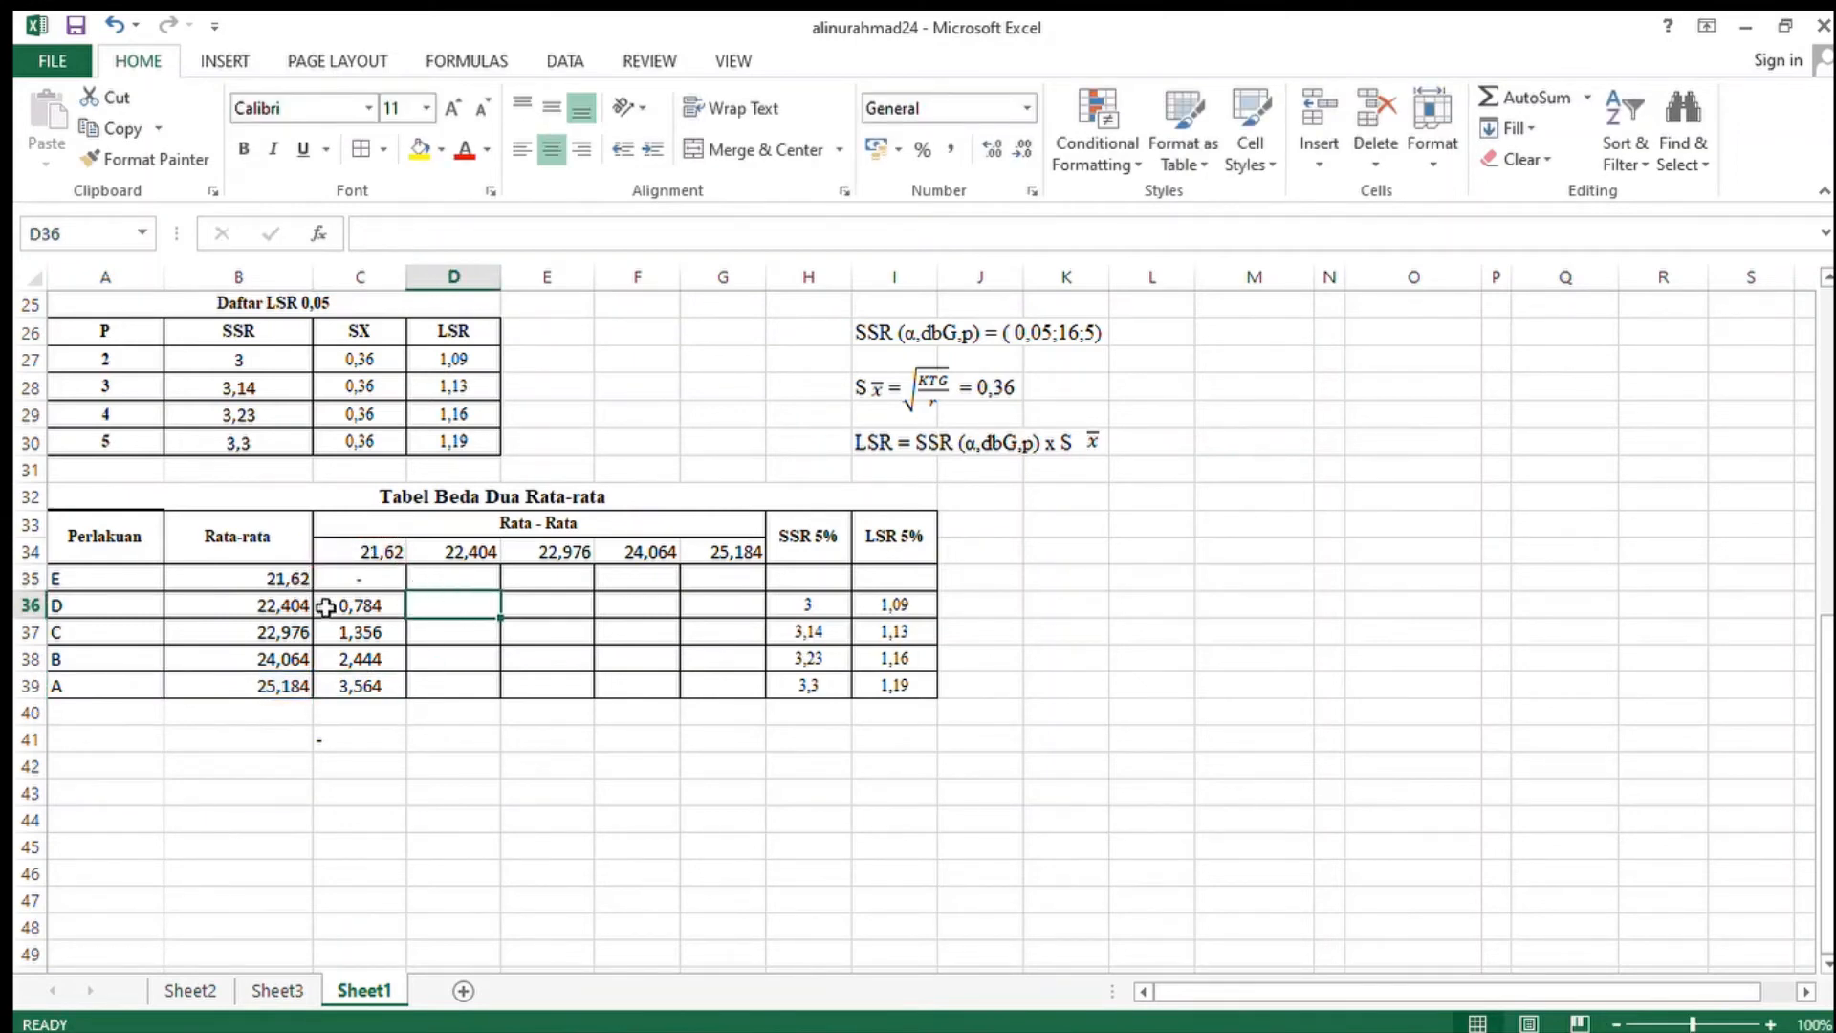
left_click(450, 557)
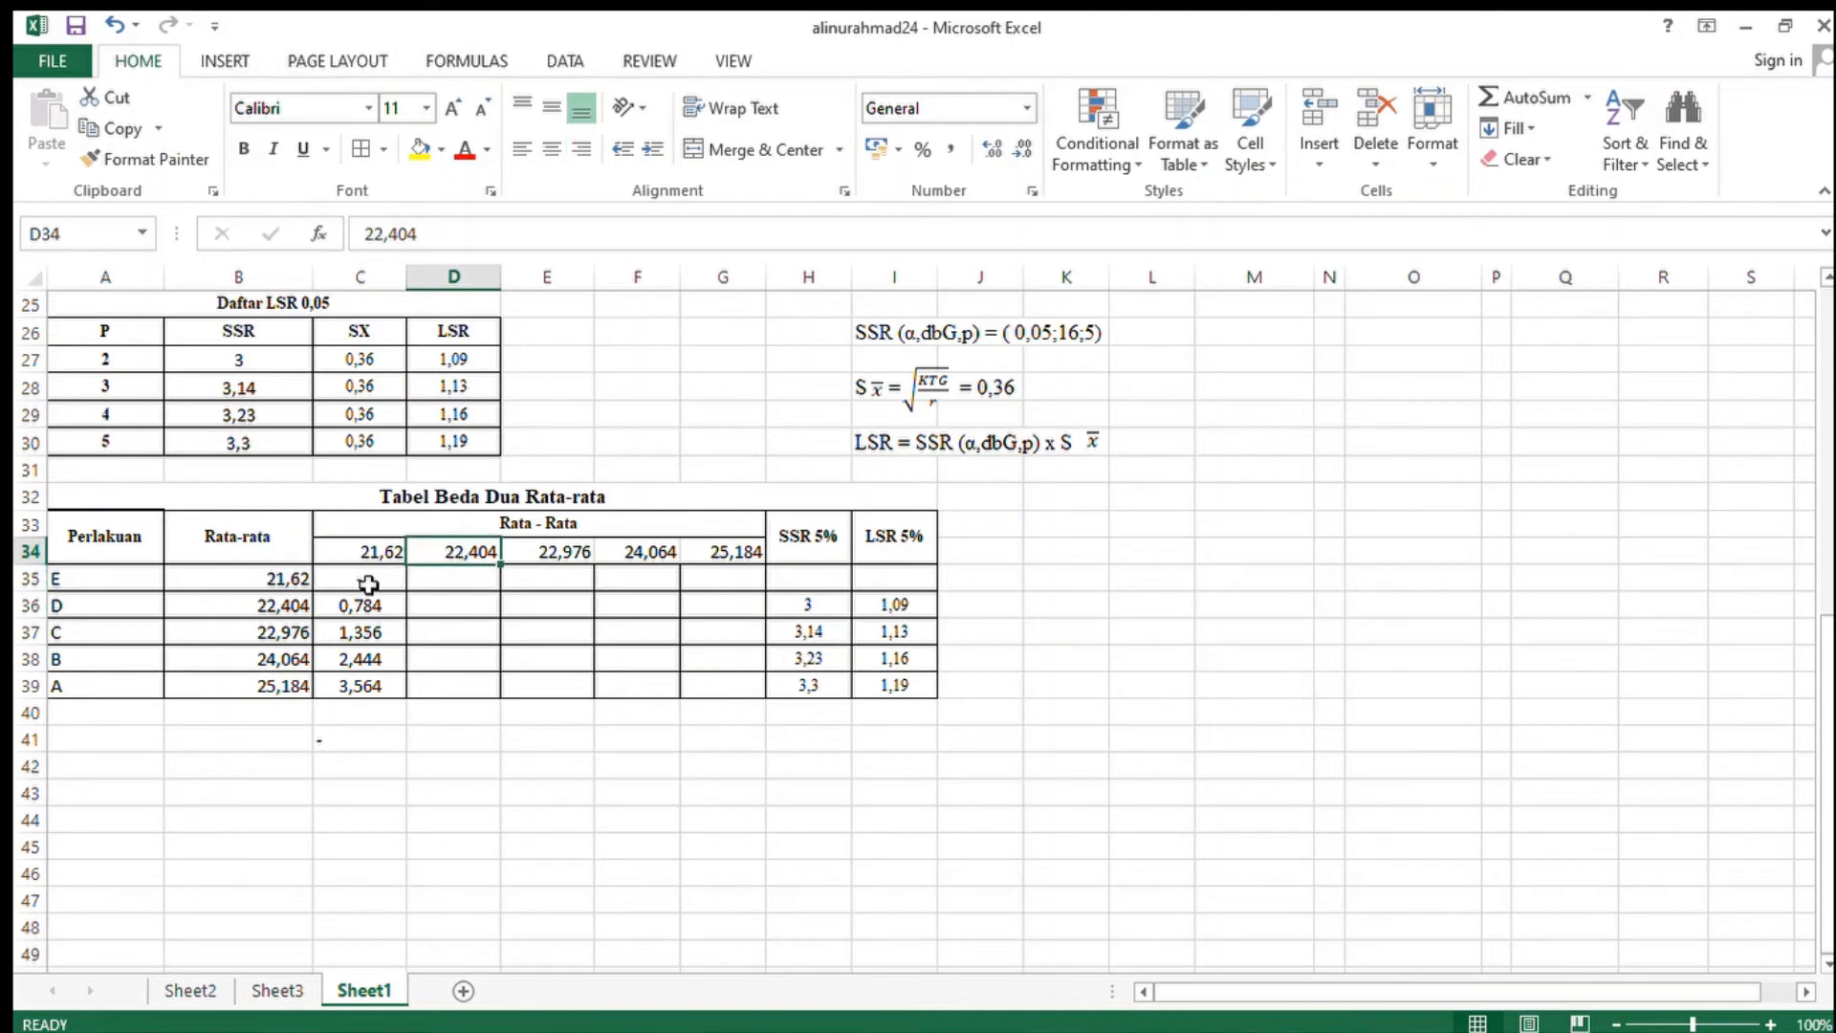
left_click(284, 613)
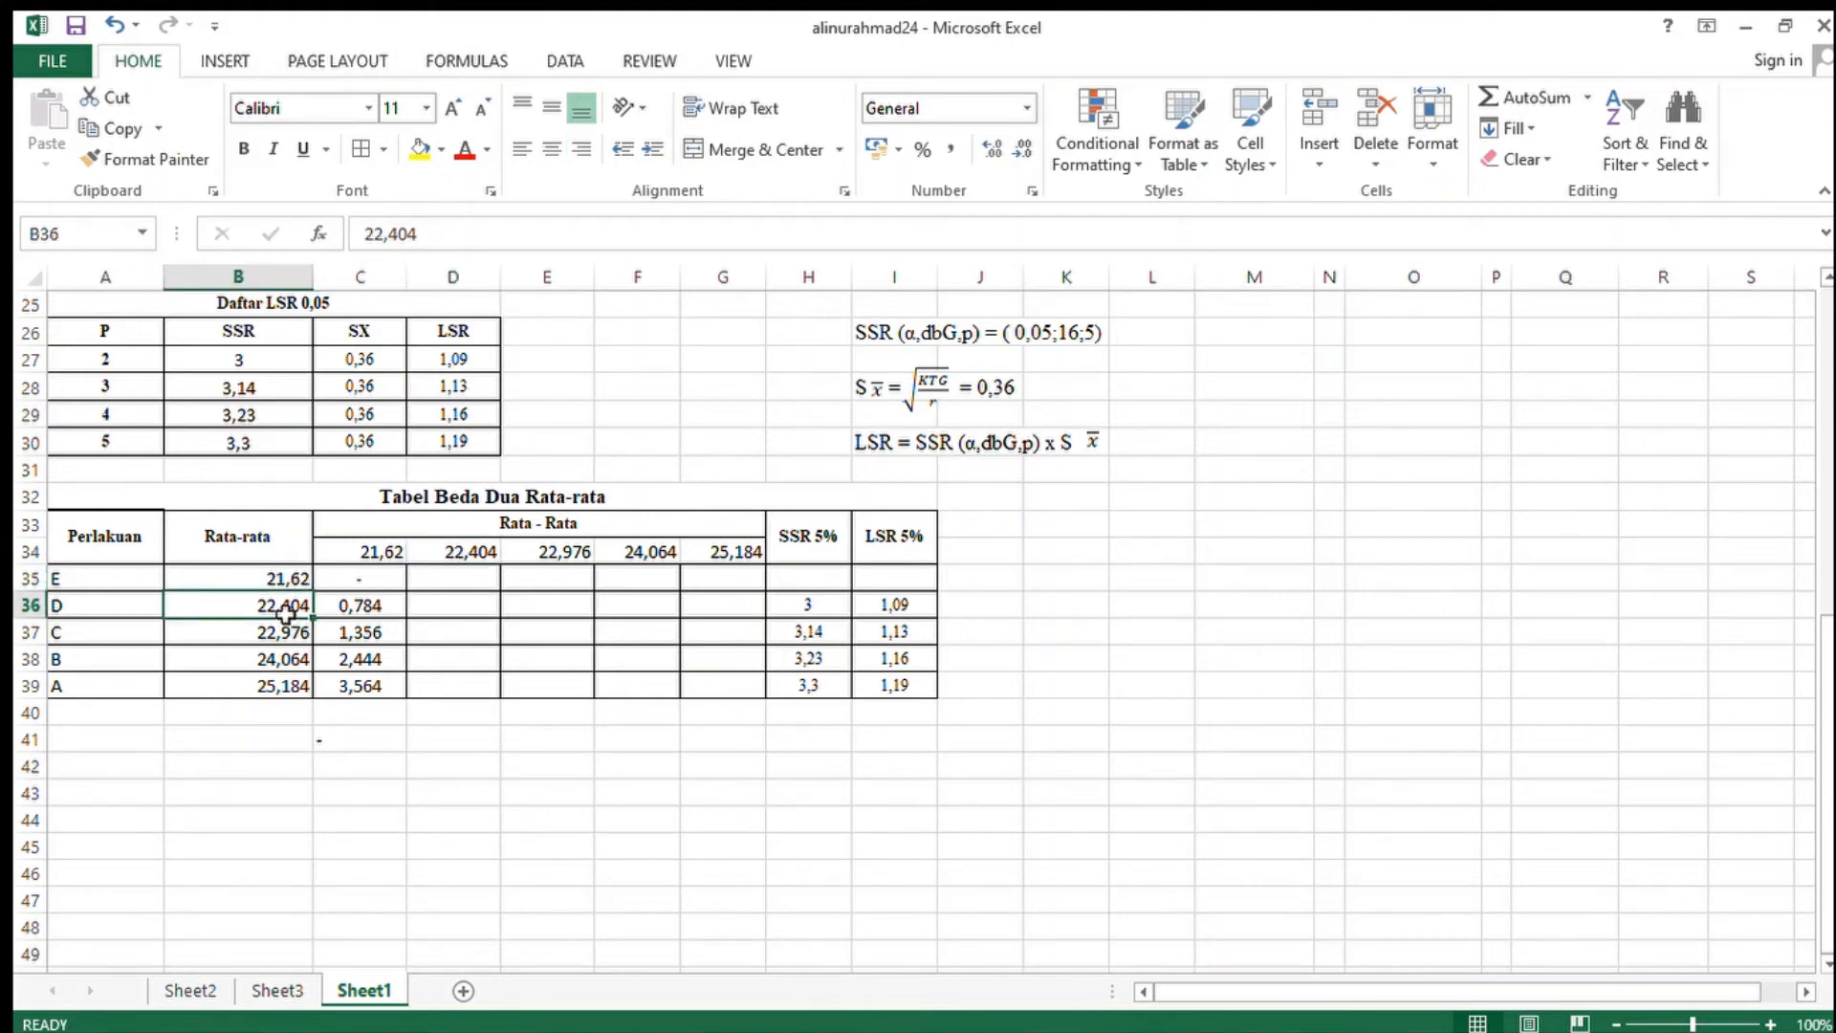
left_click(471, 559)
left_click(478, 600)
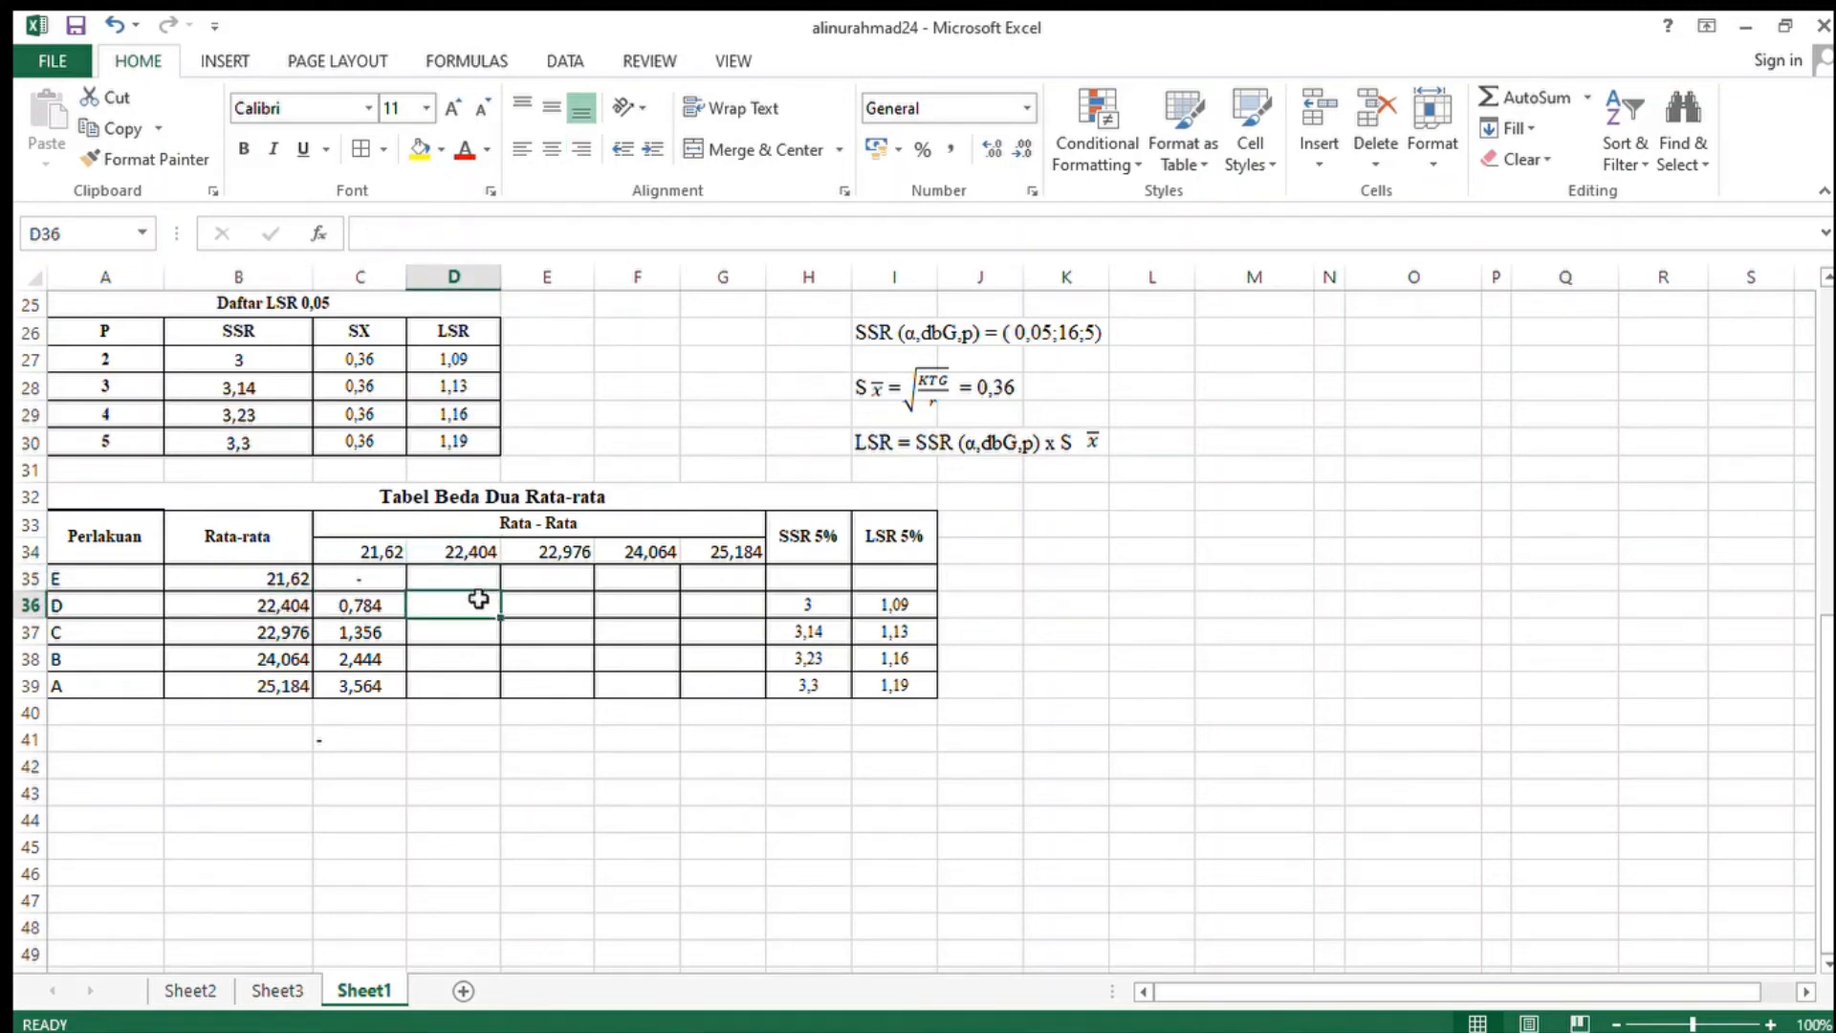
type("-")
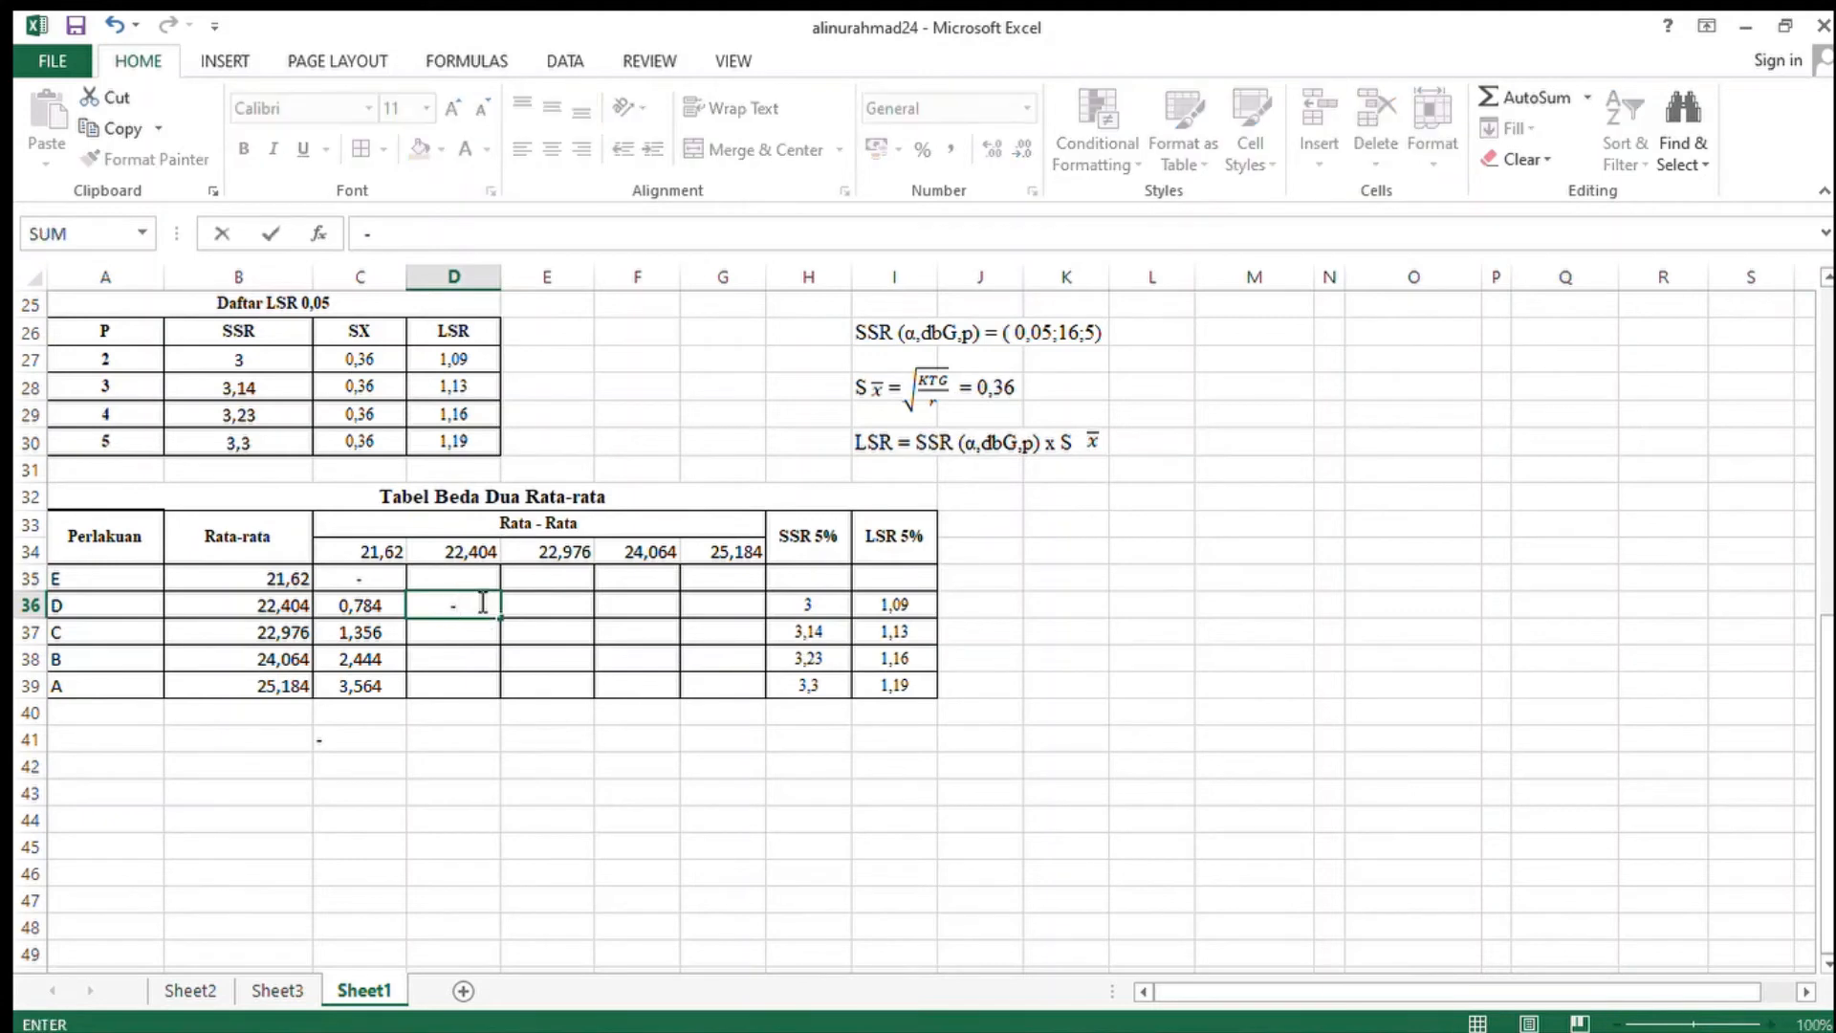
key("Return")
- Calculate treatment C's difference from the second header average in D37 with the formula =B37-D34
type("=")
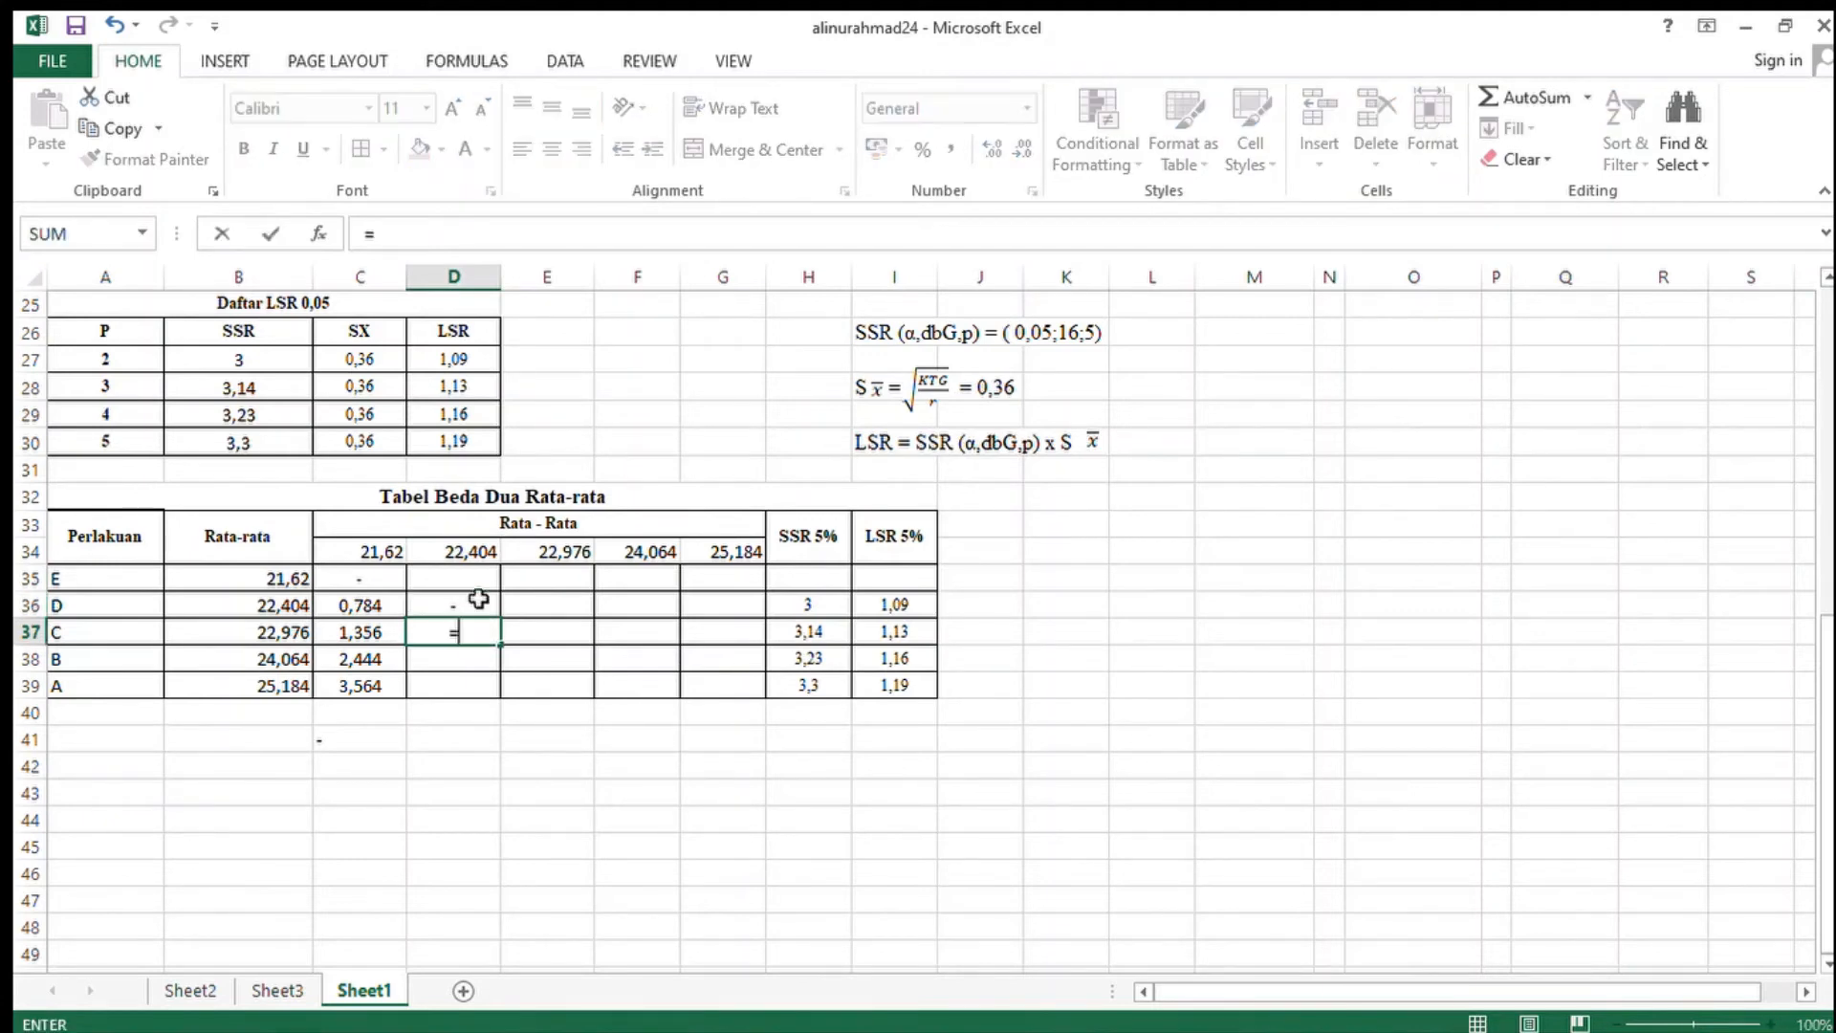
left_click(278, 634)
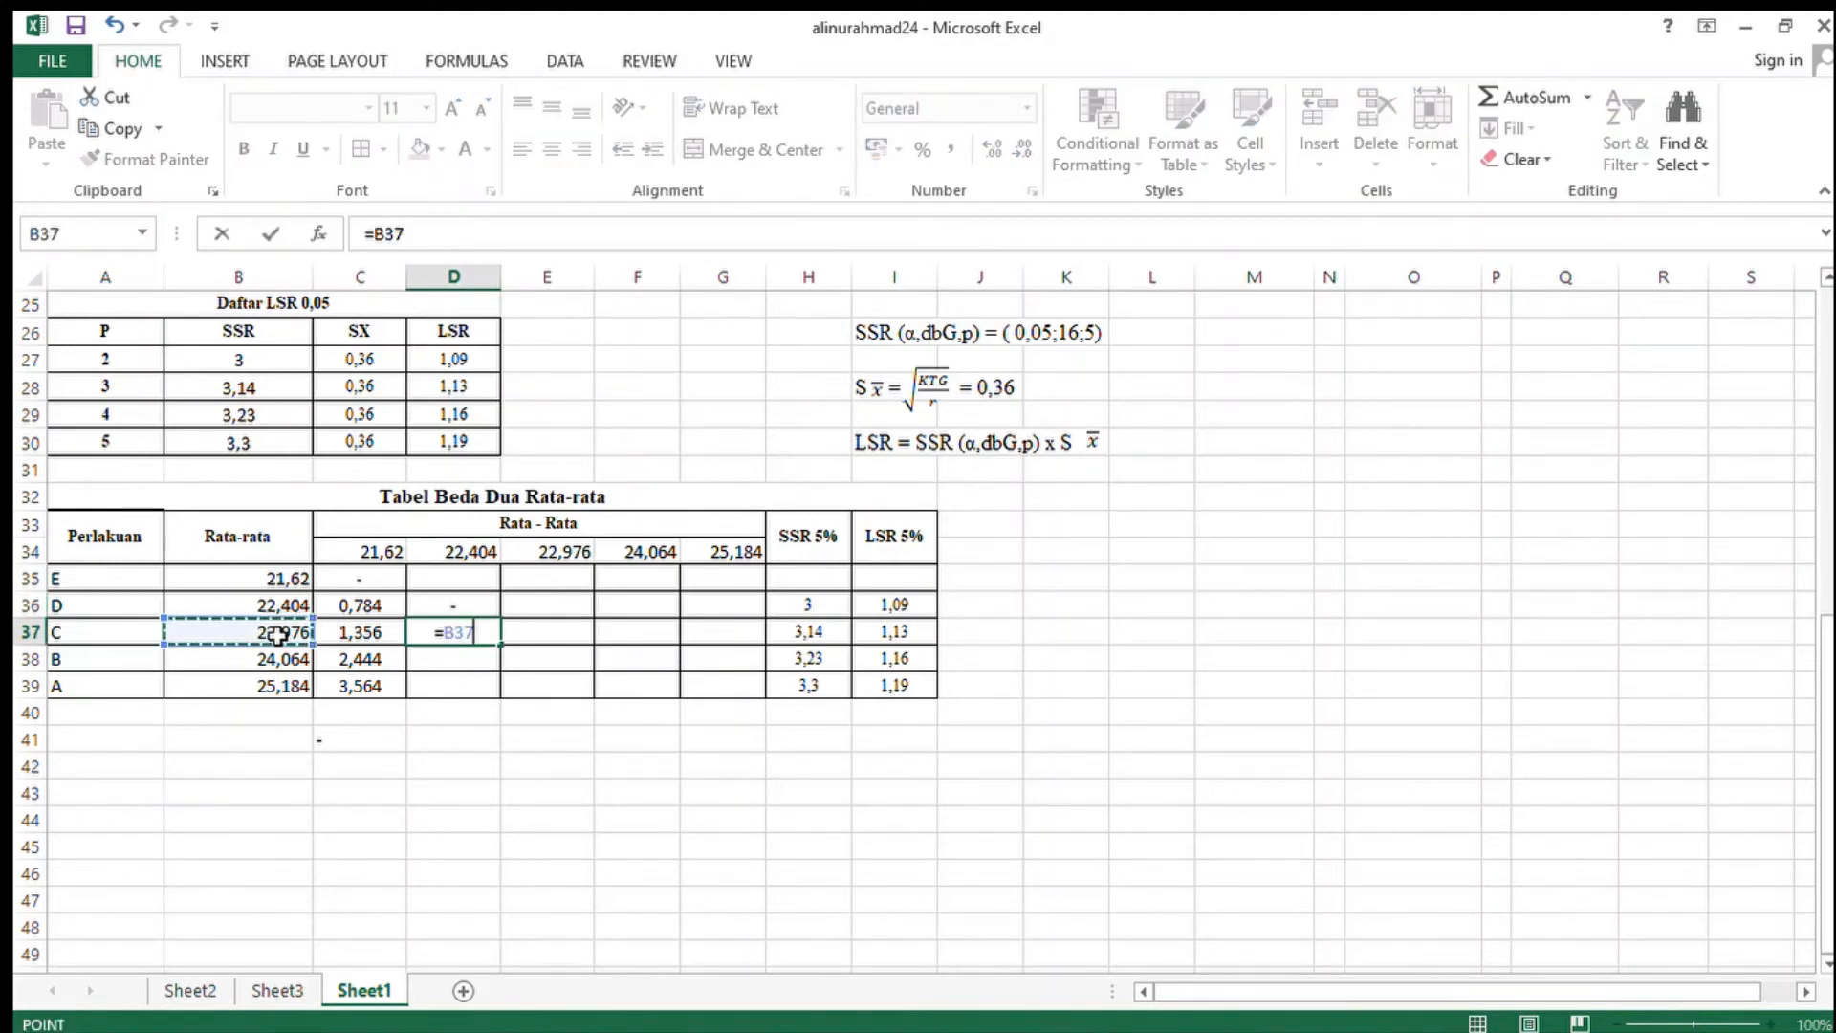
type("-")
left_click(460, 549)
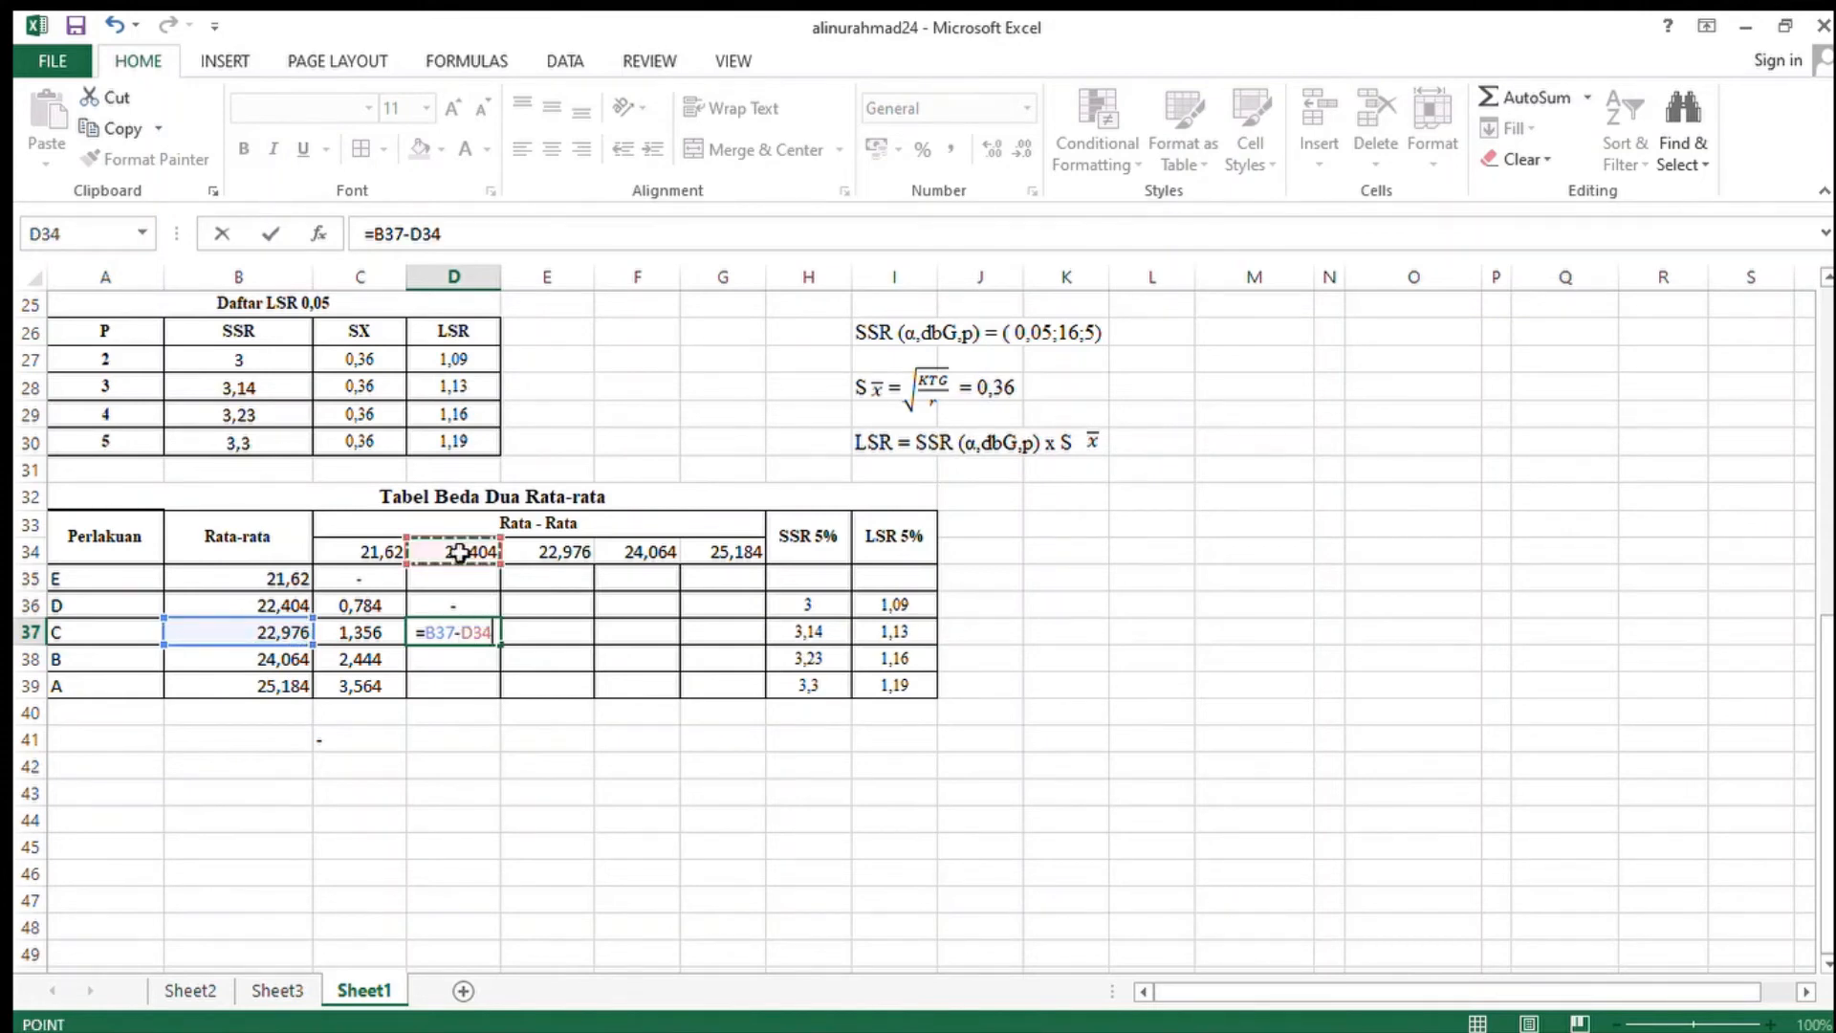
key("Return")
- Calculate treatment B's difference from the second header average in D38 with the formula =B38-D34
type("=")
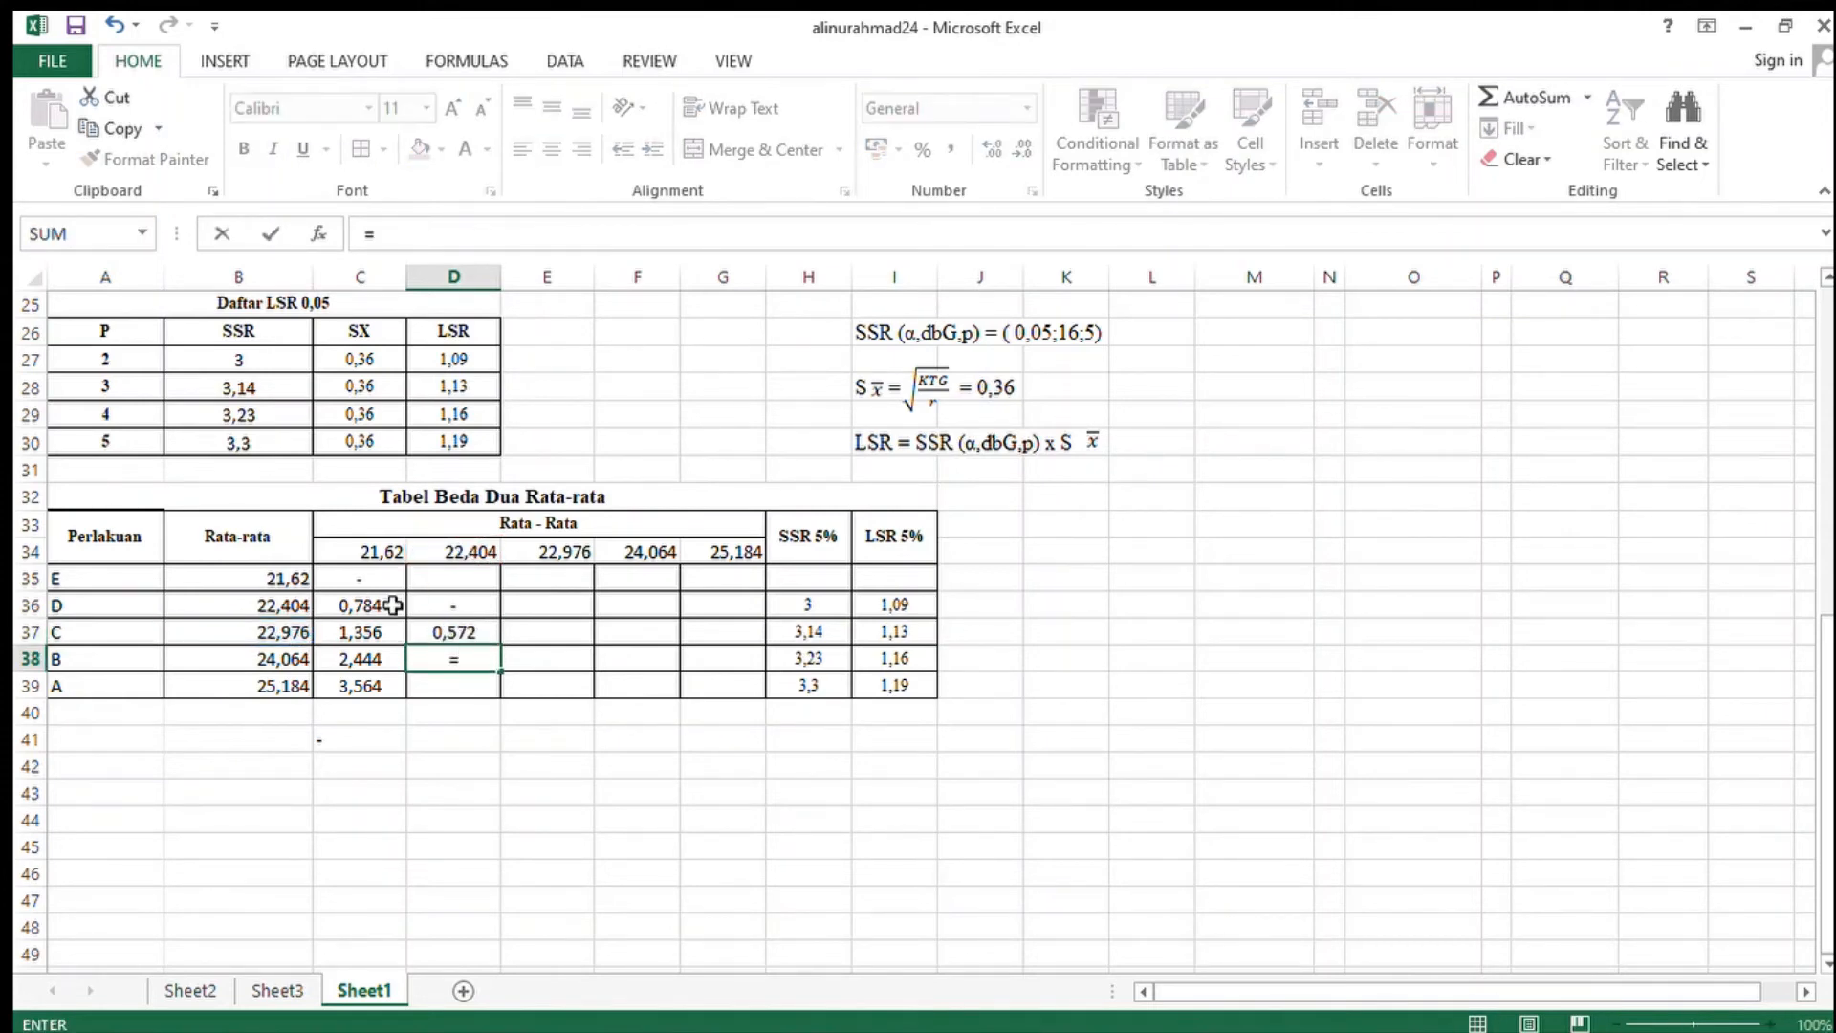
left_click(280, 659)
type("-")
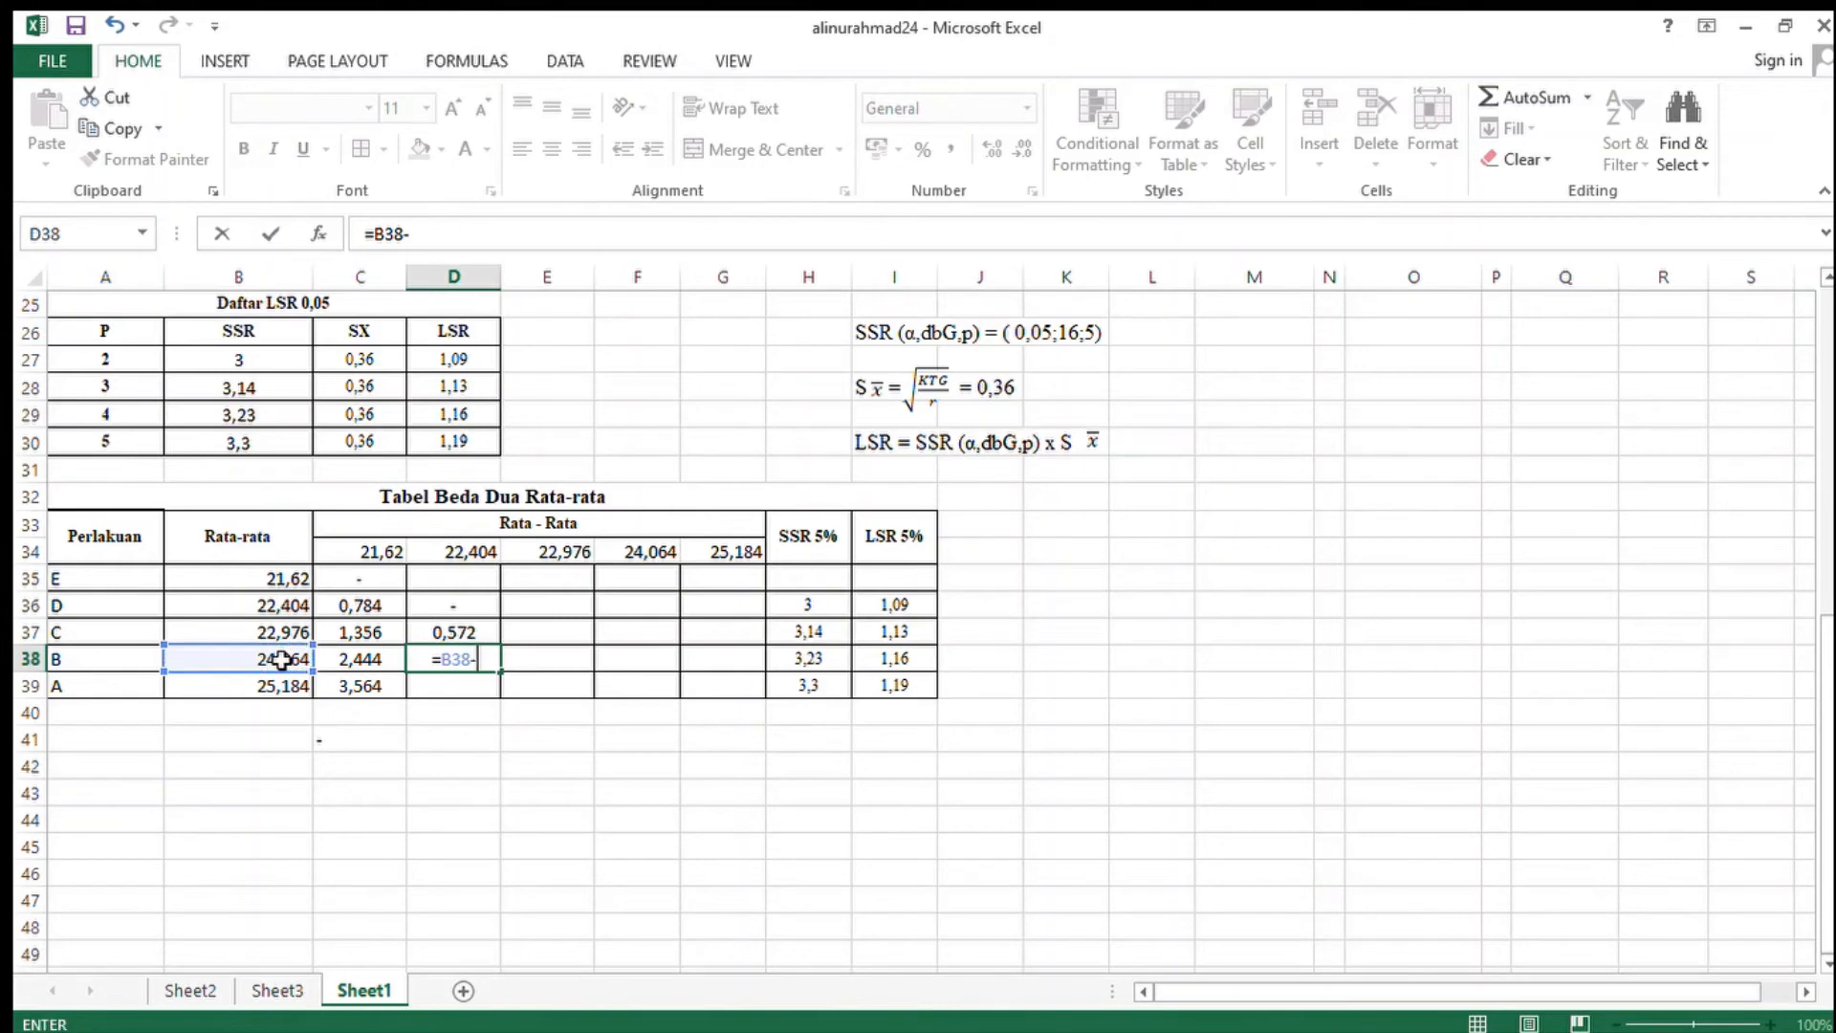
left_click(441, 557)
key("Return")
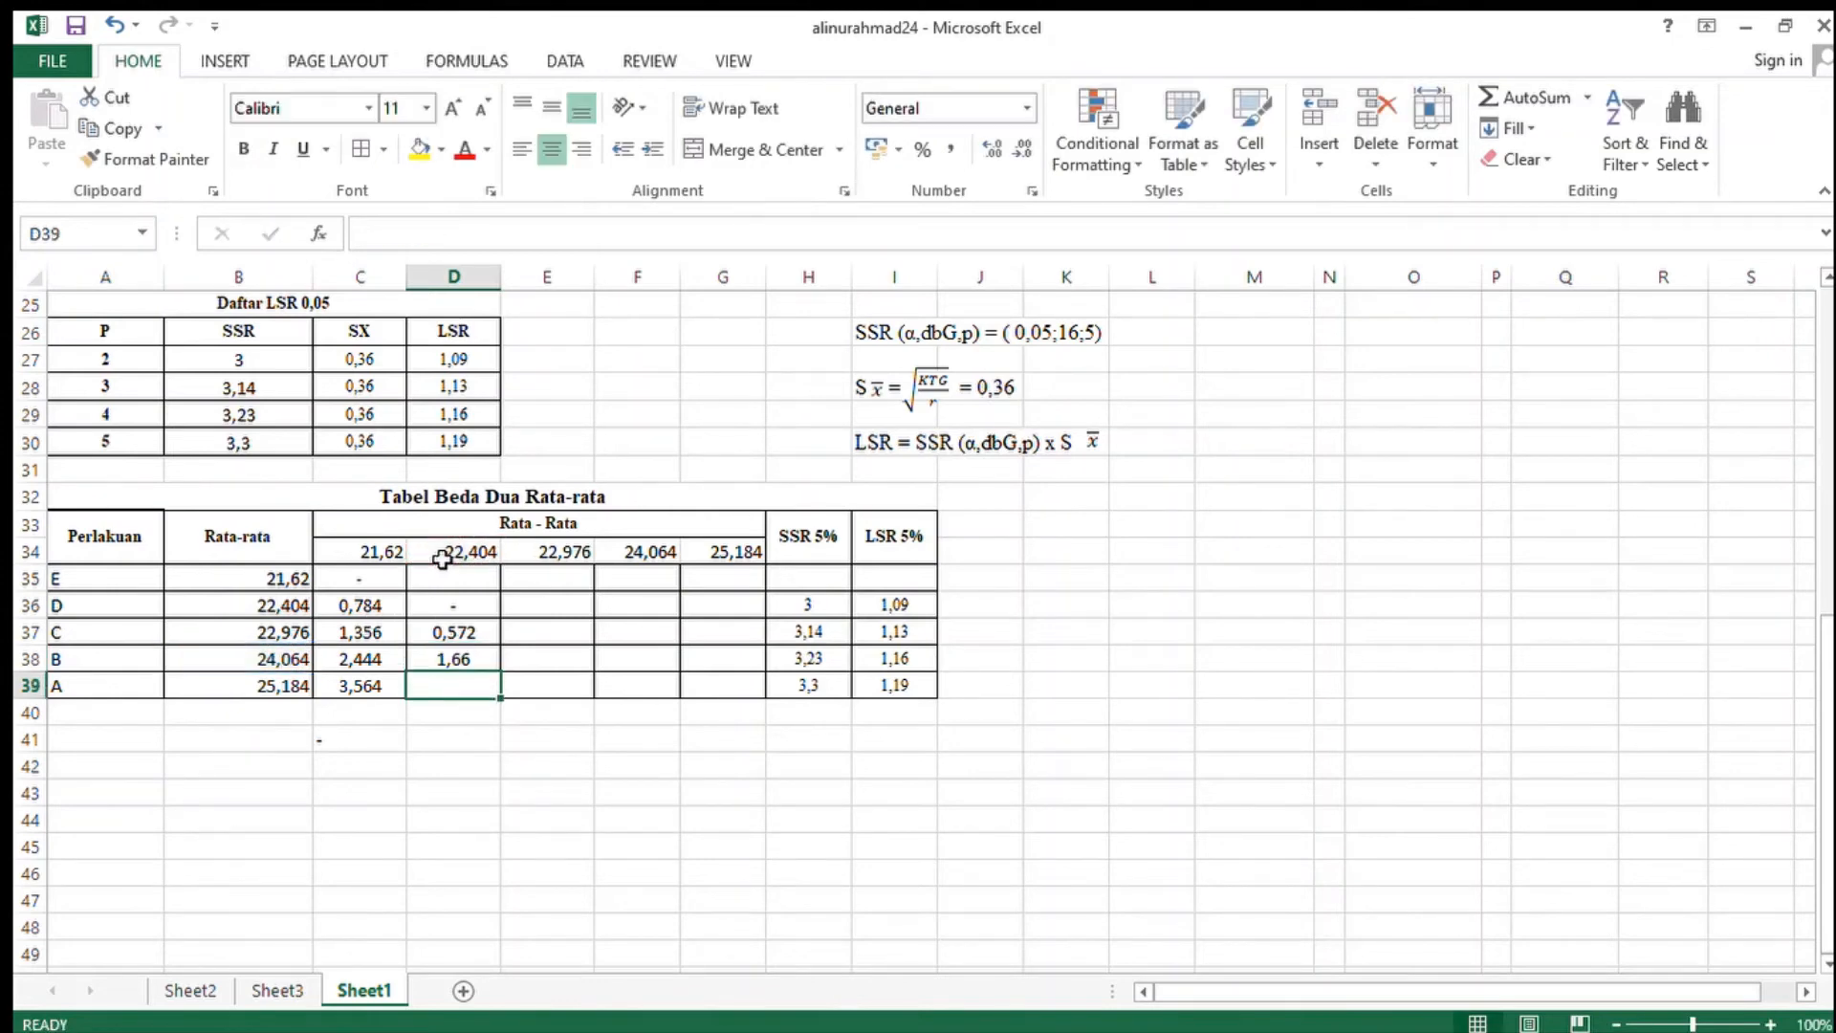
- Calculate treatment A's difference from the second header average in D39 with the formula =B39-D34
type("=")
left_click(287, 696)
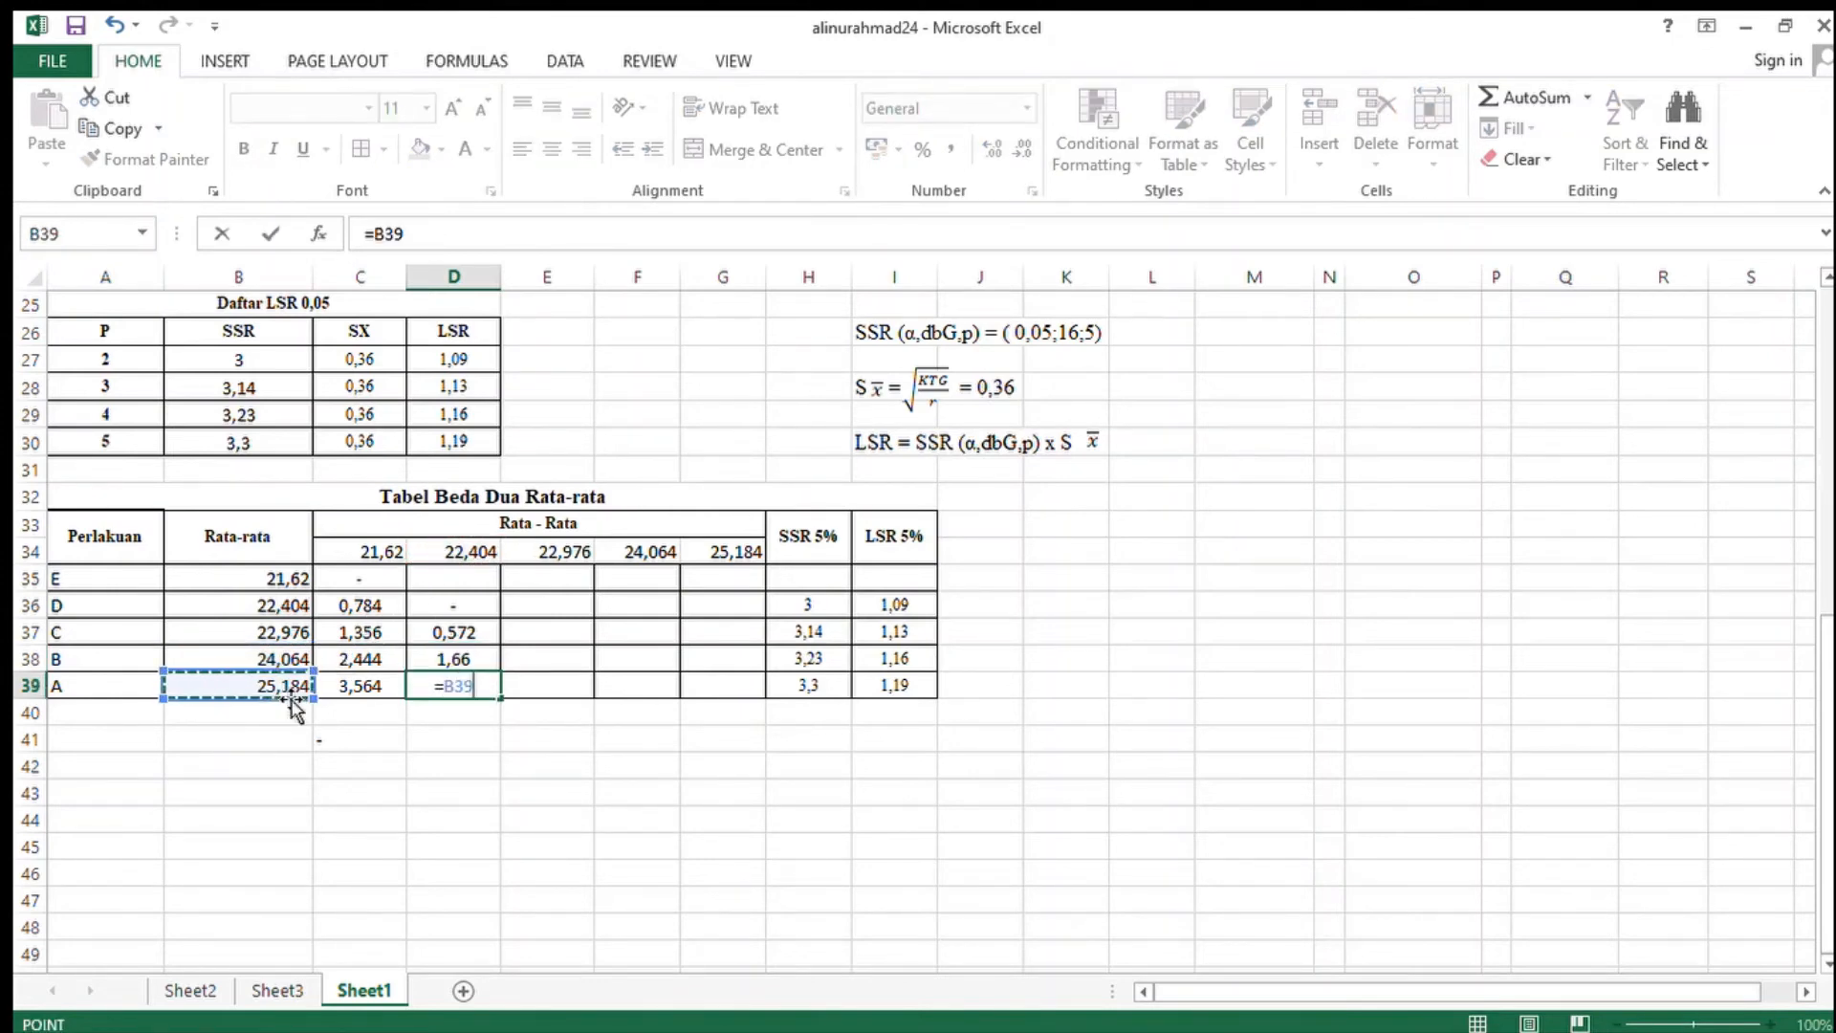
type("-")
left_click(454, 554)
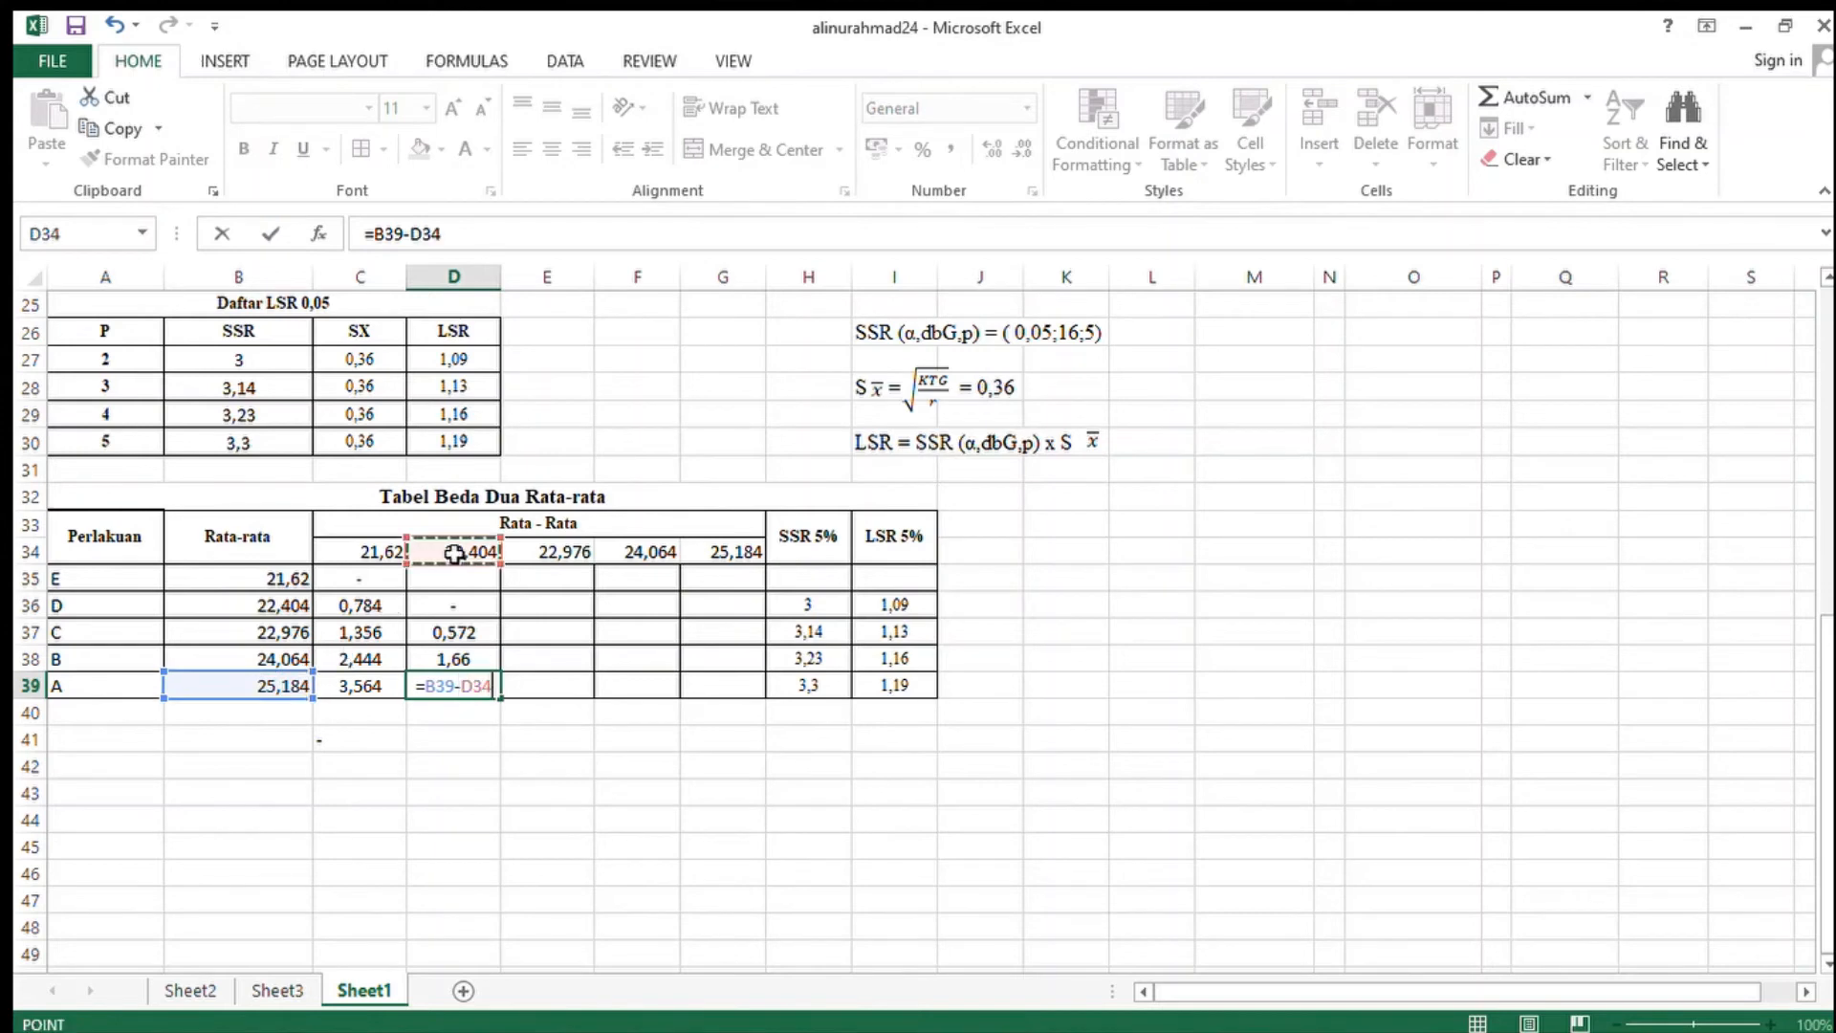
key("Return")
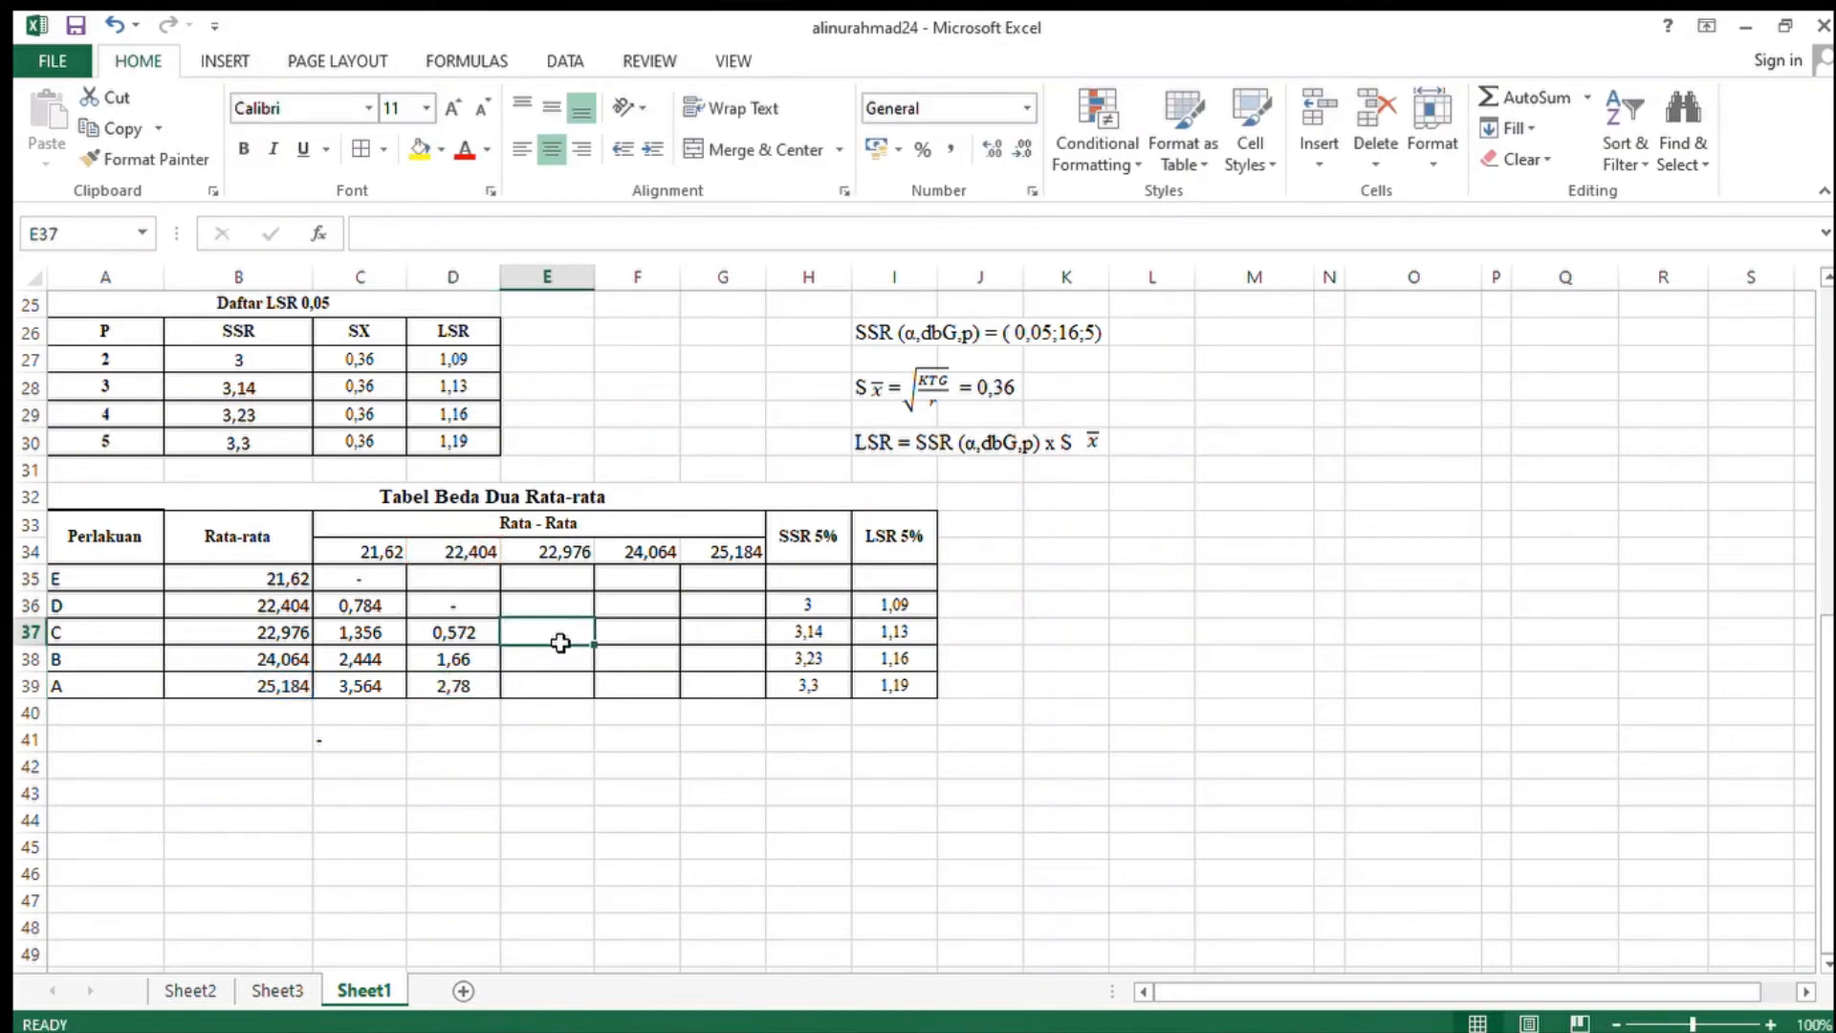
- Enter a dash in E37 and calculate treatment B's difference from the third header average in E38 with =B38-E34
type("-")
key("Return")
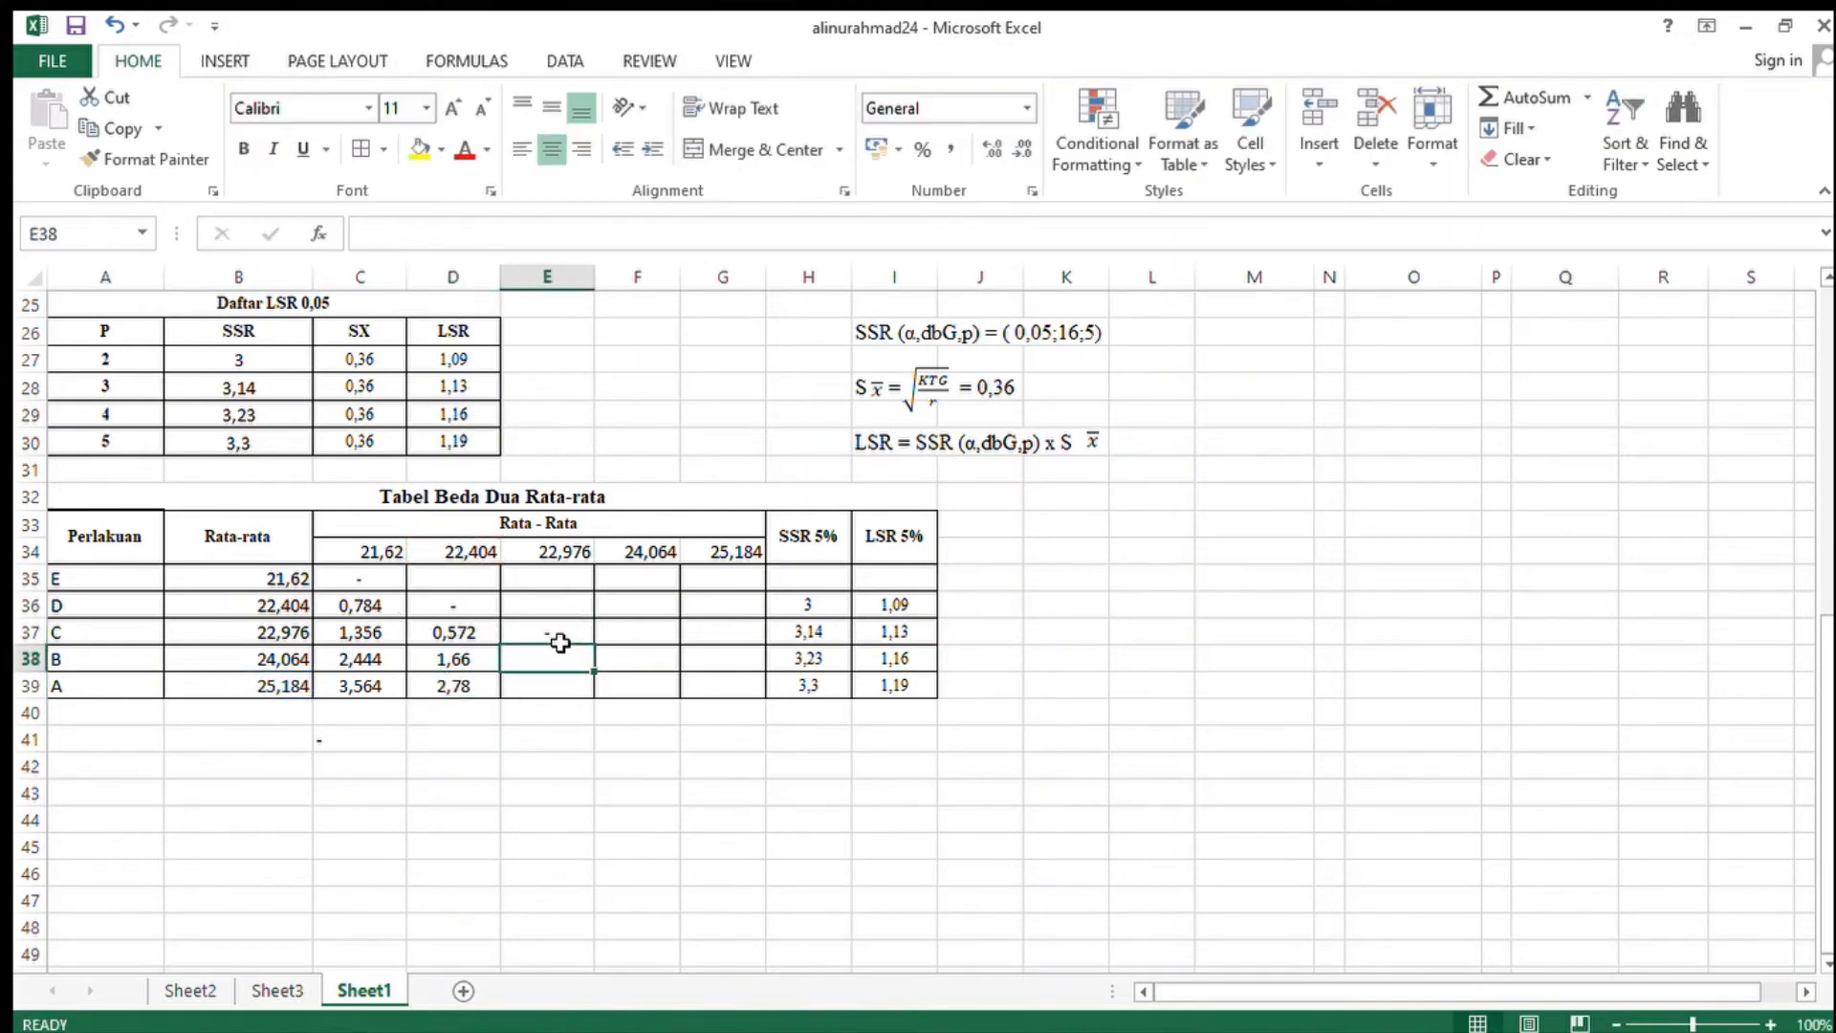
type("=")
left_click(301, 659)
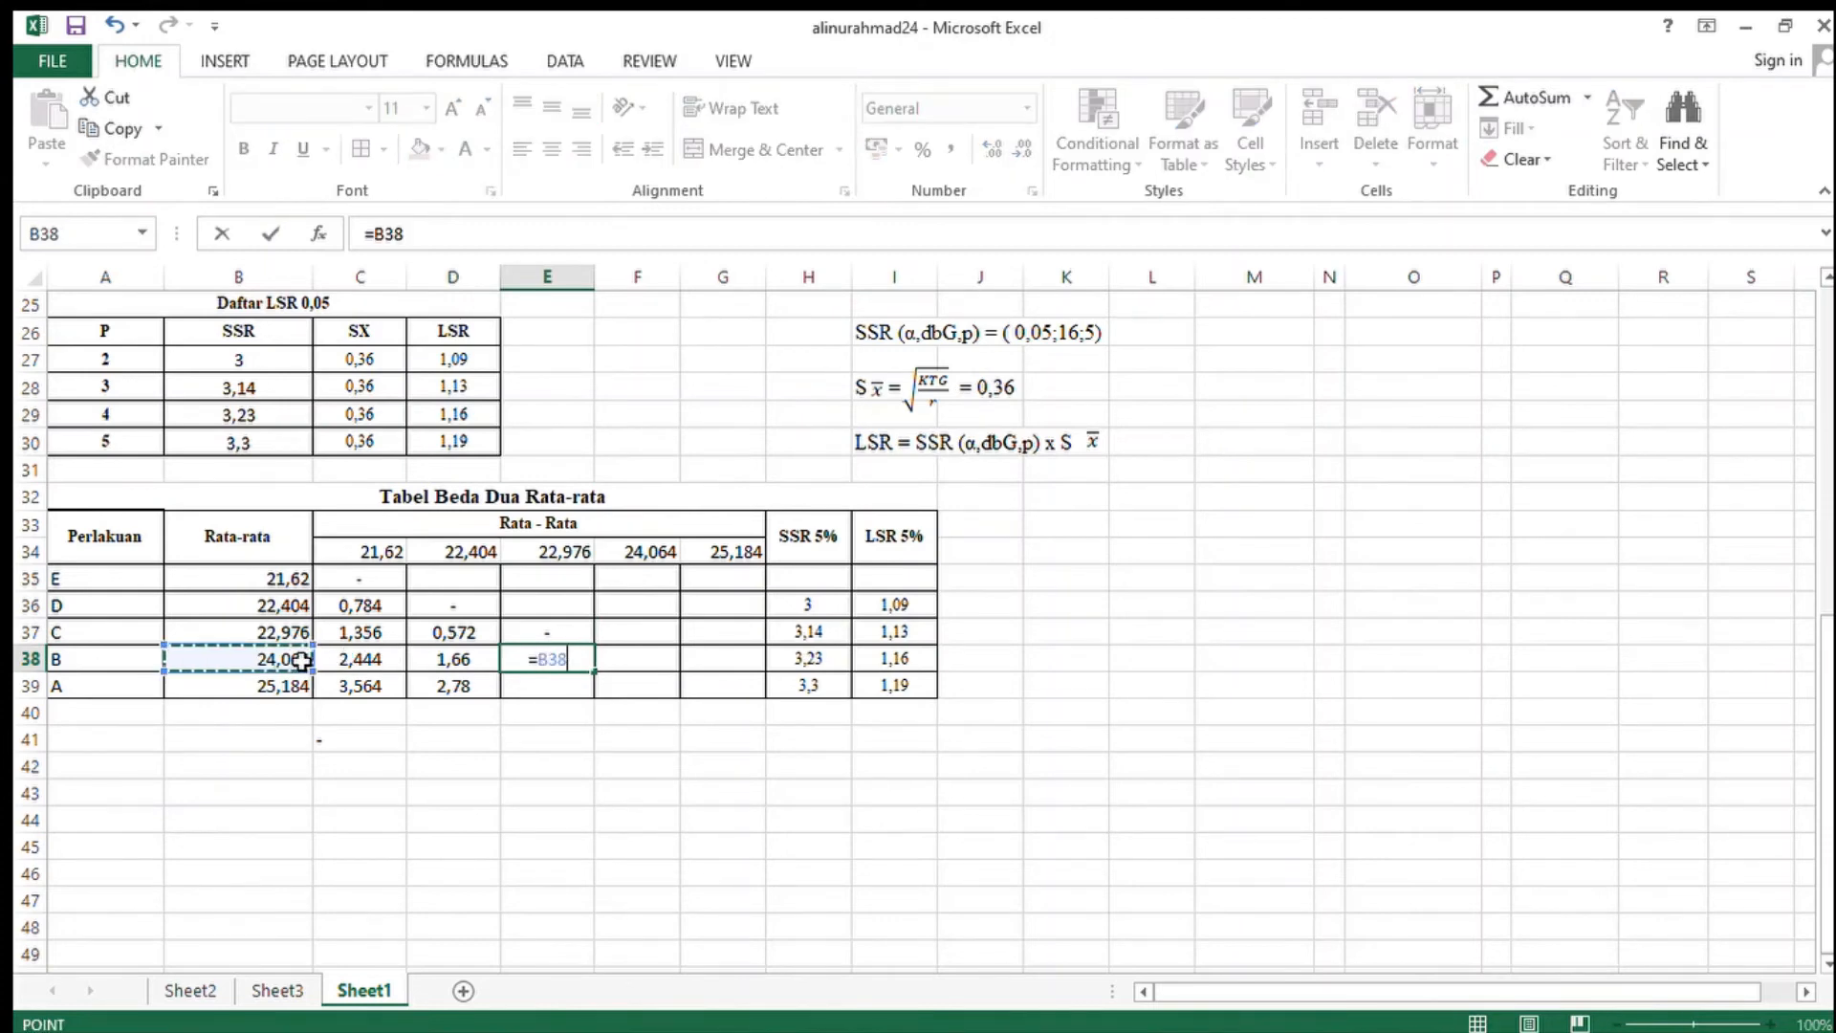
type("-")
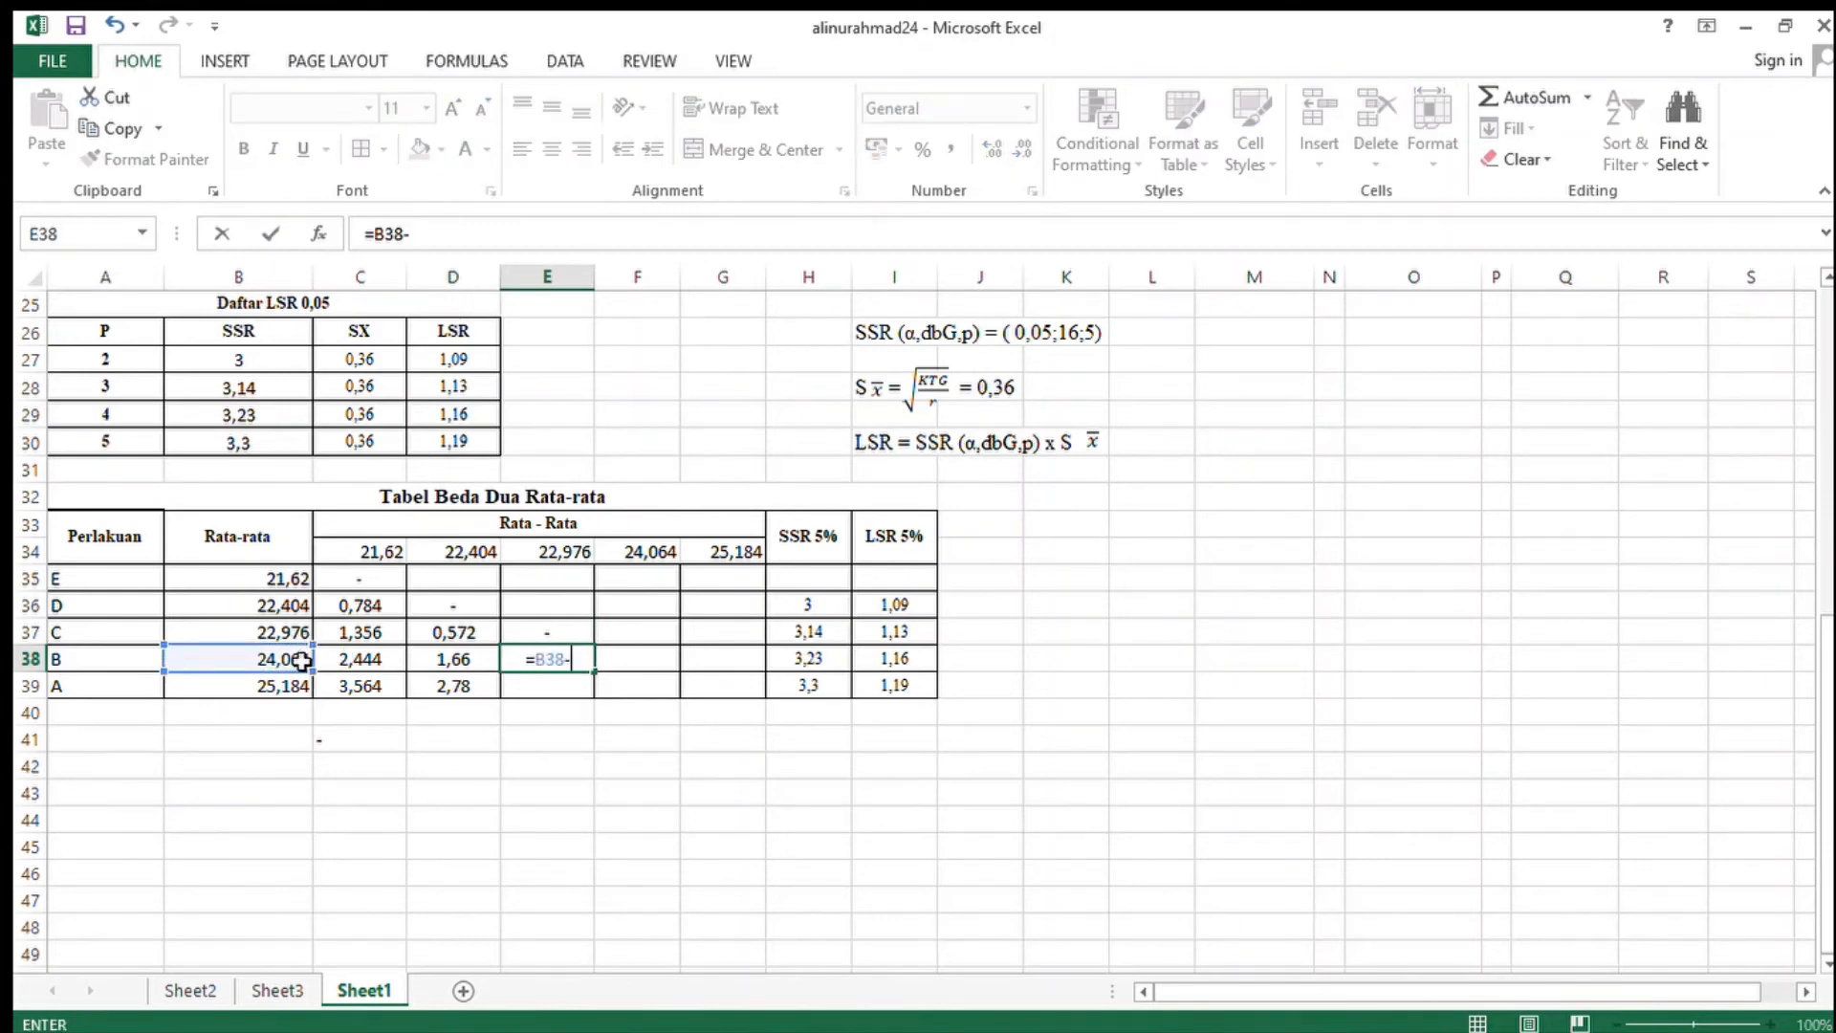
left_click(530, 565)
key("Return")
- Calculate treatment A's difference from the third header average in E39 with the formula =B39-E34
type("=")
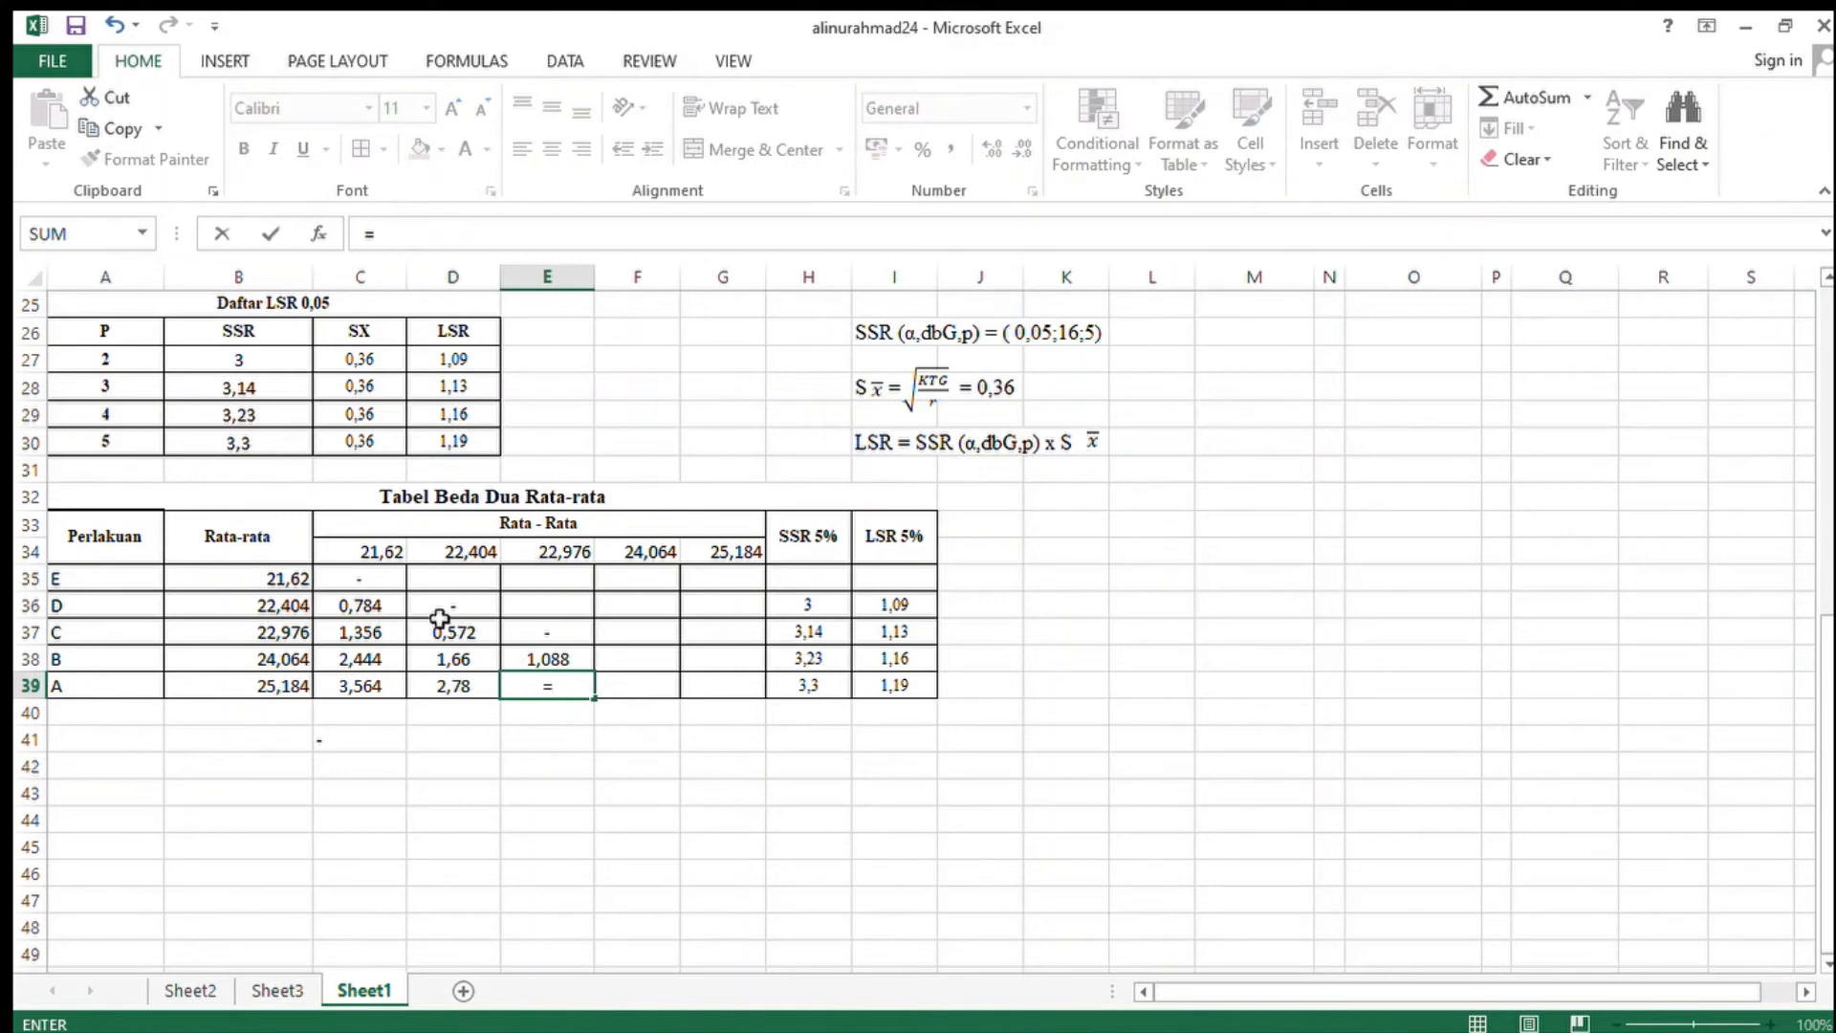
left_click(300, 684)
type("-")
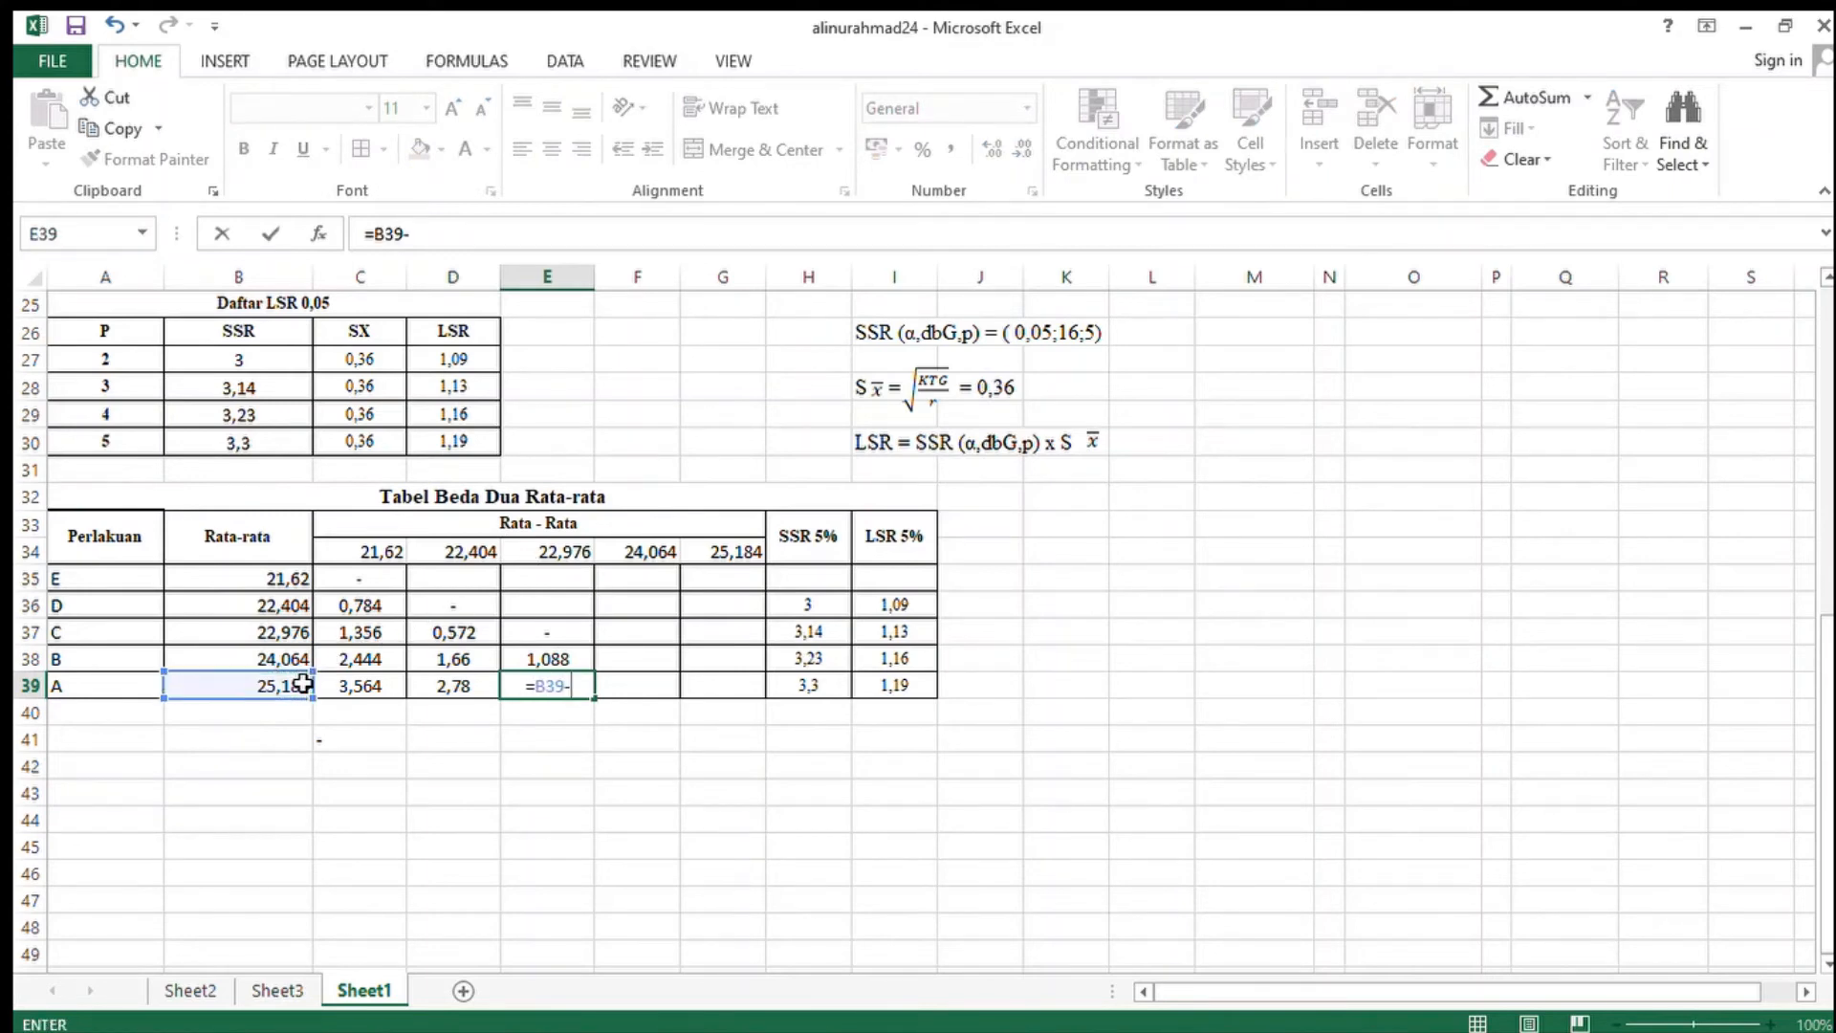
left_click(542, 563)
key("Return")
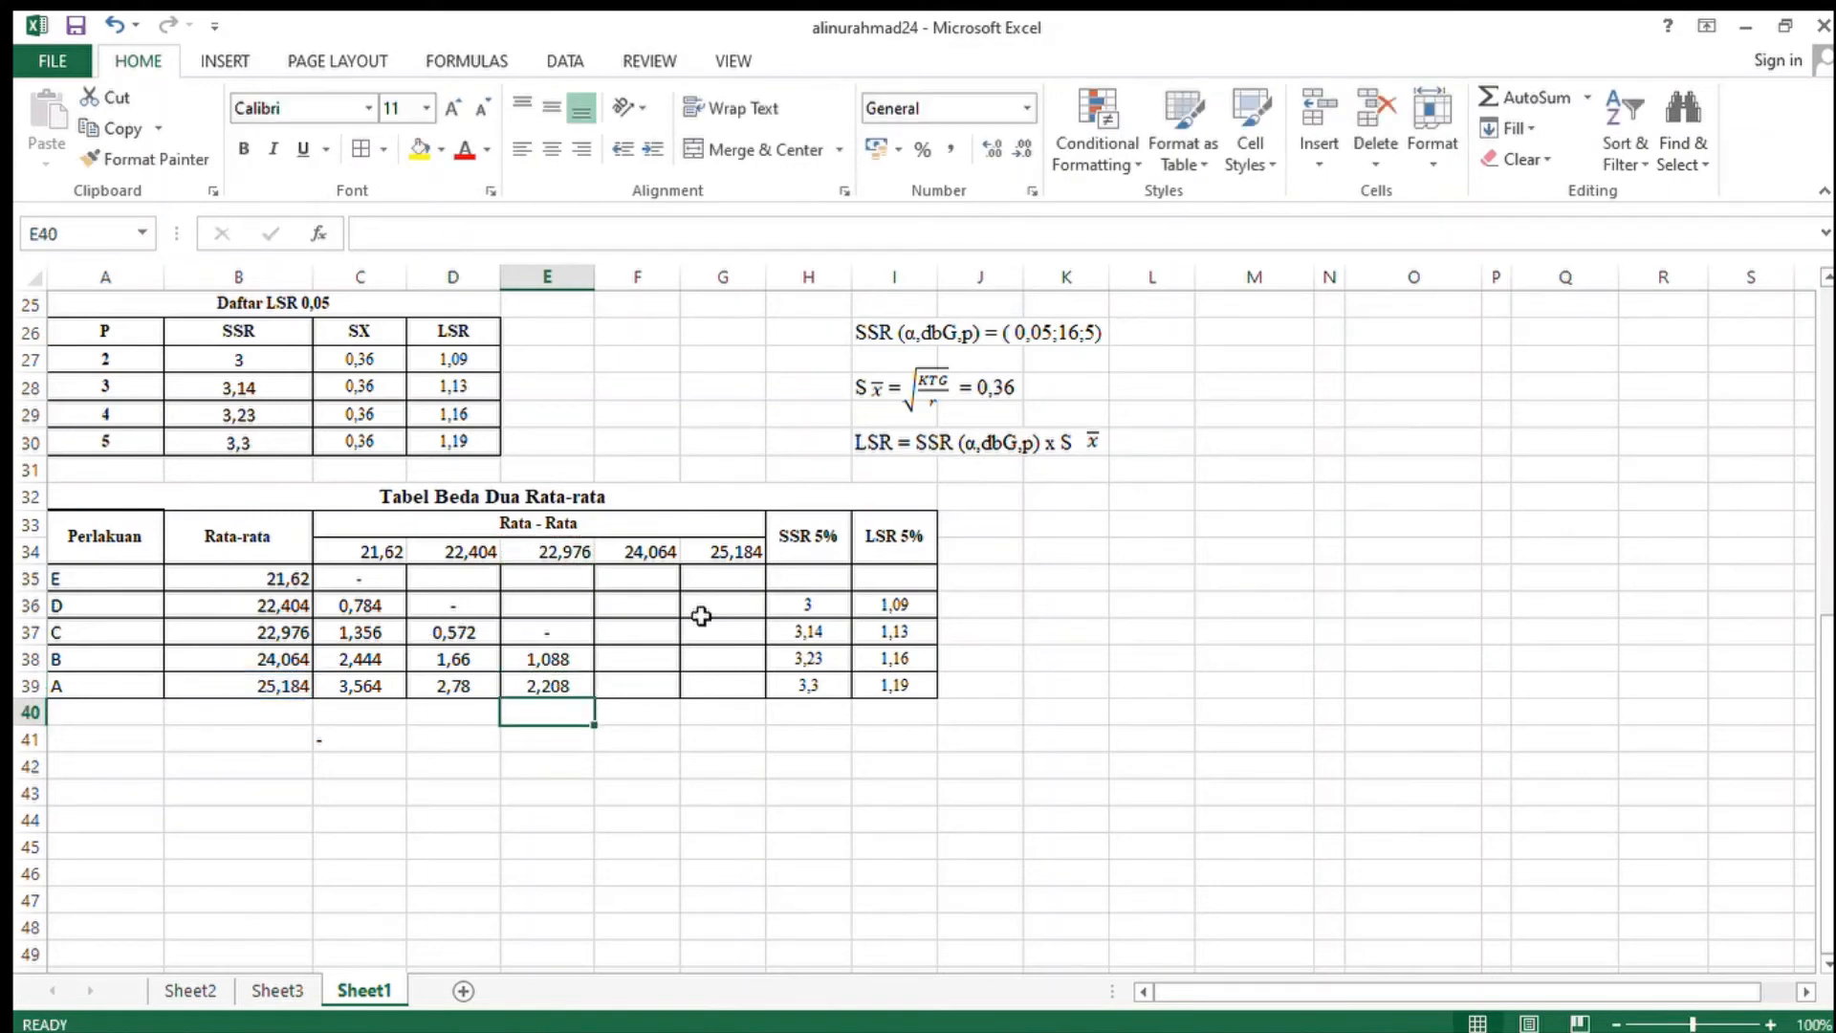
- Enter a dash in F38 and calculate treatment A's difference from the fourth header average in F39 with =B39-F34
left_click(644, 666)
type("-")
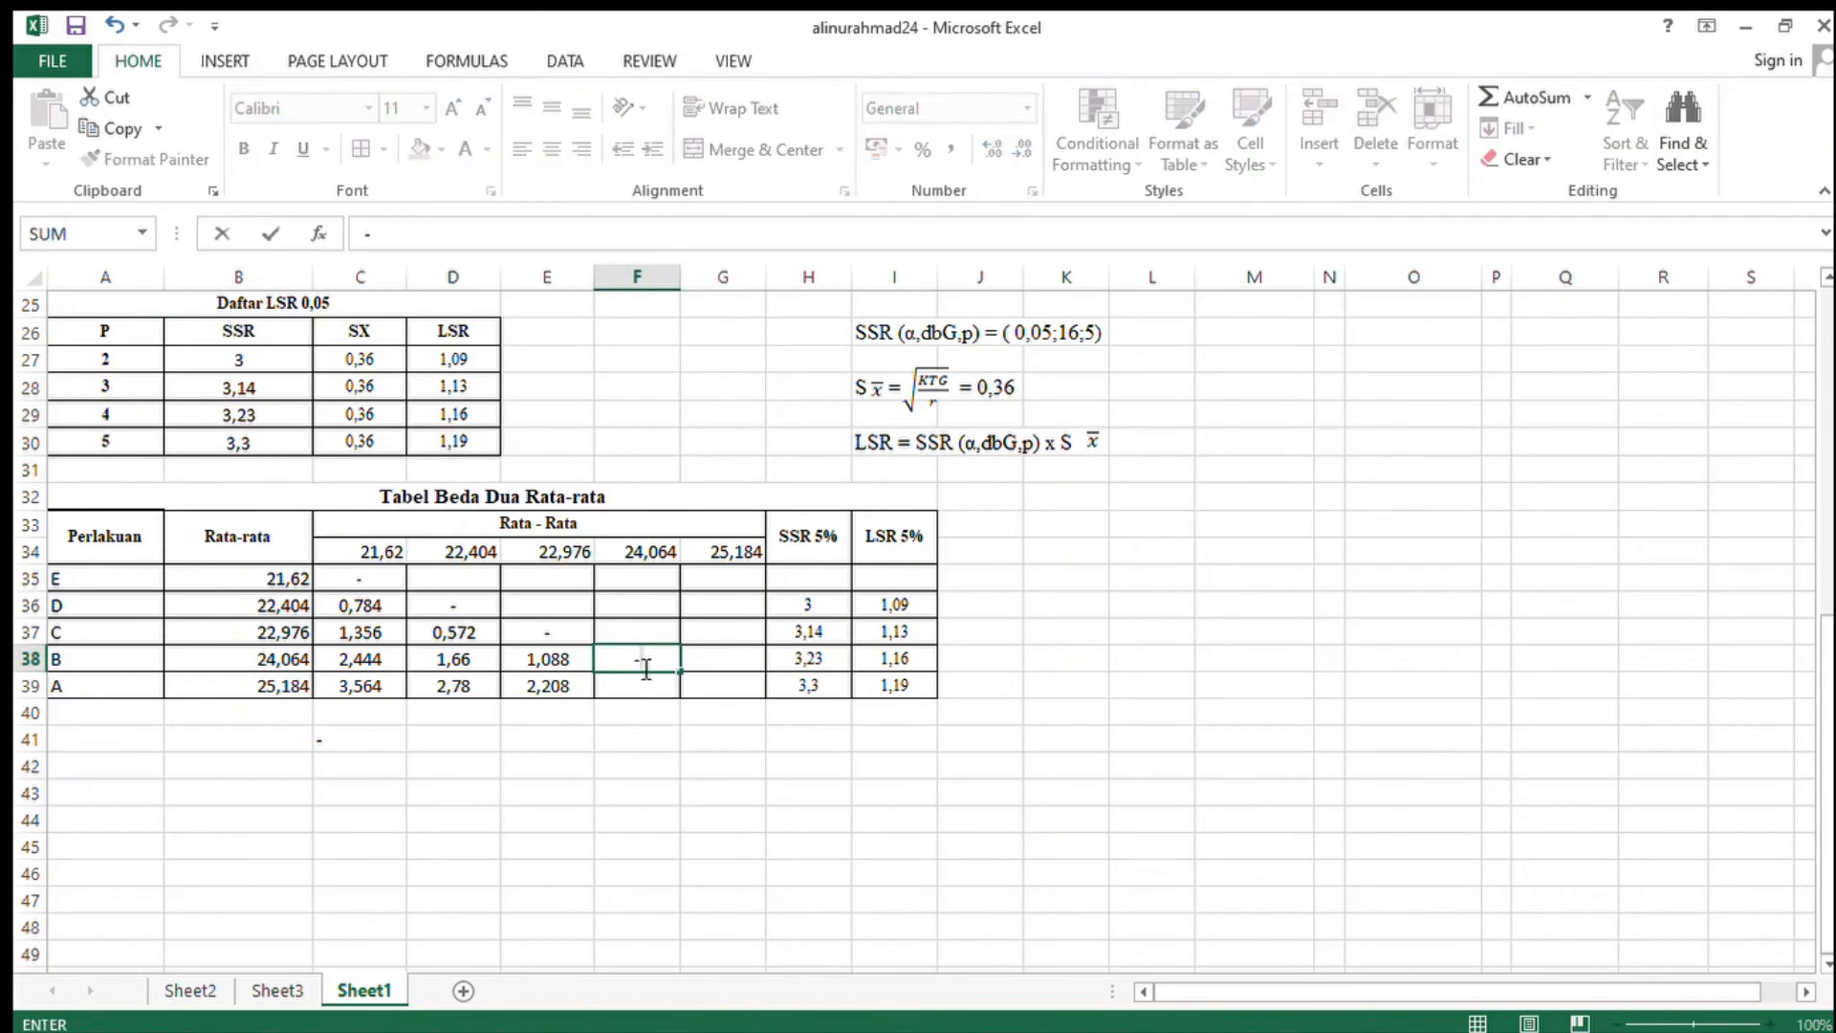
key("Return")
type("=")
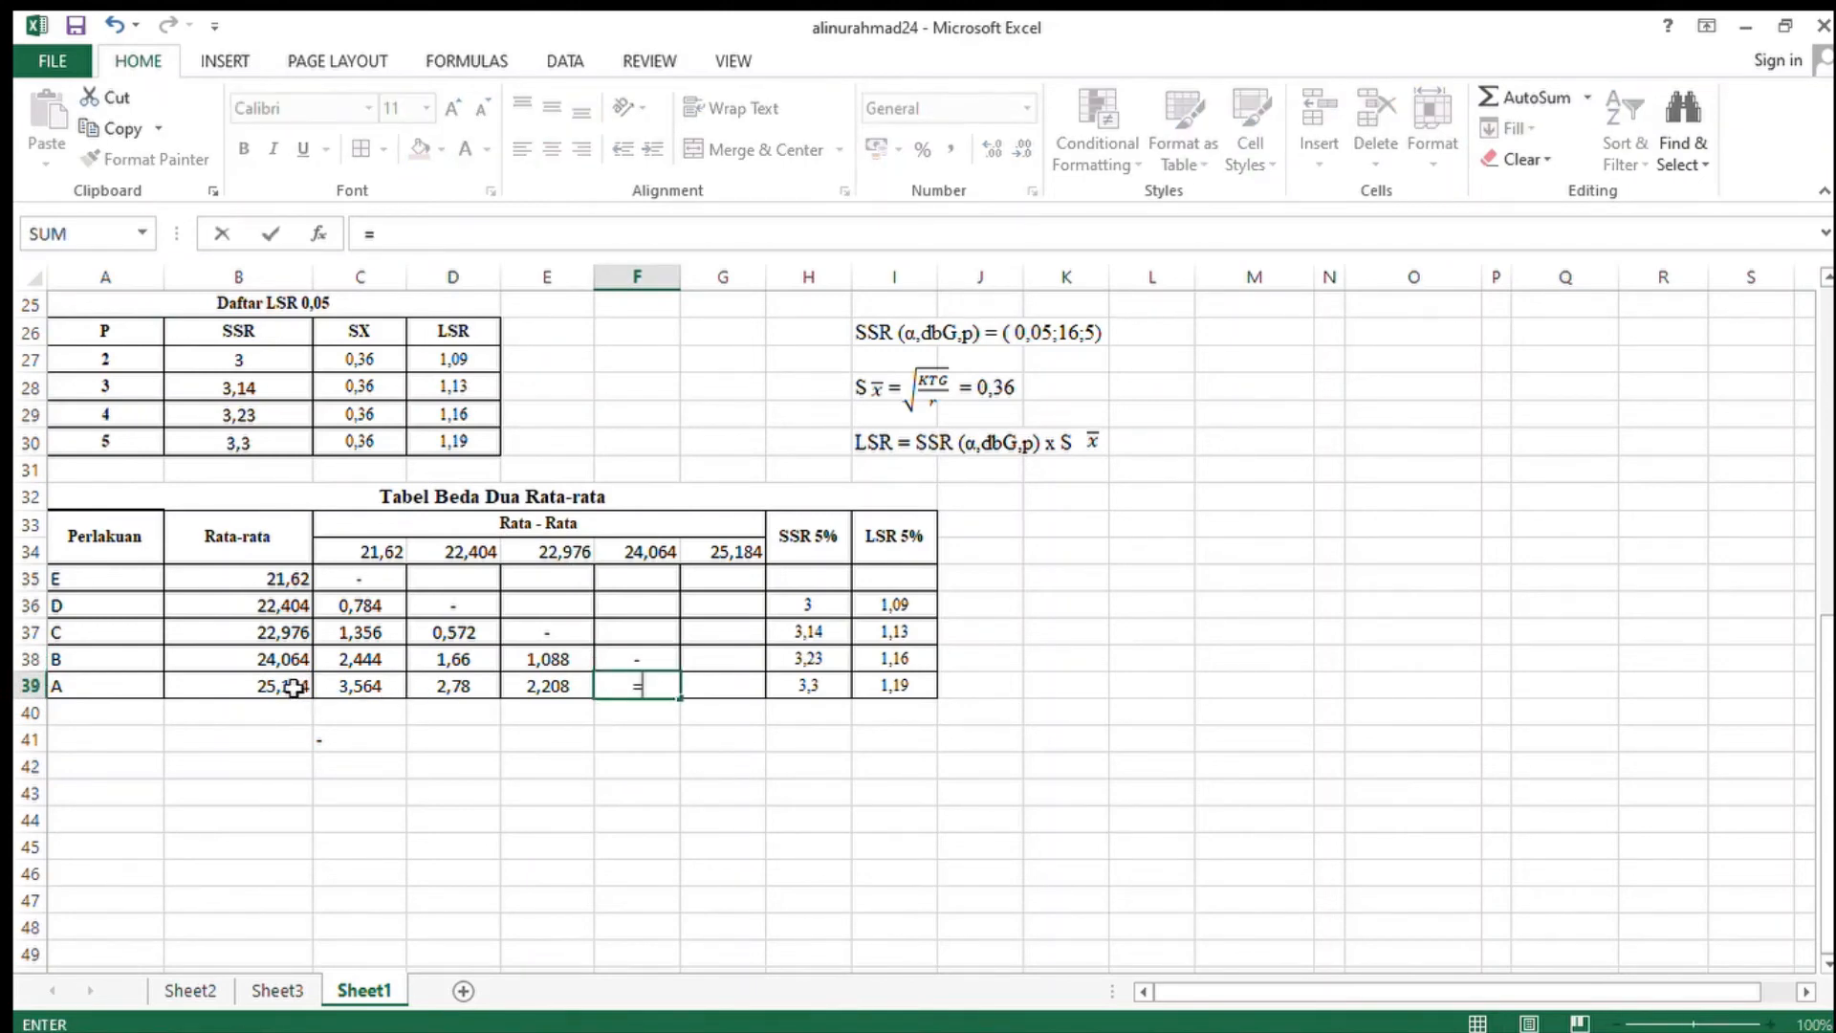
left_click(292, 686)
type("-")
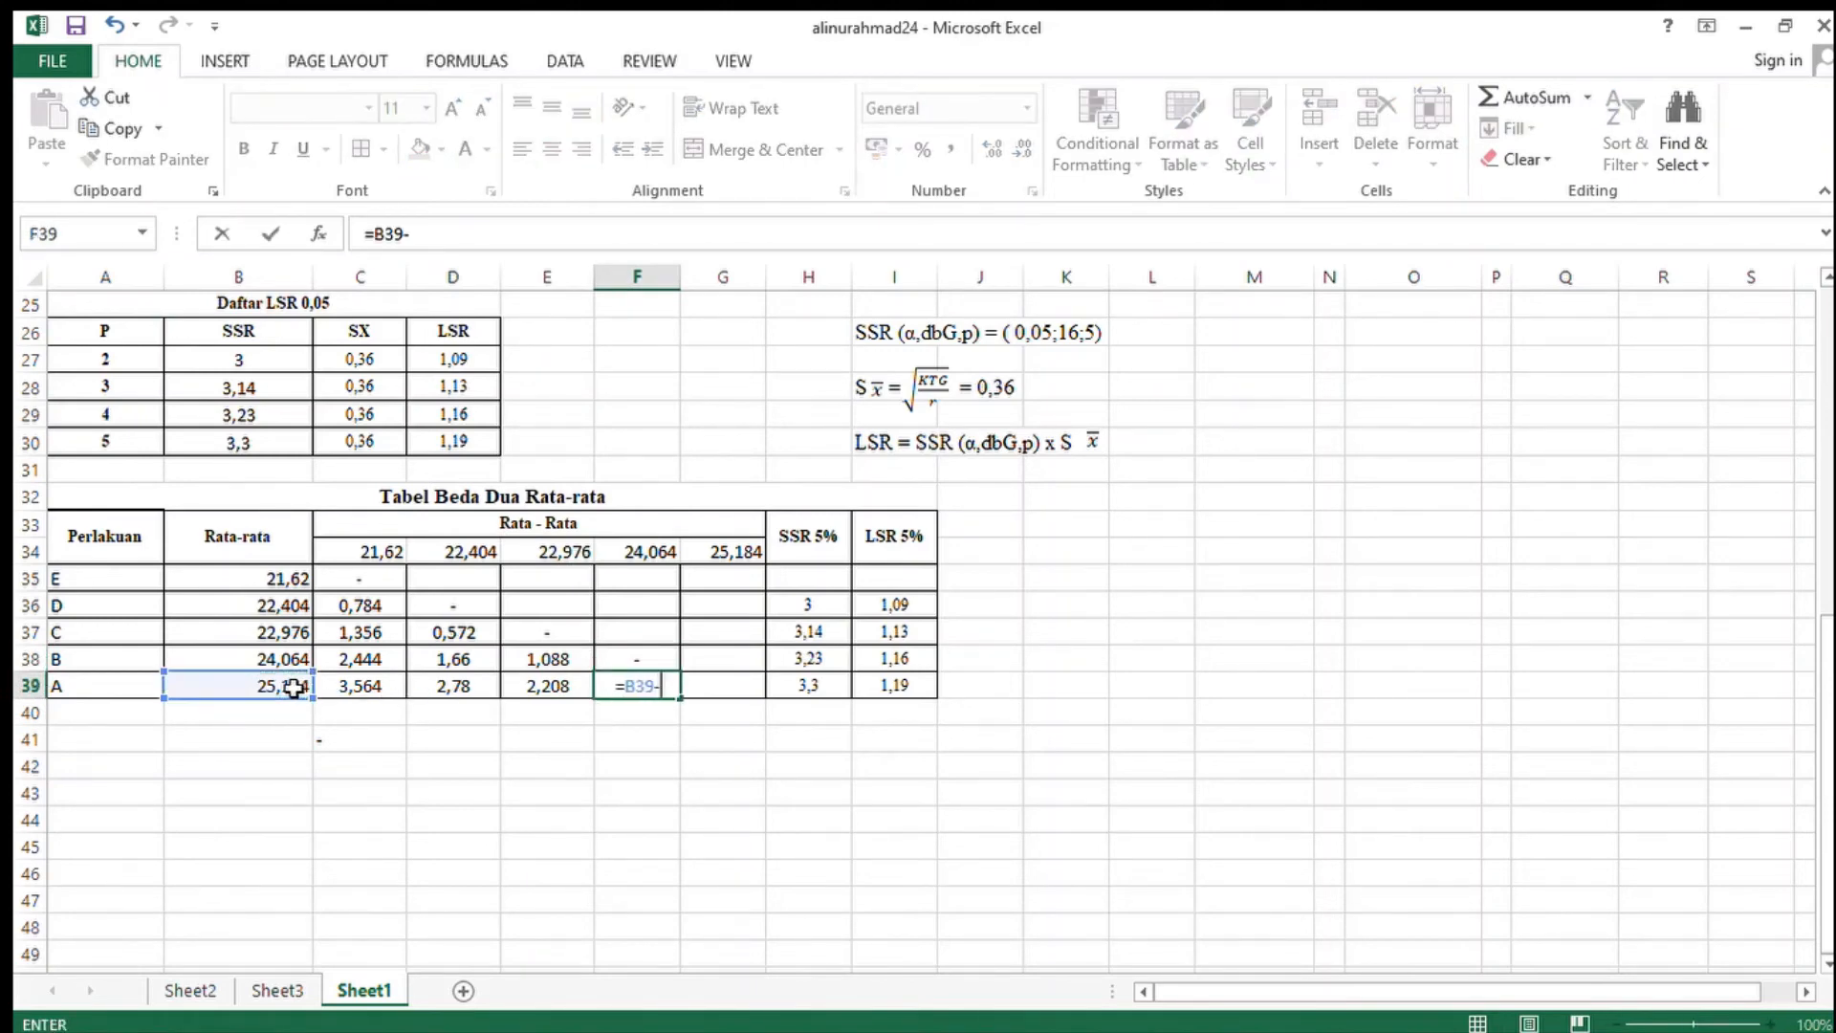
left_click(613, 551)
key("Return")
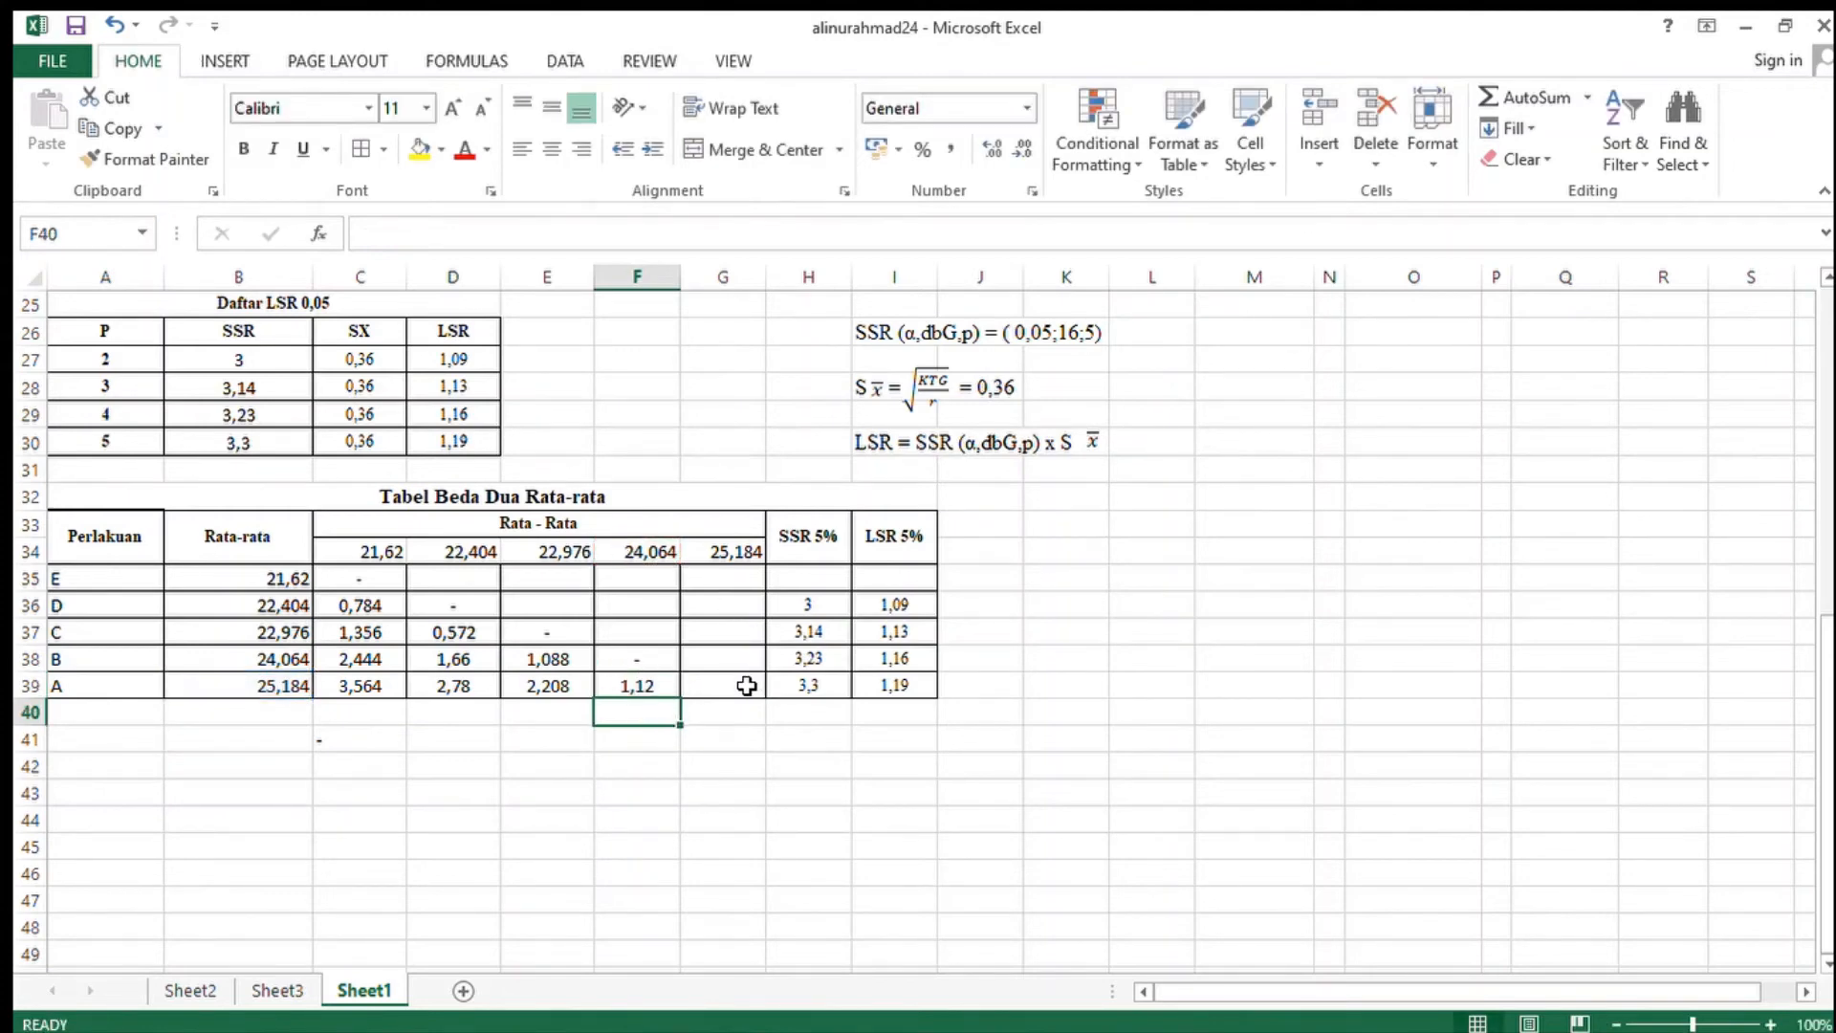
- Enter a dash in G39, where treatment A meets its own average in the header row
left_click(746, 686)
type("-")
key("Return")
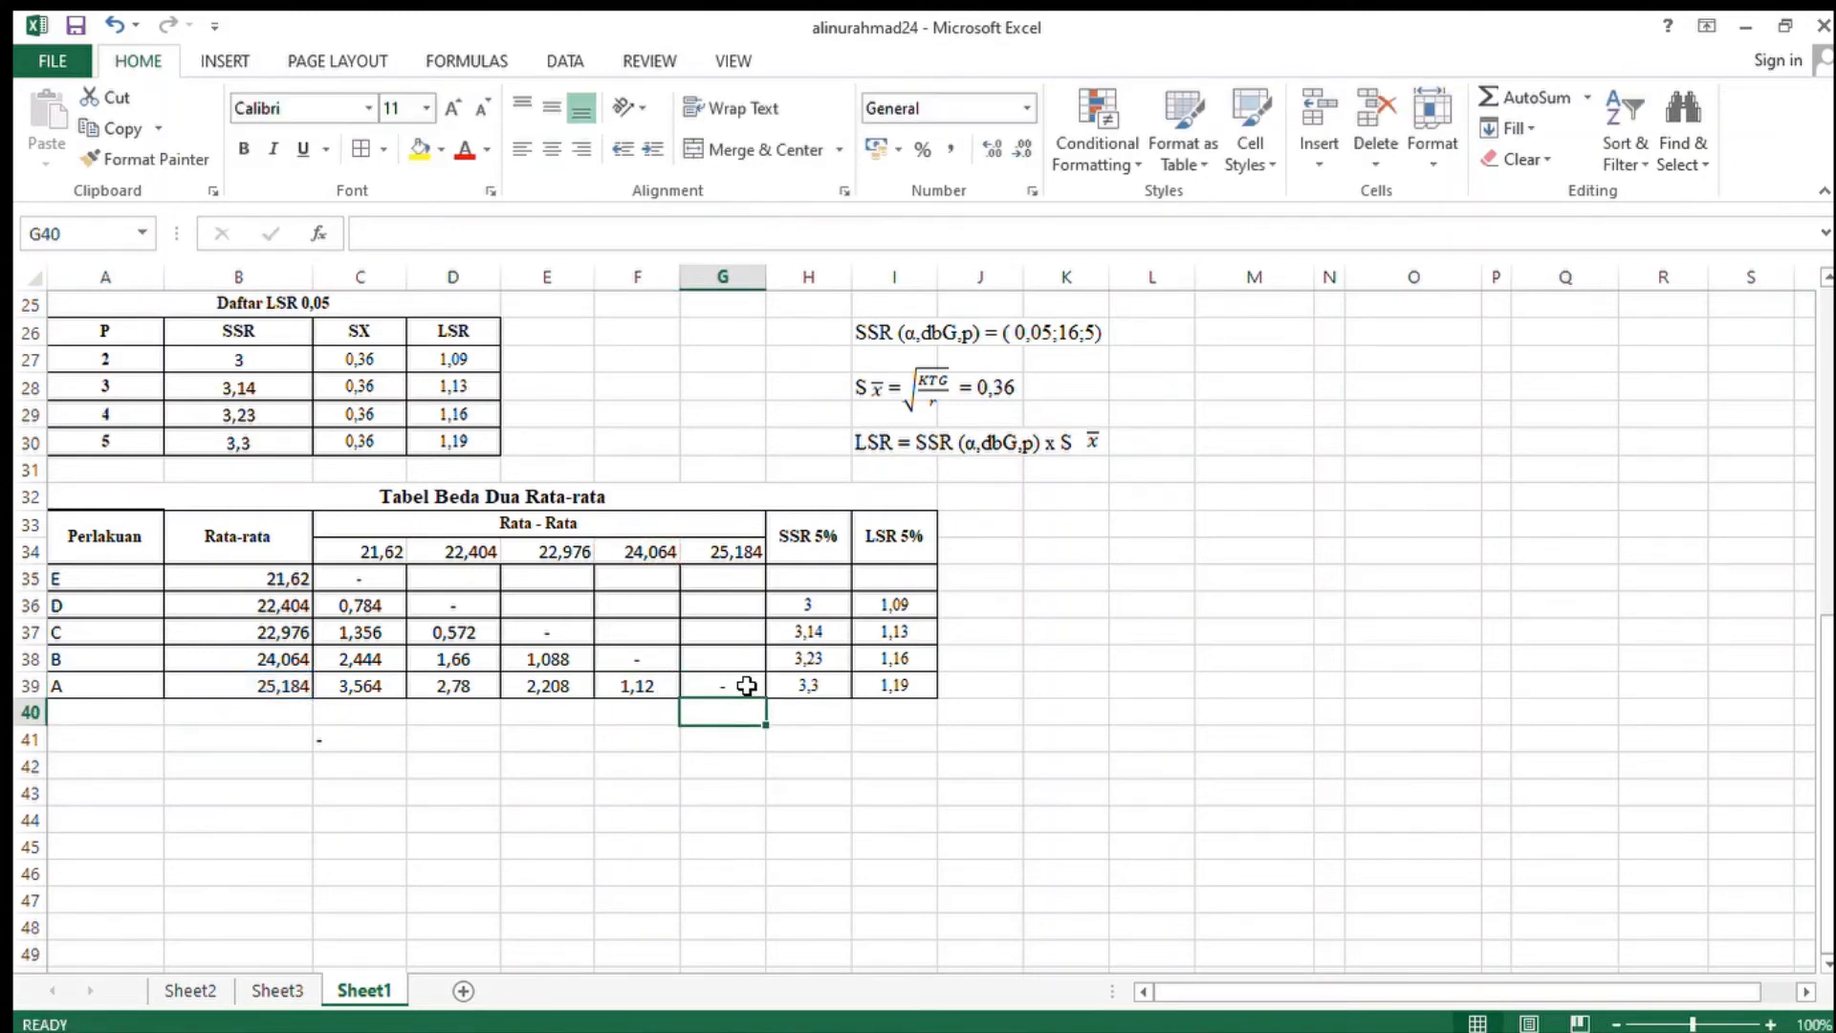
left_click(799, 763)
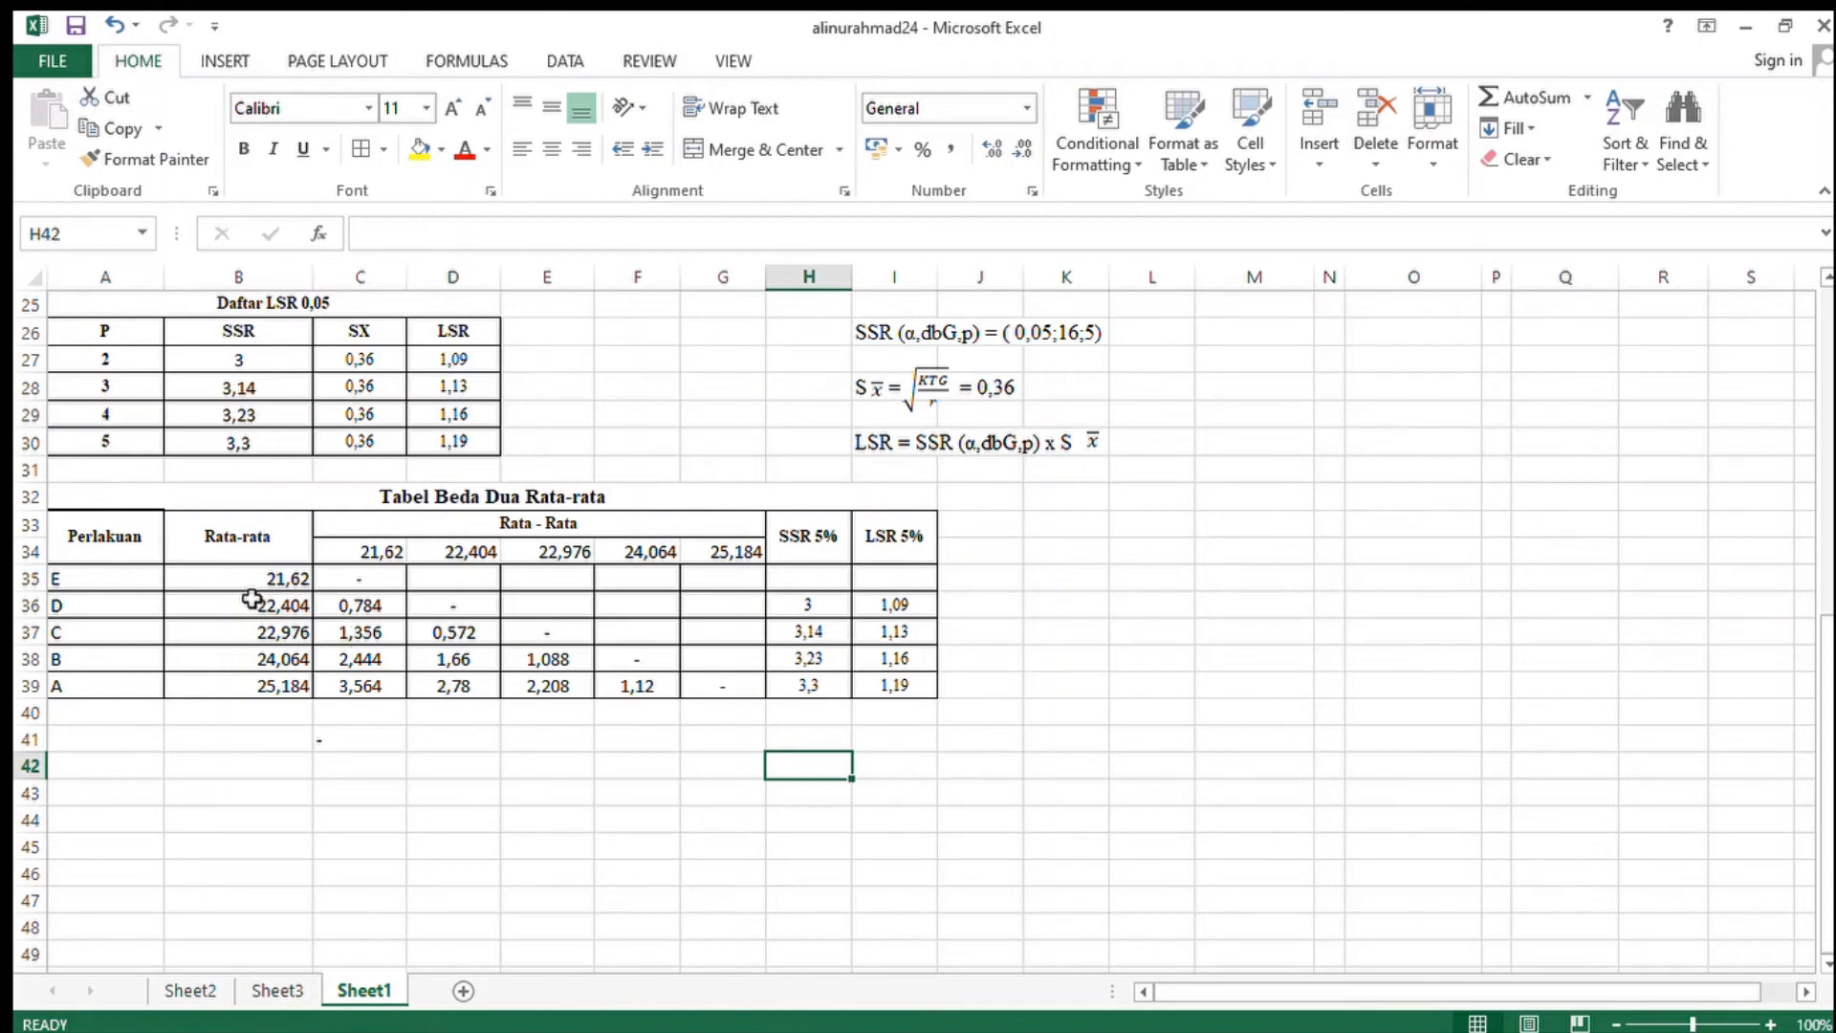
- Center the treatment letters and averages in A35:B39 horizontally
left_click_drag(111, 560, 225, 684)
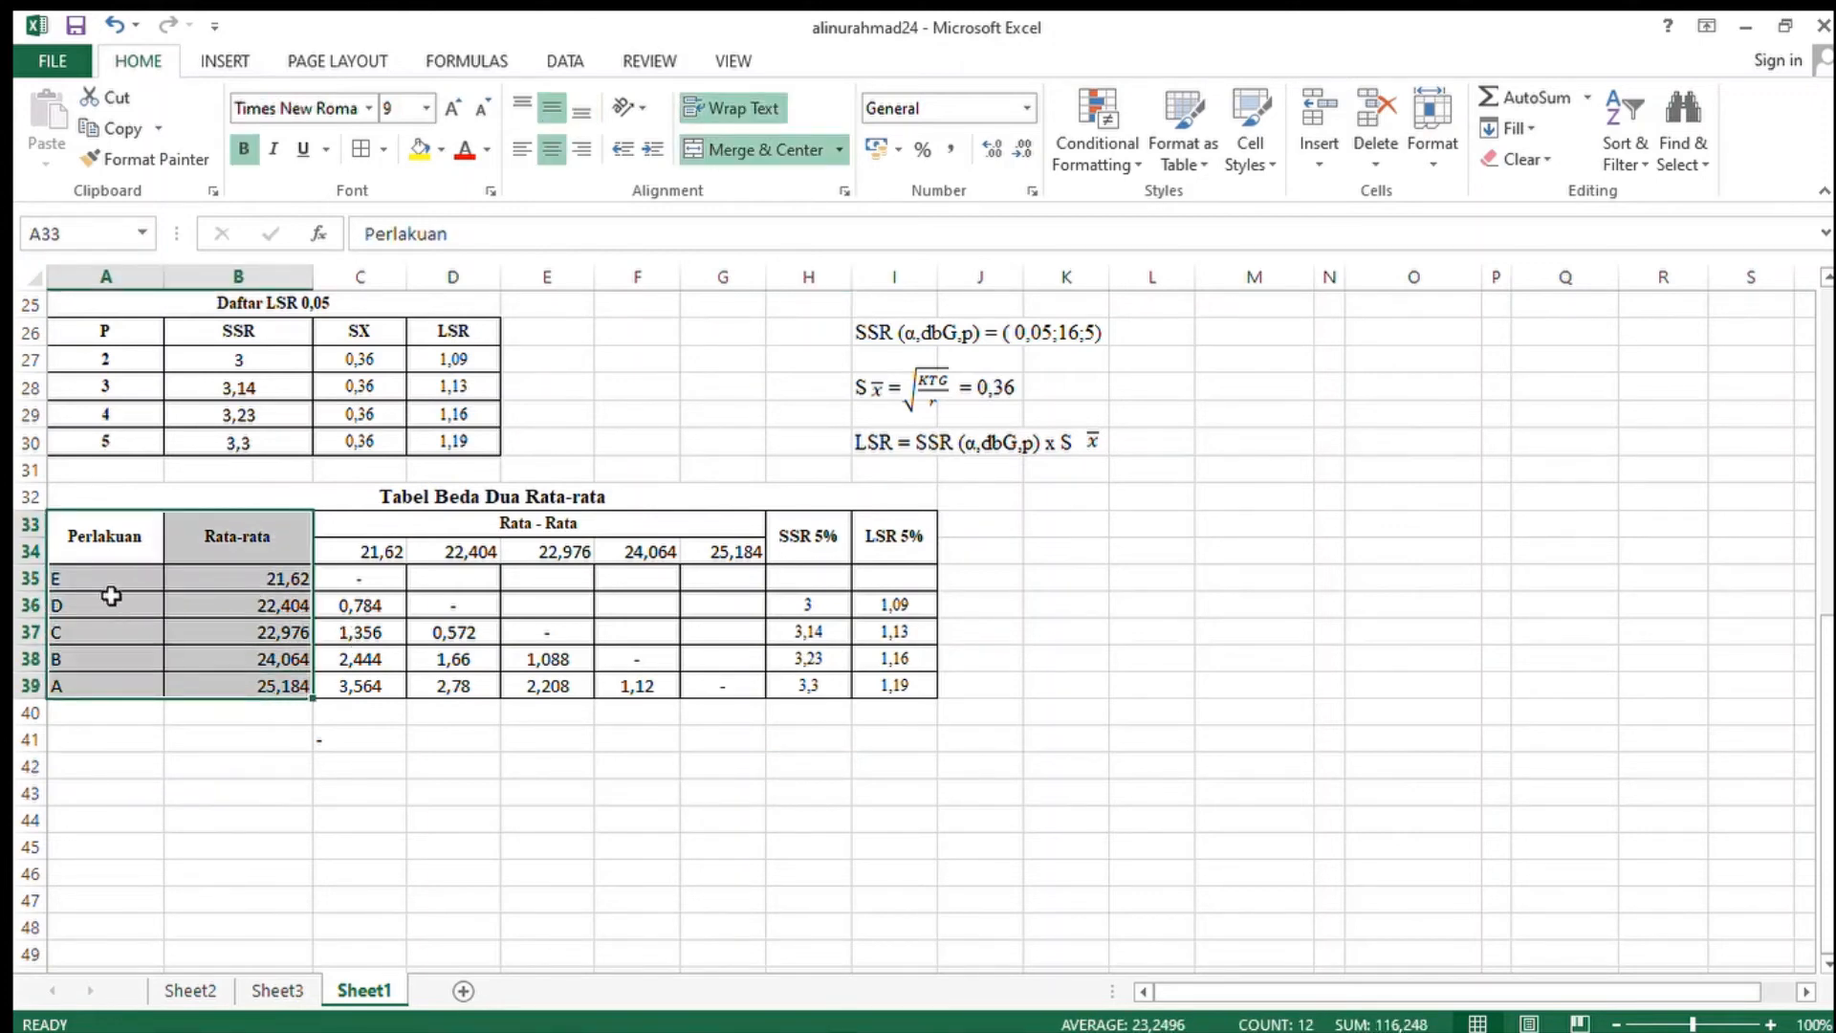
left_click_drag(111, 581, 229, 684)
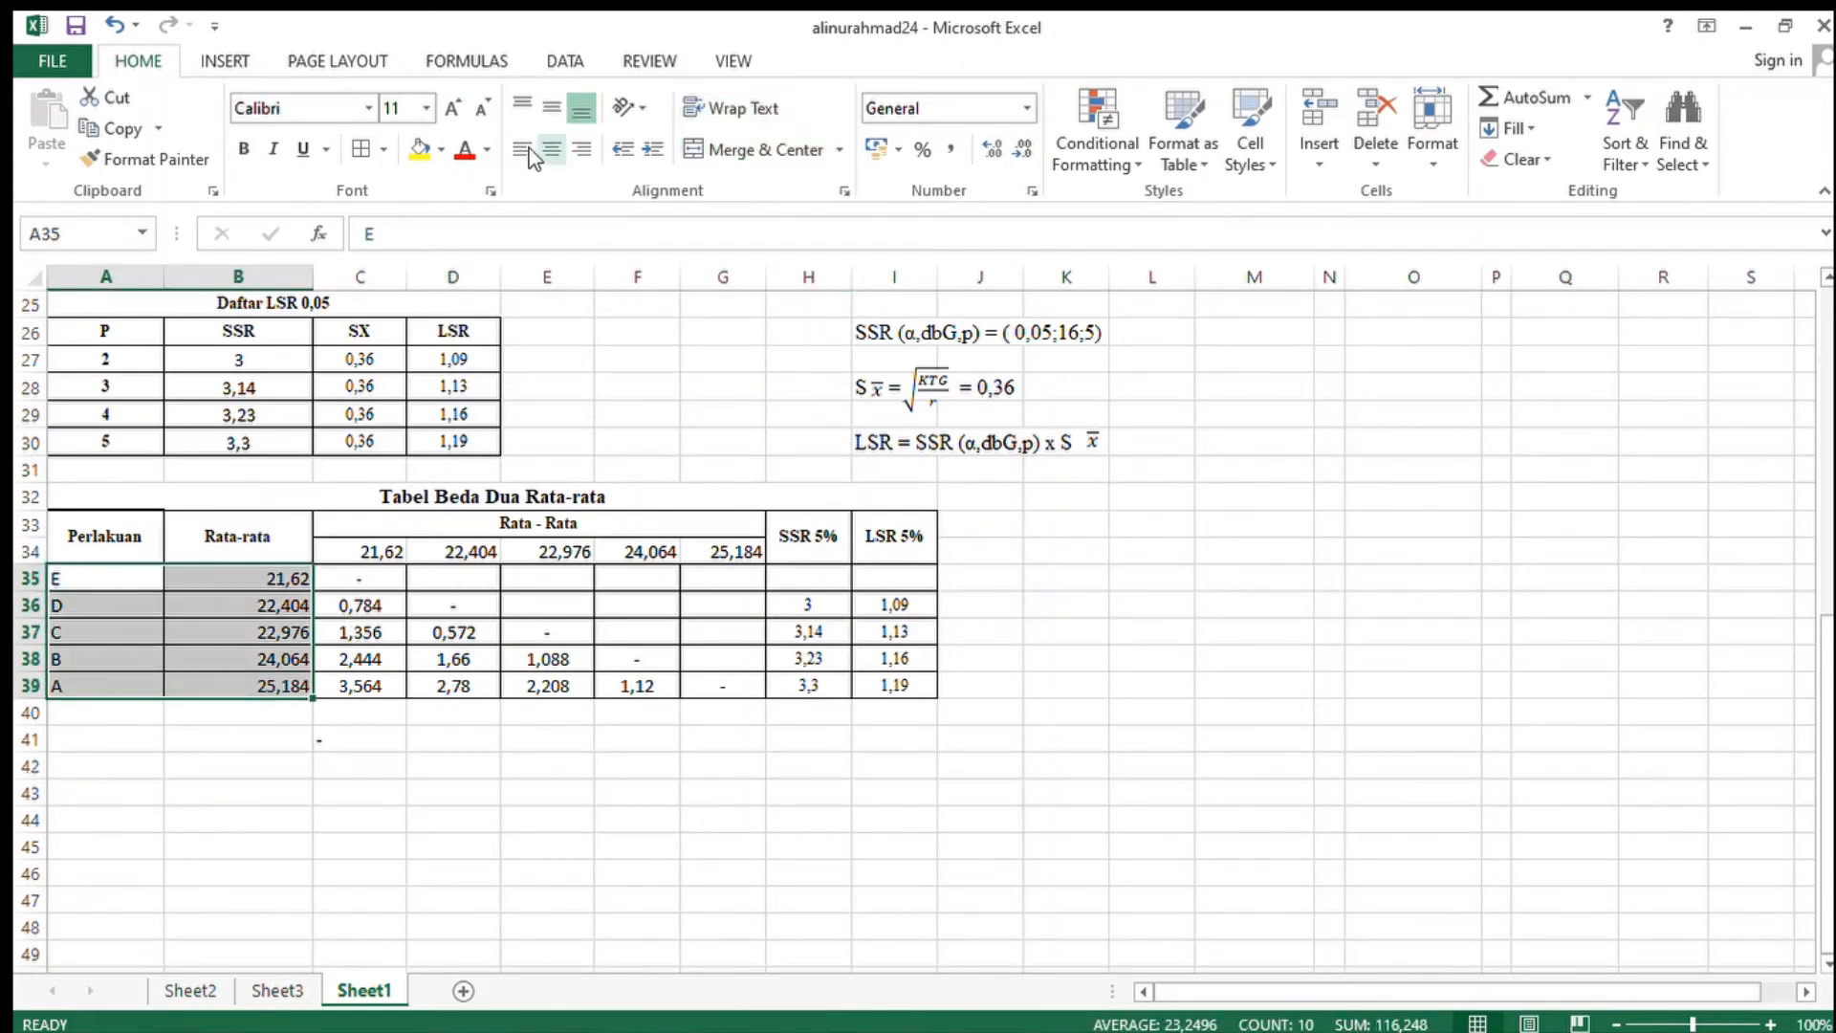
left_click(553, 153)
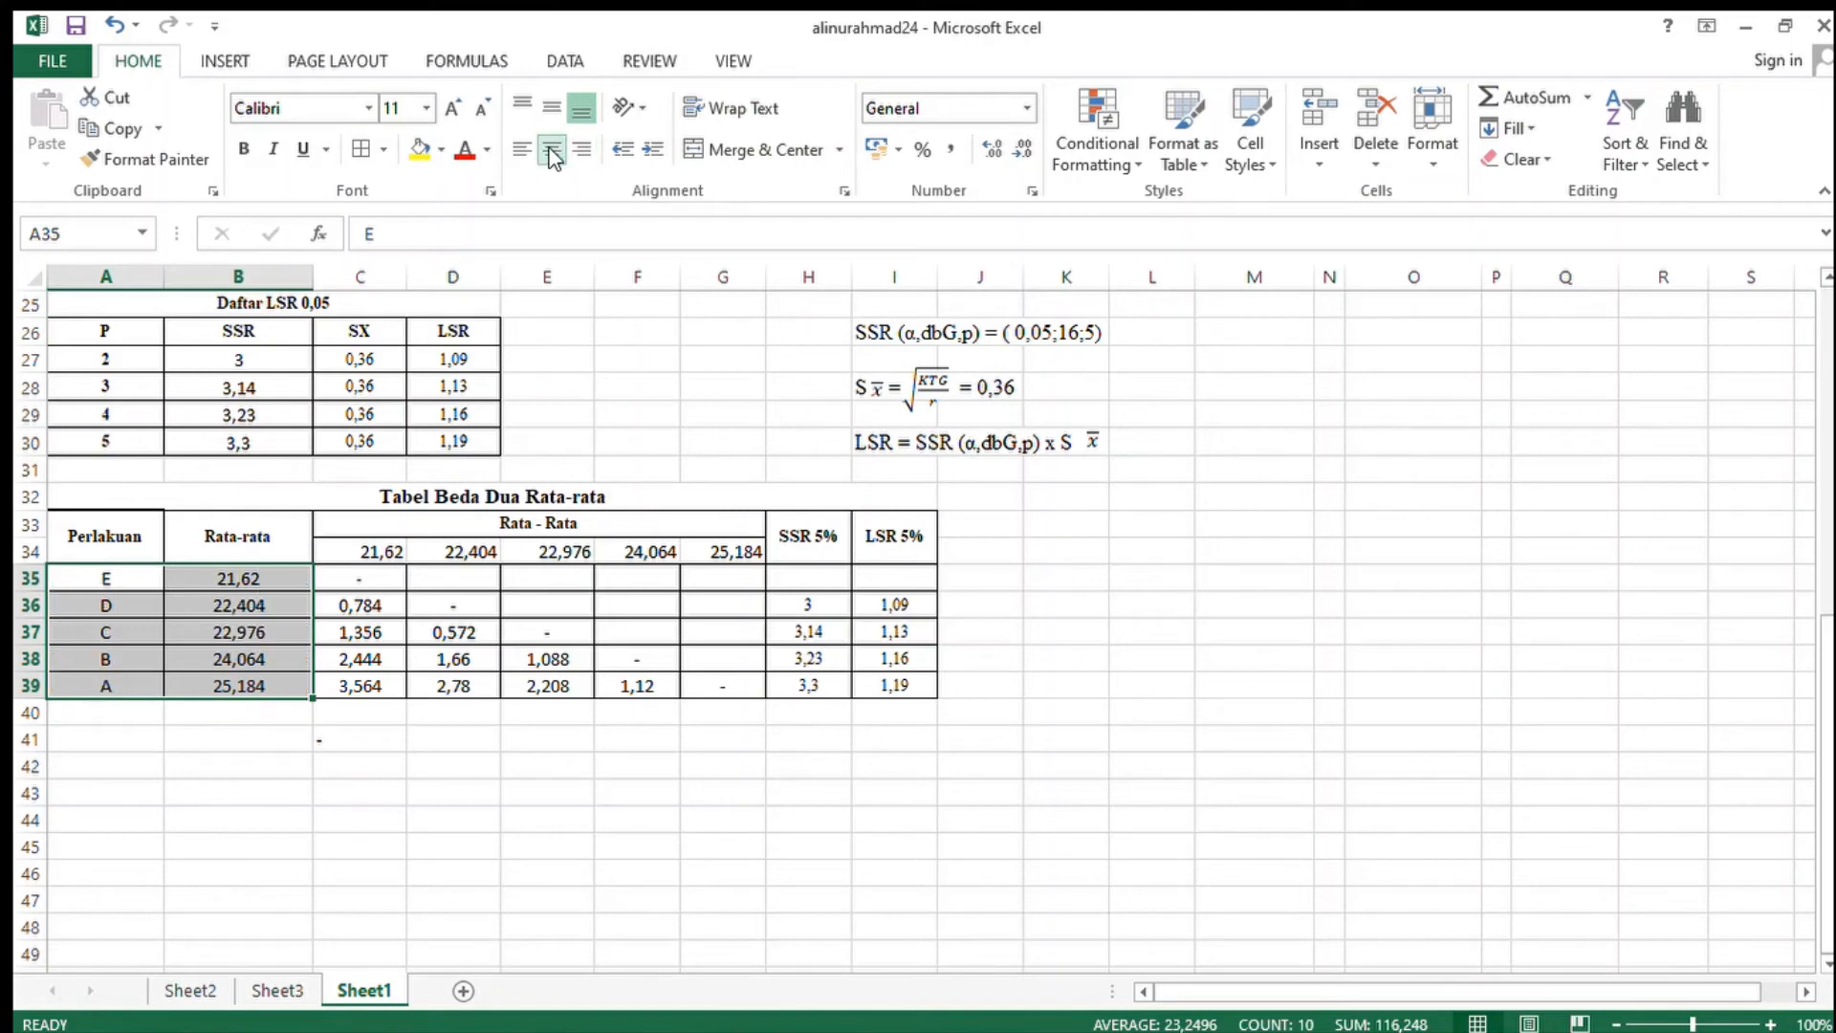
left_click(1067, 580)
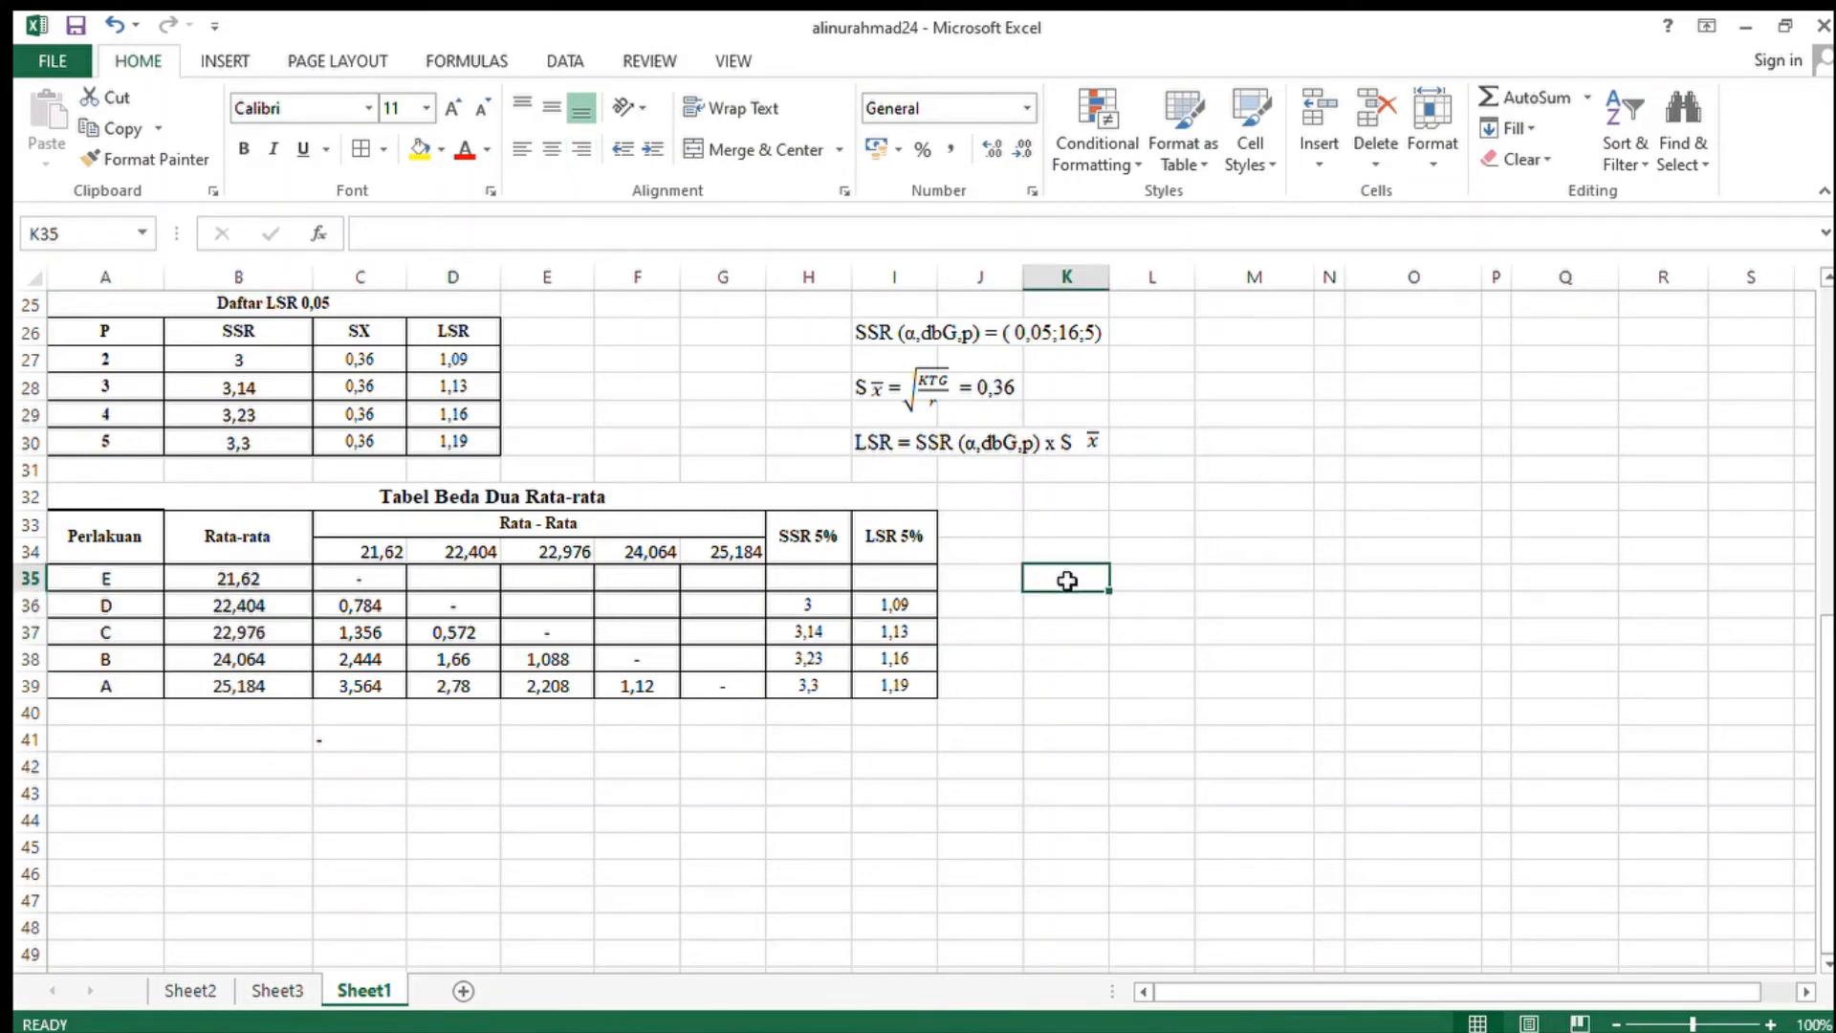
left_click(1000, 606)
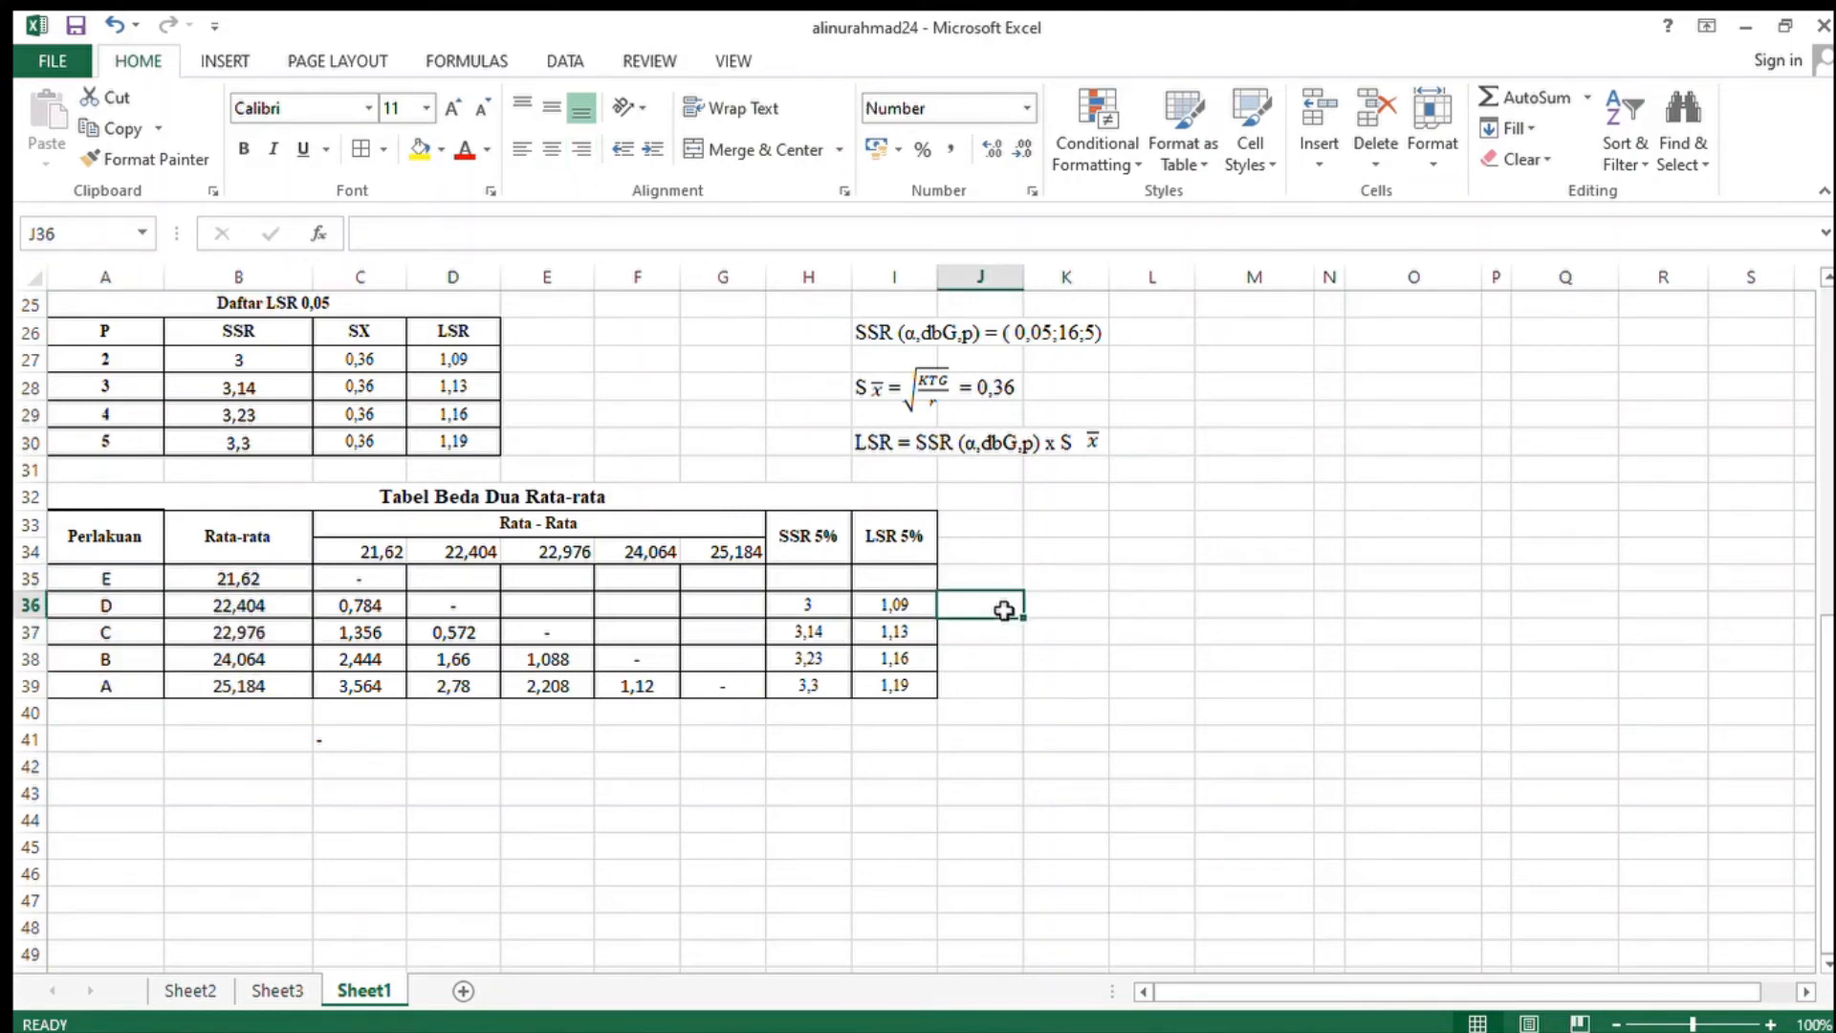
left_click(1064, 602)
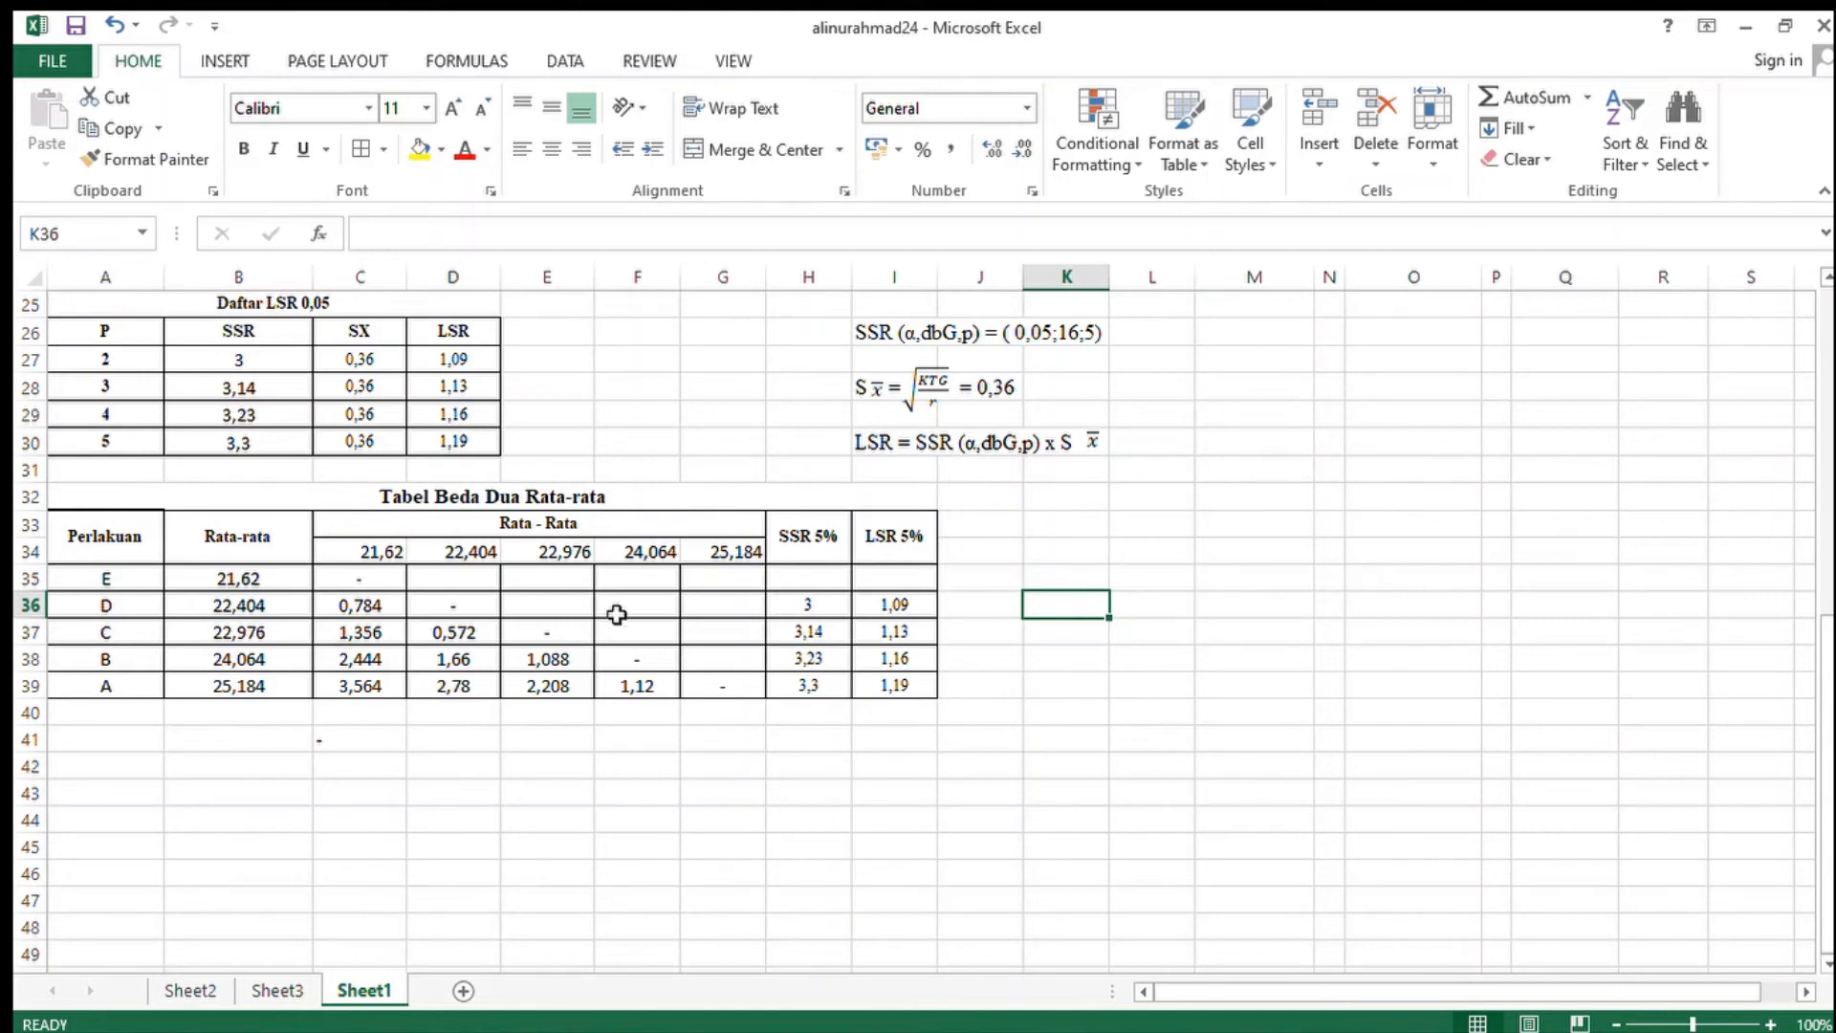
left_click(364, 558)
left_click(886, 607)
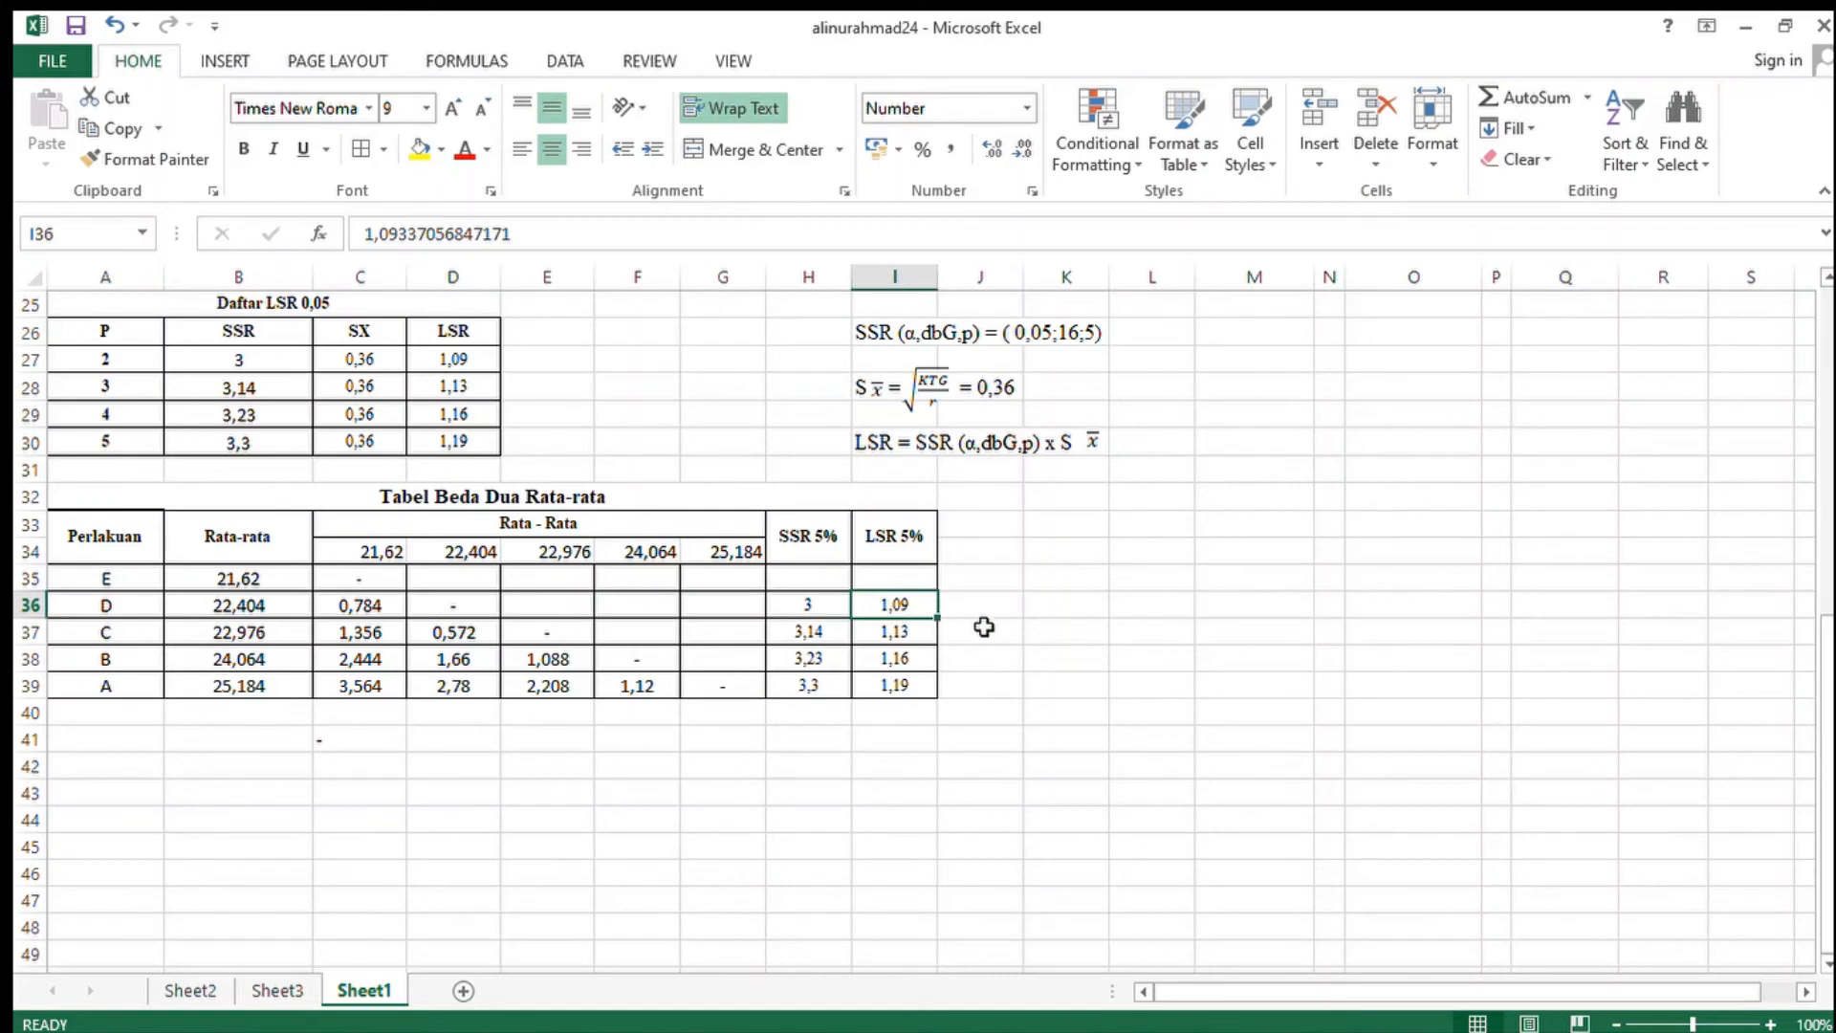
left_click(1034, 611)
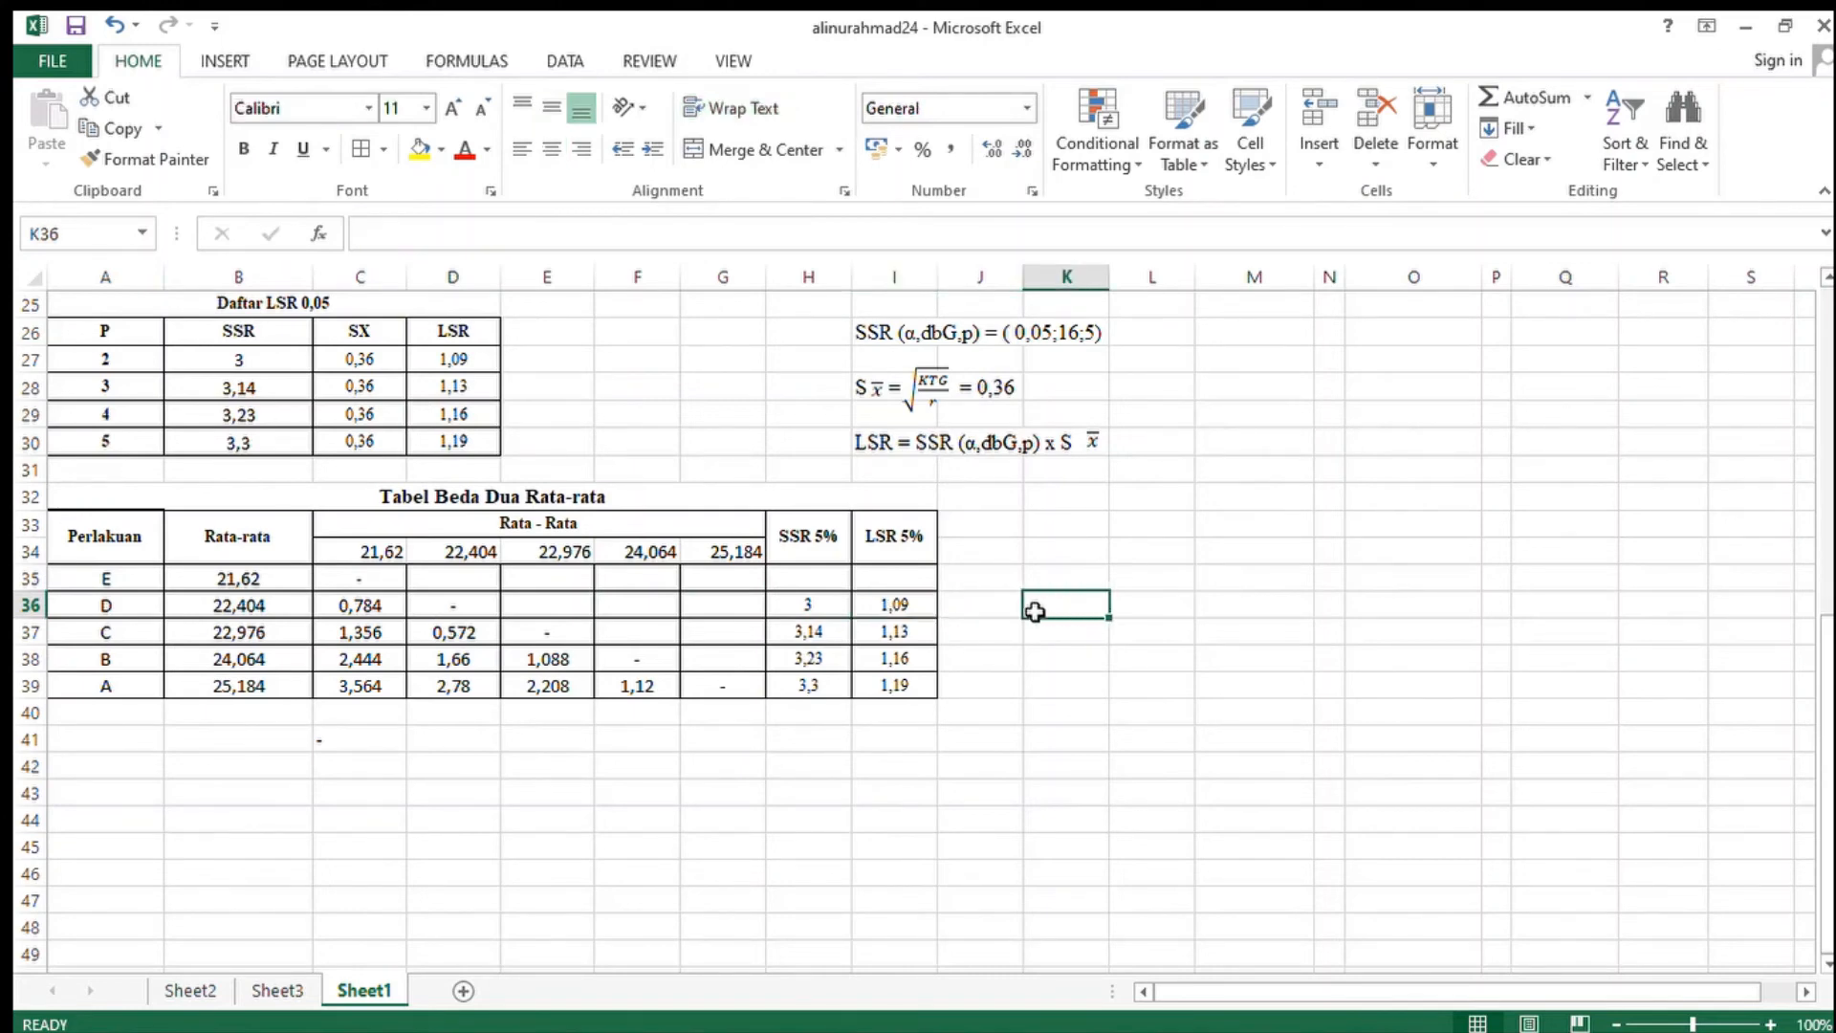
key("Return")
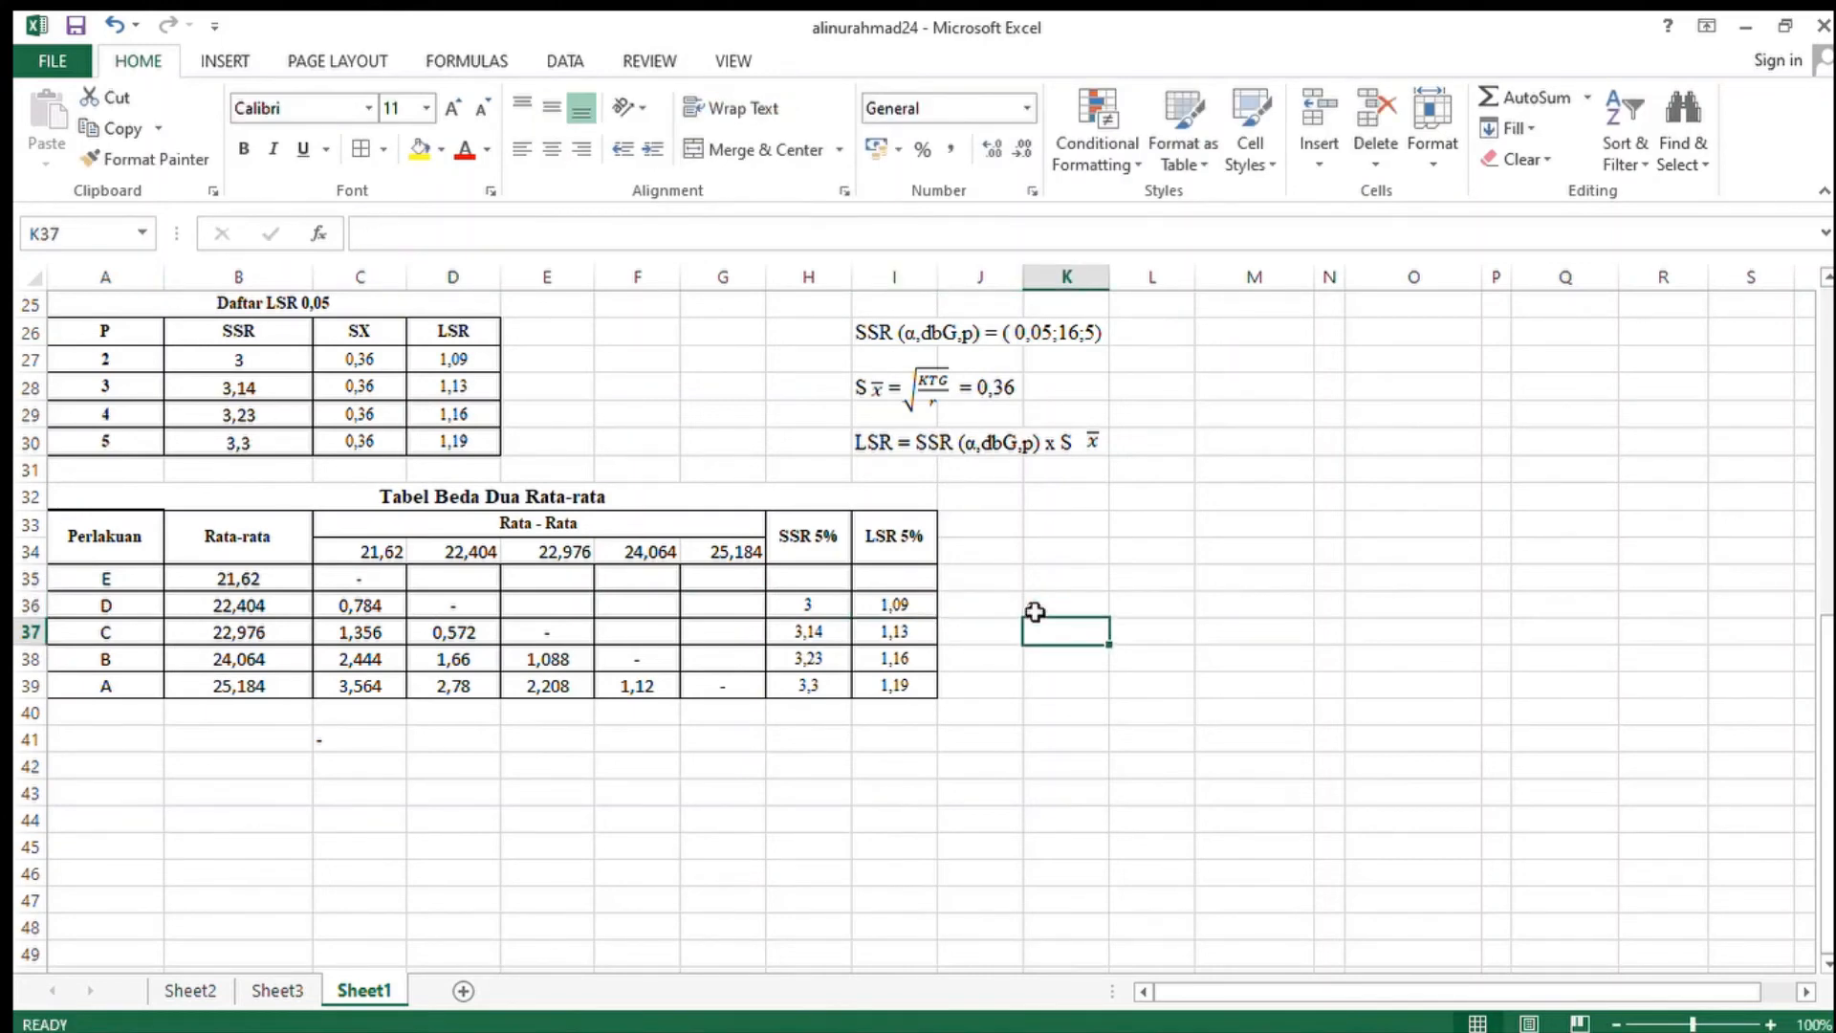
- Enter the notation letters b, c and d in K37:K39, below the letter a
type("b")
key("Return")
type("c")
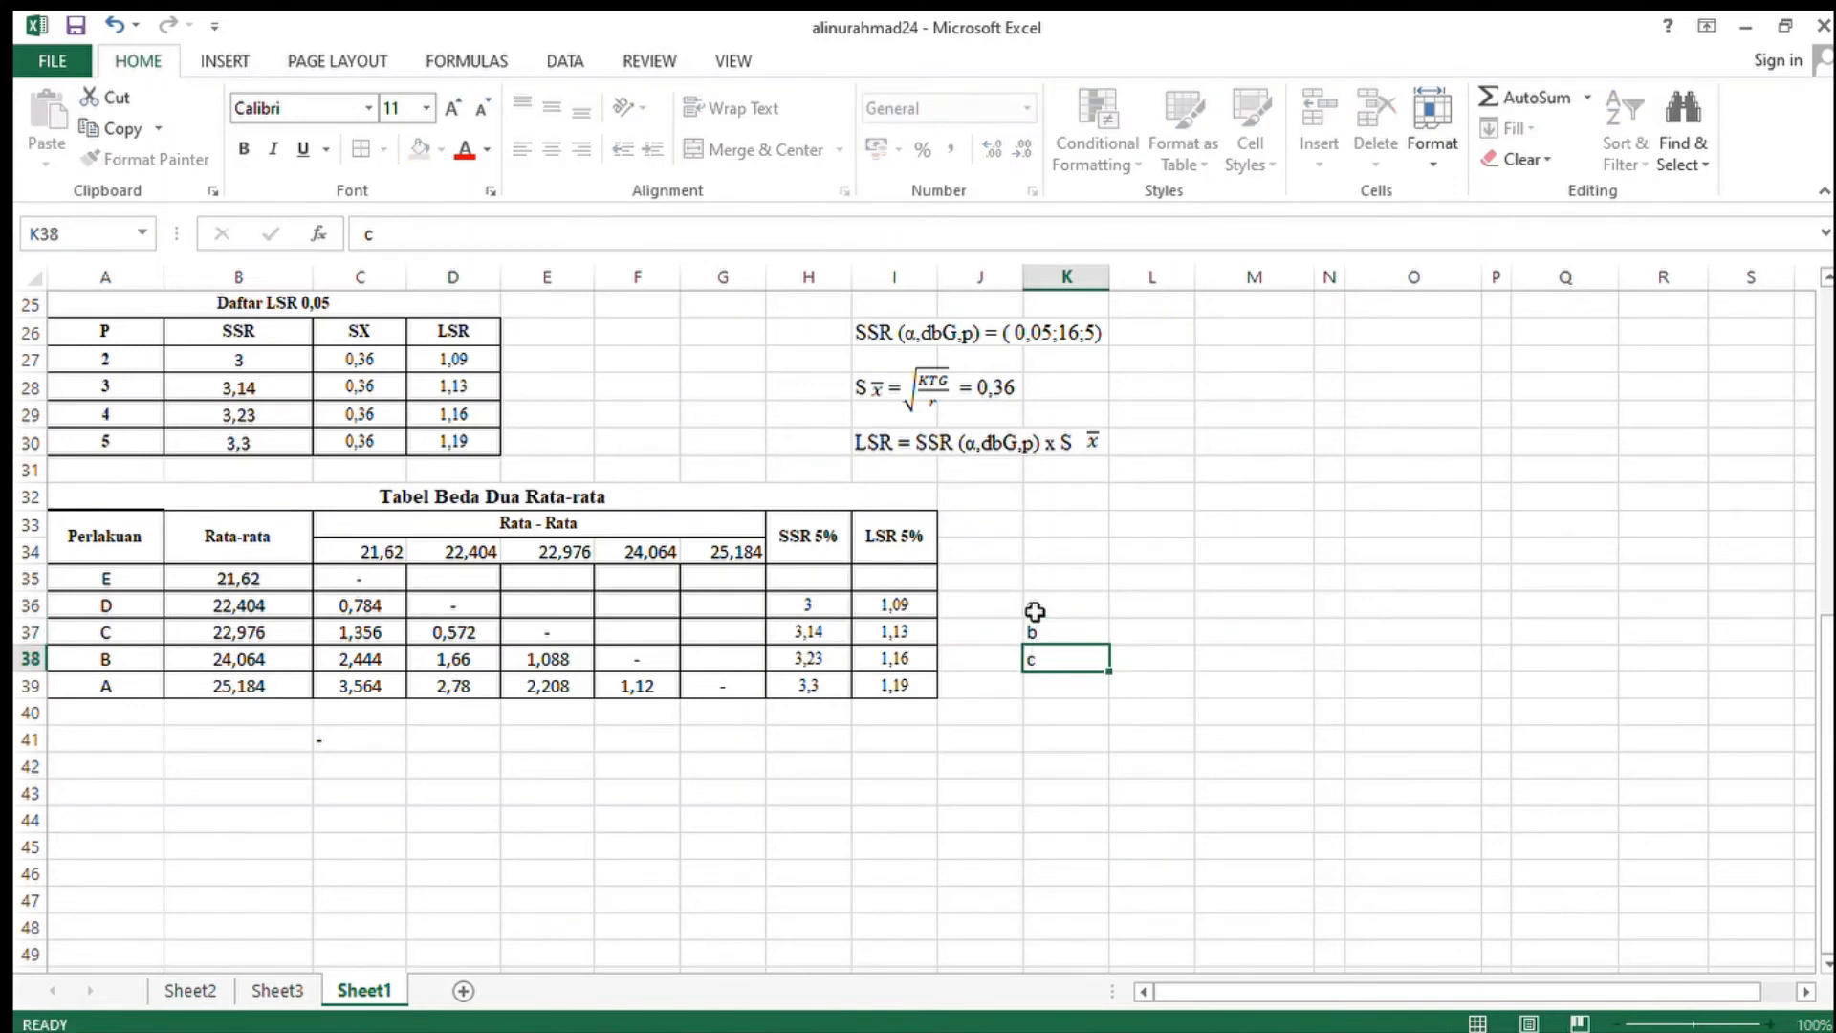
key("Return")
type("d")
left_click(1165, 629)
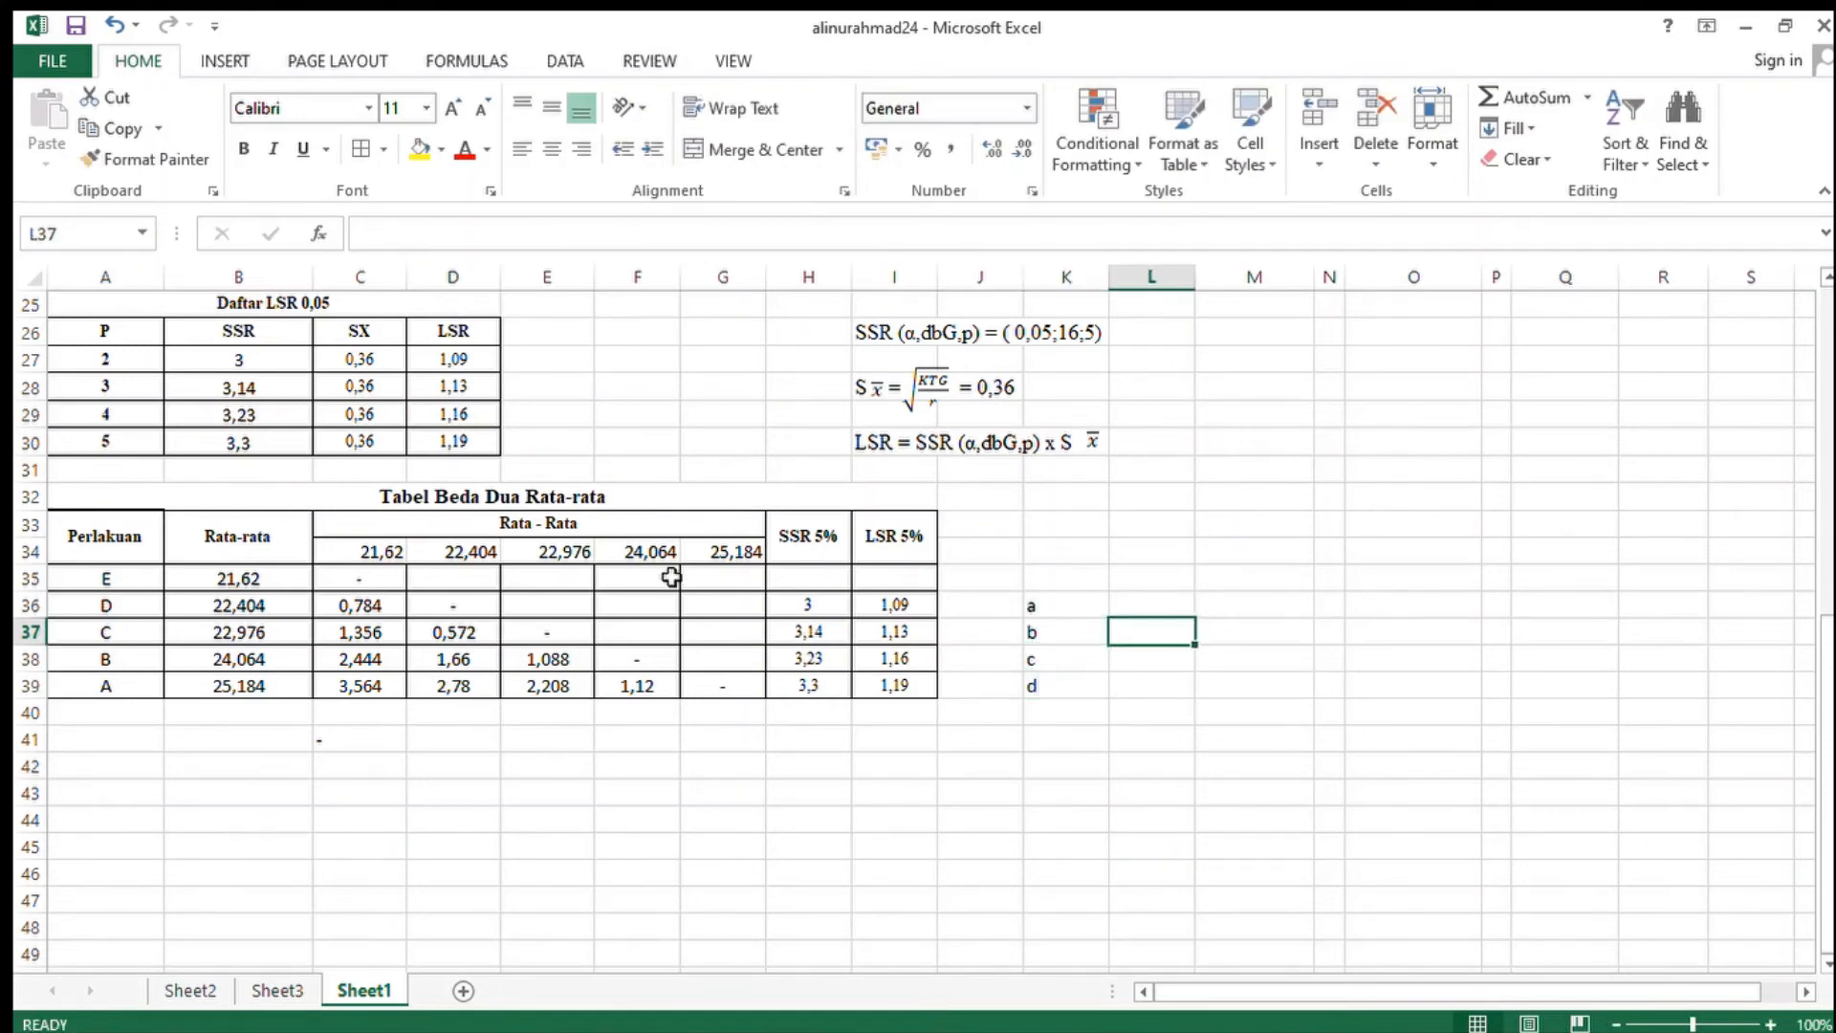
- Calculate the limit value for letter a in J36 by adding the first header average and its LSR with =C34+I36
left_click(389, 559)
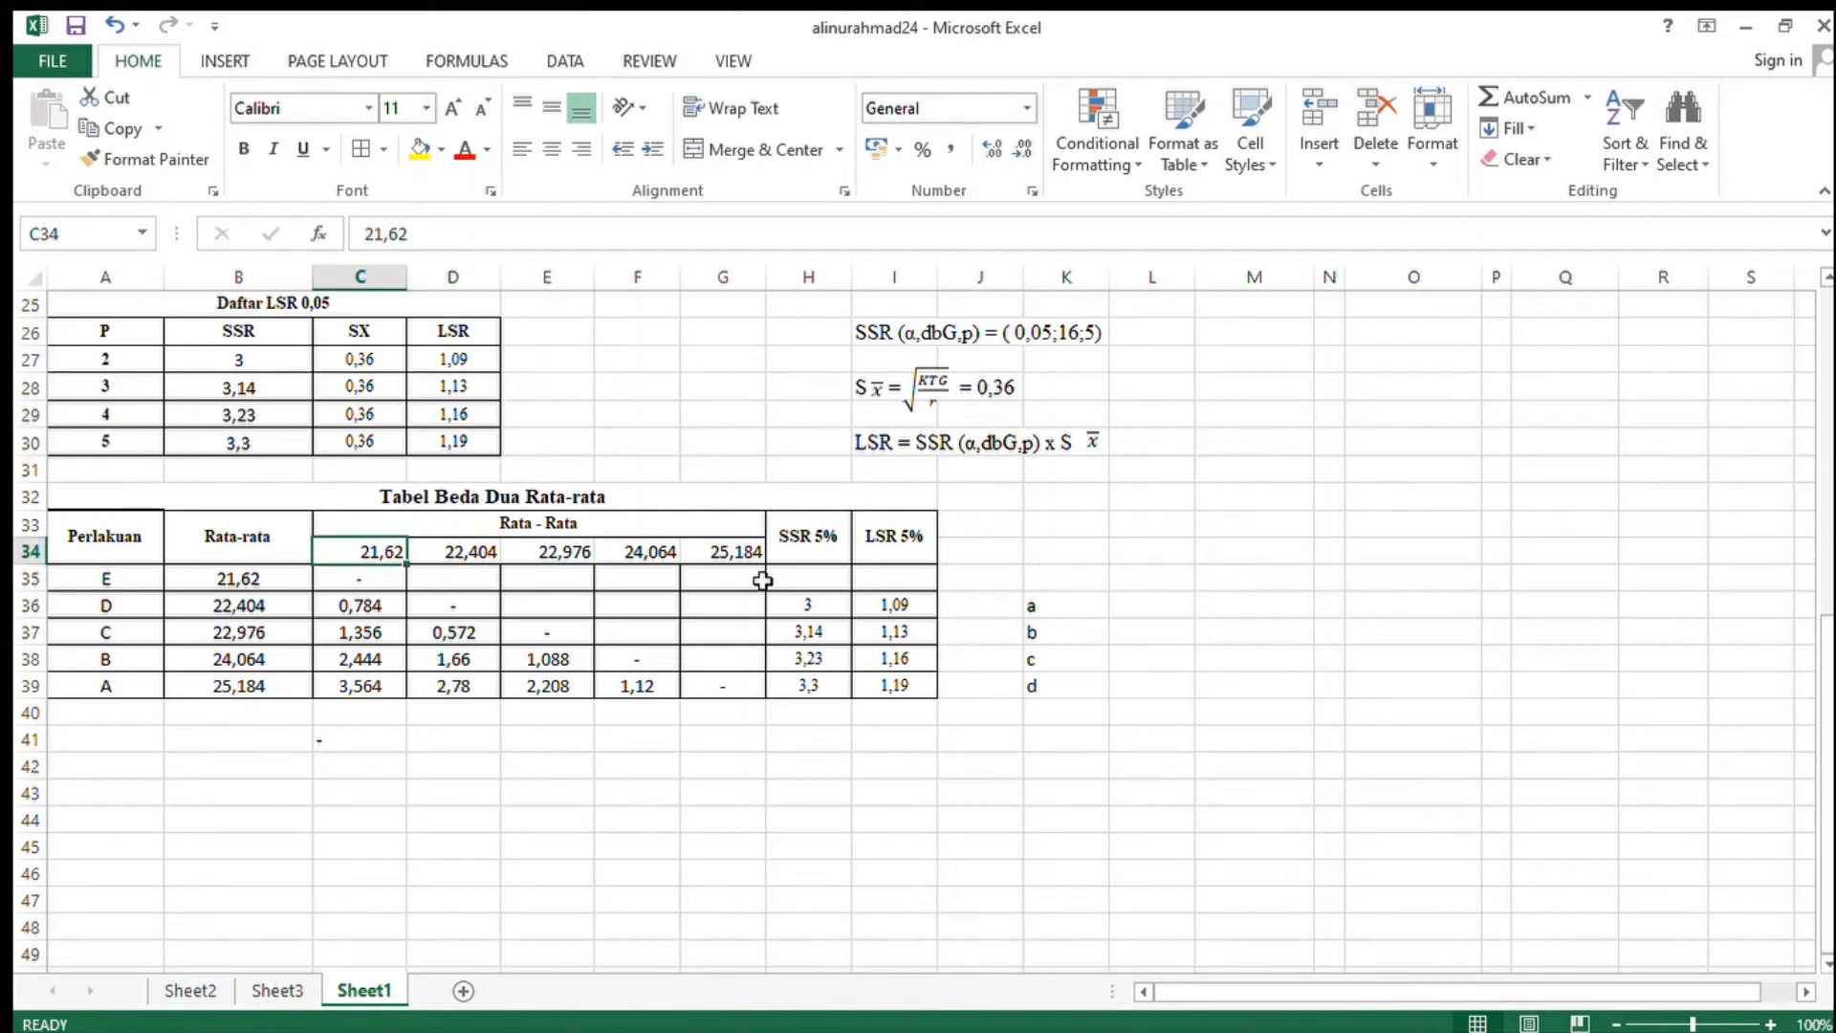
left_click(982, 630)
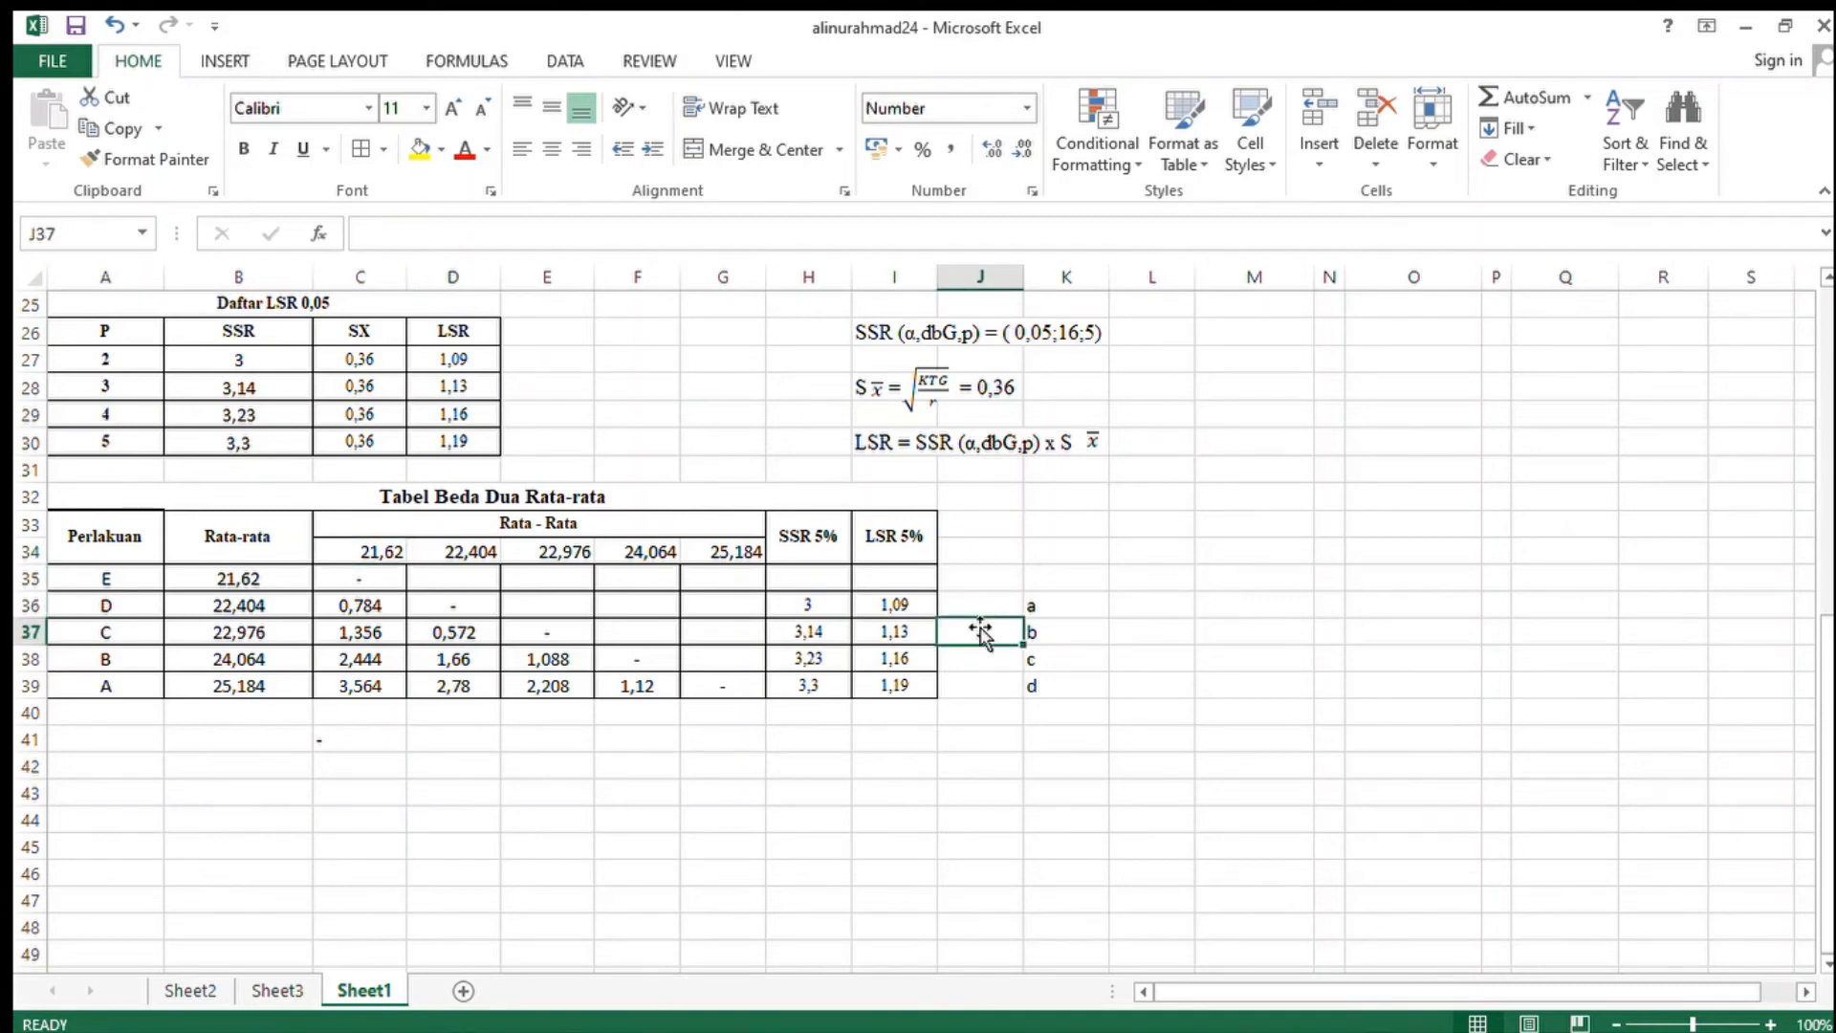
key("Up")
type("=")
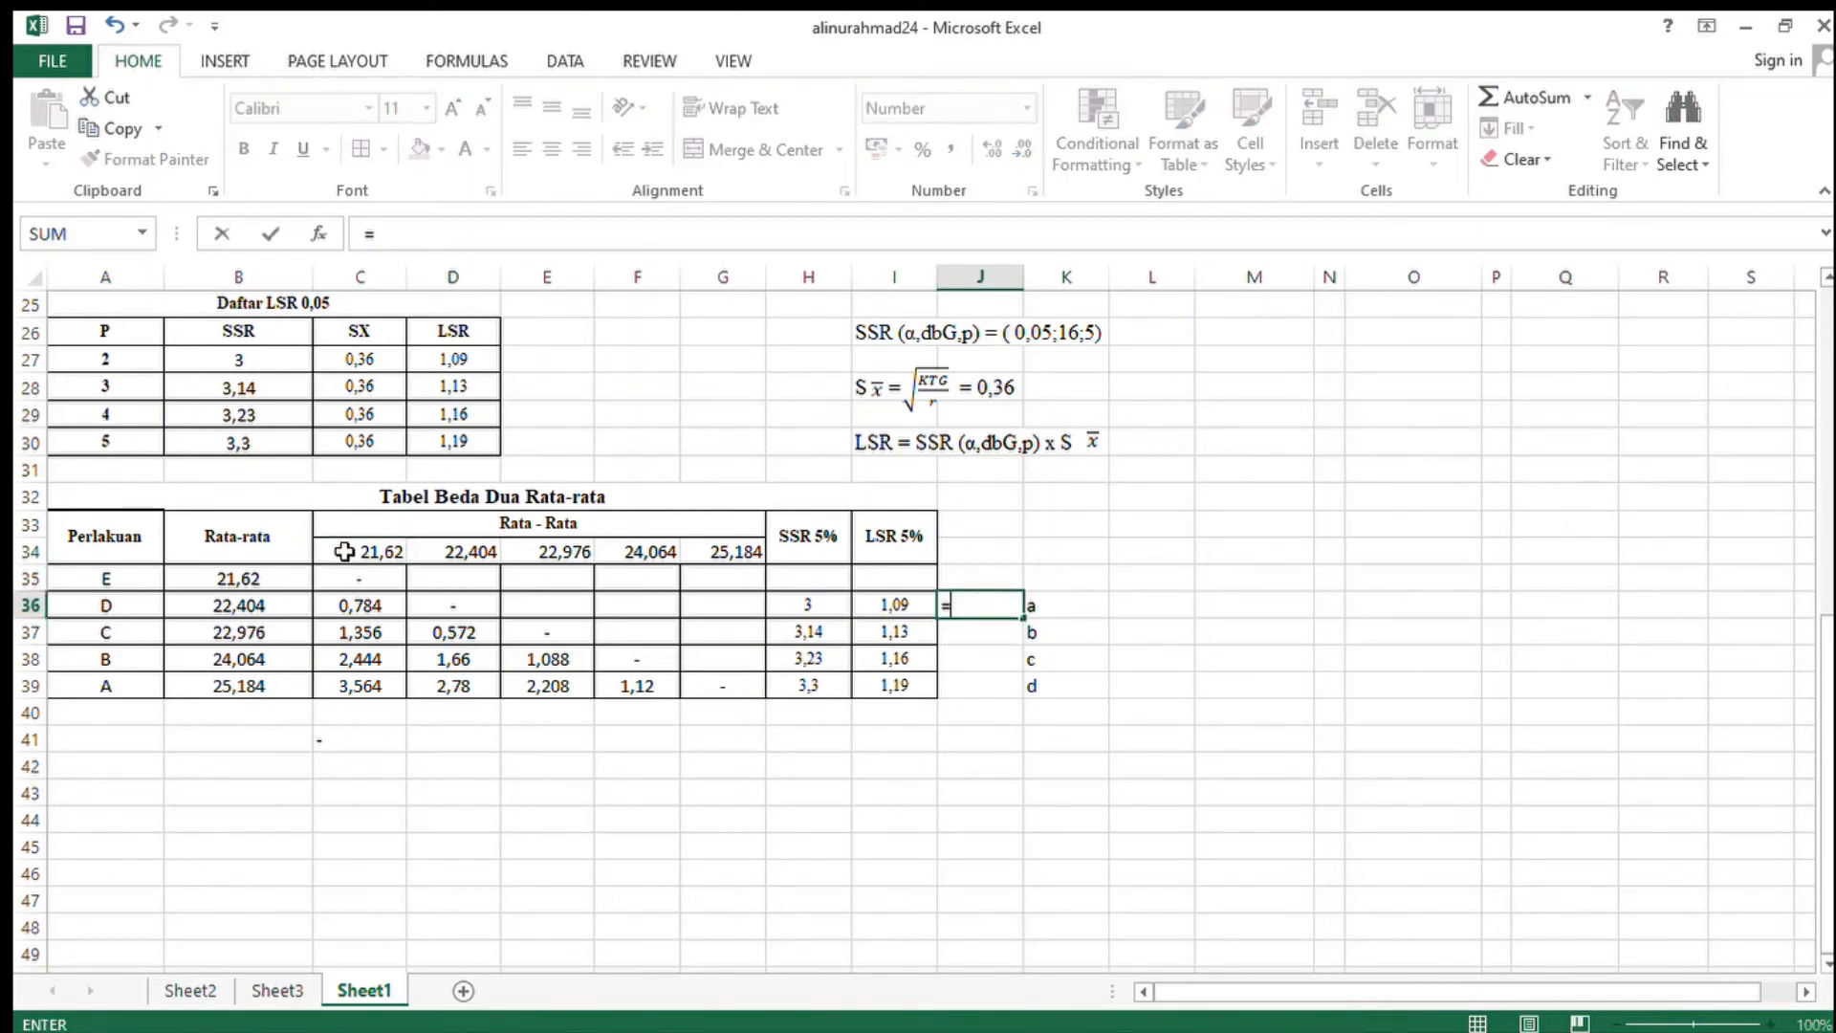
left_click(350, 554)
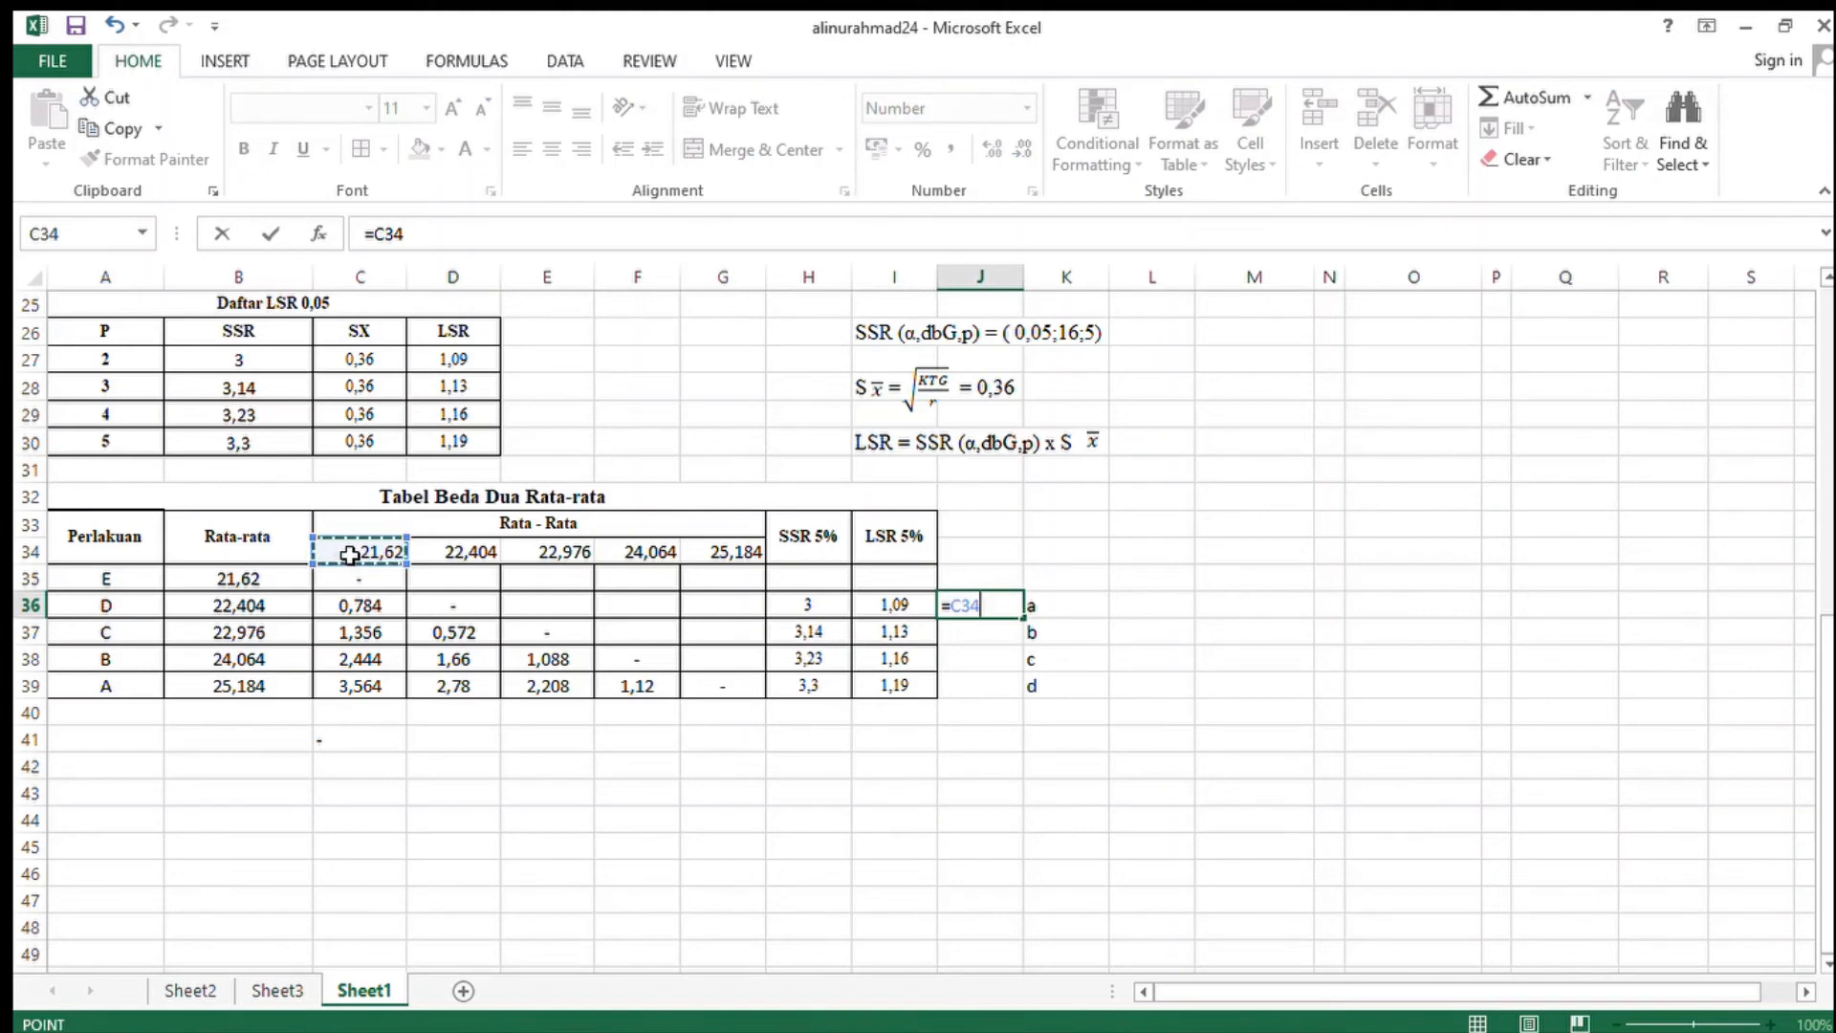
type("+")
left_click(910, 610)
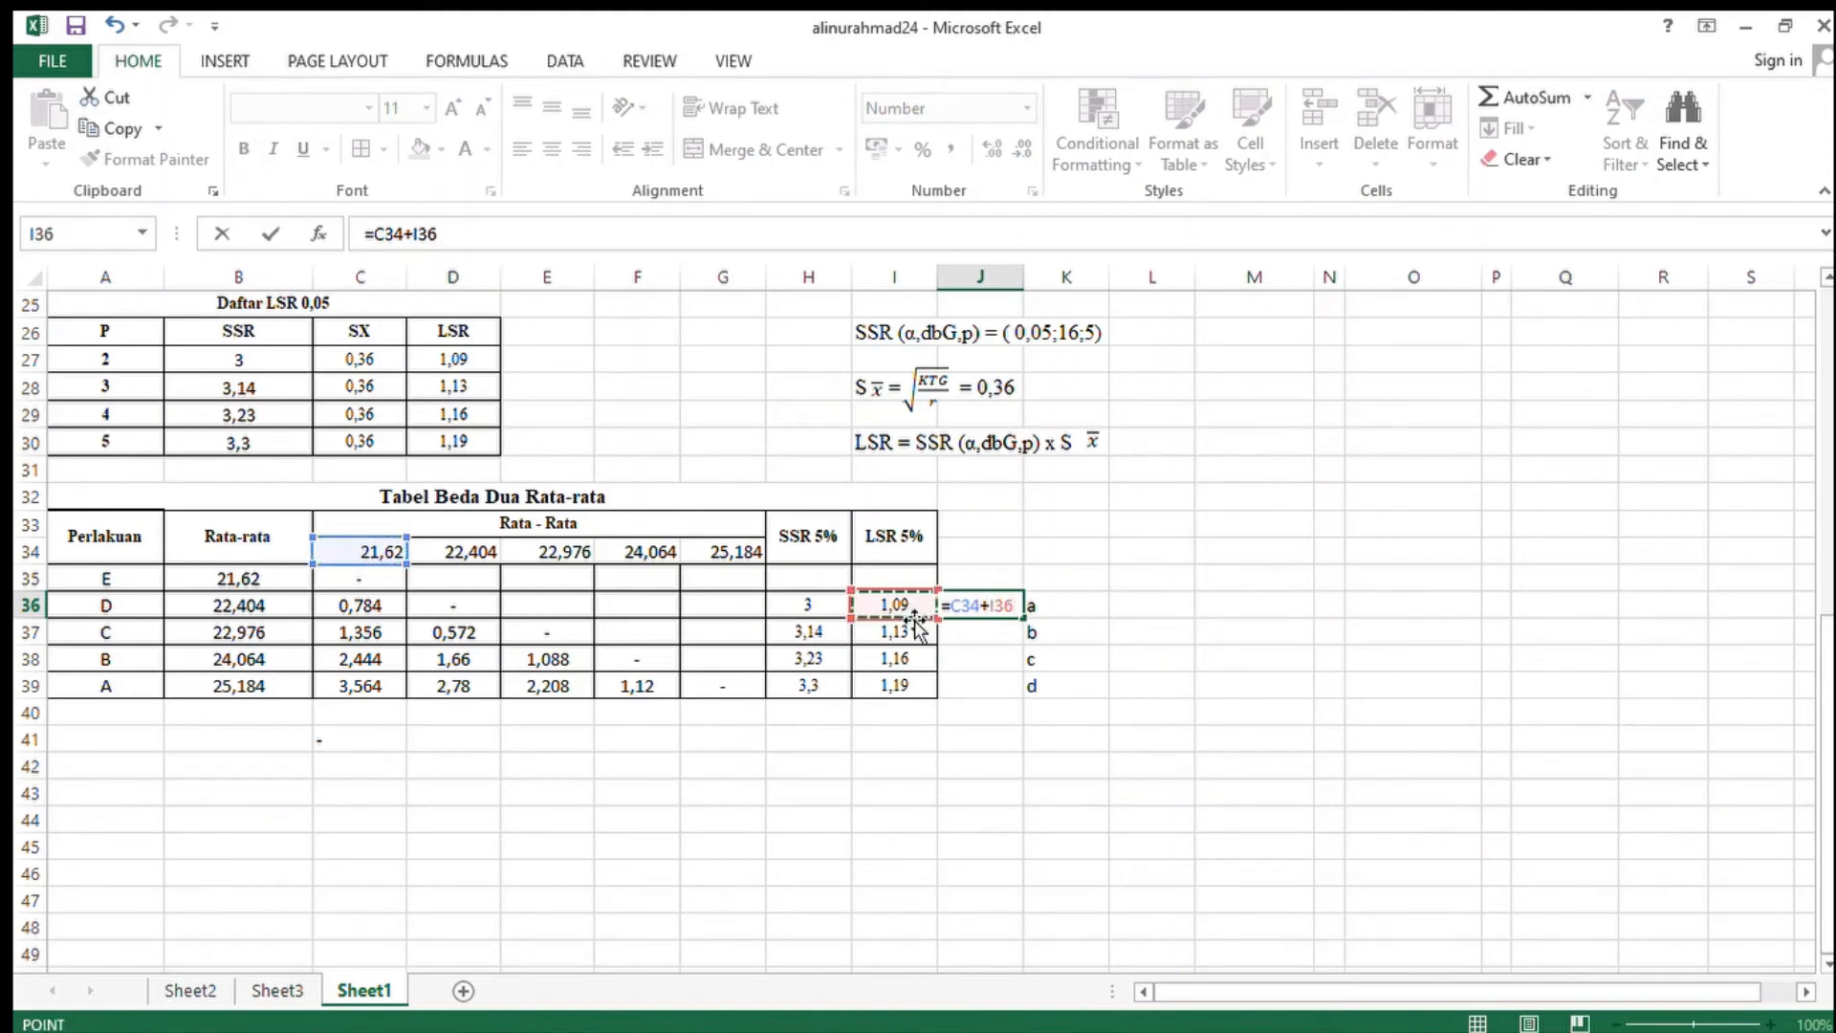
key("Return")
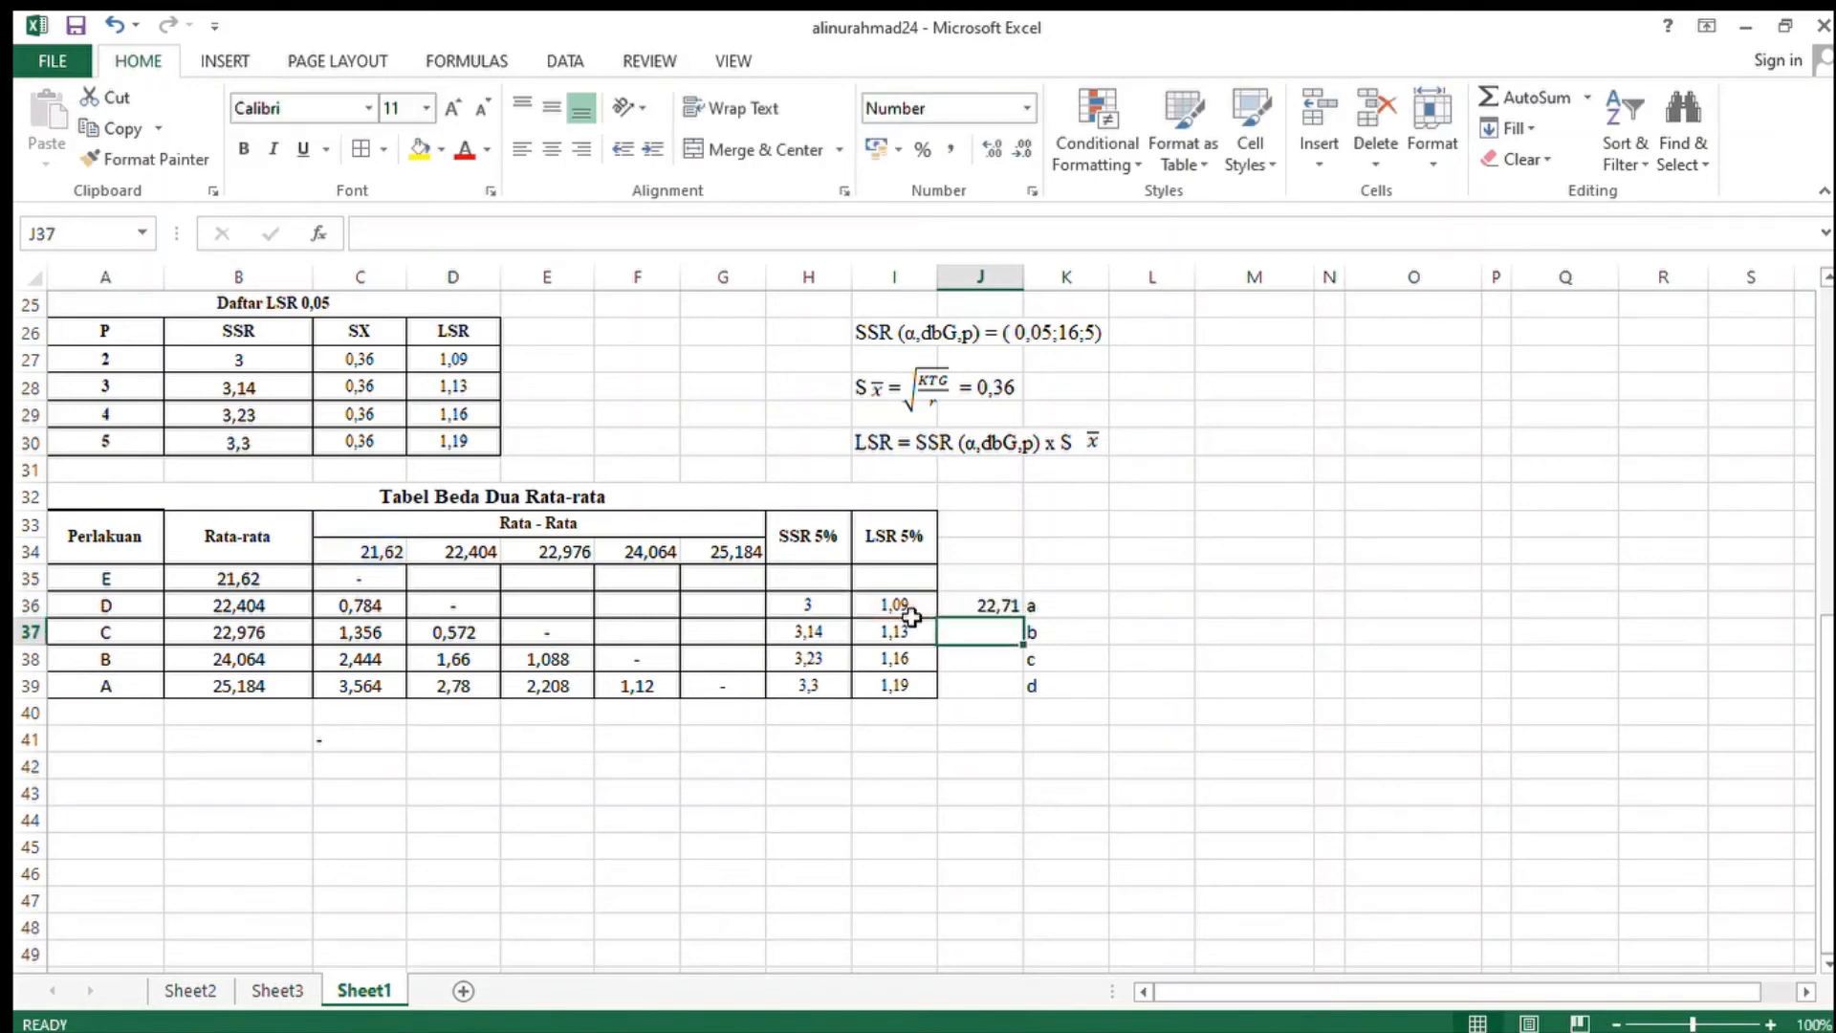
- Calculate the limit value for letter b in J37 from the second header average and its LSR with =D34+I37
type("=")
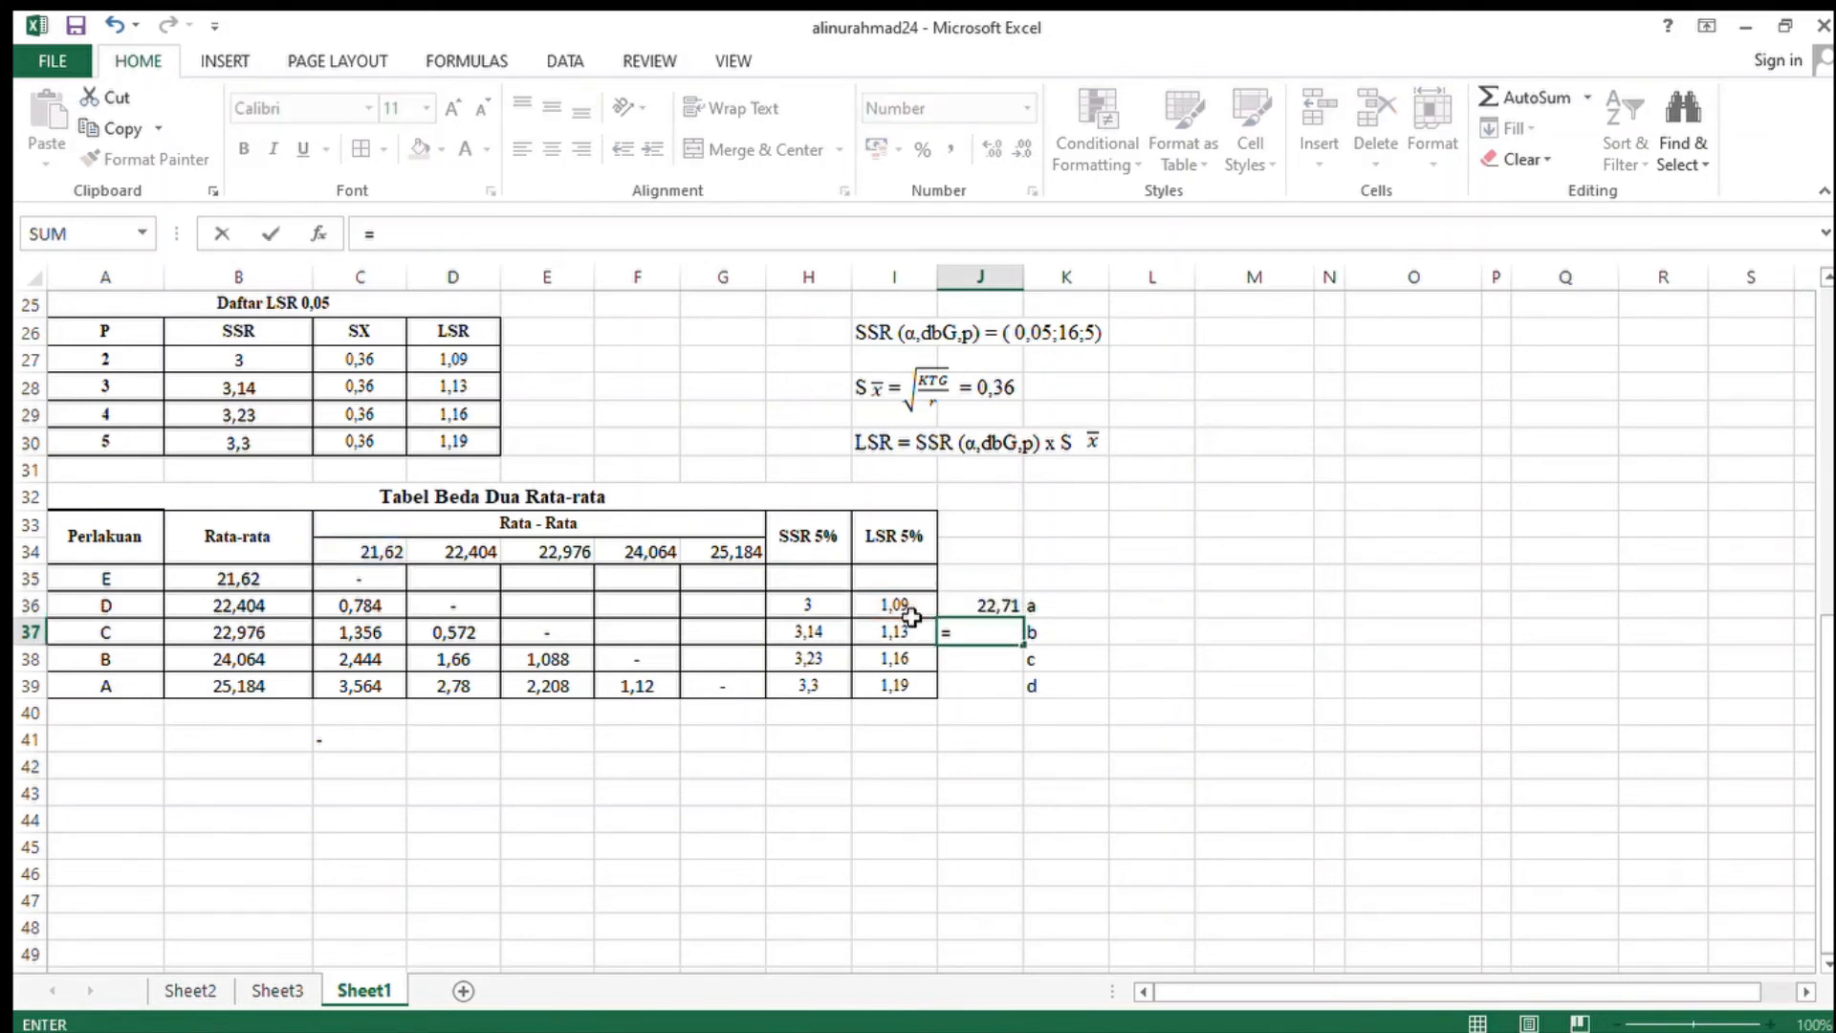
left_click(442, 558)
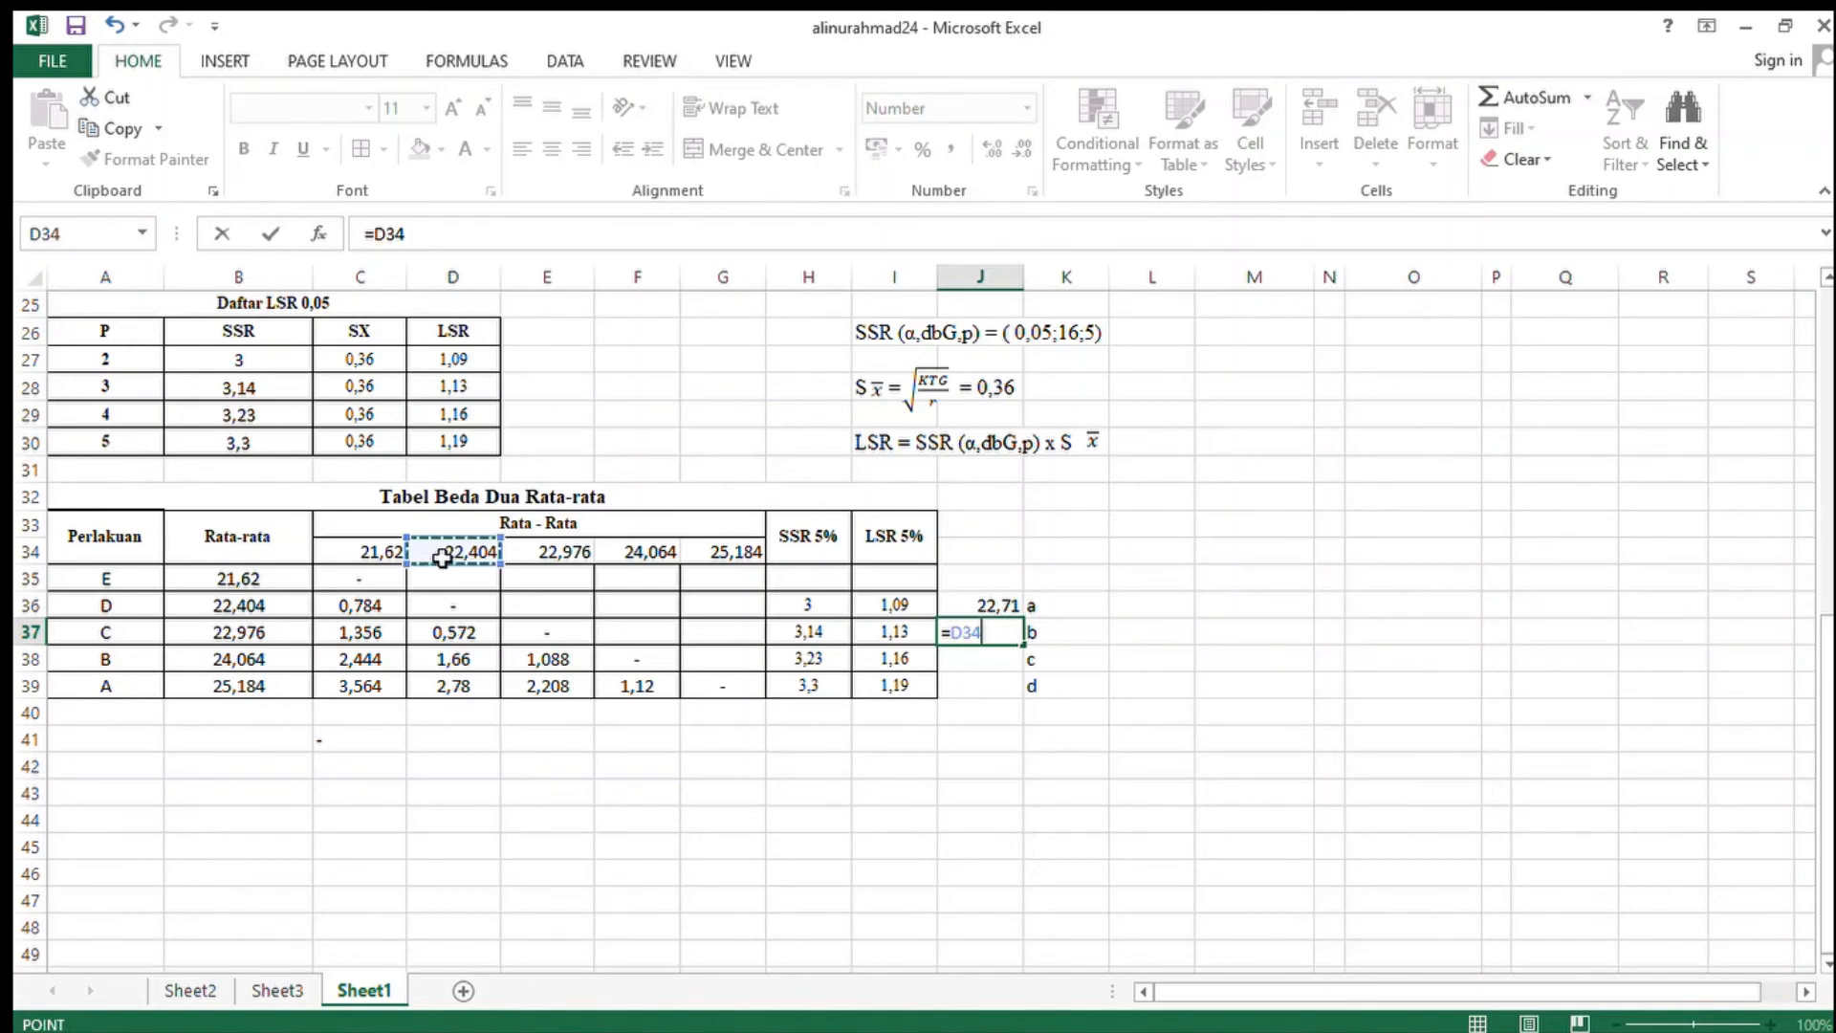
type("+")
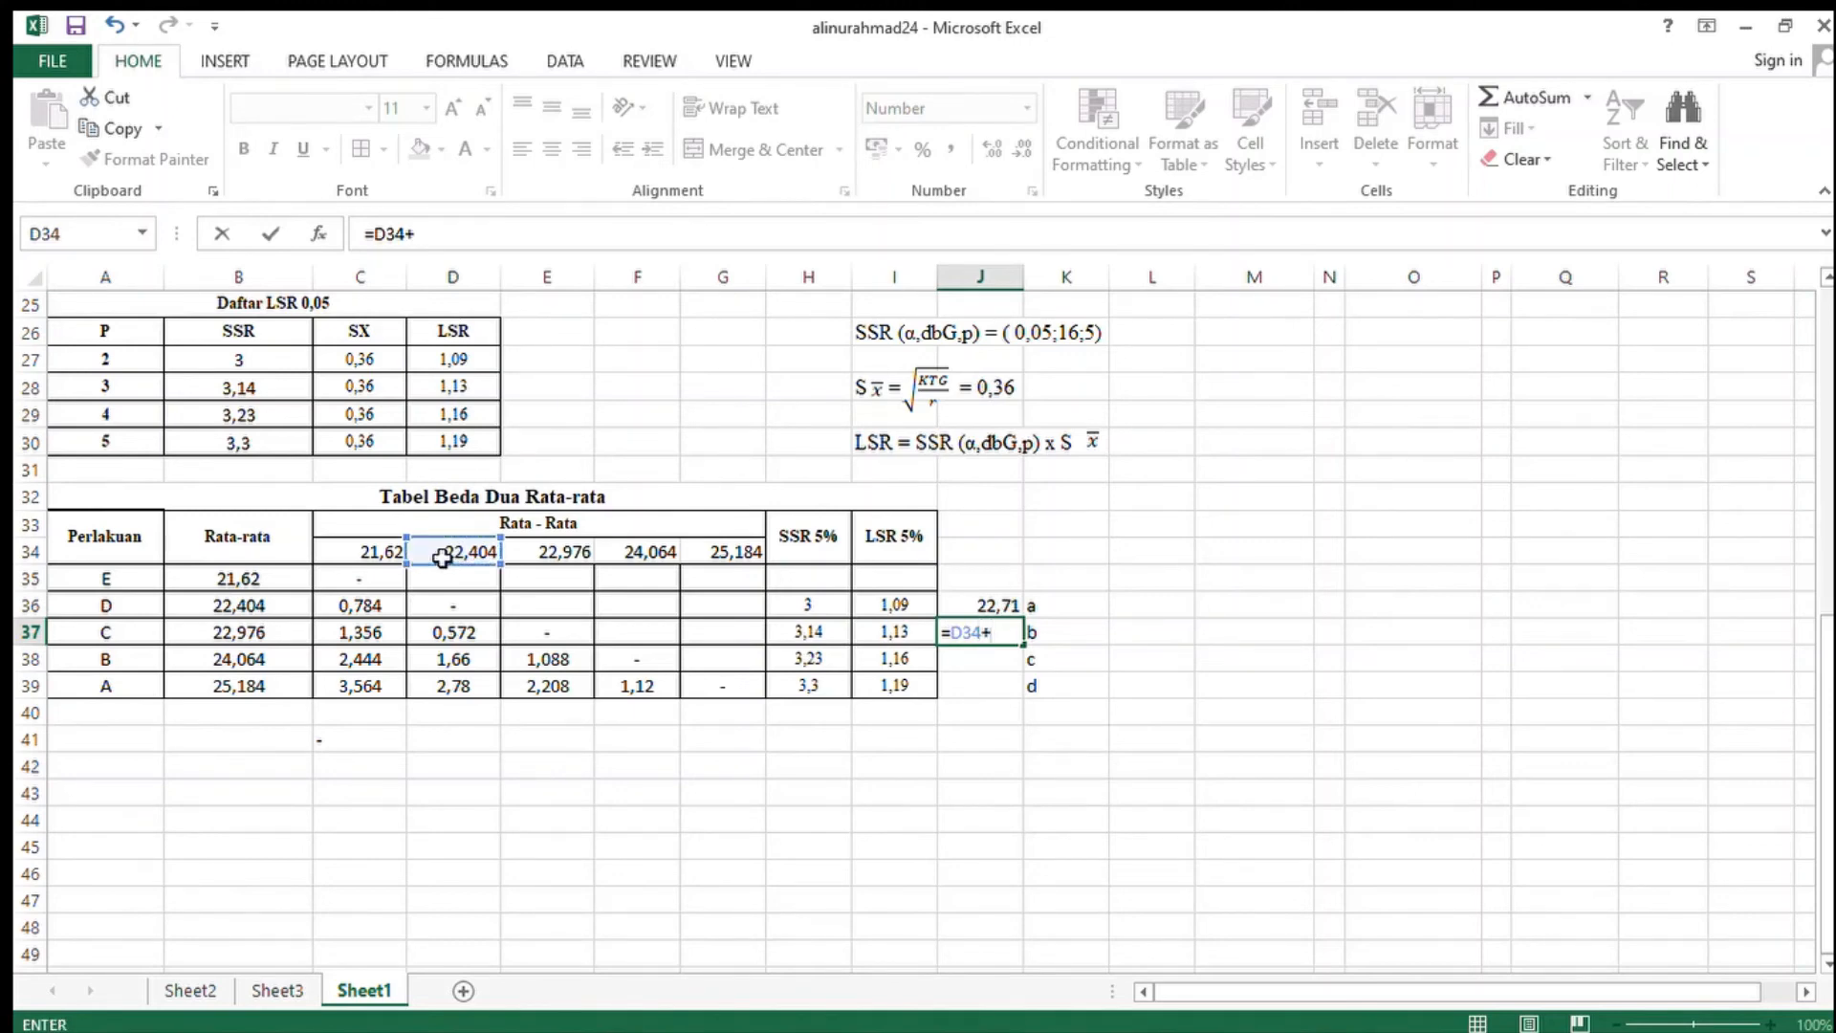
left_click(890, 633)
key("Return")
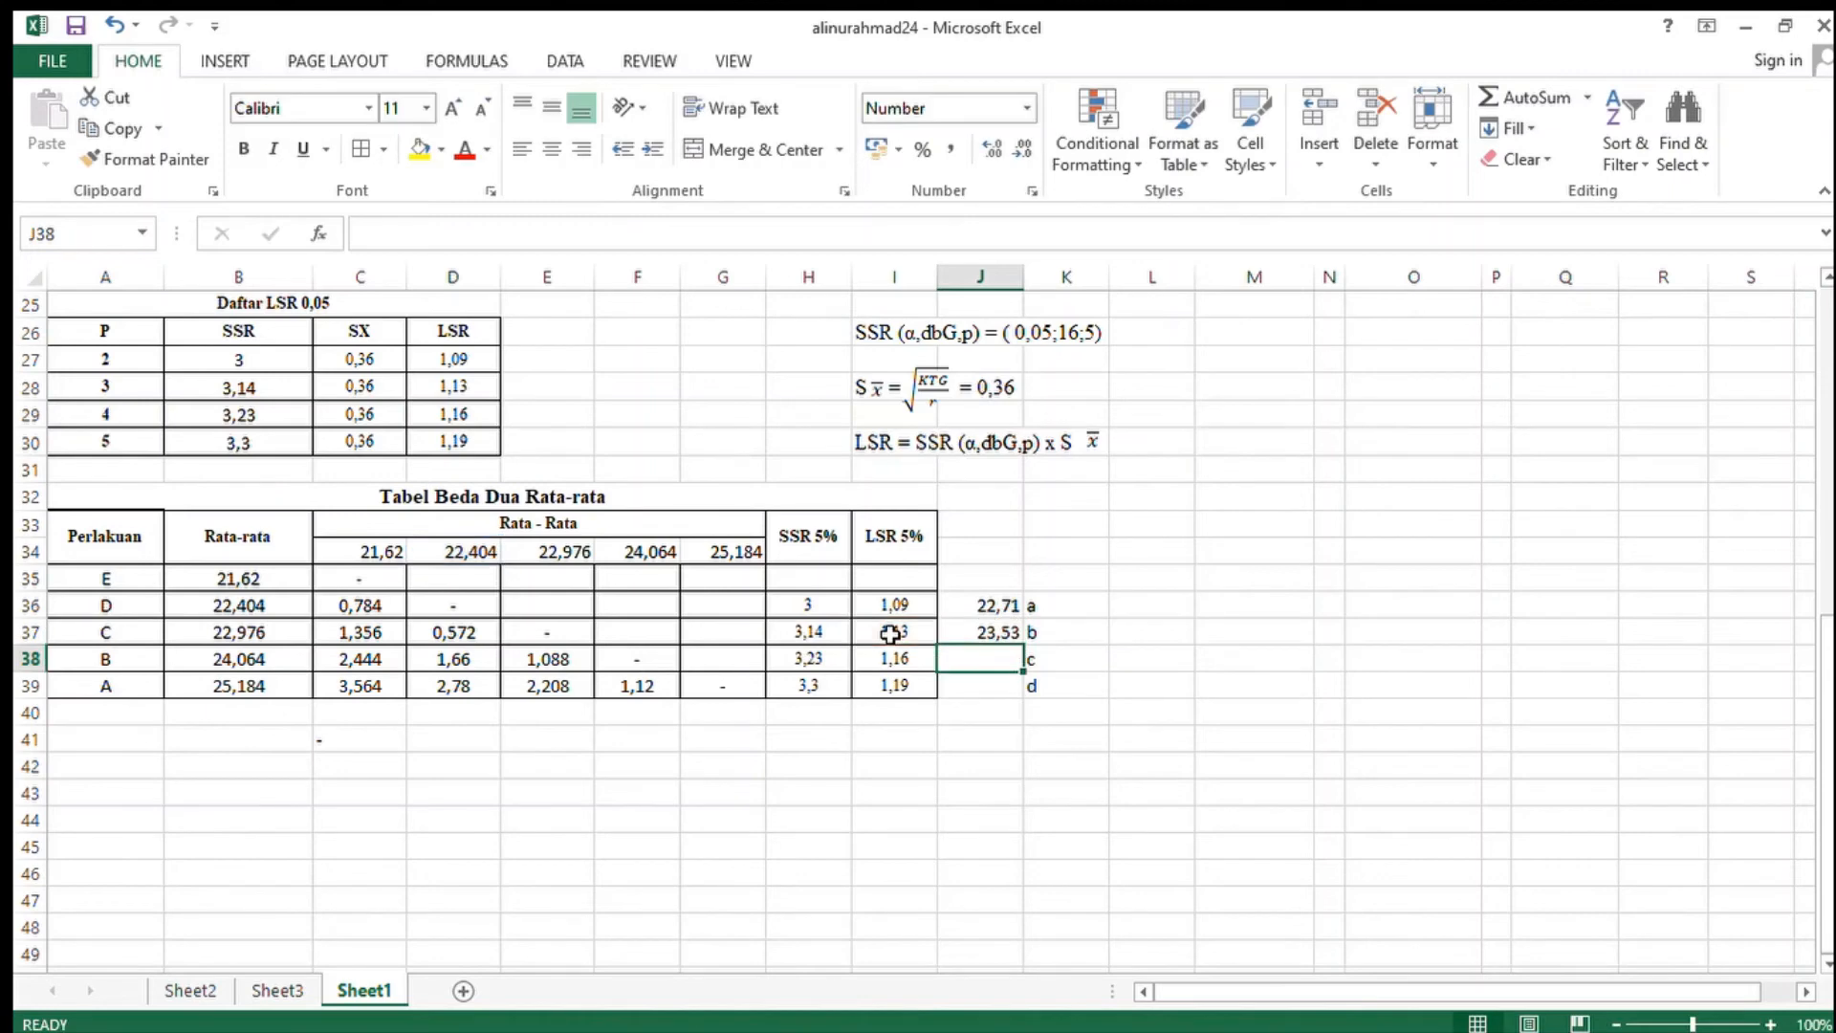
- Calculate the limit value for letter c in J38 by adding its LSR and the third header average with =I38+E34
type("=")
left_click(889, 660)
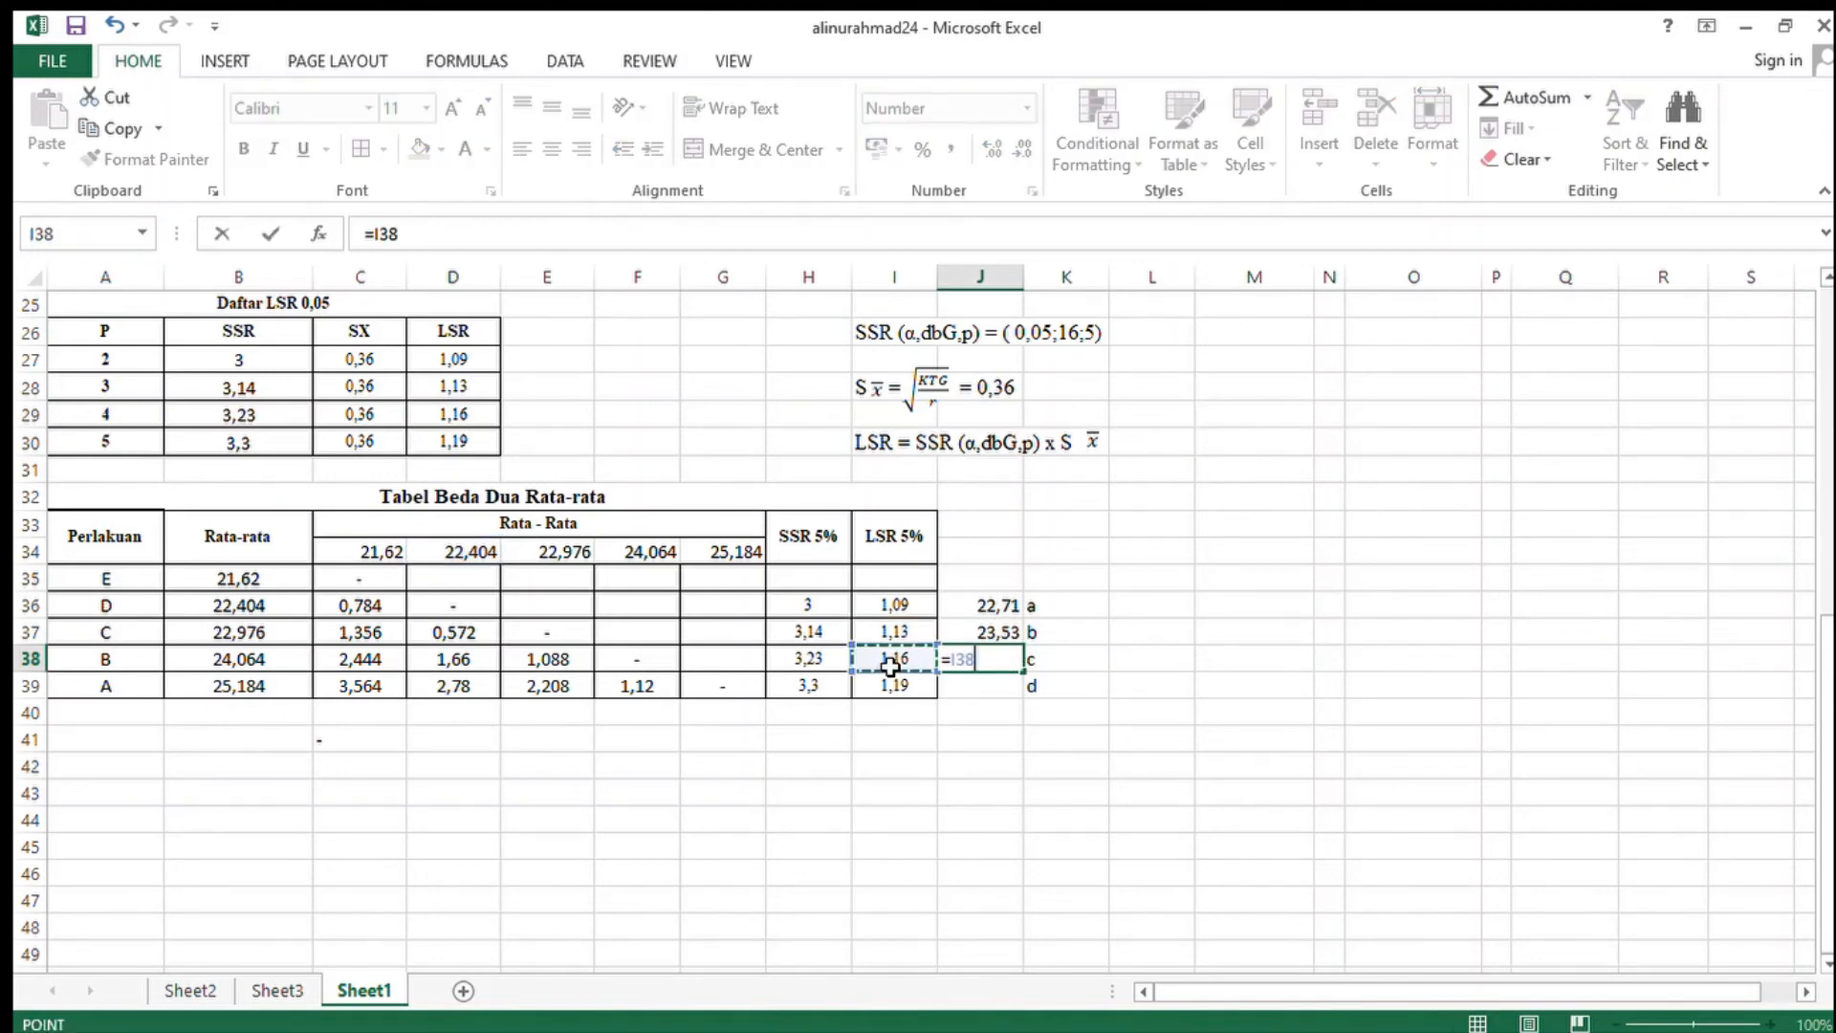
type("+")
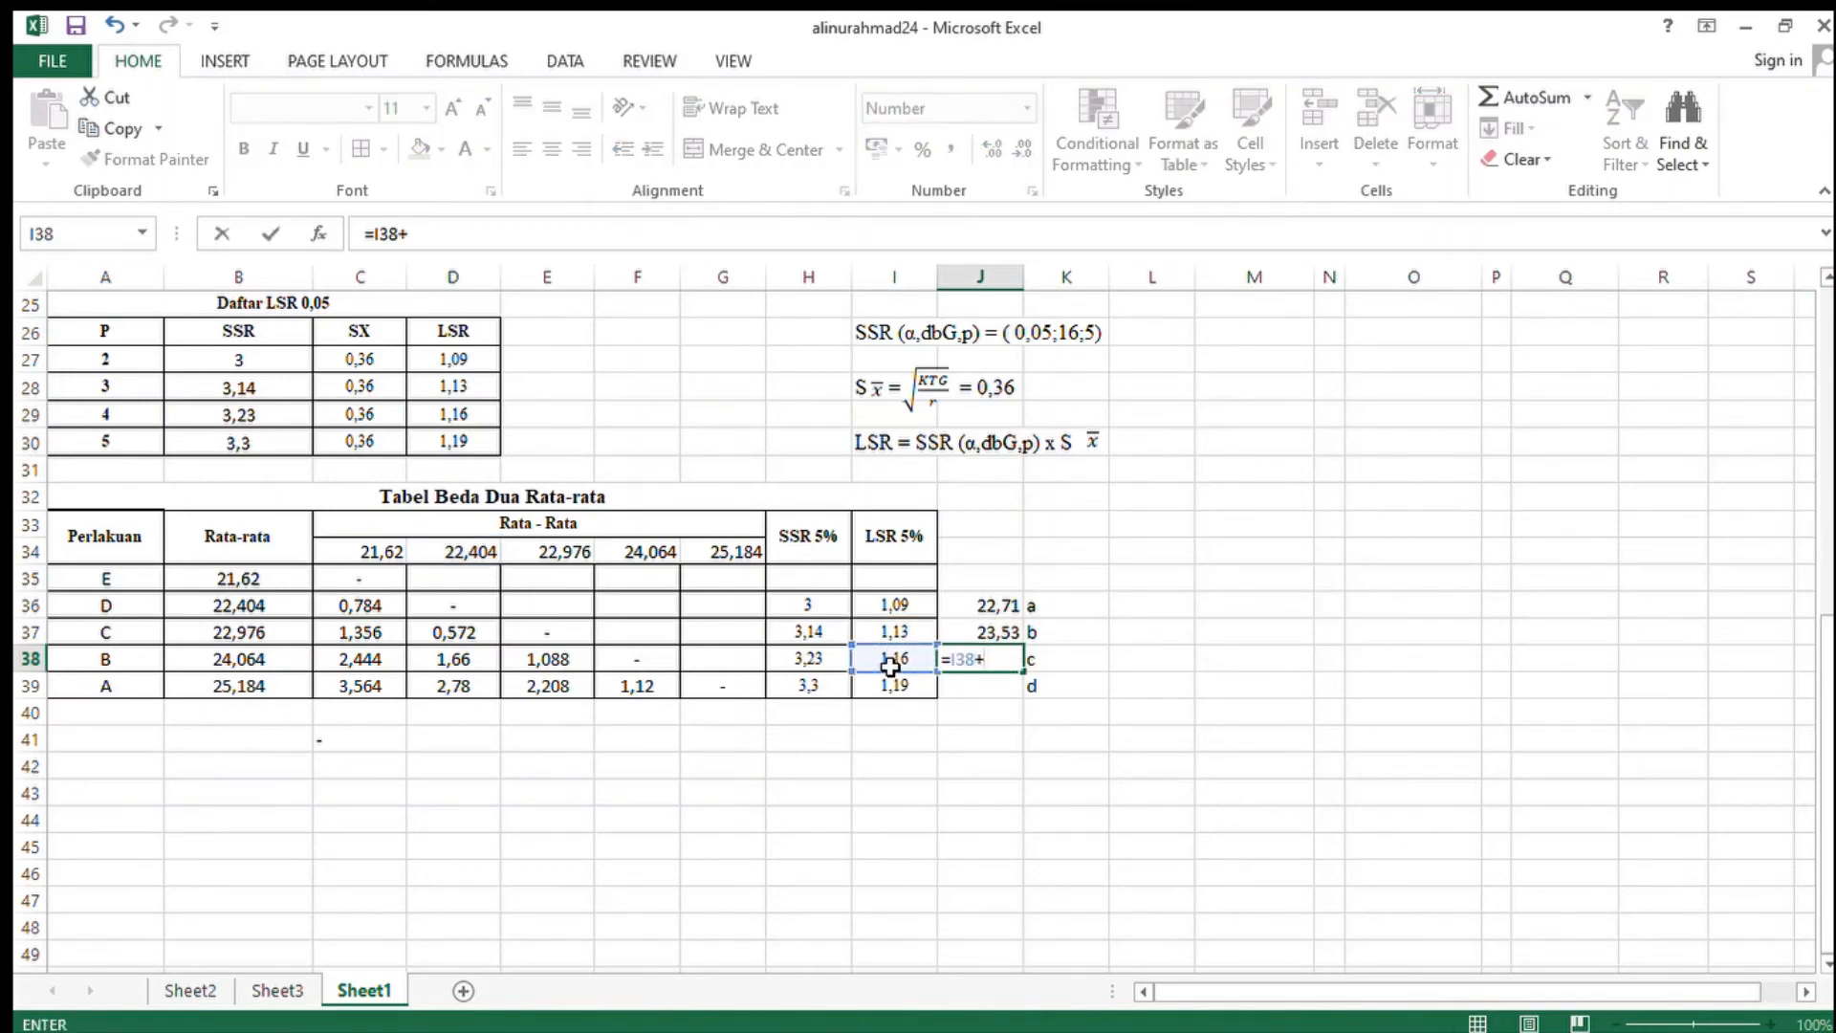
left_click(553, 552)
key("Return")
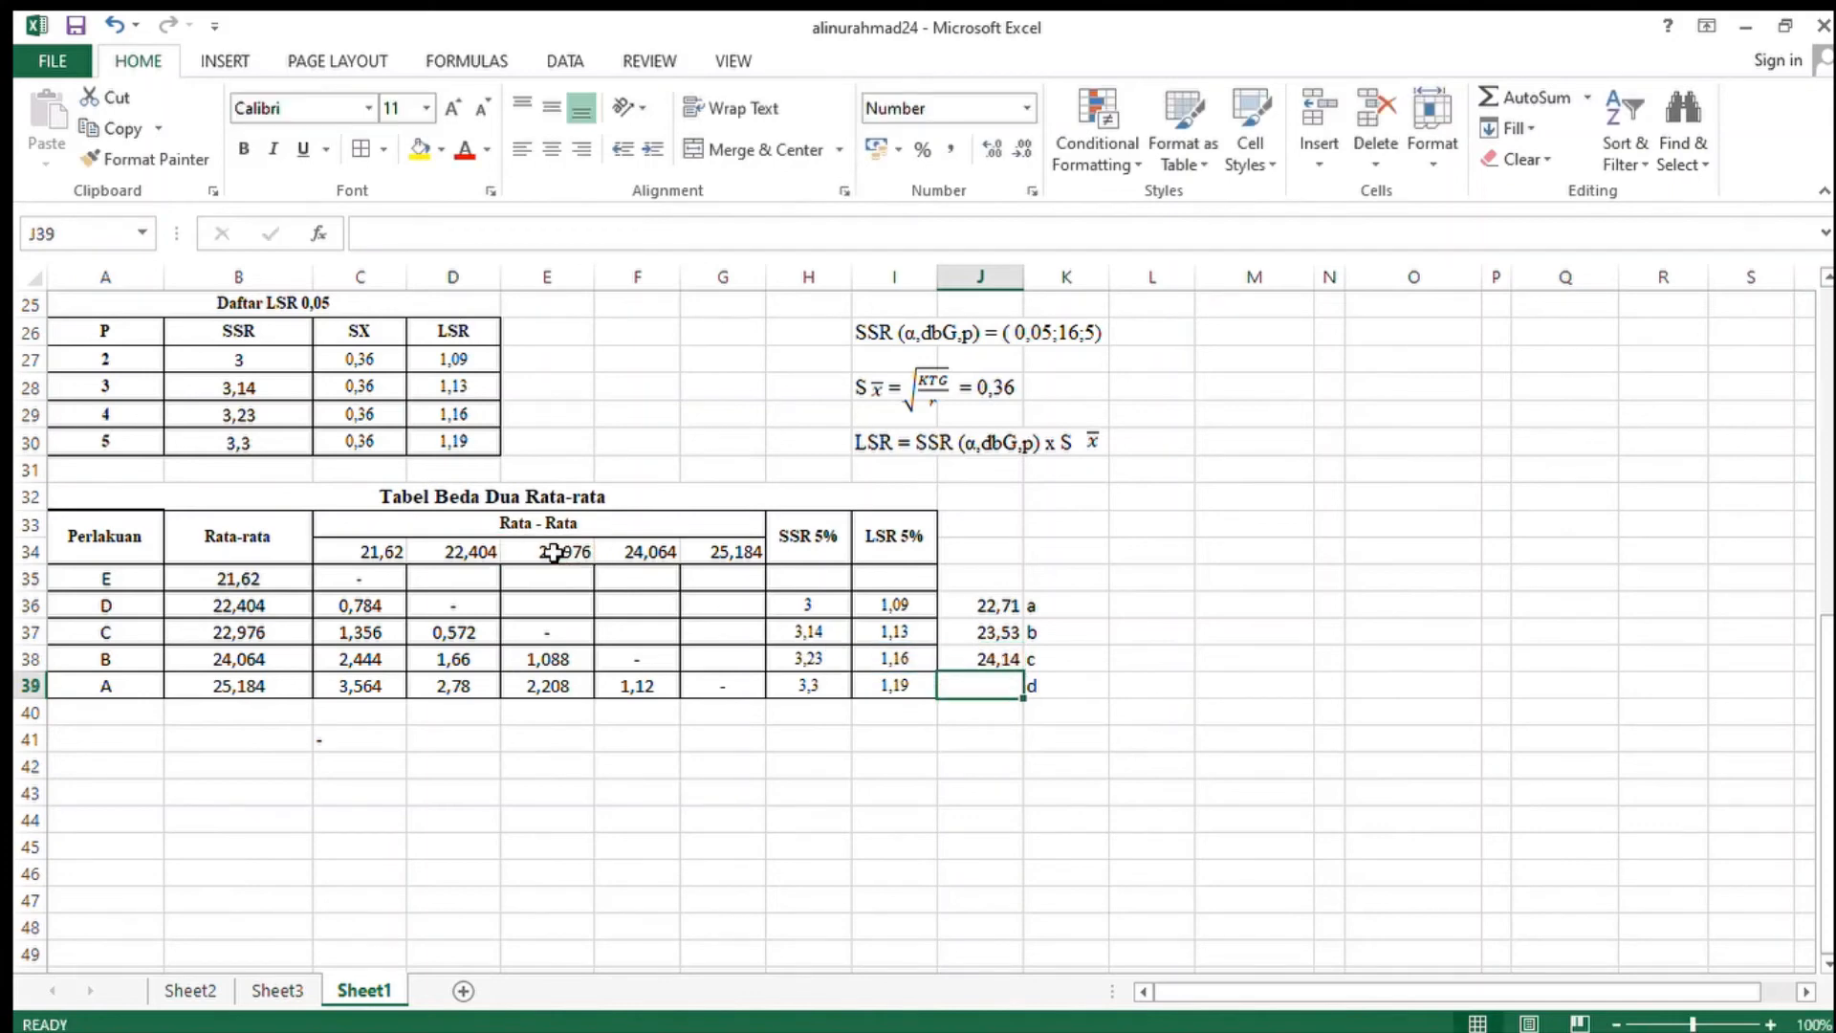
- Calculate the limit value for letter d in J39 from the fourth header average and its LSR with =F34+I39
type("=")
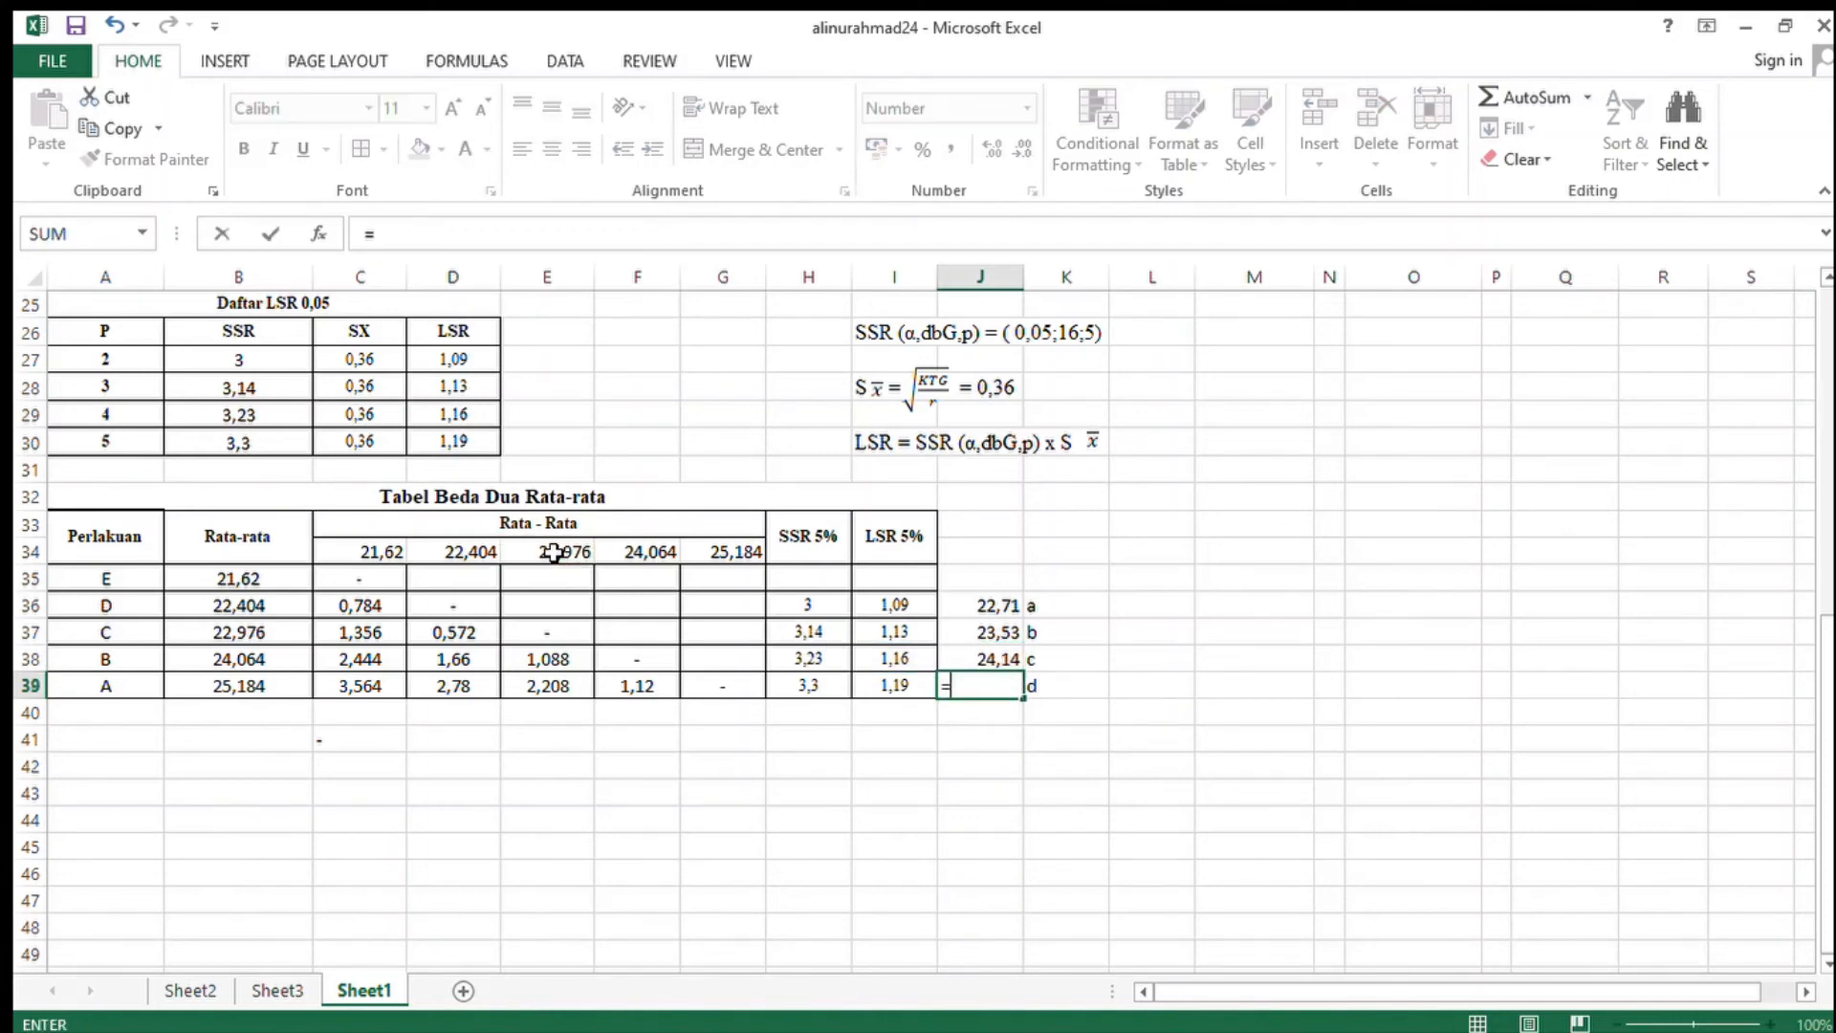
left_click(620, 561)
type("+")
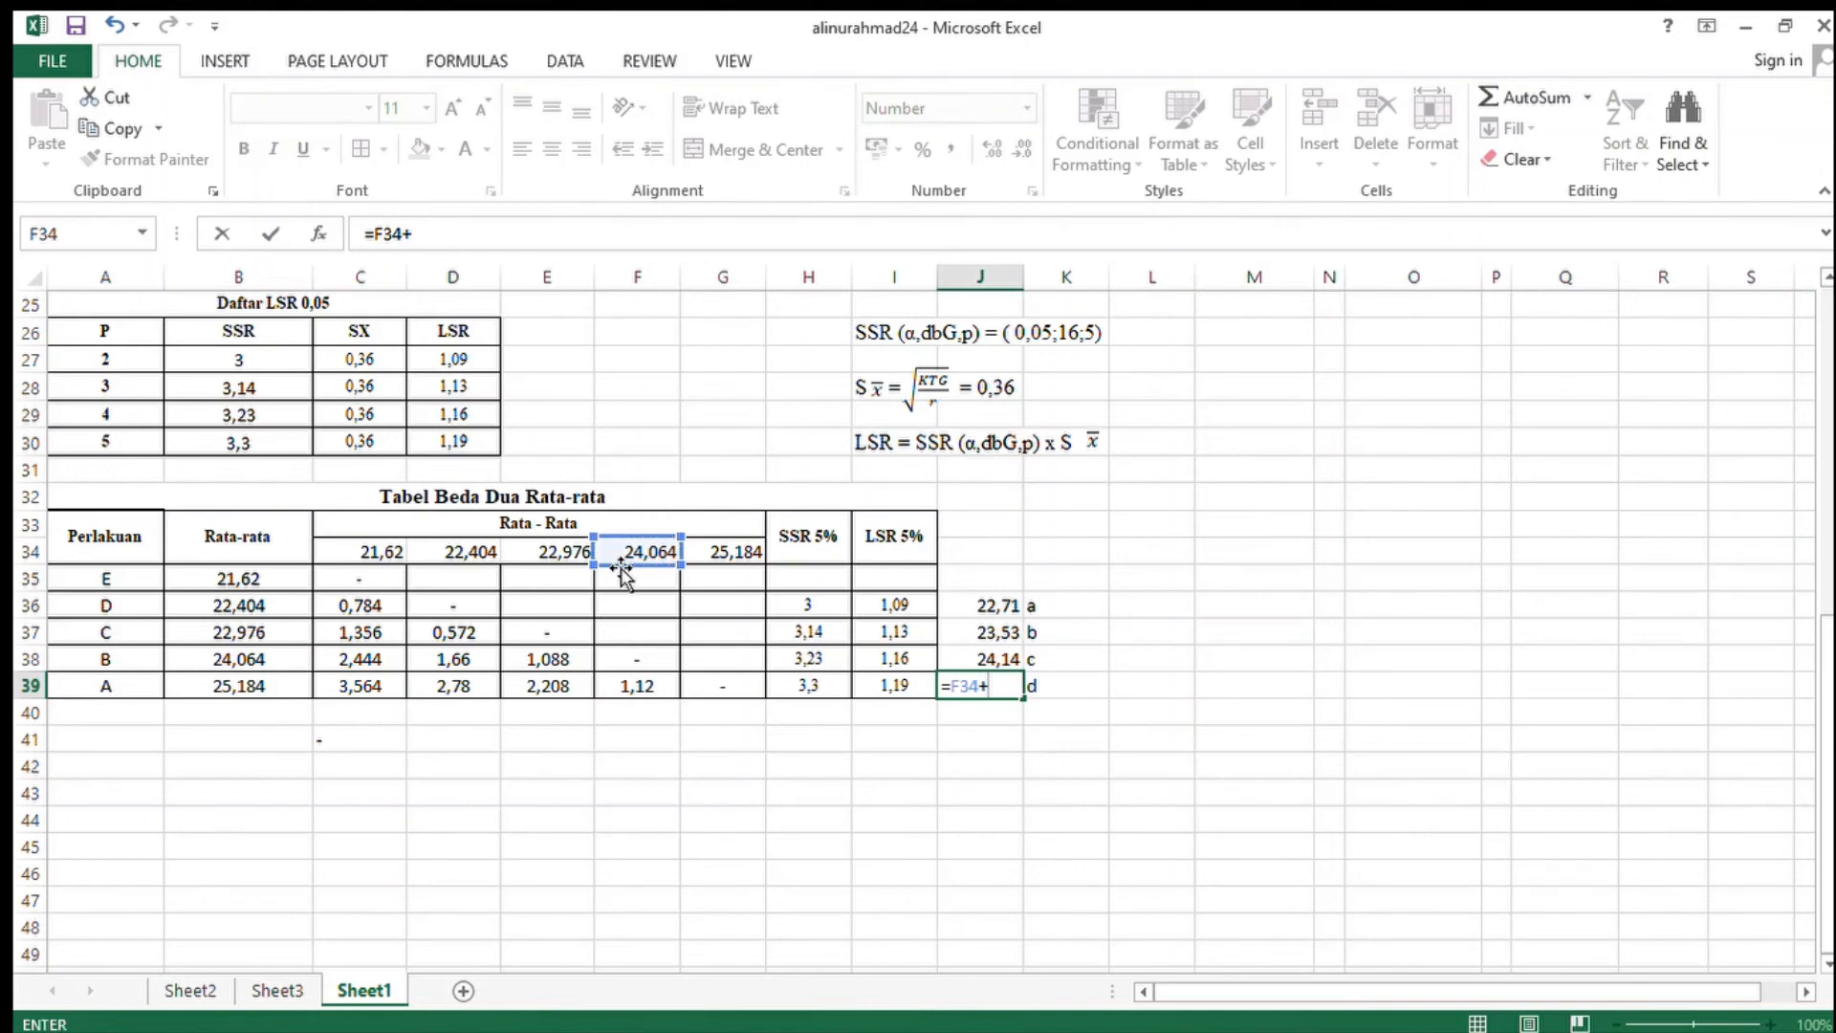
left_click(897, 687)
key("Return")
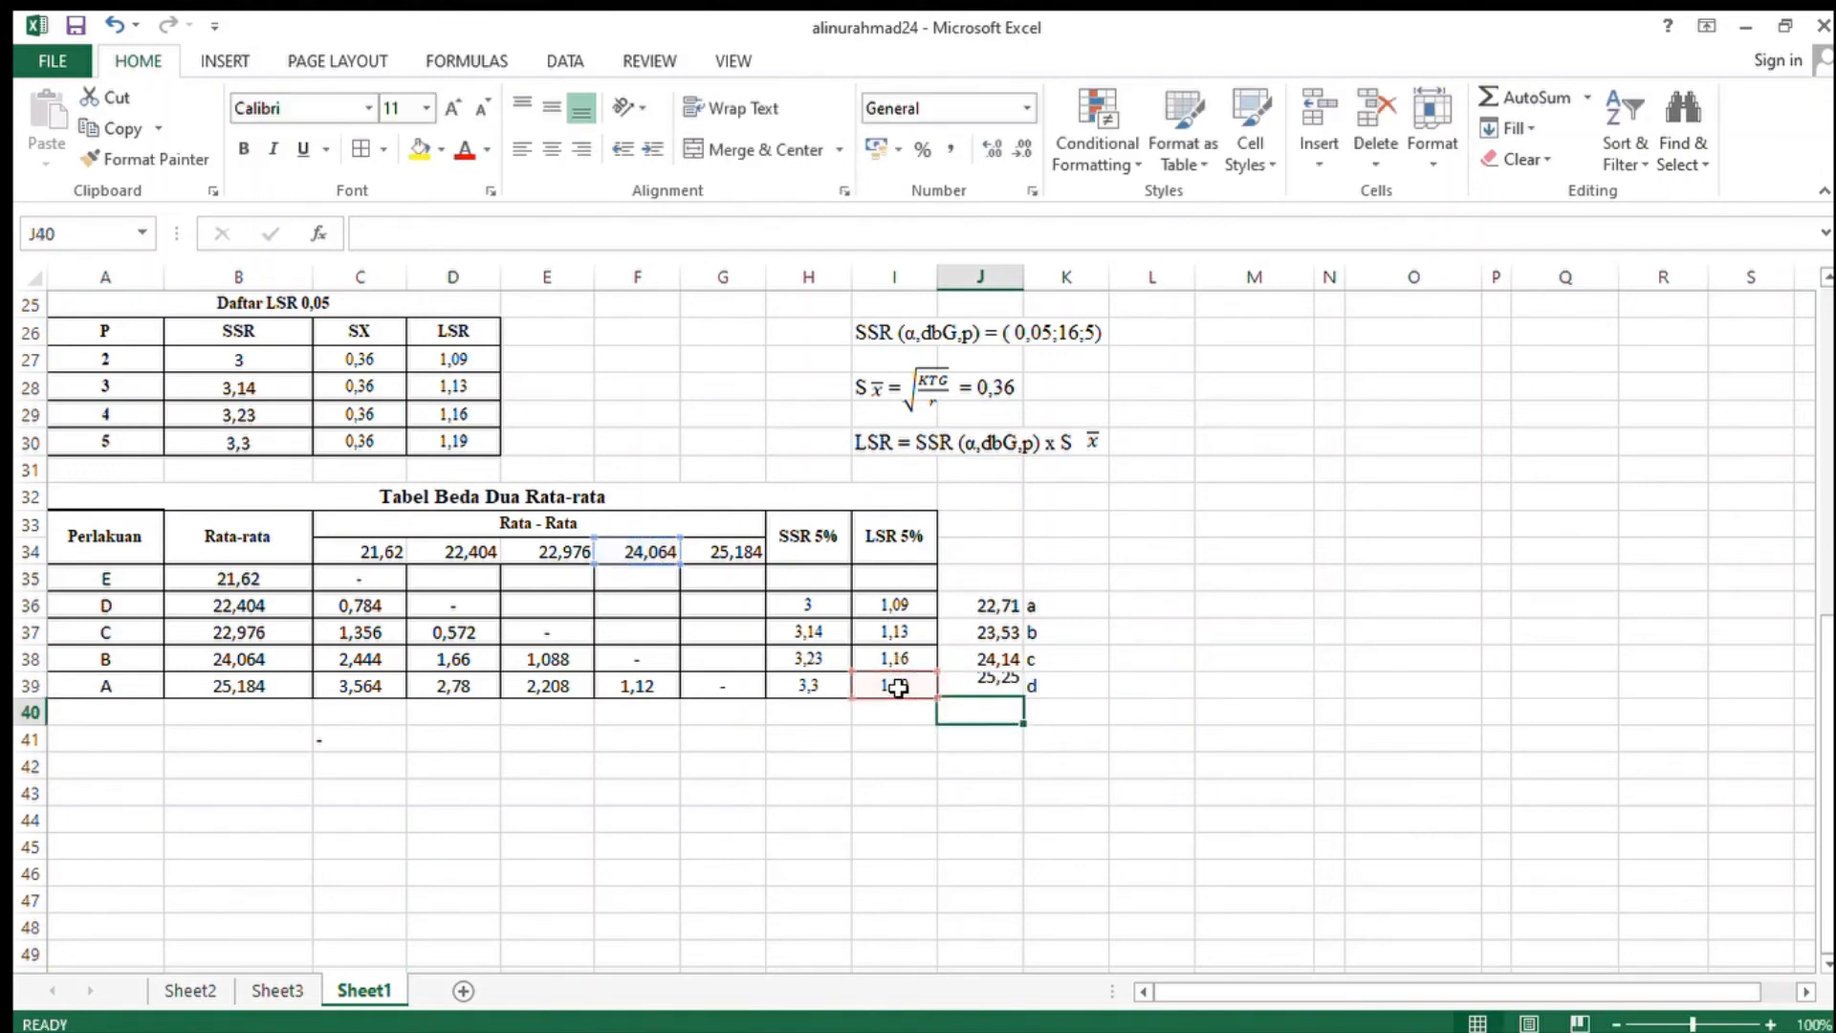
left_click(1205, 742)
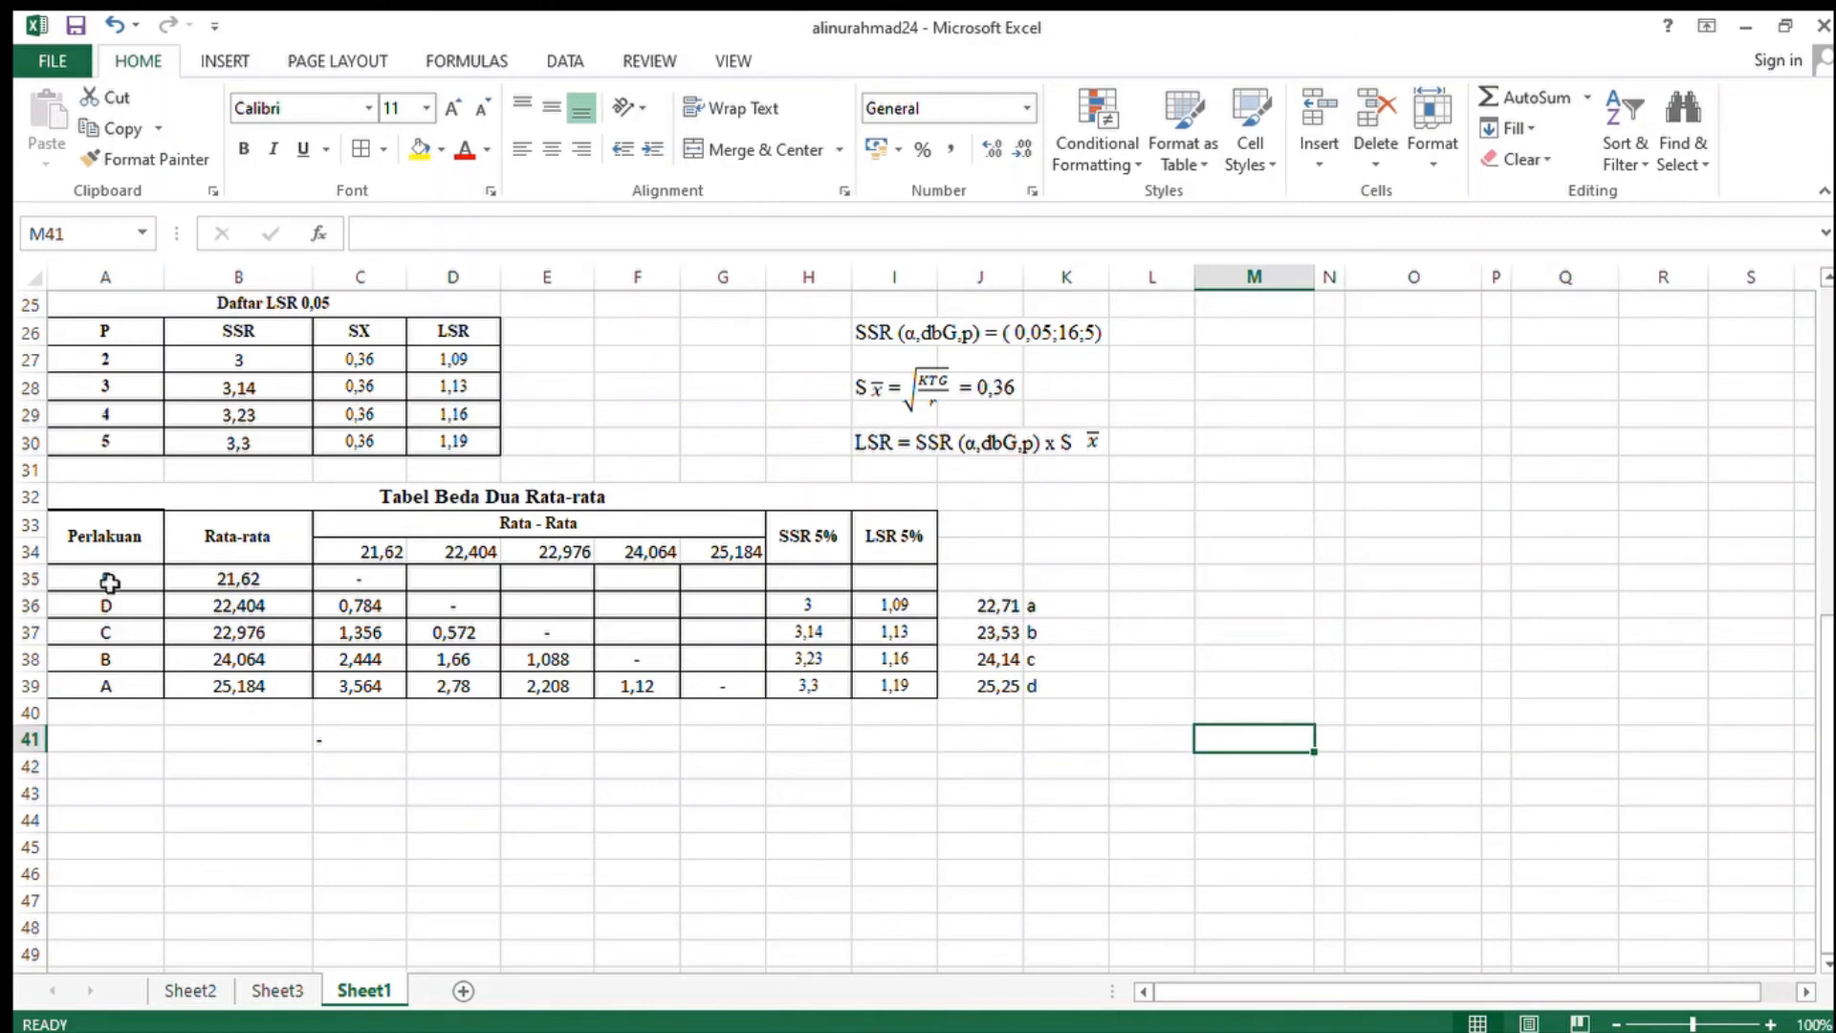
- Append the notation letter A to treatment E's average in B35
double_click(277, 589)
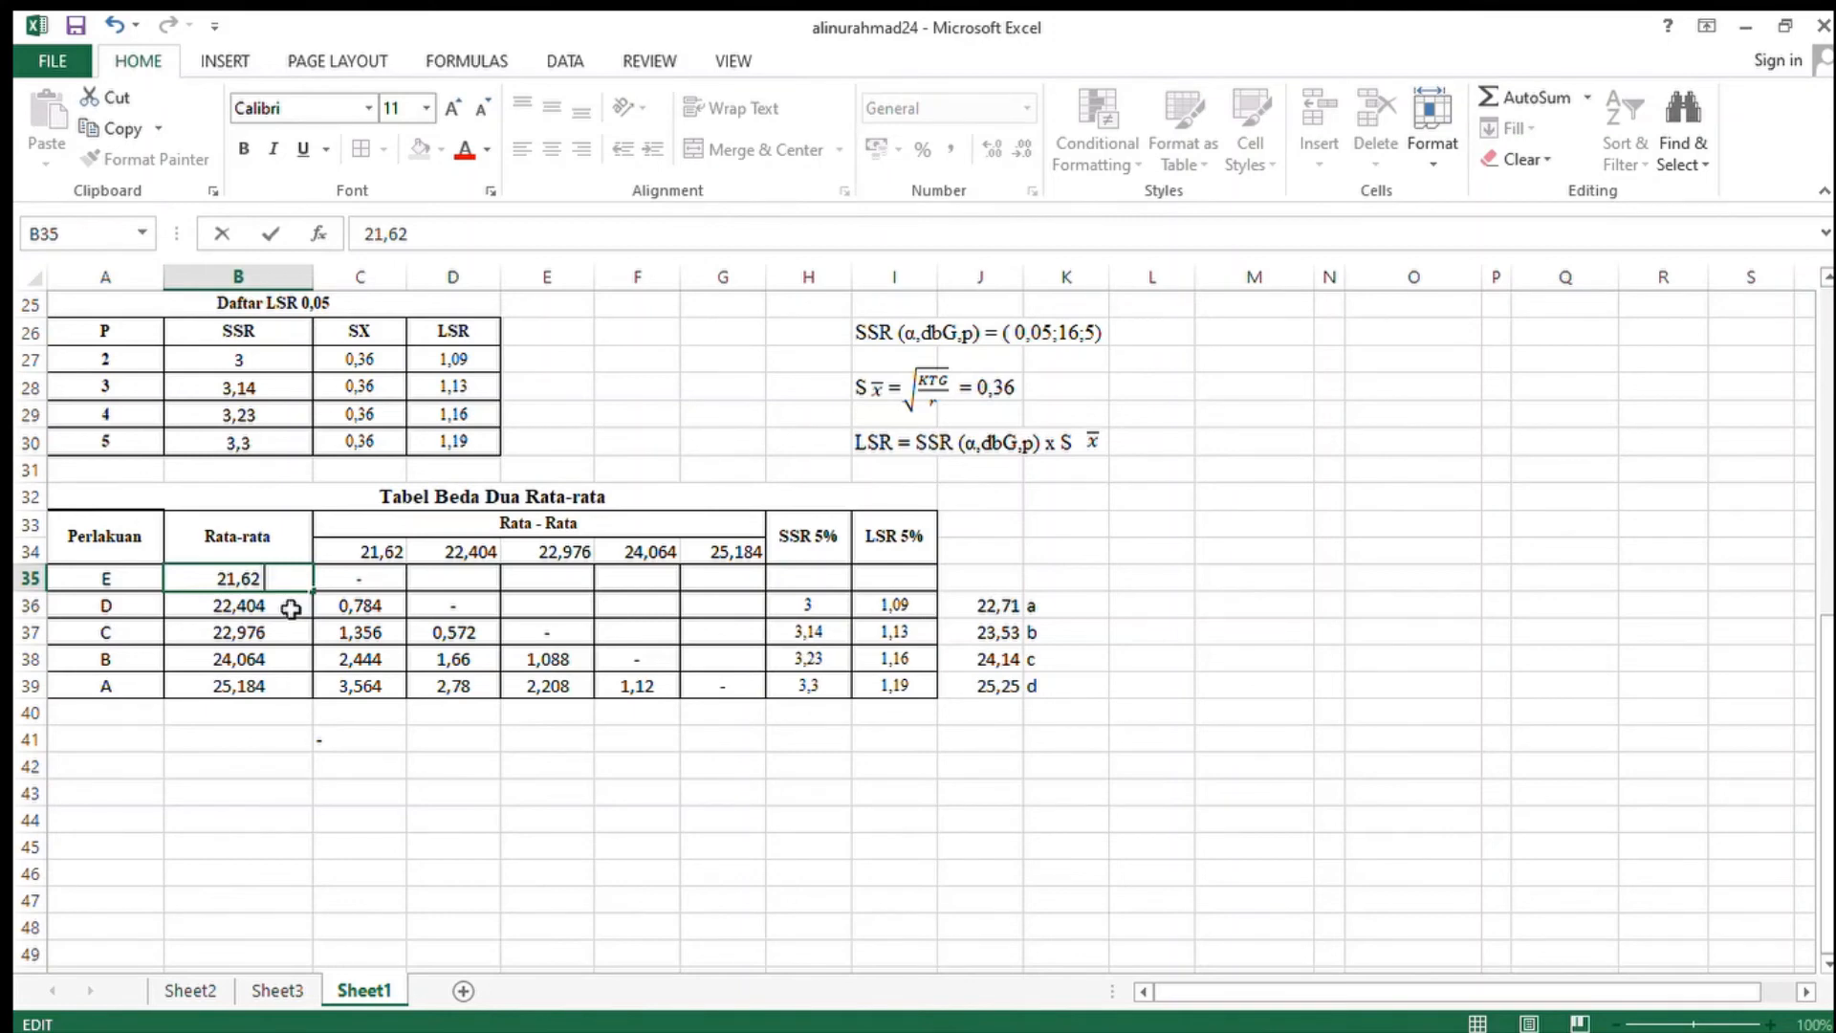
type("A")
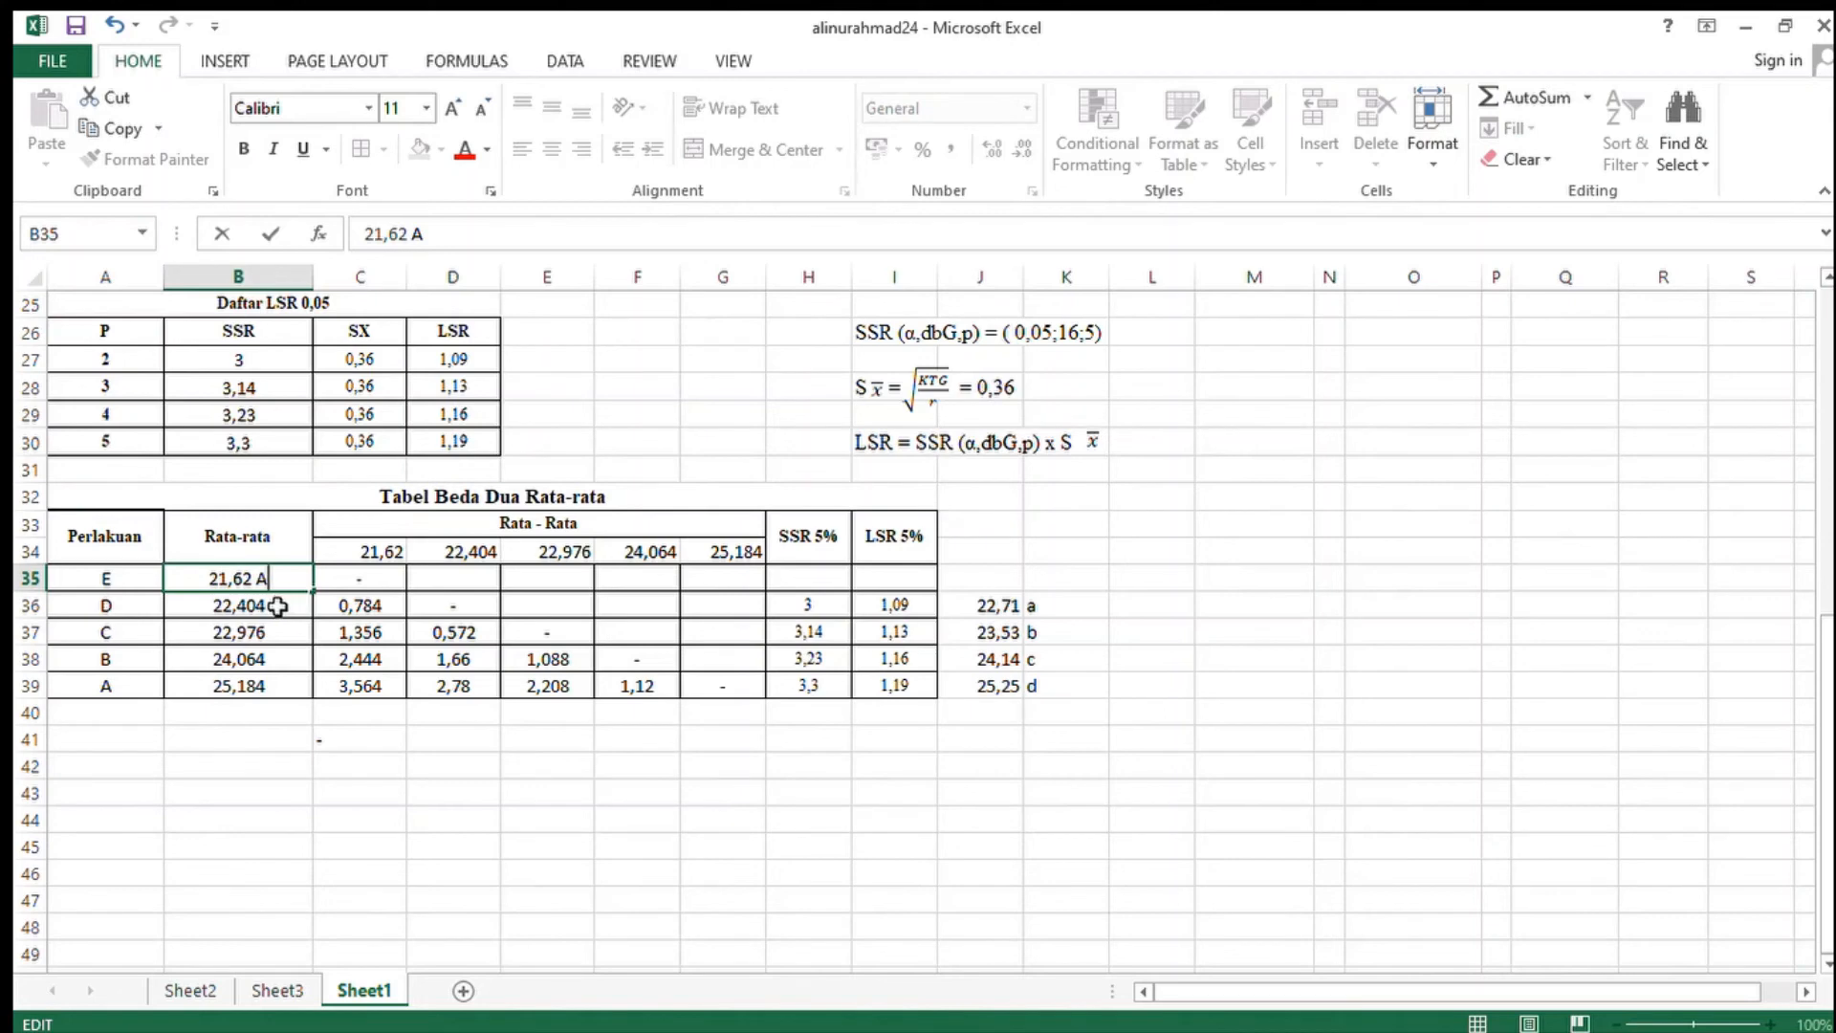
left_click(340, 773)
left_click(246, 576)
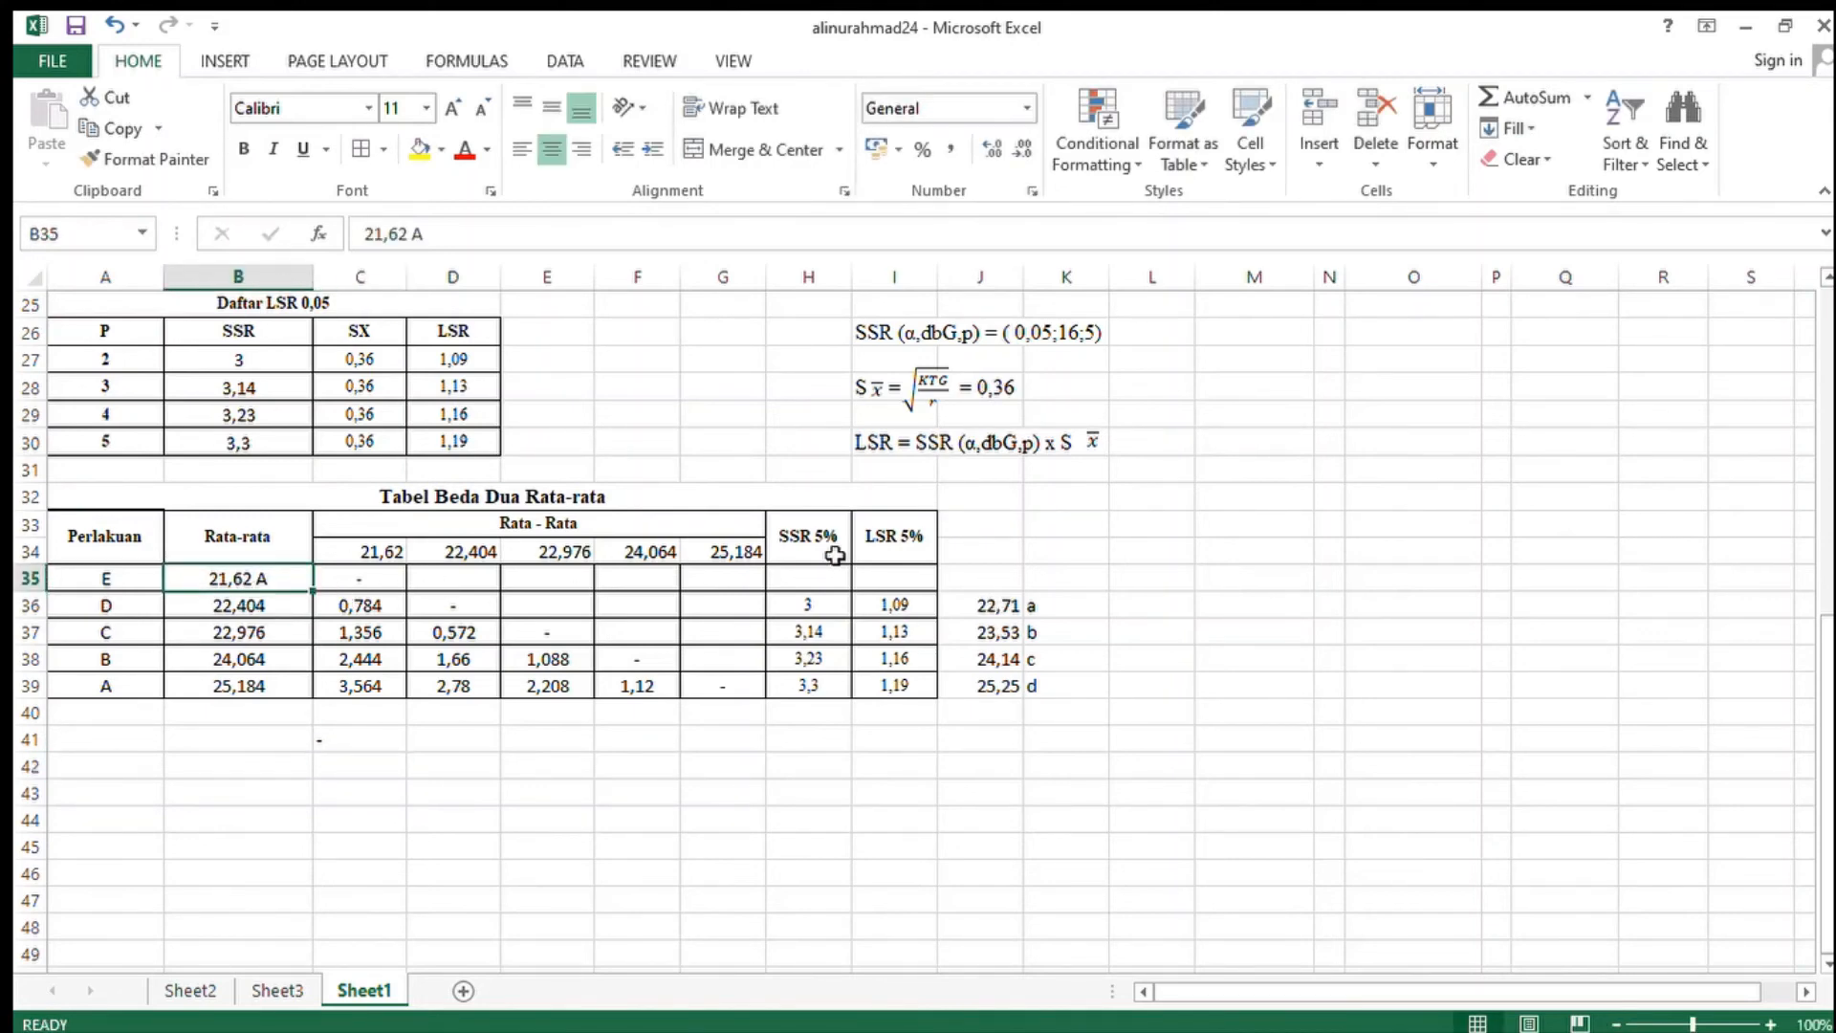
- Compare the averages of treatments E and D in B35:B36 with the limit values and letters beside the table
left_click(972, 613)
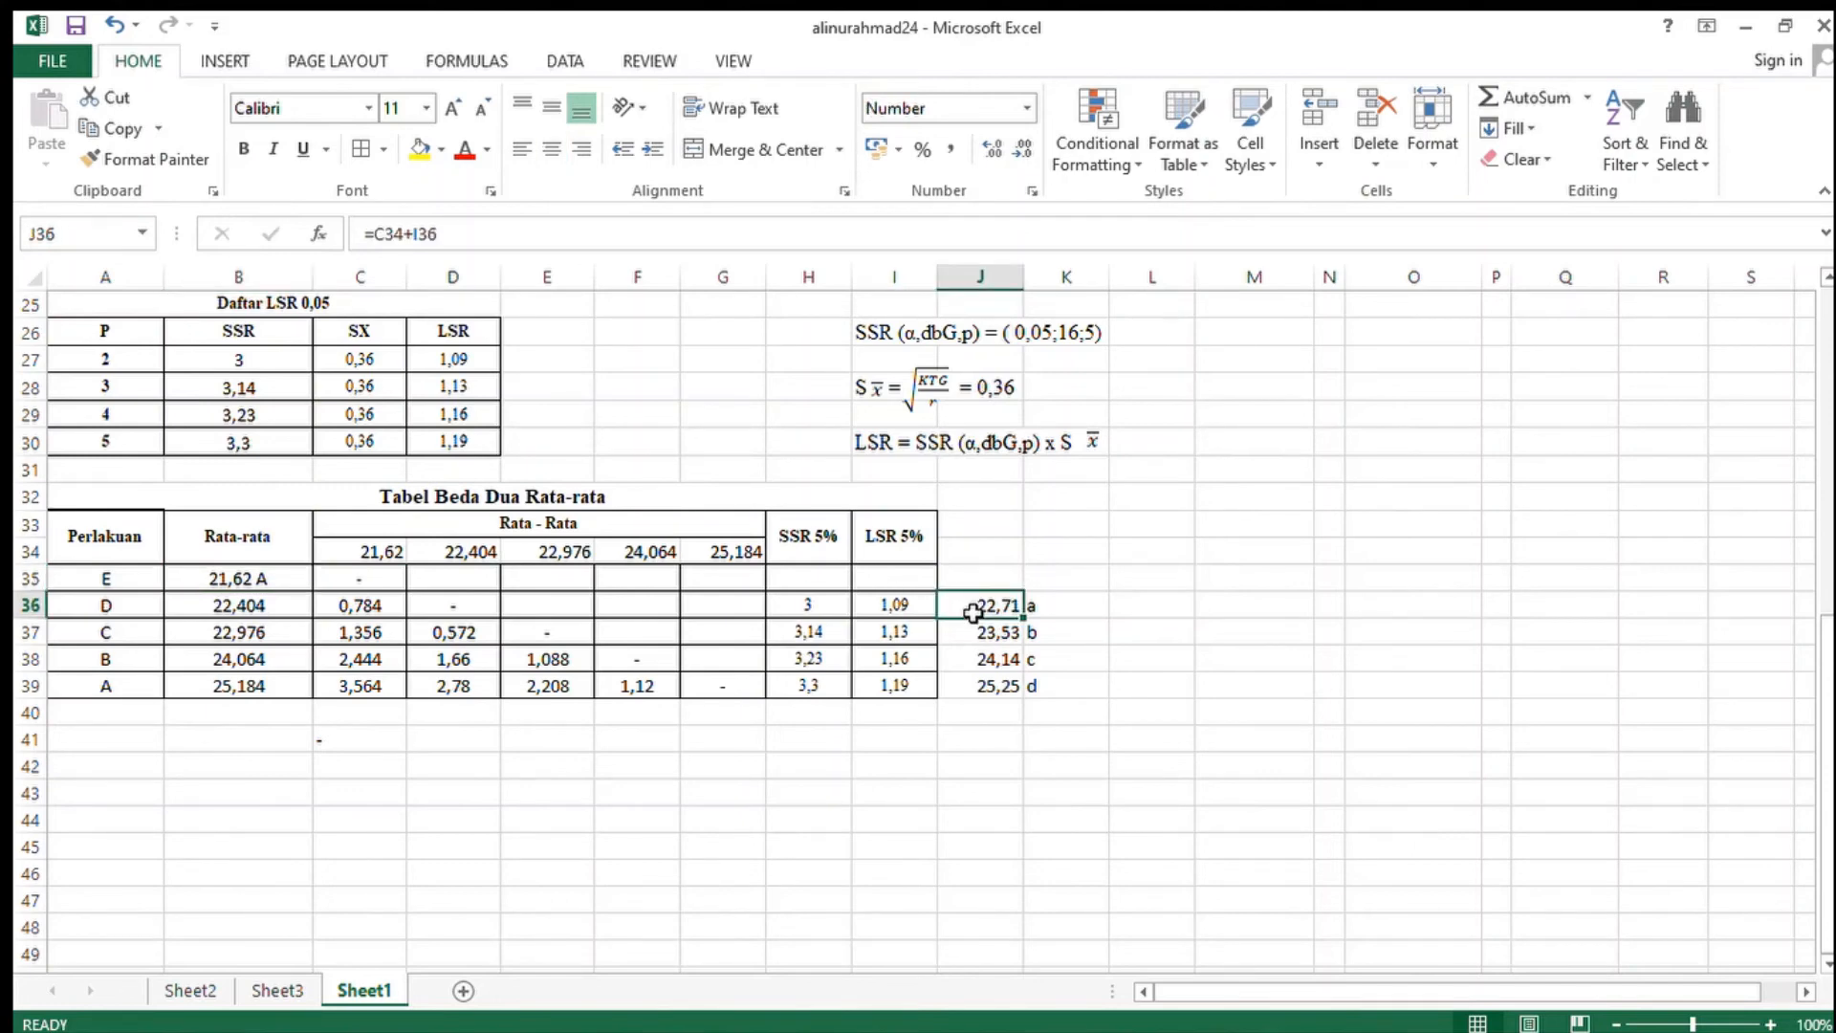
left_click(210, 586)
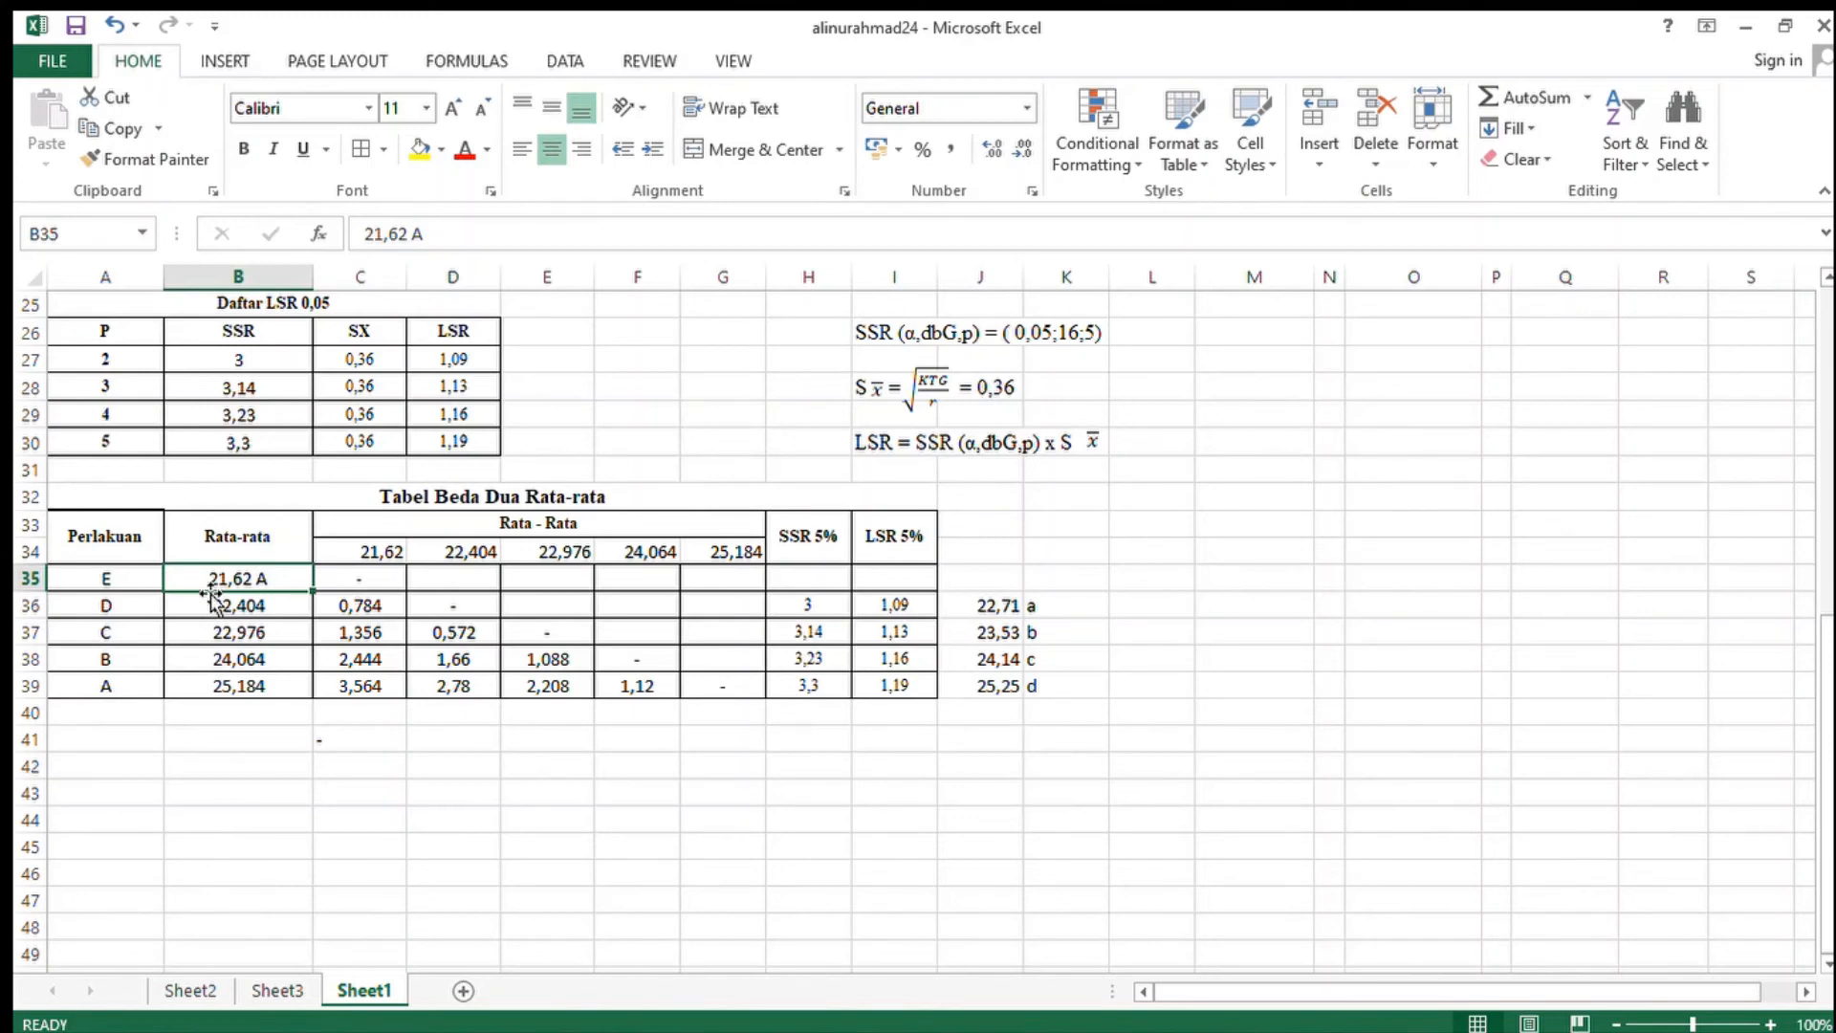
left_click(1048, 613)
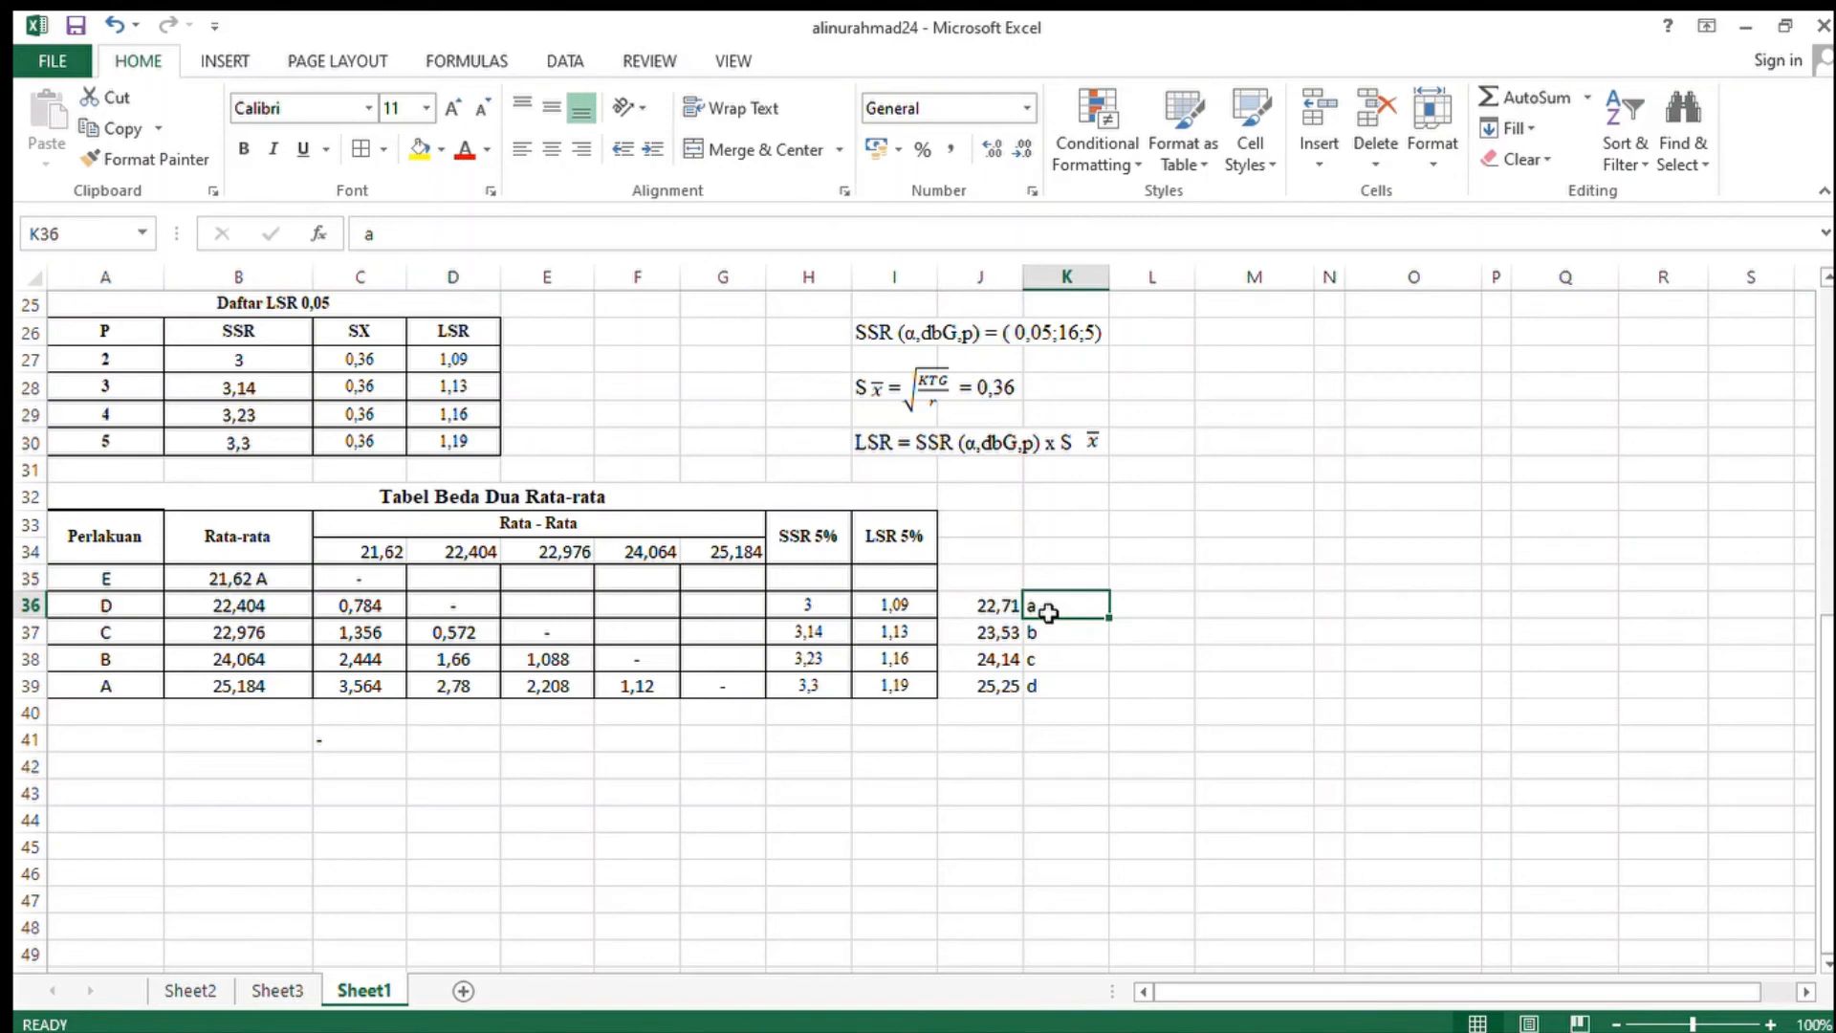
left_click(273, 580)
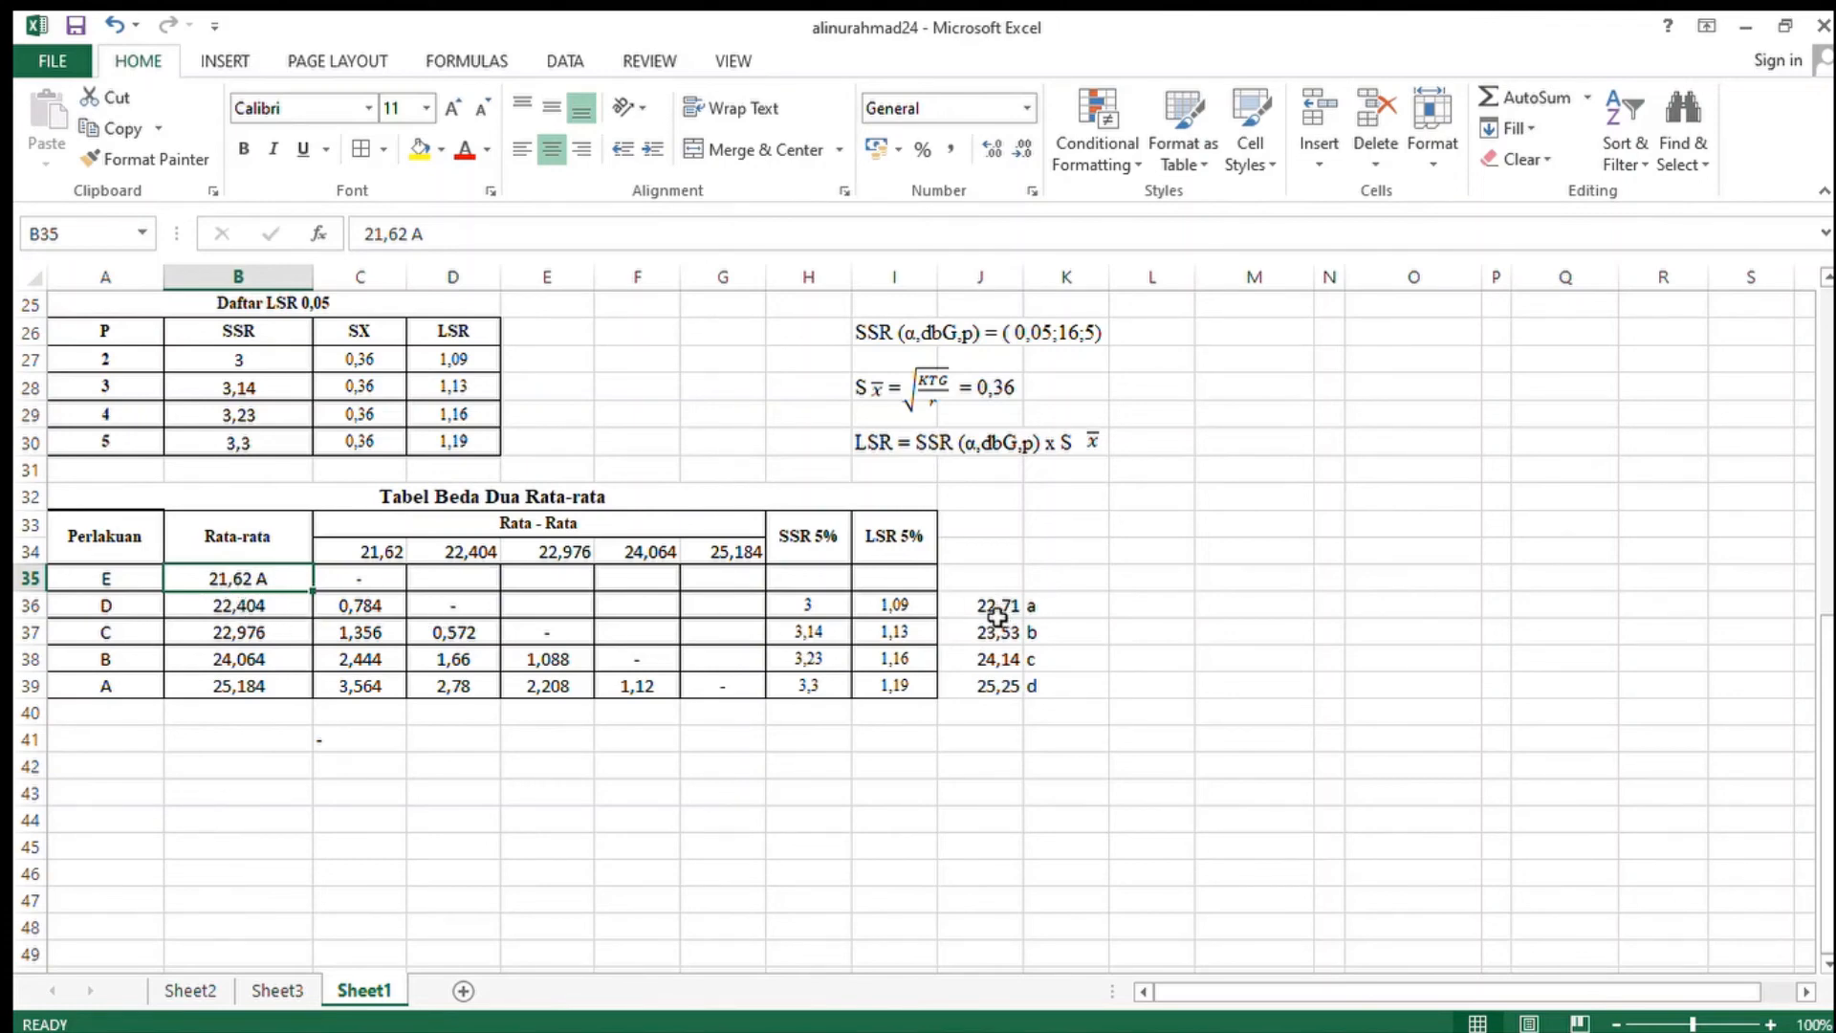
left_click(273, 606)
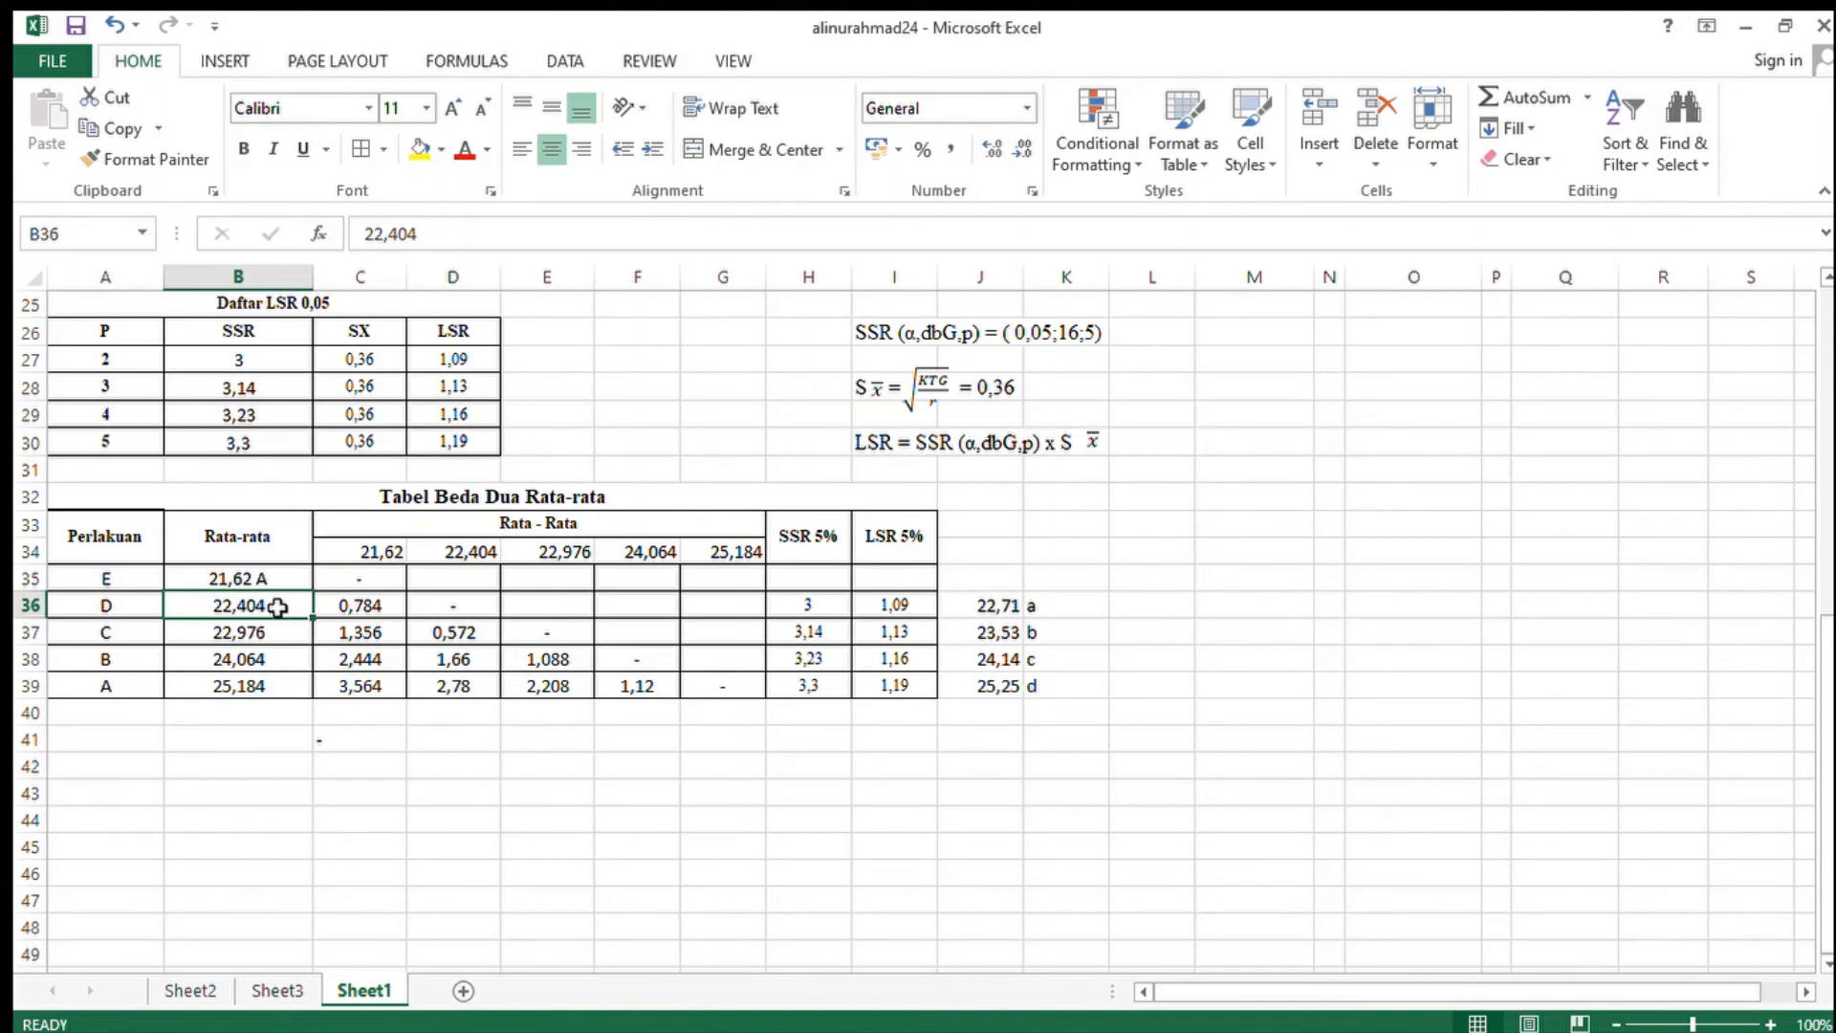
left_click(984, 638)
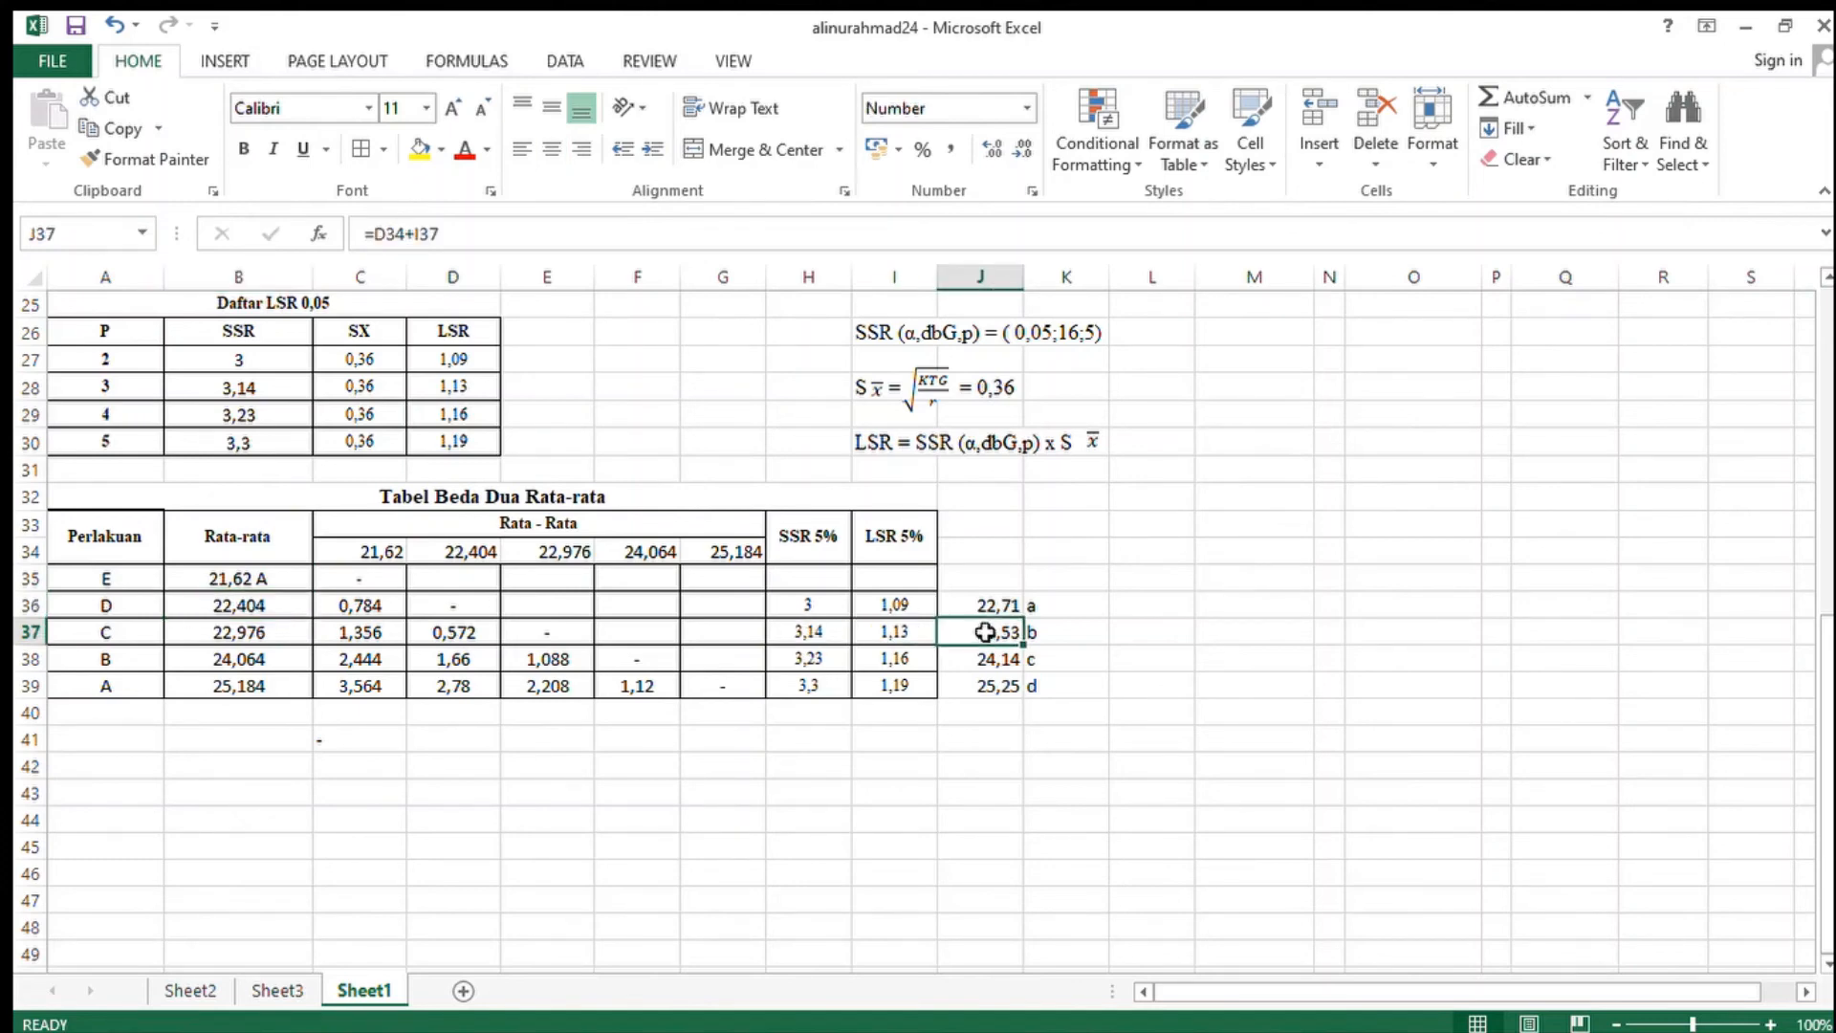
left_click(965, 614)
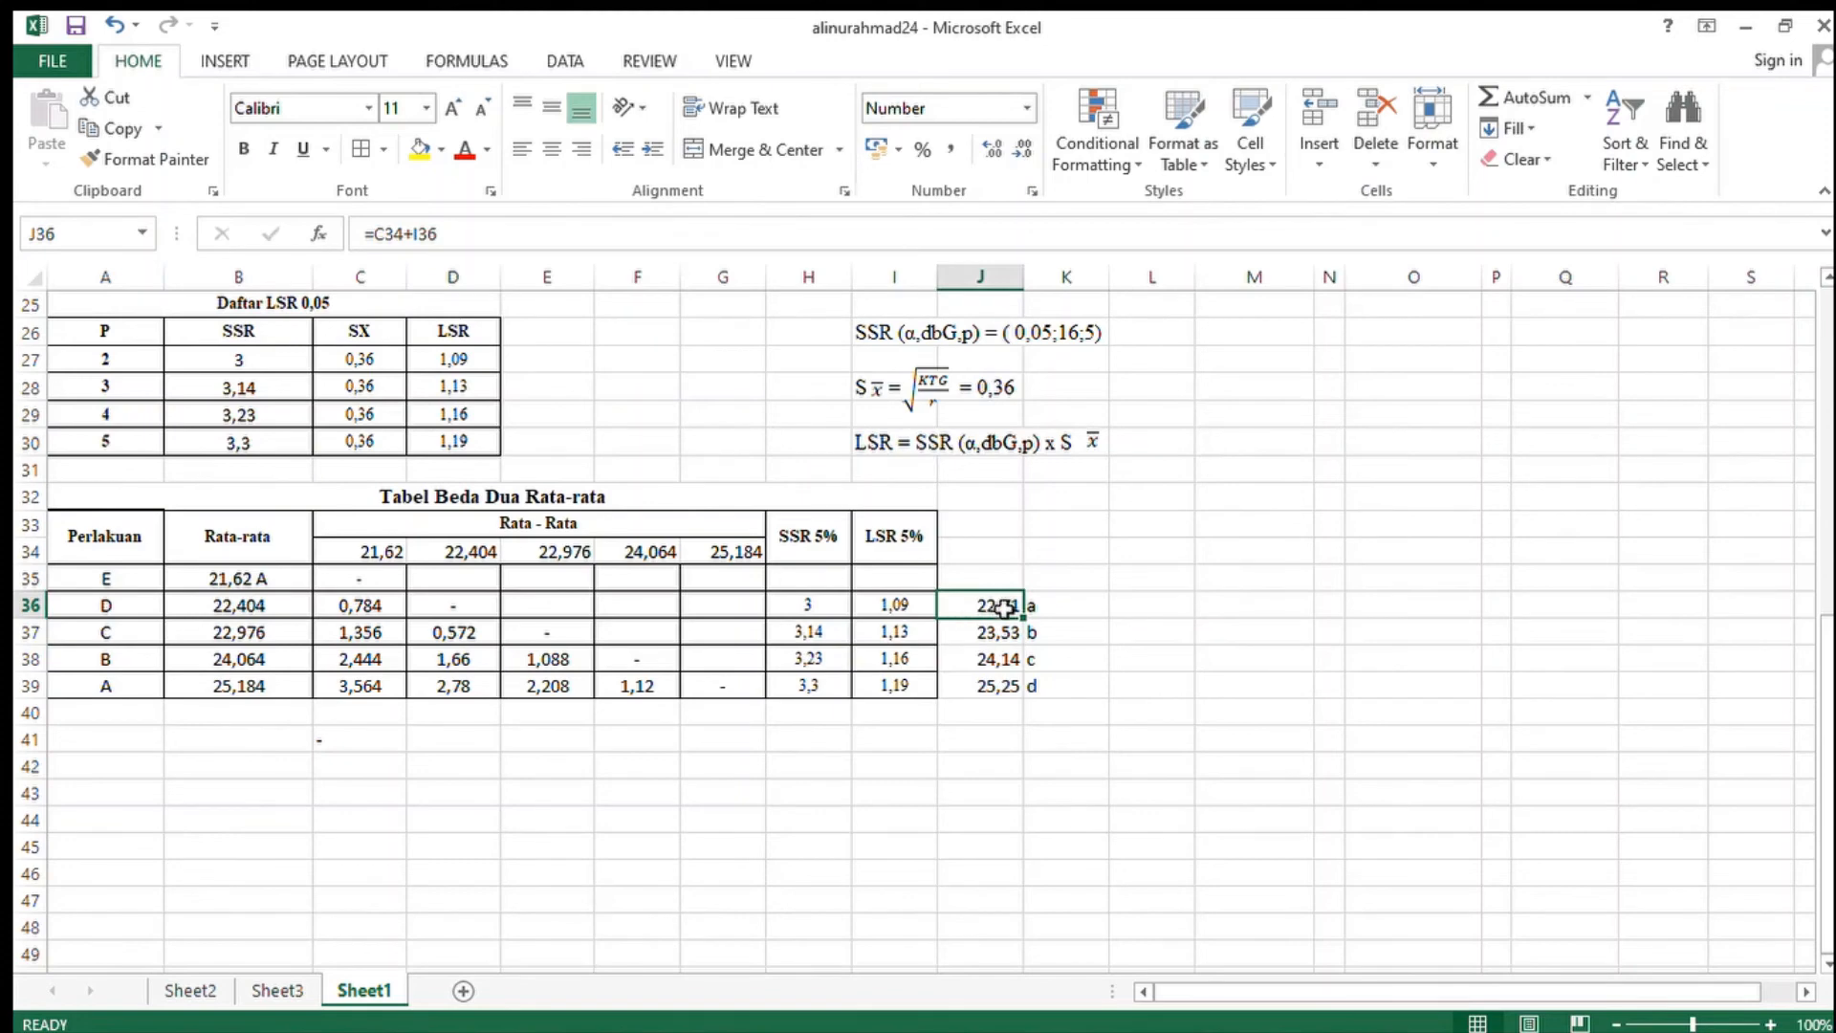
left_click(270, 613)
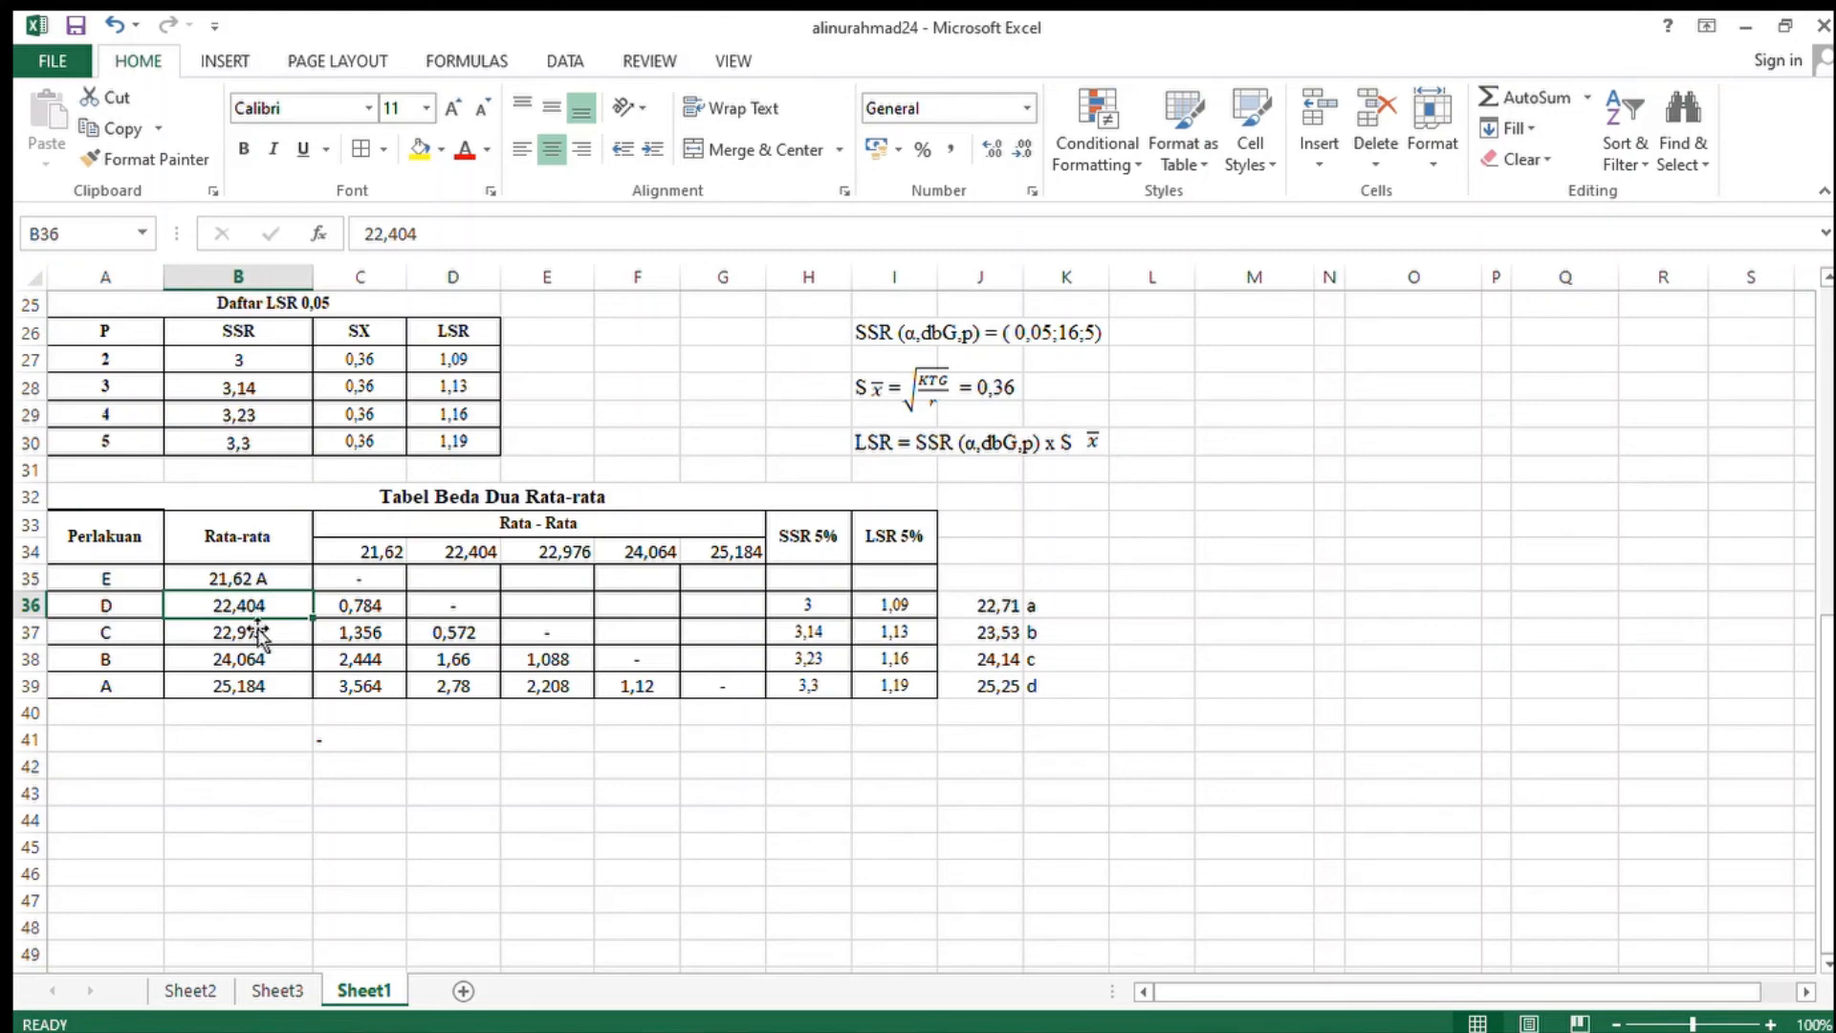
left_click(992, 613)
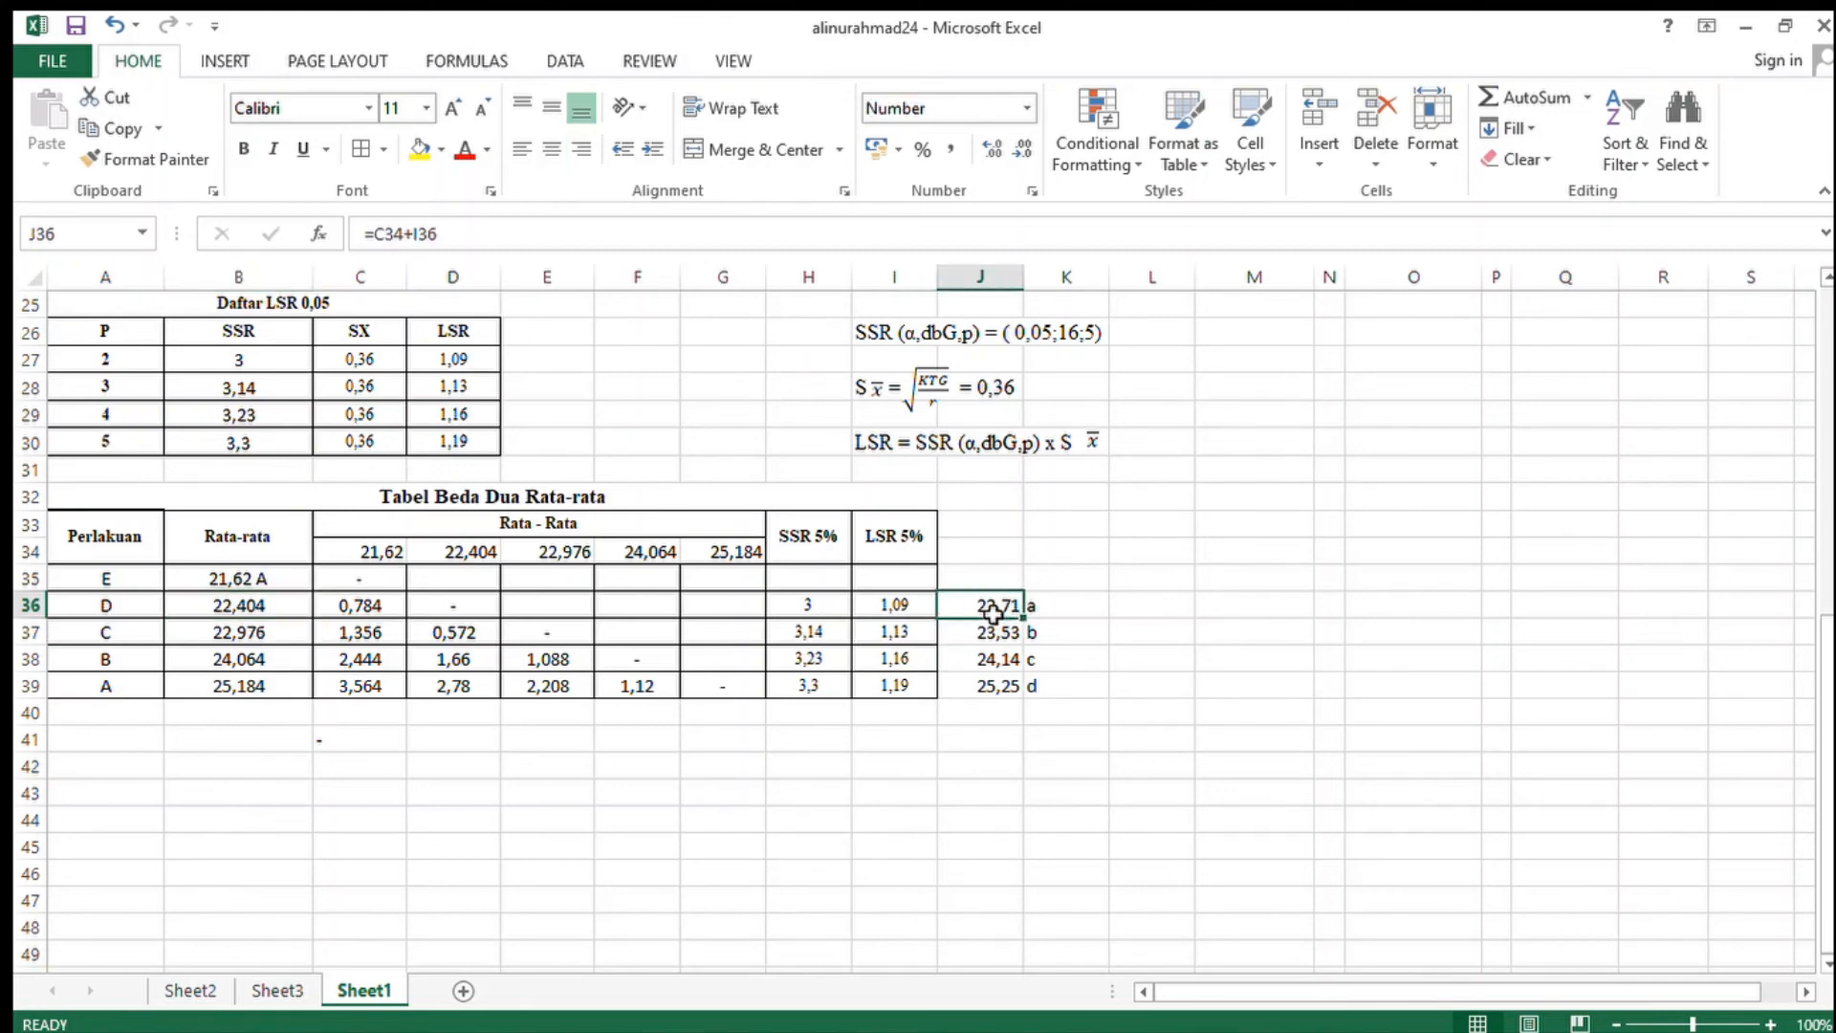
- Append the notation letter A to treatment D's average in B36
left_click(283, 617)
double_click(283, 617)
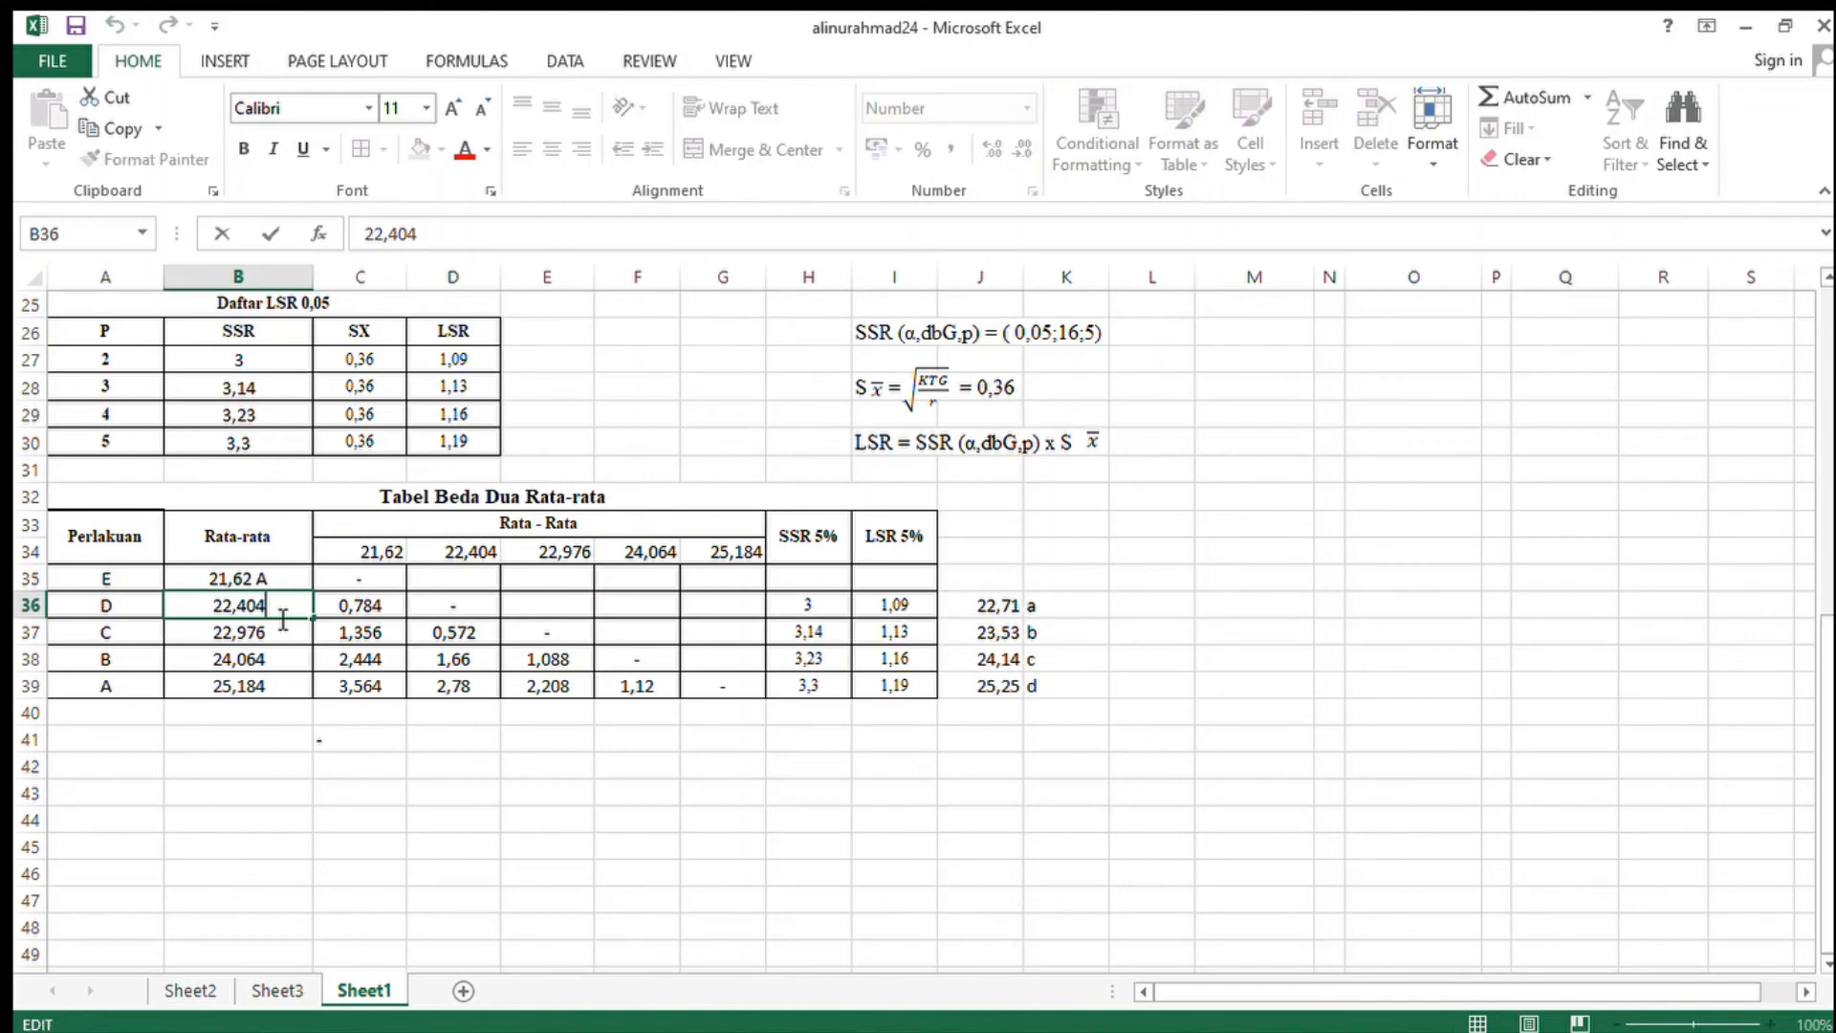
type("A")
left_click(252, 635)
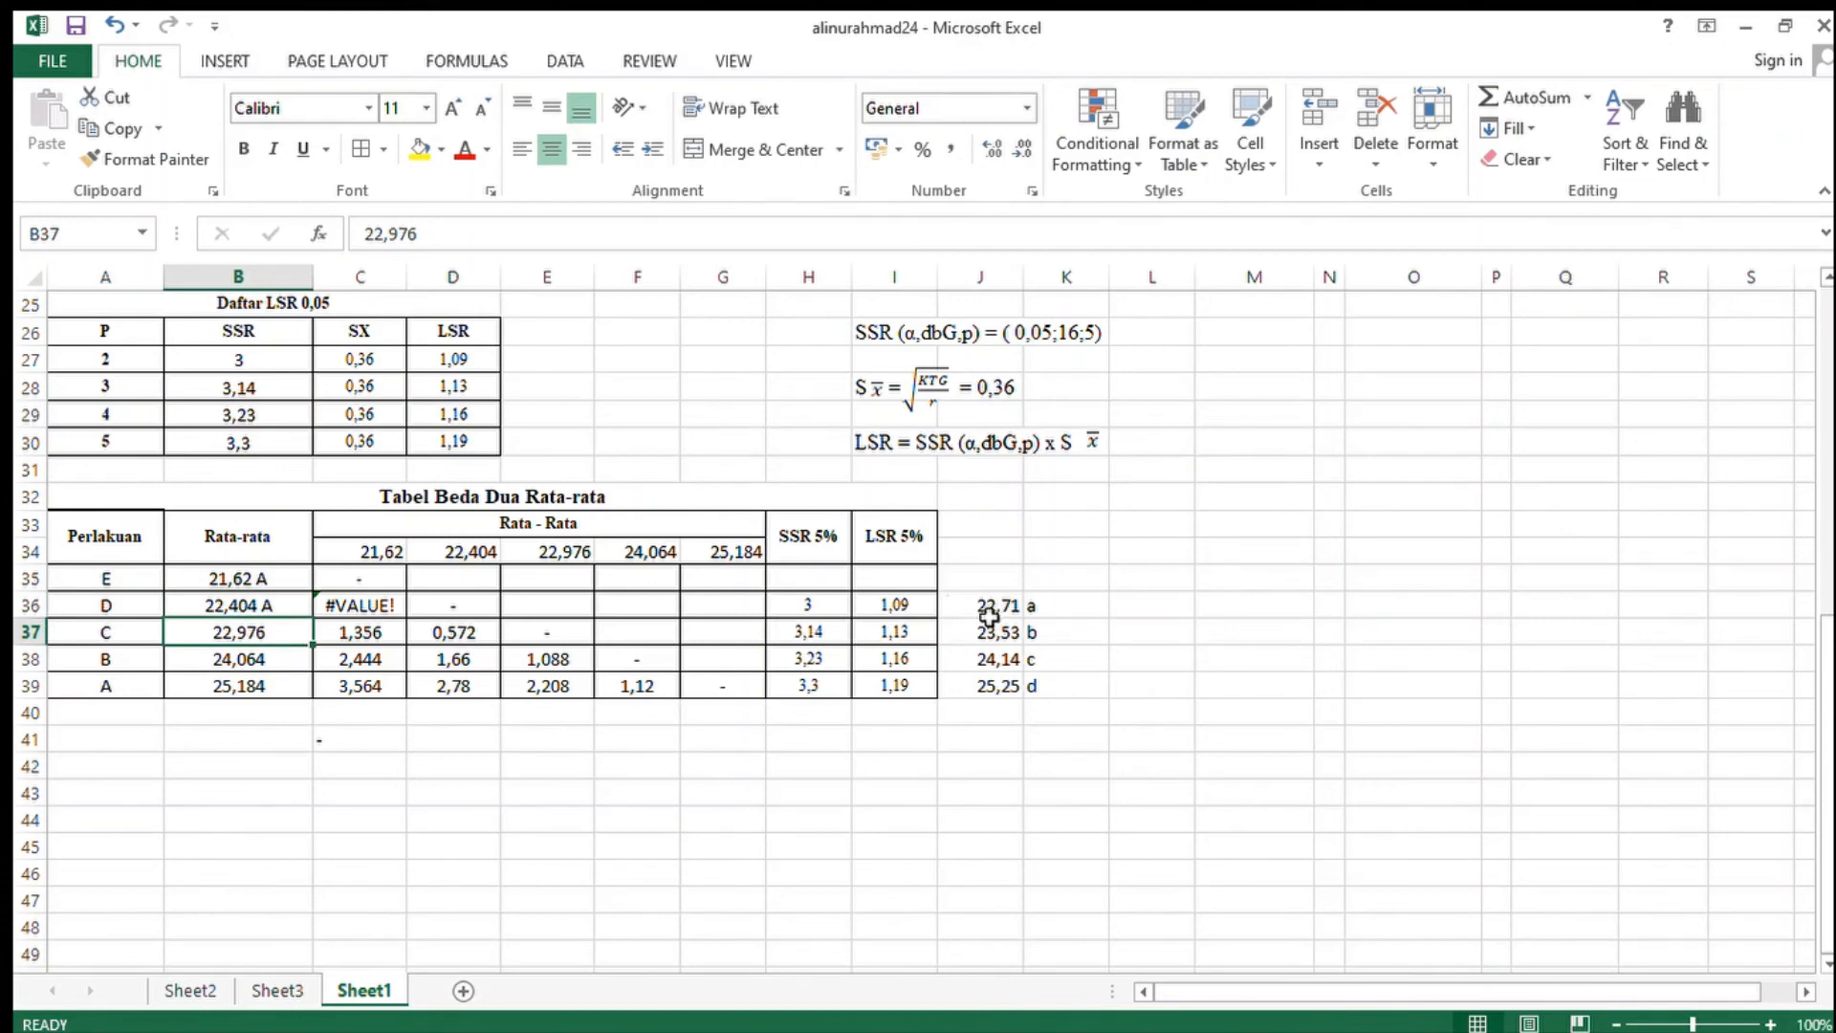
- Undo the letters added to the averages of treatments D and E in B36 and B35
key("ctrl+z")
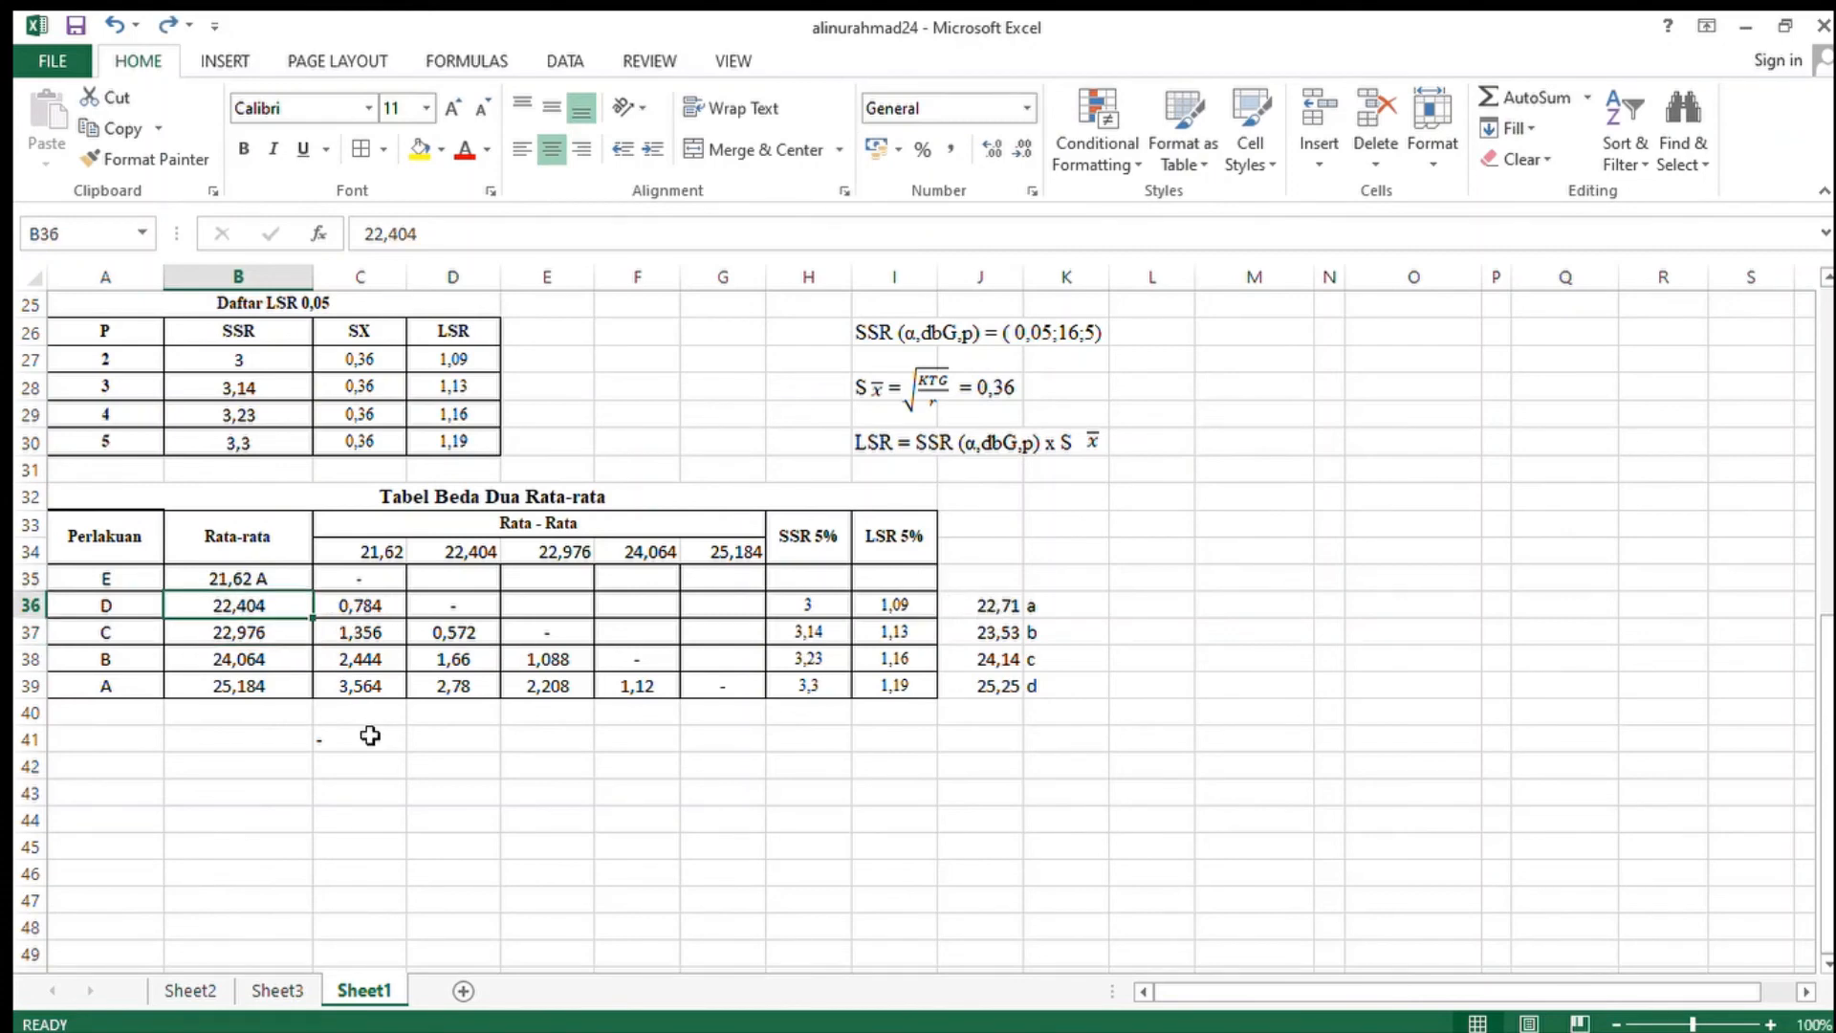
key("ctrl+z")
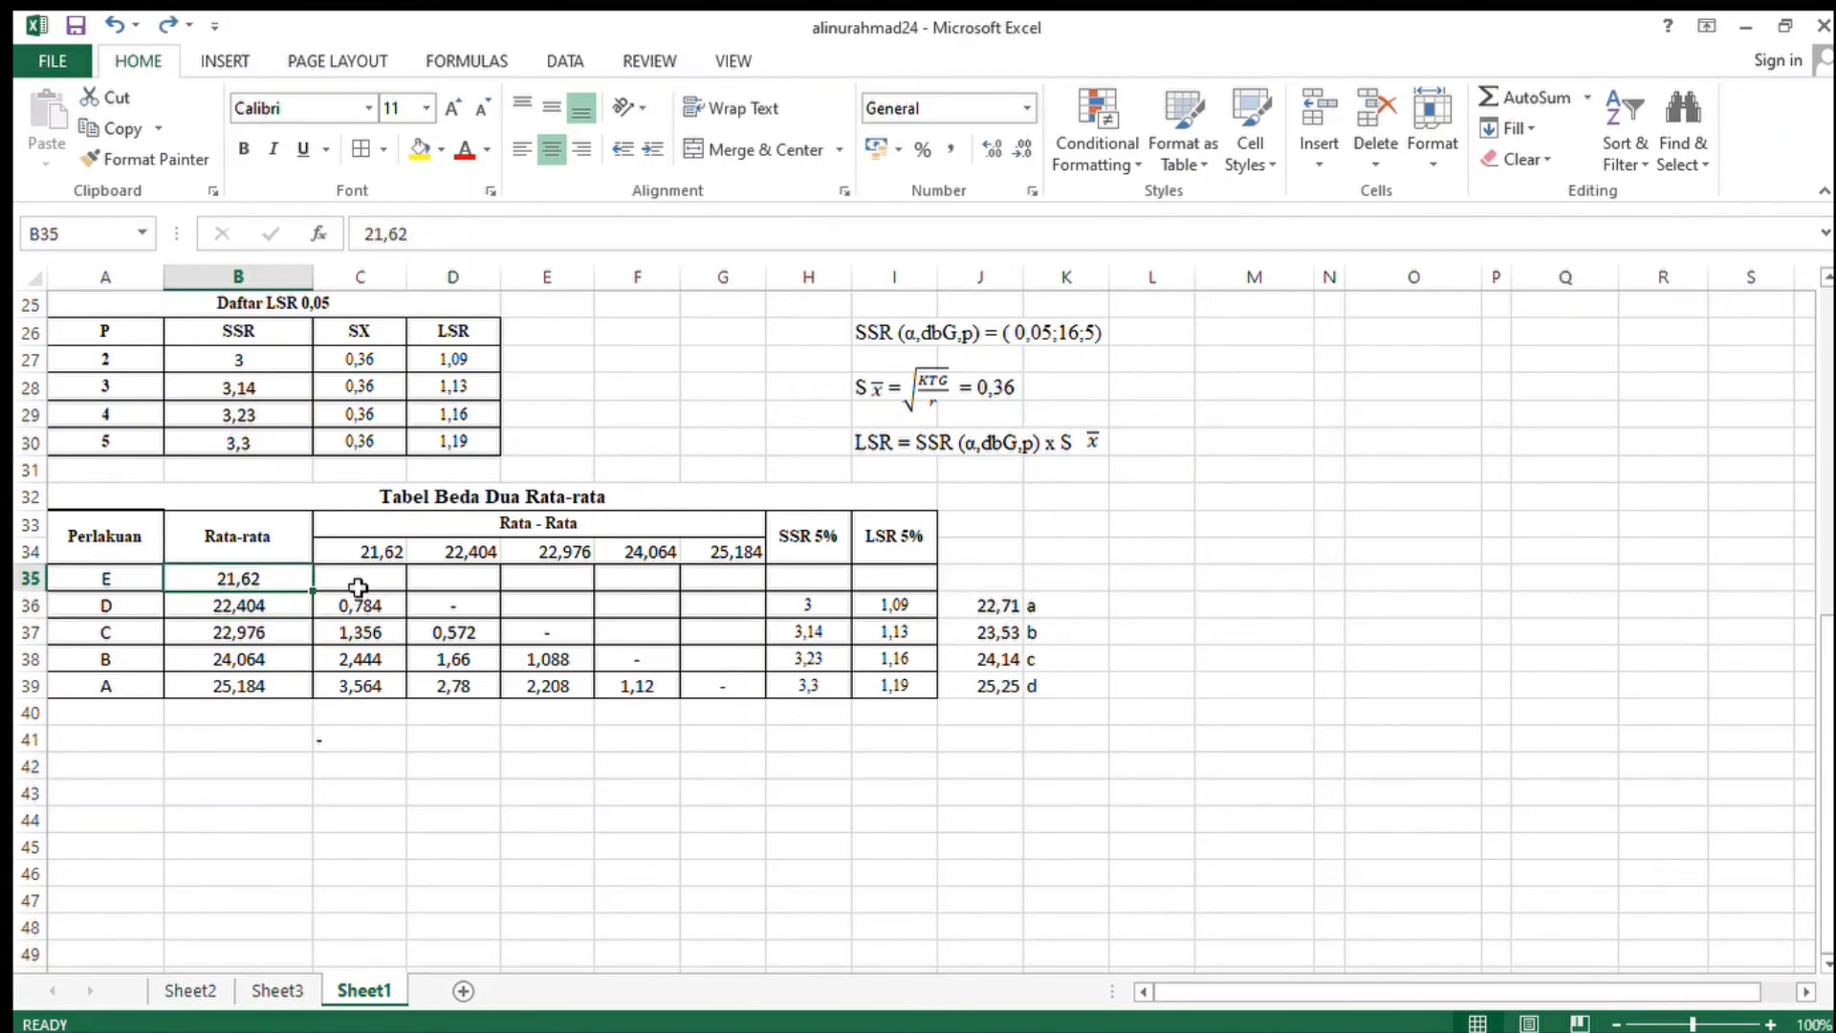
- Copy the pairwise differences in C35:G39 and paste them as plain values below the table, starting at C42
left_click_drag(359, 579, 705, 706)
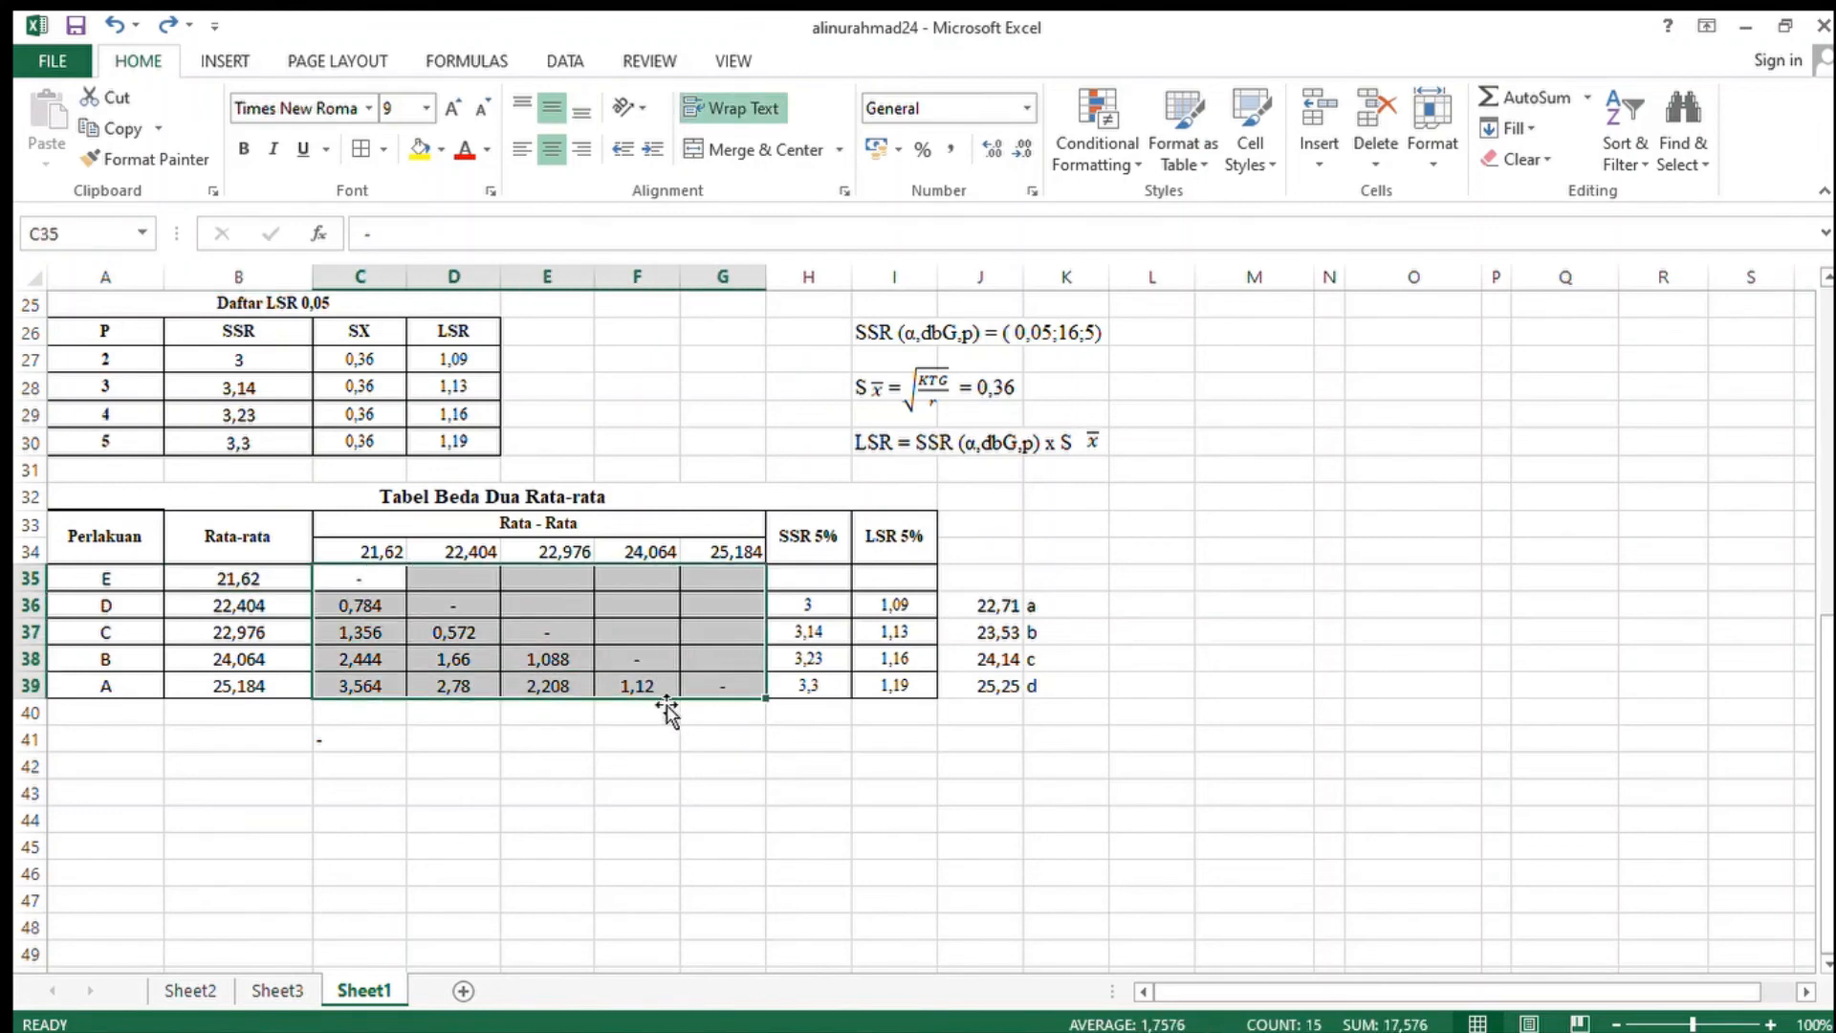
key("ctrl+c")
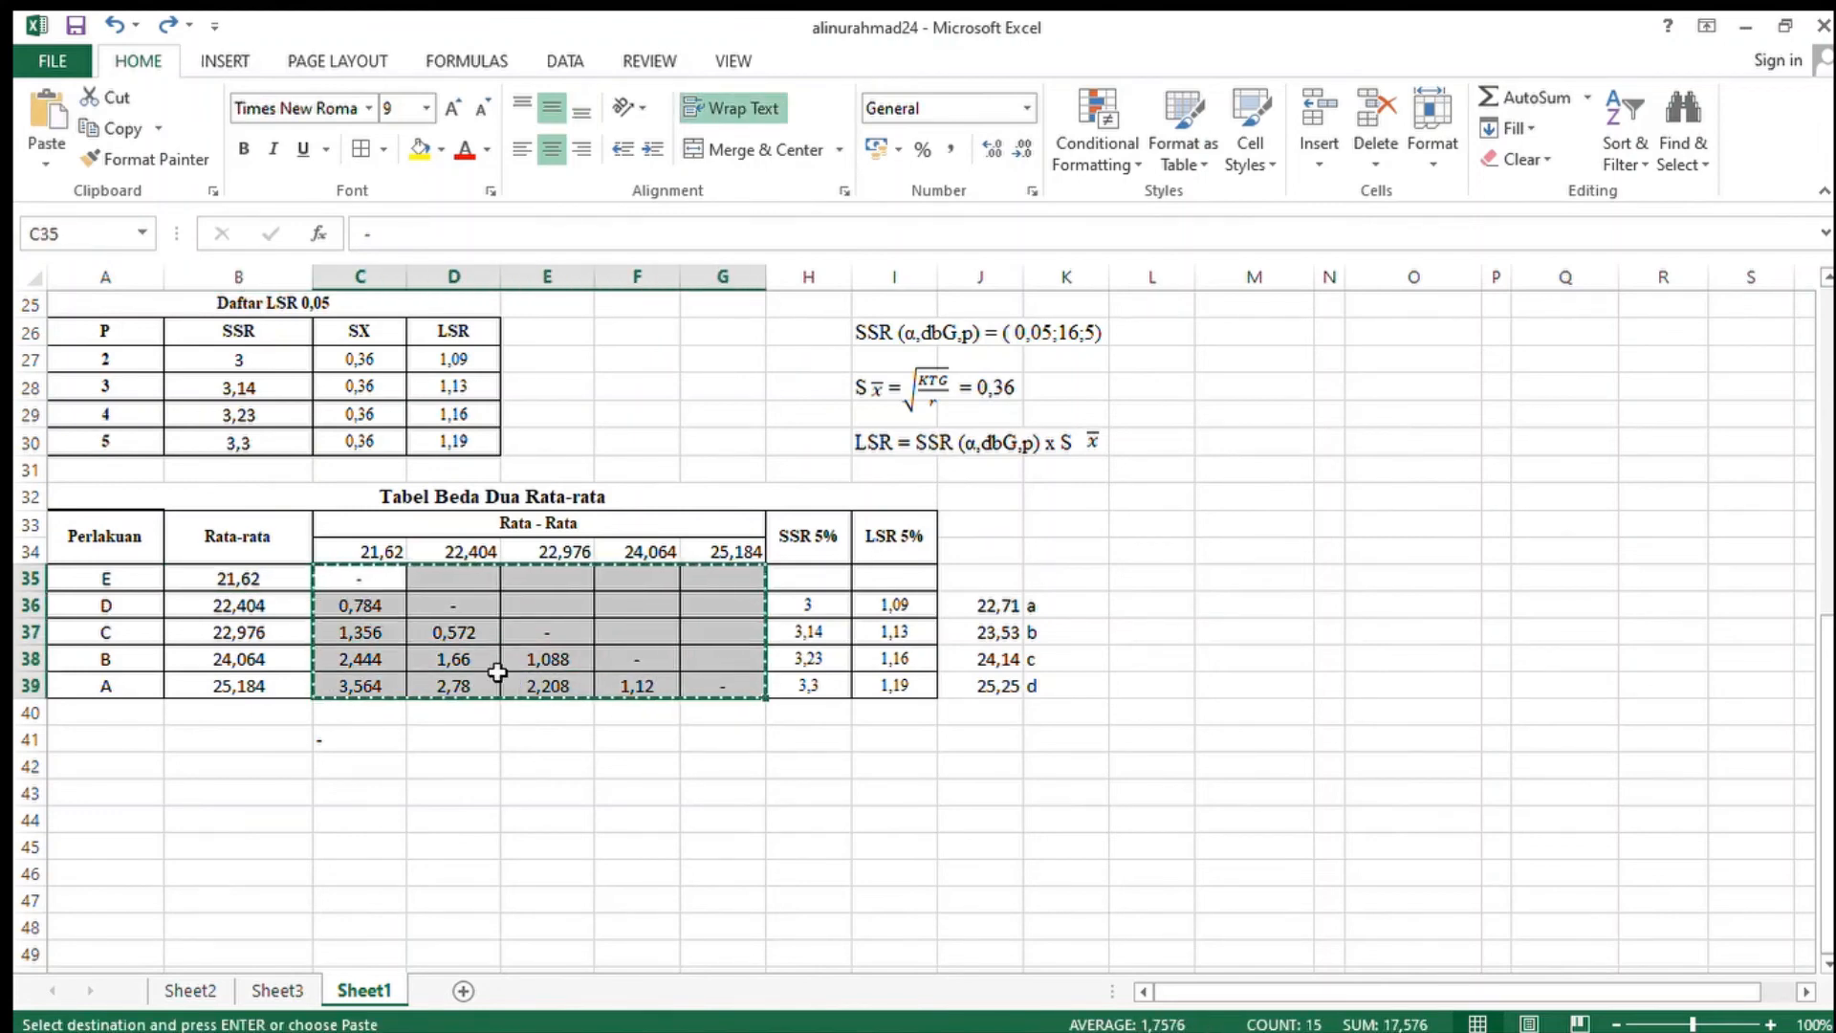
left_click(359, 756)
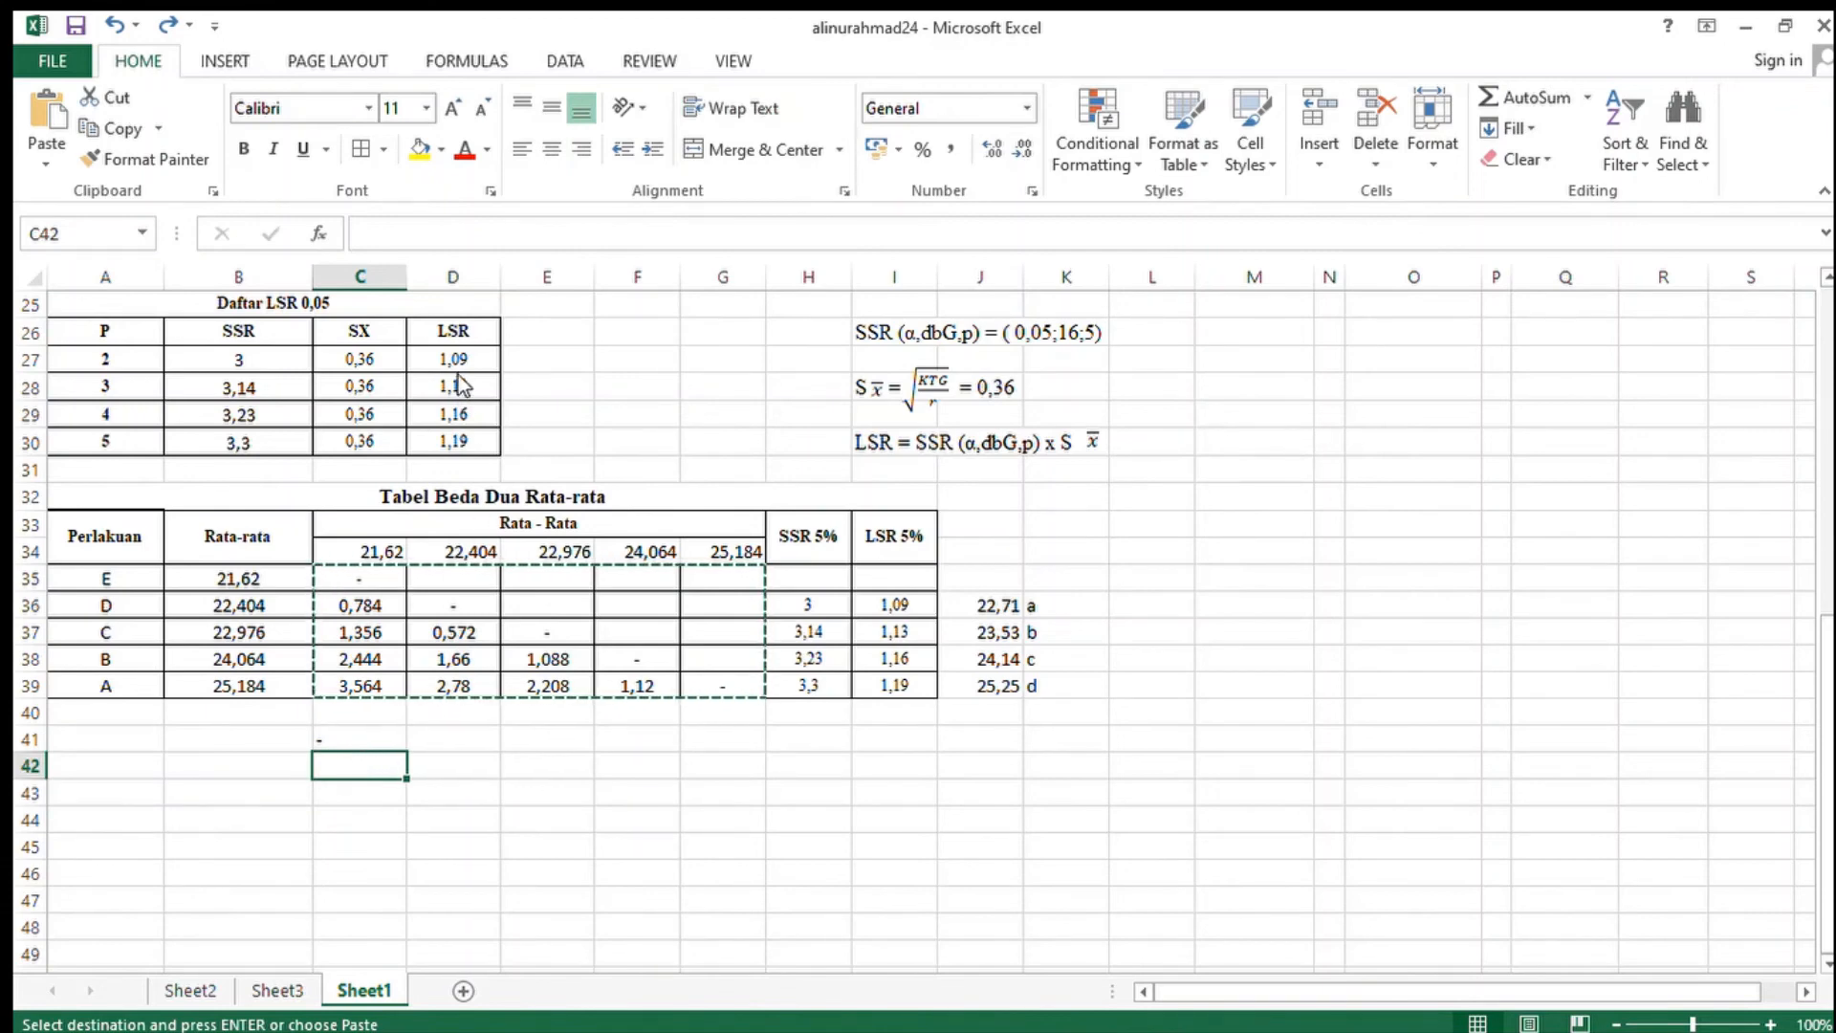
key("ctrl+v")
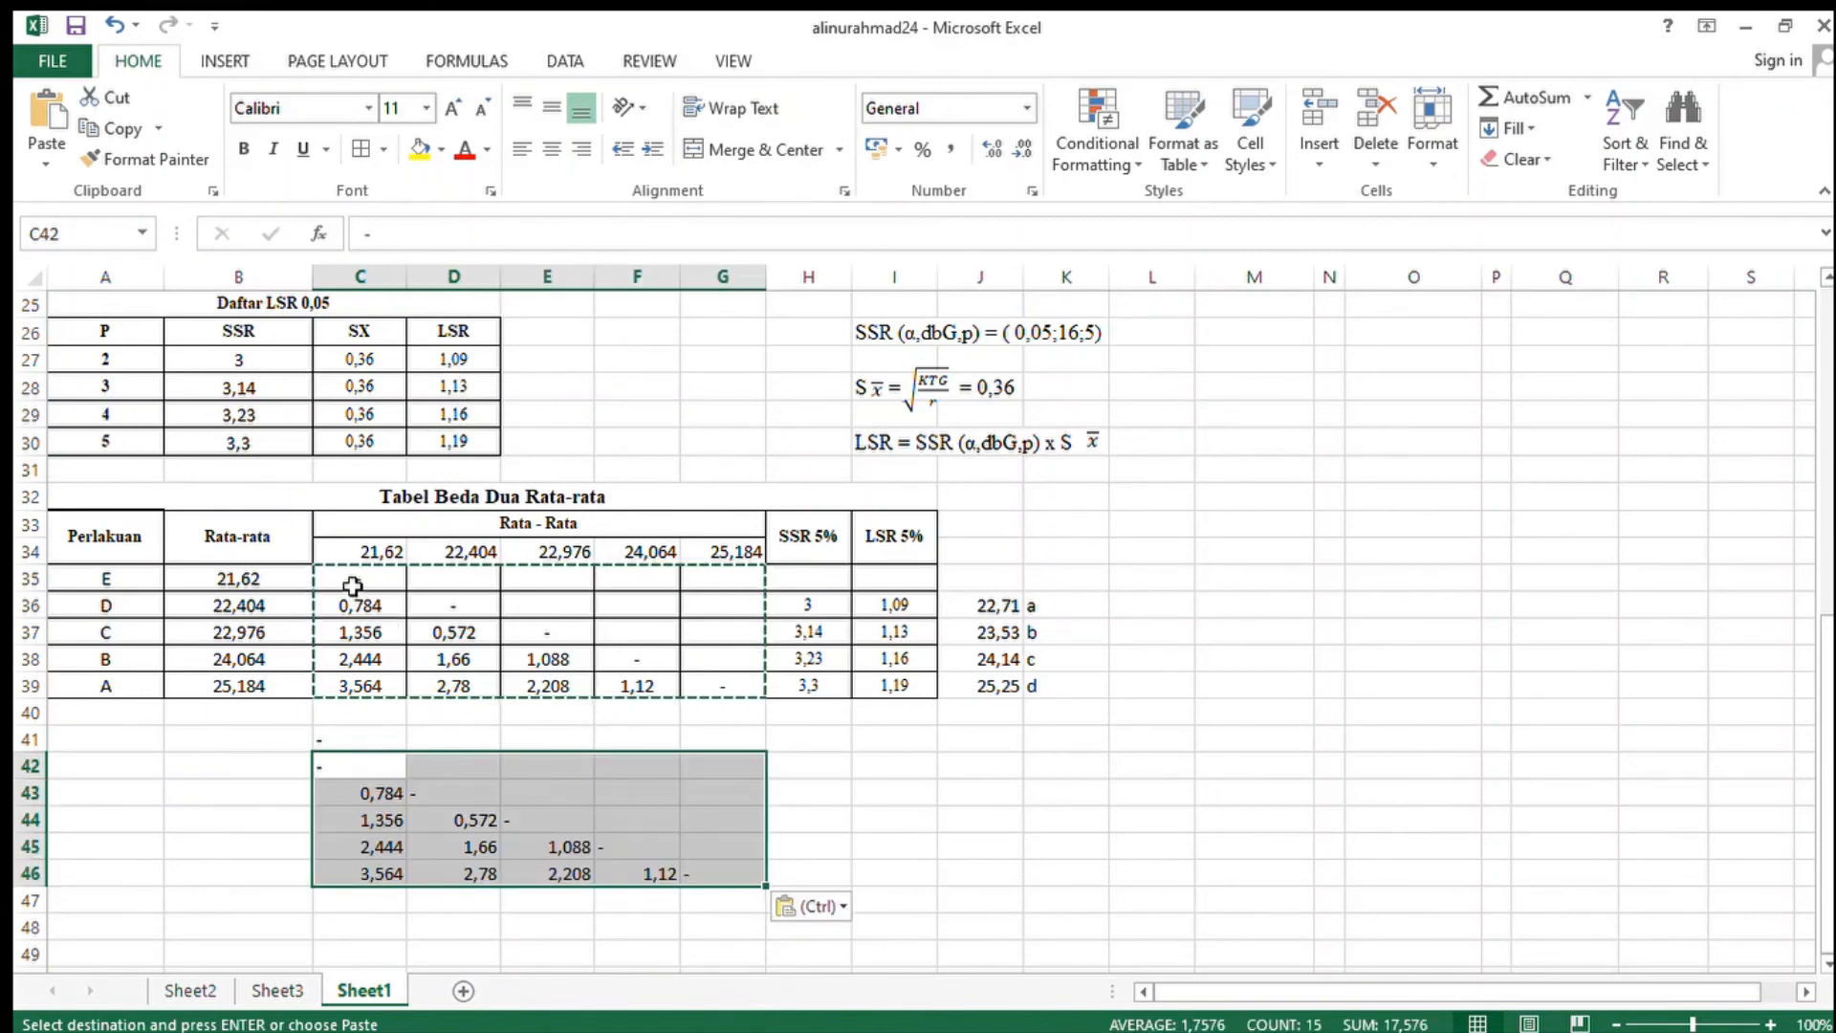
- Replace the contents of C35:G39 with the plain values from C42:G46 and clear the temporary copy below the table
left_click_drag(344, 579, 697, 681)
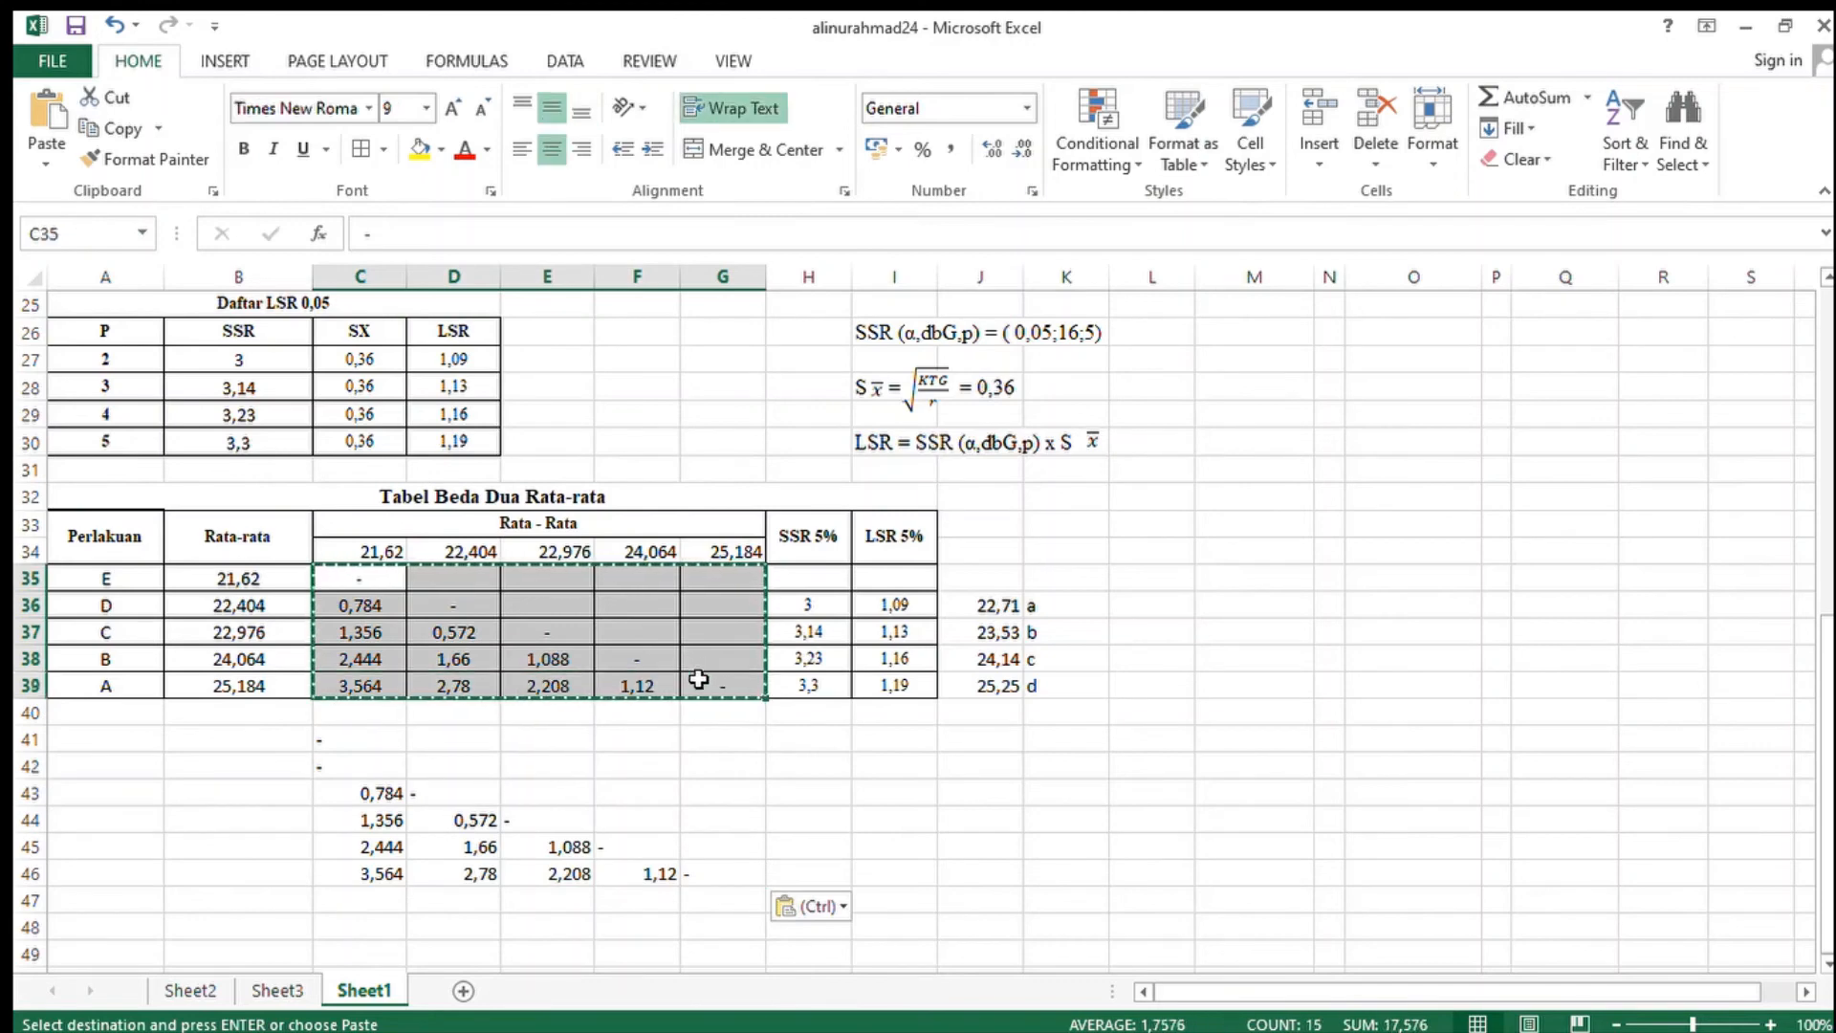
key("Delete")
left_click_drag(364, 775, 689, 878)
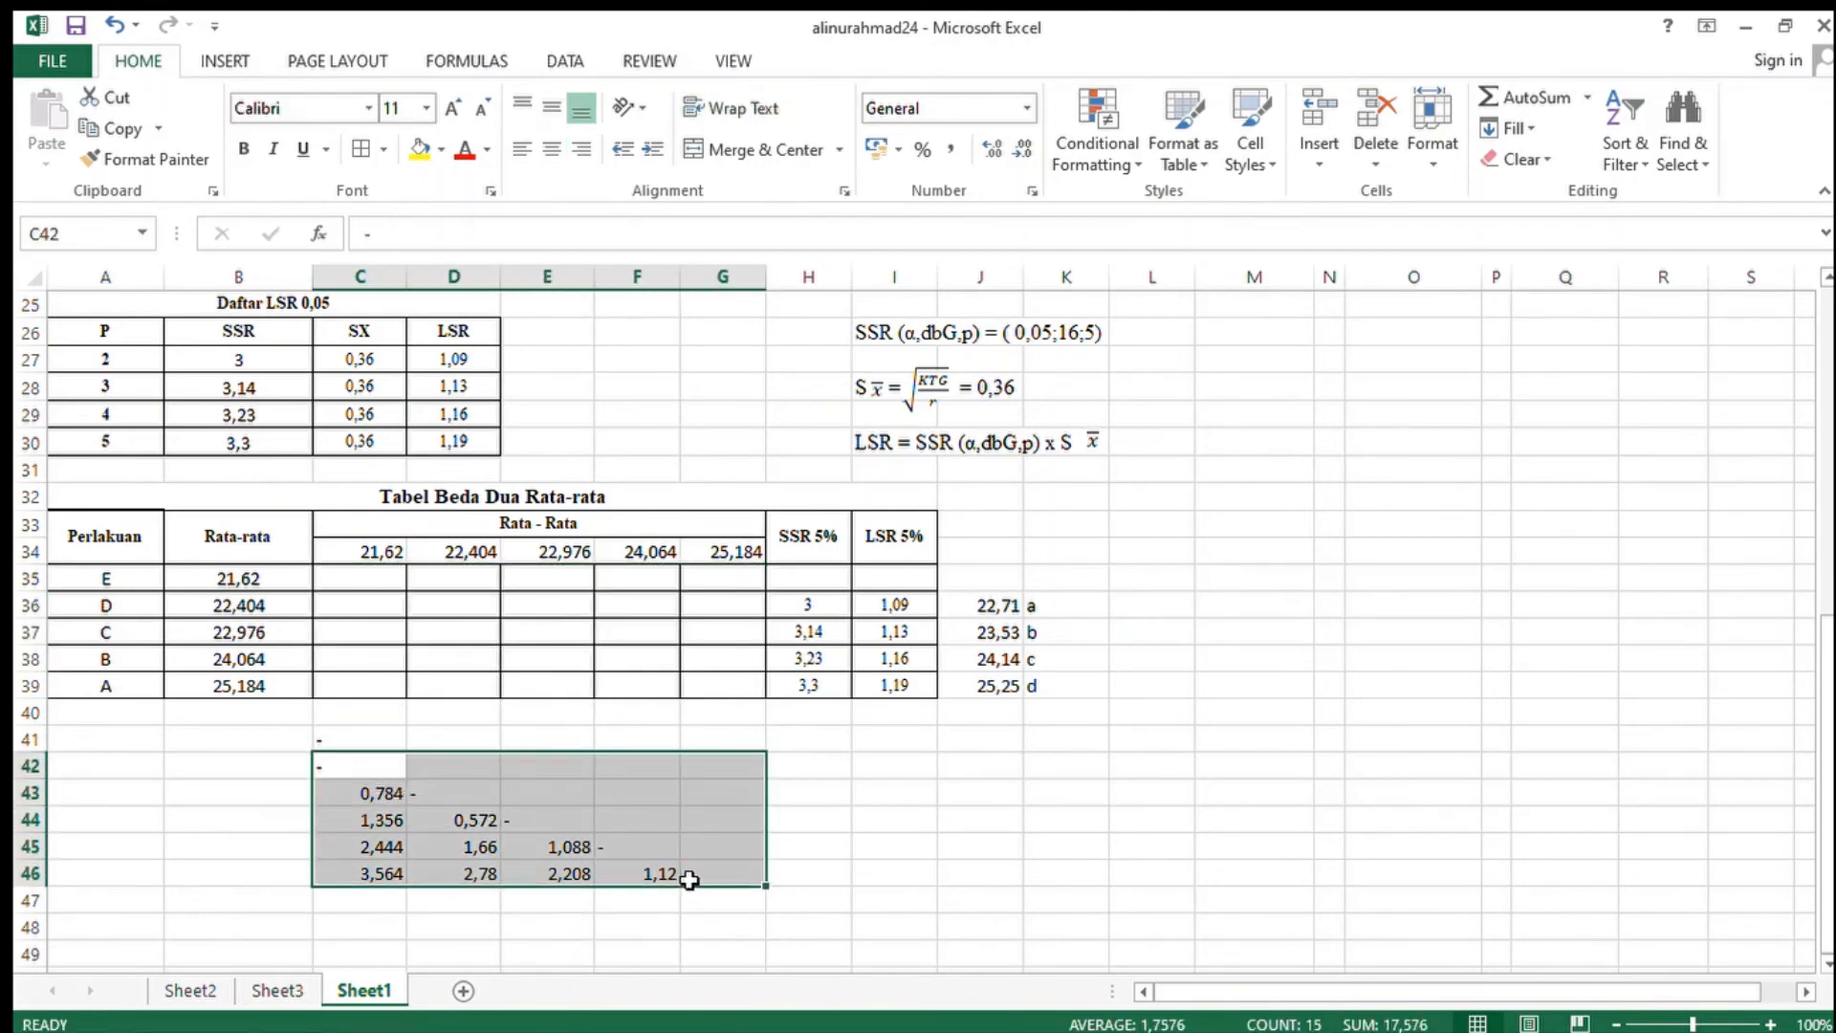
key("ctrl+c")
left_click(357, 578)
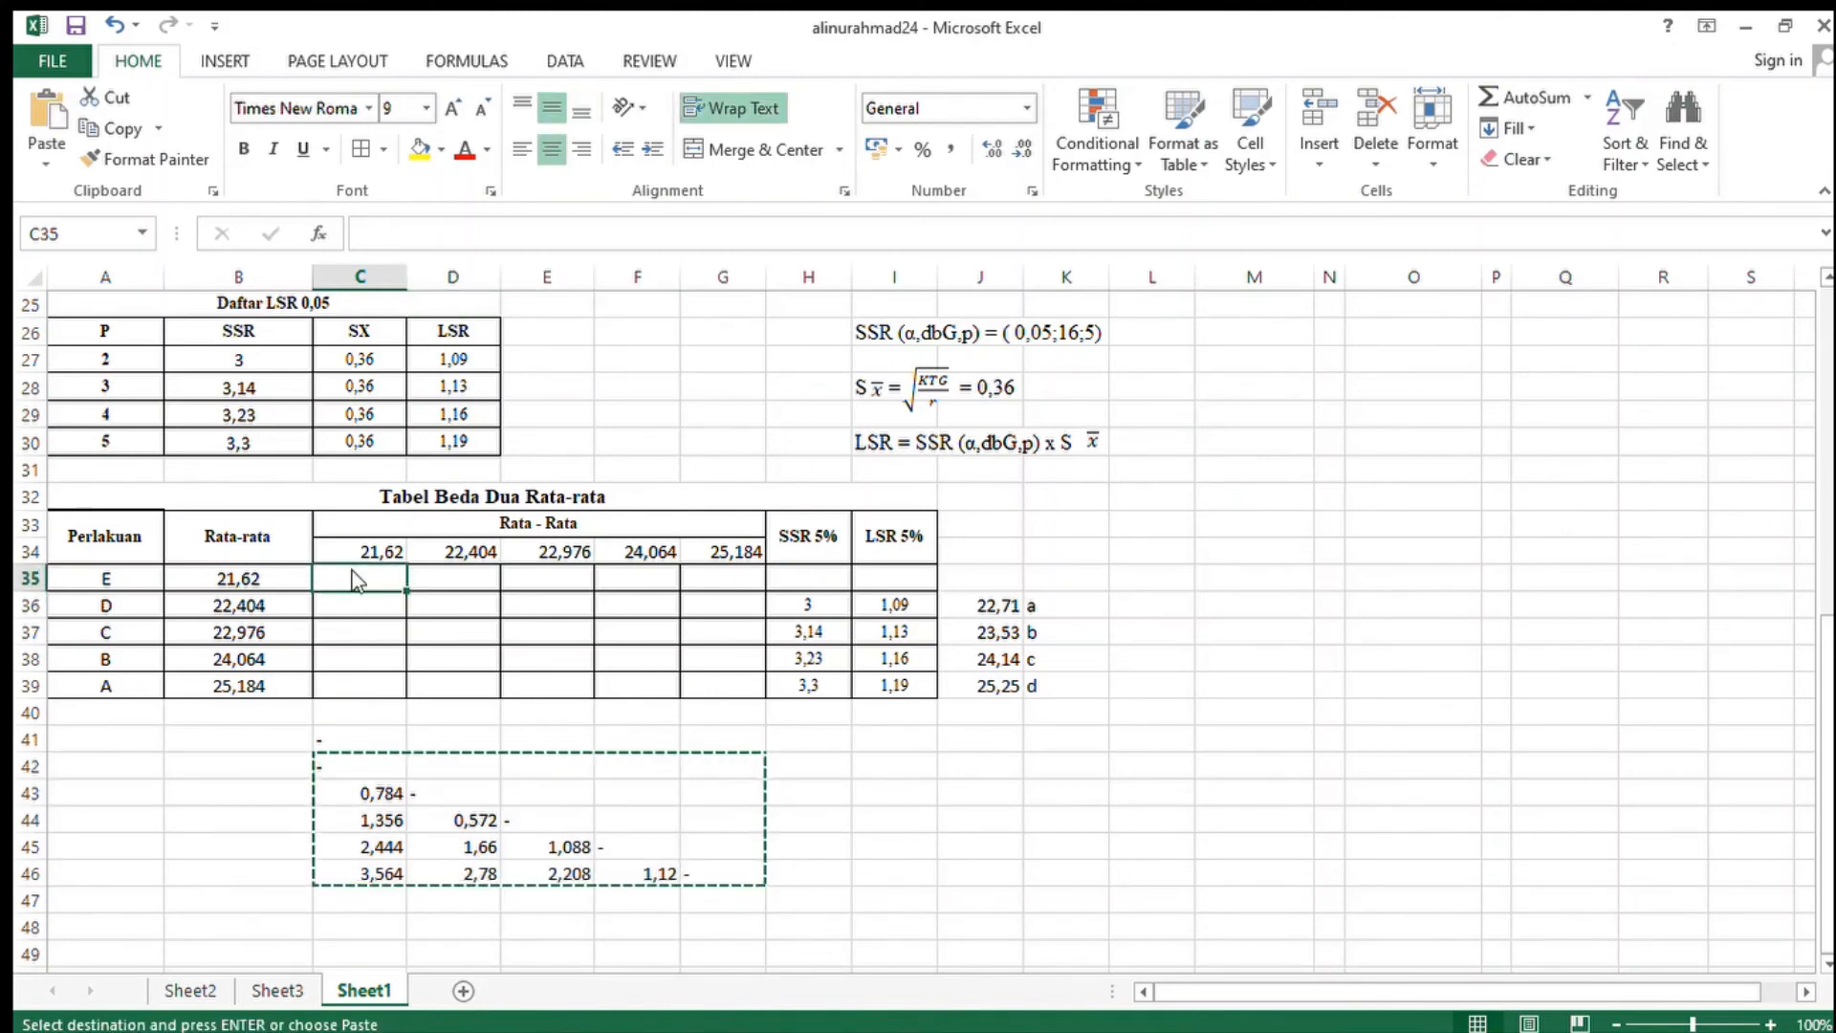
key("ctrl+v")
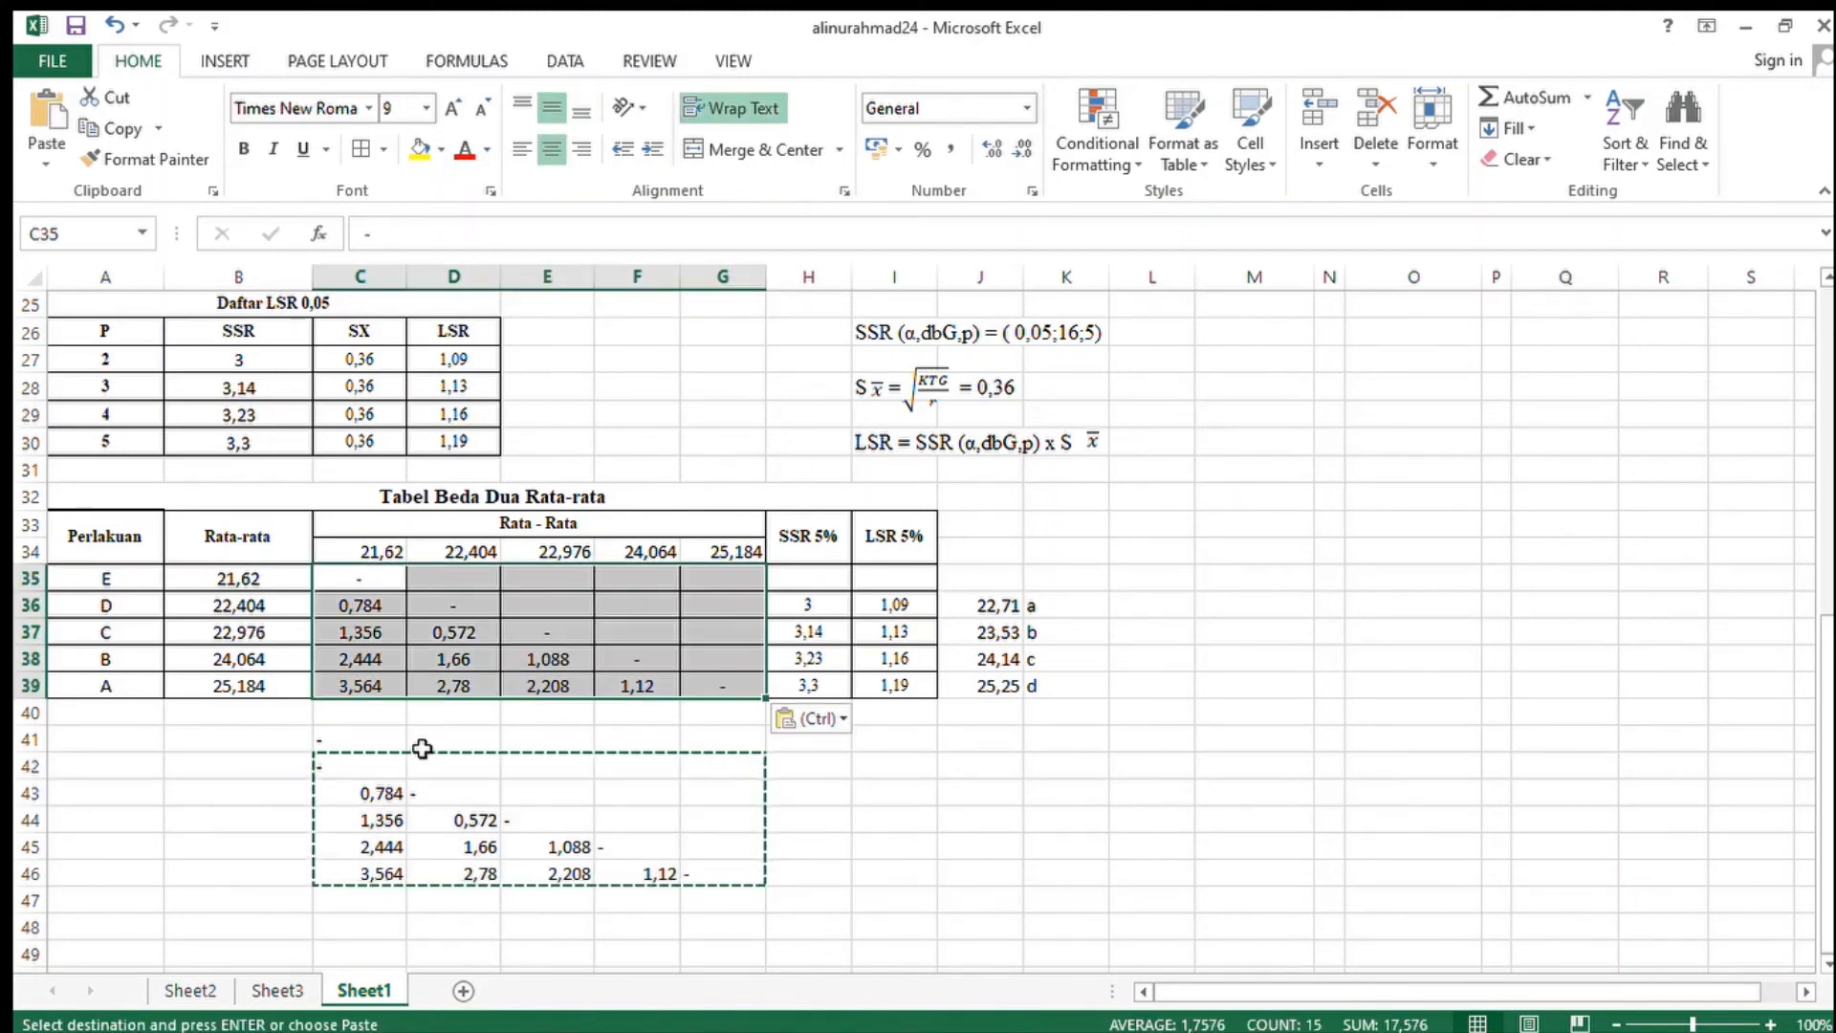
left_click(363, 770)
key("ctrl+z")
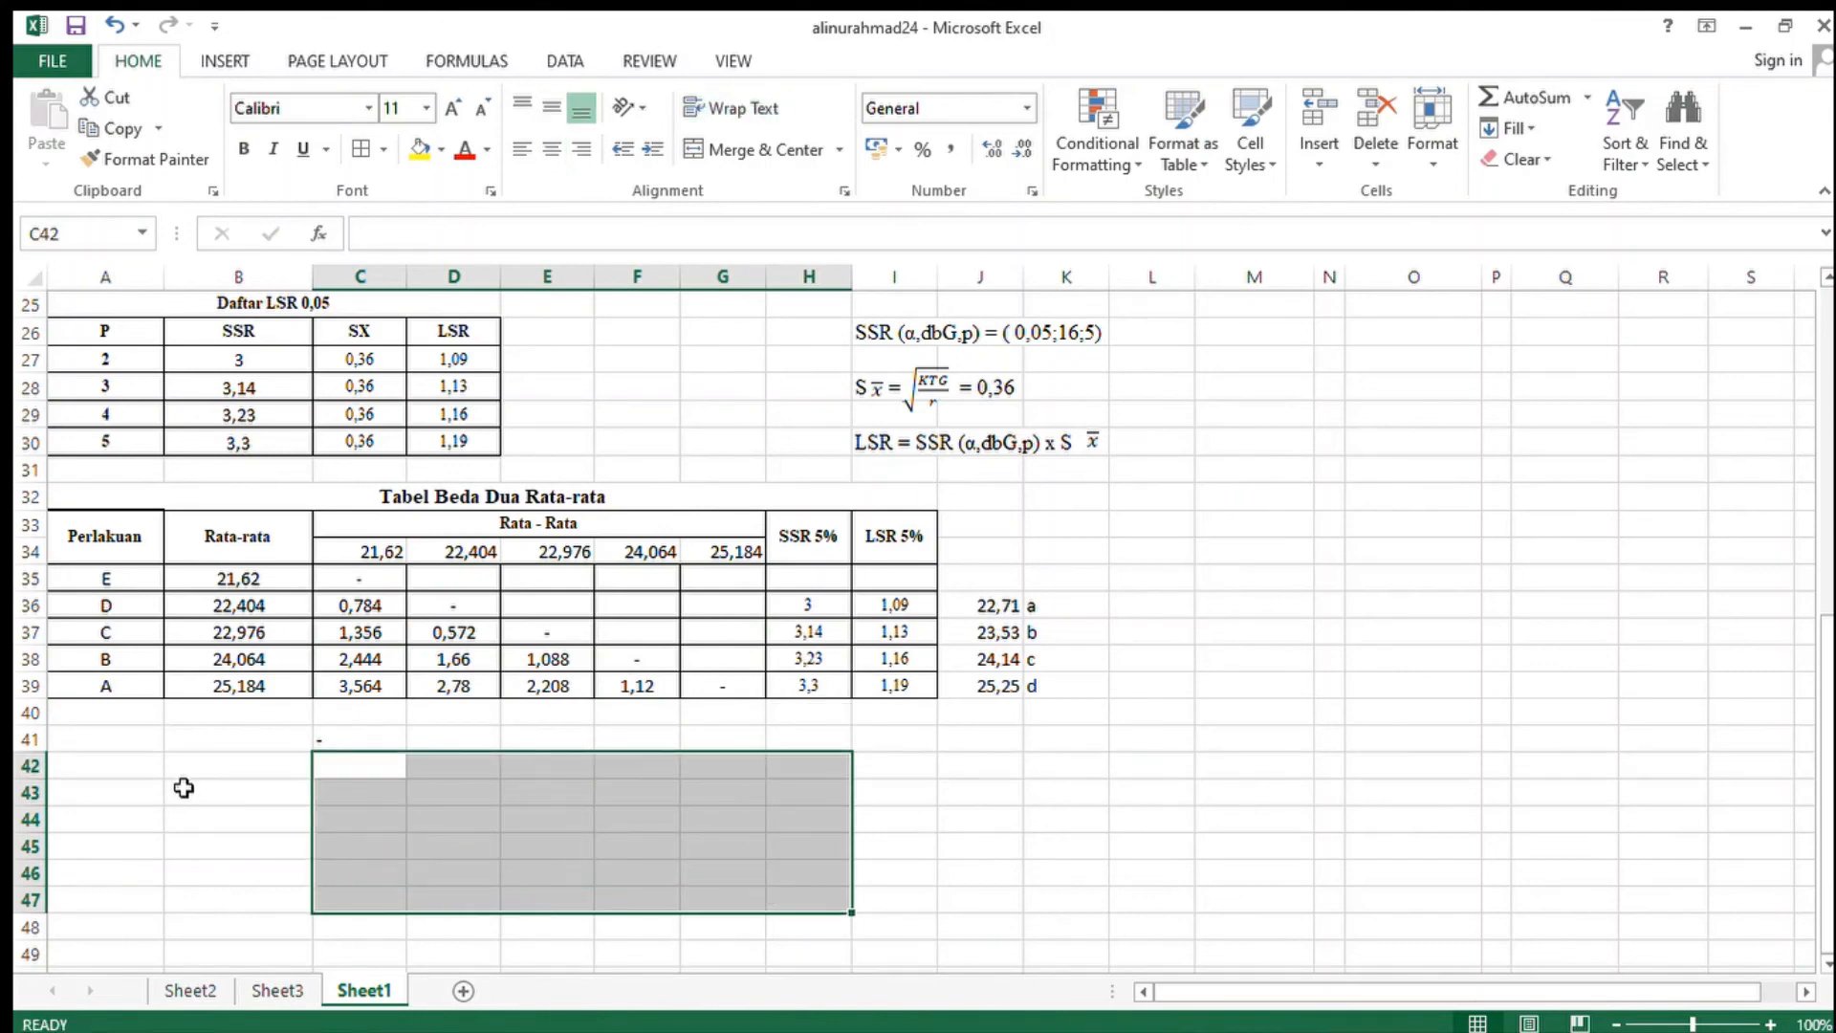
- Append the notation letter A to the averages of treatments E and D in B35 and B36
left_click_drag(179, 782, 287, 574)
left_click(290, 573)
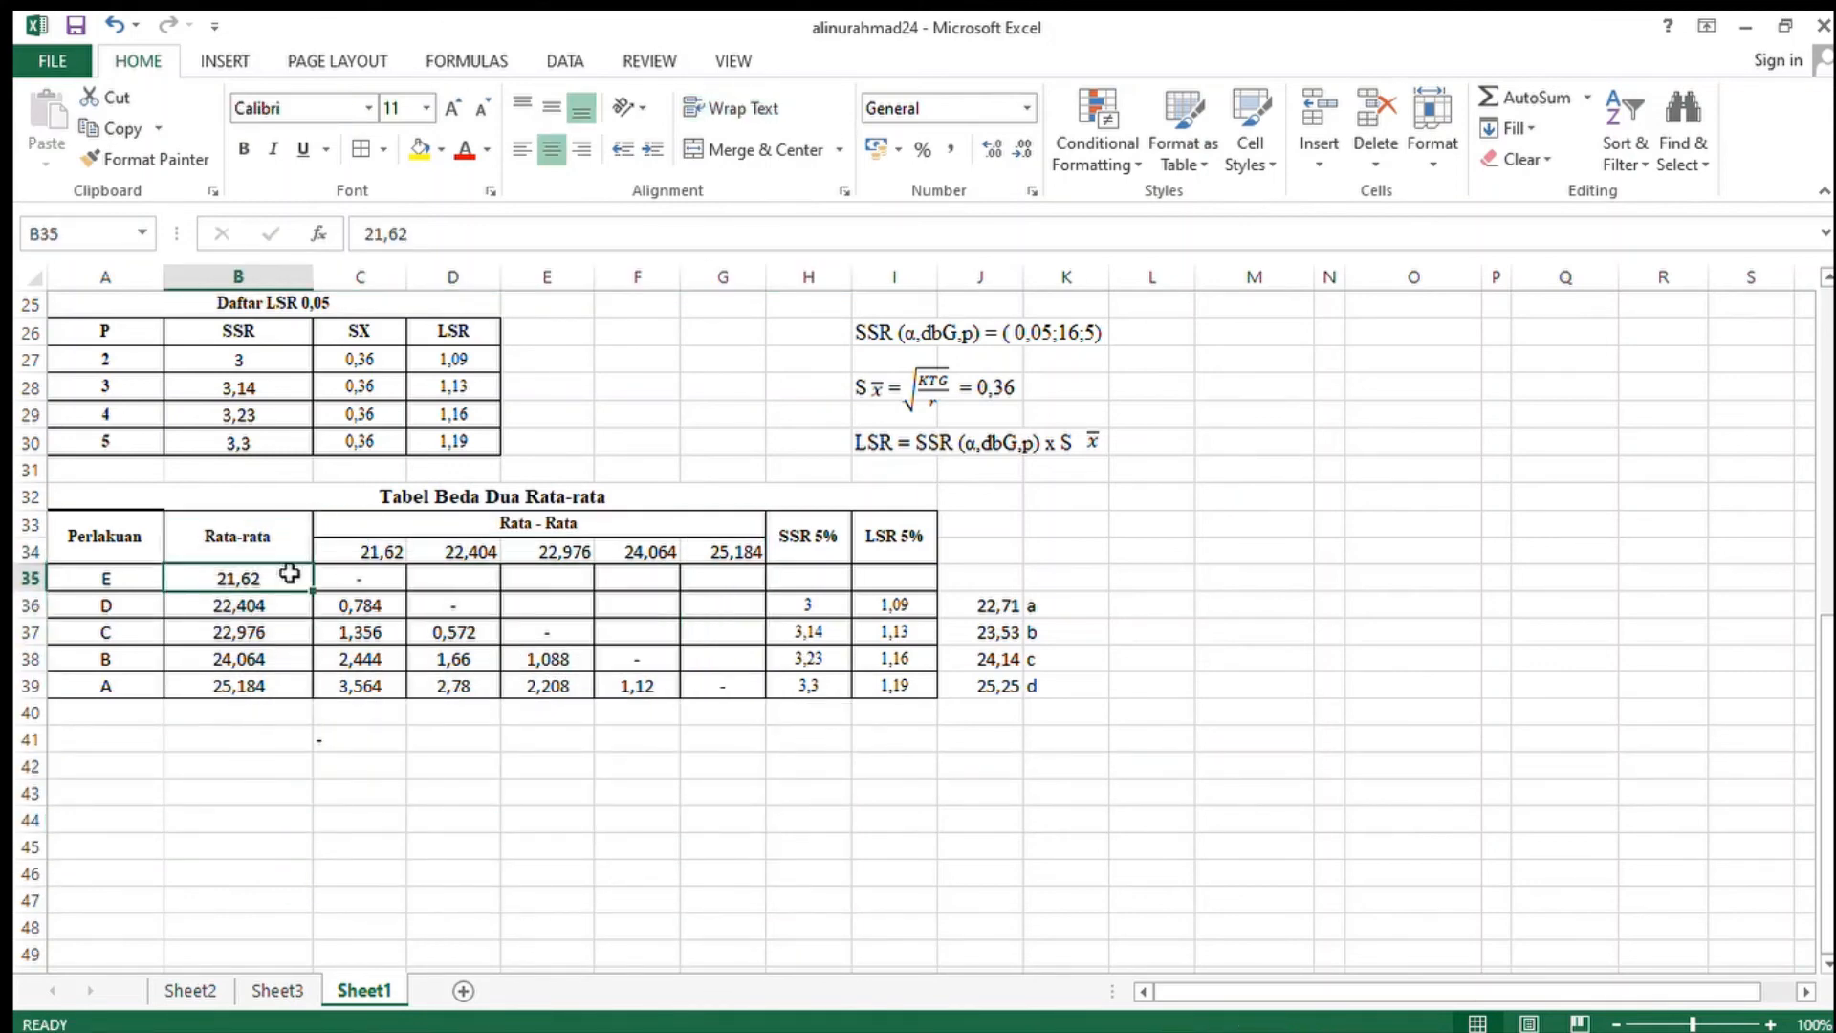
double_click(289, 574)
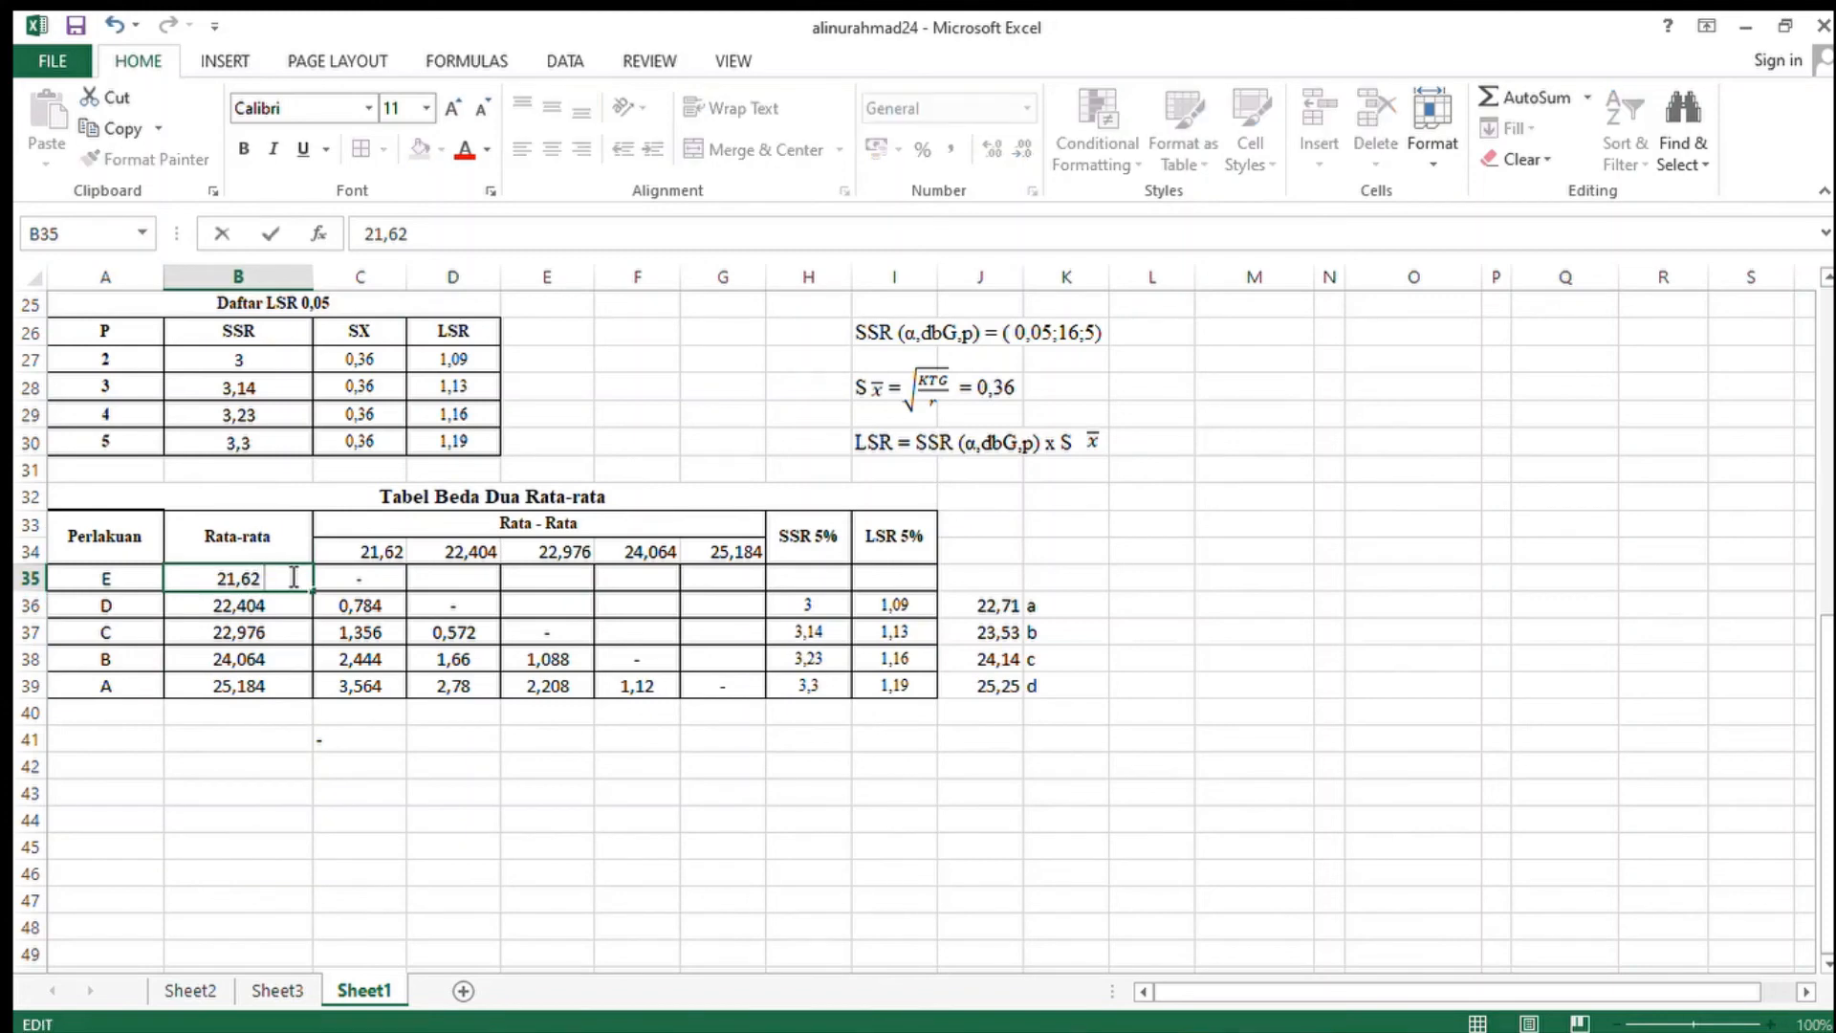
type("A")
double_click(251, 604)
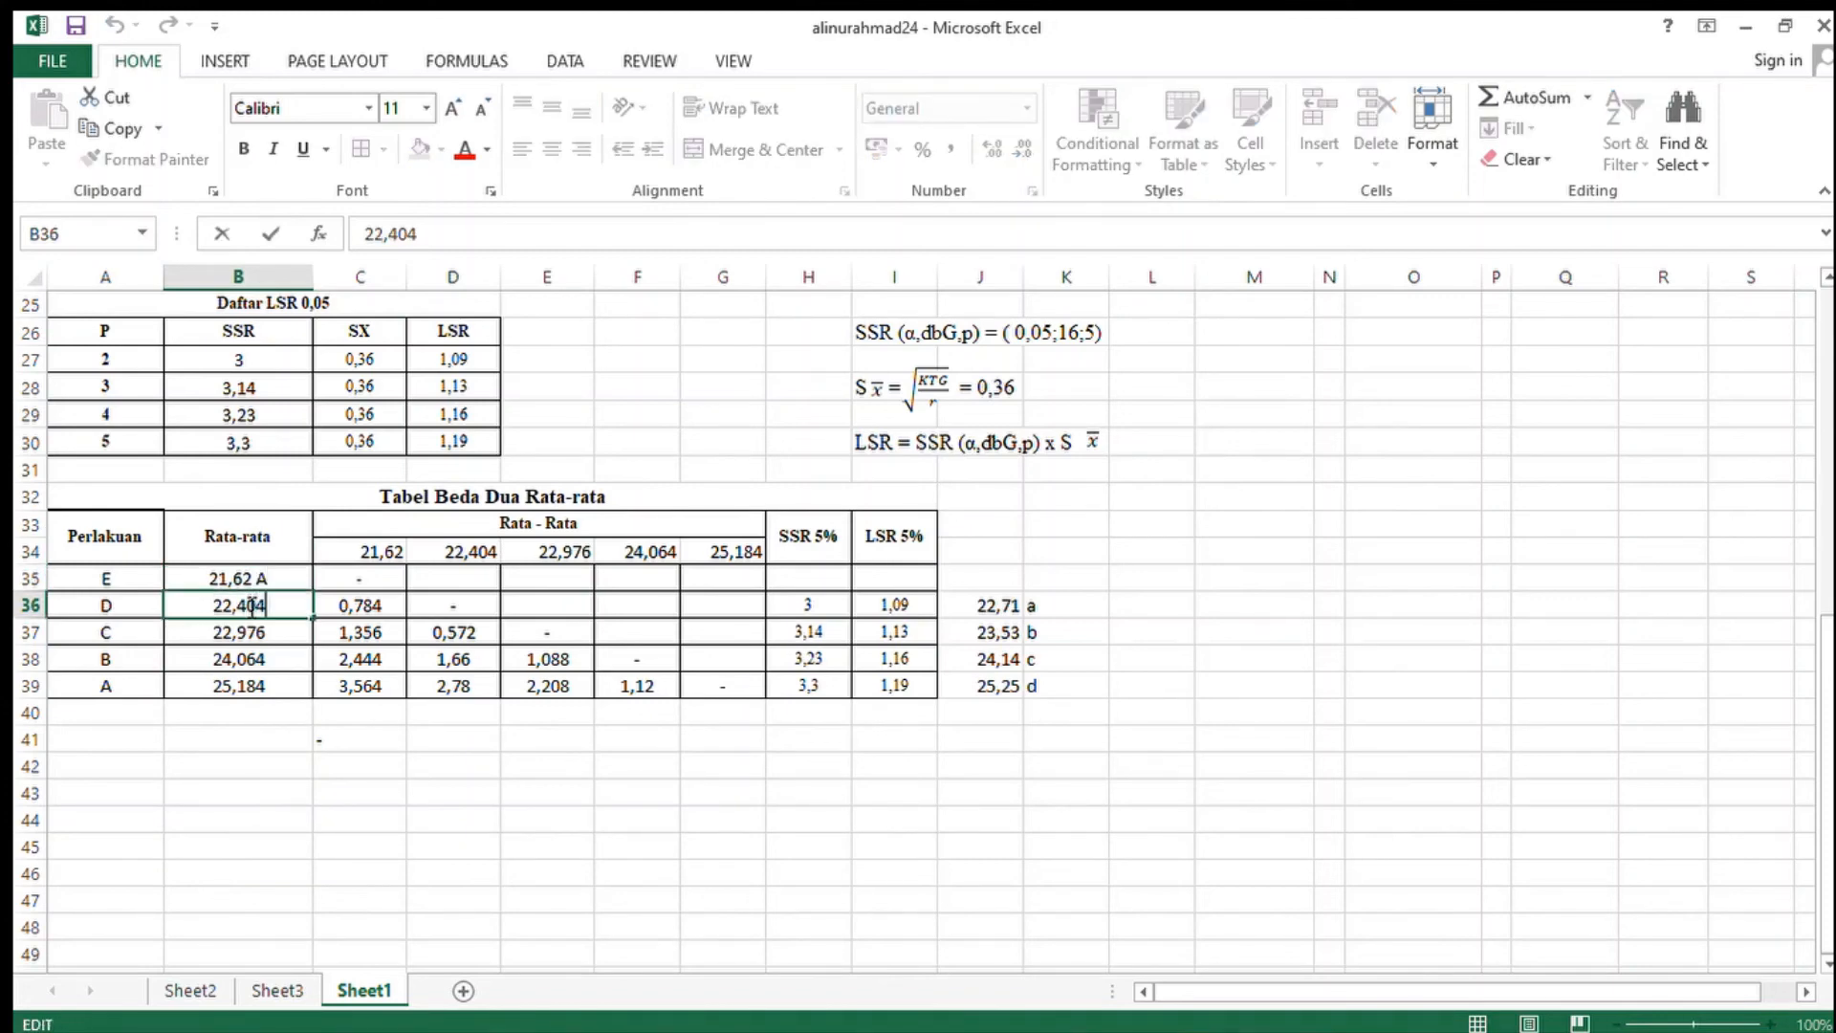
type("A")
left_click(1366, 738)
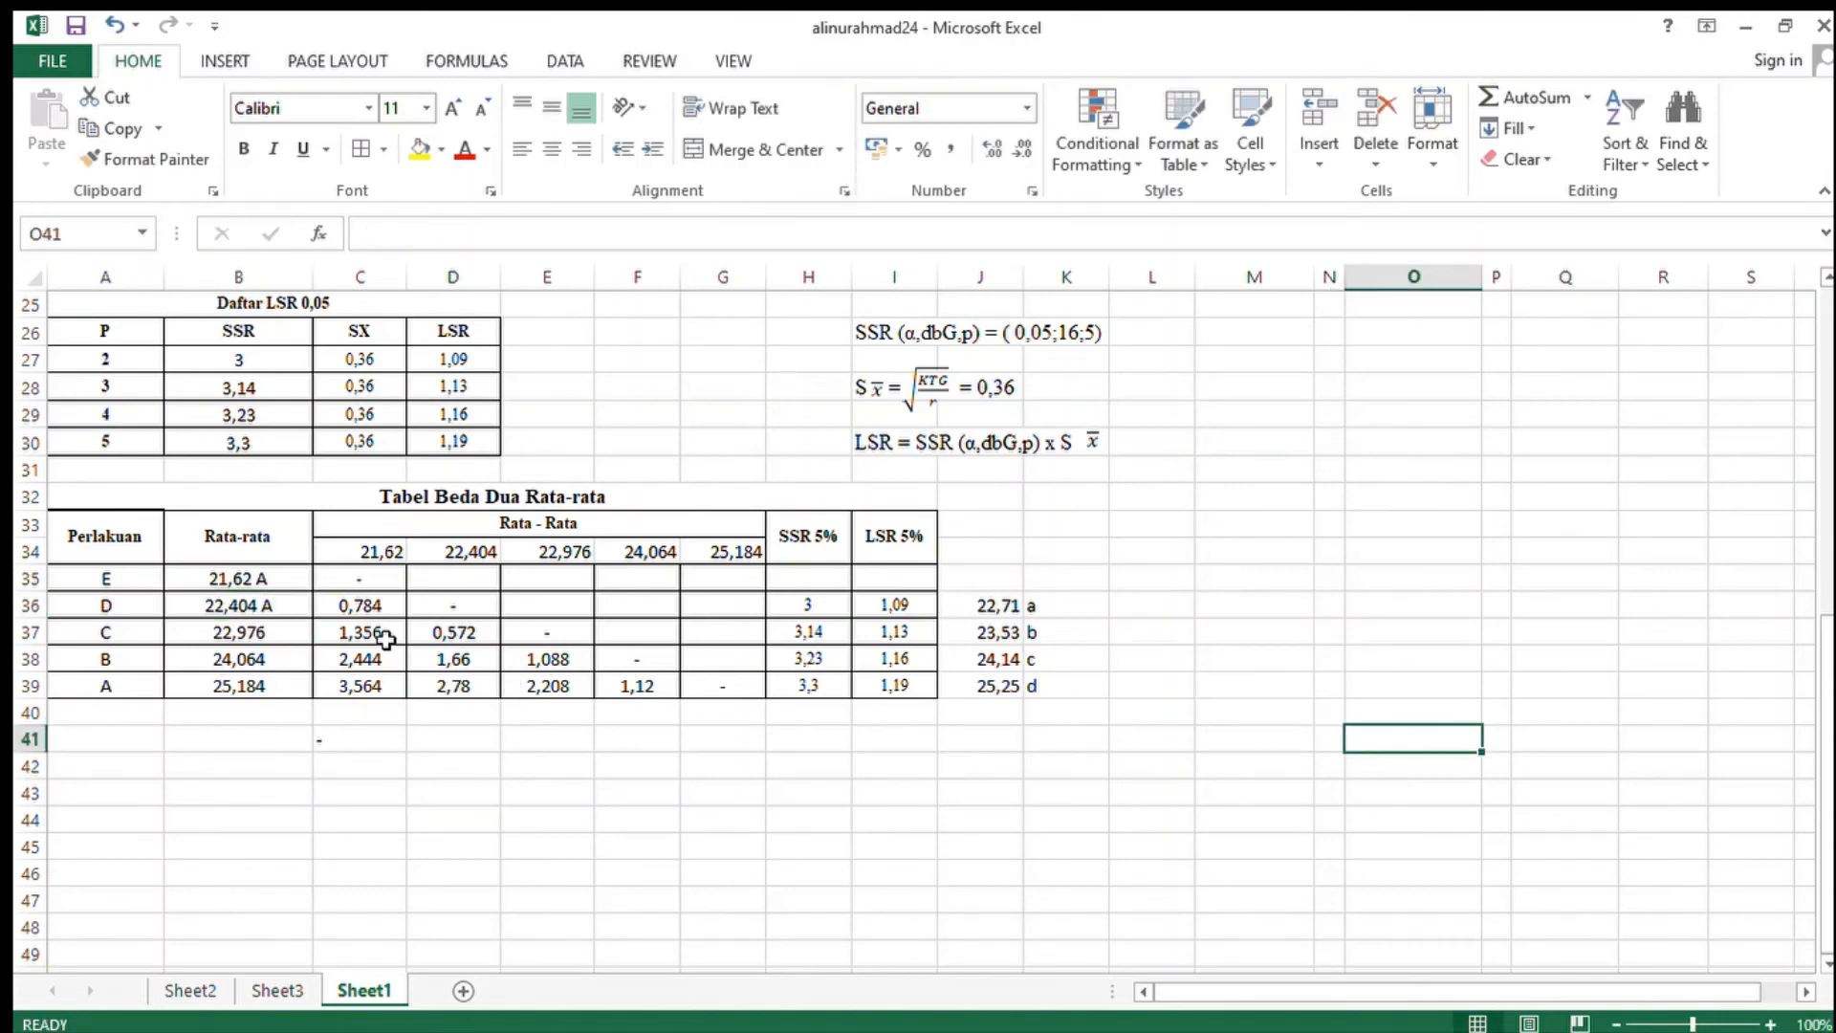
- Compare treatment C's average in B37 with the limit values in J36 and J37
left_click(980, 612)
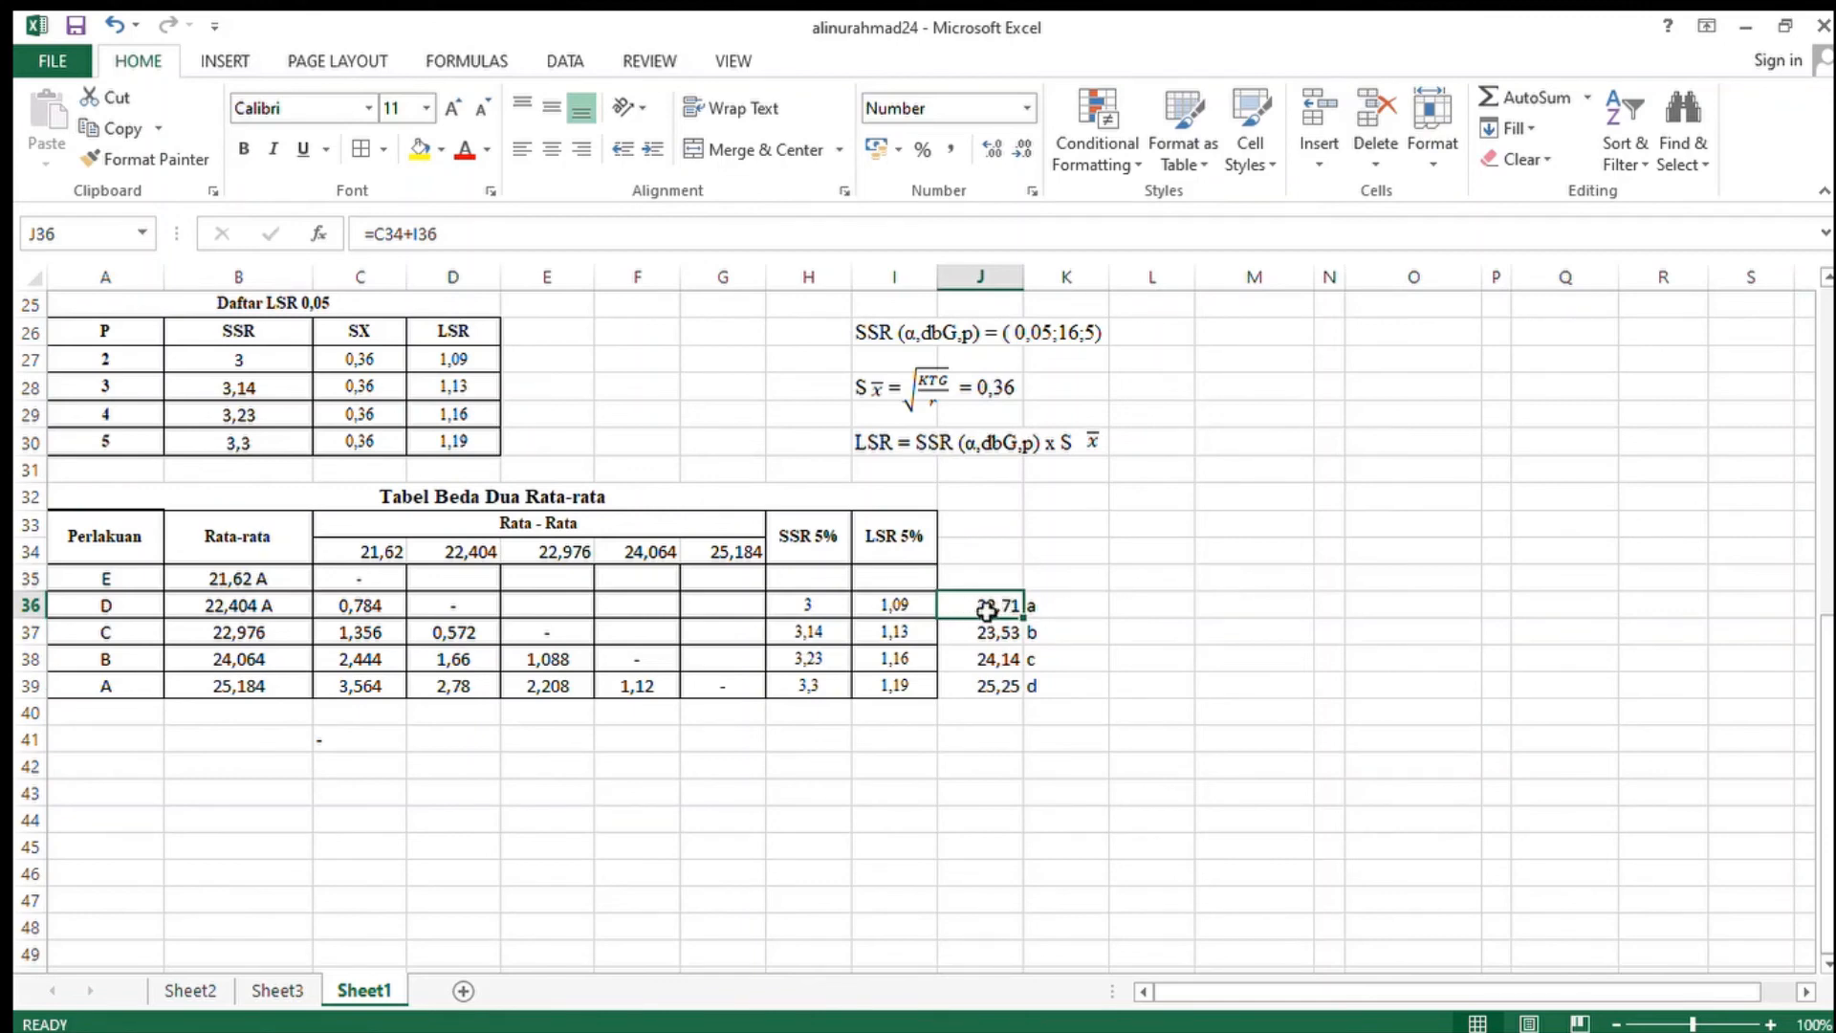
left_click(272, 632)
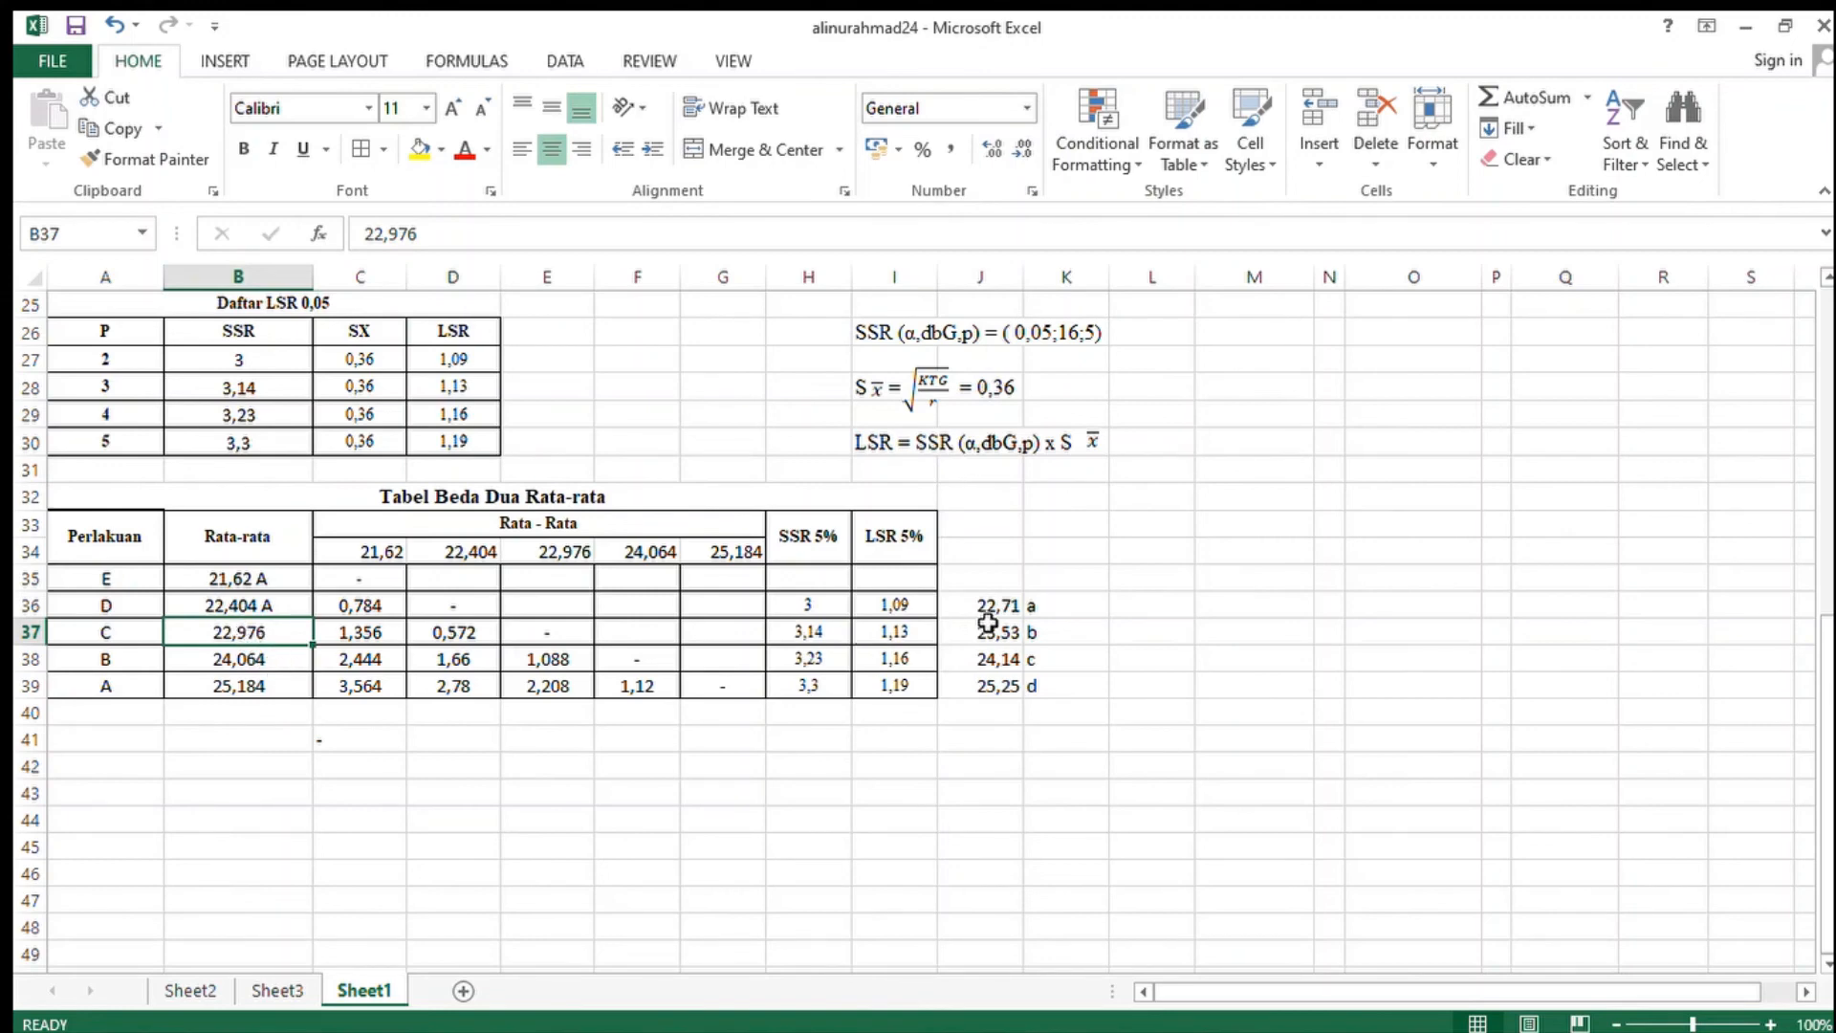
left_click_drag(987, 624, 287, 635)
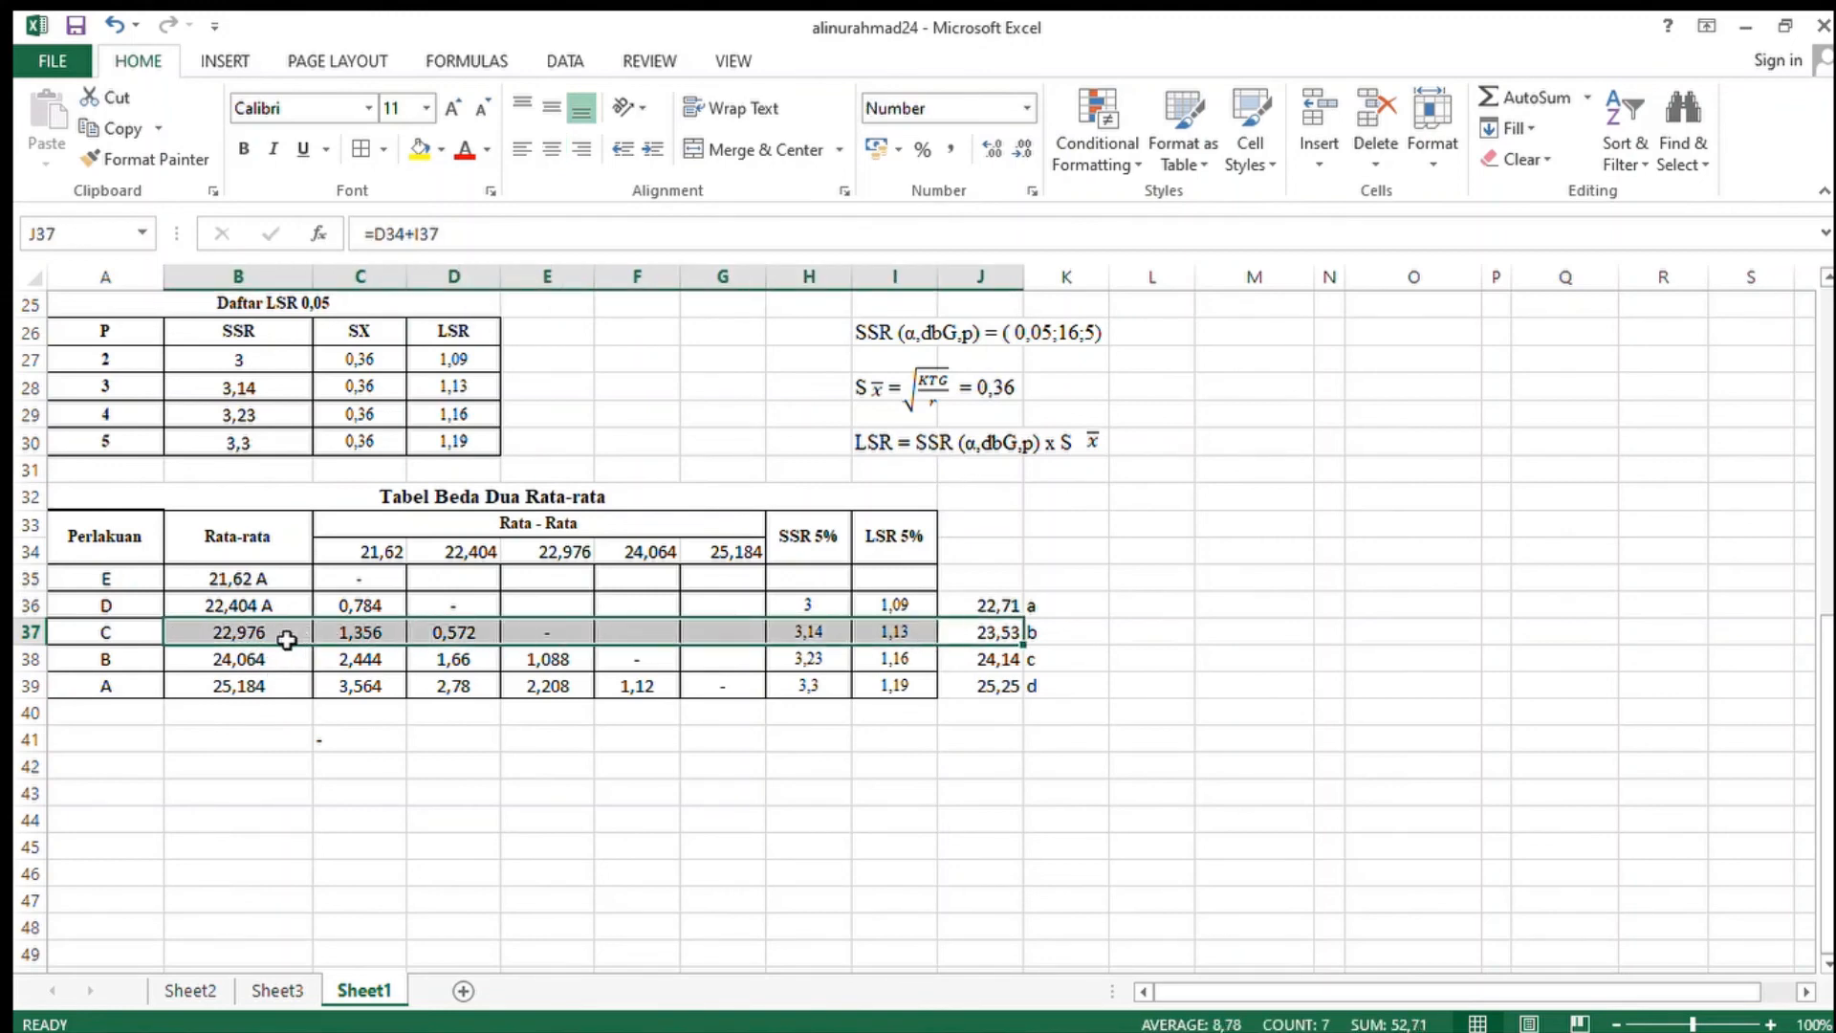
left_click(286, 640)
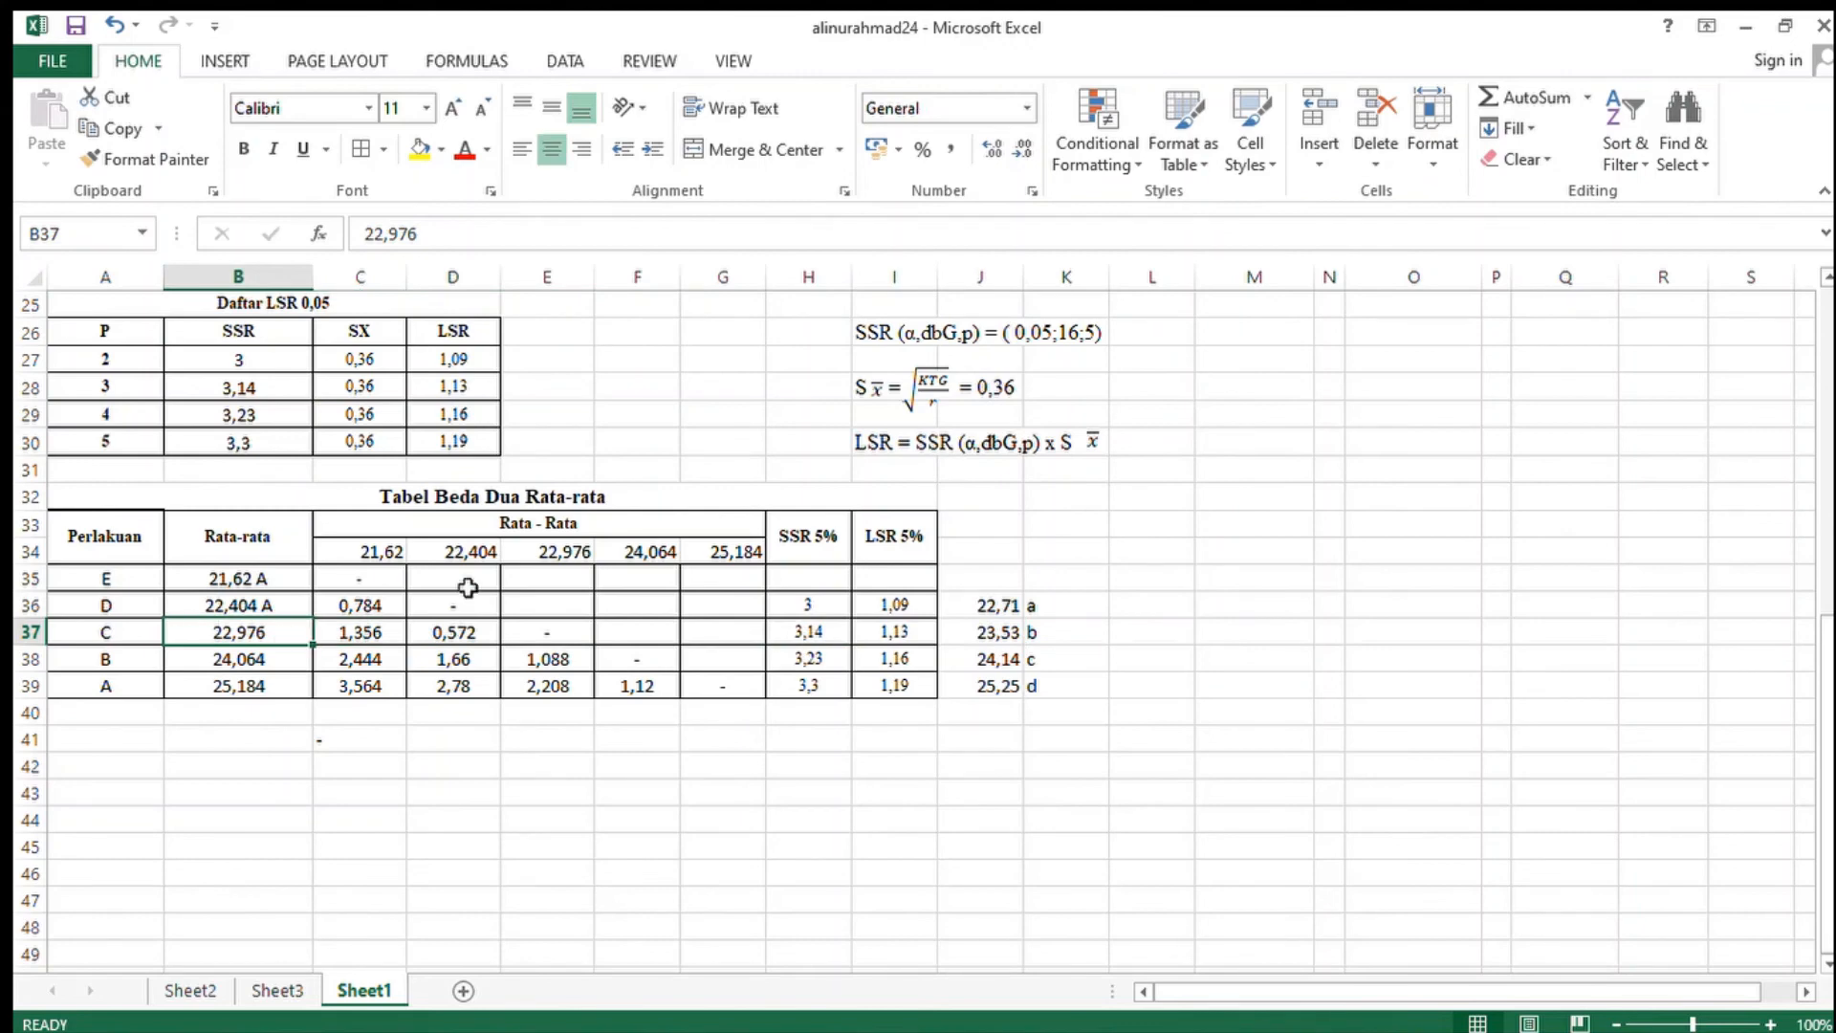
left_click(300, 610)
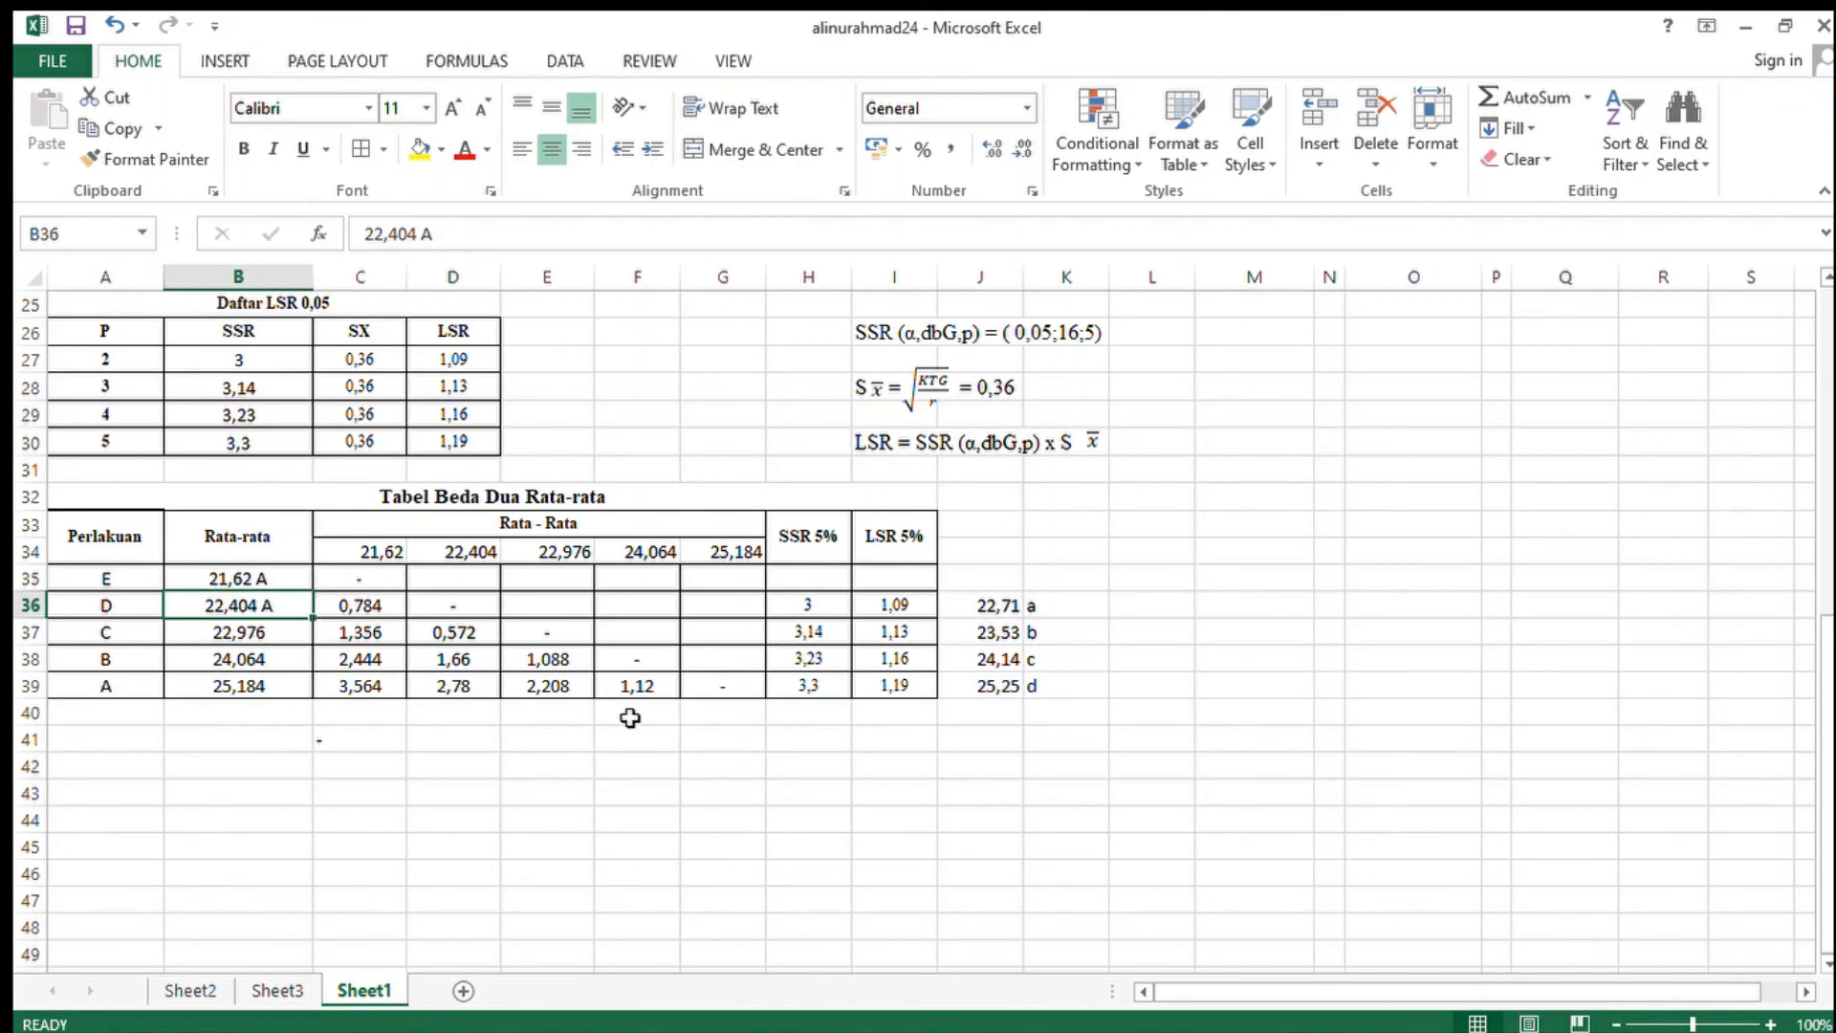
left_click(1039, 631)
left_click(1006, 632)
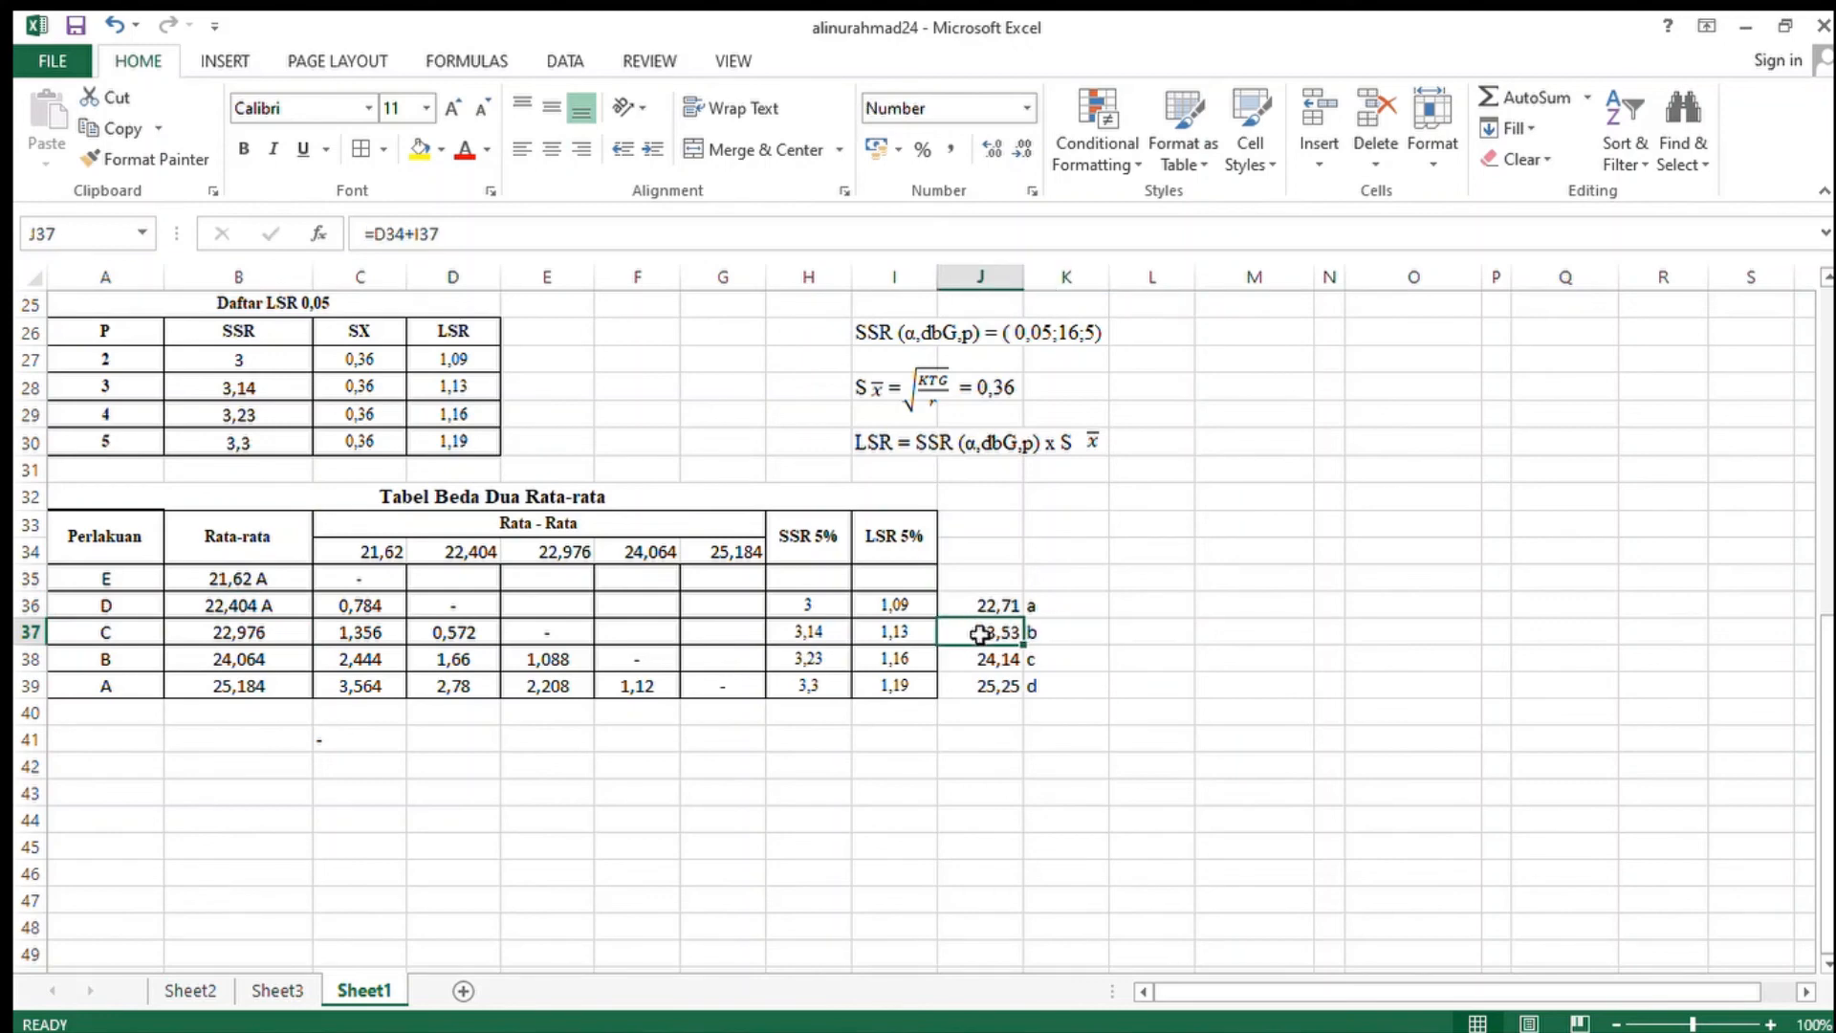
- Check the averages and letters of treatments E and D against the second limit and its letter b in J37:K37
left_click(135, 604)
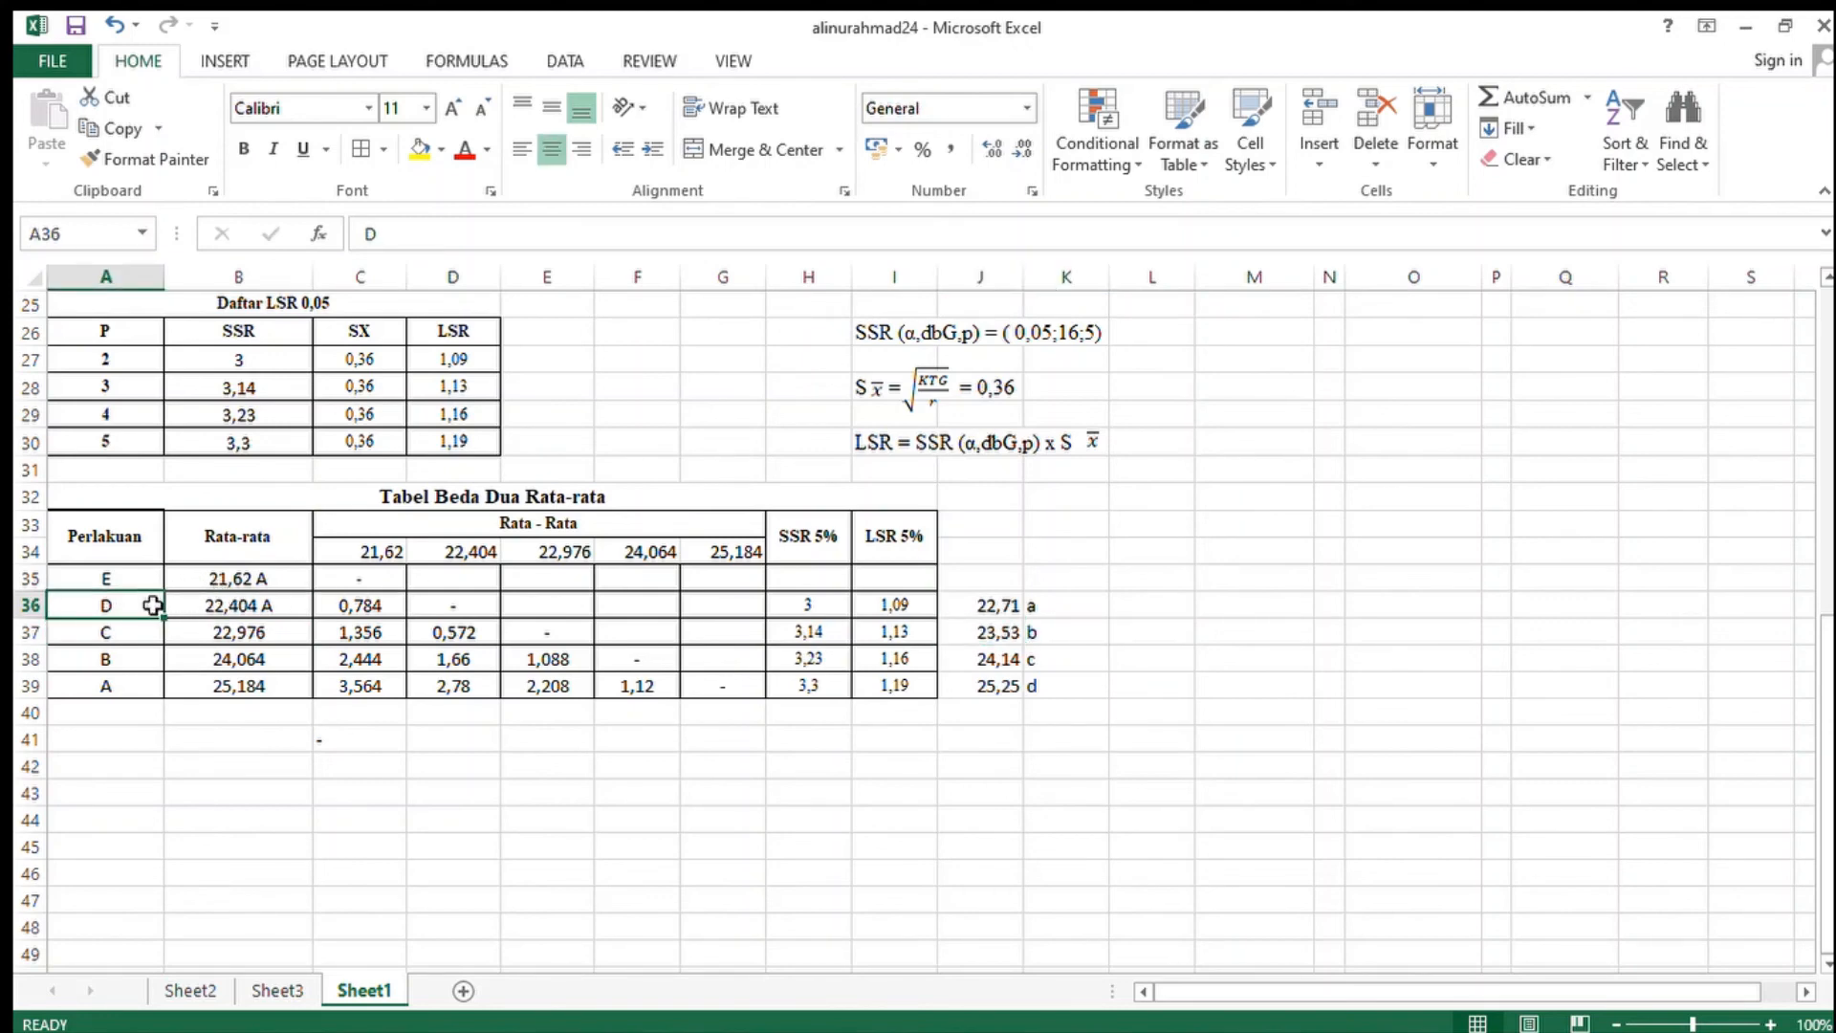
left_click_drag(119, 580, 239, 591)
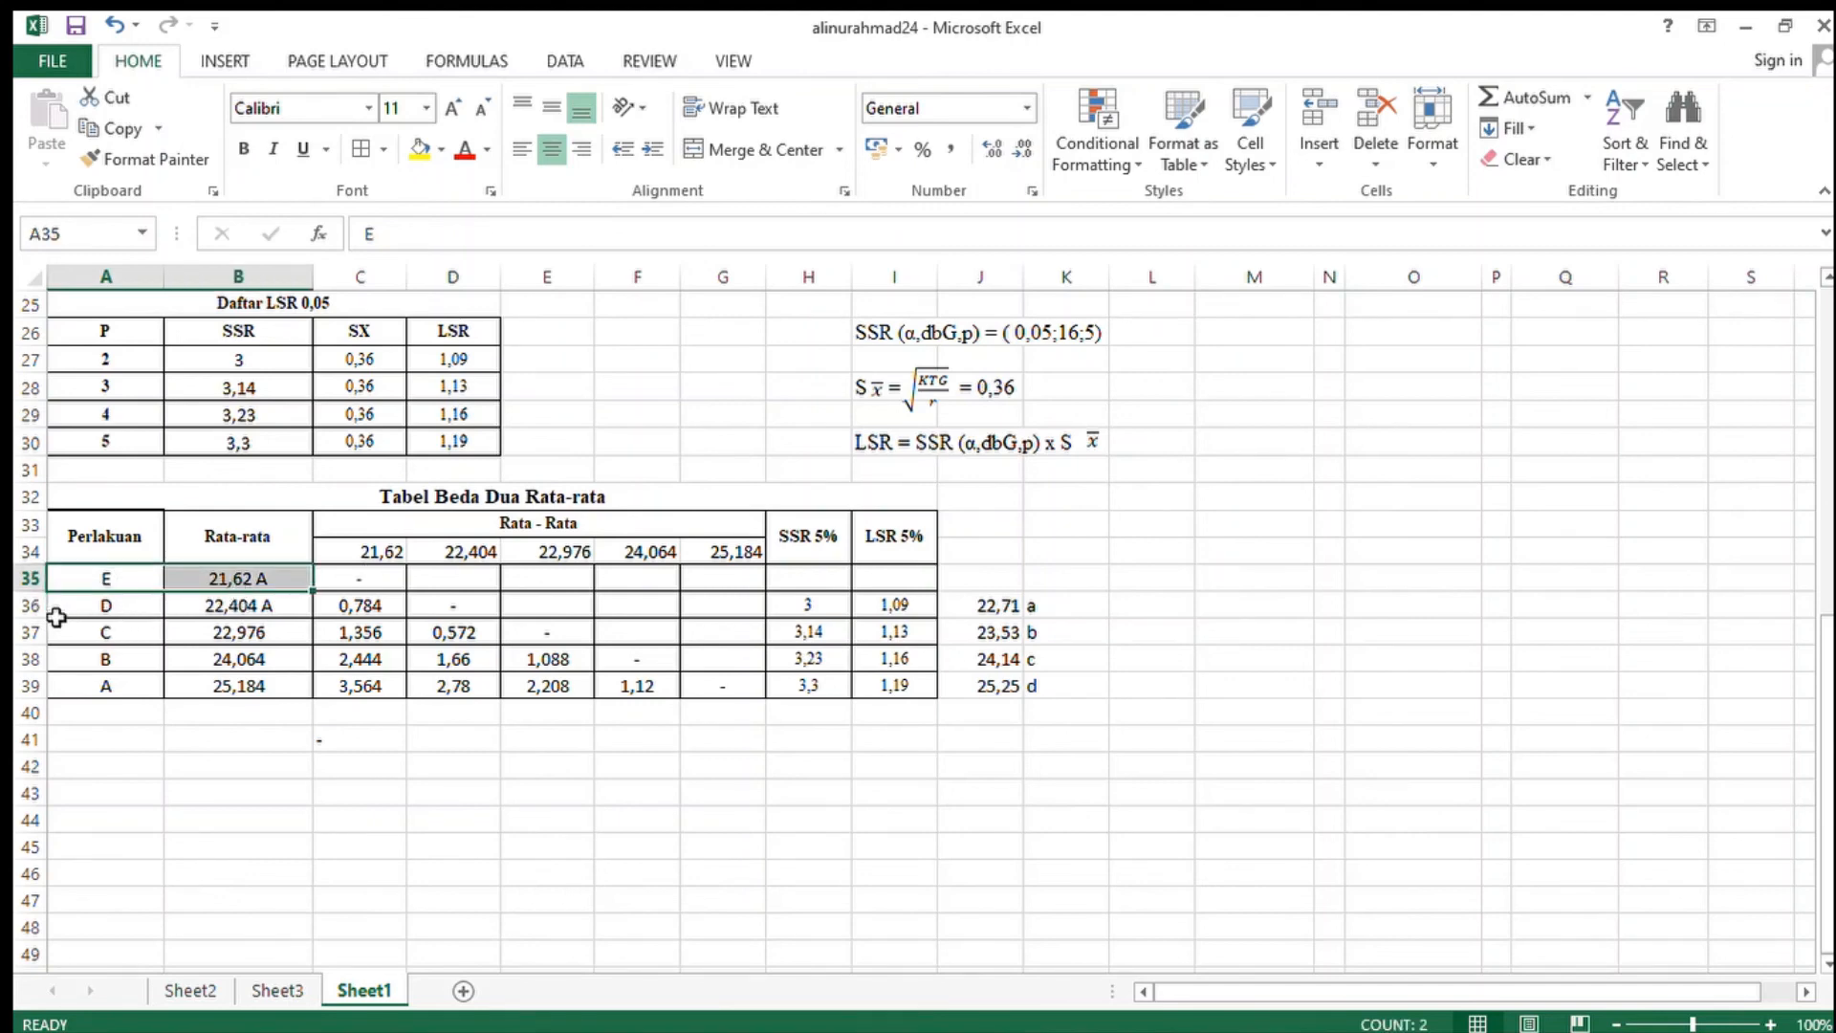
left_click_drag(53, 607, 244, 613)
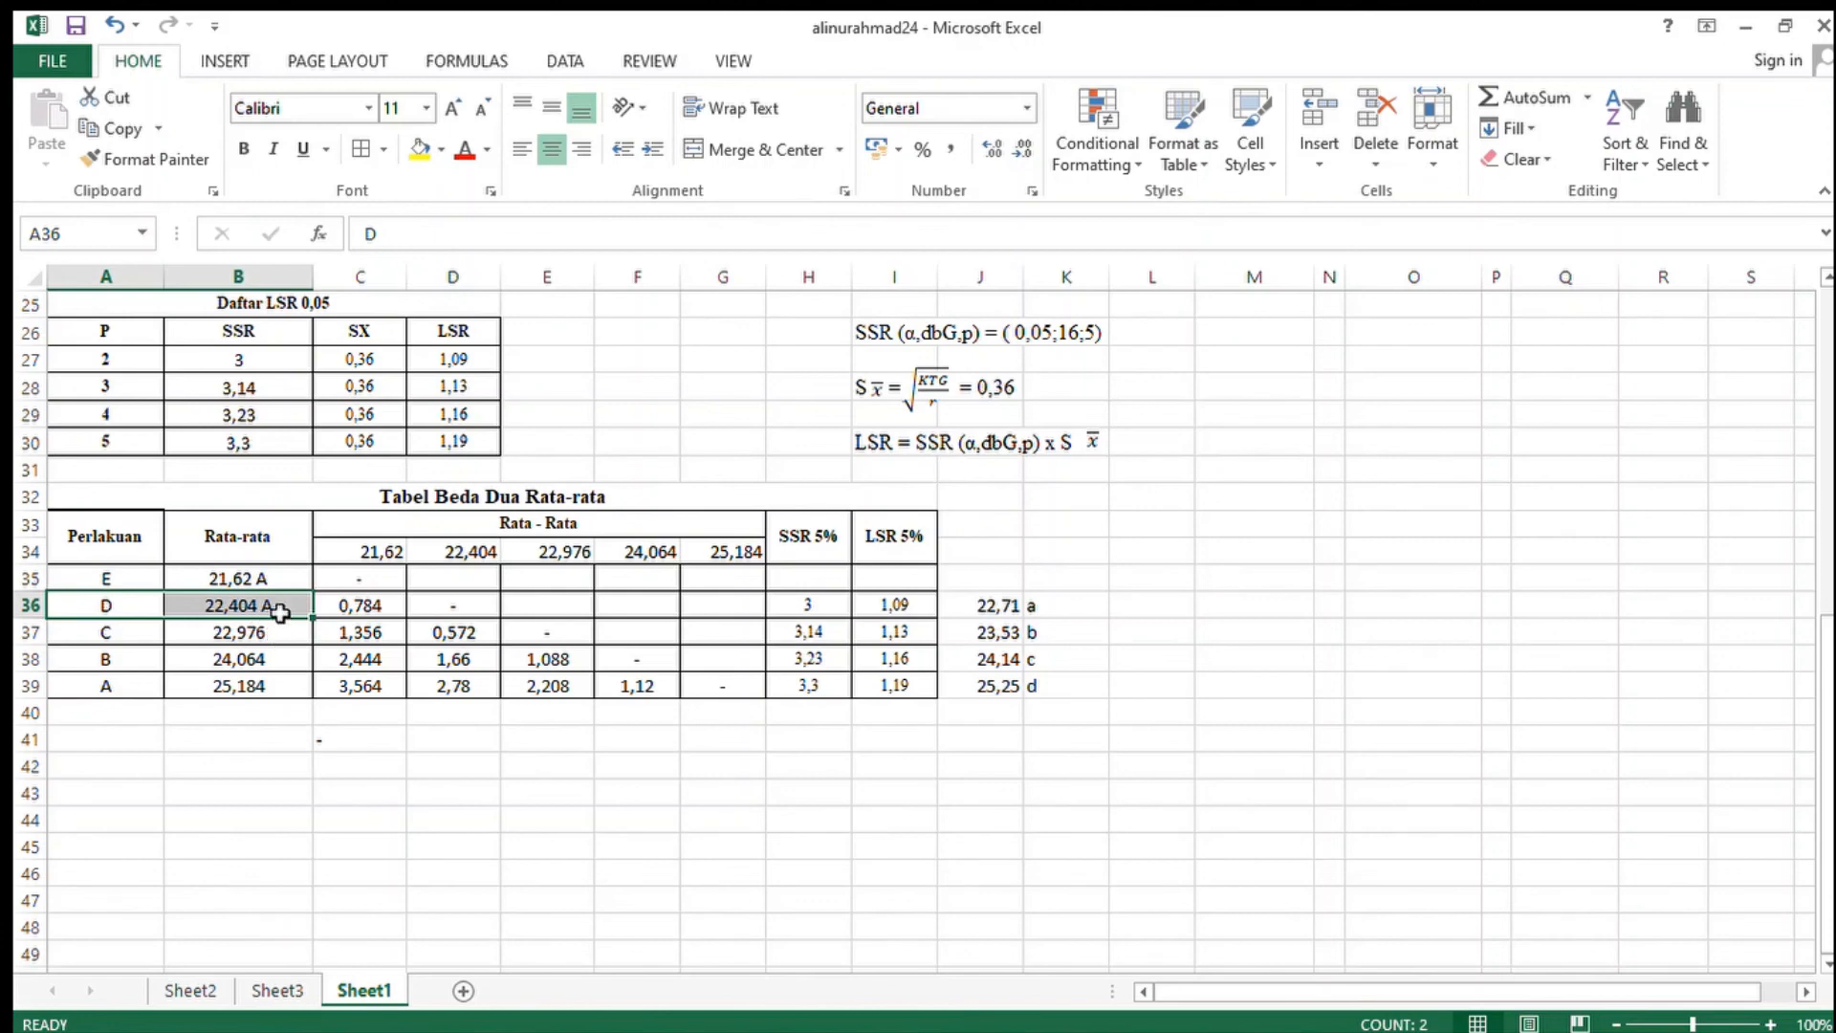
double_click(274, 612)
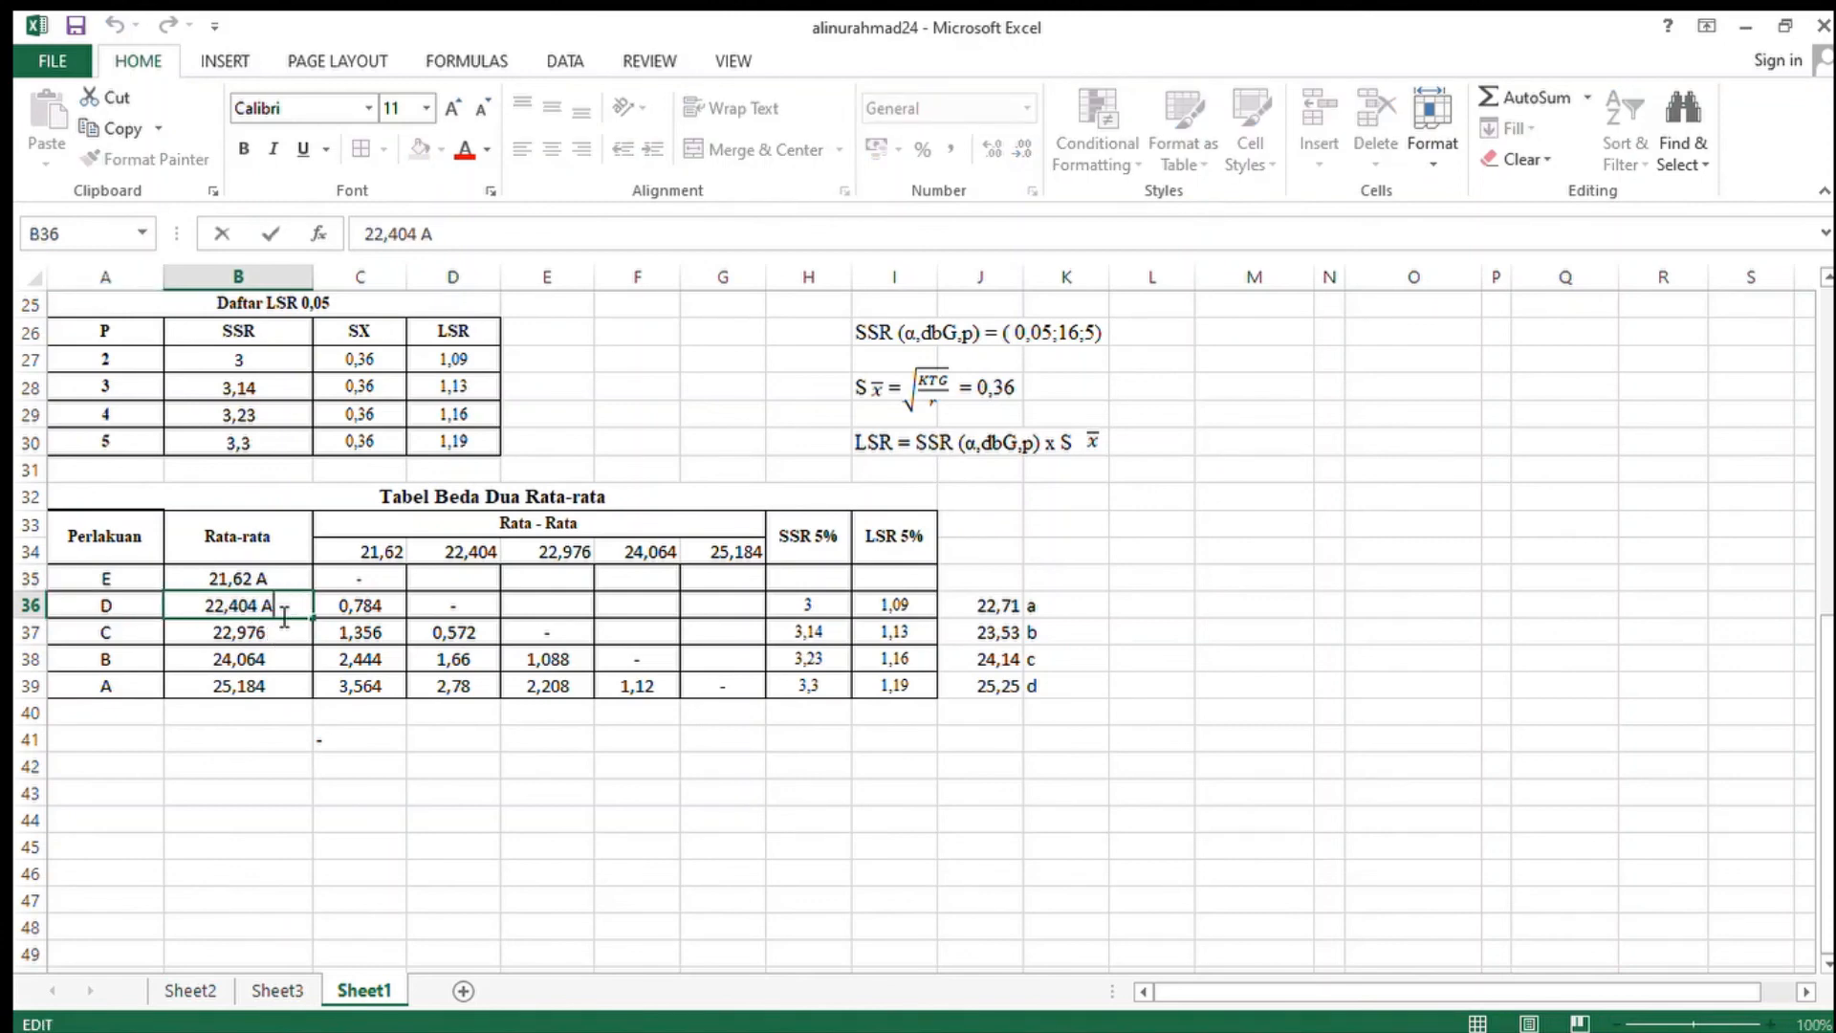
left_click(1013, 633)
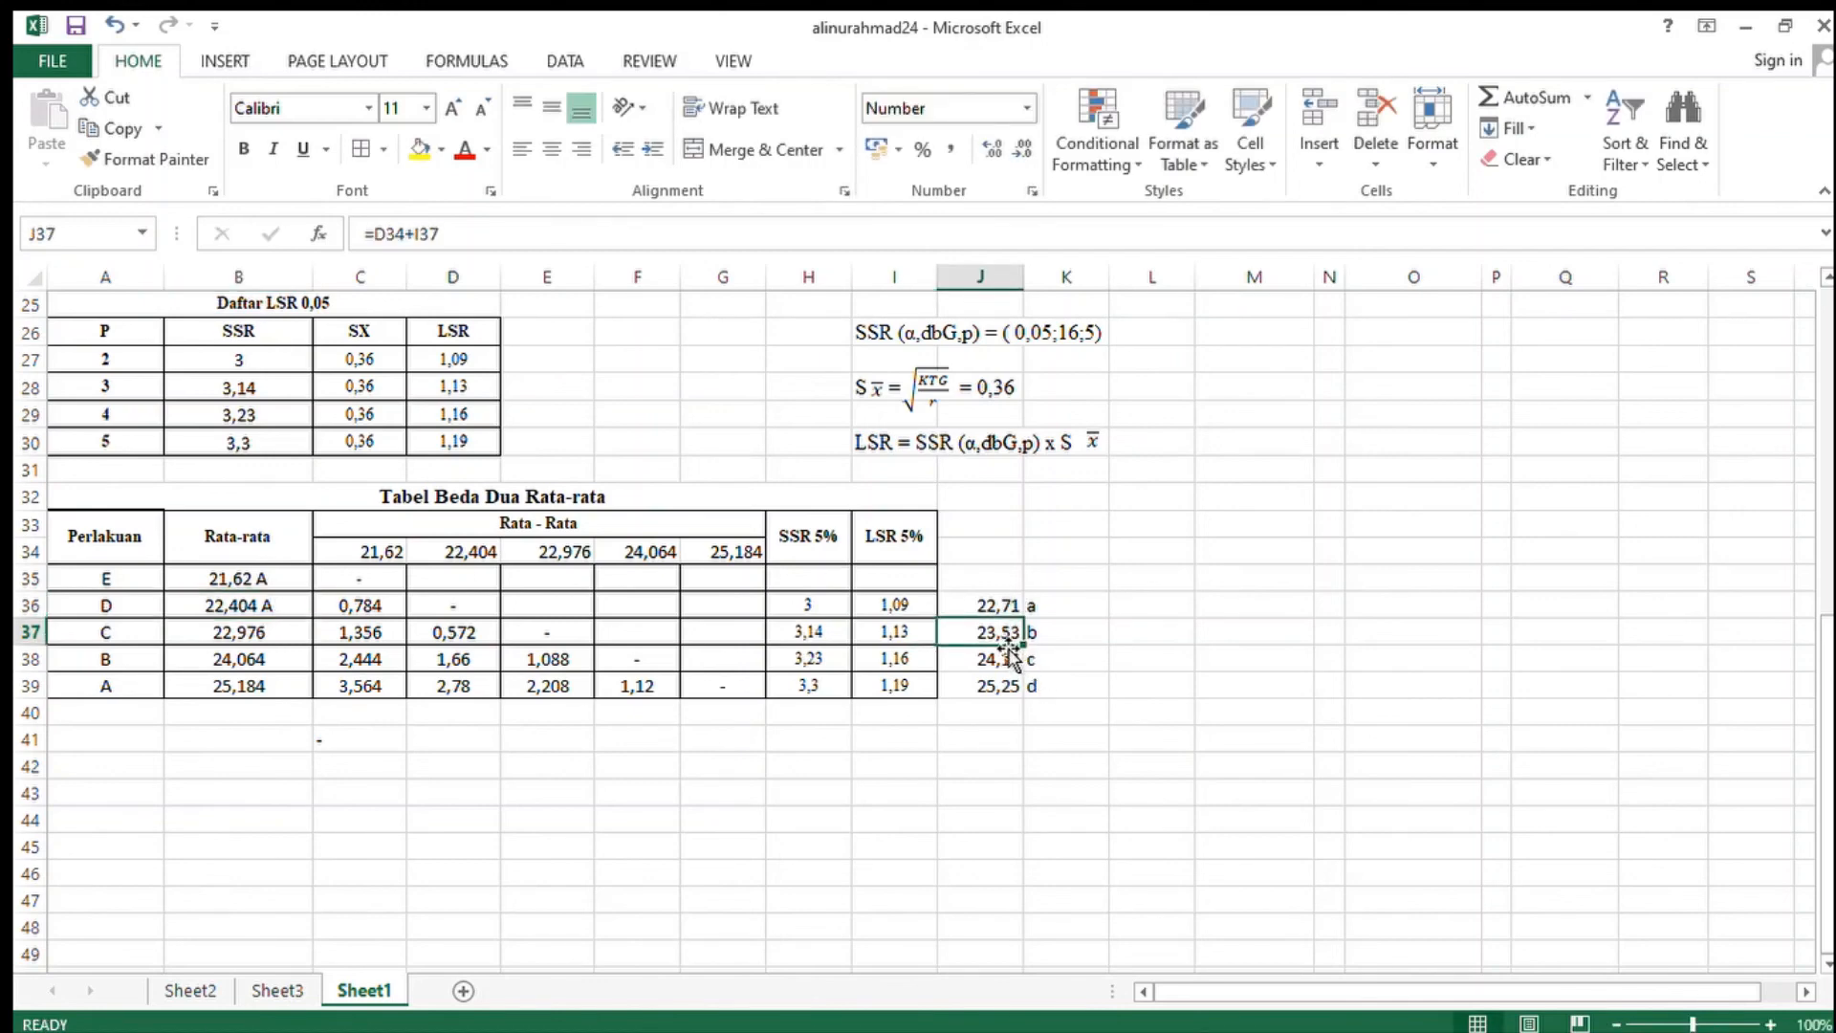
left_click(1056, 631)
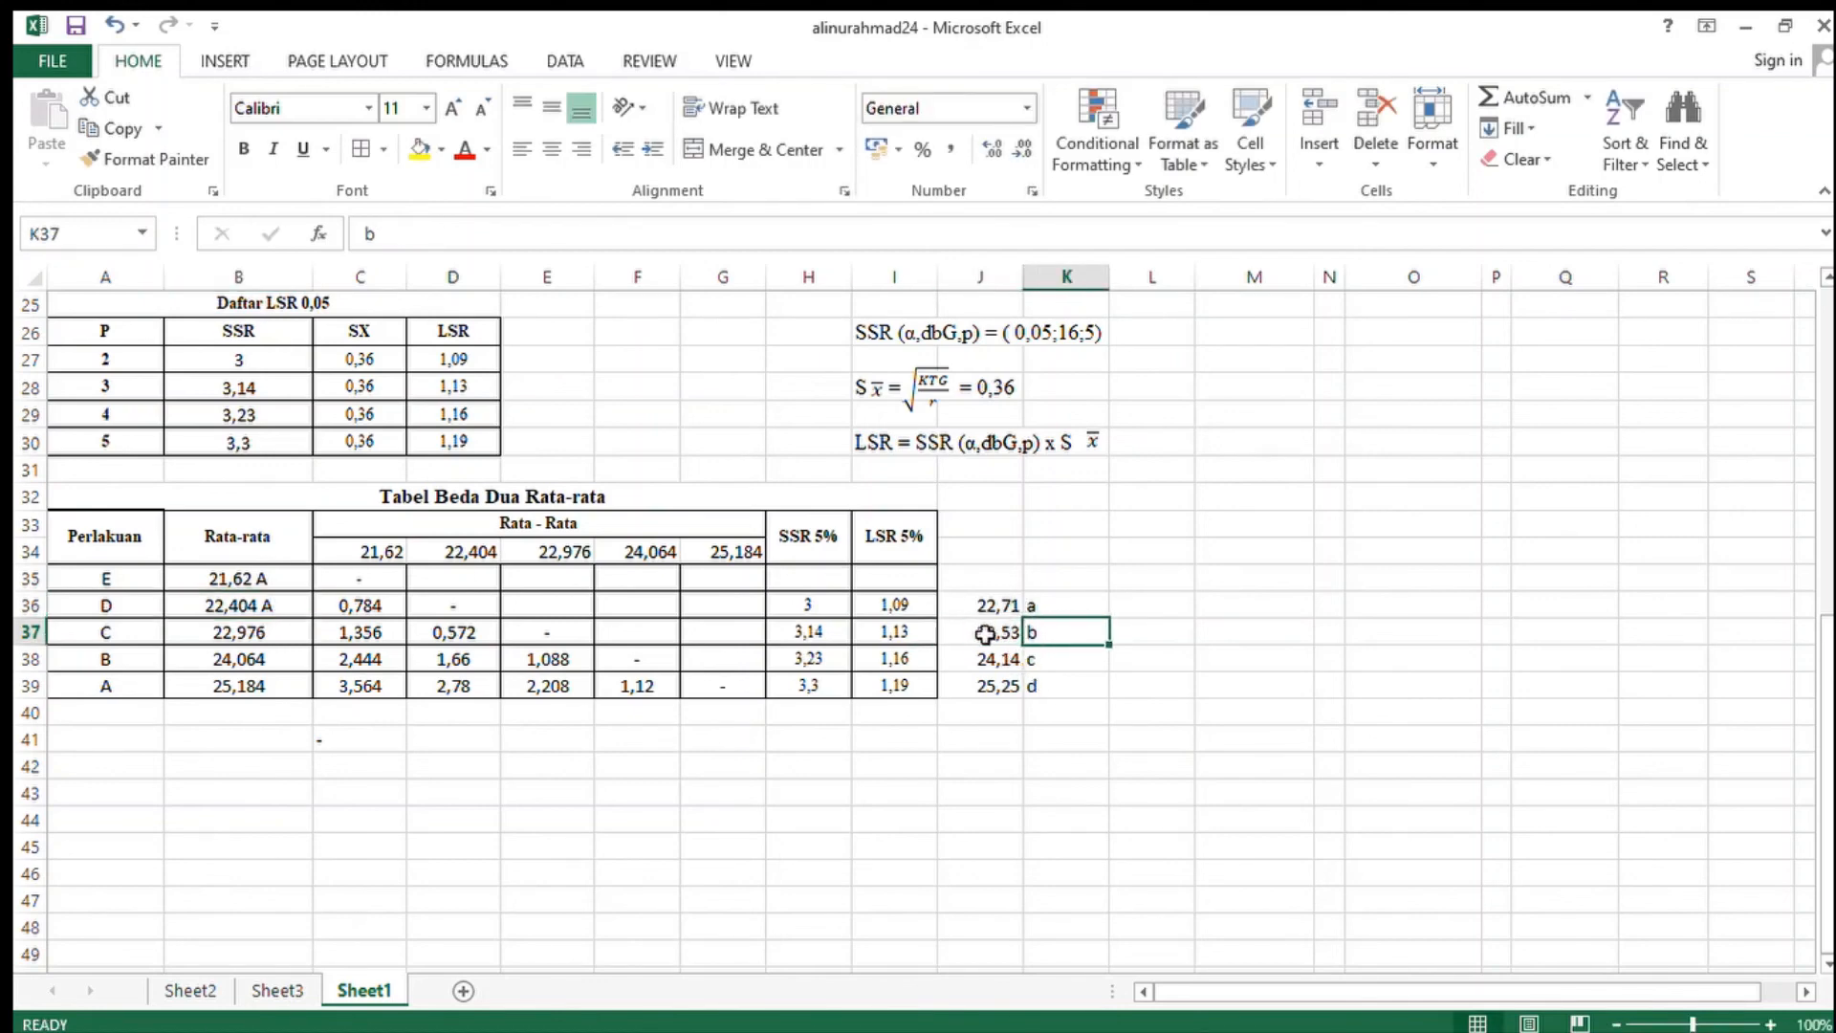
left_click_drag(982, 634, 949, 724)
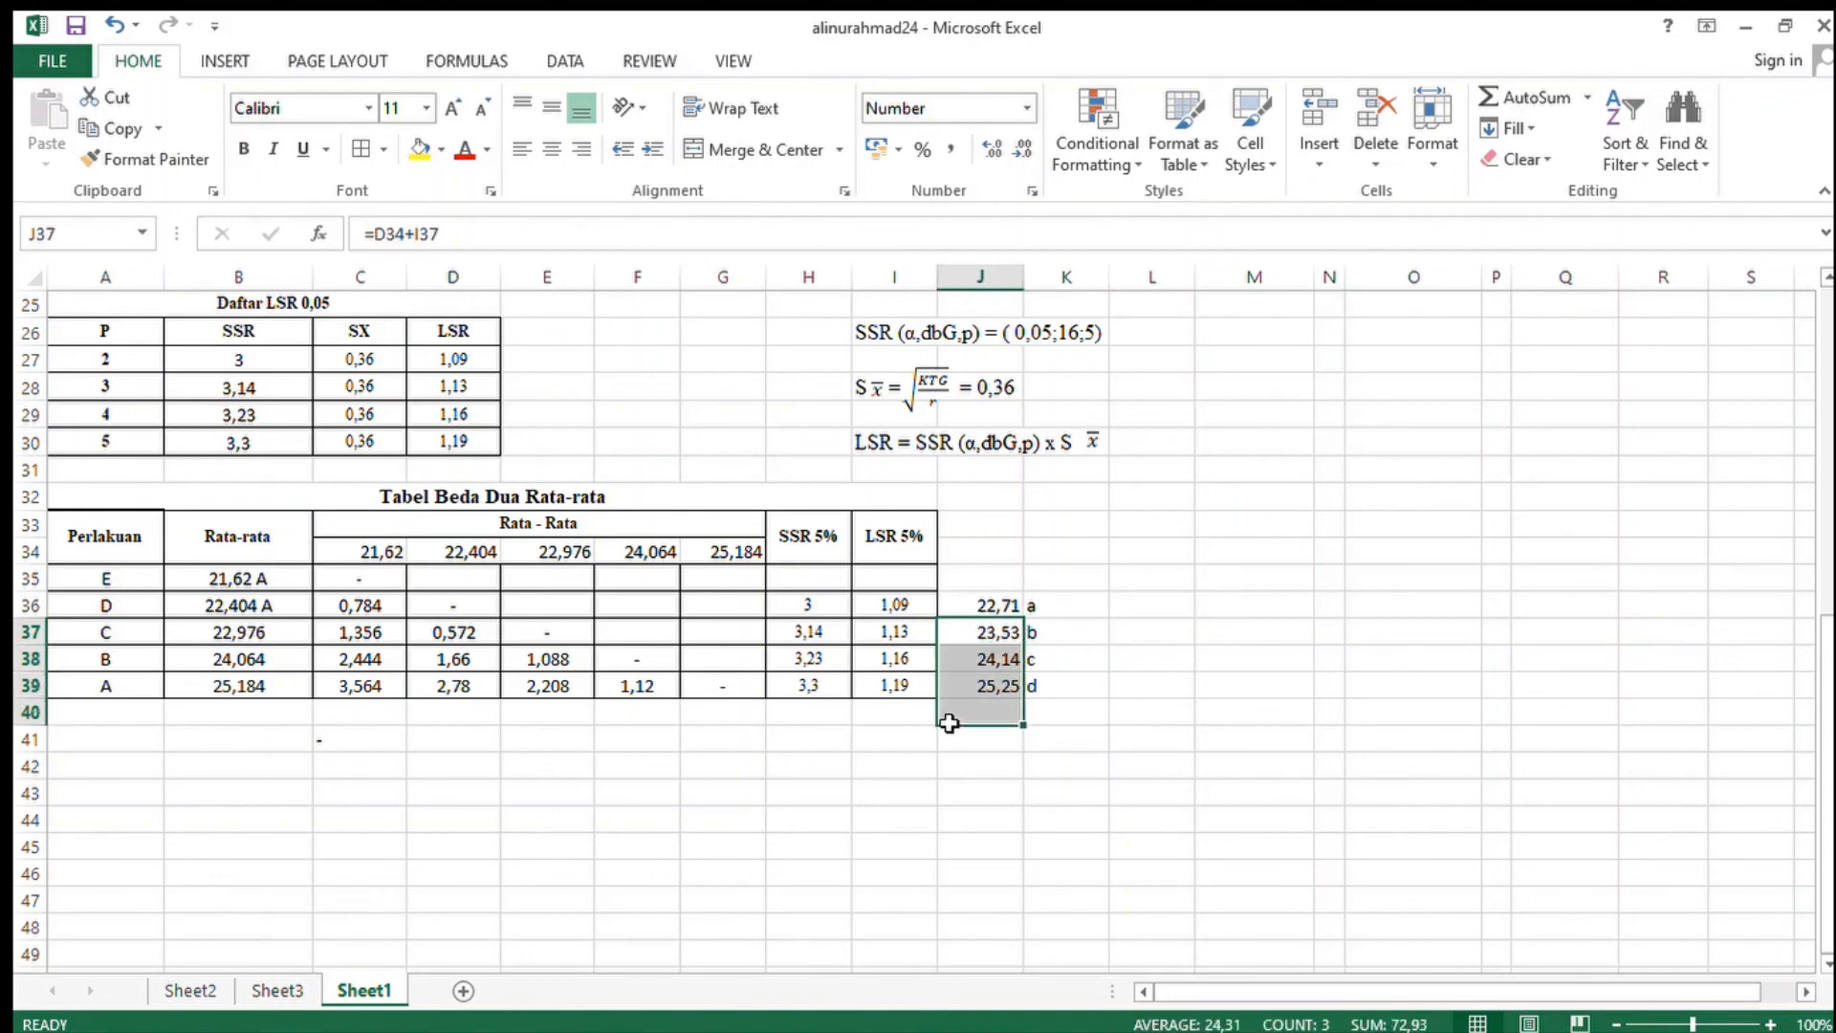
left_click(243, 608)
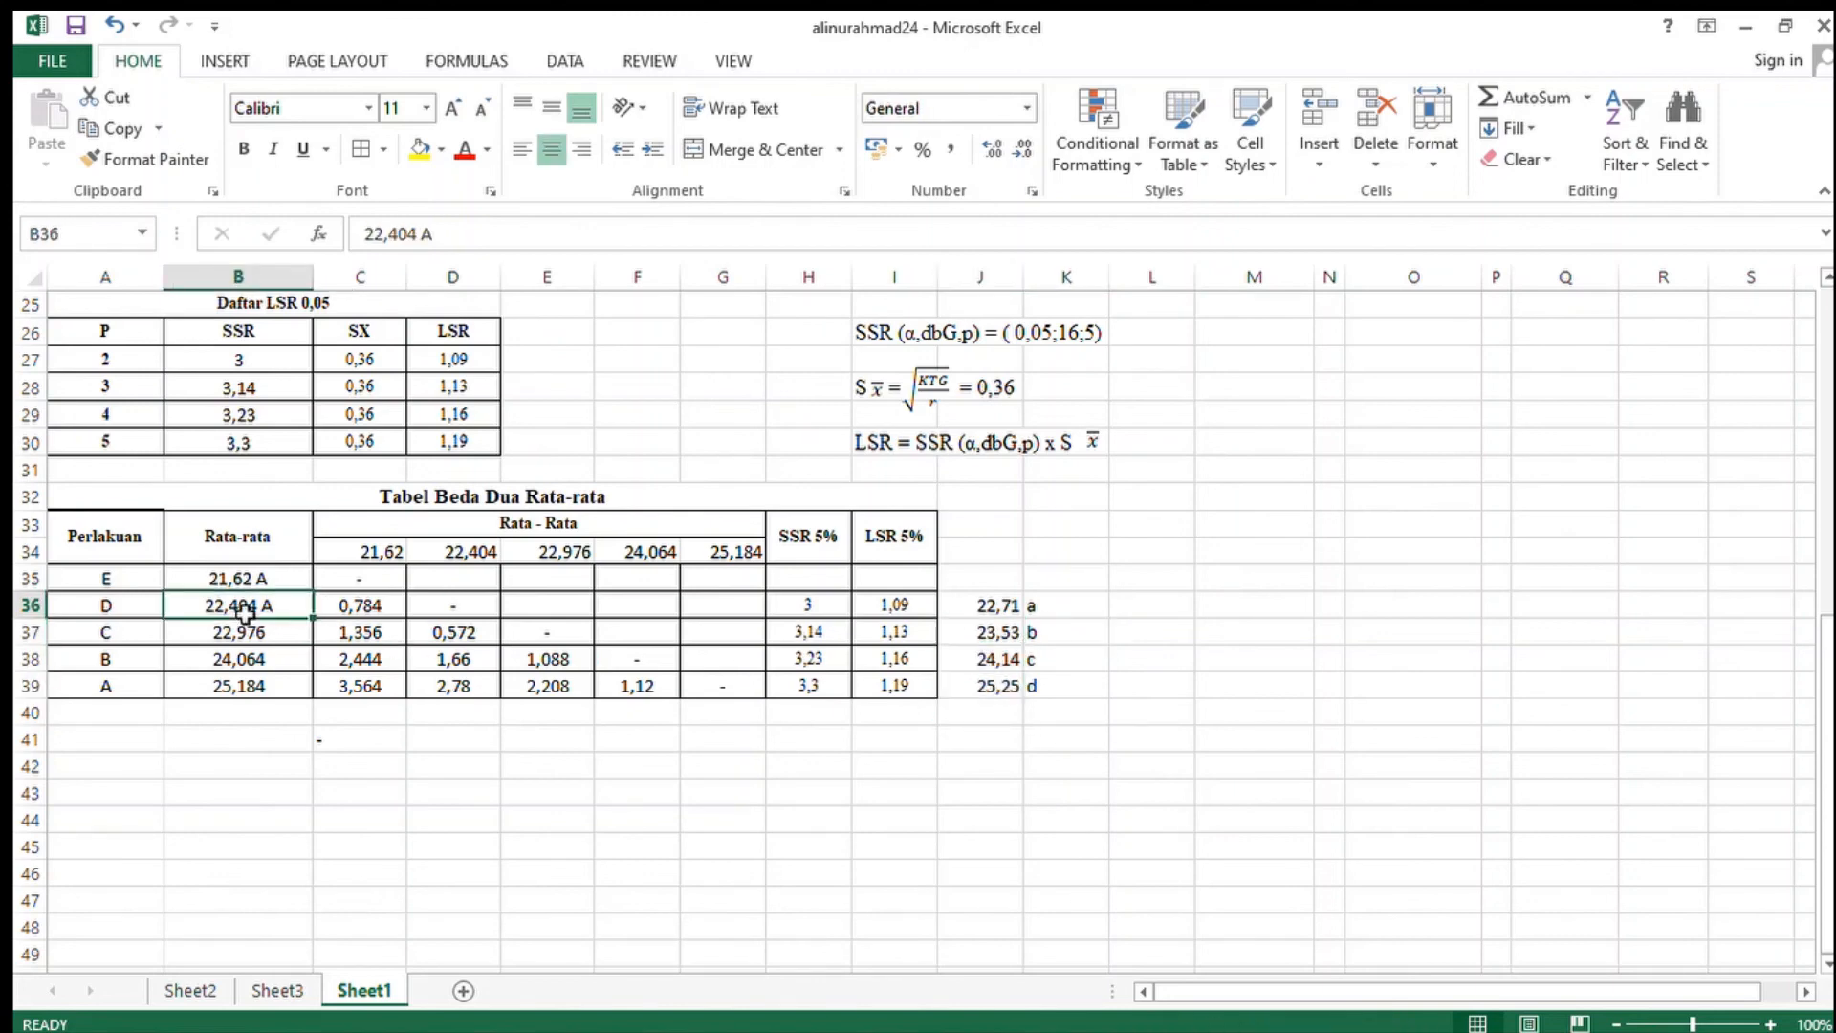
left_click(1044, 635)
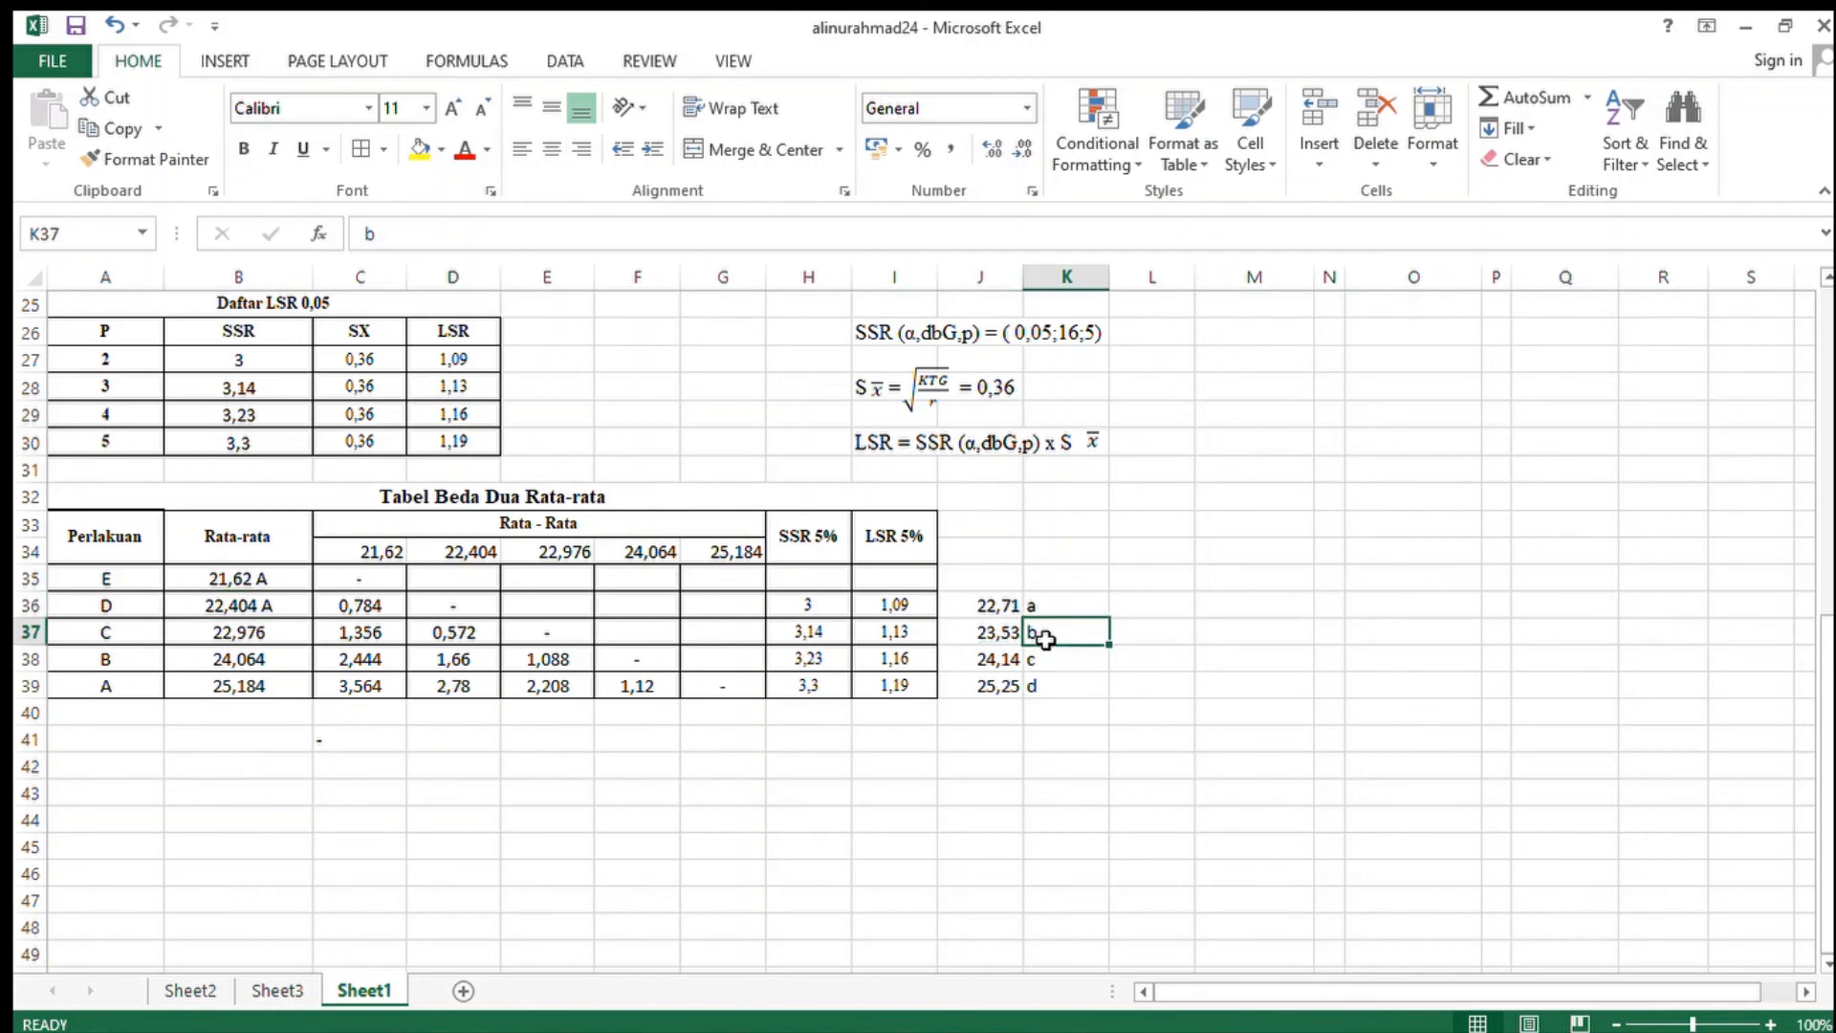
- Extend treatment D's notation in B36 to AB and append the letter B to treatment C's average in B37
double_click(283, 617)
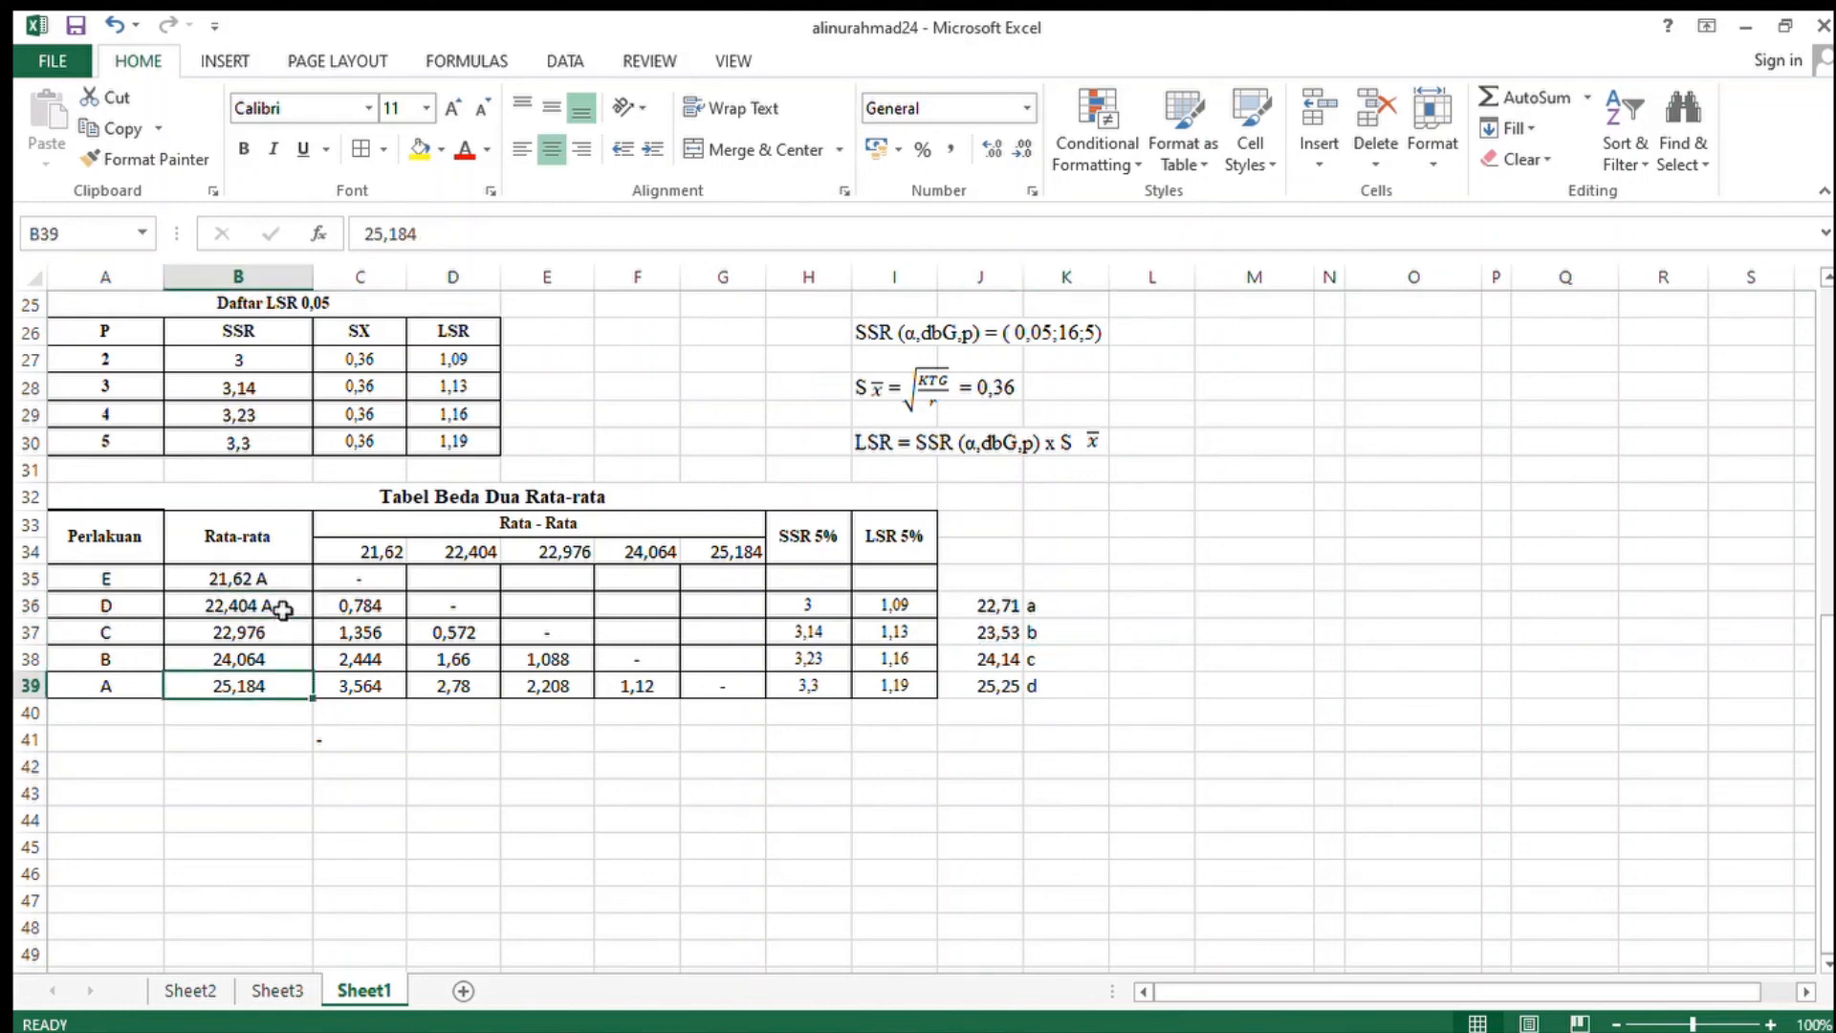
left_click(283, 609)
double_click(283, 609)
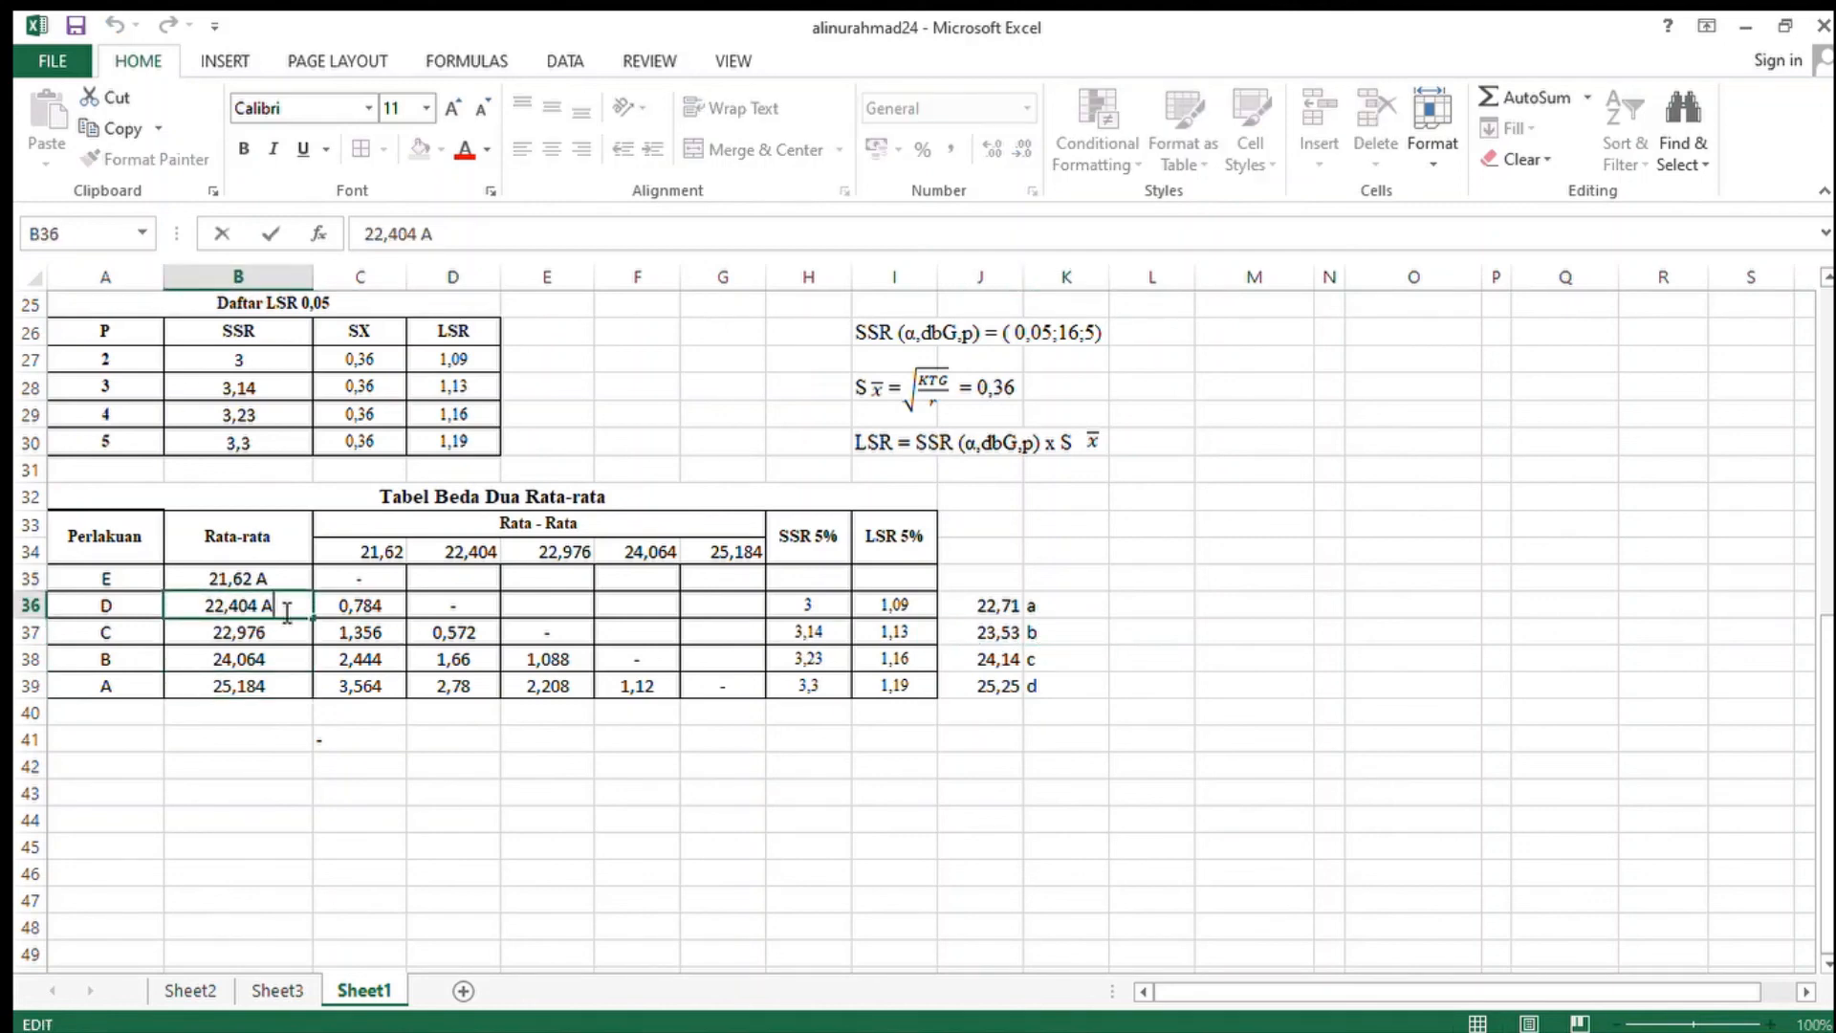
type("B")
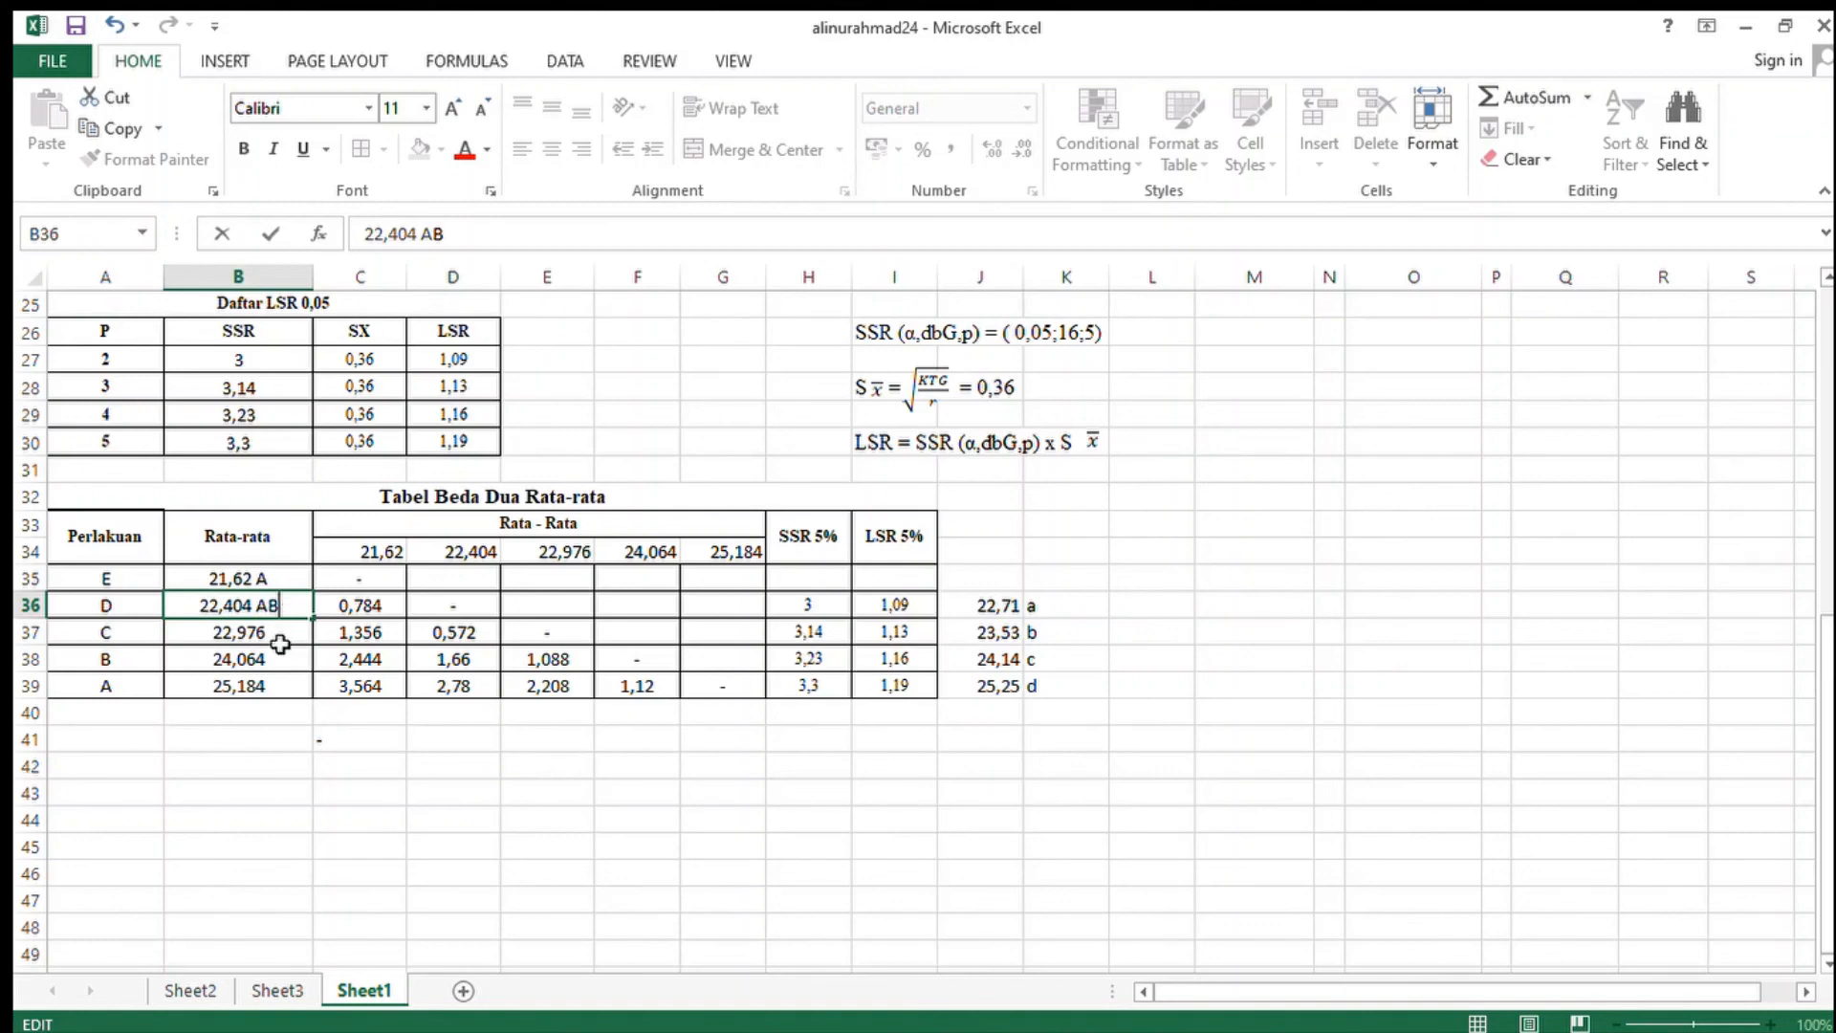
left_click(285, 639)
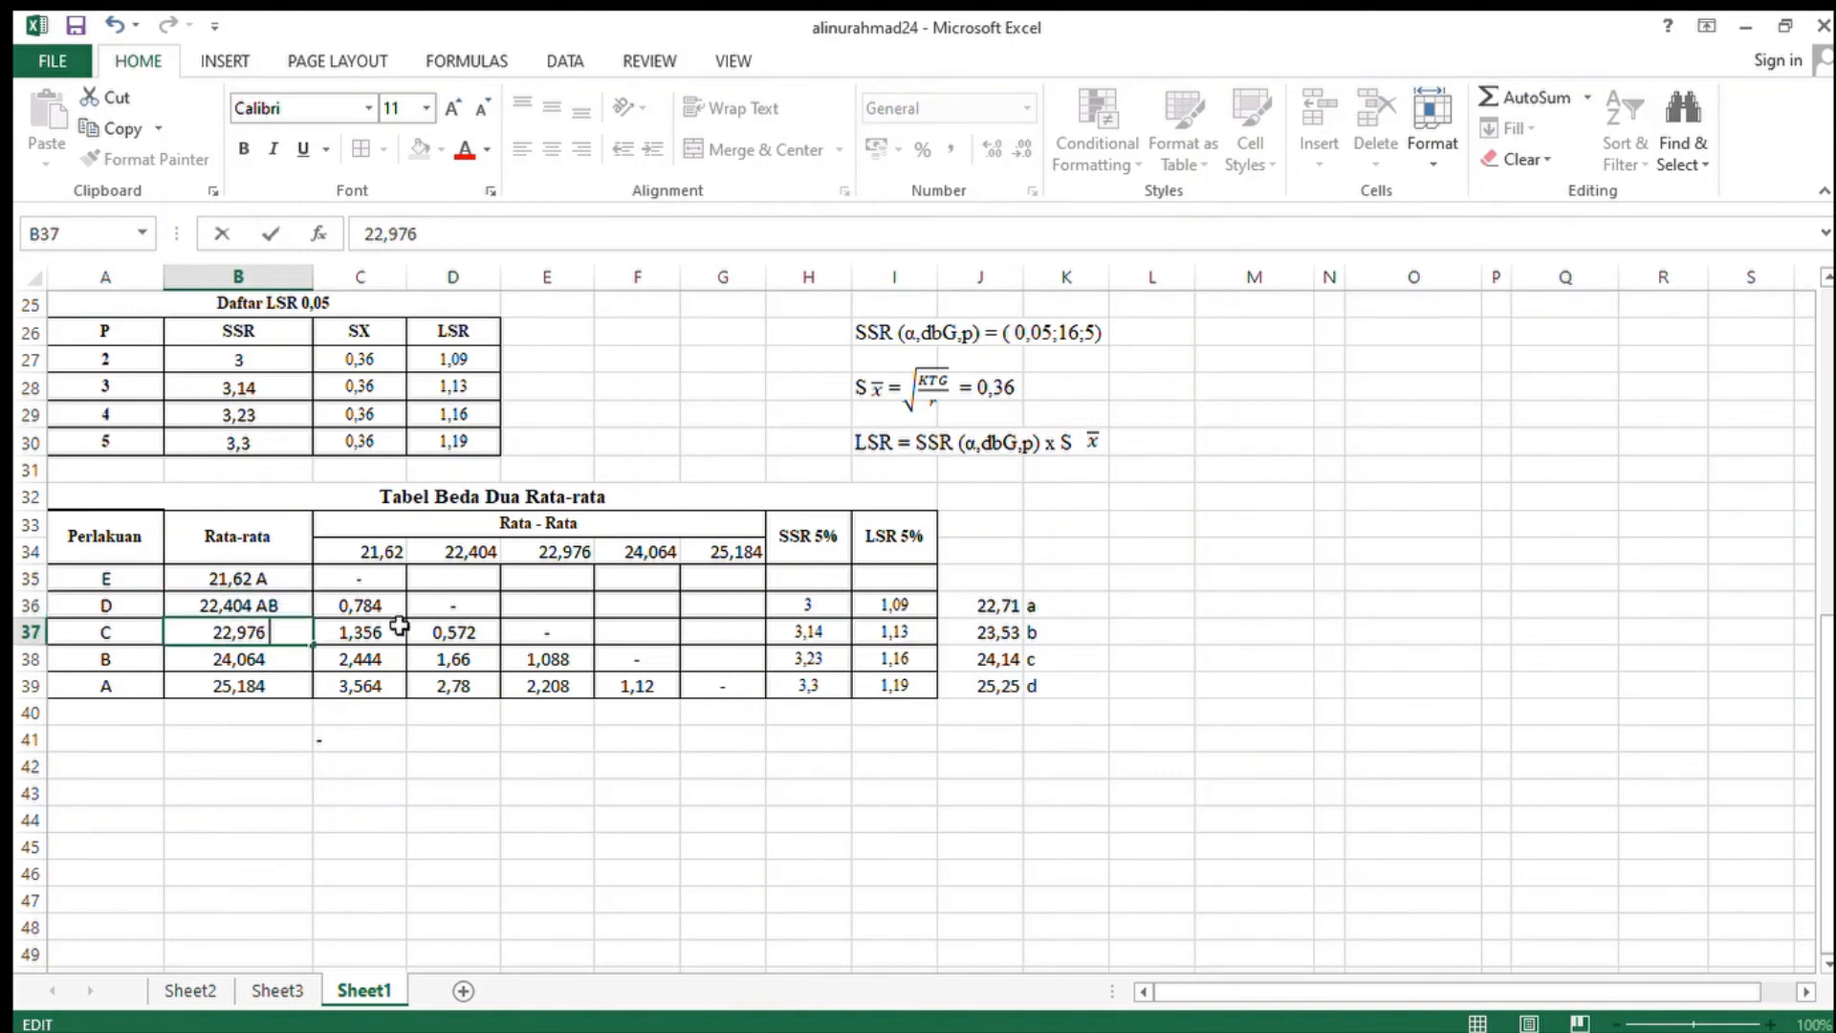
type("B")
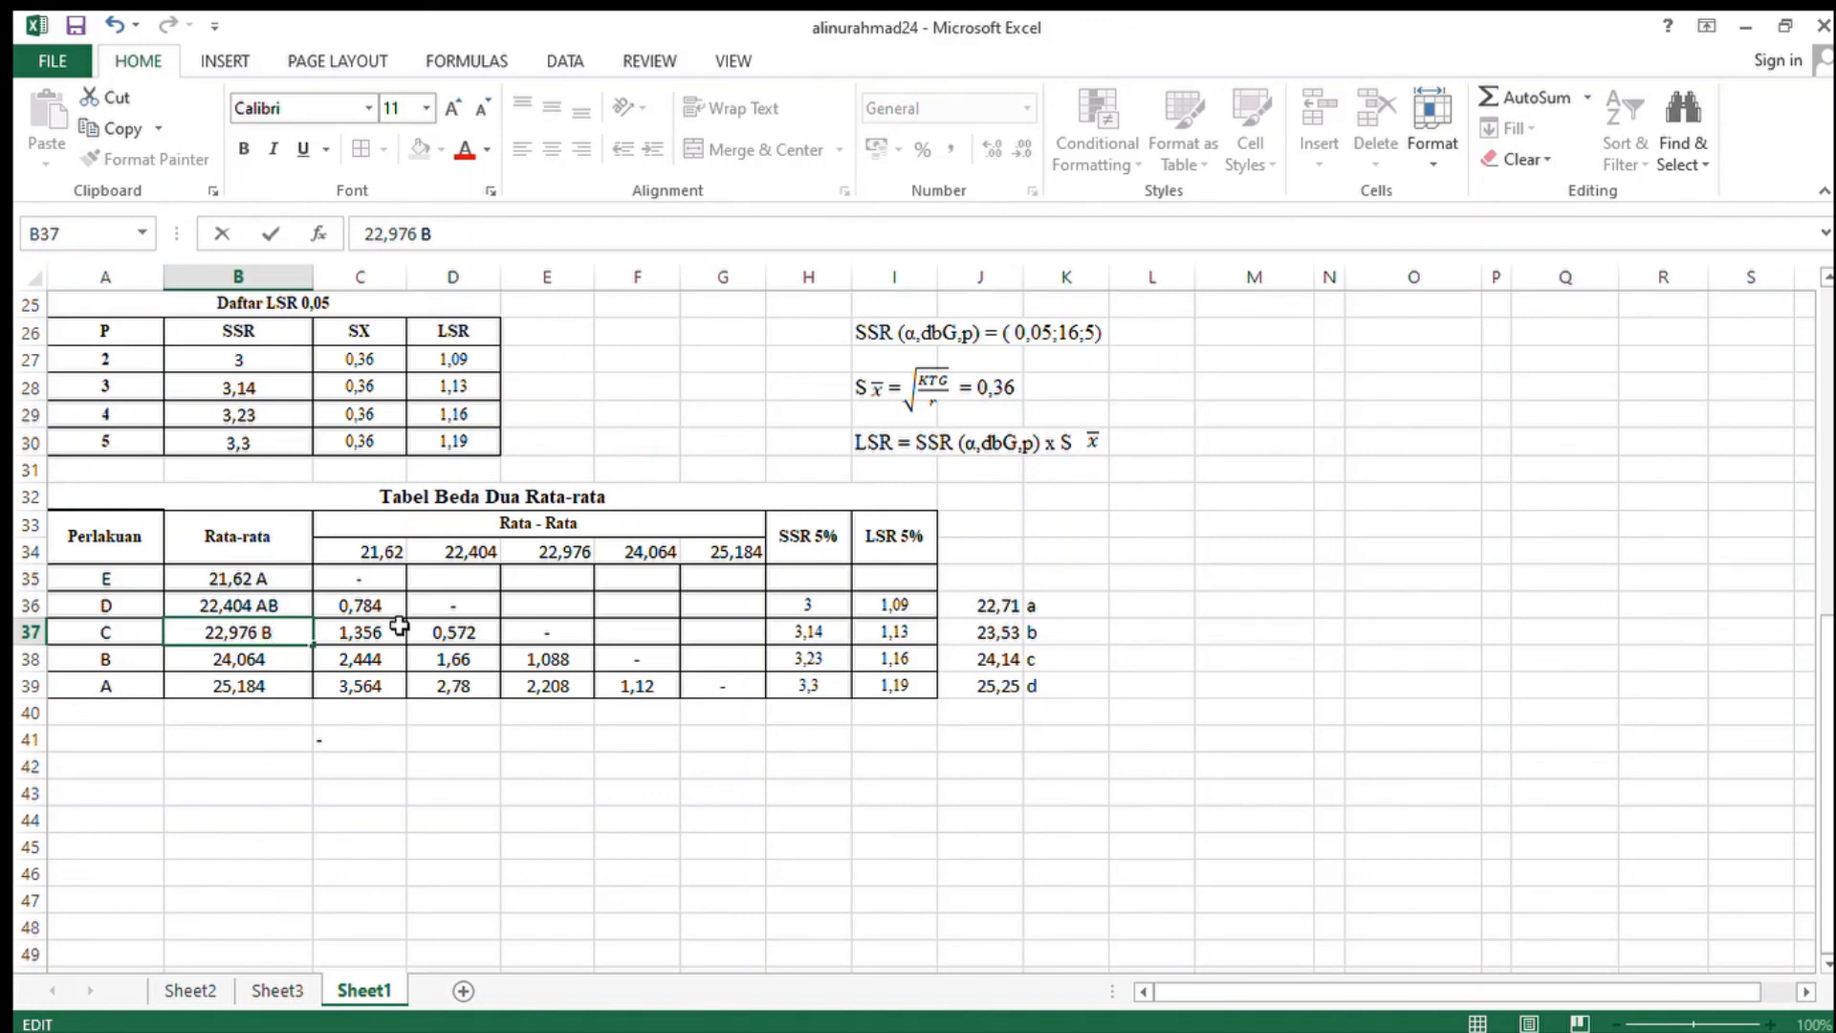
- Clear the first two limit values and their letters a and b from J36:K37
left_click(268, 659)
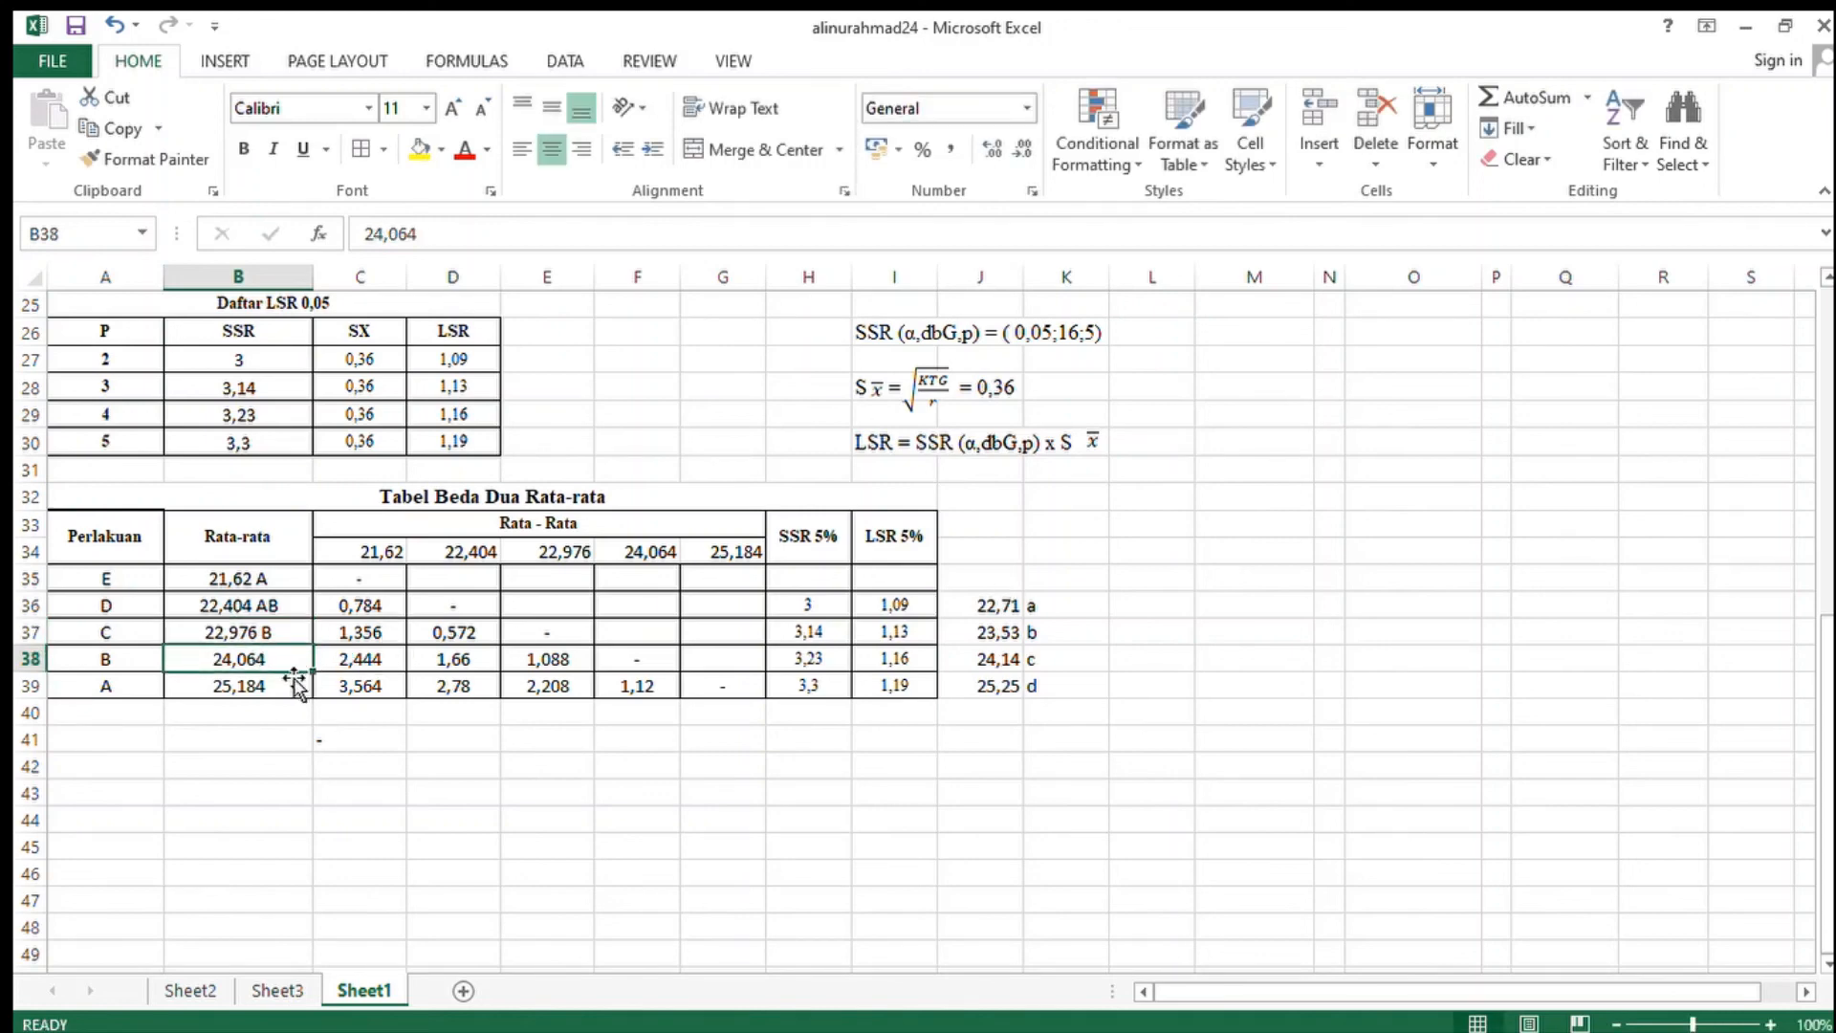
left_click(1052, 631)
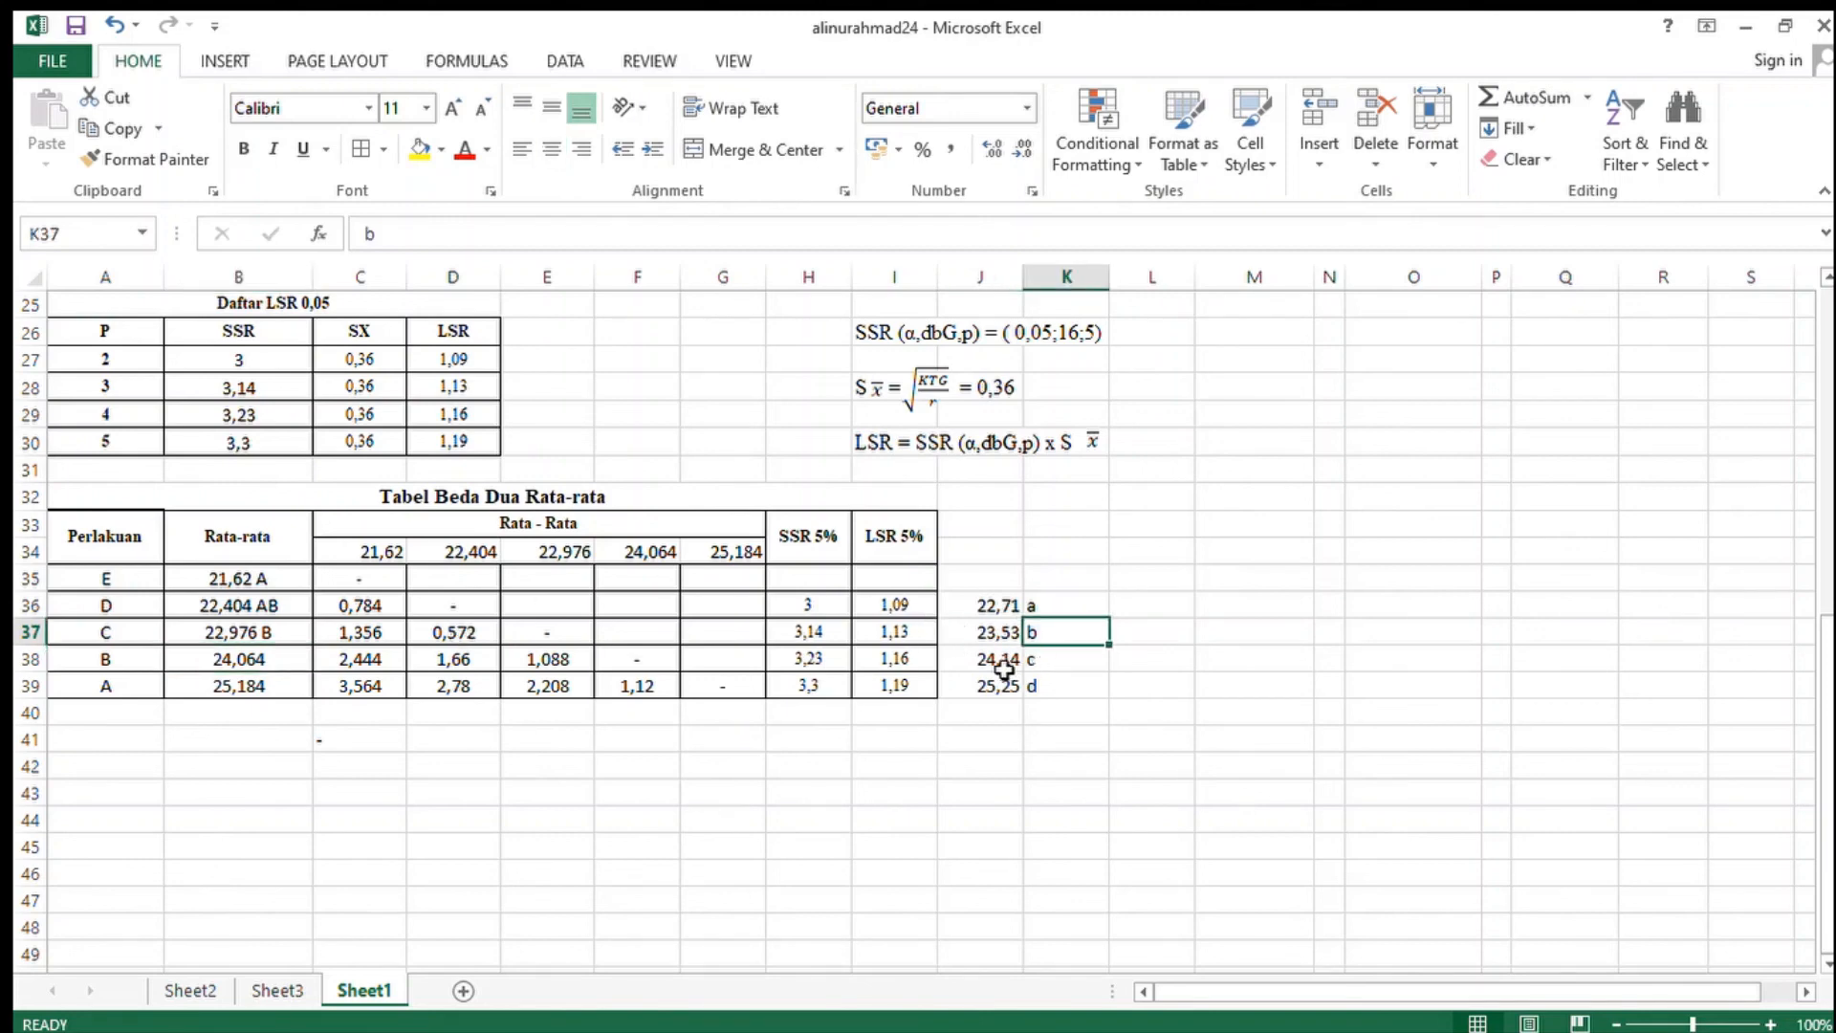
left_click_drag(977, 604, 1028, 639)
key("Delete")
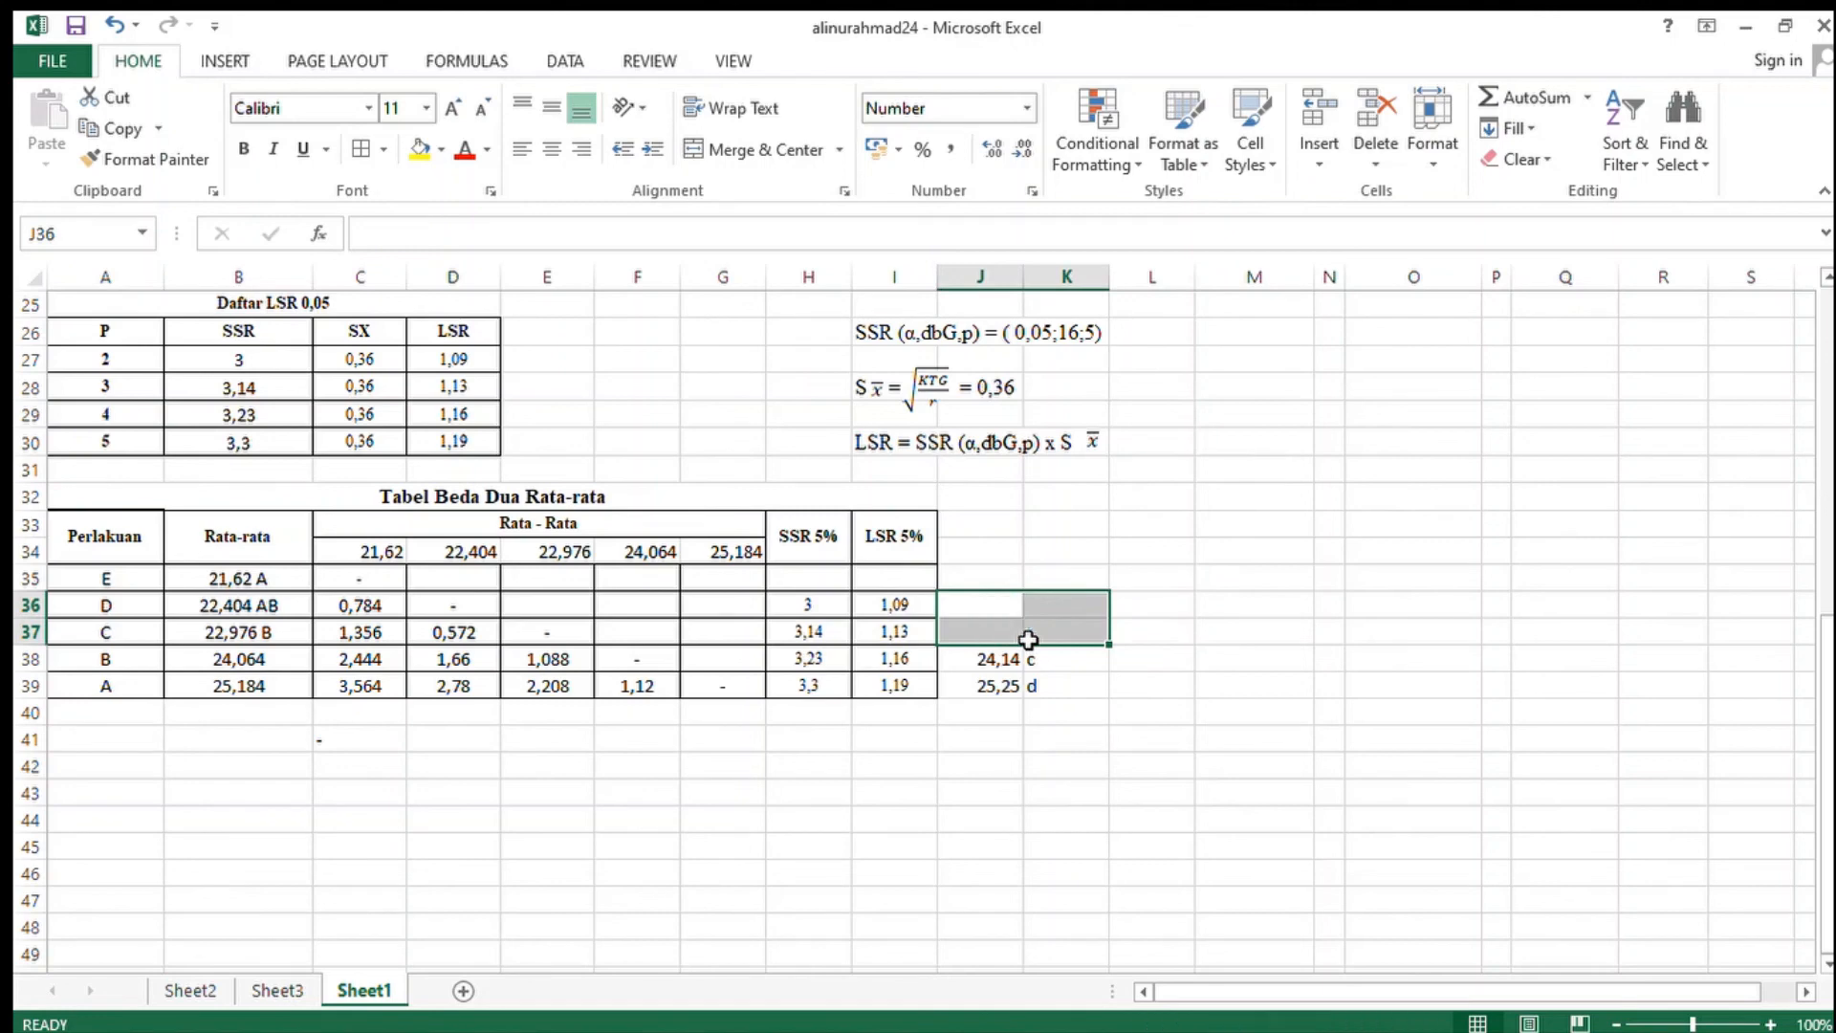
left_click(1143, 715)
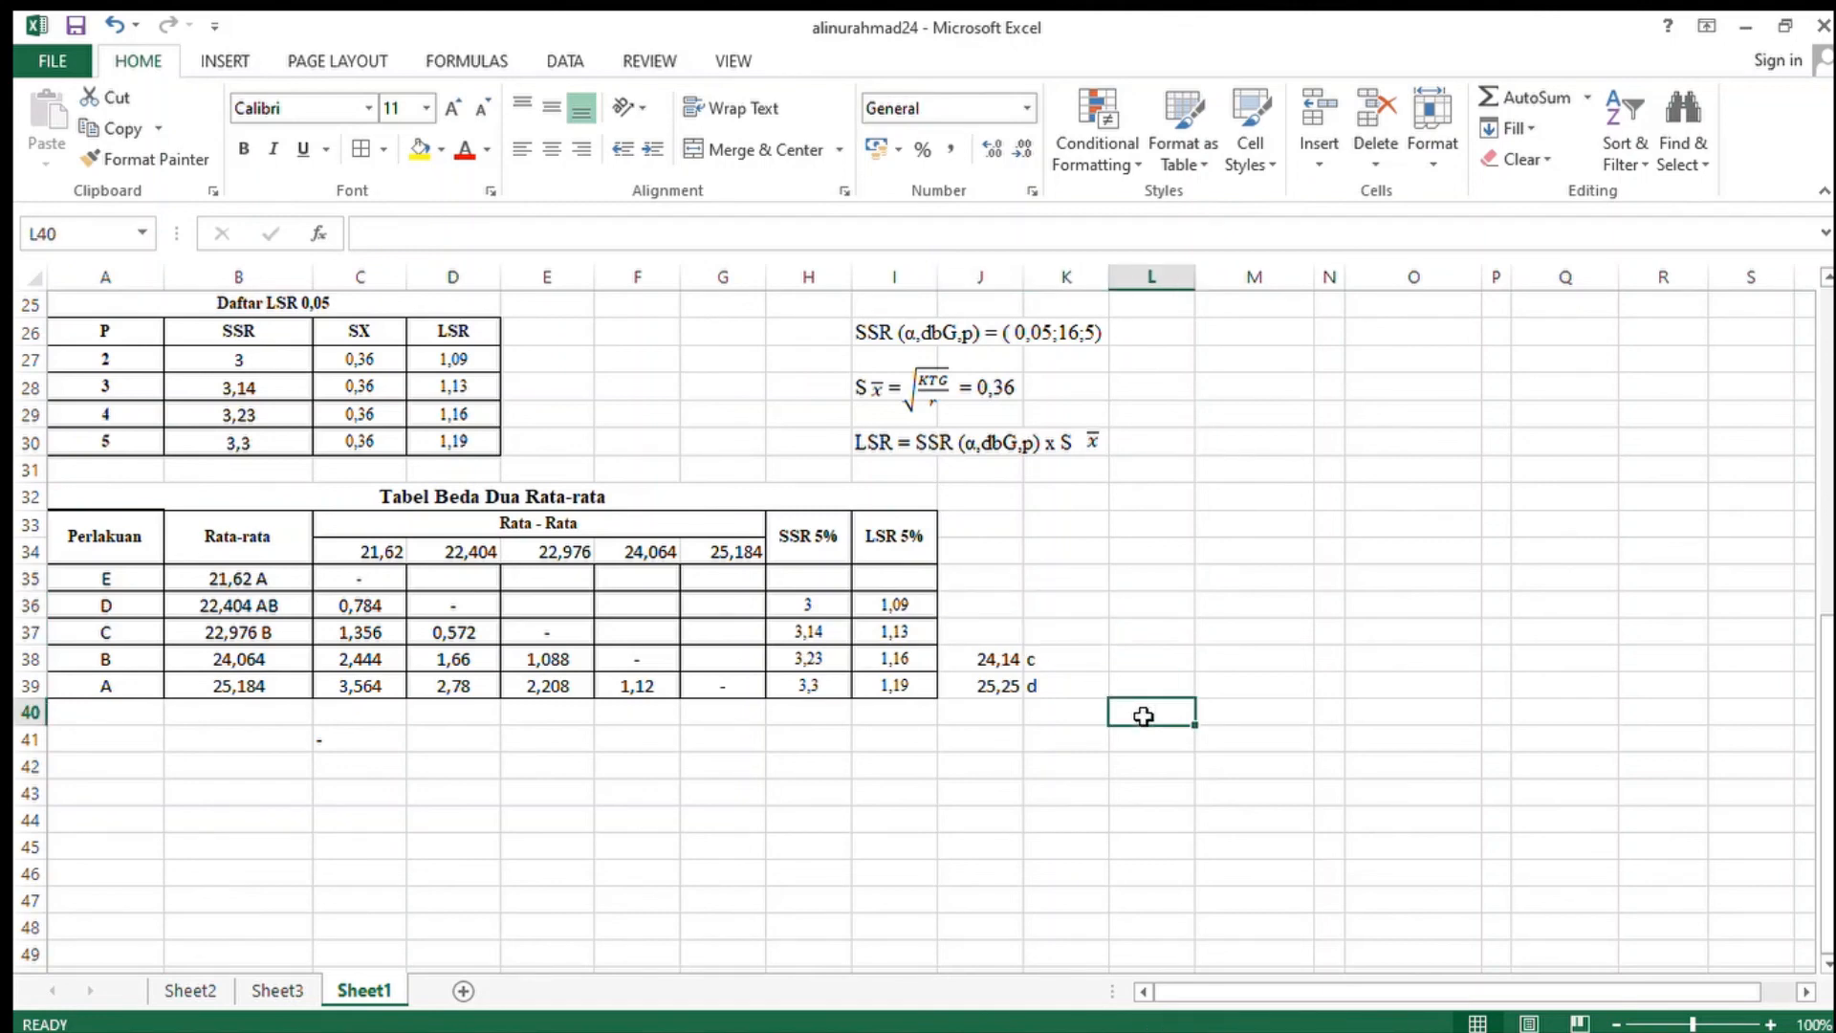
- Using the limit with letter c in row 38, extend treatment C's notation in B37 to BC and append C to treatment B's average in B38
left_click(988, 662)
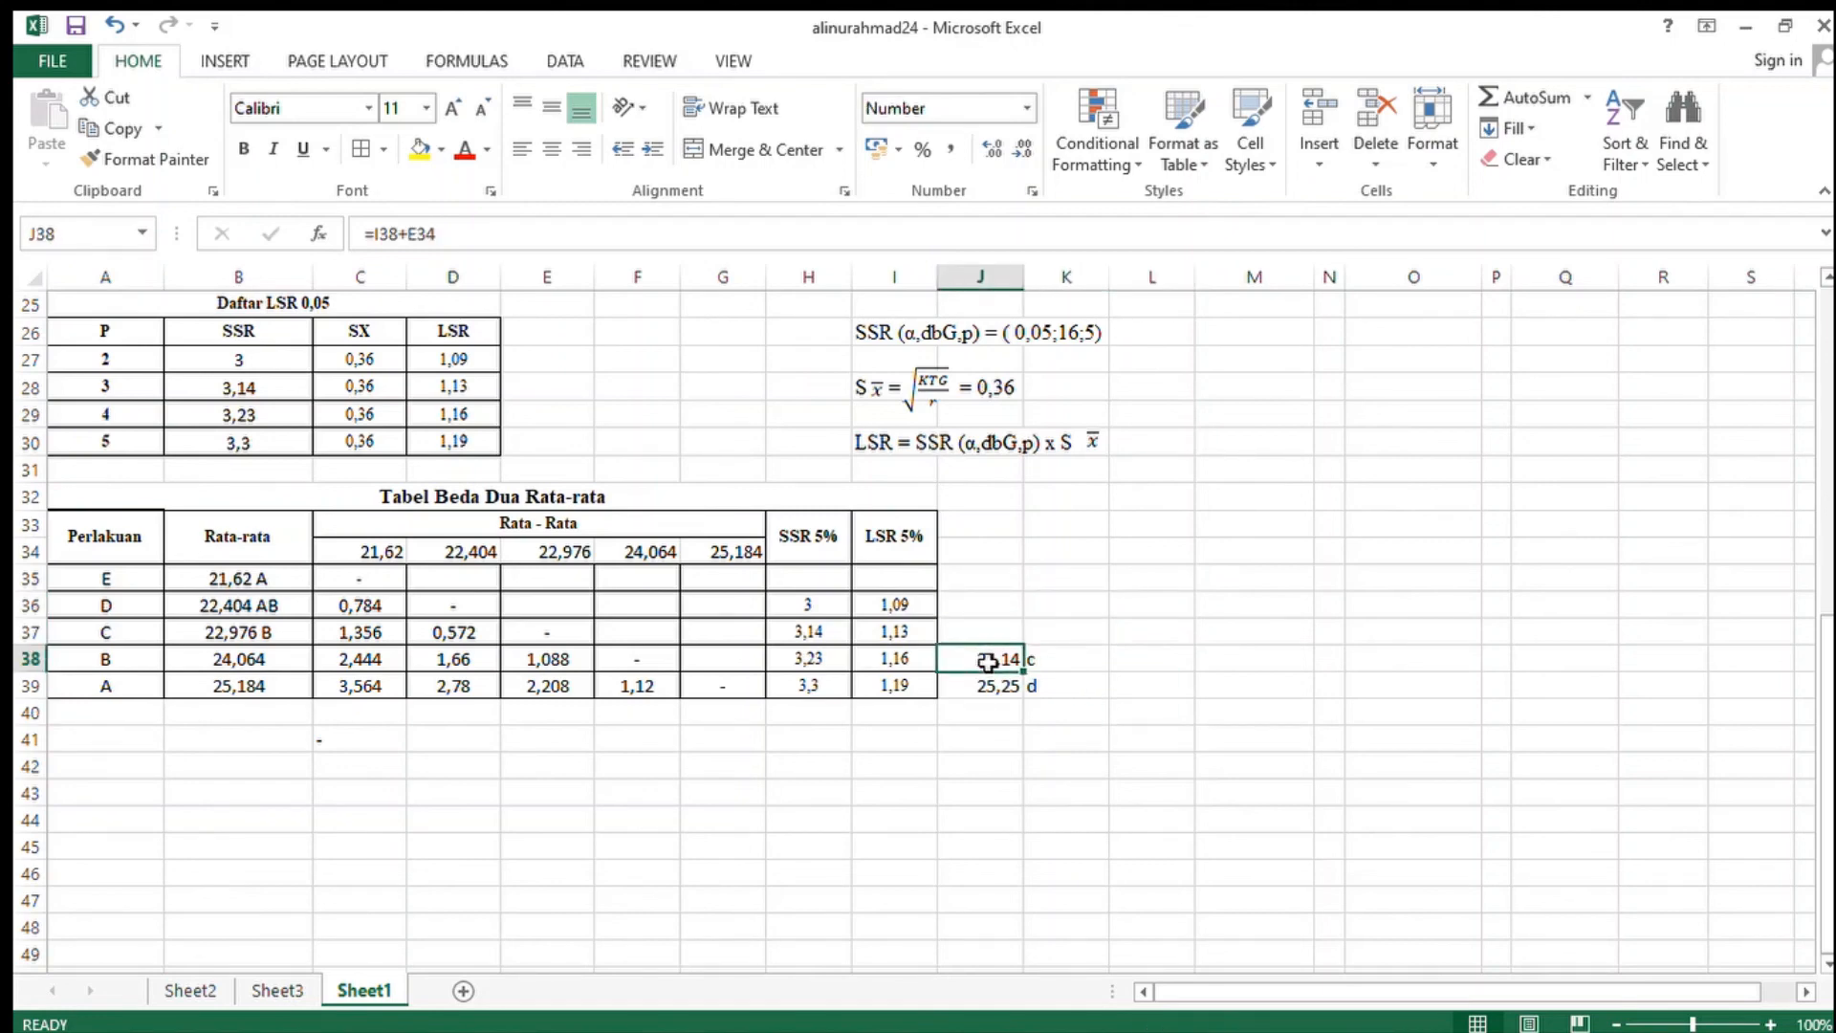
left_click(1071, 667)
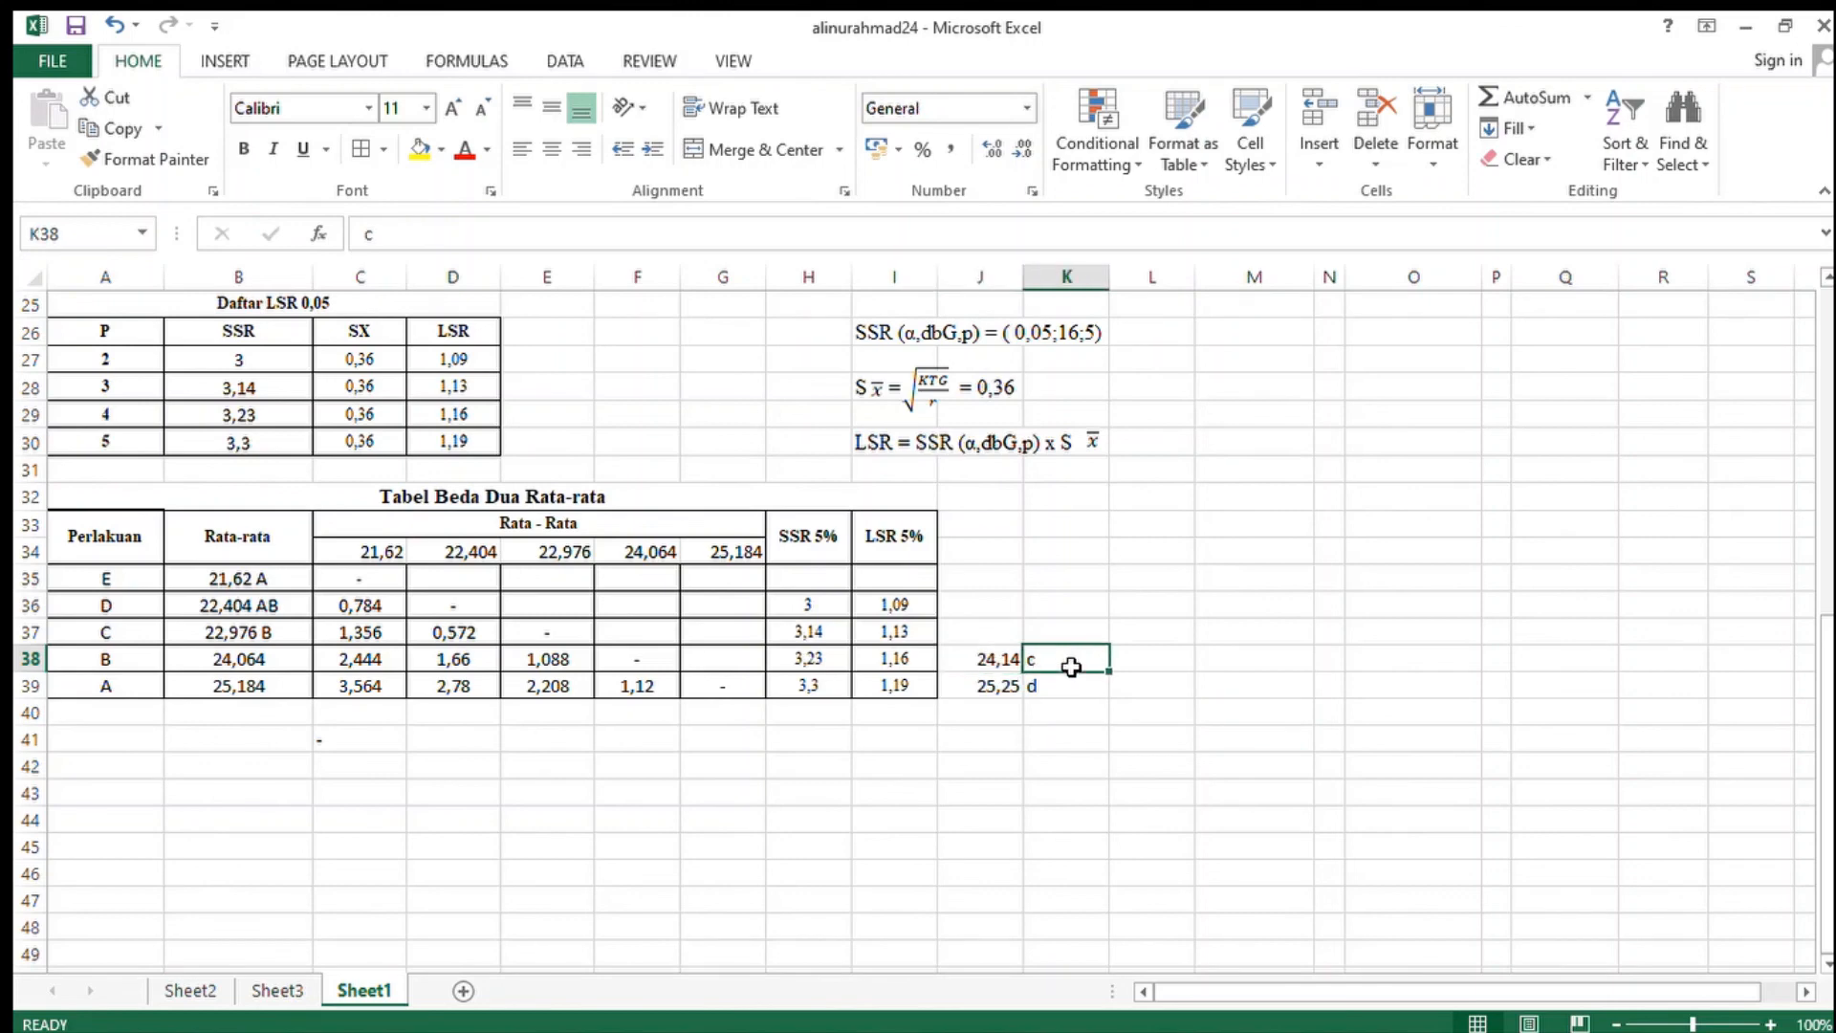
left_click(994, 662)
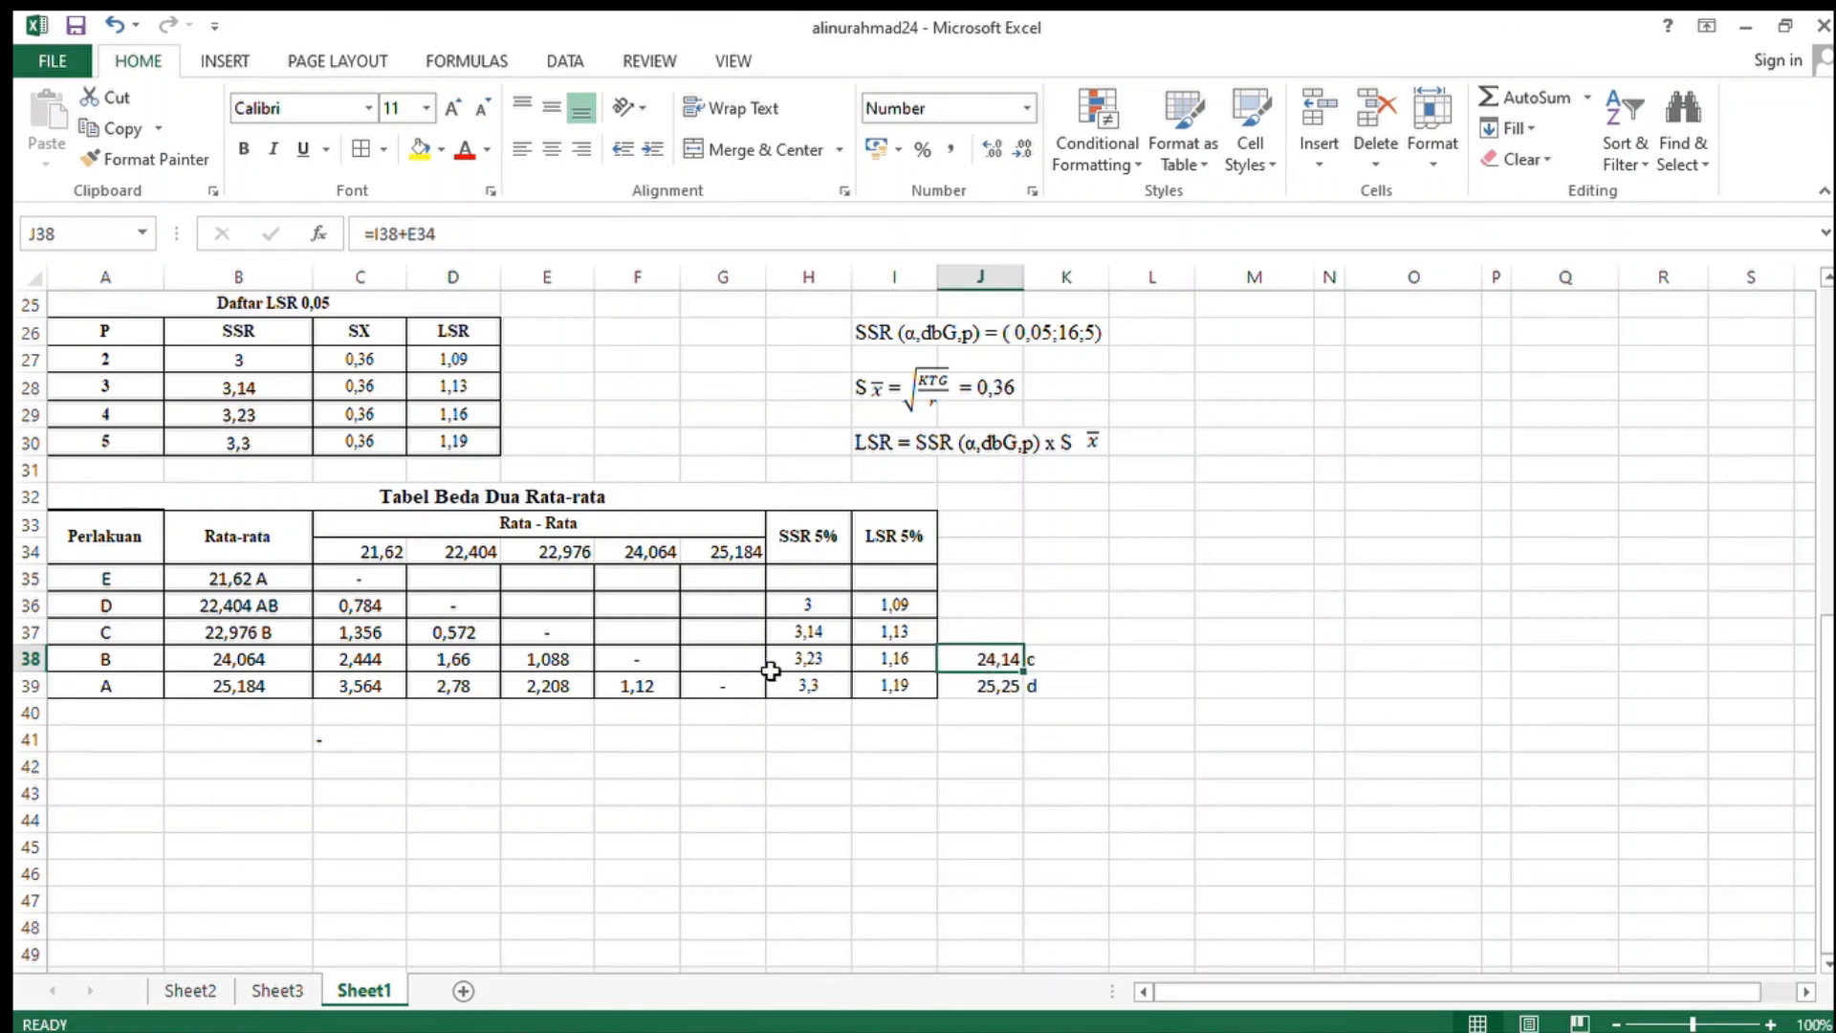
left_click(245, 637)
double_click(277, 637)
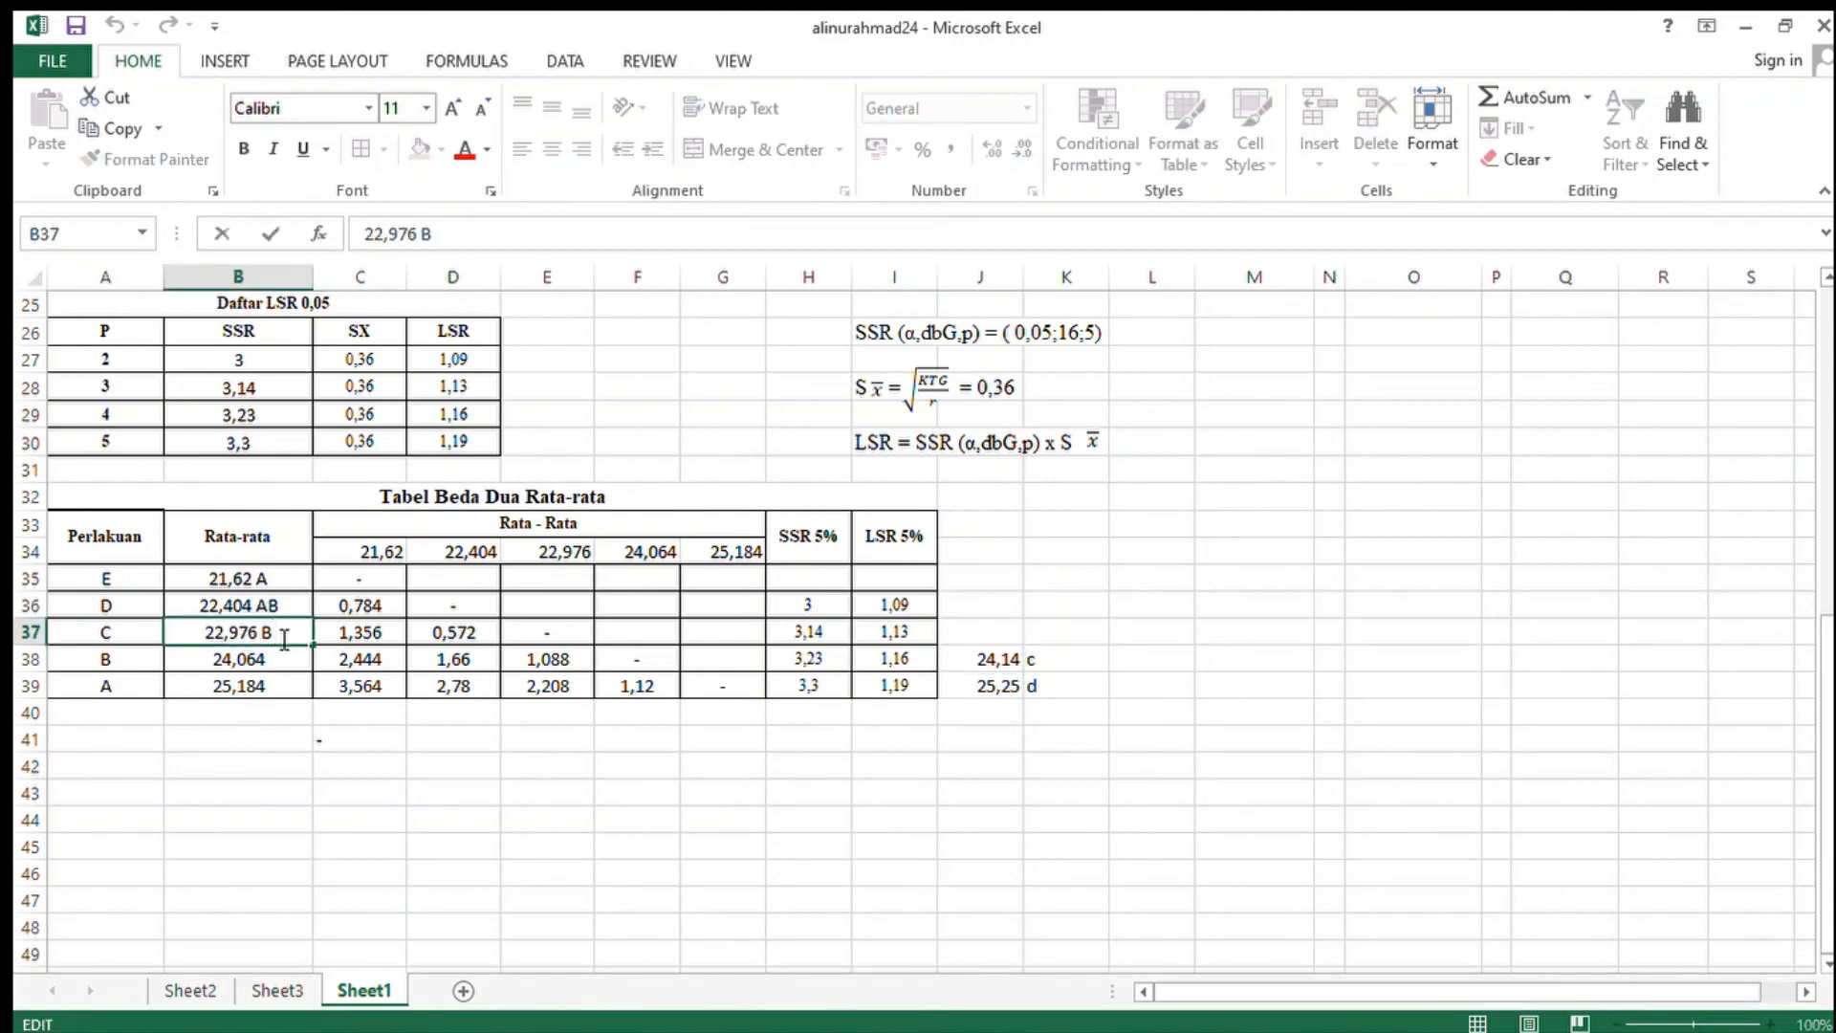
type("C")
double_click(284, 670)
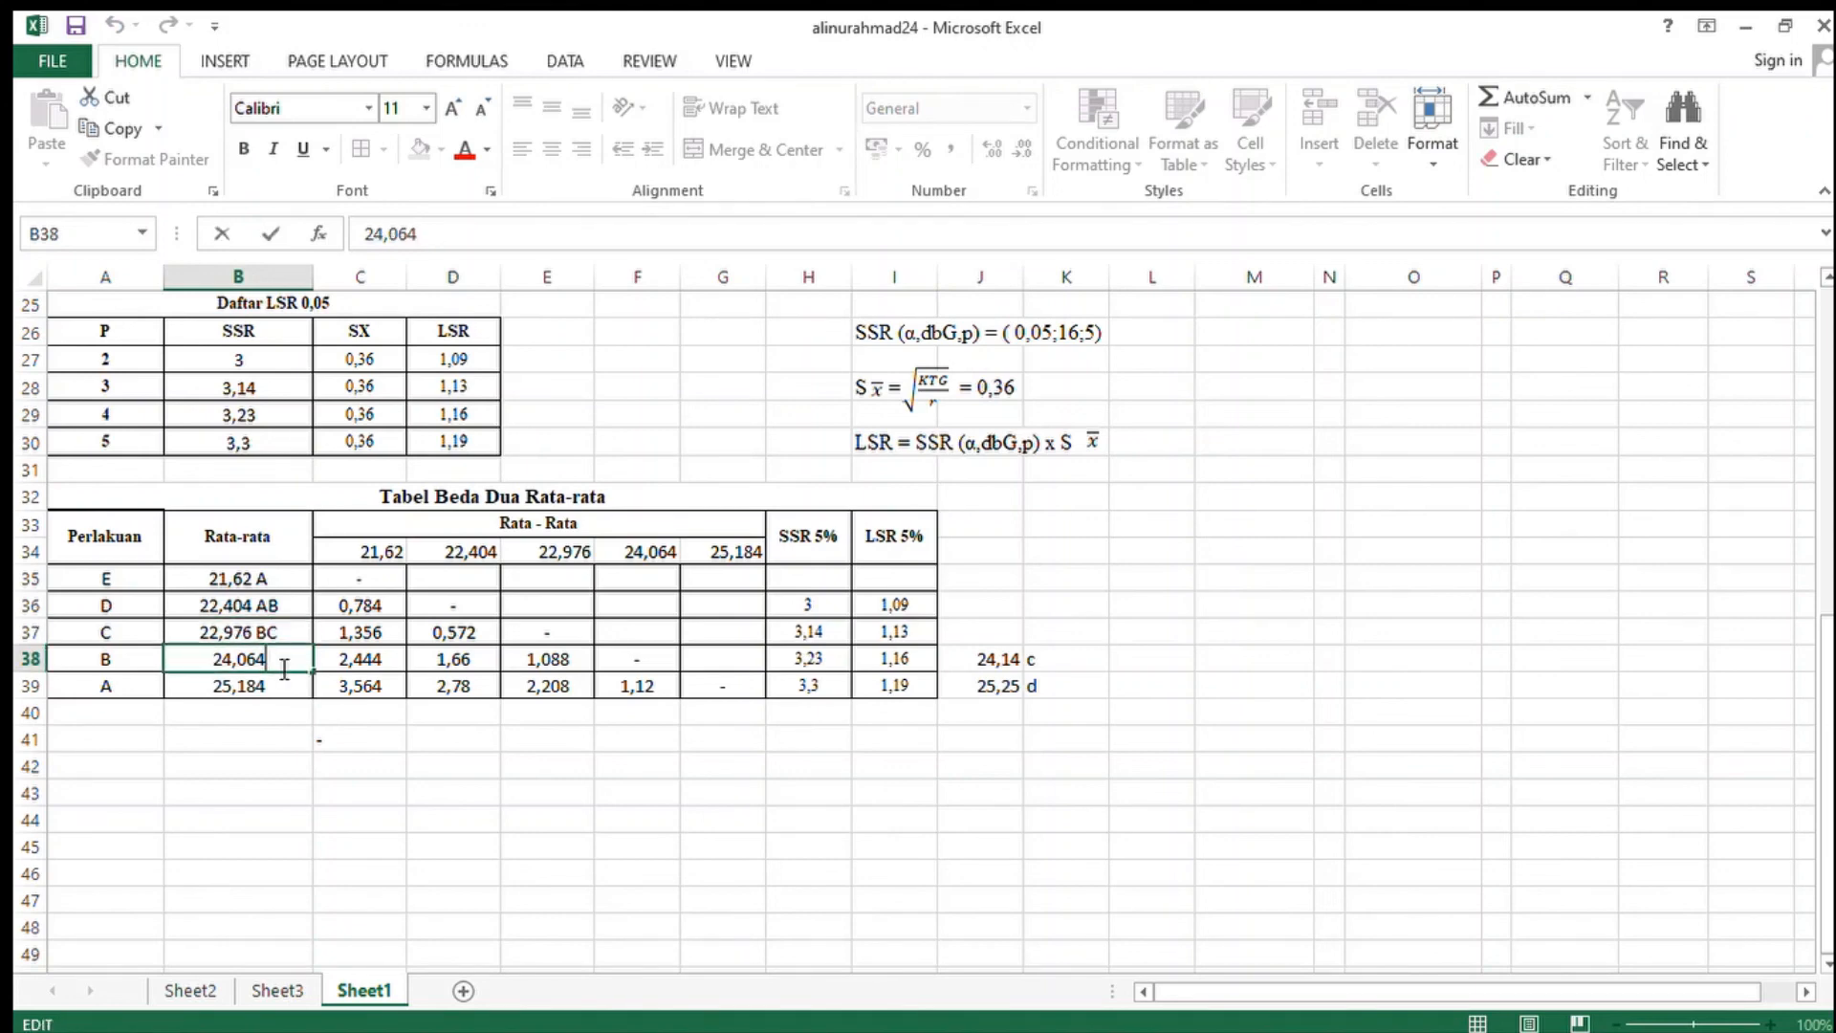
type("C")
left_click(243, 712)
- Clear the third limit value in J38 and its letter c in K38
left_click(1004, 663)
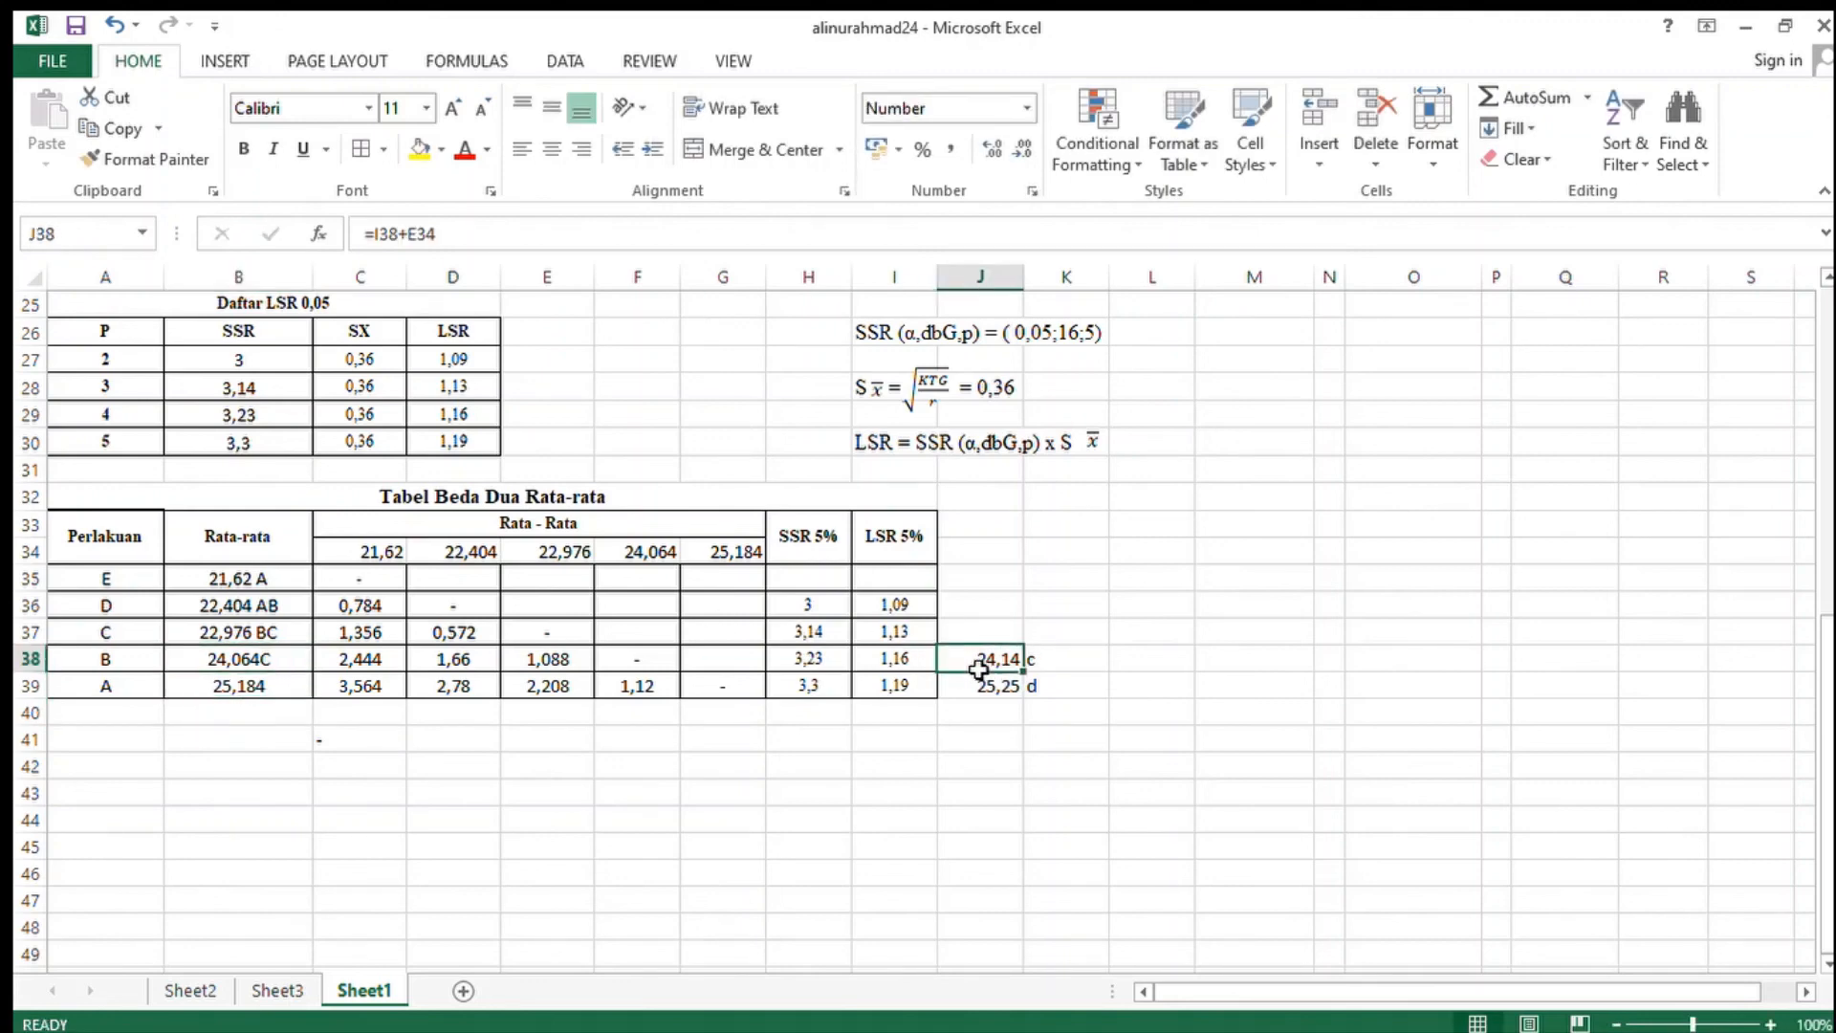
key("Delete")
left_click(1047, 666)
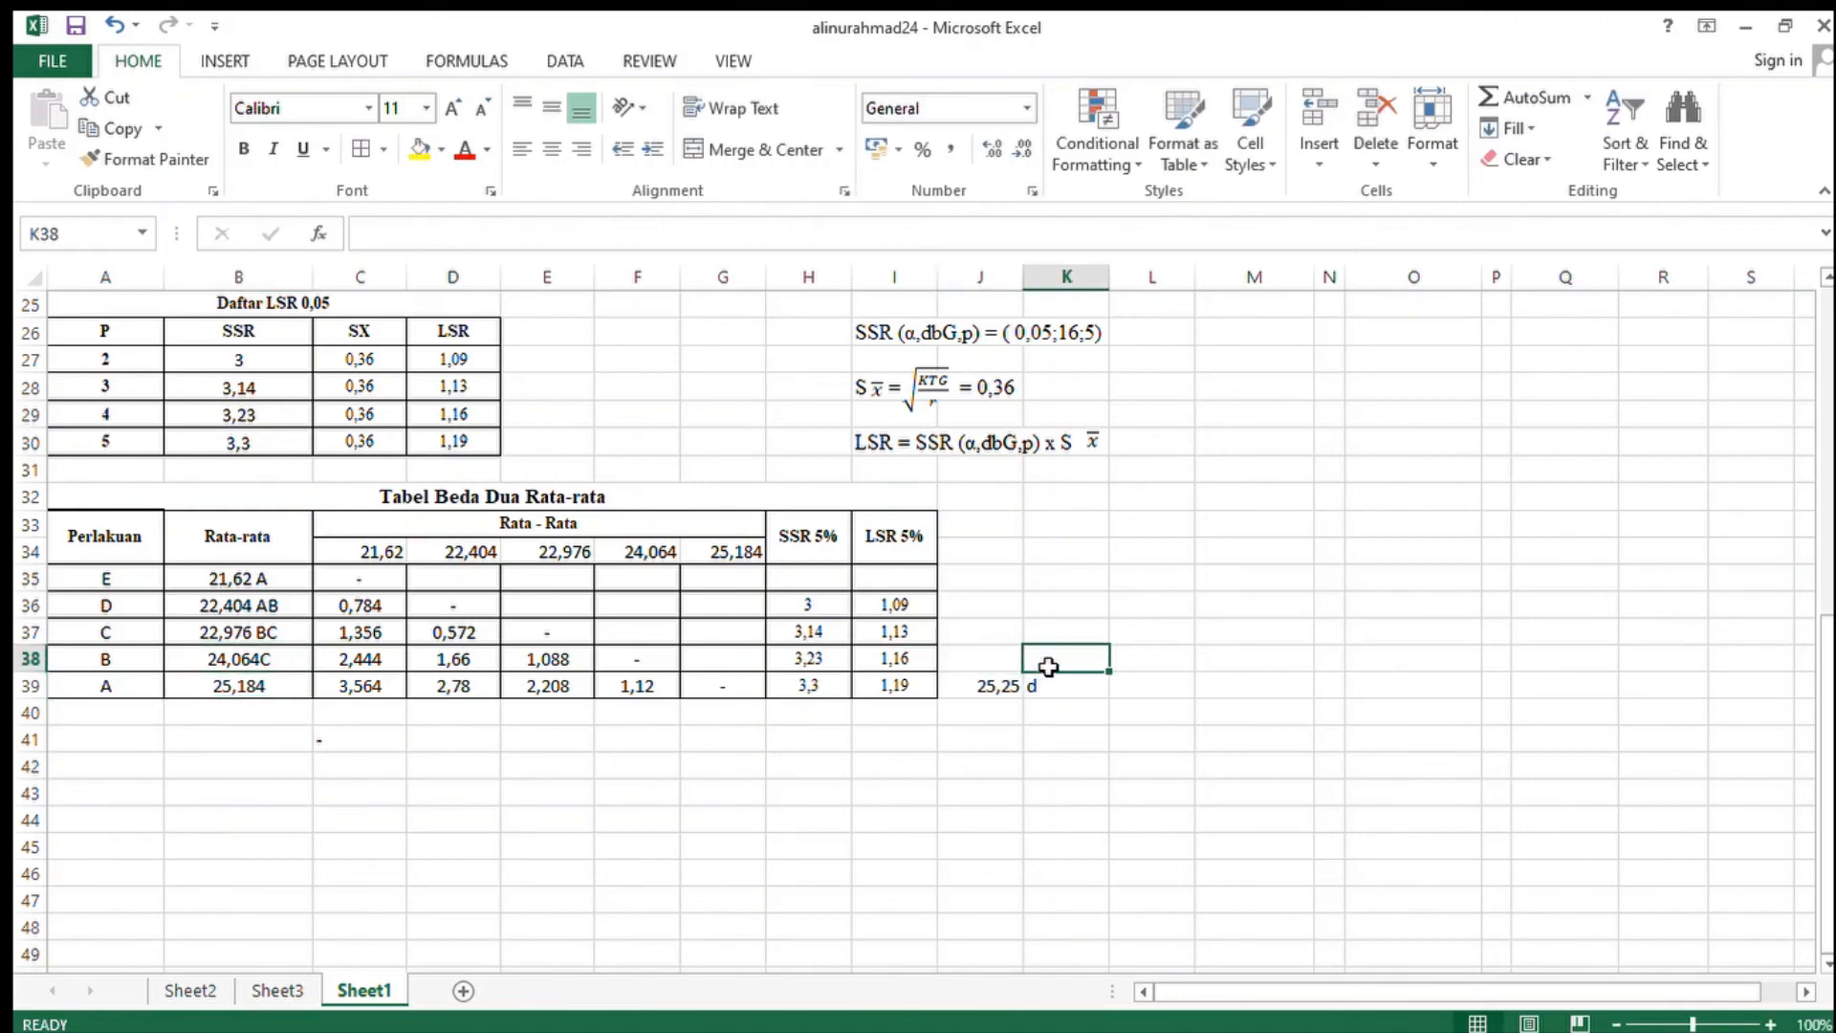
- Using the limit in J39, extend treatment B's notation in B38 to CD and append the letter D to treatment A's average in B39
left_click(1017, 685)
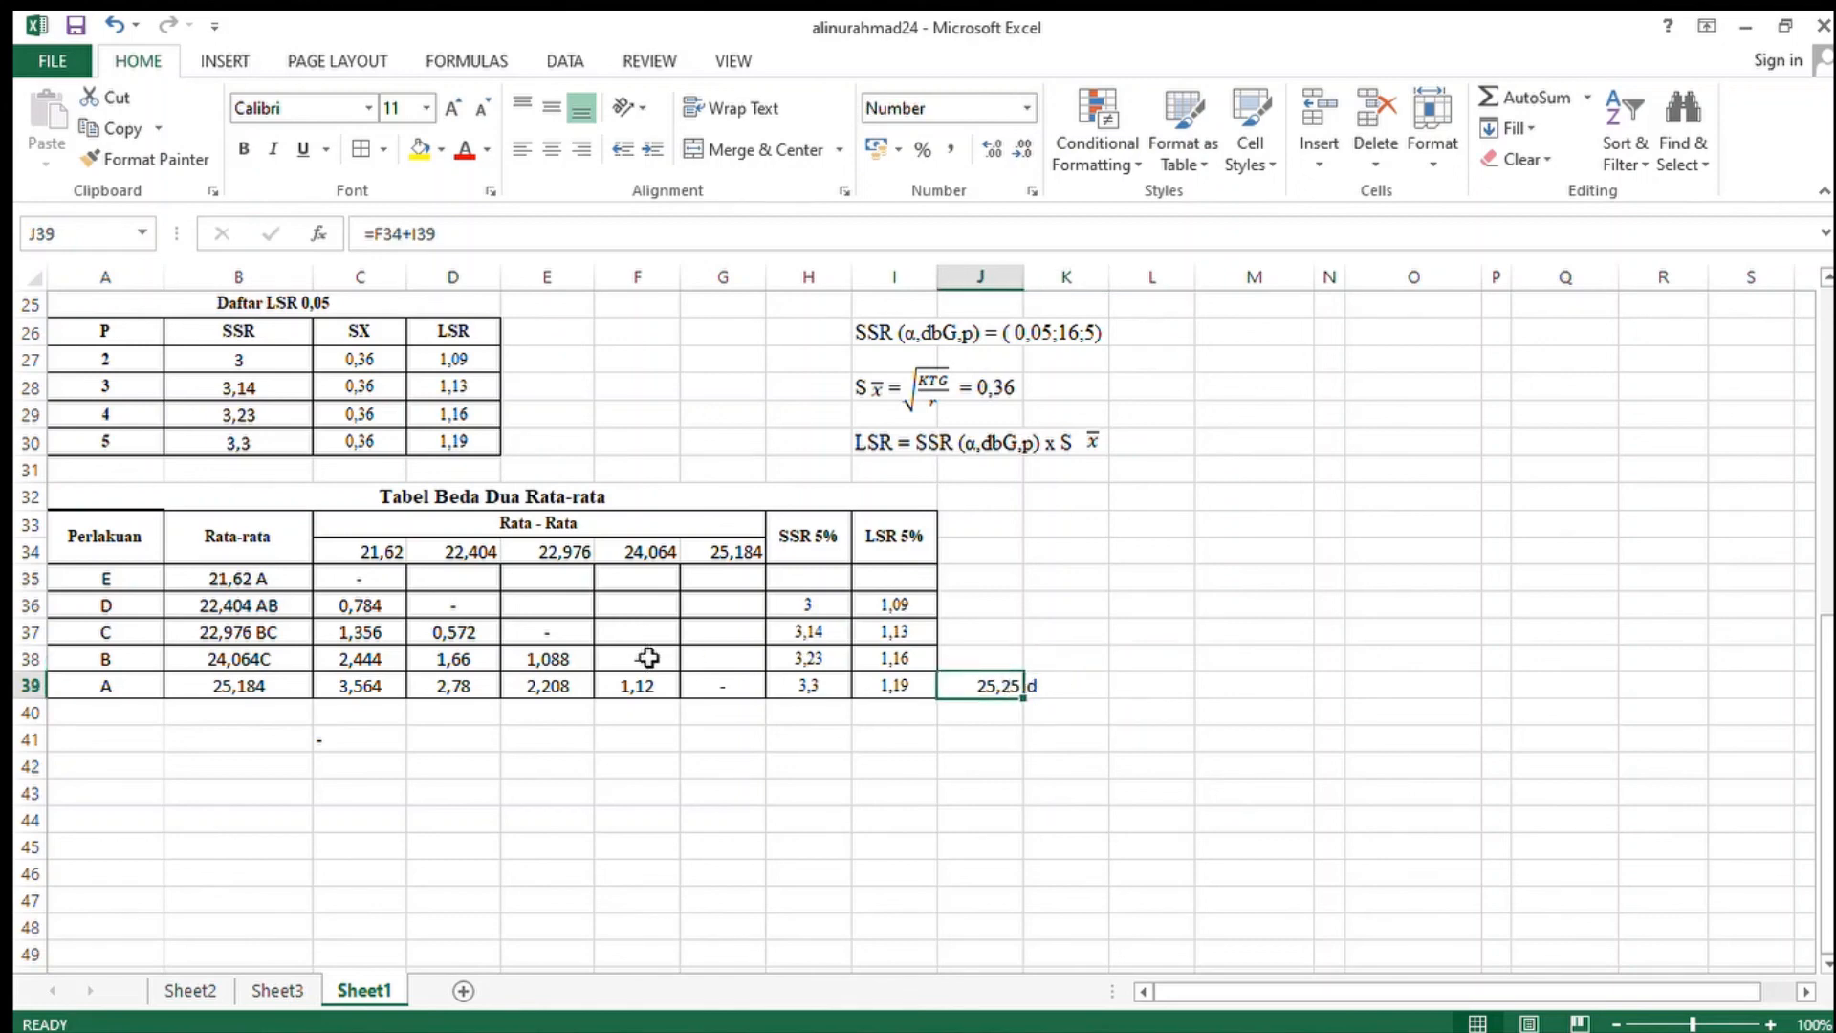
left_click(269, 665)
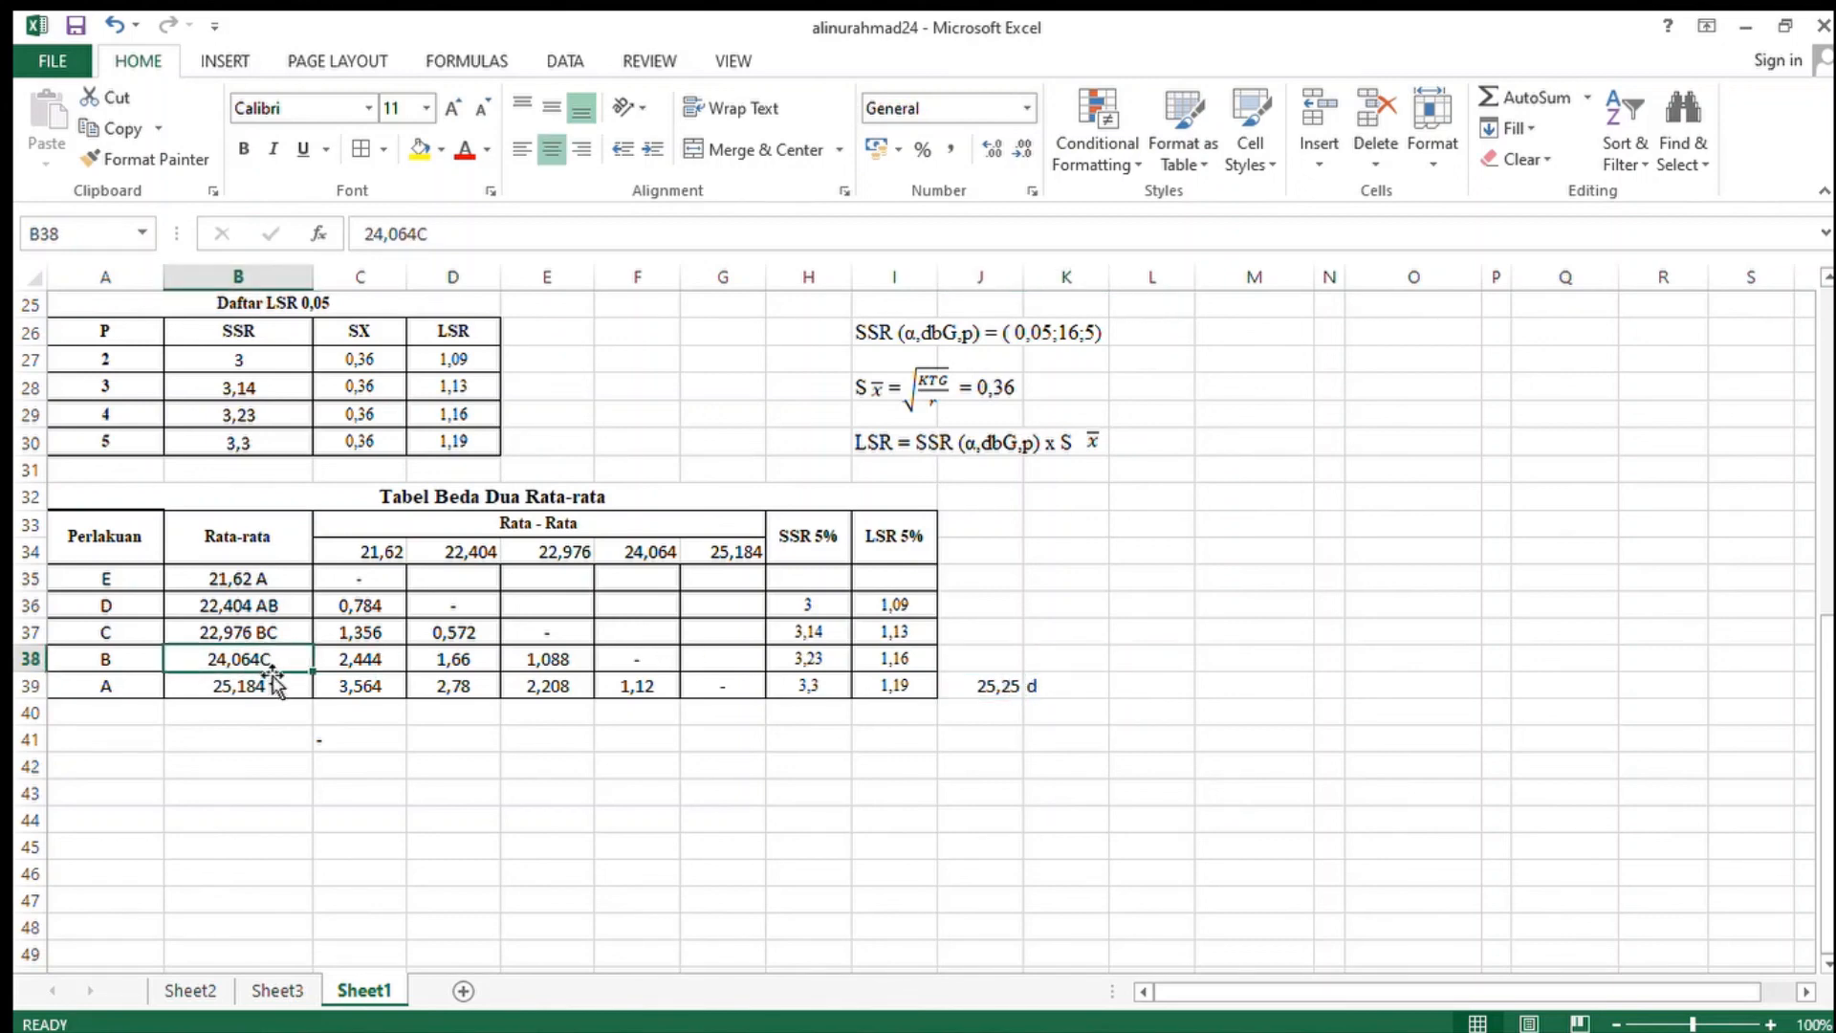
double_click(288, 673)
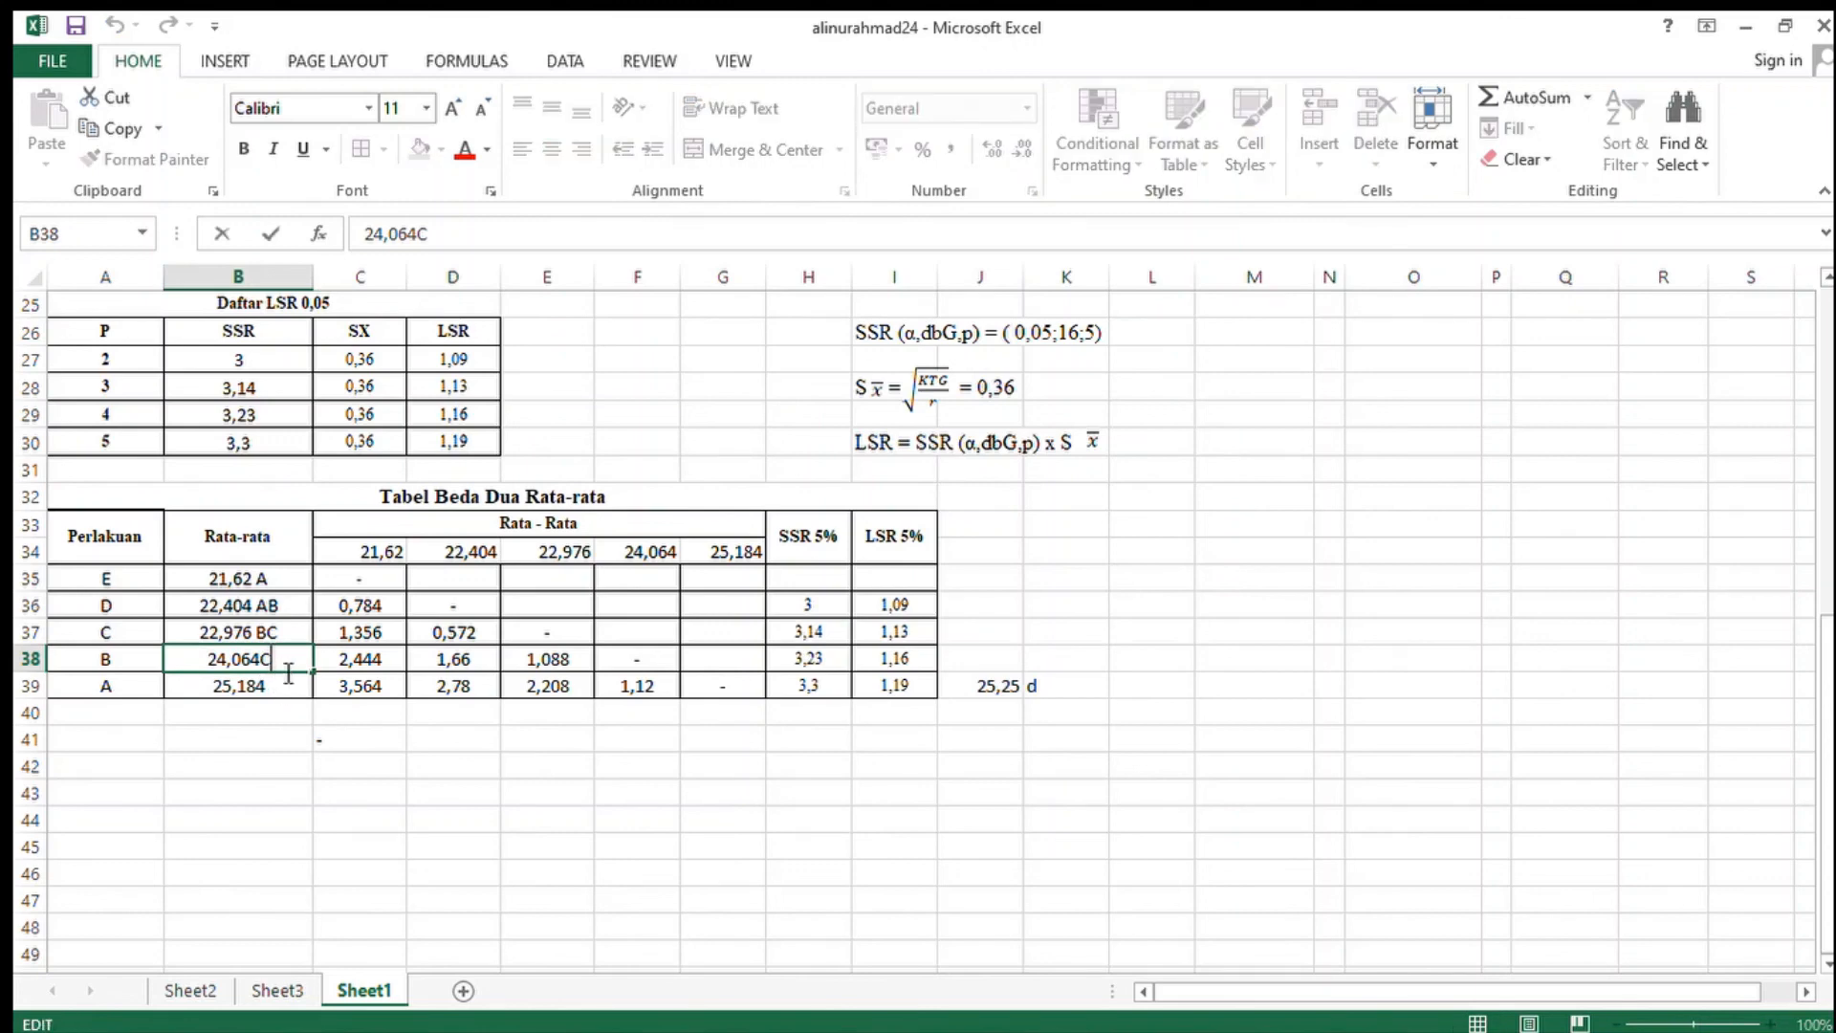
type("D")
double_click(275, 696)
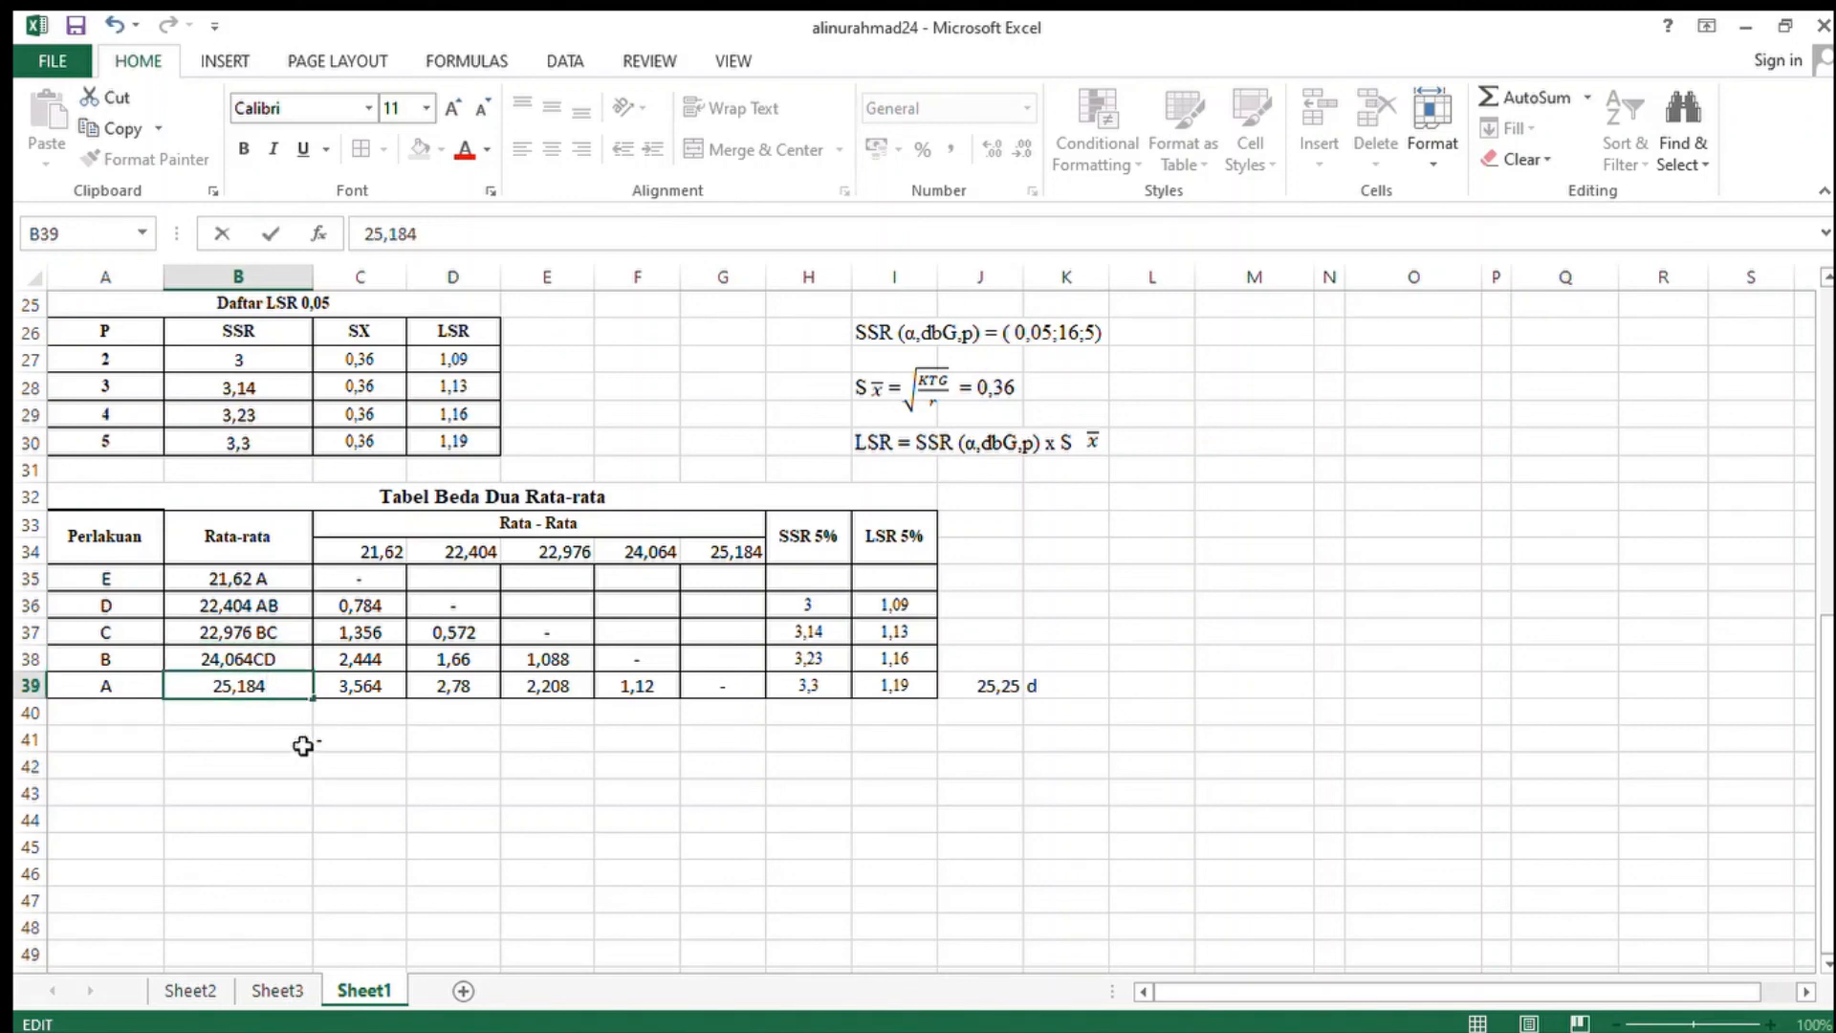
type("D")
left_click(602, 766)
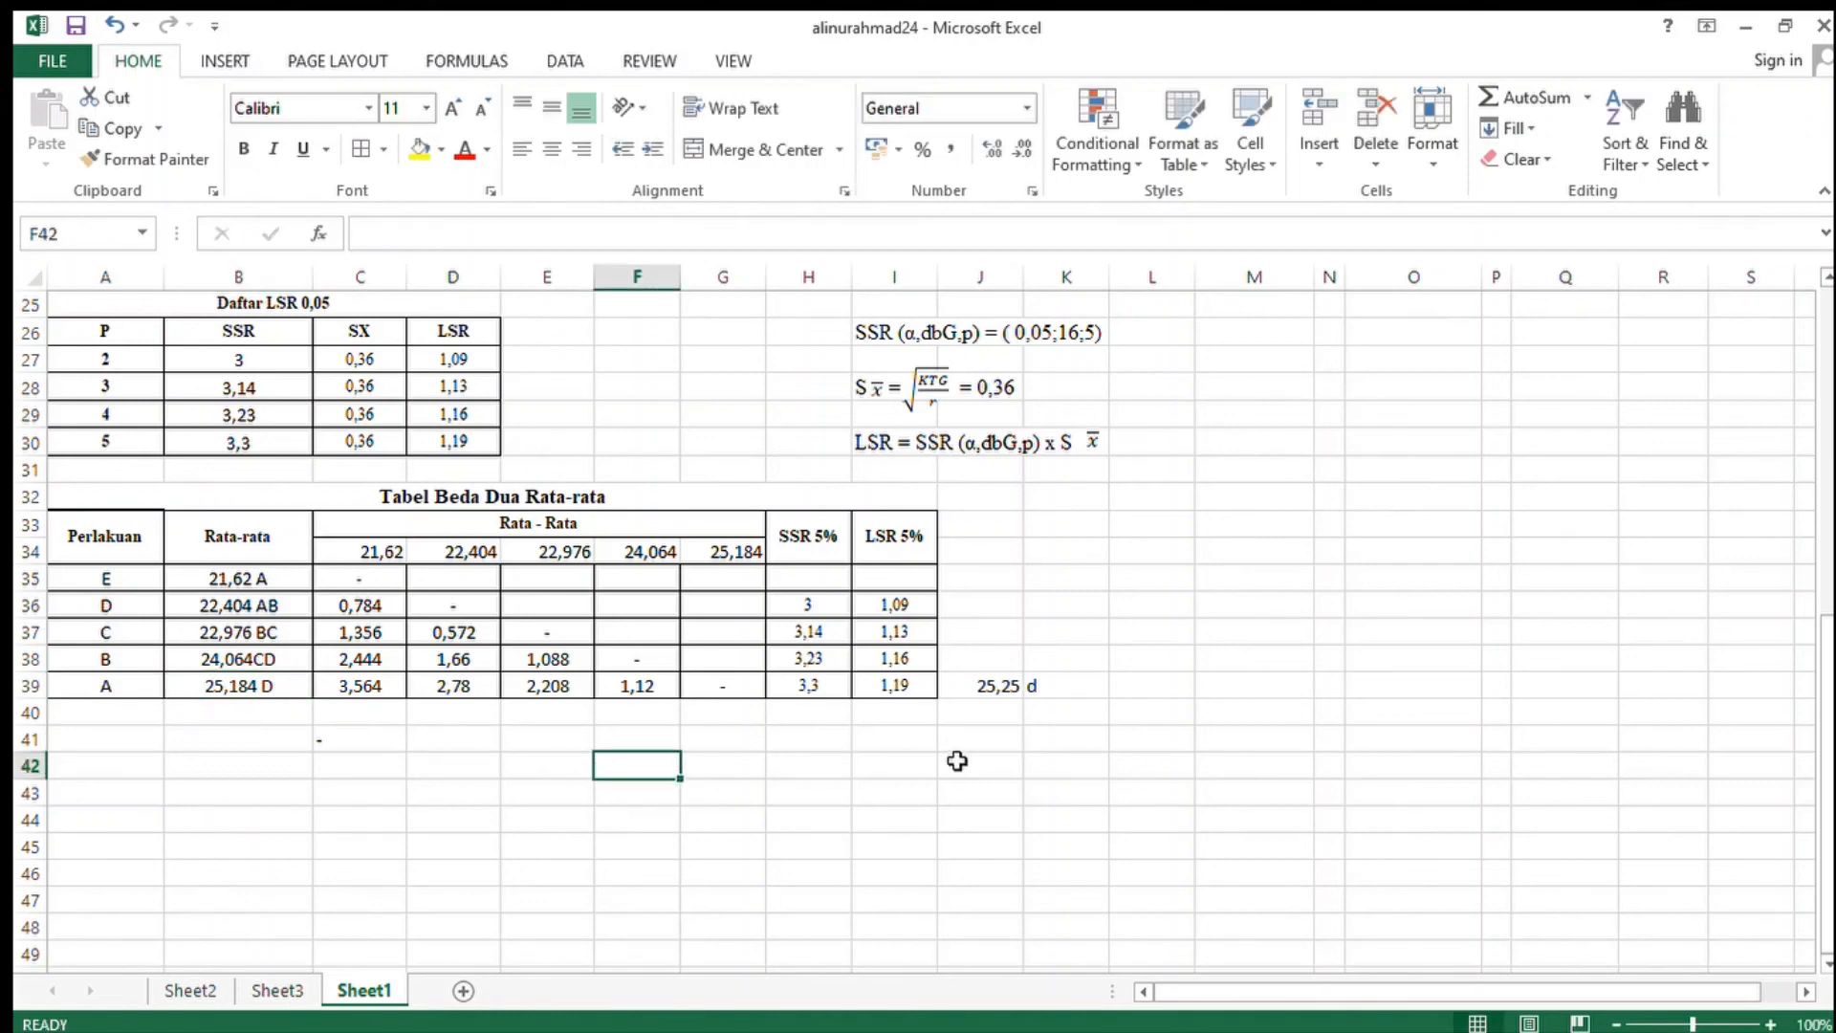
- Clear the last limit value and its letter d from J39:K39, and insert a space between the average and CD in B38
left_click_drag(986, 684, 1065, 689)
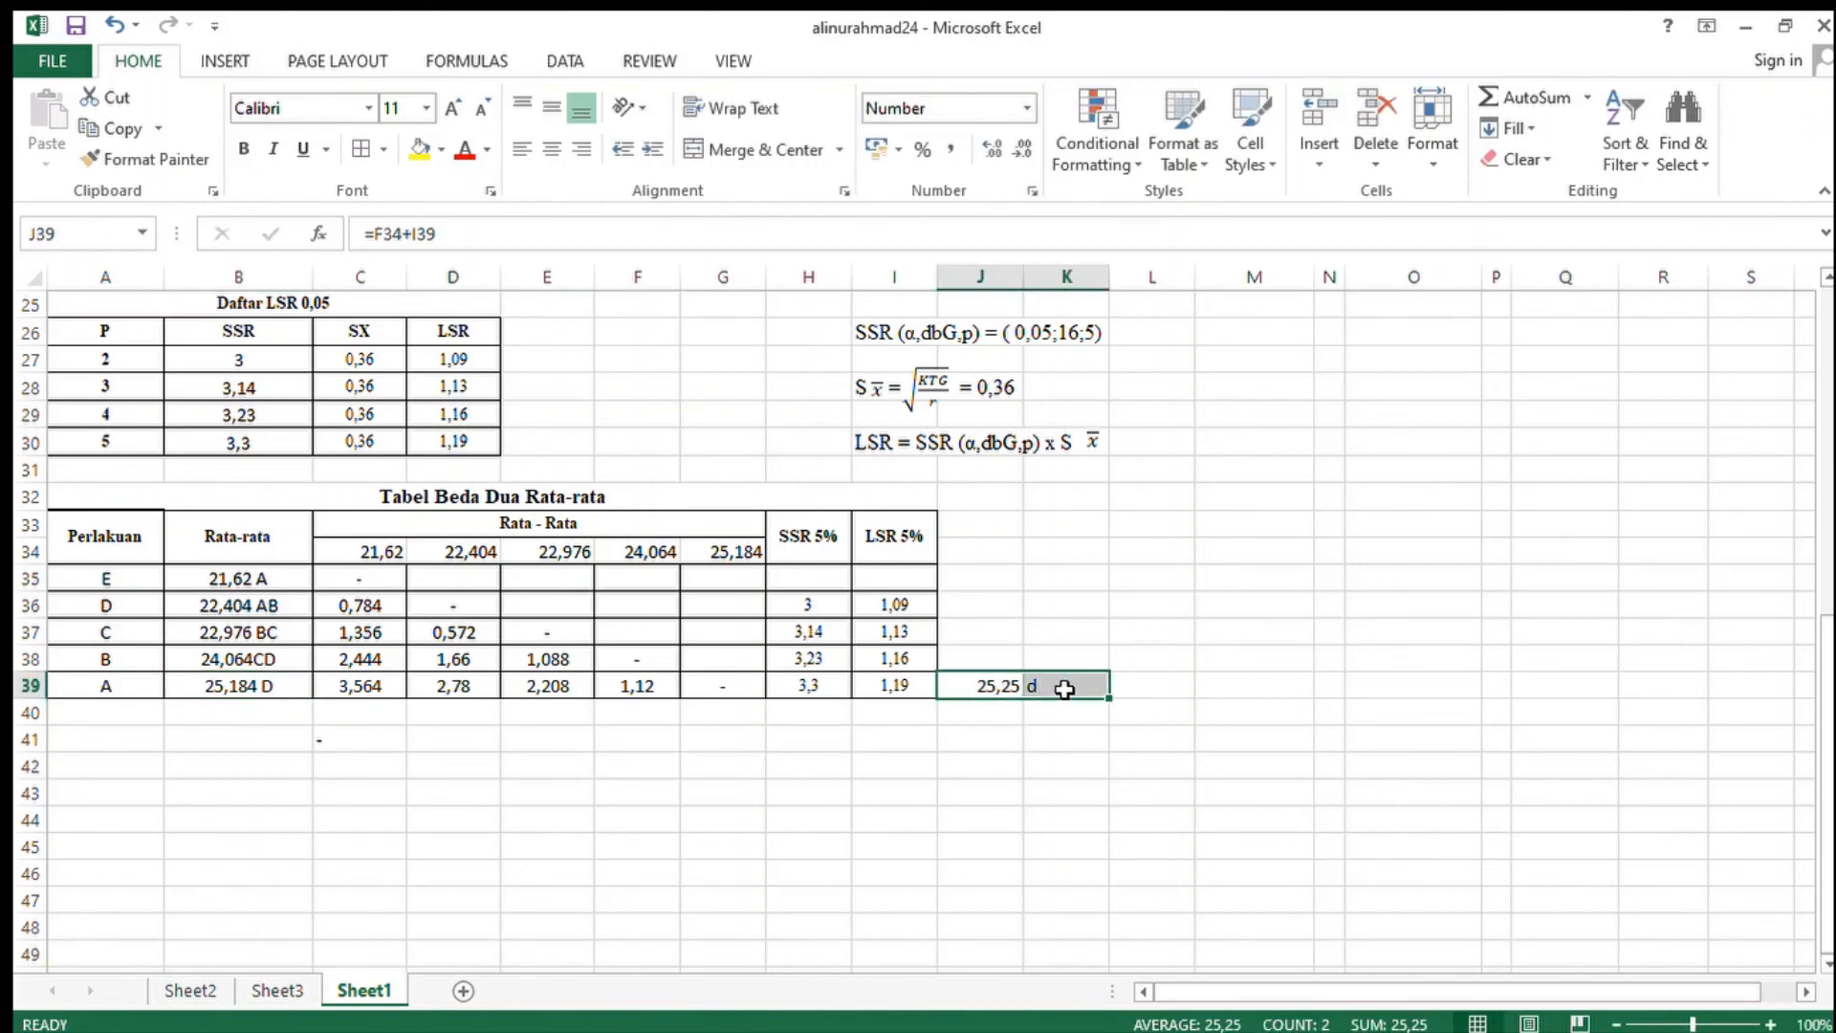
key("Delete")
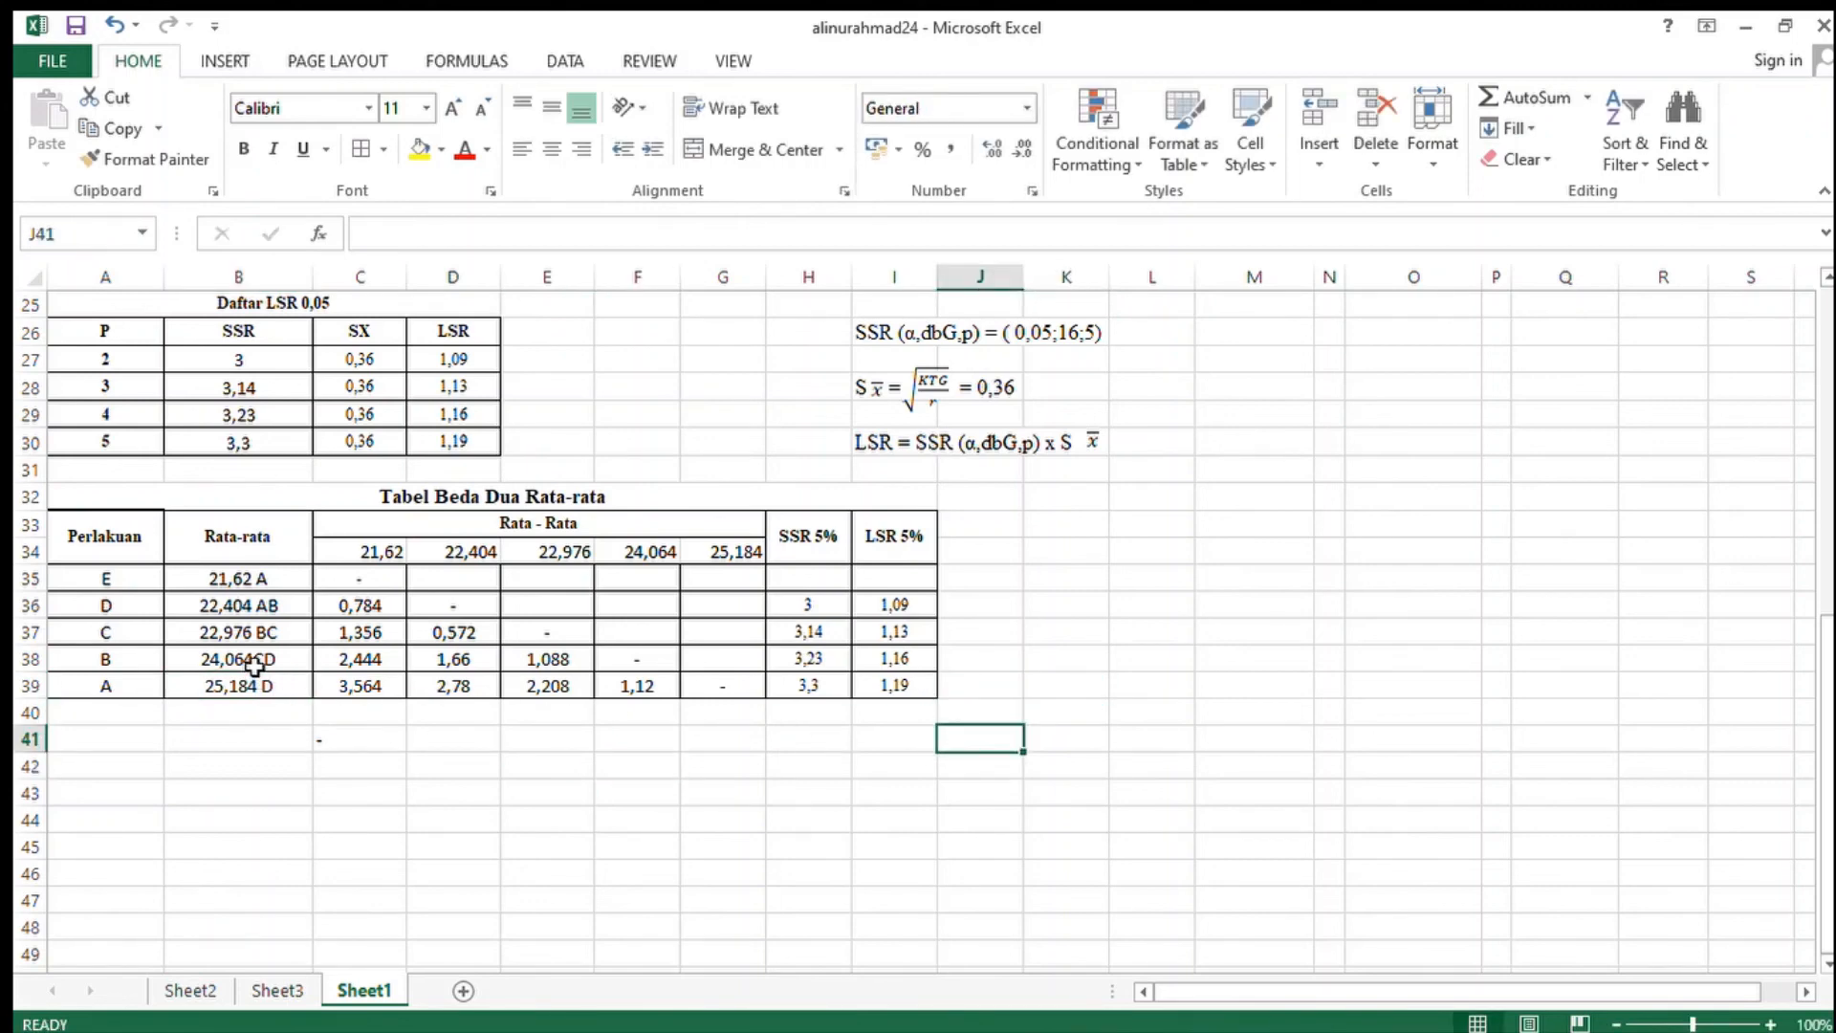
left_click(258, 666)
double_click(258, 666)
left_click(337, 777)
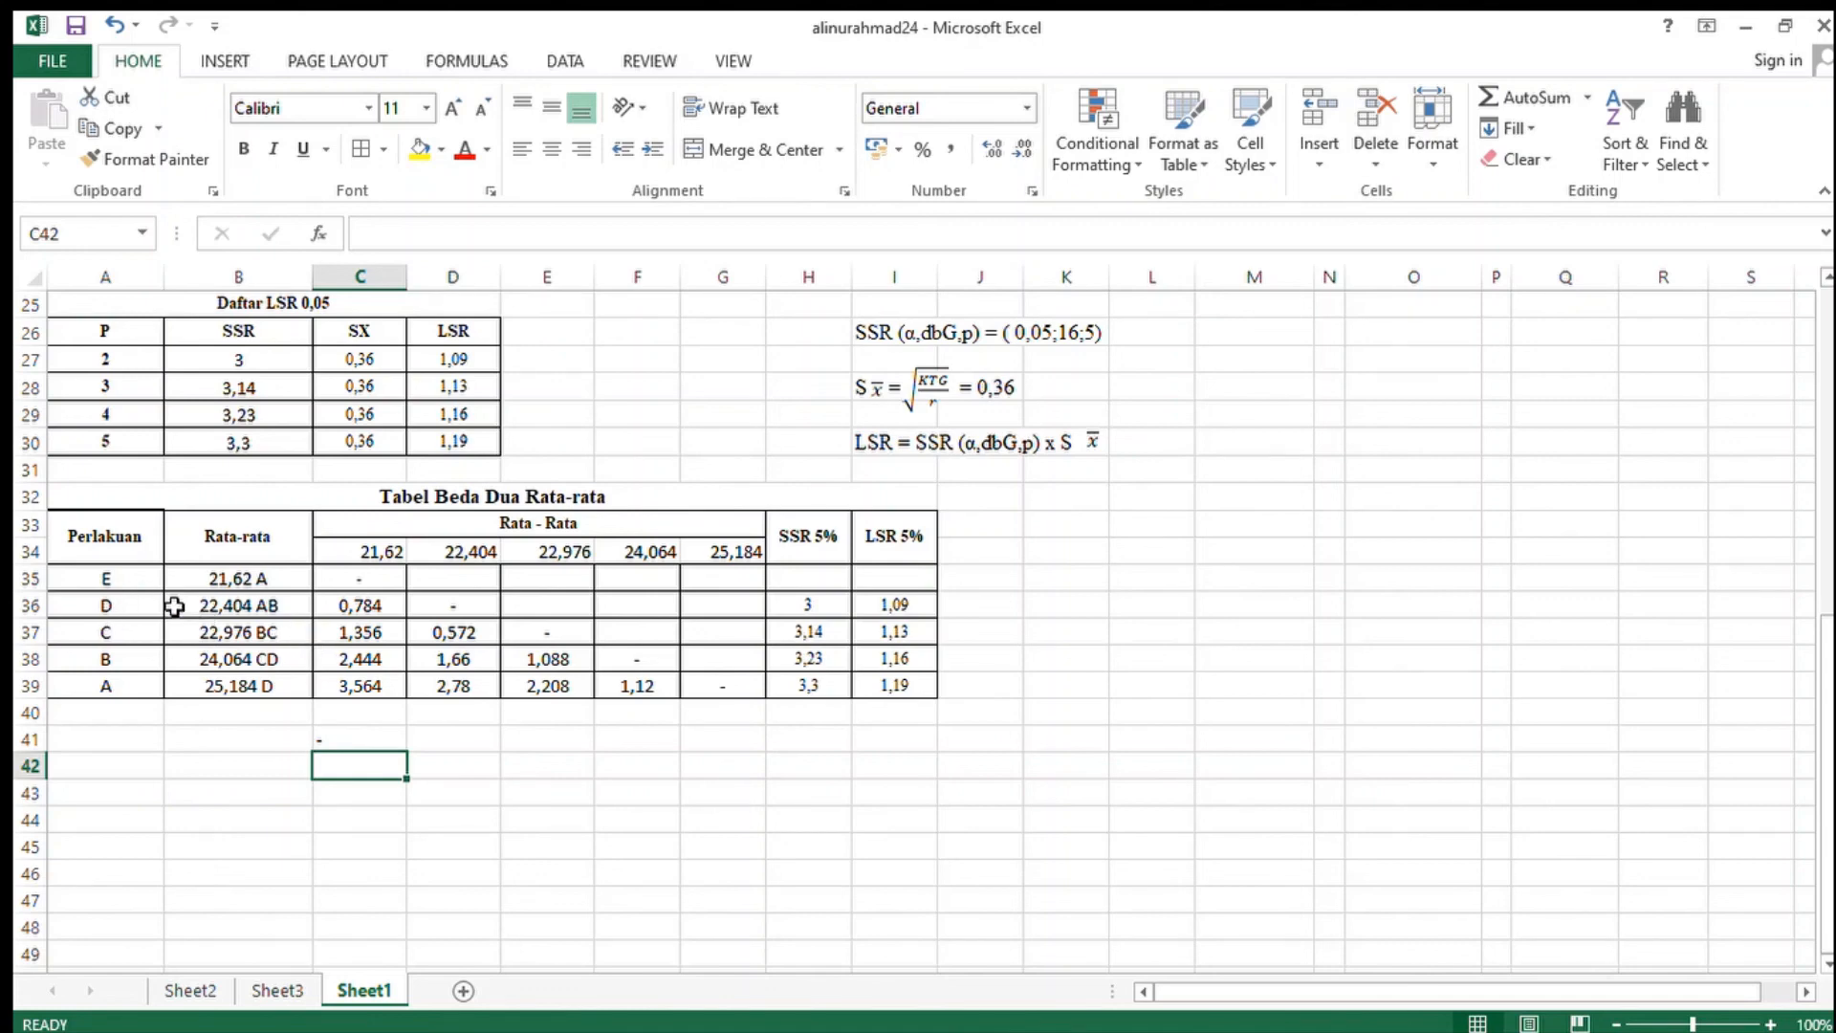
left_click_drag(135, 580, 241, 687)
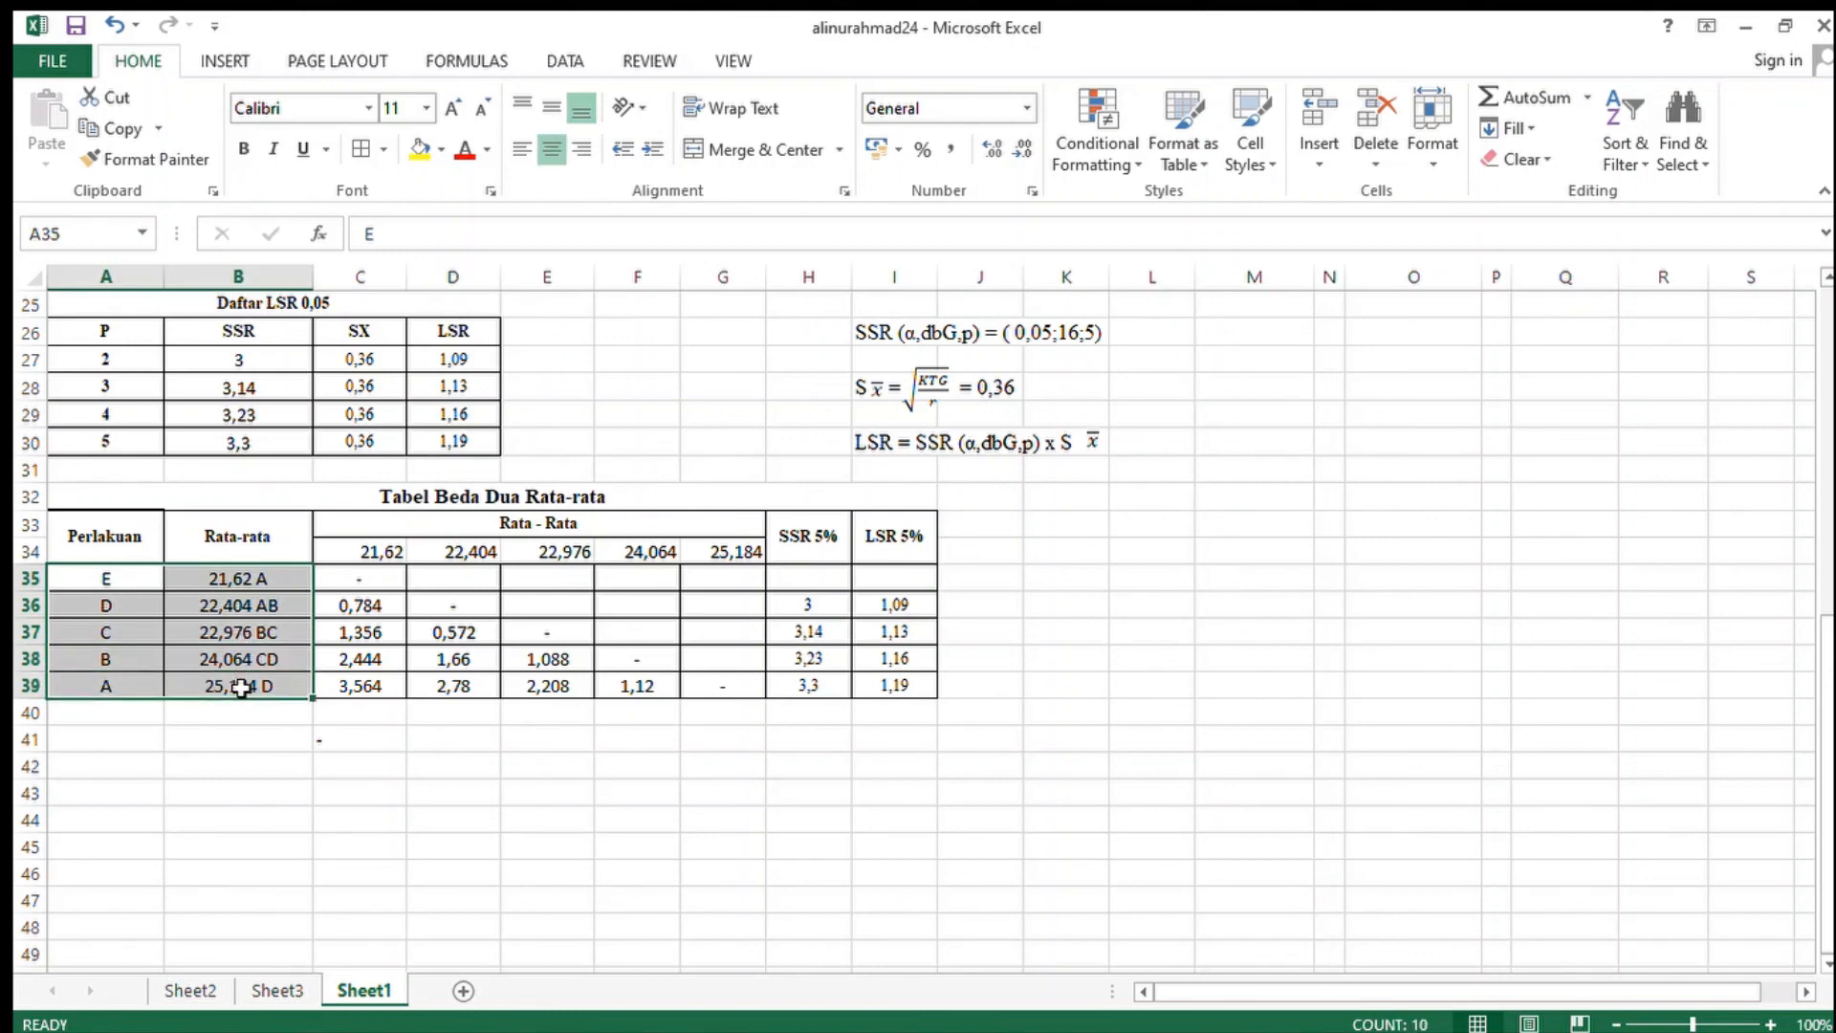
left_click(258, 743)
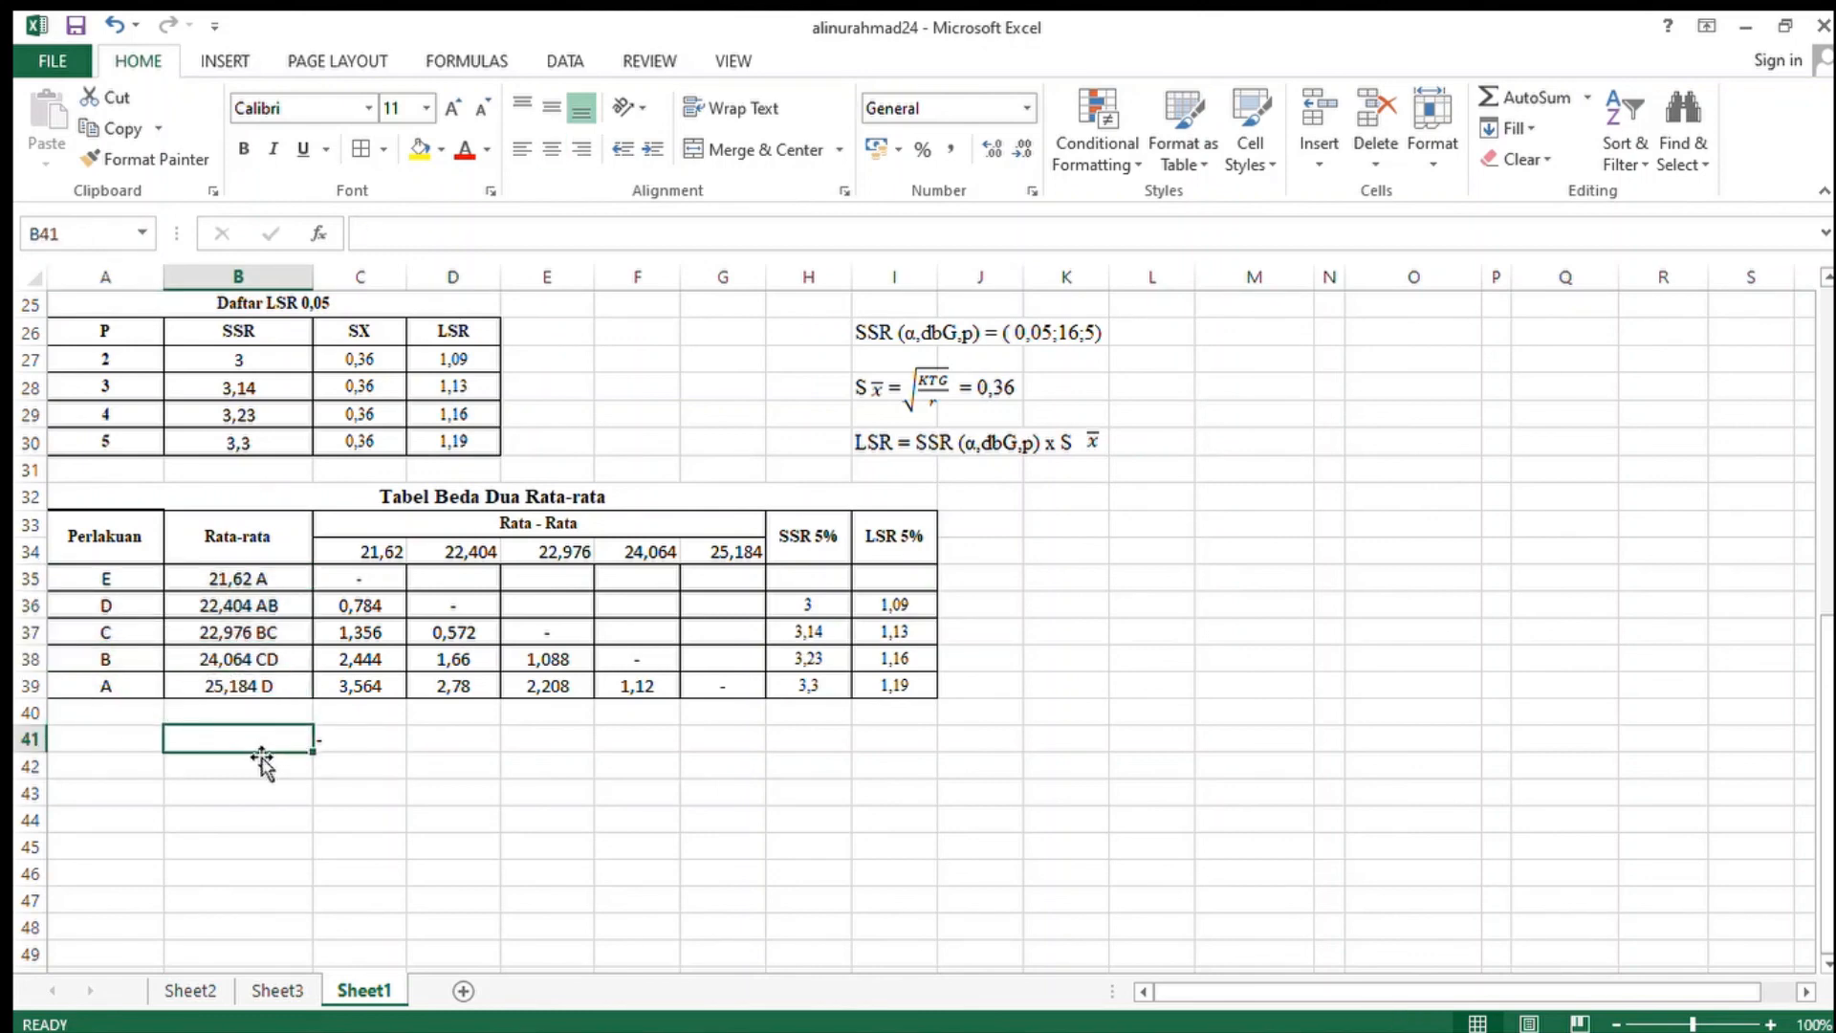